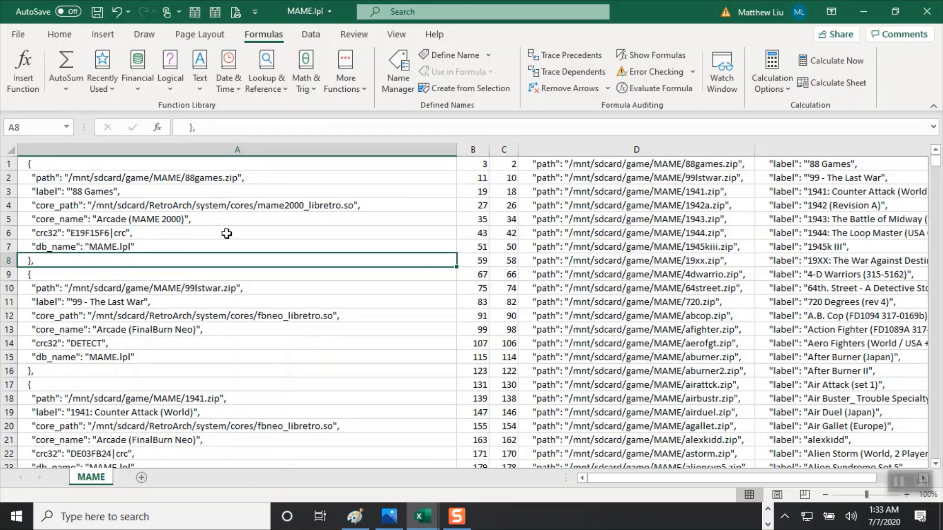
Inspect the JSON lines in column A and the index formulas in column C of MAME.lpl.
left_click(216, 192)
left_click(193, 290)
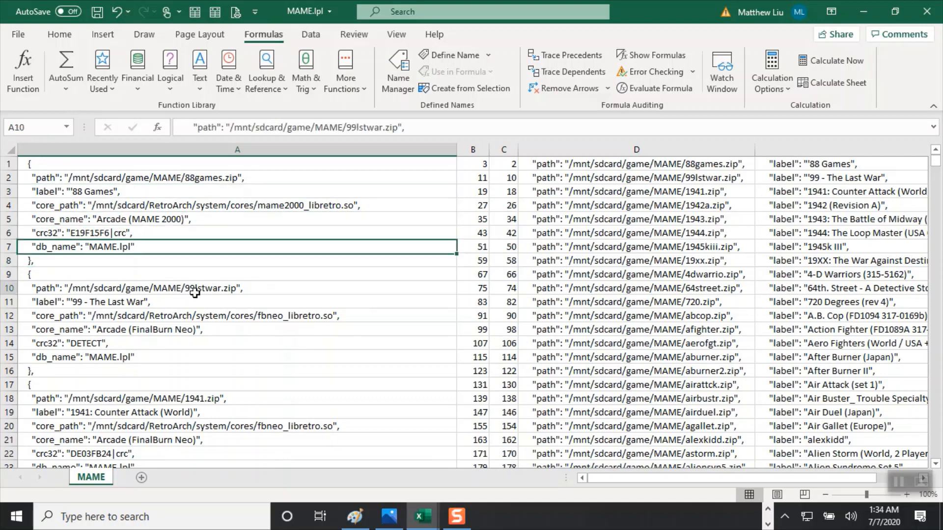
left_click(192, 305)
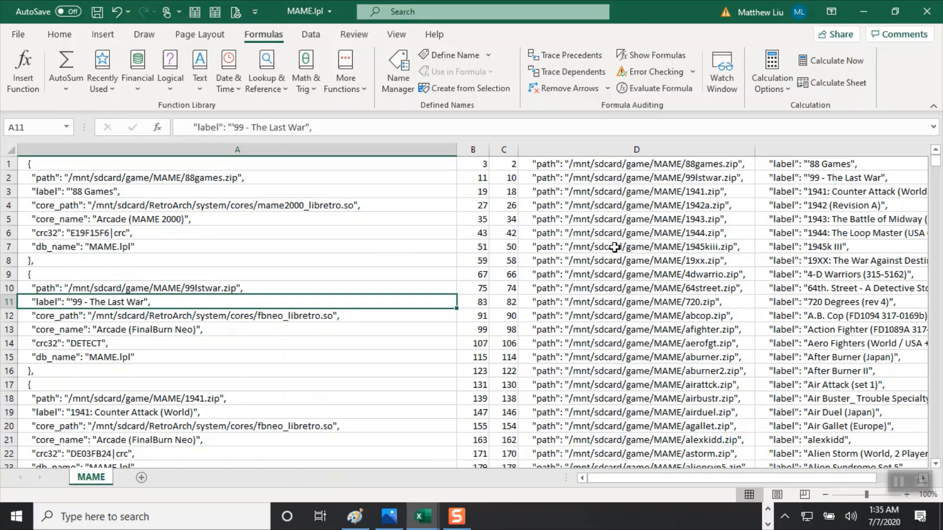
left_click(509, 165)
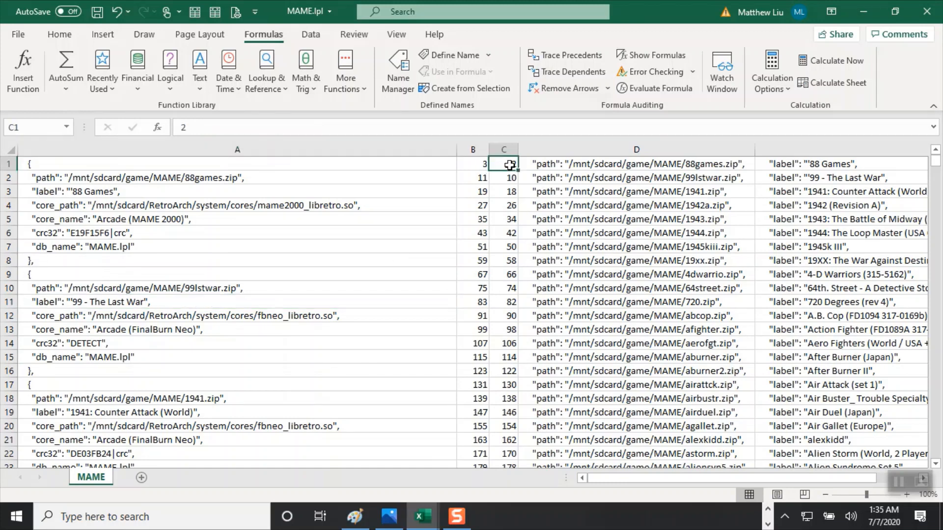
left_click(511, 179)
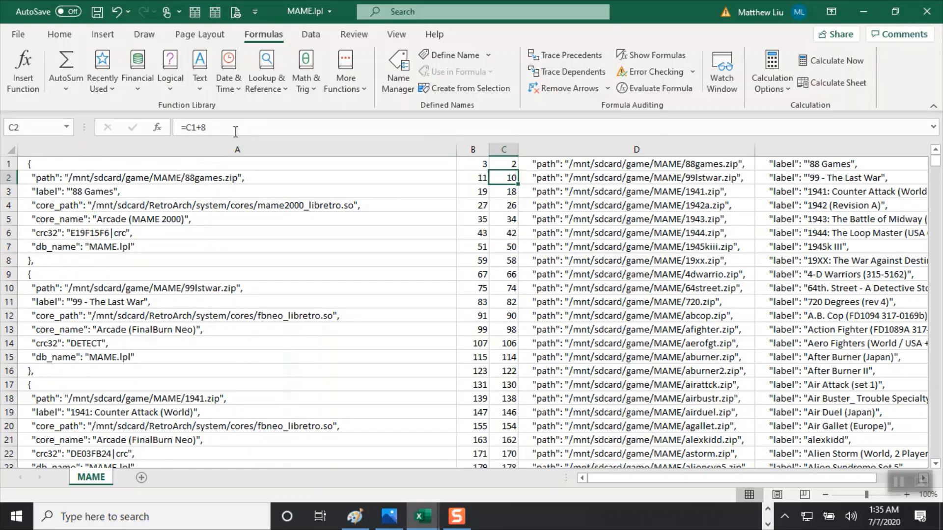
left_click(498, 232)
left_click(504, 180)
left_click(506, 192)
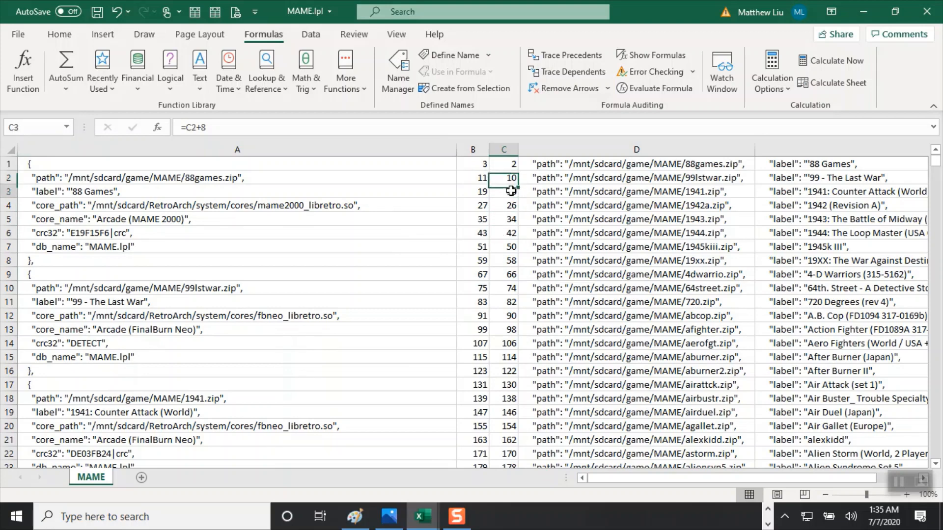
left_click(510, 204)
left_click(508, 219)
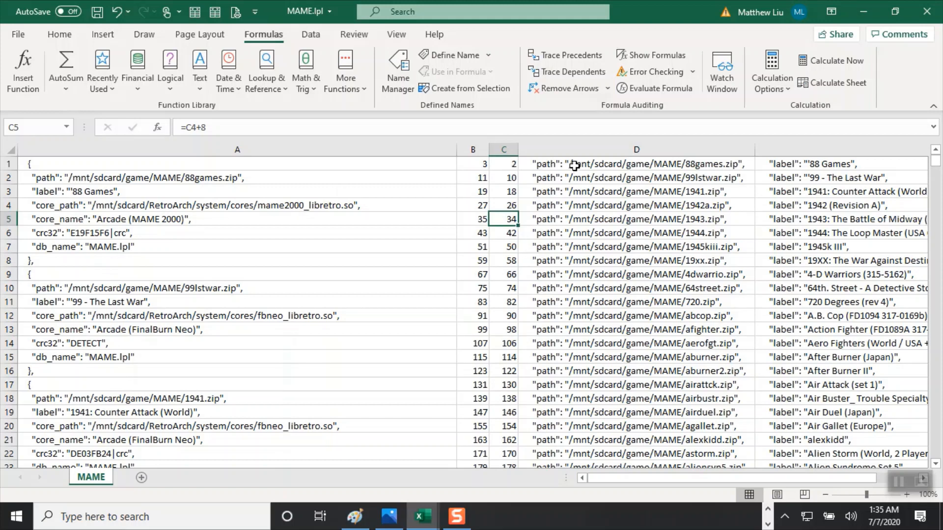
Review the path and label lines and the INDIRECT lookups in D1, E1 and D1:D23.
left_click(162, 181)
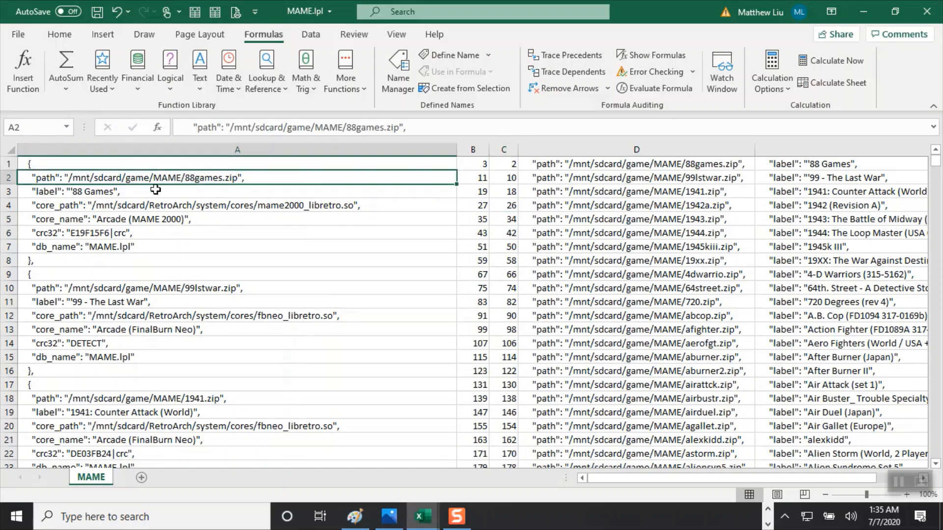
left_click(157, 193)
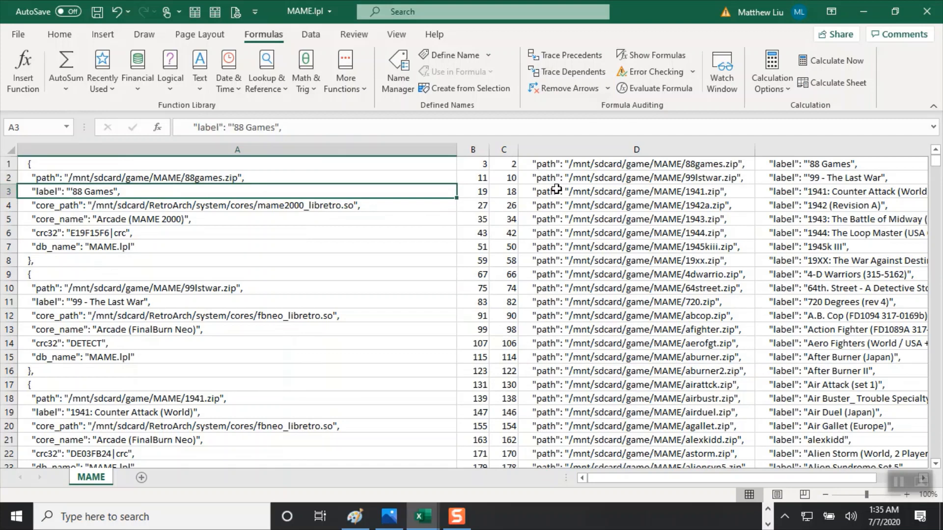
left_click(571, 165)
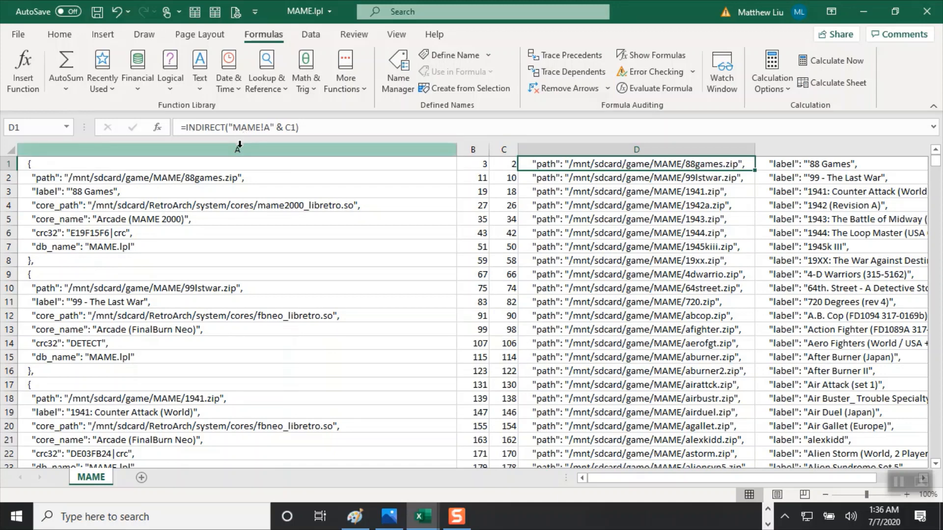
left_click(794, 166)
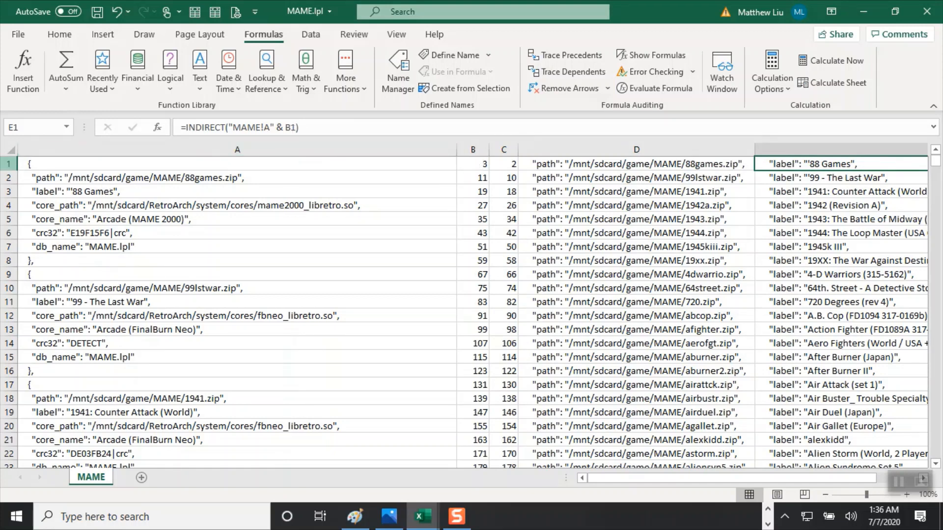
left_click(46, 195)
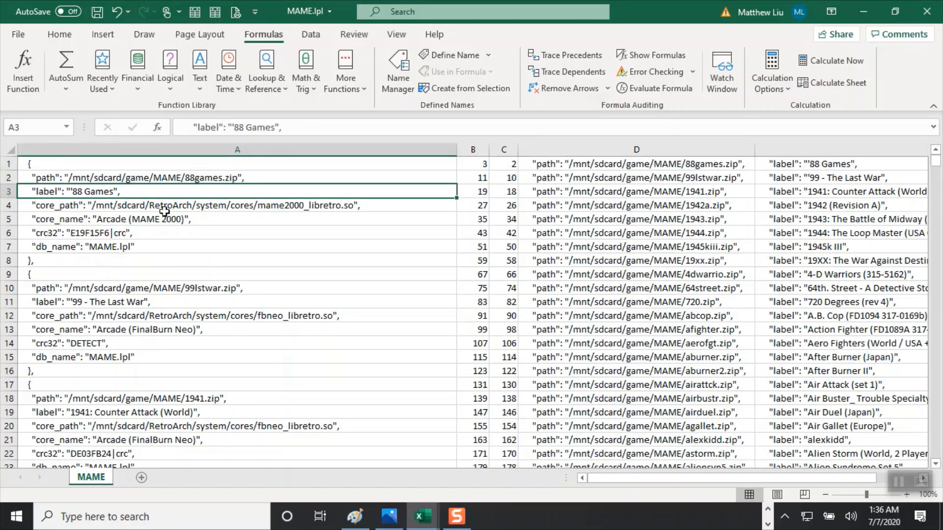
left_click_drag(664, 163, 850, 164)
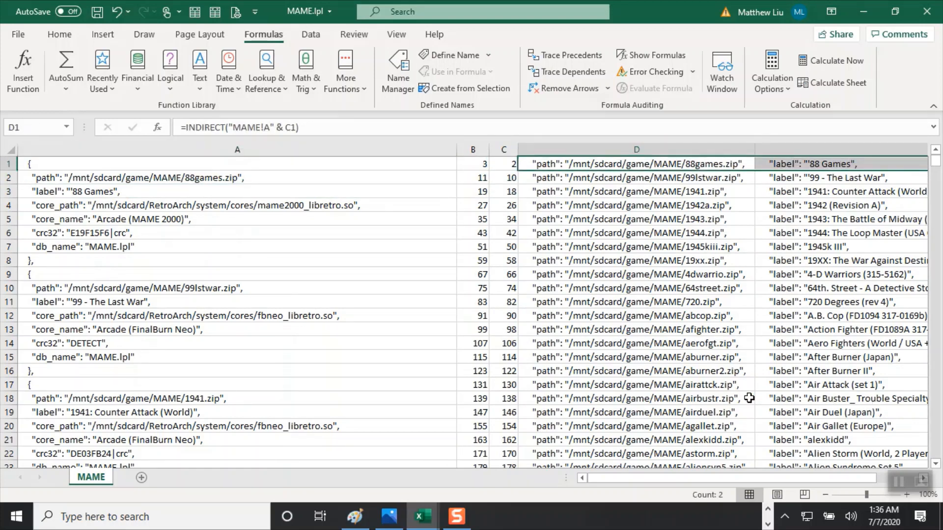
scroll(749, 398, "down", 20)
scroll(748, 398, "down", 8)
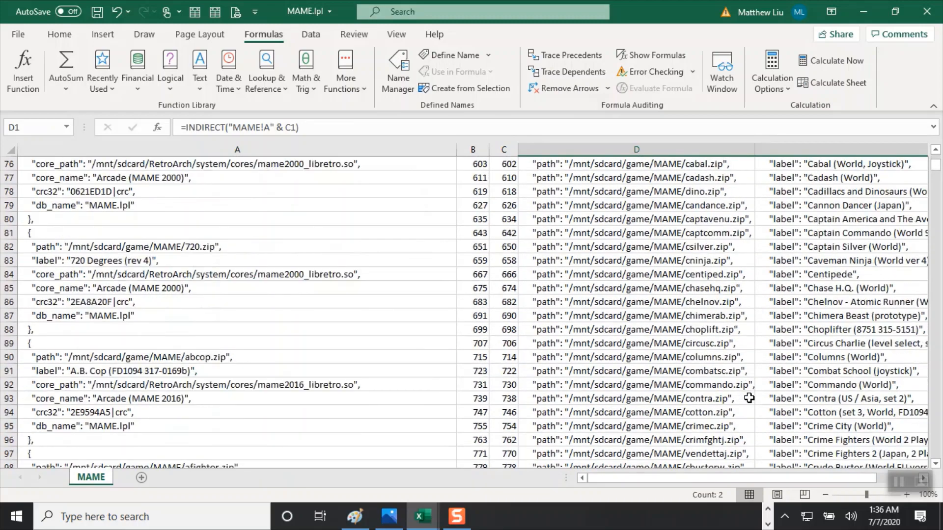
scroll(748, 398, "up", 20)
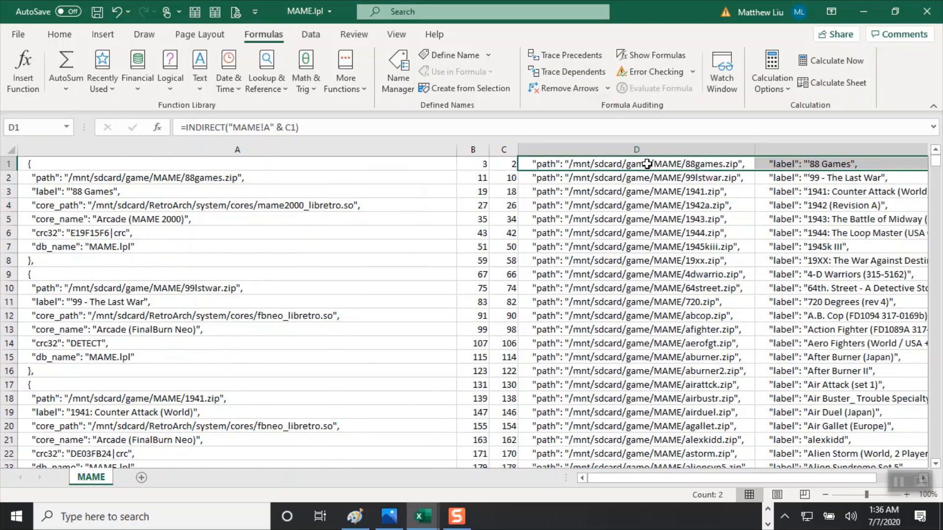
left_click_drag(644, 166, 641, 462)
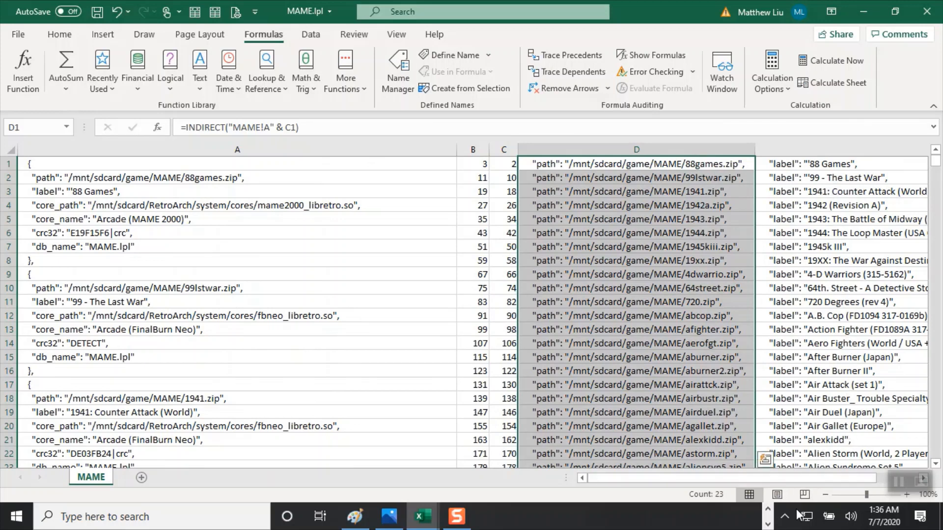
In Notepad++, check both file tabs, then search for the "label": " prefix from line 1.
left_click(768, 526)
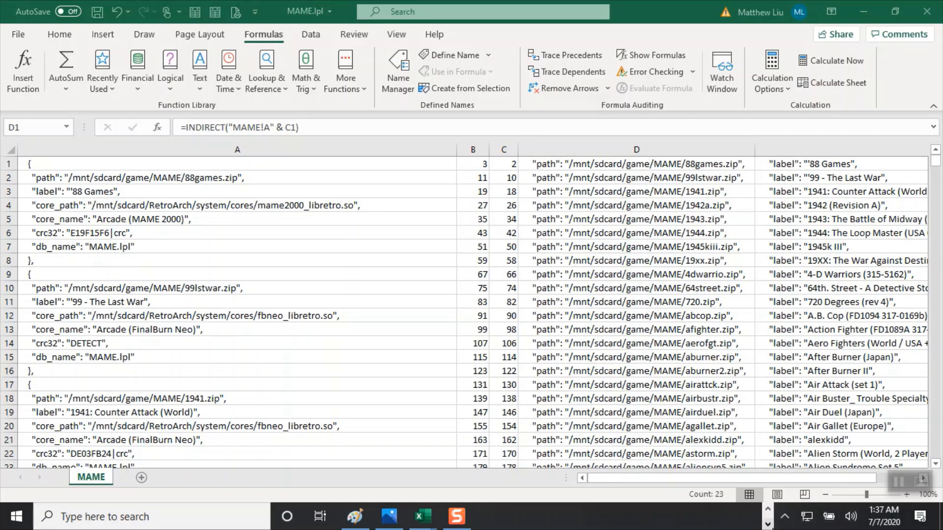
mouse_move(434, 518)
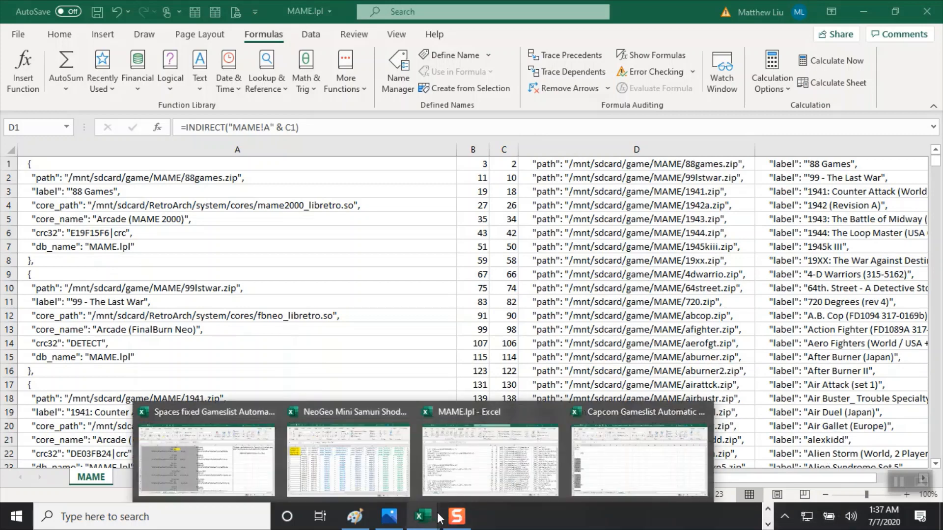
left_click(769, 512)
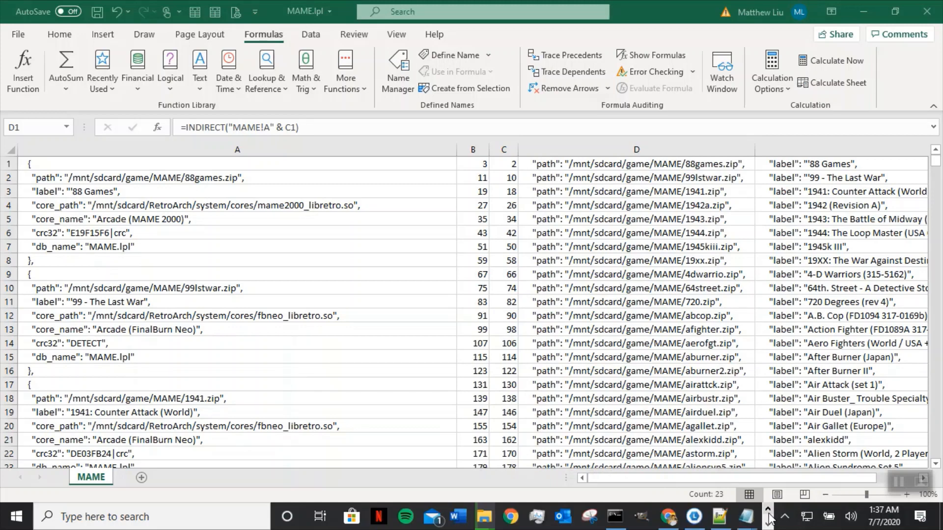
left_click(725, 524)
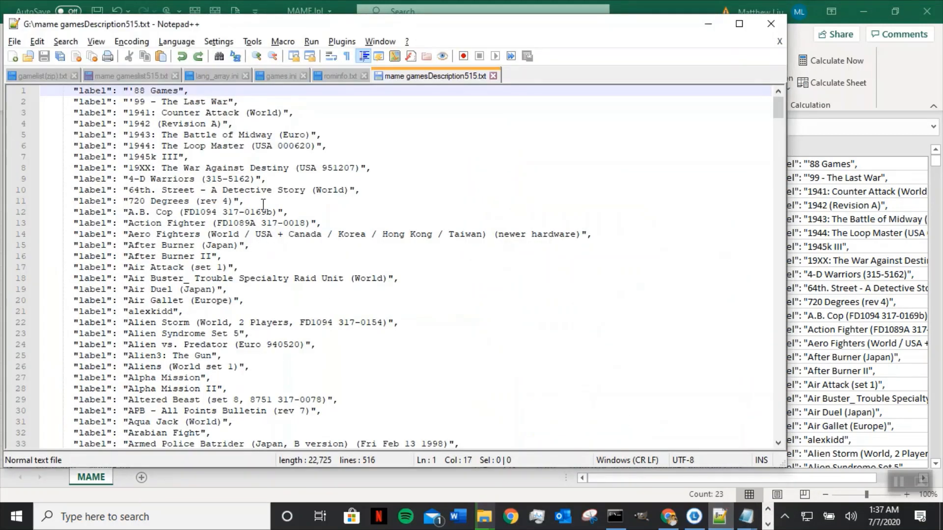
left_click(137, 76)
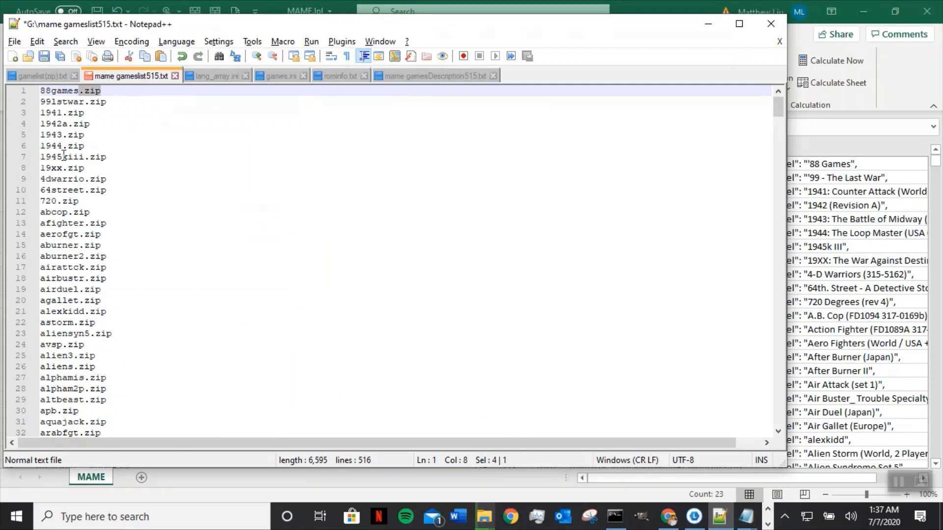
left_click(434, 76)
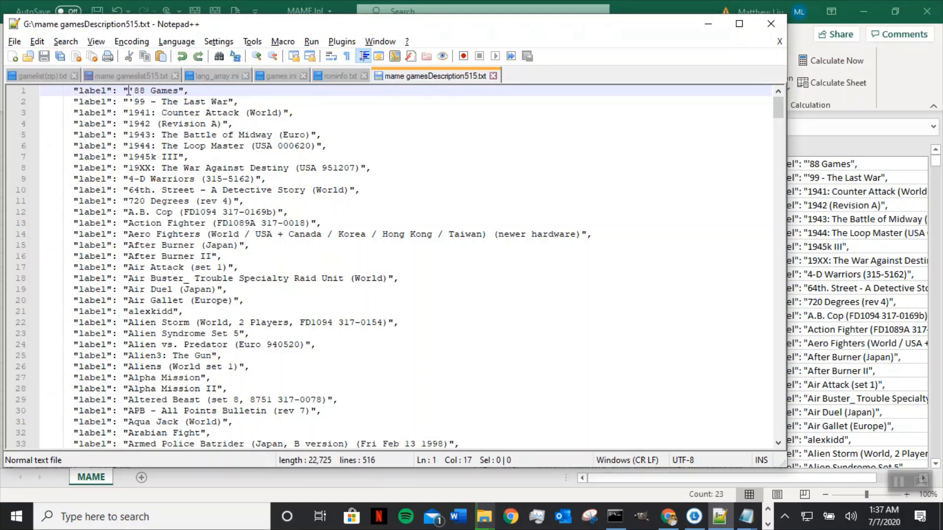
left_click_drag(128, 90, 41, 91)
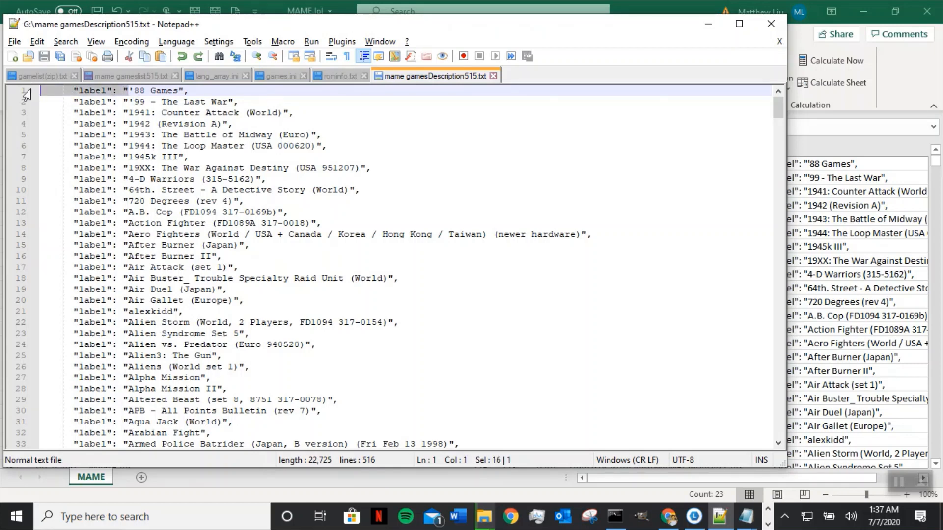
key("ctrl+f")
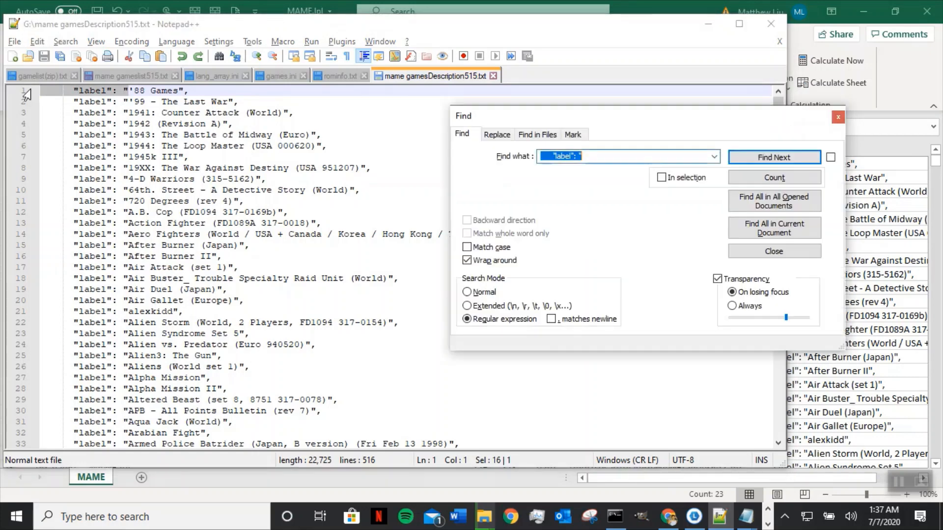
Replace the "label": " prefix with nothing on every line.
left_click(492, 139)
left_click(589, 176)
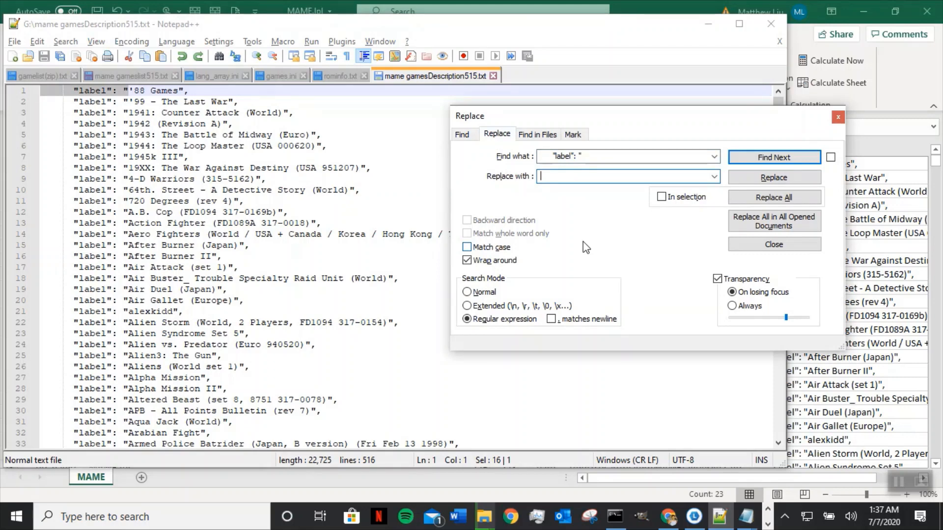
left_click(752, 194)
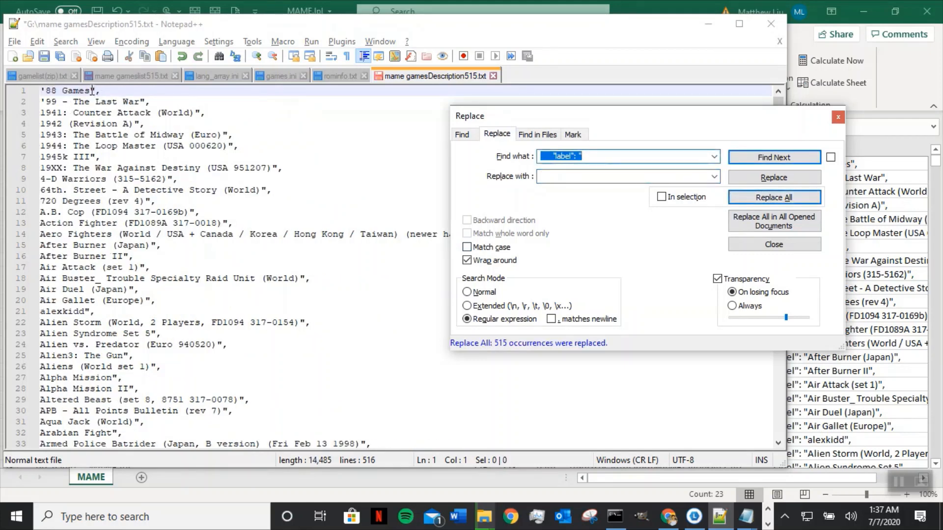
Replace the trailing ", after each game name with nothing on every line.
left_click_drag(91, 91, 124, 91)
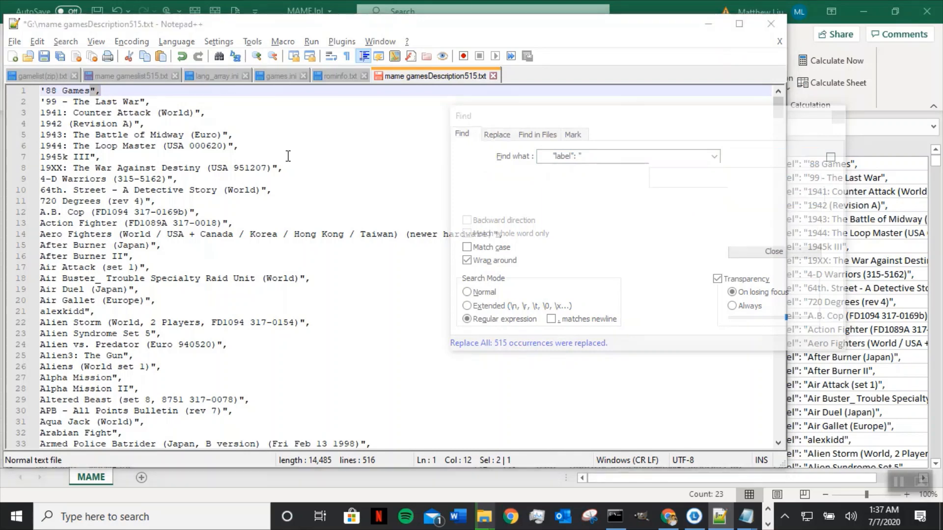
key("ctrl+f")
left_click(498, 136)
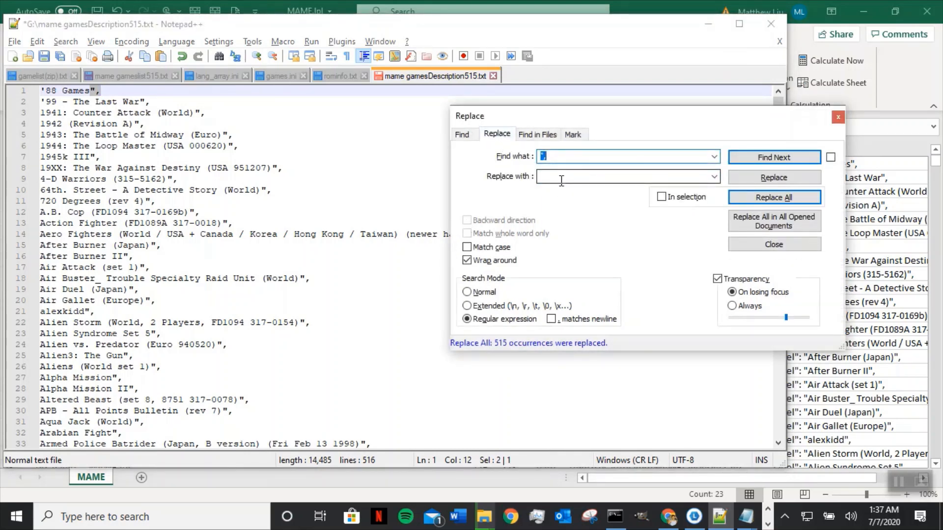
left_click(761, 202)
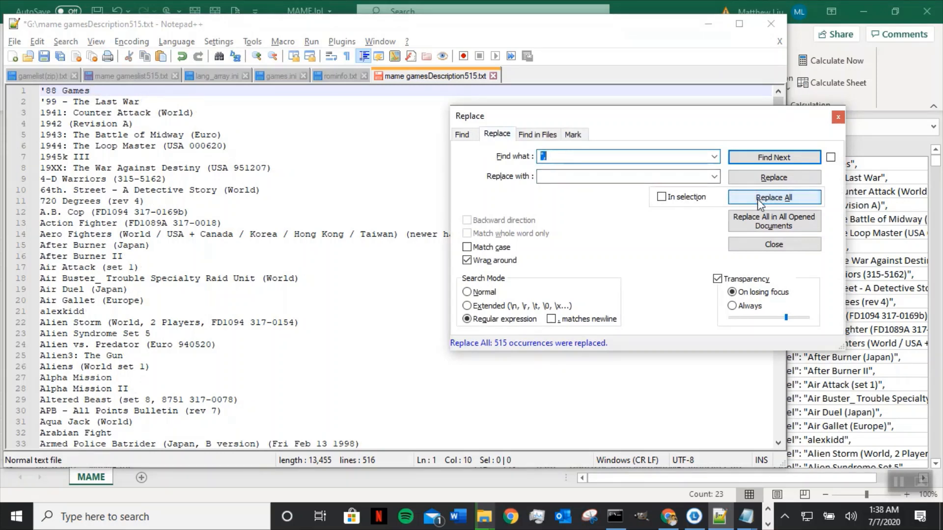
Examine the region and revision notes trailing the game names on lines 4–8.
left_click(248, 227)
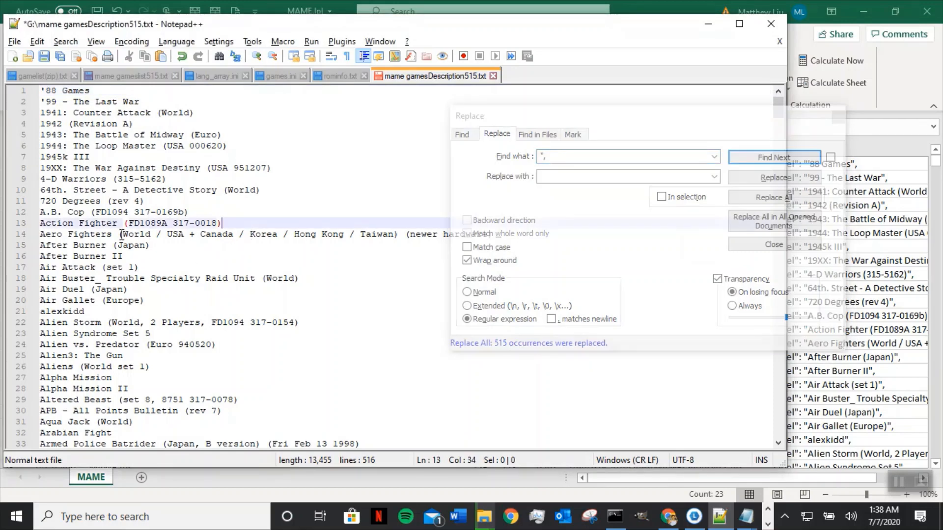
left_click_drag(122, 234, 486, 238)
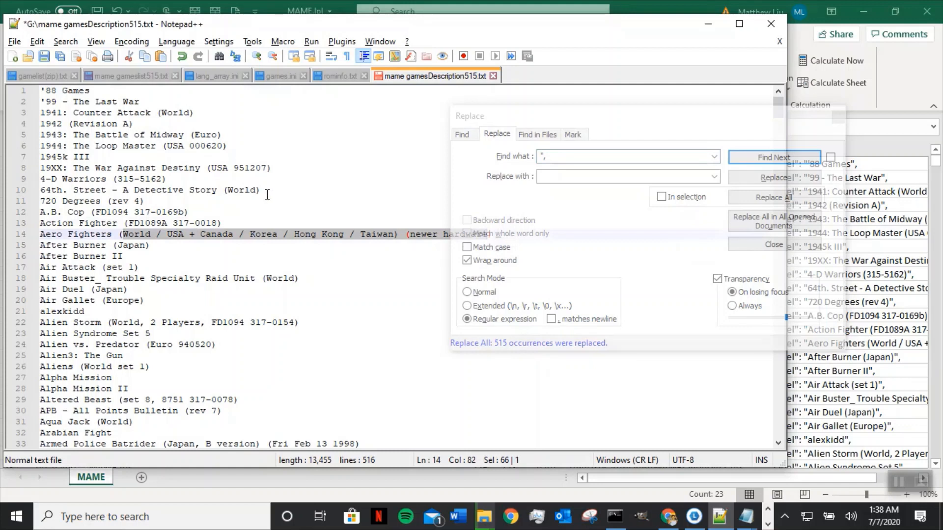
left_click_drag(267, 195, 166, 145)
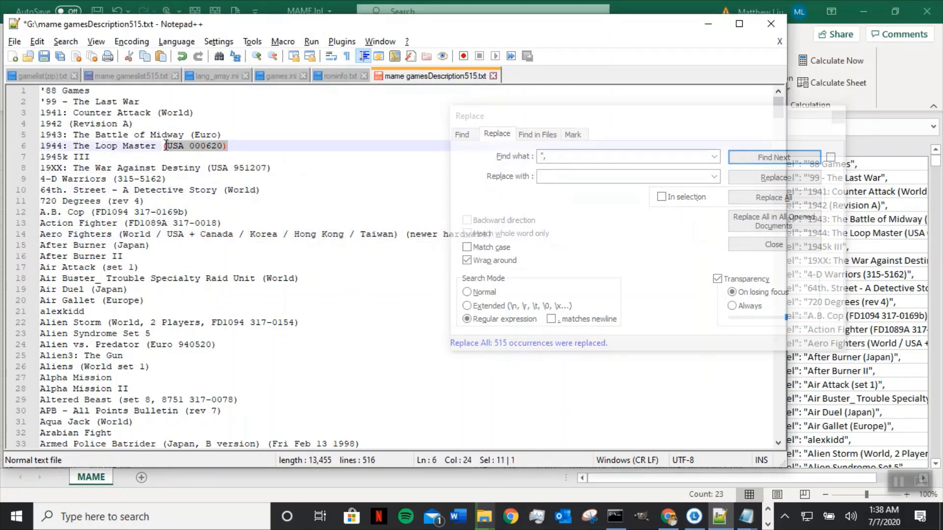
left_click_drag(223, 135, 194, 135)
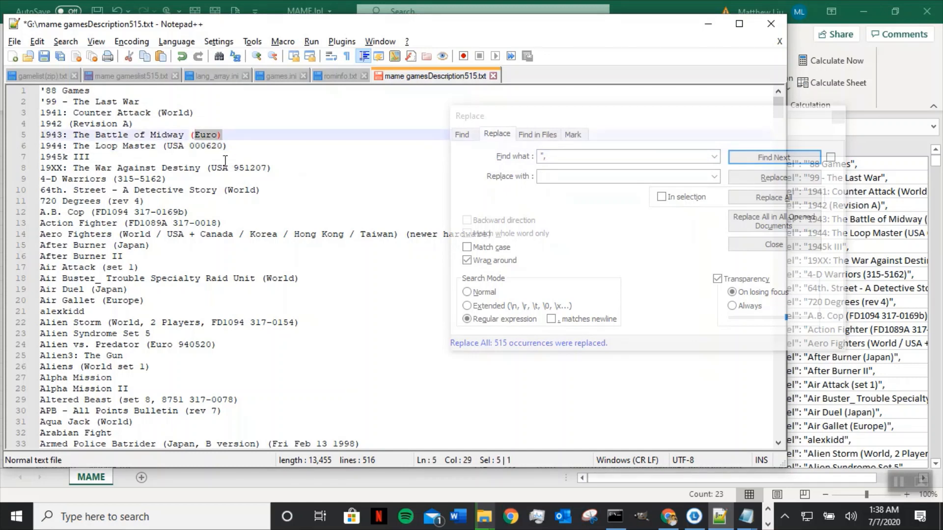
left_click_drag(134, 124, 67, 124)
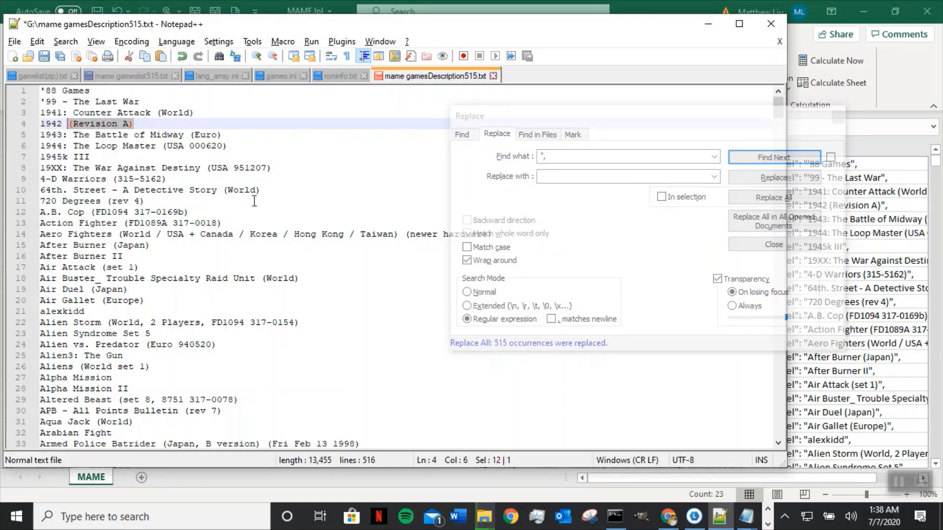
Load the " (" before (World) on line 3 into the Find panel.
left_click(565, 220)
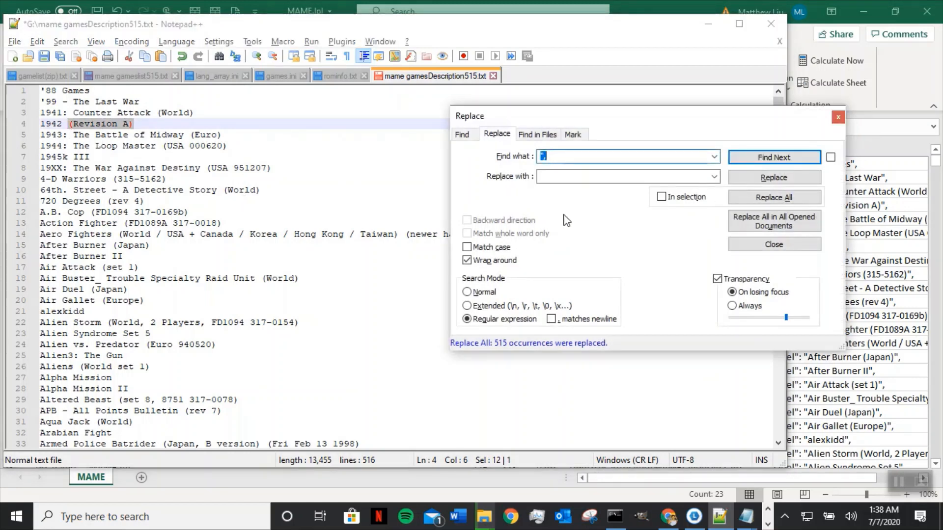
left_click(162, 113)
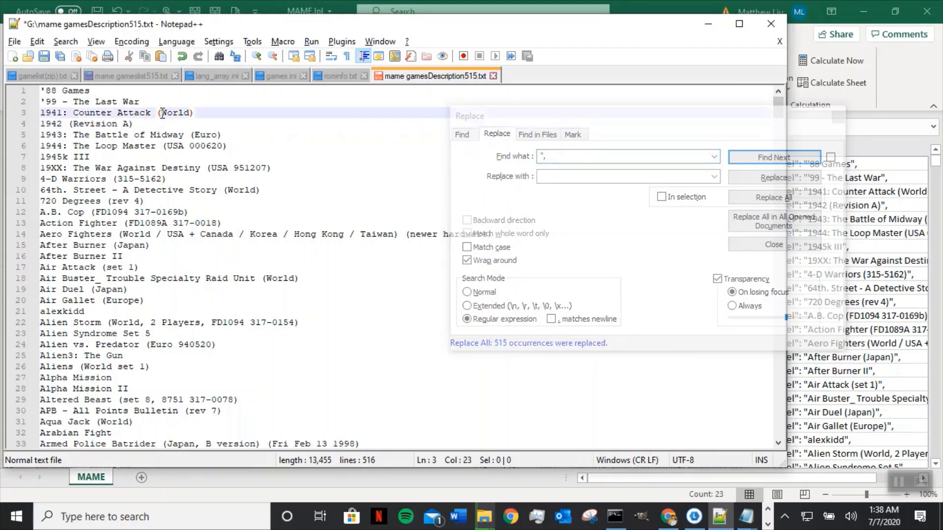
left_click_drag(162, 113, 153, 112)
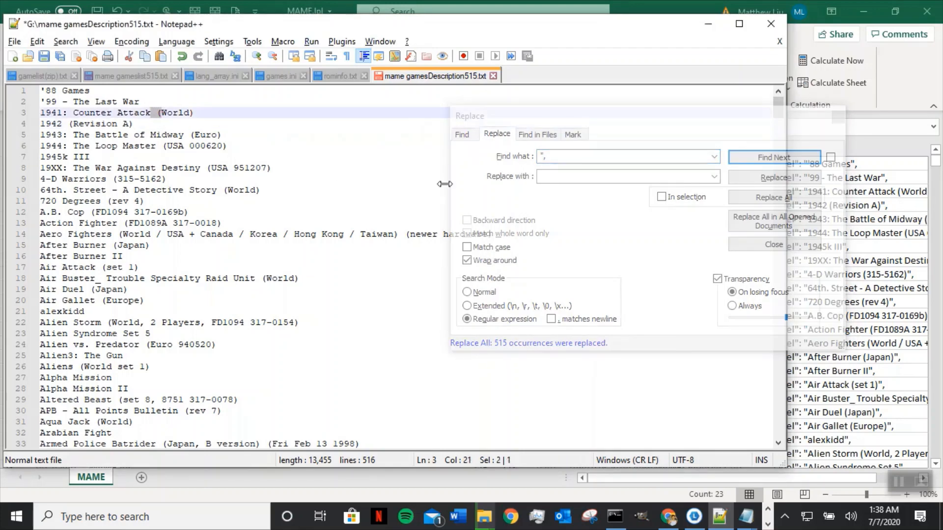
key("ctrl+f")
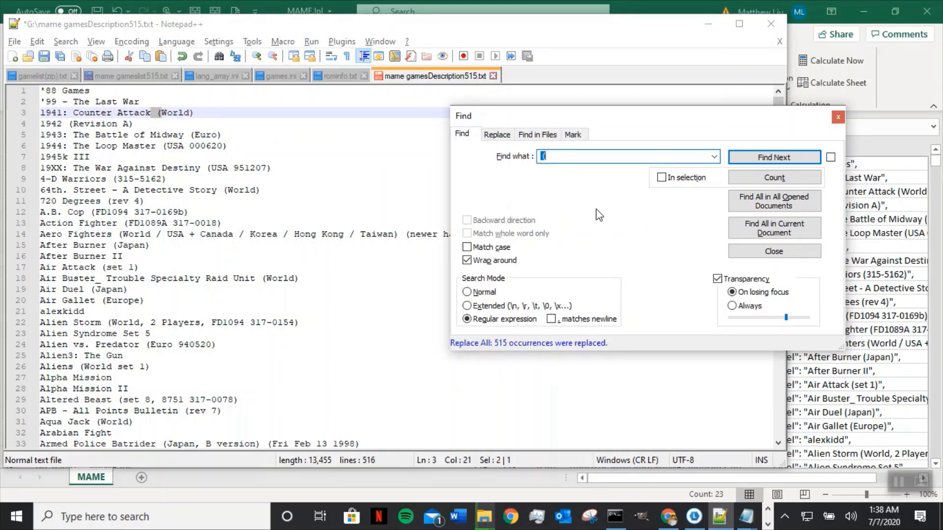
Replace the regex " (.*" with nothing across the document; 0 occurrences match.
left_click(494, 135)
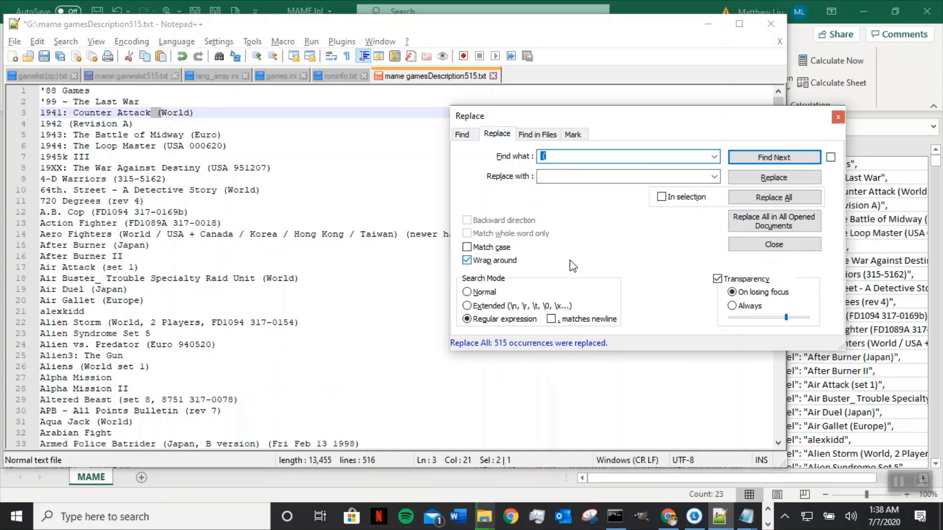
left_click(558, 176)
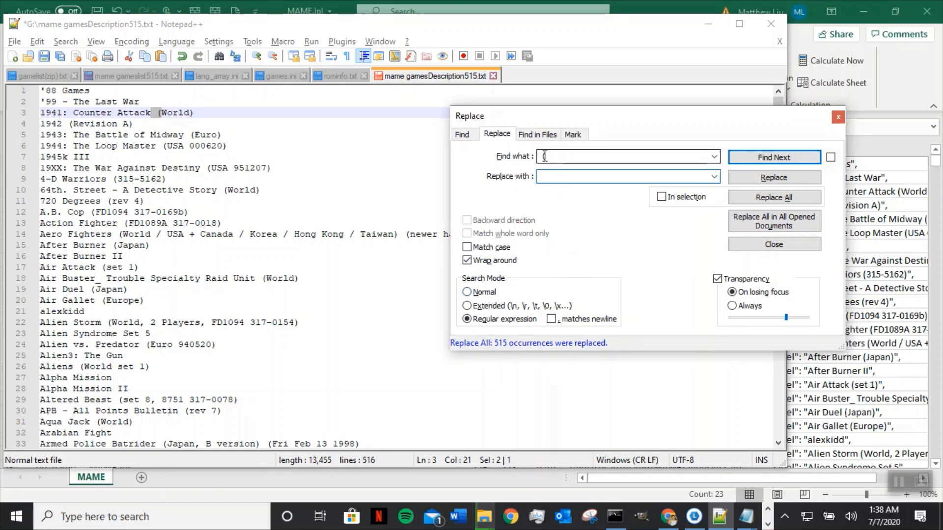
left_click(542, 156)
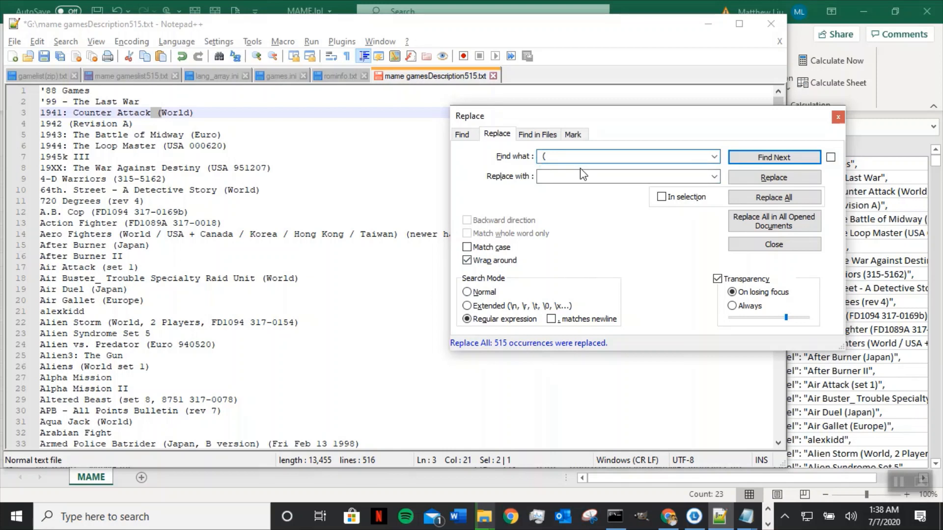
type(".")
left_click(573, 158)
type(".*")
left_click(797, 199)
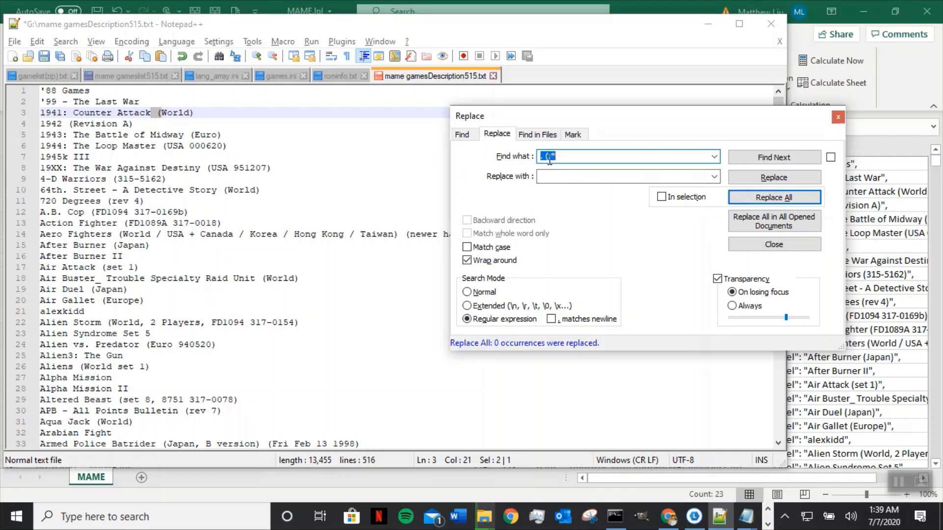
Replace every "(" with ".zip" in Extended search mode, making 355 replacements.
left_click(570, 158)
key("BackSpace")
type(".")
key("BackSpace")
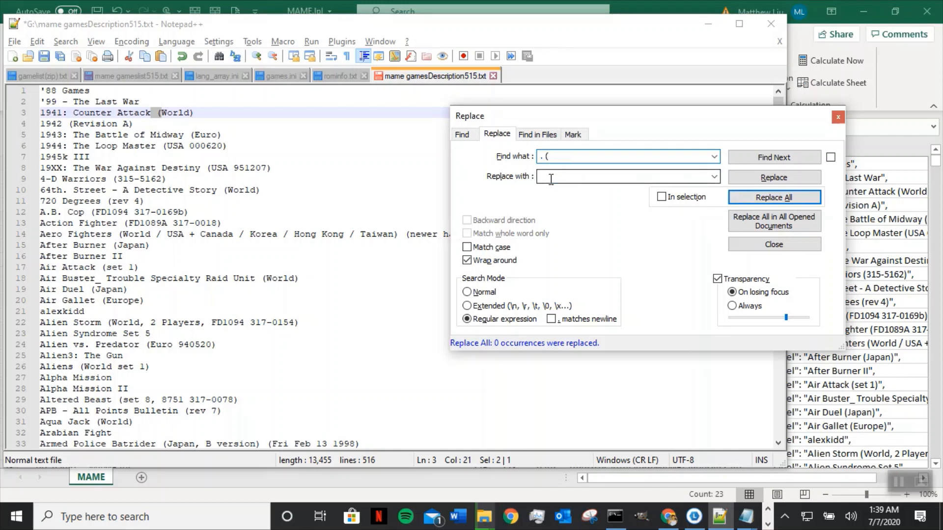
left_click(545, 158)
key("BackSpace")
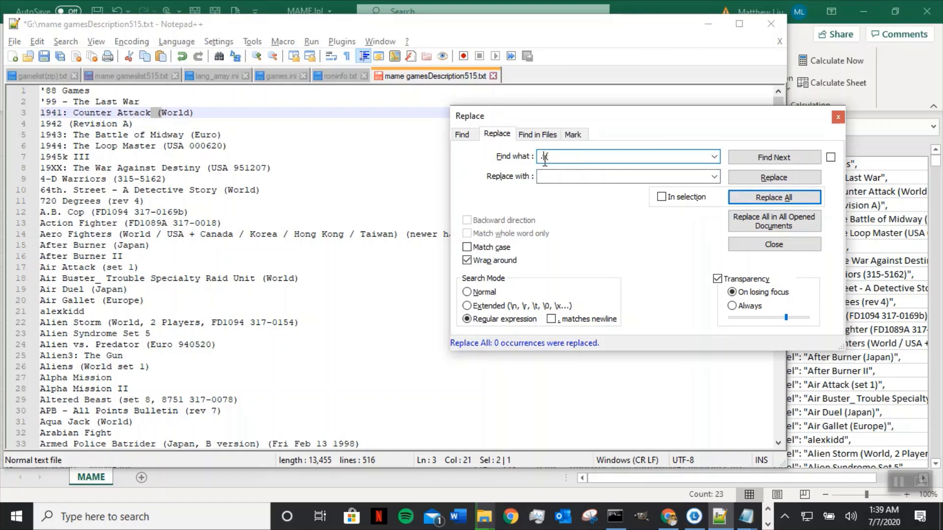
key("BackSpace")
left_click(571, 177)
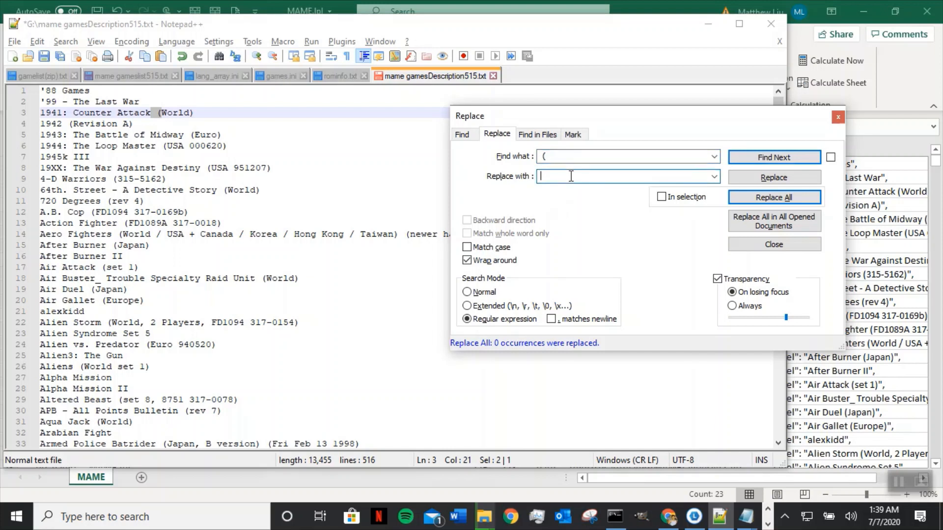
type(".zip")
left_click(772, 199)
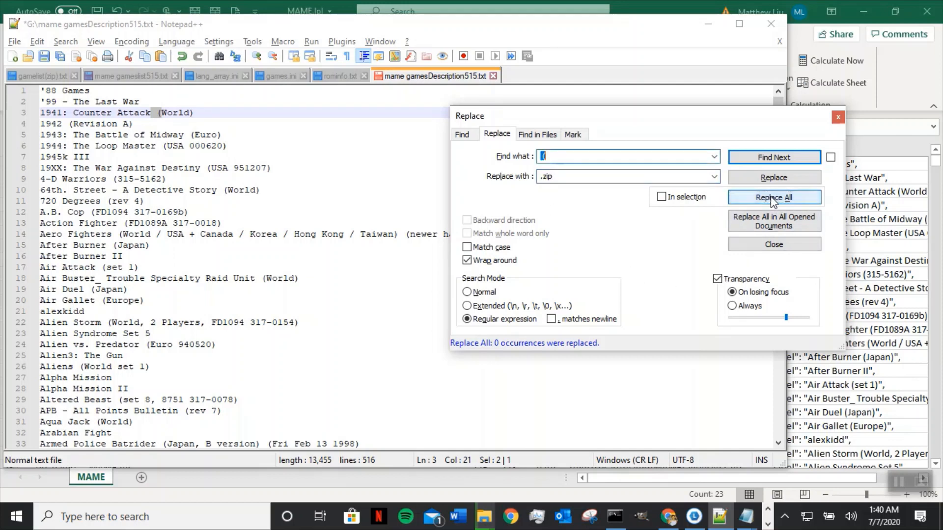
left_click(504, 309)
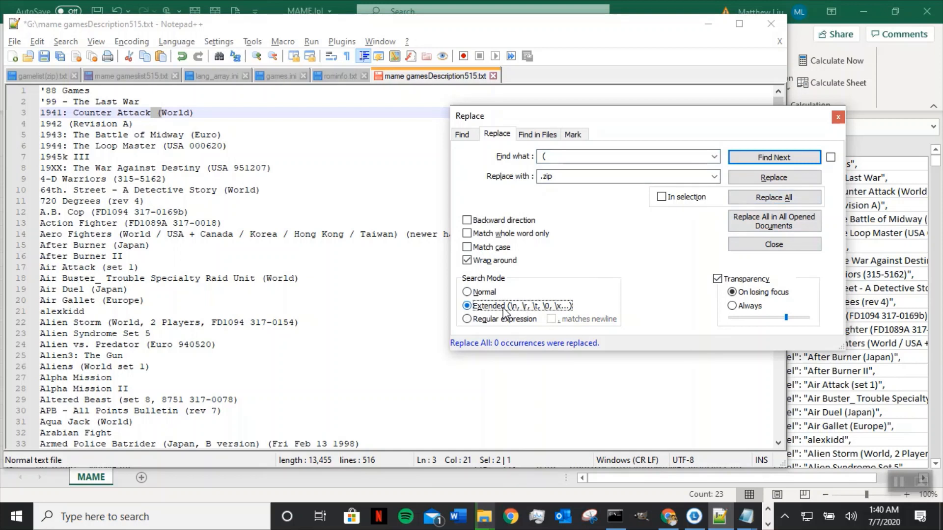
left_click(774, 198)
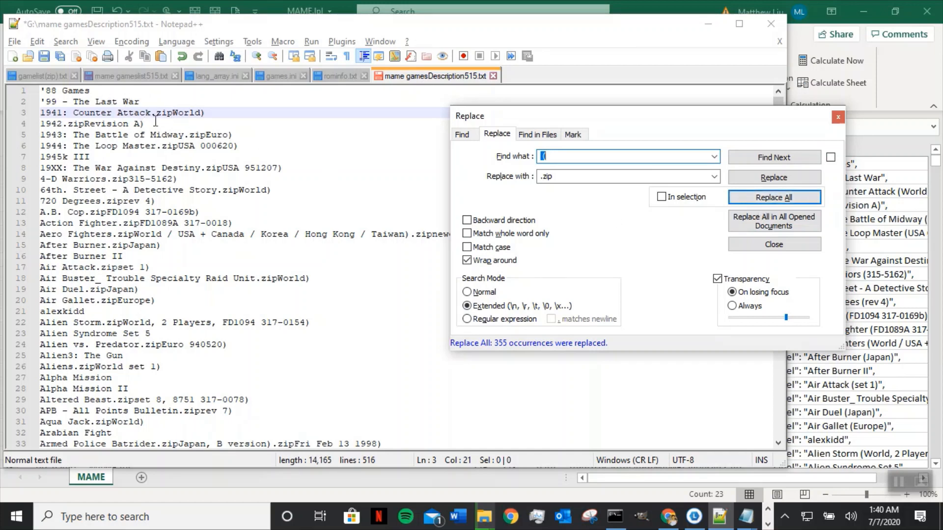
Set Find what to "..zip.*" with an empty replacement in Regular expression mode.
left_click(564, 156)
left_click_drag(563, 176, 522, 178)
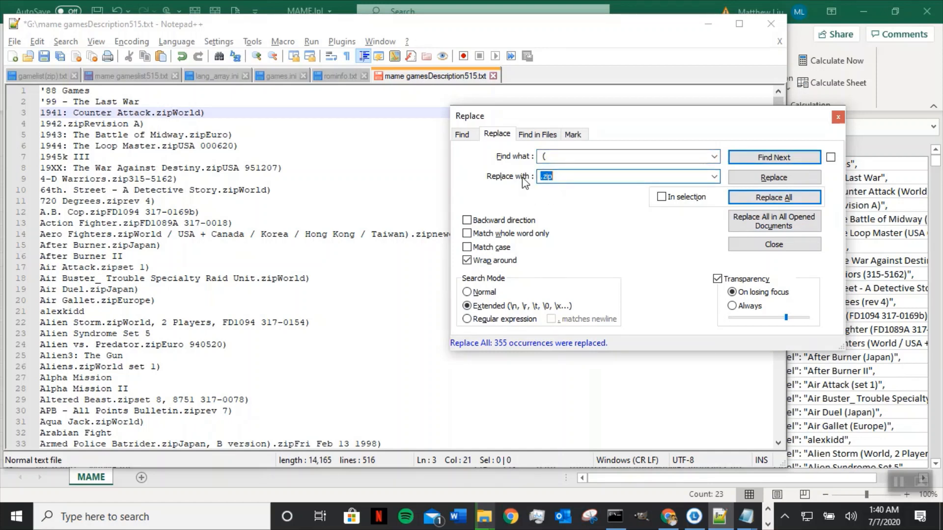
key("ctrl+c")
double_click(545, 156)
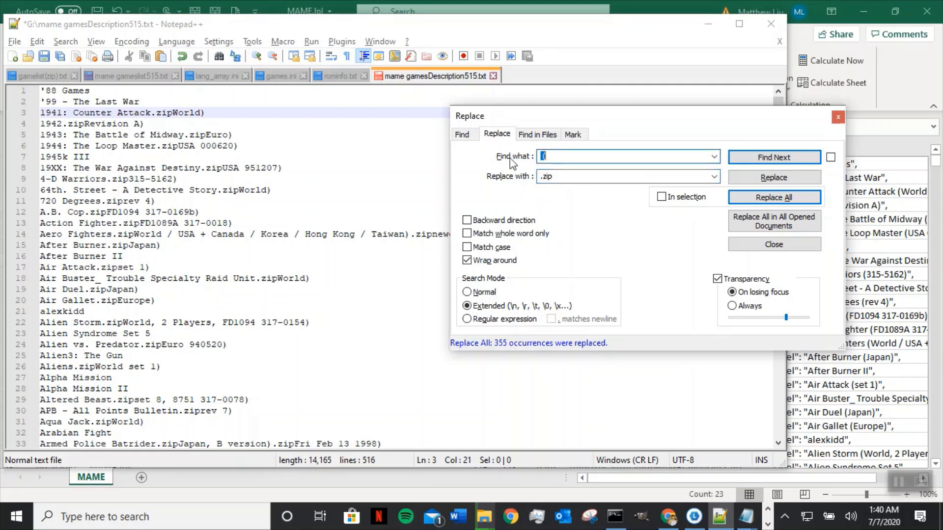
key("ctrl+v")
left_click(539, 156)
type(".")
left_click(570, 157)
type(".")
left_click_drag(565, 177, 542, 178)
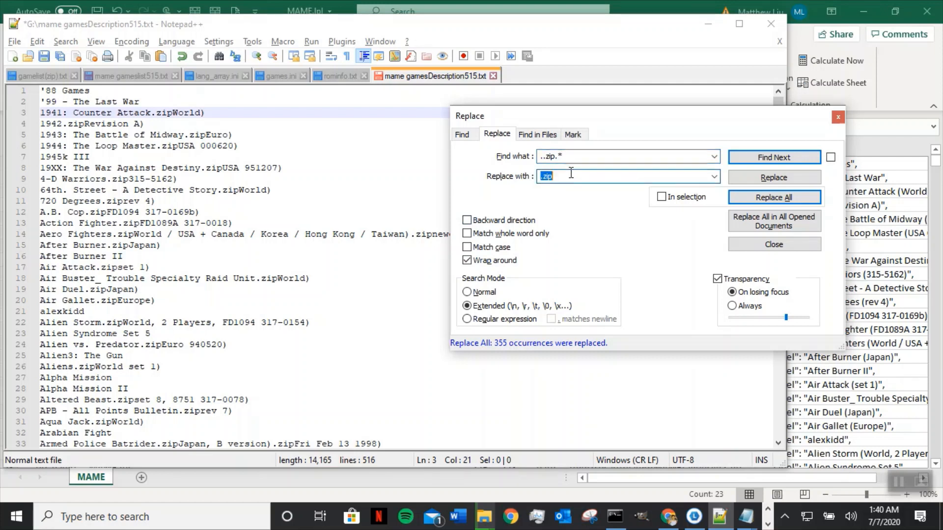
key("BackSpace")
left_click(493, 320)
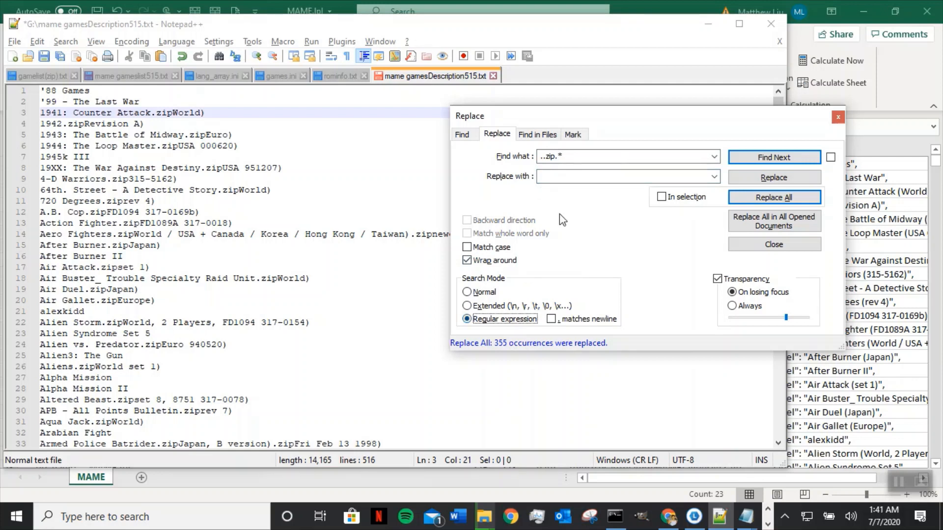
Run Replace All with "..zip.*", then undo it because it cut names short.
left_click(751, 197)
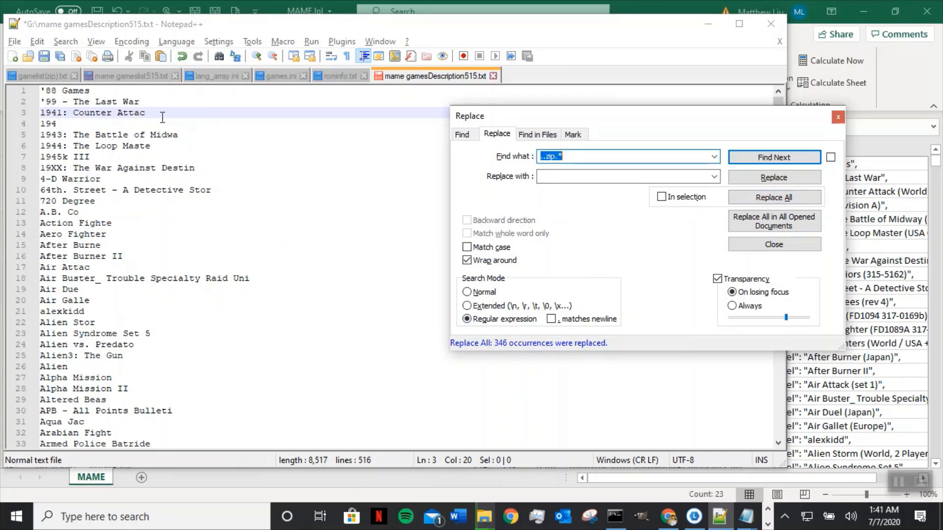
left_click(182, 56)
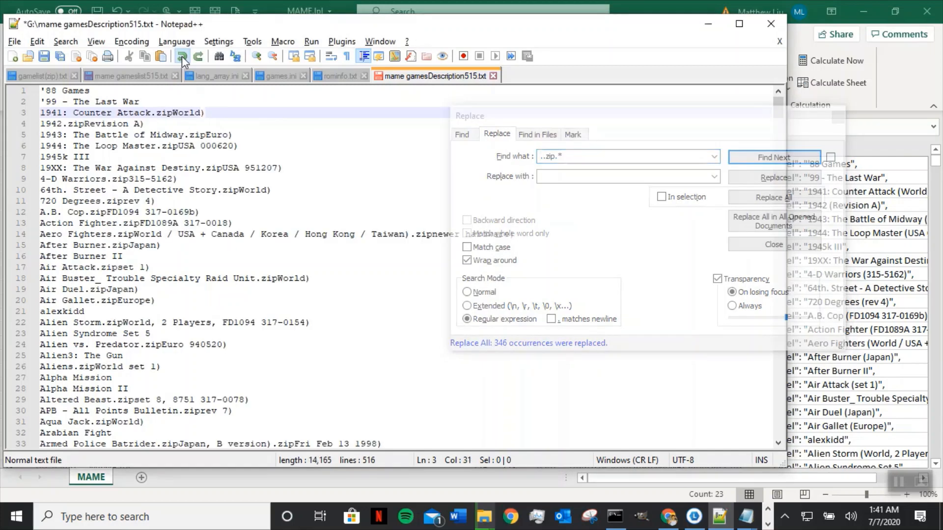
left_click(547, 156)
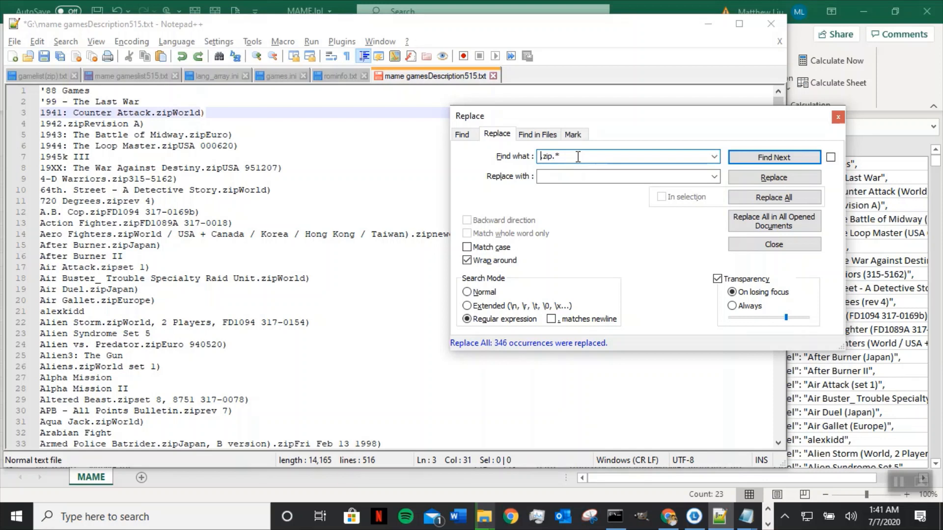
Strip ".zip" and everything after it on 346 lines, then close the Replace panel.
left_click(781, 197)
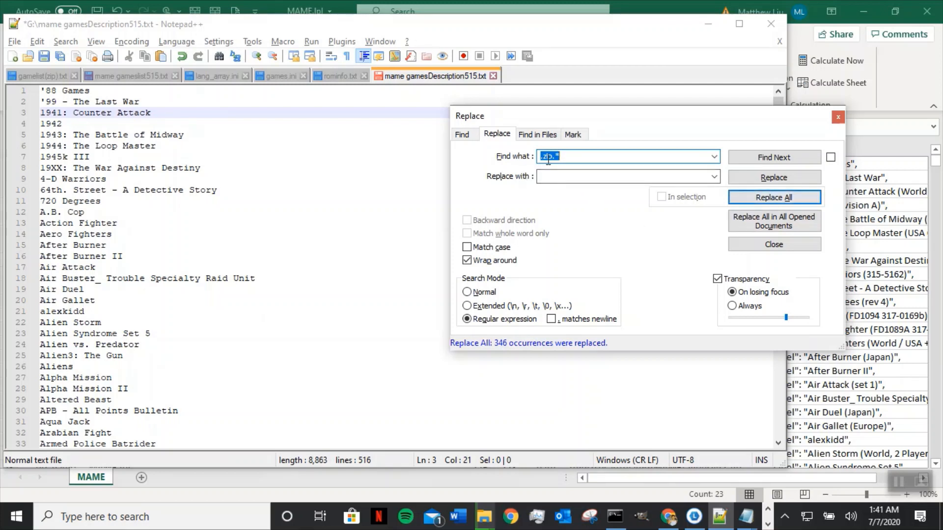
left_click(546, 177)
double_click(560, 156)
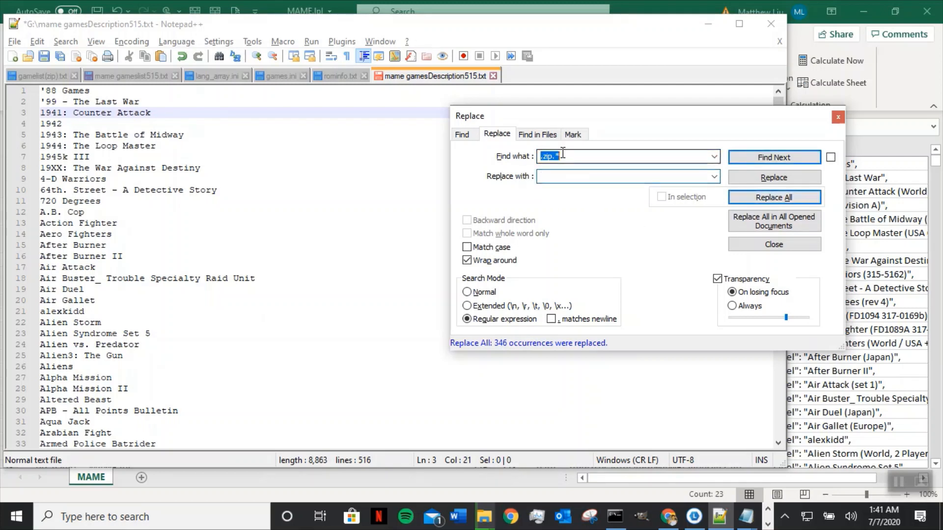
left_click(560, 156)
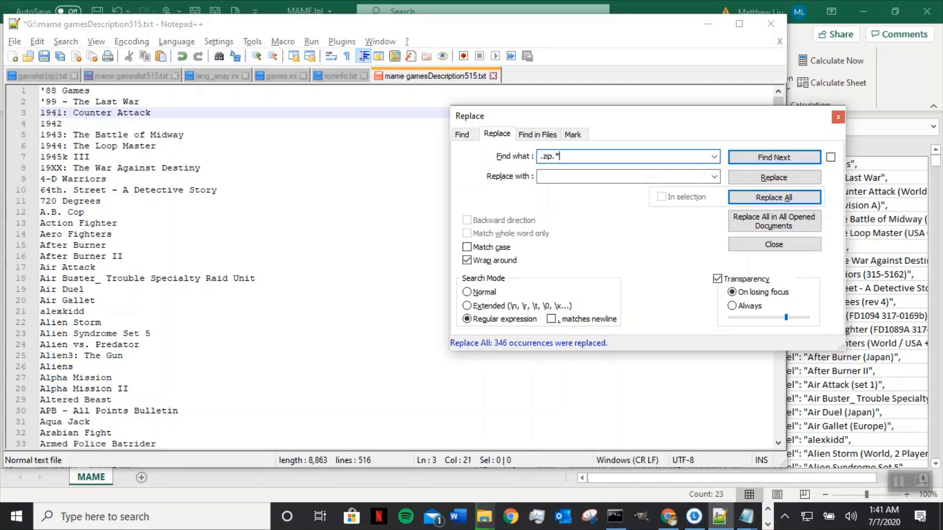
left_click(774, 244)
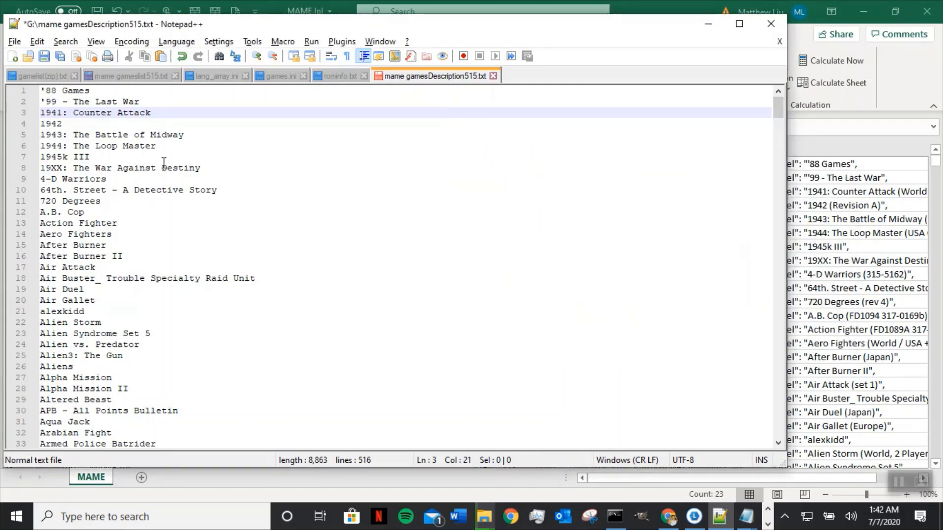
Copy the entire list of game names from Notepad++.
key("ctrl+a")
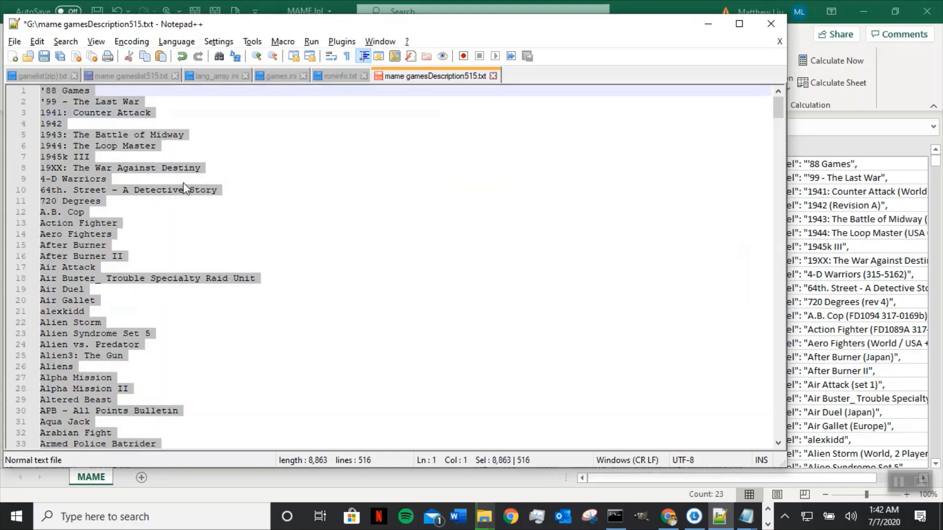
right_click(75, 130)
left_click(105, 156)
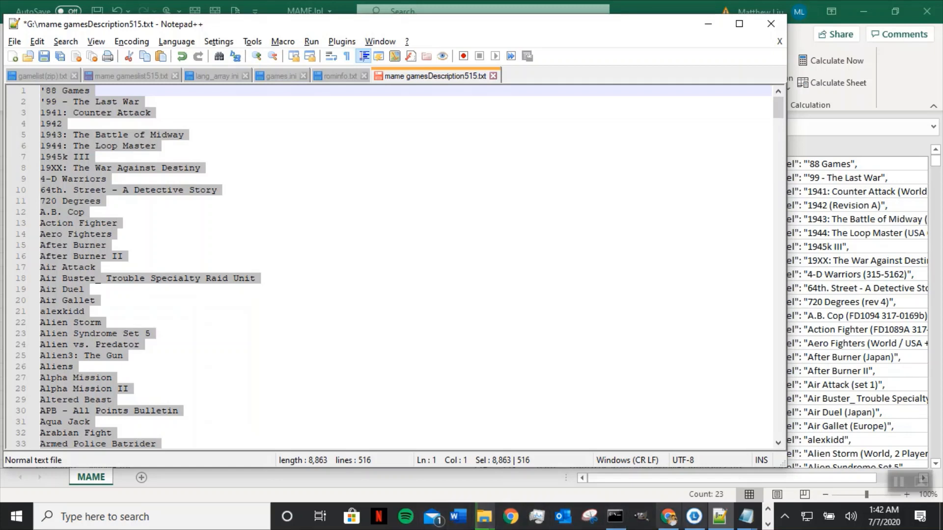
Bring the Spaces fixed Gameslist workbook to the front in Excel.
left_click(768, 525)
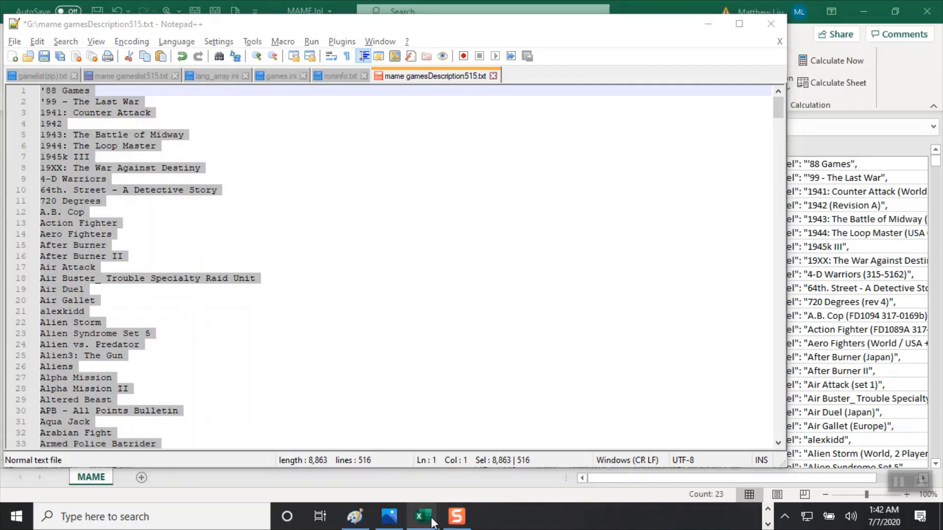
mouse_move(422, 521)
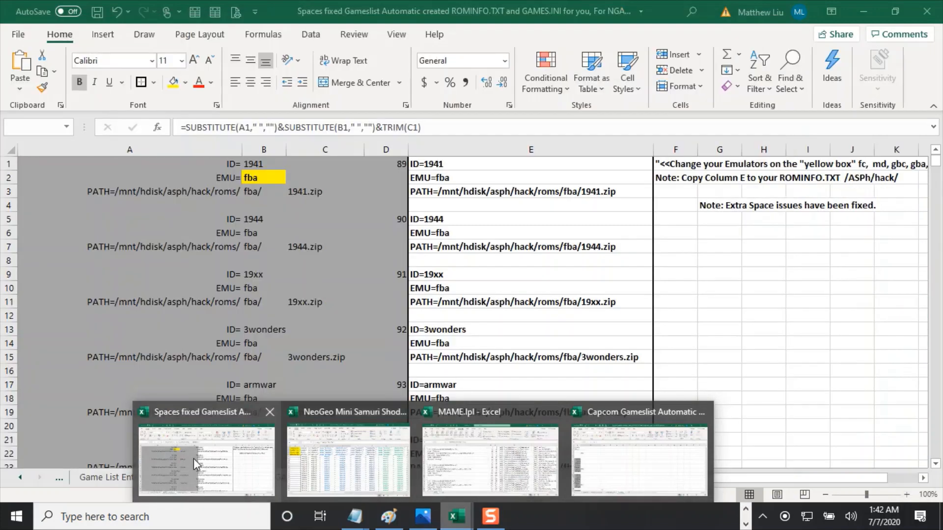
left_click(191, 459)
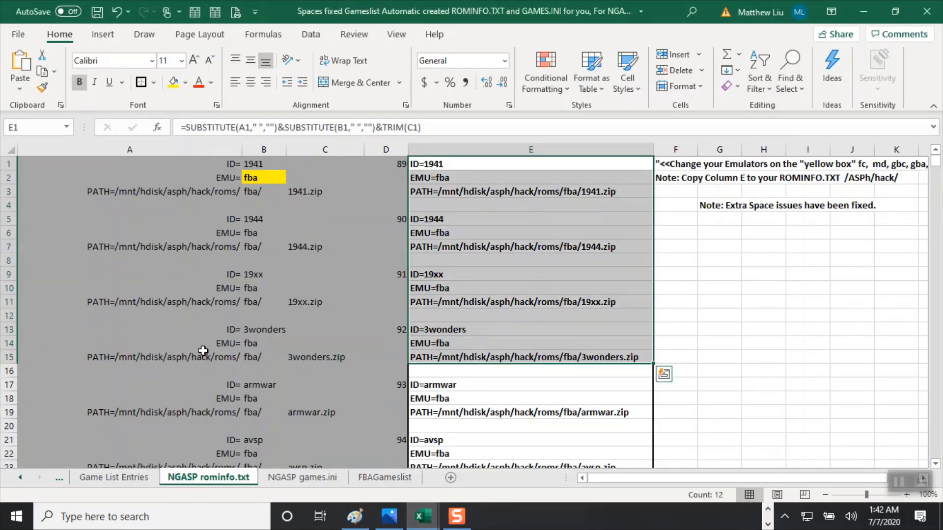
Clear columns B and D on the Game List Entries sheet.
left_click(114, 478)
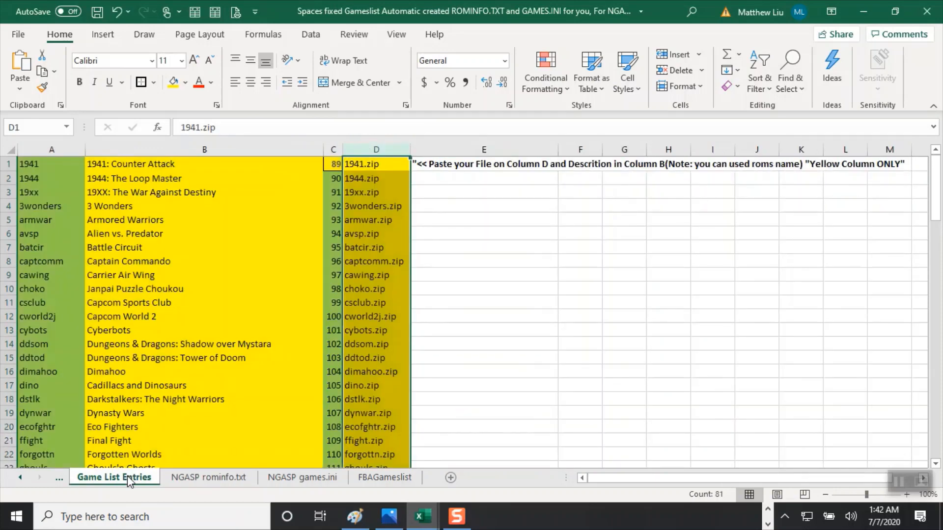
left_click(145, 149)
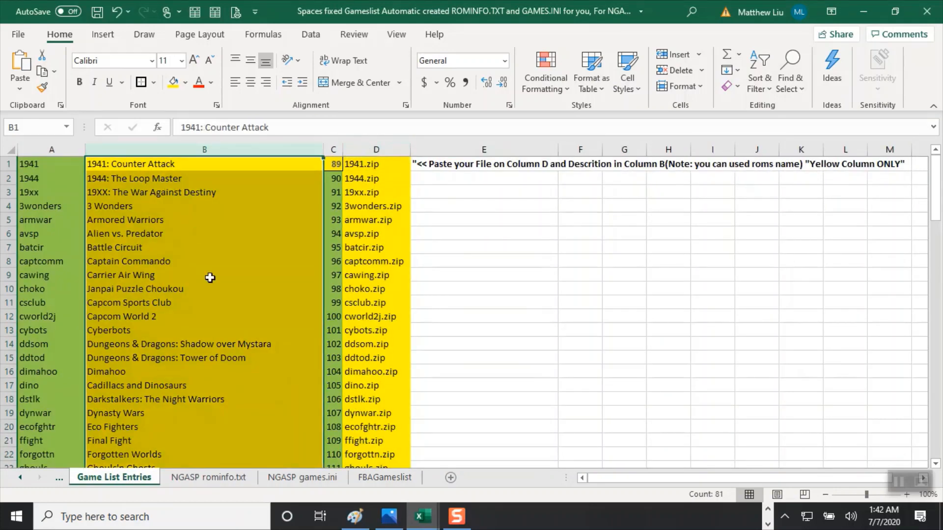
key("Delete")
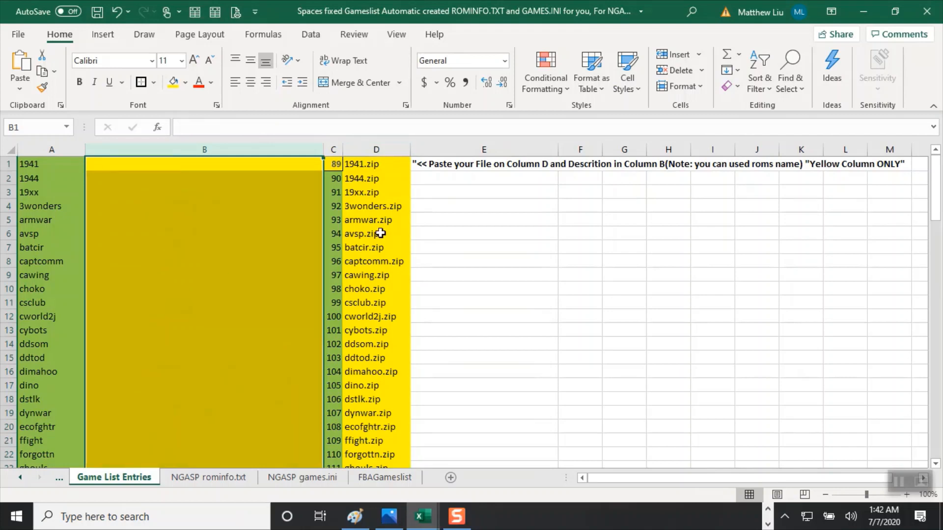
left_click(382, 148)
key("Delete")
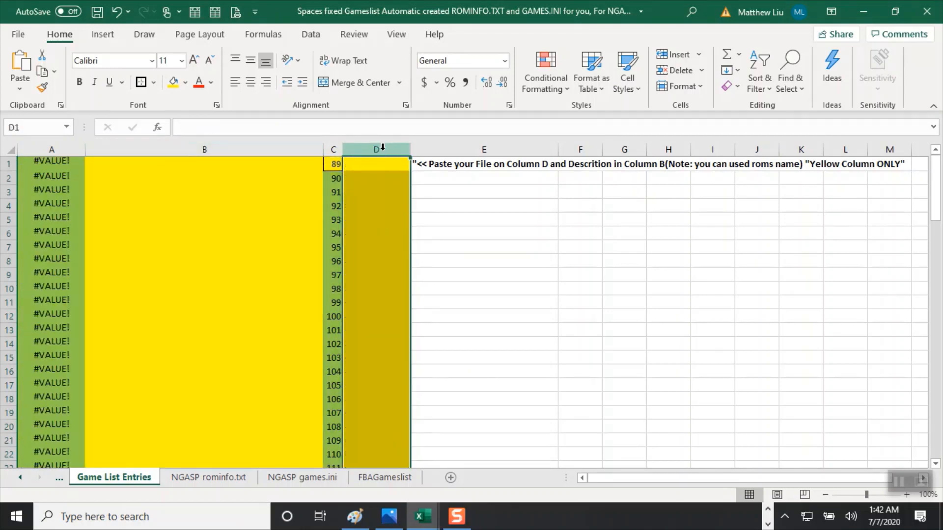
Paste the game names into column B from B1, left-align them, and select column D.
left_click(190, 163)
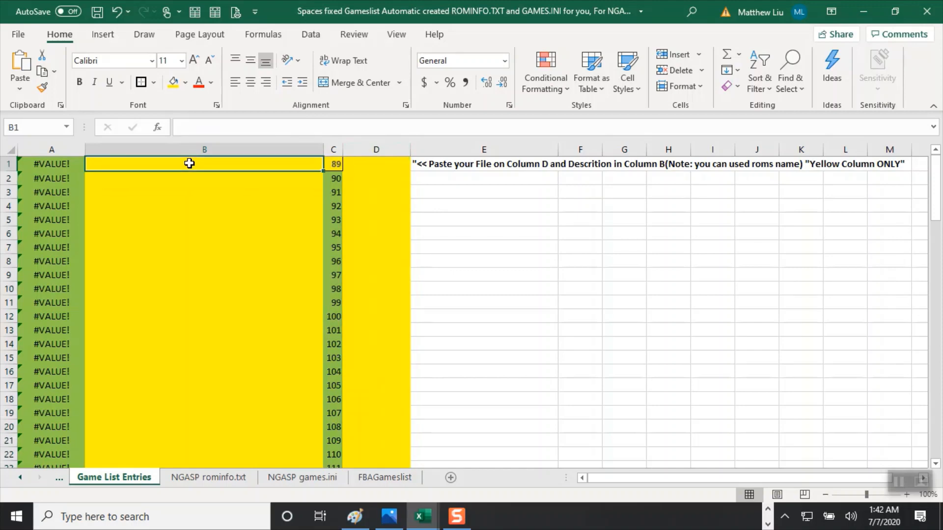
right_click(190, 163)
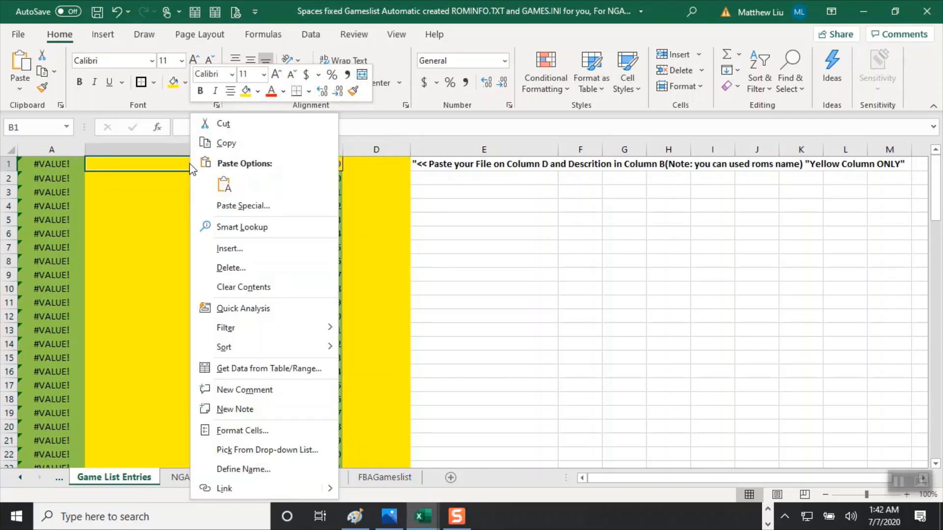
left_click(224, 185)
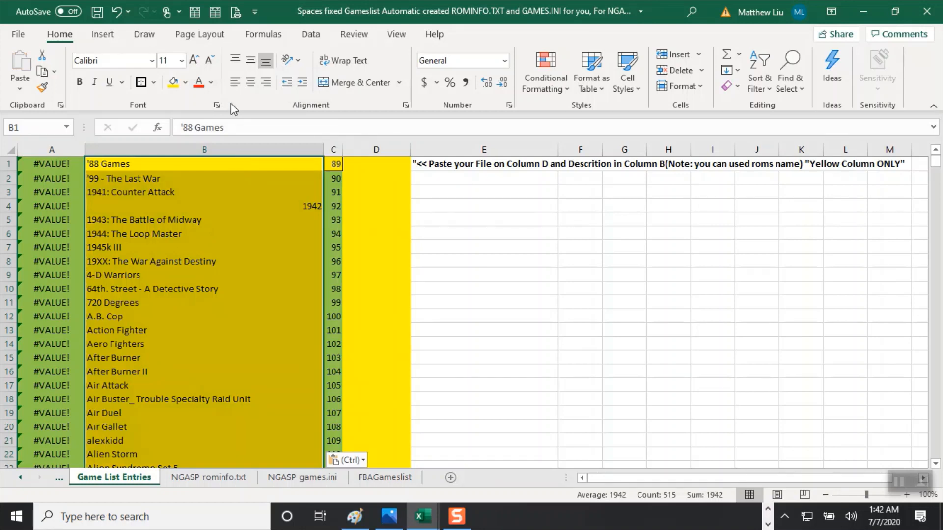
left_click(233, 84)
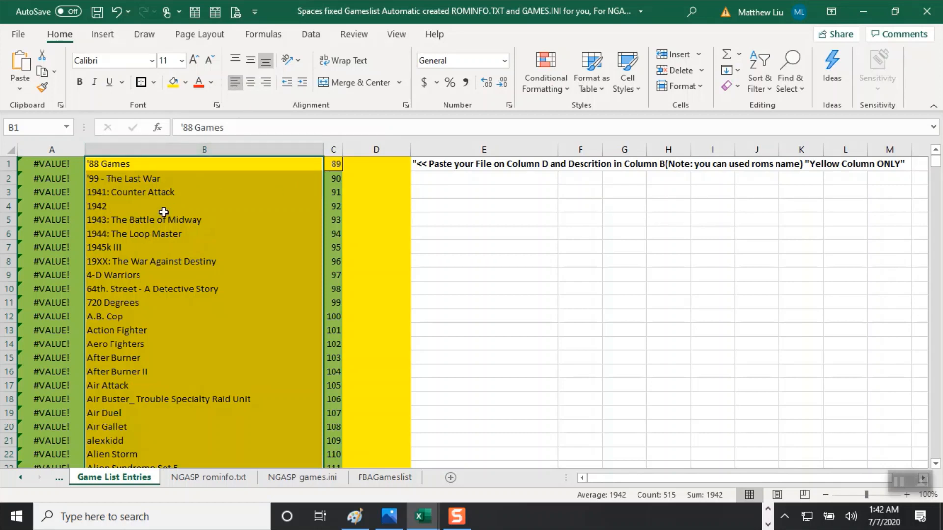
left_click(382, 147)
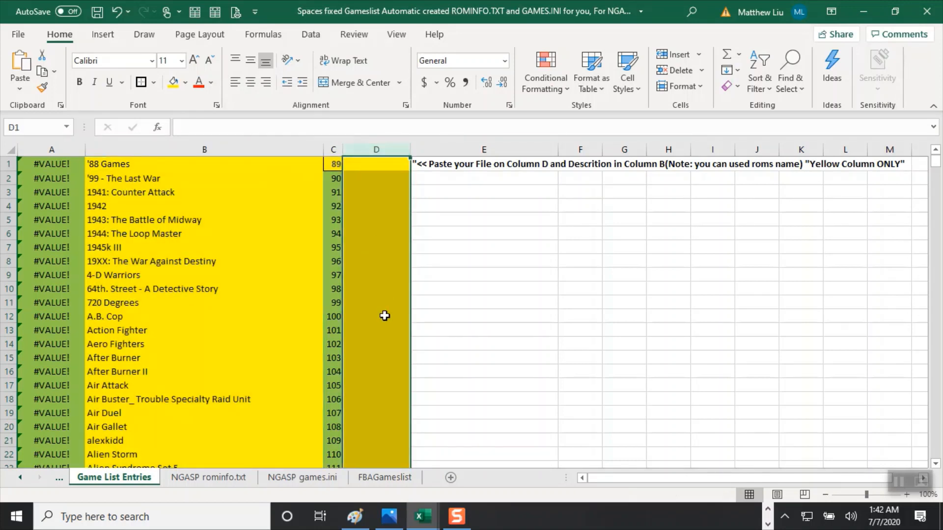
left_click(767, 524)
left_click(768, 511)
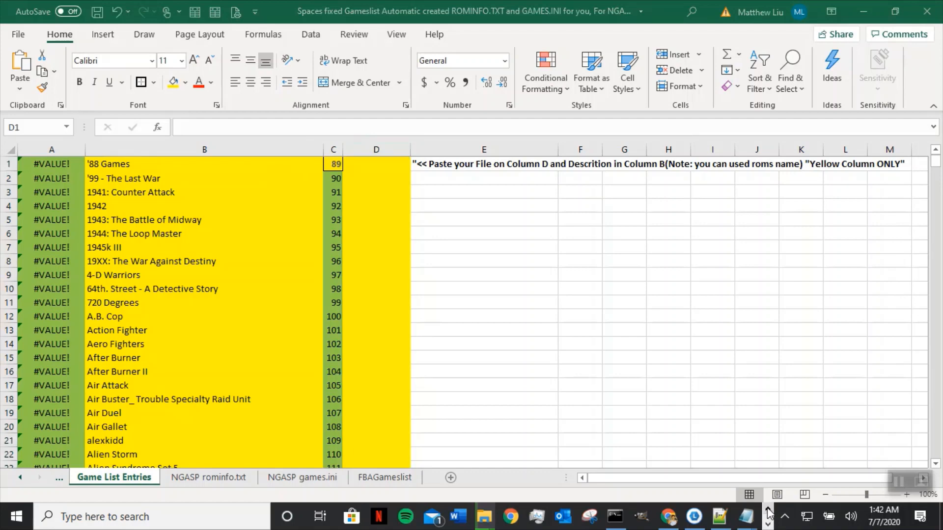
key("alt+Tab")
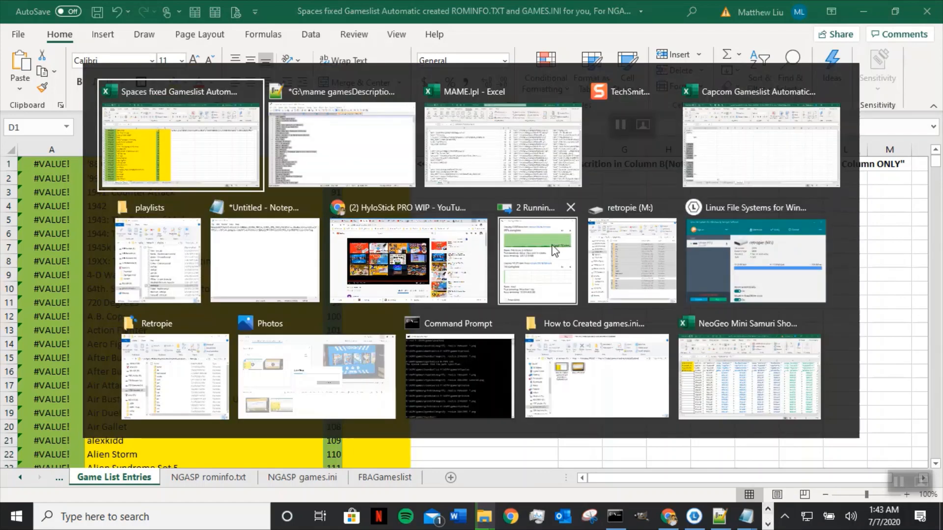
Check the INDIRECT path formula in MAME.lpl cell D3, then return to Notepad++.
left_click(511, 170)
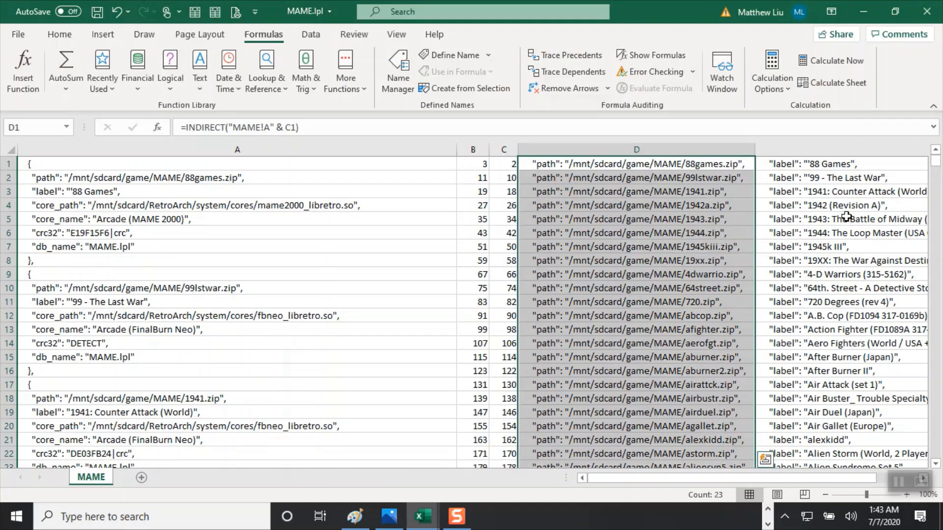
left_click(714, 193)
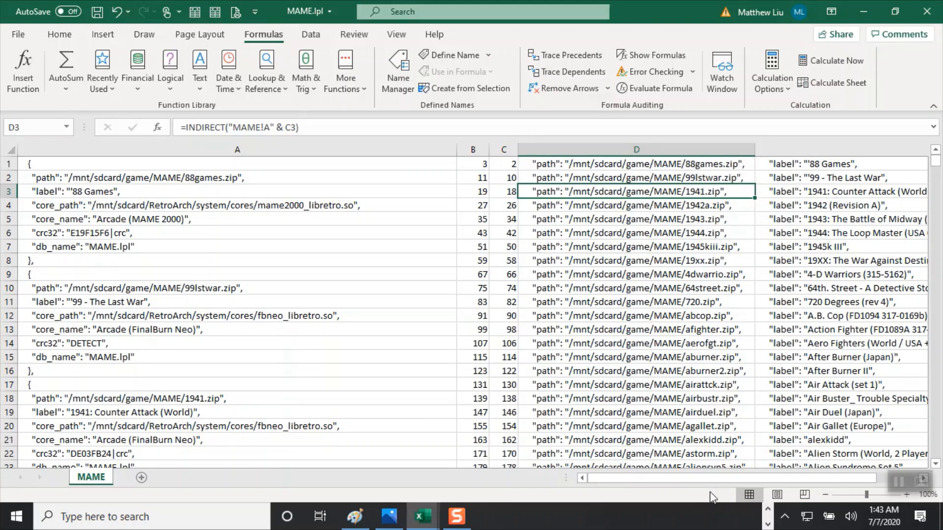
left_click(768, 509)
left_click(742, 517)
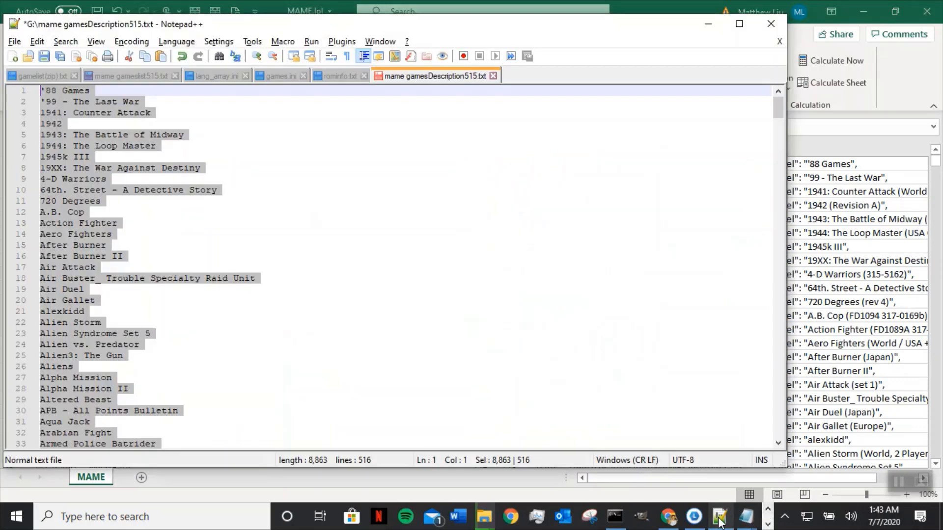
Copy all 516 .zip file names from mame gameslist515.txt and minimise Notepad++.
left_click(130, 77)
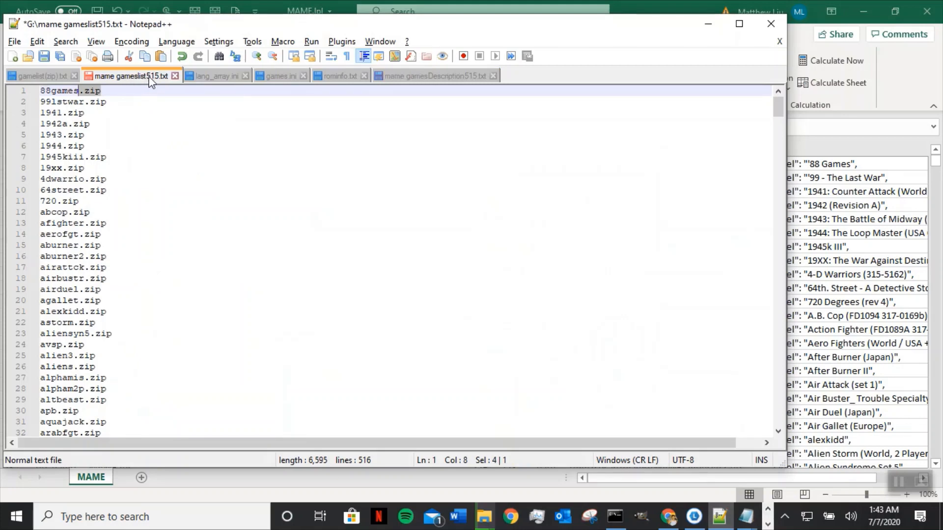
left_click(430, 79)
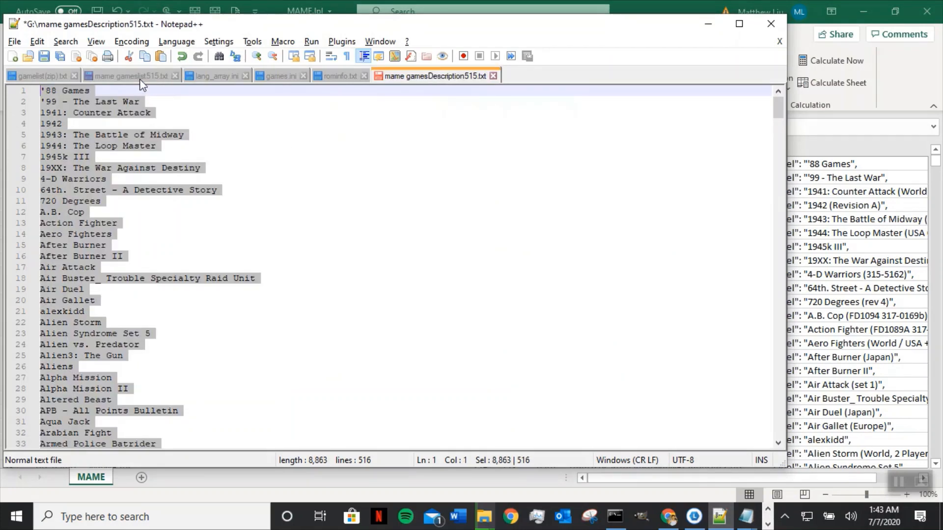
left_click(140, 80)
left_click(121, 149)
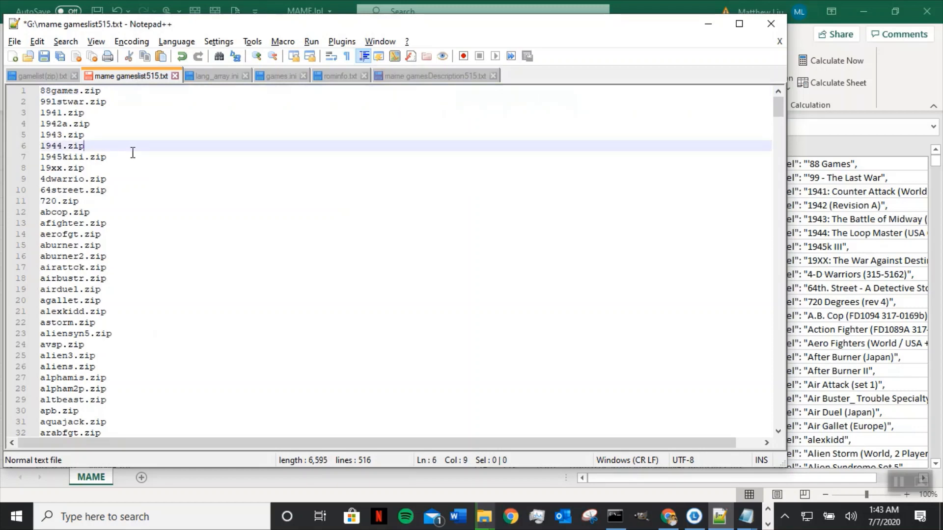
key("ctrl+a")
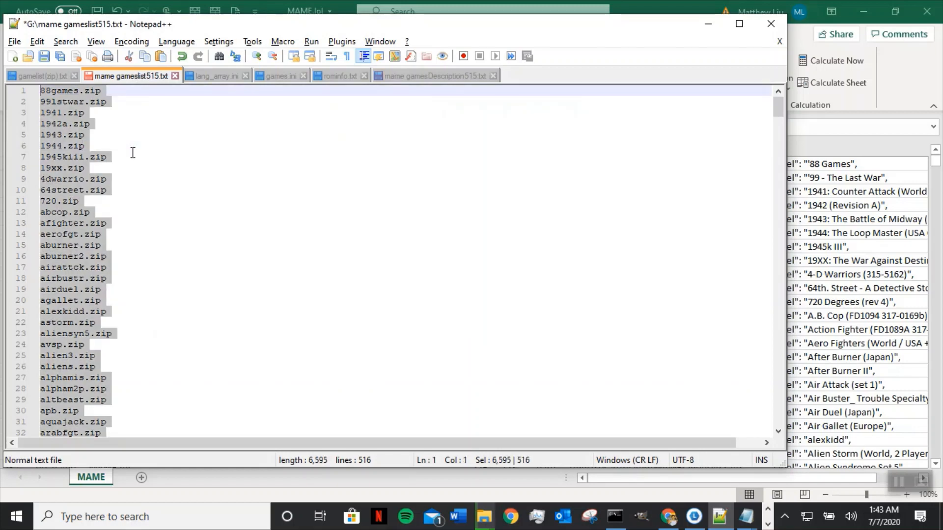
right_click(78, 147)
left_click(105, 168)
left_click(708, 24)
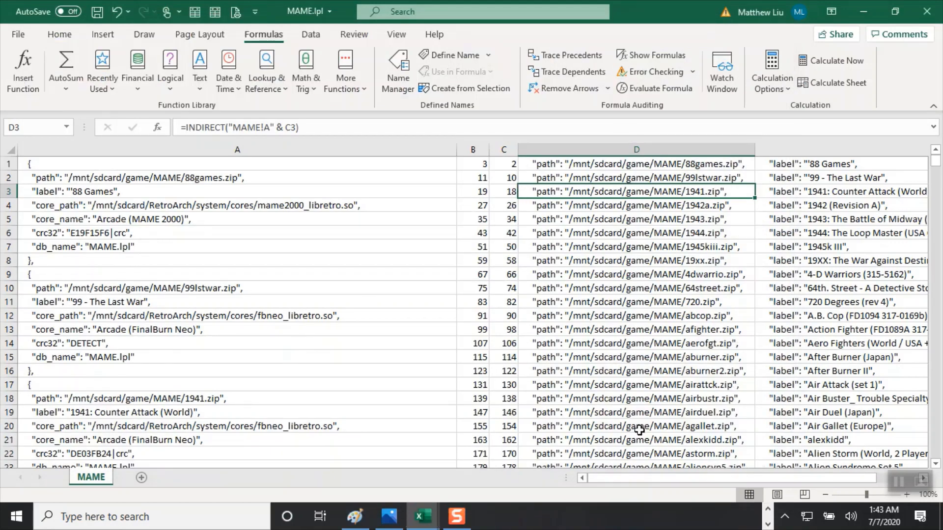
left_click(768, 509)
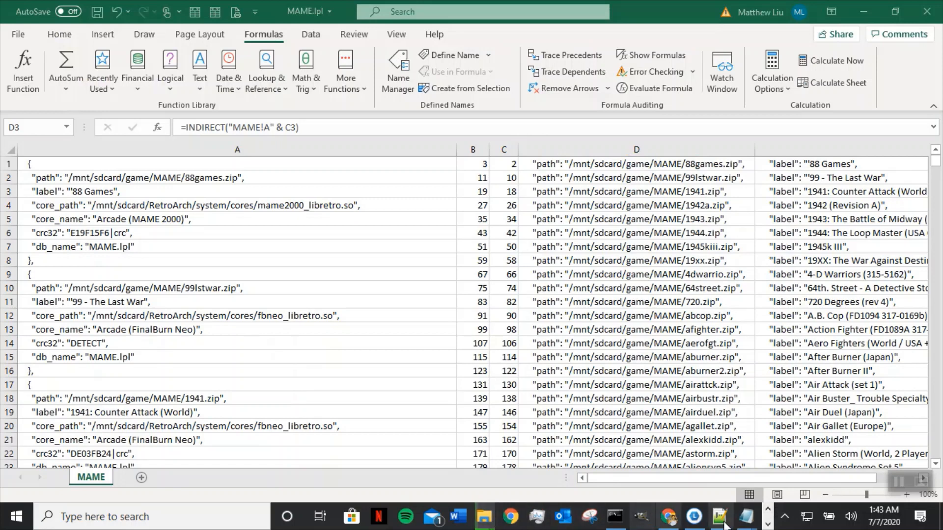
left_click(767, 524)
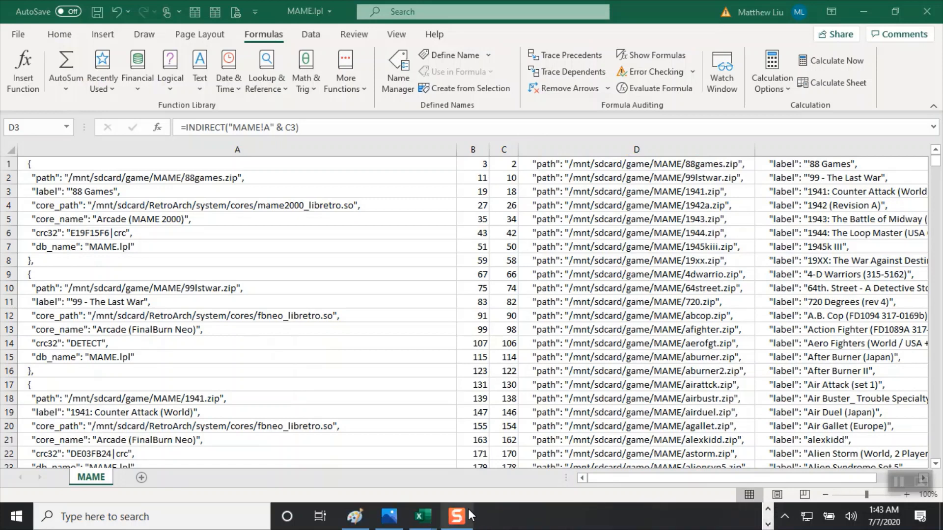
mouse_move(420, 516)
left_click(228, 481)
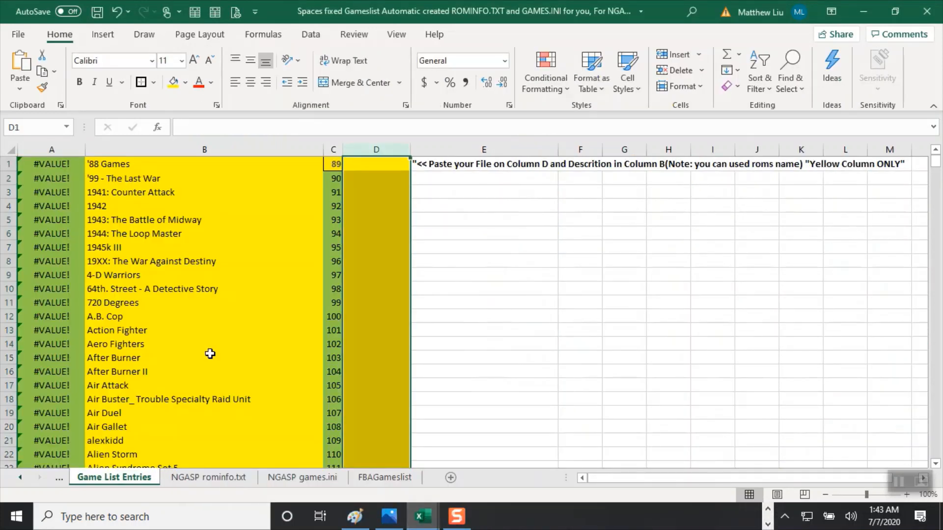
left_click(378, 161)
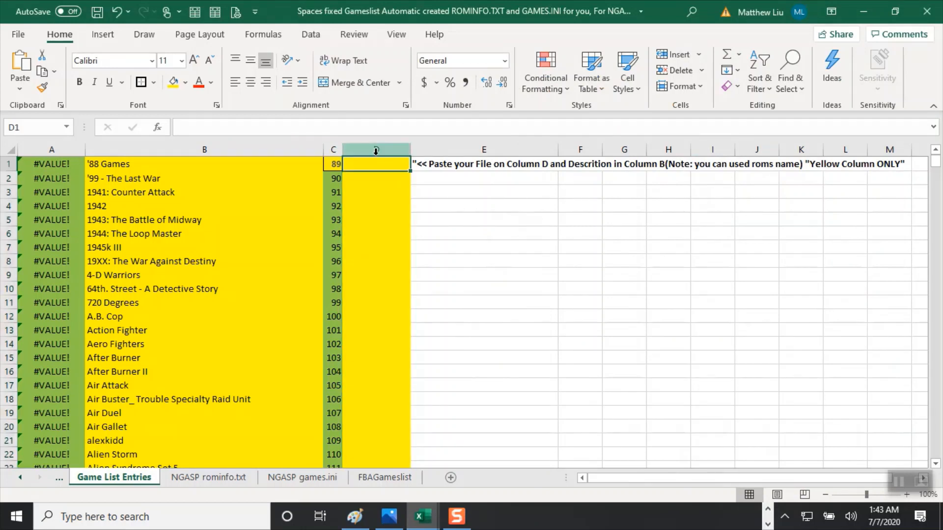
right_click(371, 162)
left_click(405, 186)
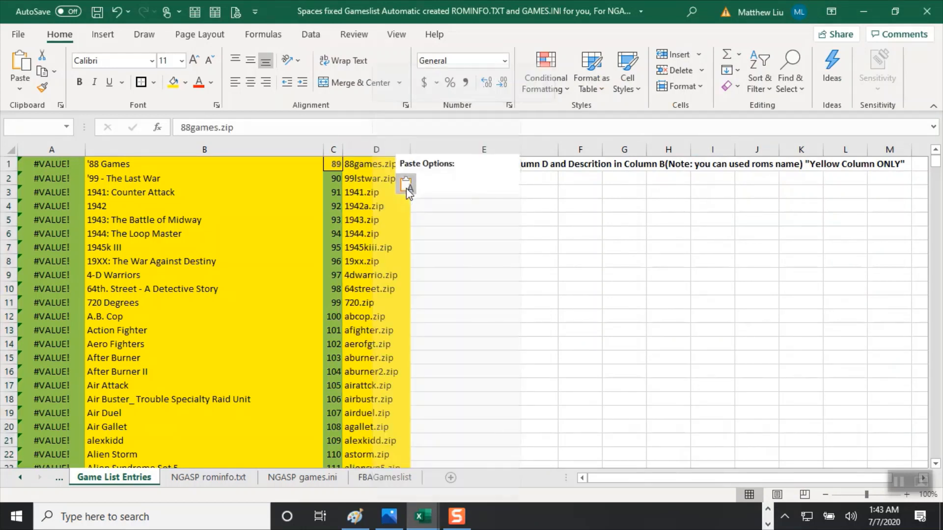
left_click(398, 258)
left_click(253, 193)
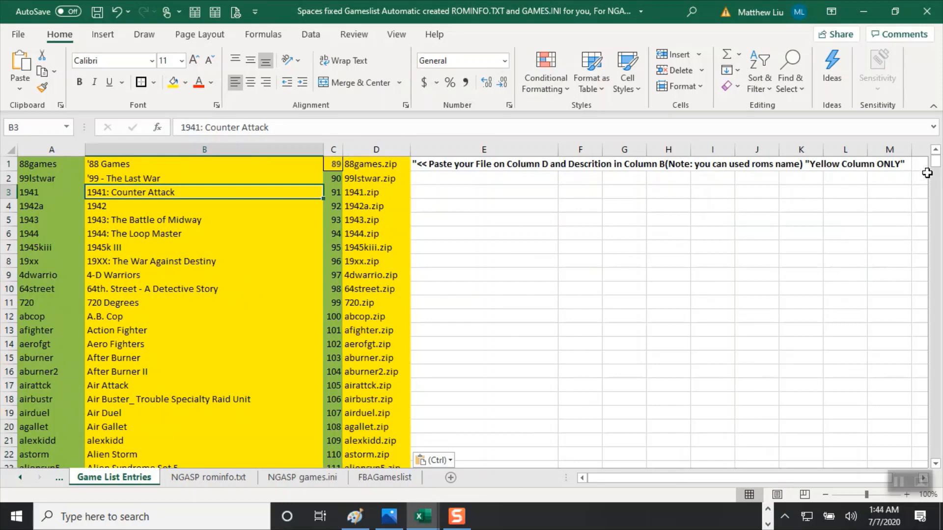
left_click_drag(936, 164, 928, 513)
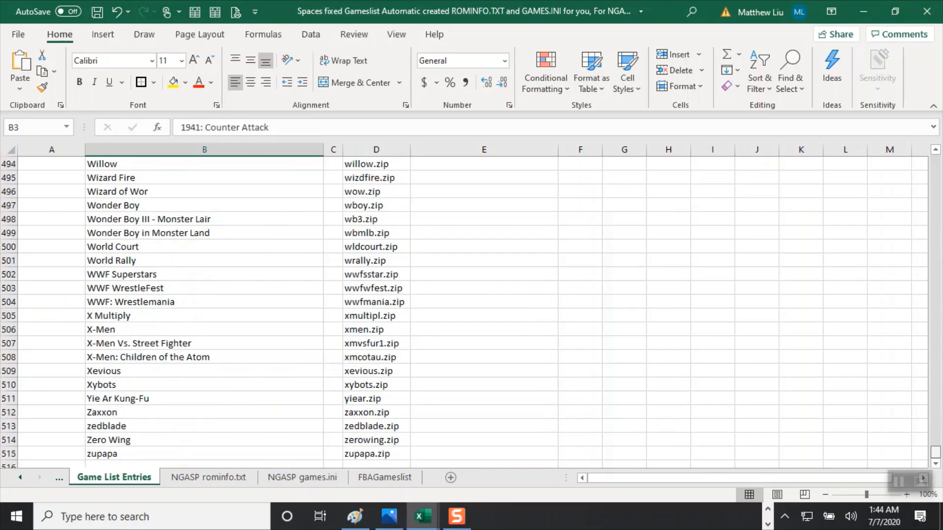
scroll(507, 360, "up", 19)
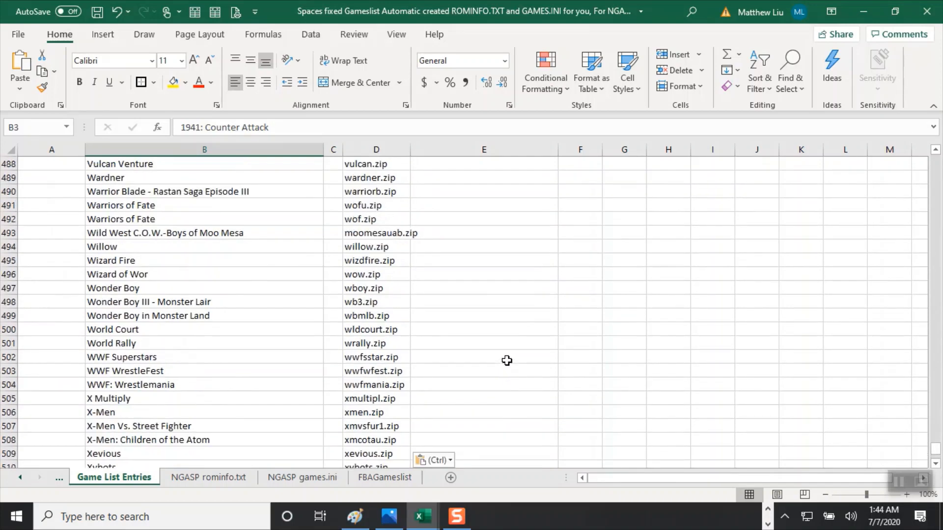
scroll(507, 361, "up", 20)
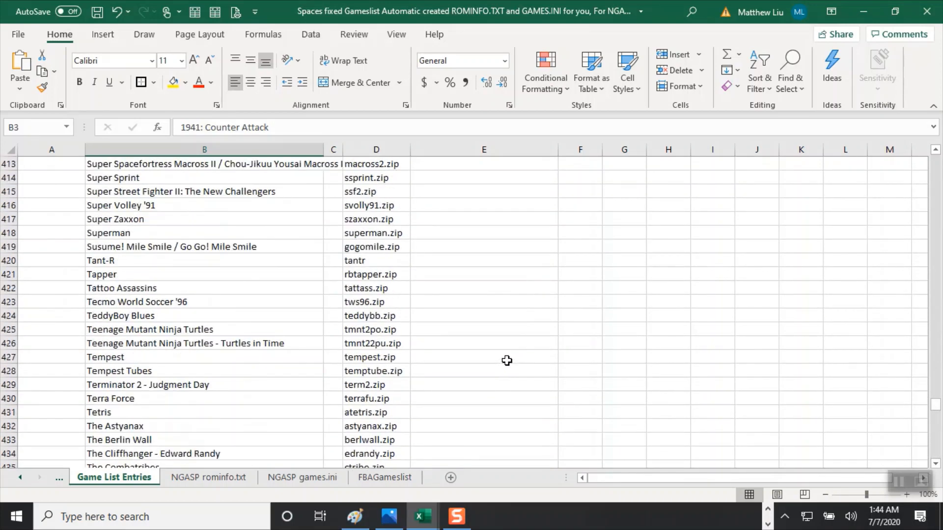
scroll(491, 365, "up", 20)
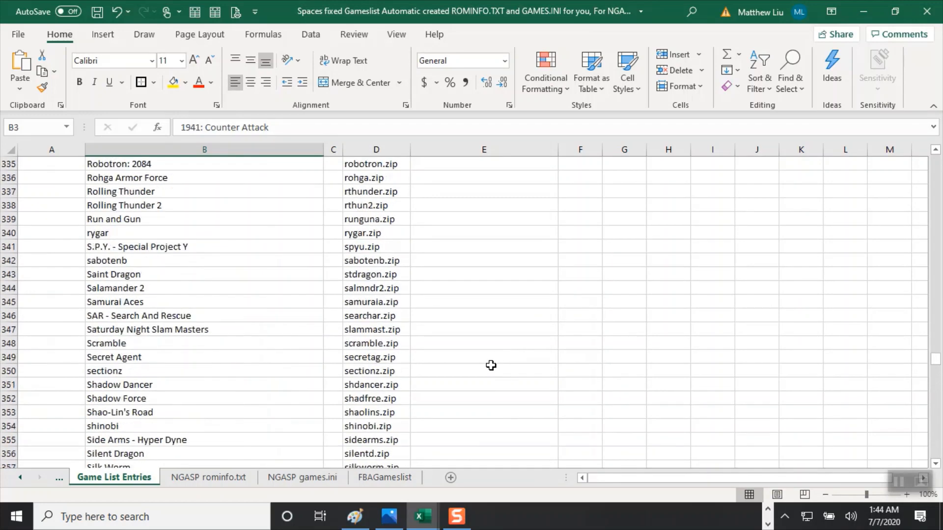
scroll(491, 365, "up", 6)
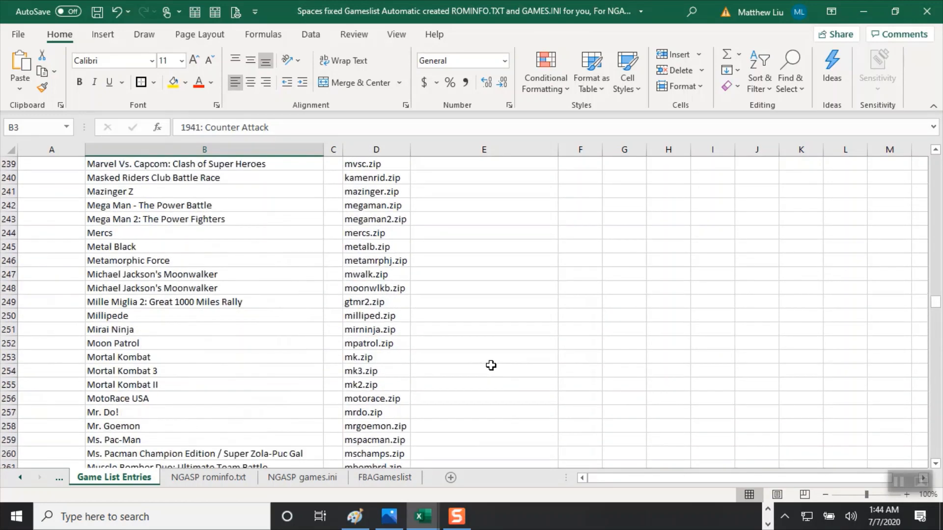
left_click_drag(938, 307, 934, 156)
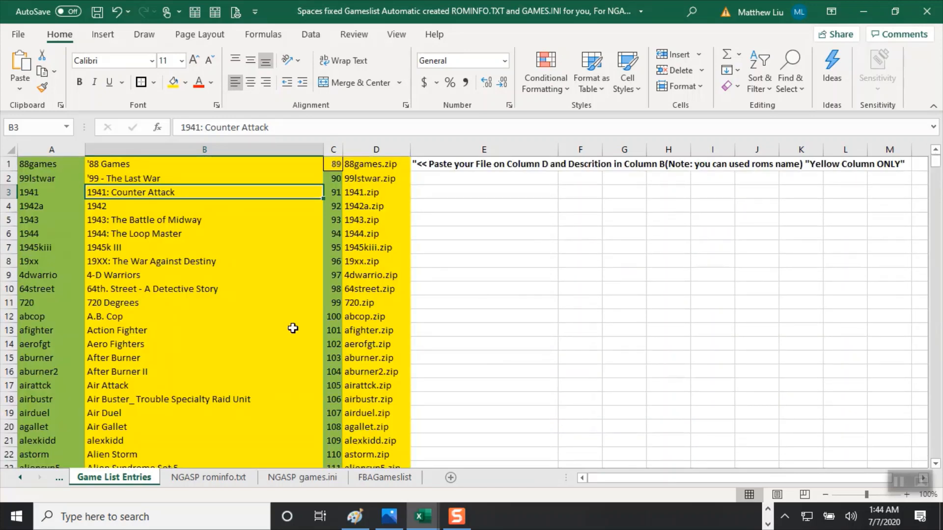
scroll(292, 328, "down", 20)
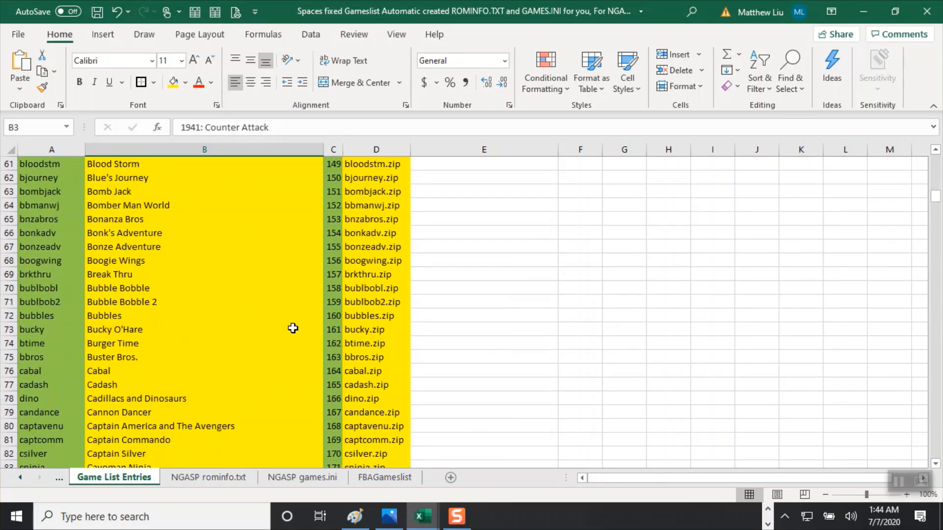
scroll(292, 328, "down", 5)
scroll(290, 330, "up", 4)
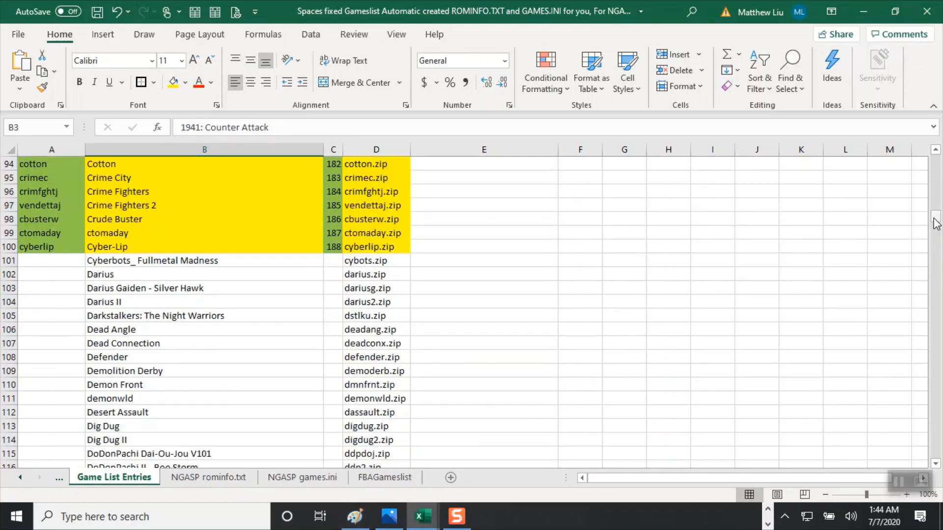
left_click_drag(936, 223, 937, 164)
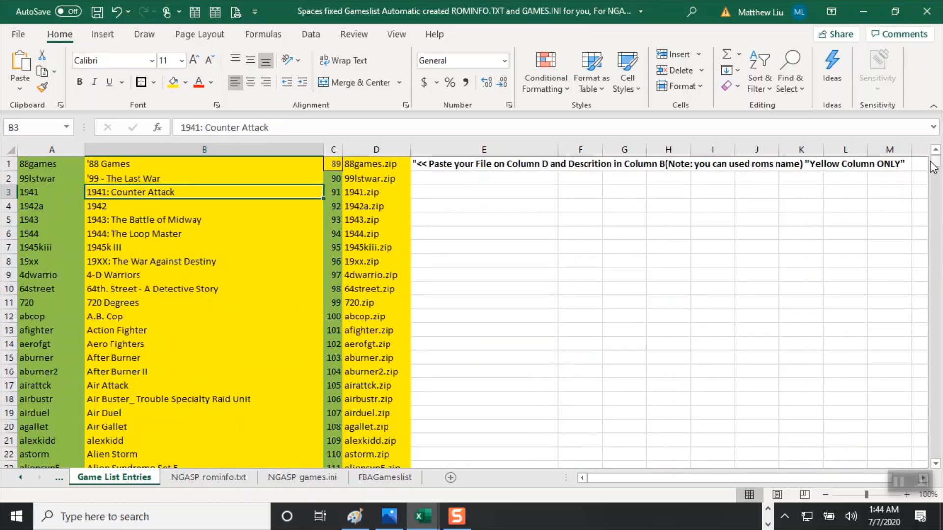
left_click(330, 164)
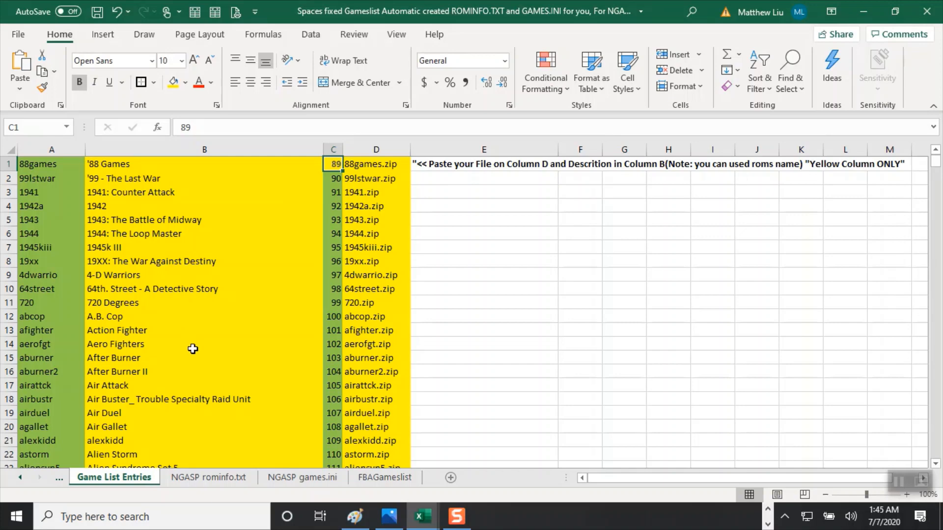
scroll(192, 348, "down", 9)
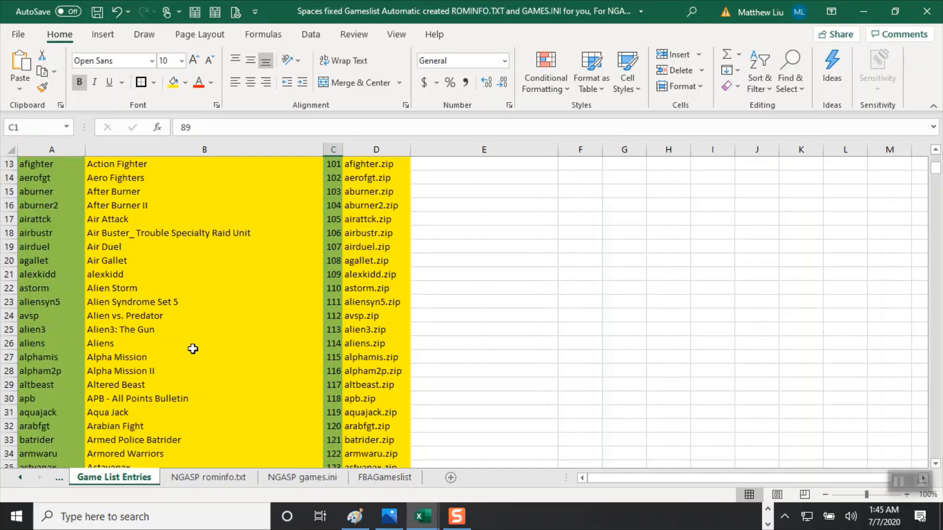
scroll(192, 348, "up", 9)
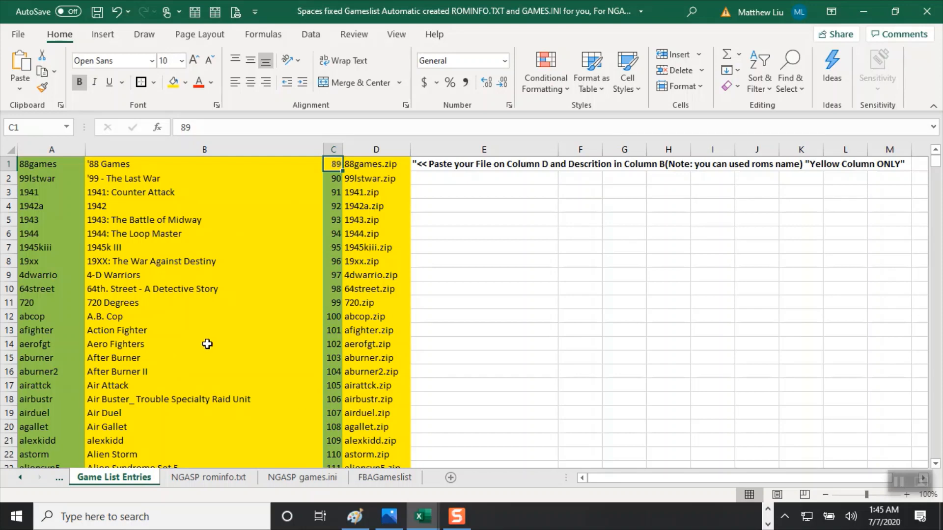
scroll(206, 344, "down", 3)
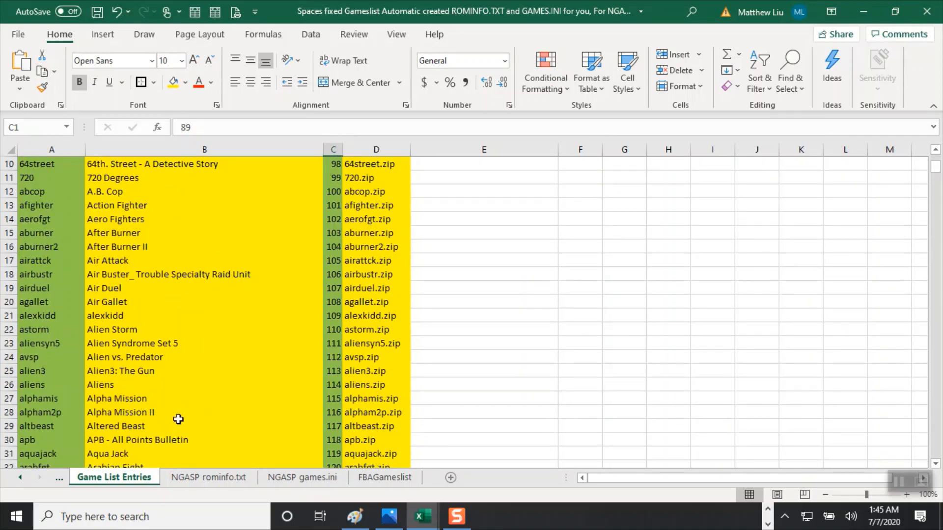
scroll(179, 437, "down", 2)
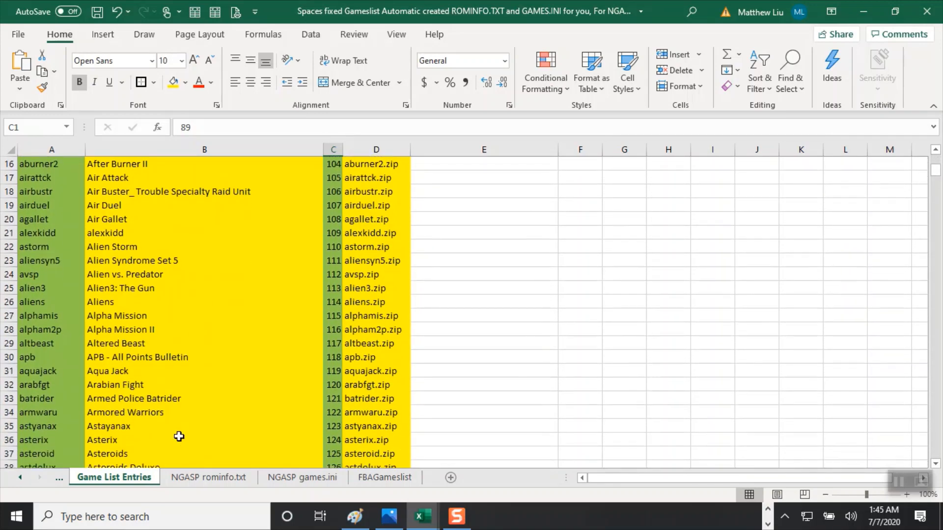
scroll(179, 436, "down", 2)
scroll(178, 437, "up", 7)
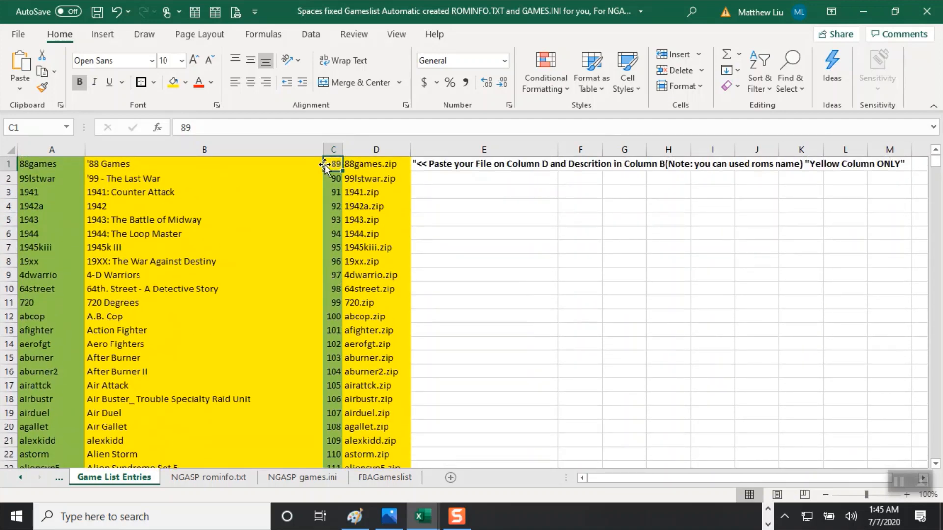
Change C1 from 89 to 1 so column C numbers from 1, then go to FBAGameslist.
left_click(278, 128)
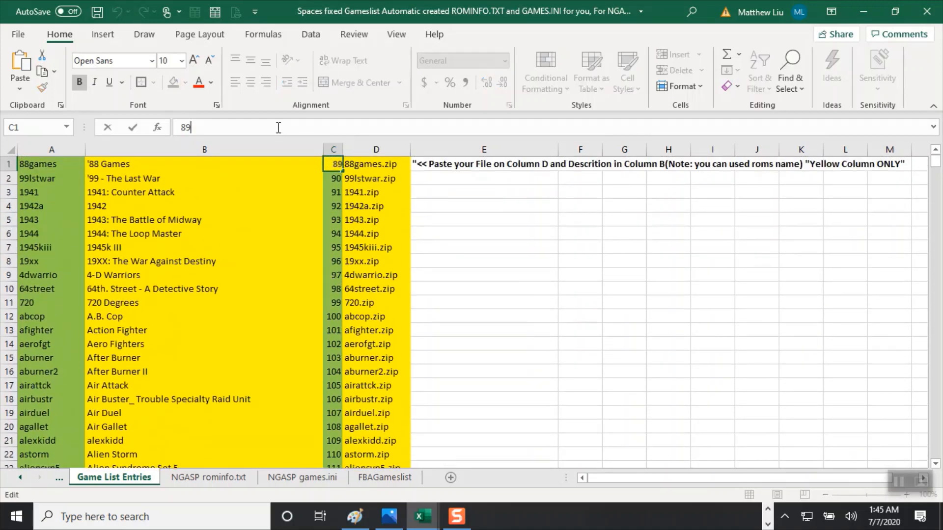
left_click(282, 181)
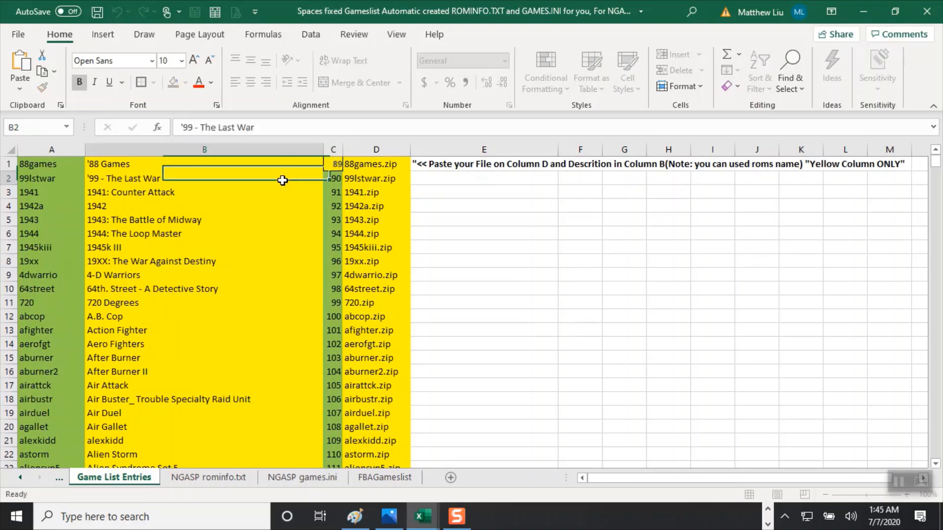
left_click(333, 164)
type("1")
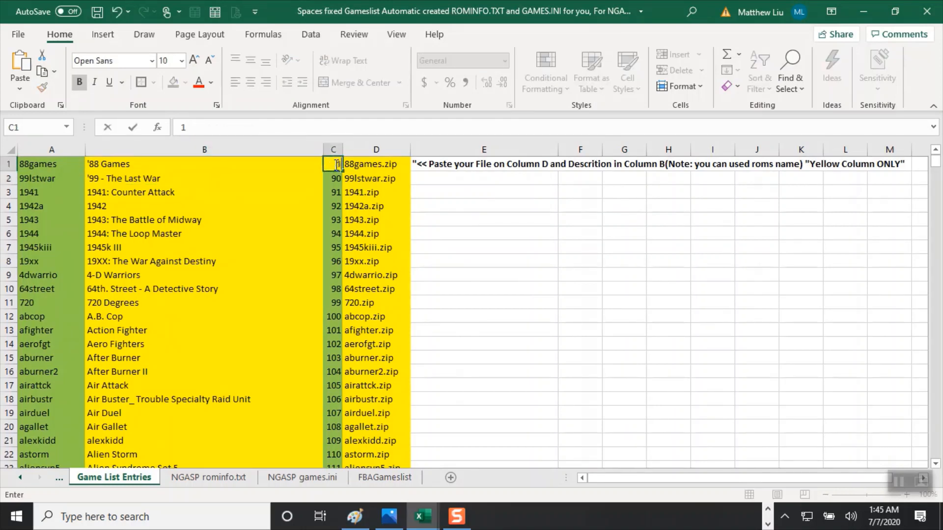
key("Return")
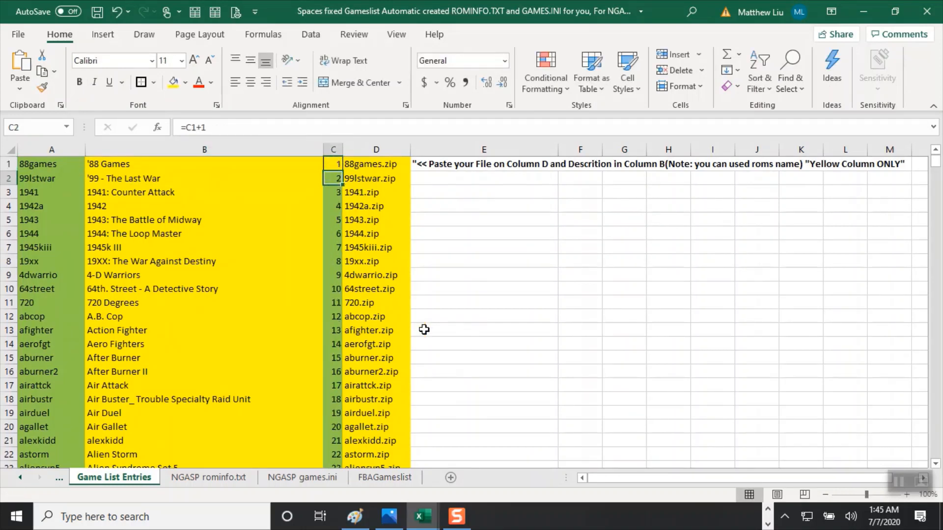
left_click(383, 484)
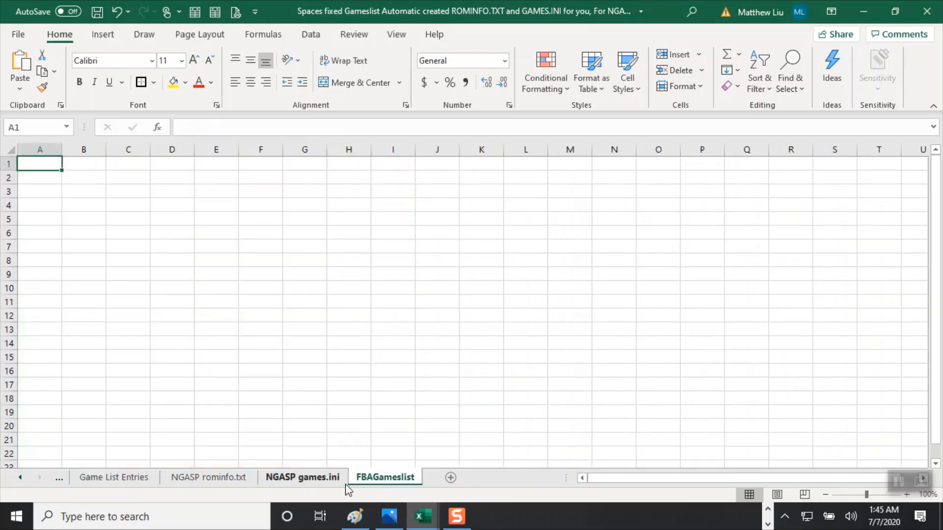
Open the NGASP games.ini sheet and inspect the space-removing formula in D3.
left_click(303, 483)
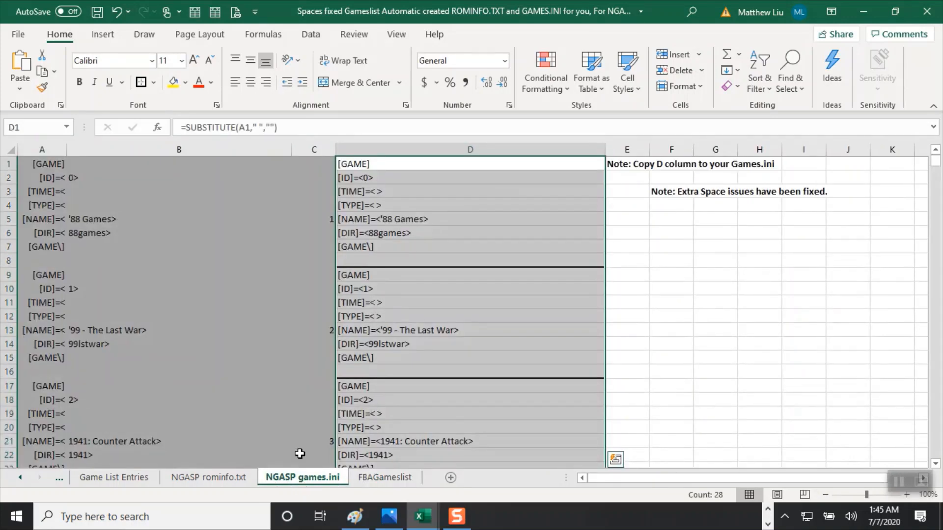
left_click(441, 314)
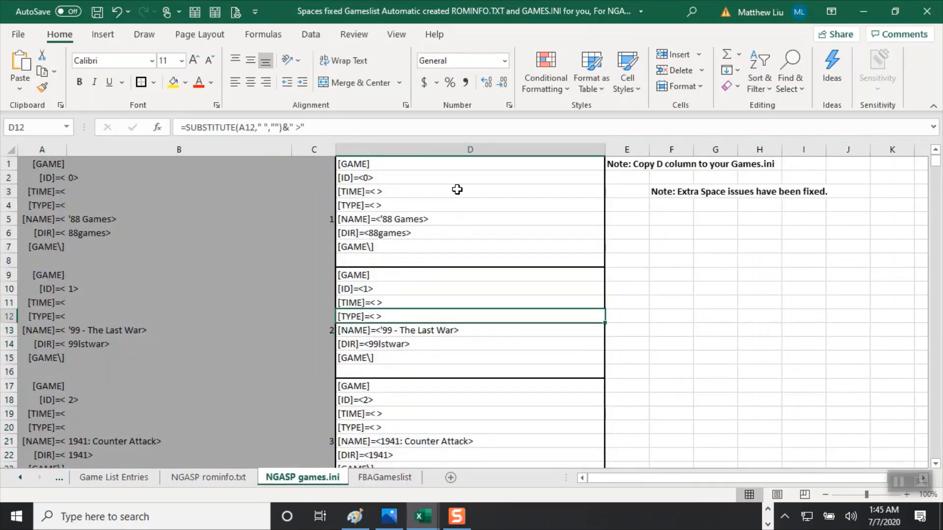
left_click(457, 190)
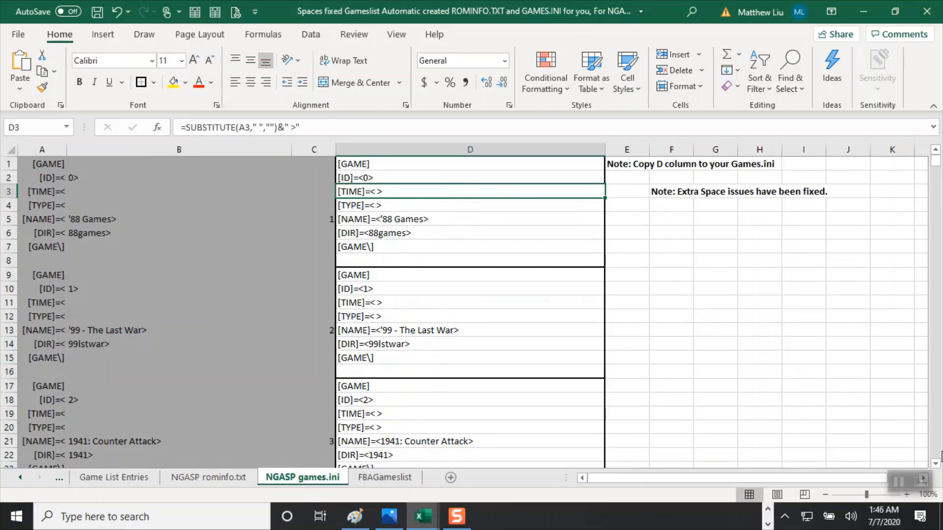
left_click(935, 462)
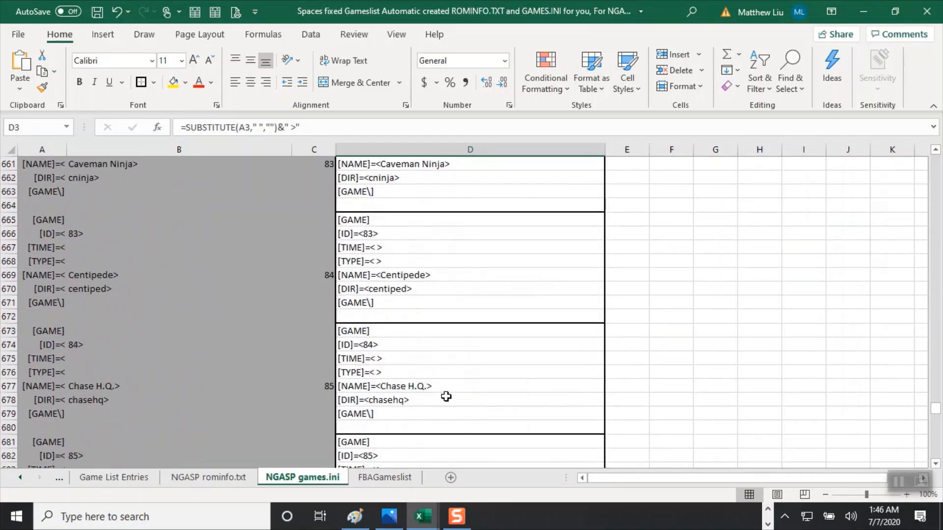
scroll(578, 402, "down", 19)
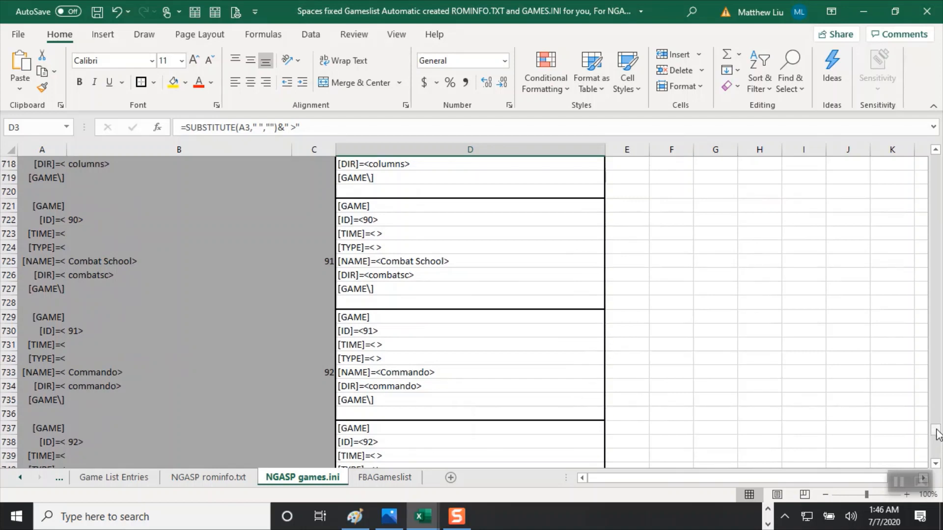
left_click_drag(936, 432, 939, 466)
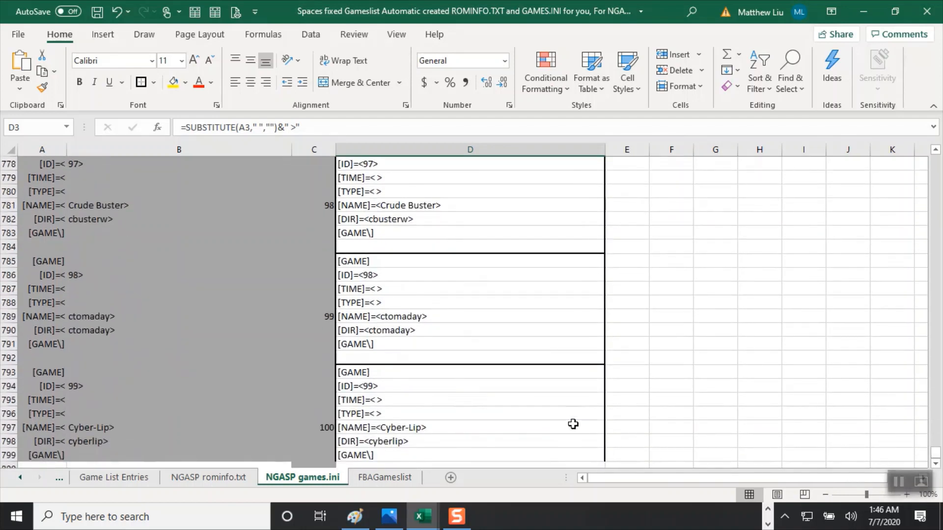
scroll(571, 424, "down", 3)
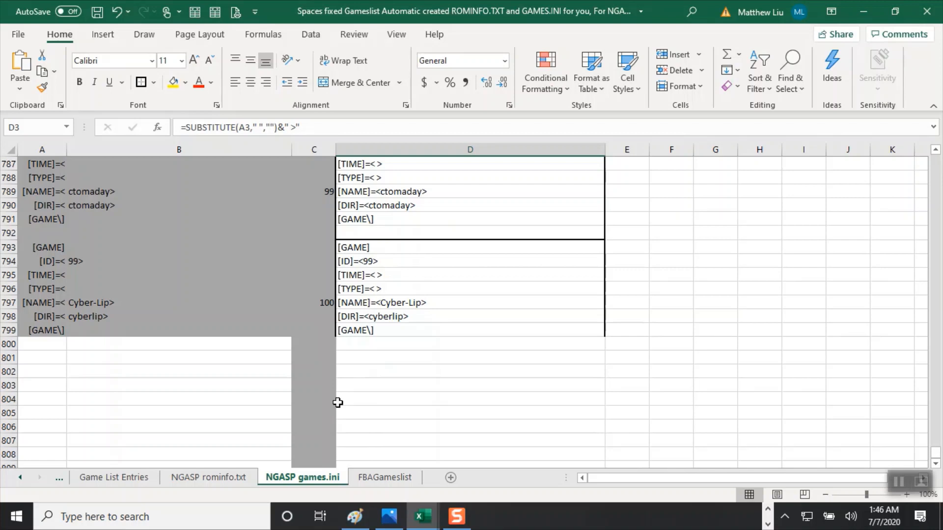
Copy the games.ini lines in column D from D799 up to D1.
left_click(583, 328)
left_click_drag(396, 324, 388, 36)
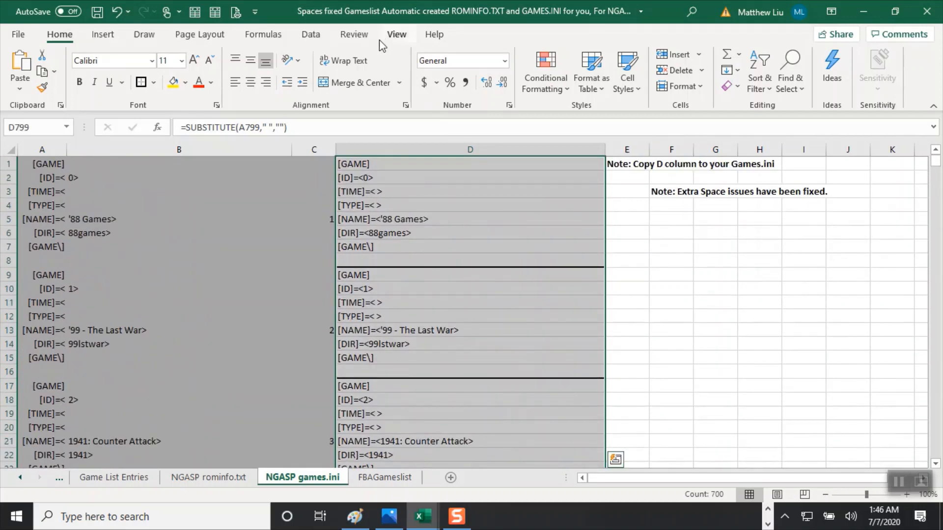
right_click(449, 203)
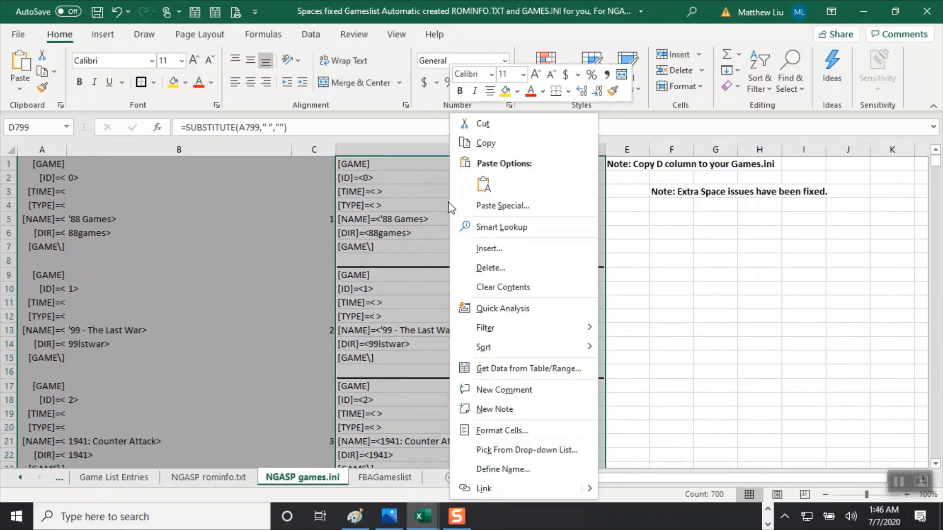
left_click(503, 146)
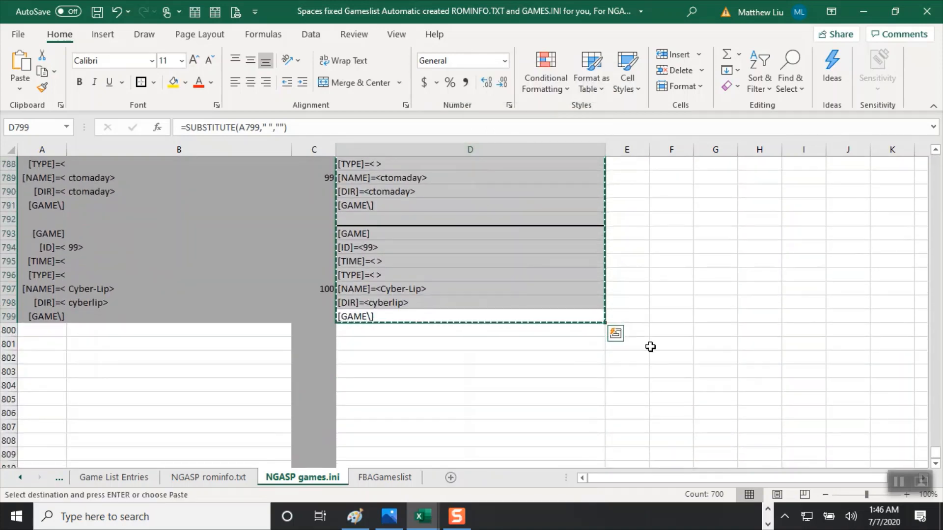
left_click(769, 510)
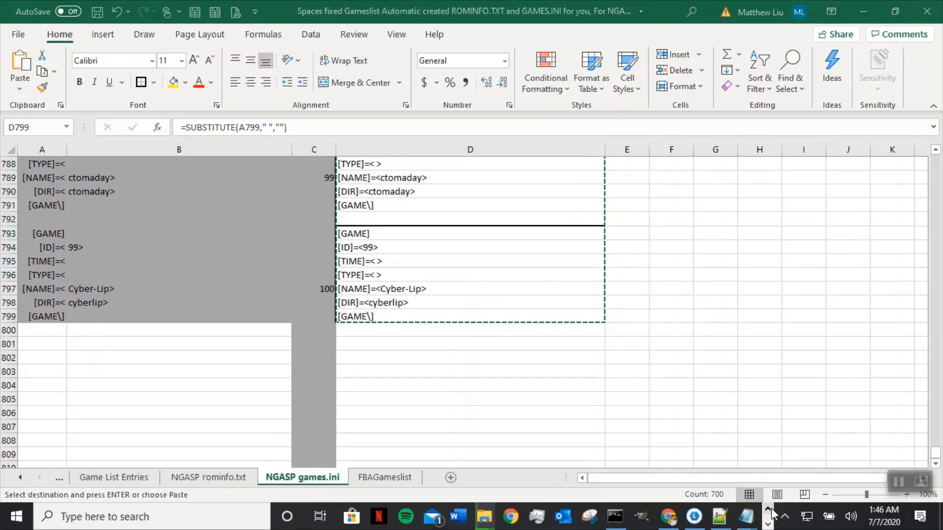
Paste the copied 800 games.ini lines into a new Notepad++ document and open Save As.
left_click(719, 516)
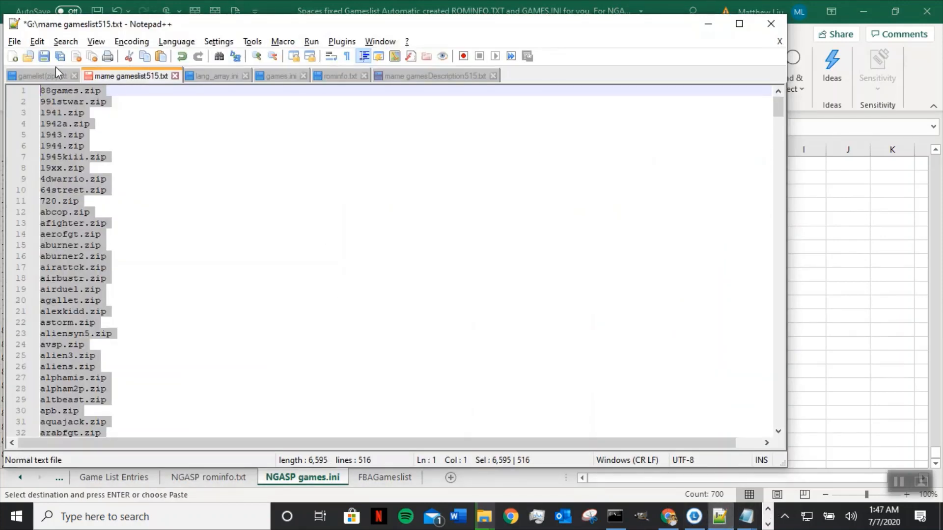
left_click(15, 42)
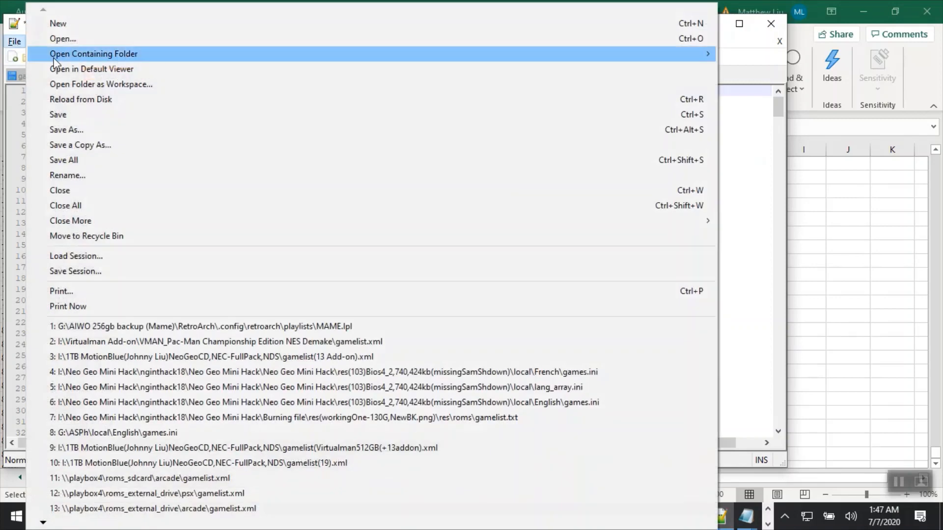
left_click(58, 23)
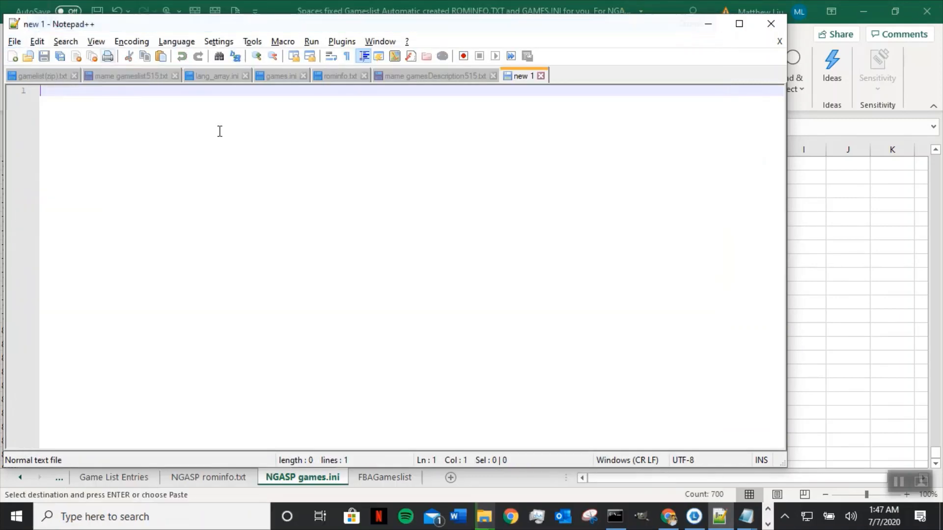
right_click(98, 121)
left_click(122, 160)
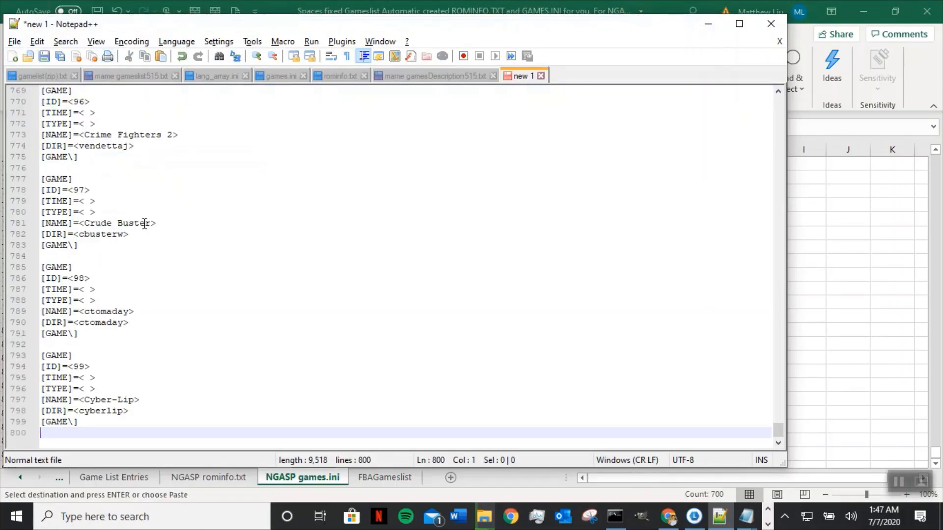
left_click(14, 42)
left_click(59, 129)
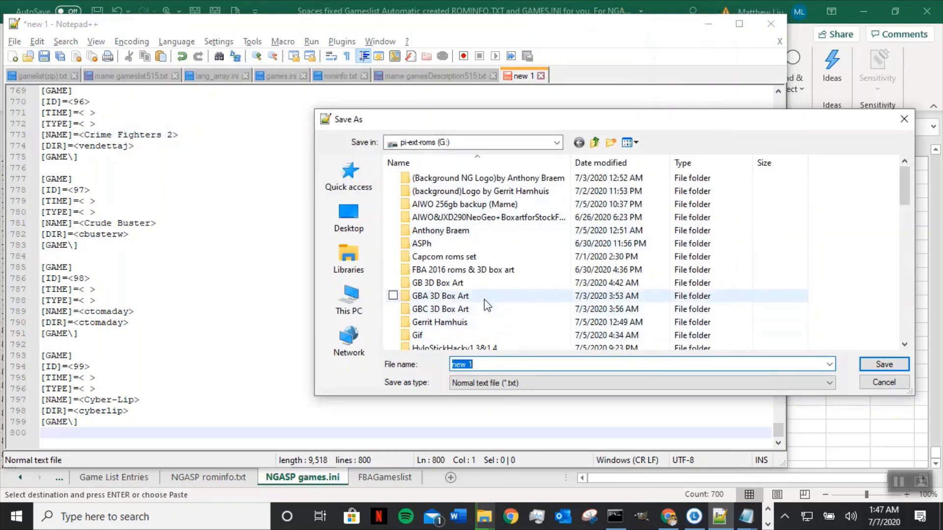
Create and open a new folder 'NGASP 515 Arcade games' on drive G.
right_click(778, 235)
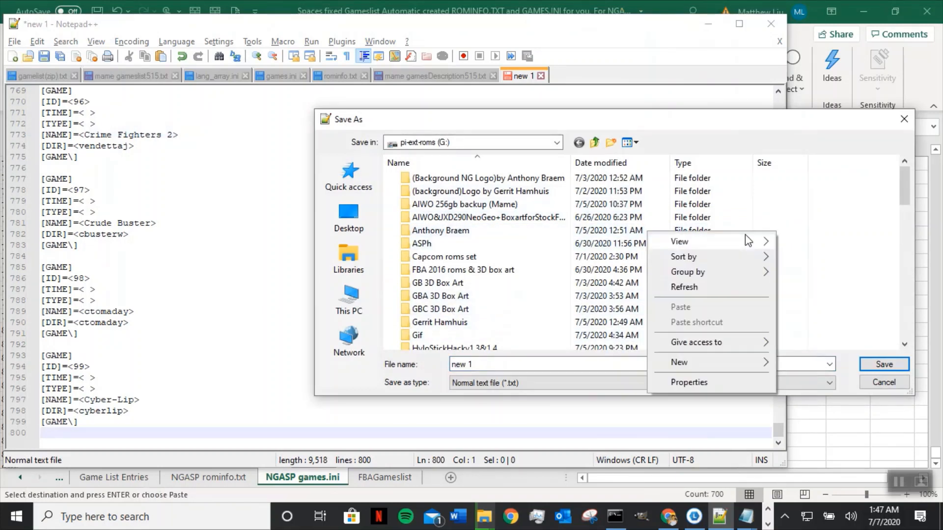
mouse_move(739, 241)
mouse_move(690, 368)
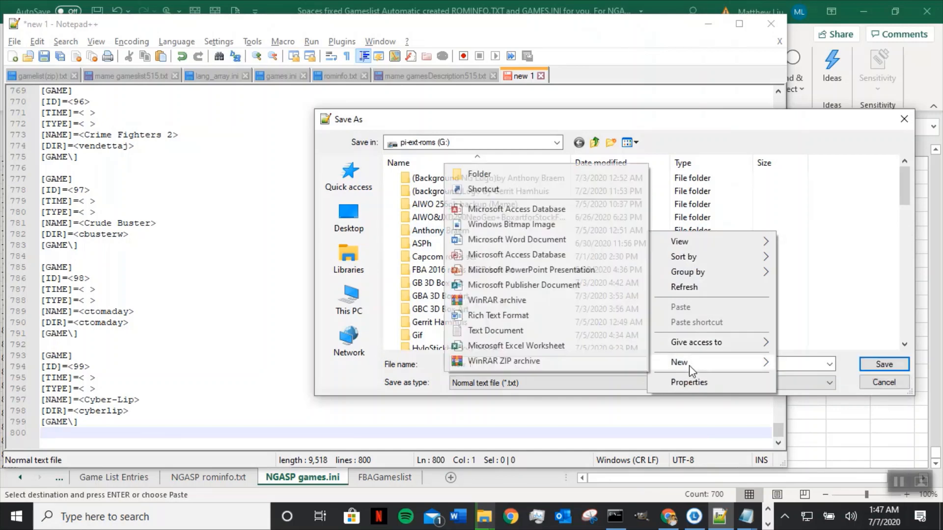
left_click(481, 176)
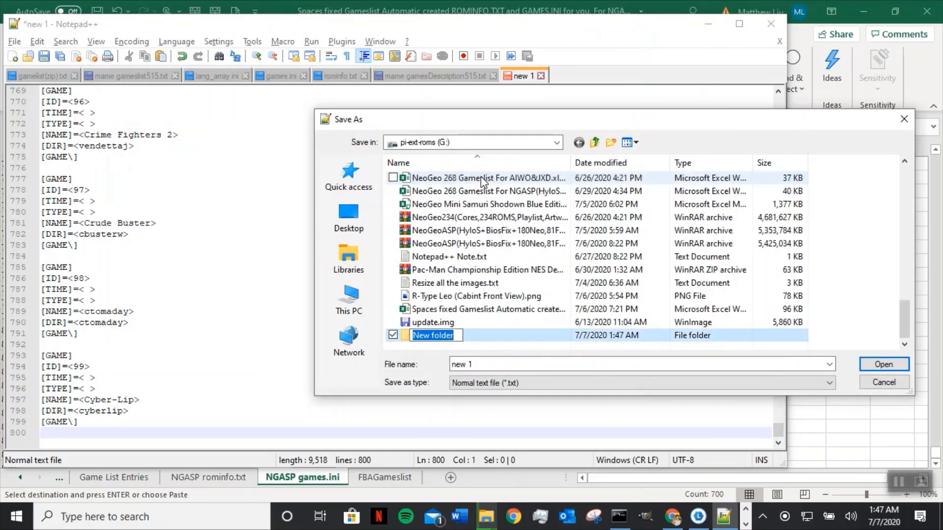
type("N")
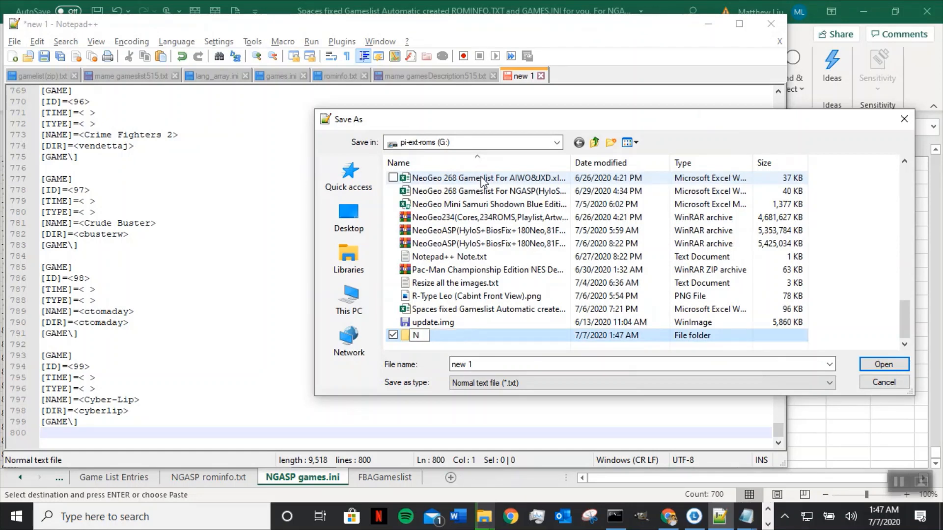
type("GASP 515")
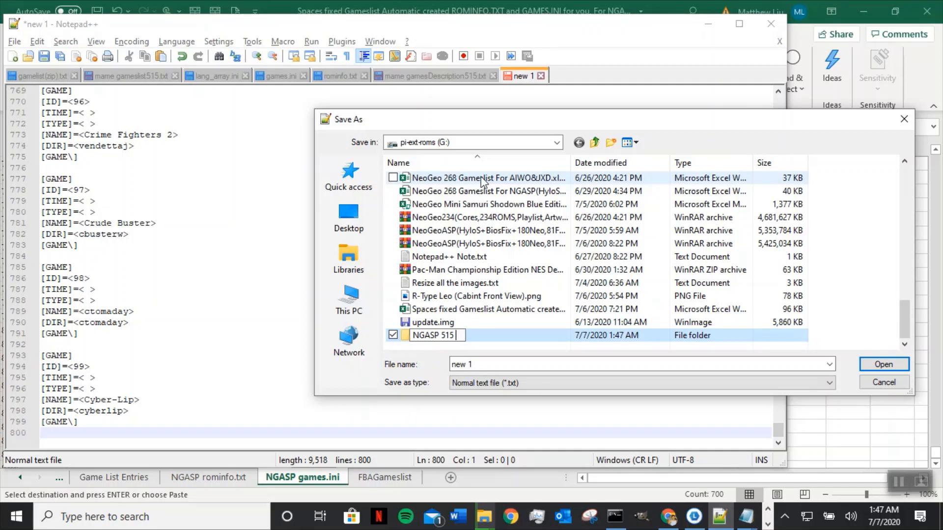
type("Arcade ga")
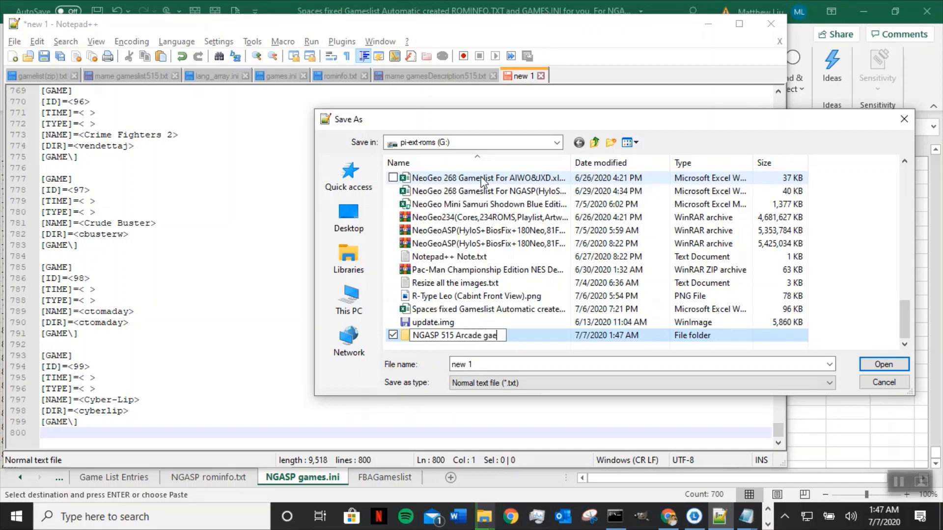
type("mes")
key("Return")
key("Return")
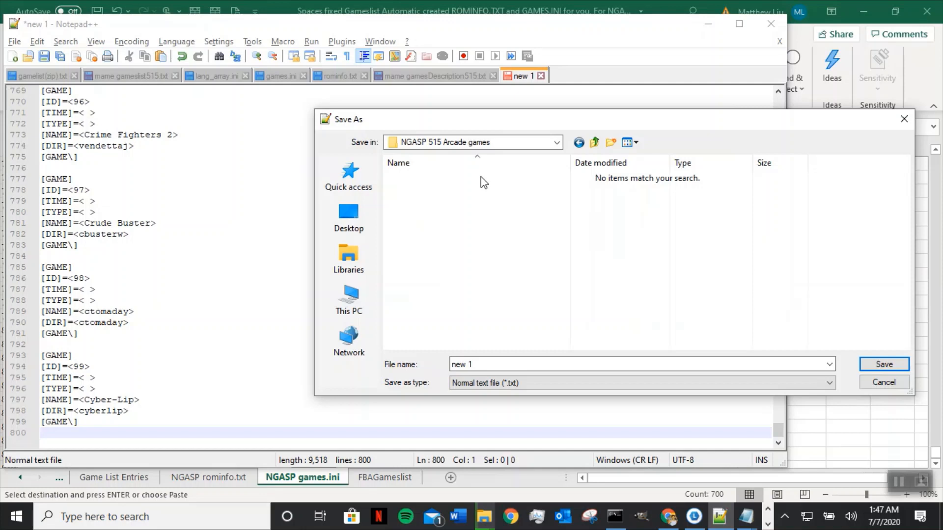
Save the document in that folder as games.ini.
left_click(491, 364)
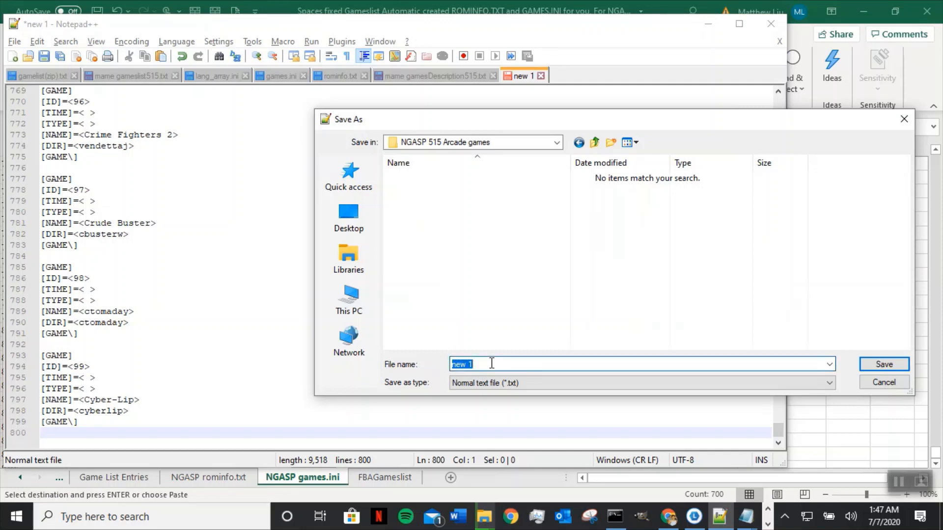
type("games.ini")
key("Return")
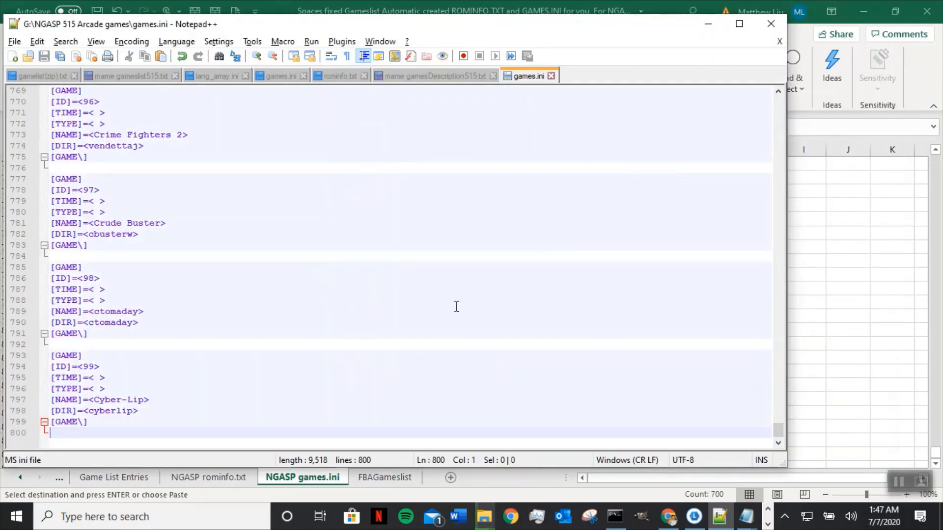
Save a new empty document as rominfo.txt in the NGASP 515 Arcade games folder.
left_click(14, 41)
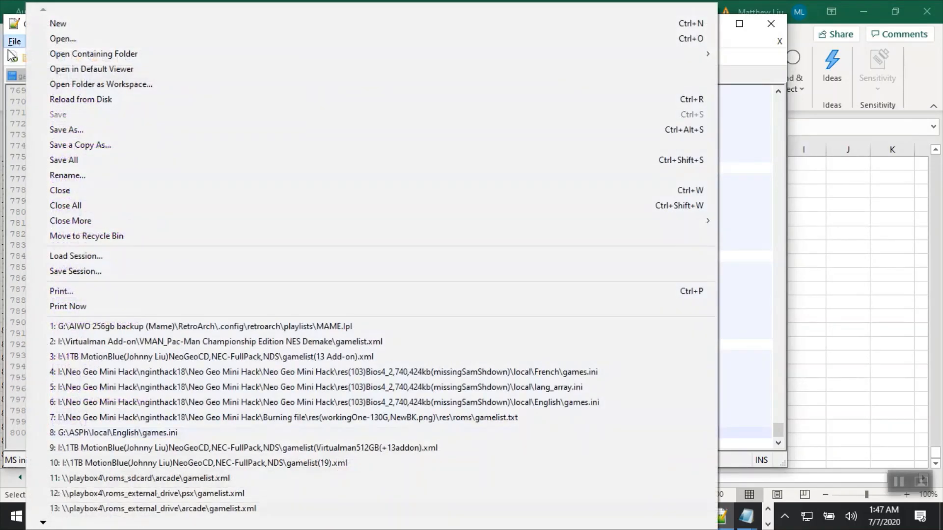
left_click(68, 25)
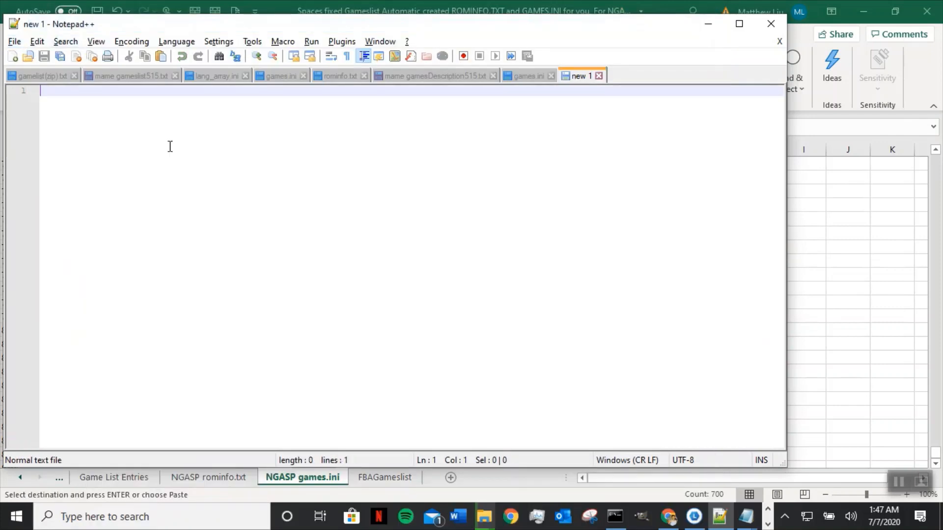
left_click(14, 42)
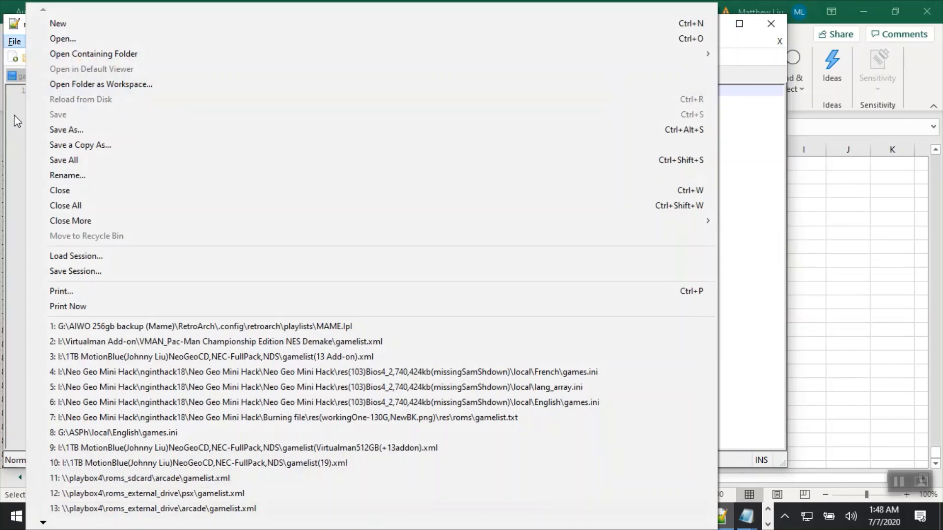
left_click(72, 130)
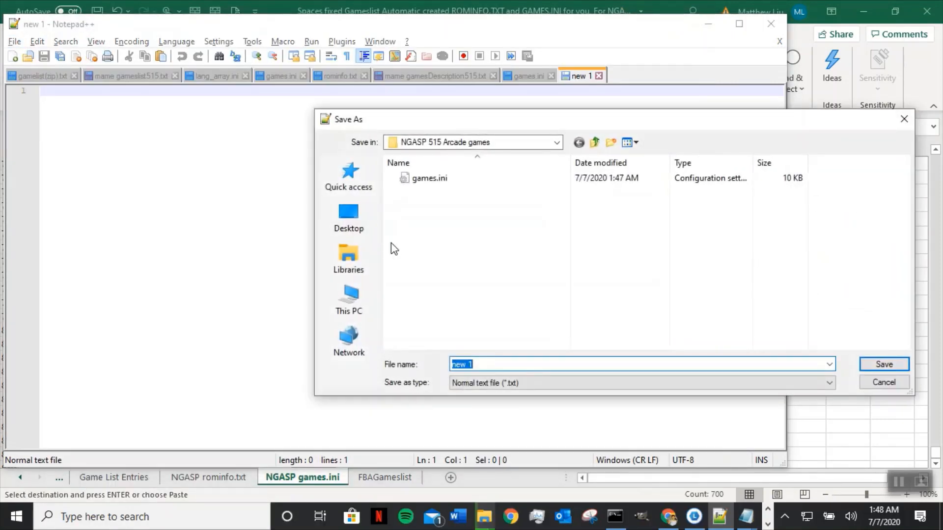
type("rominfo.txt")
left_click(869, 366)
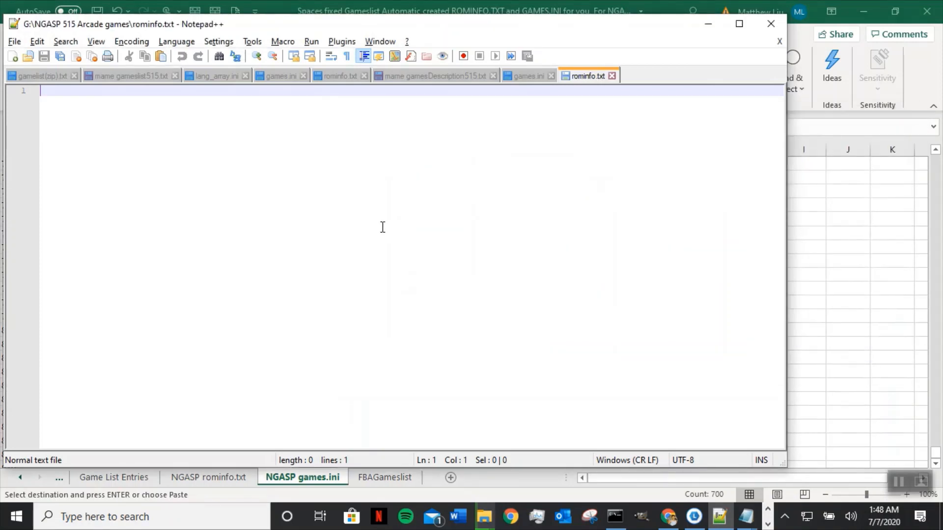
Check the games.ini and rominfo.txt tabs, then minimise Notepad++.
left_click(527, 75)
left_click(582, 75)
left_click(524, 77)
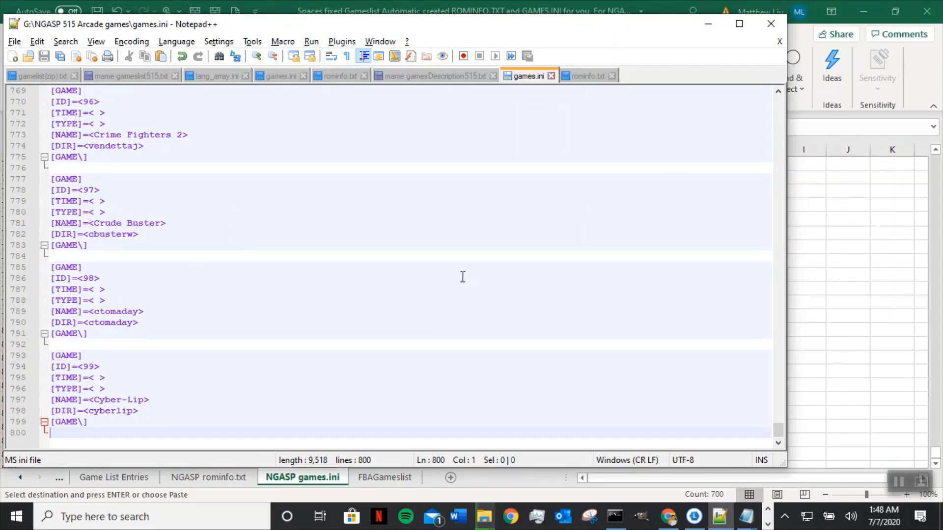
left_click(708, 27)
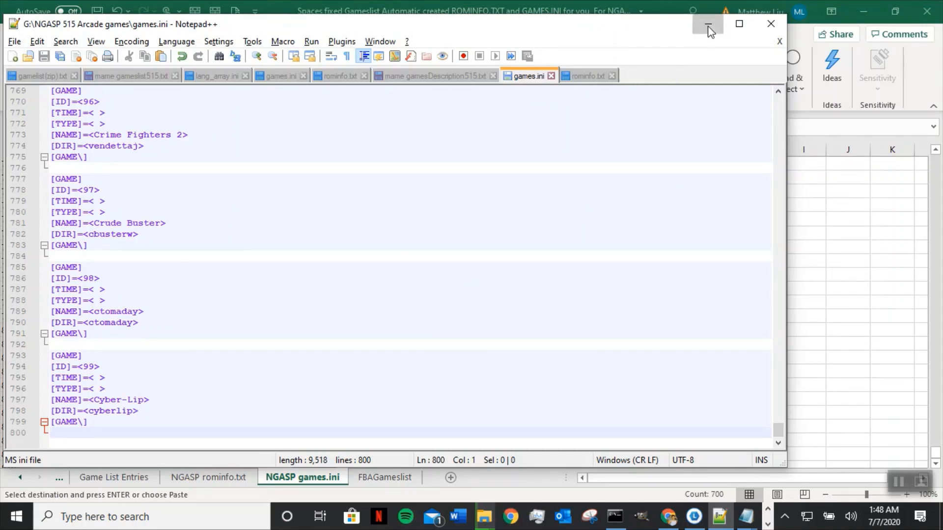
left_click(588, 78)
Go to the NGASP rominfo.txt sheet and check emulator cell B2 and column E.
key("alt+Tab")
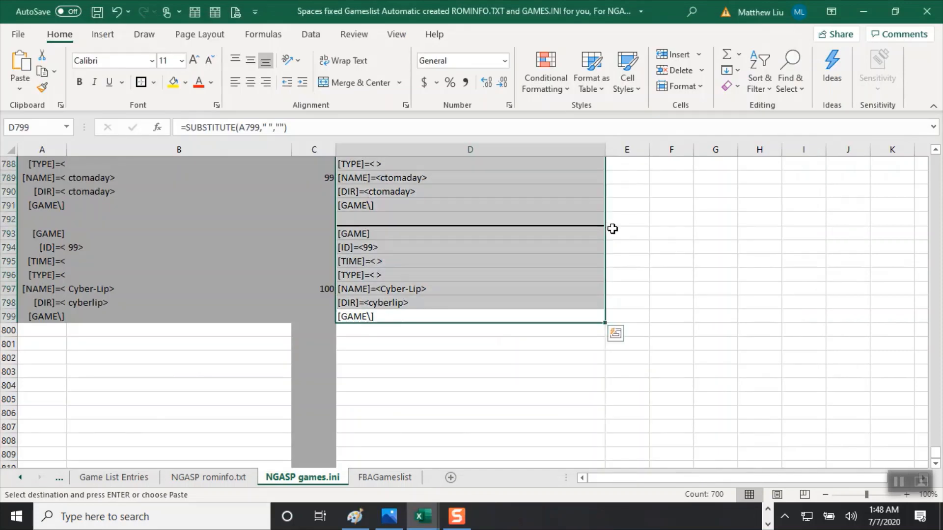
left_click(369, 477)
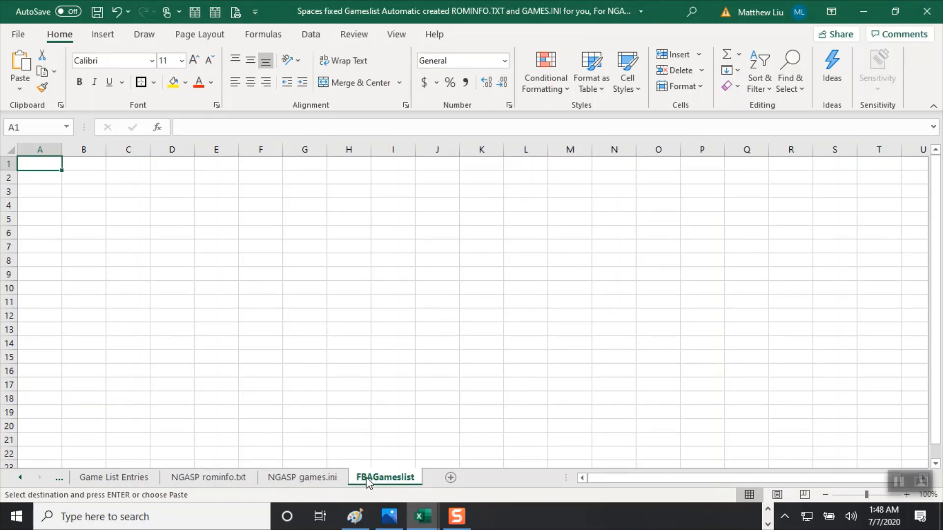
left_click(199, 478)
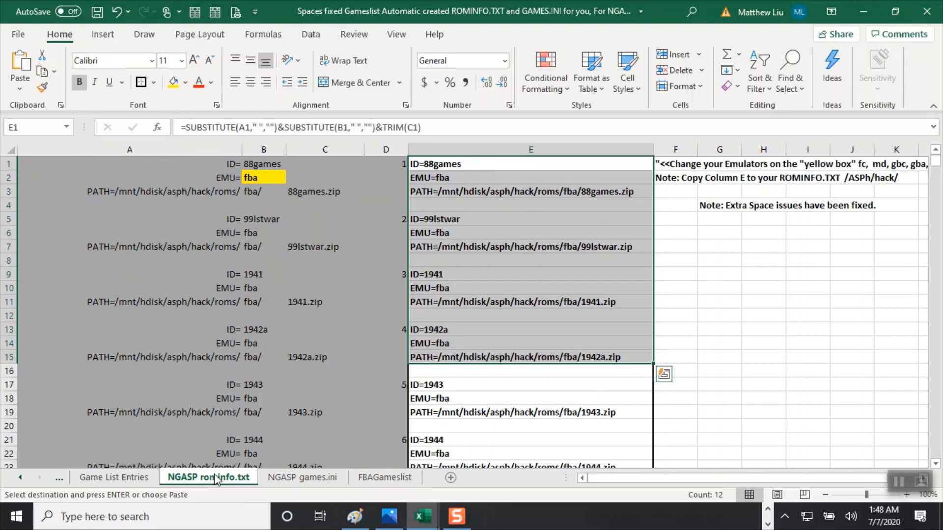
left_click(579, 289)
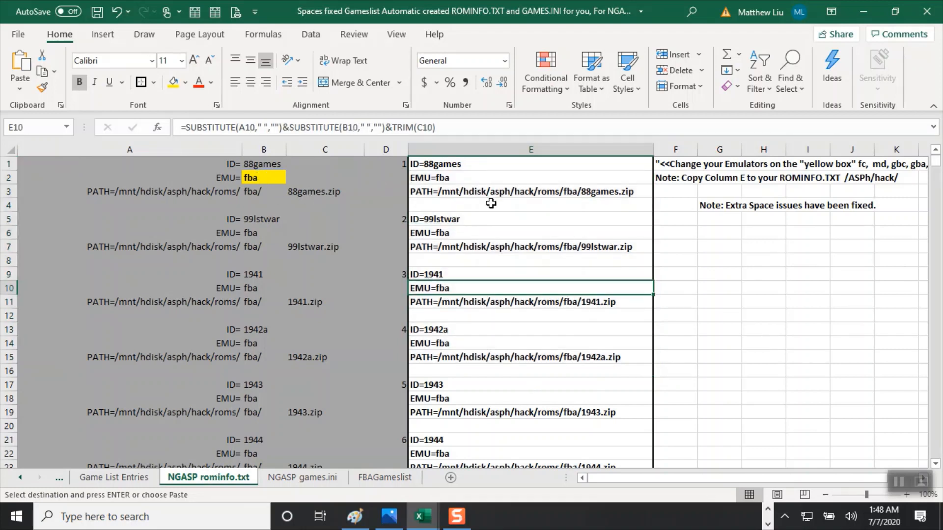
left_click(252, 178)
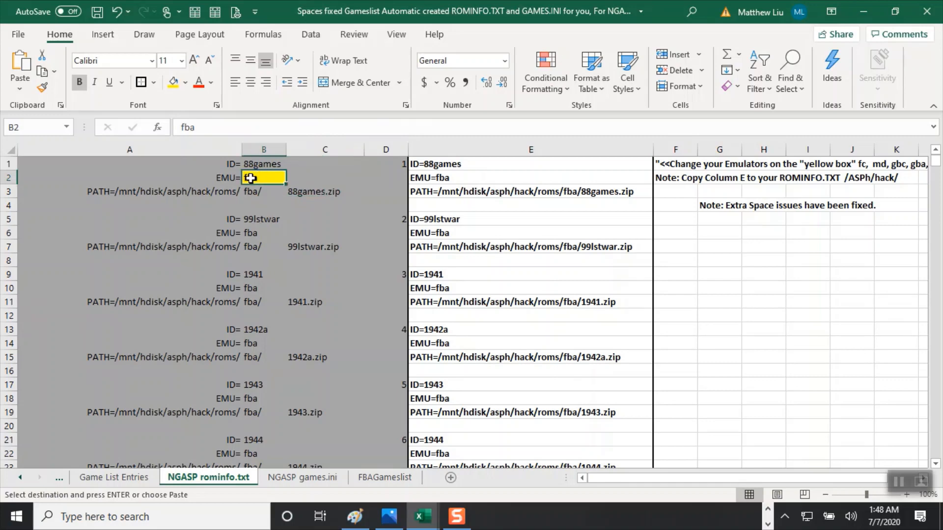
left_click(452, 164)
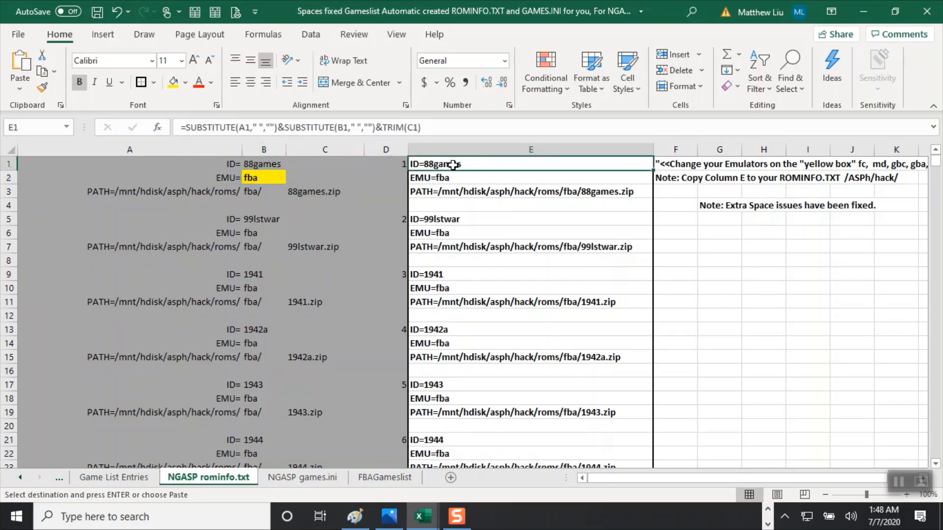
Copy the ID/EMU/PATH lines in column E, rows 1–399, of the NGASP rominfo.txt sheet.
left_click_drag(453, 164, 529, 365)
right_click(475, 241)
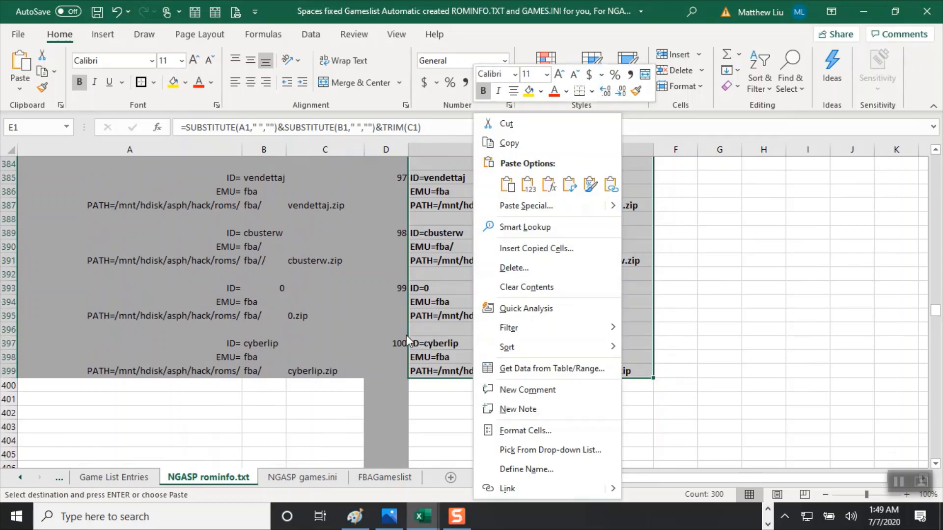
left_click(508, 143)
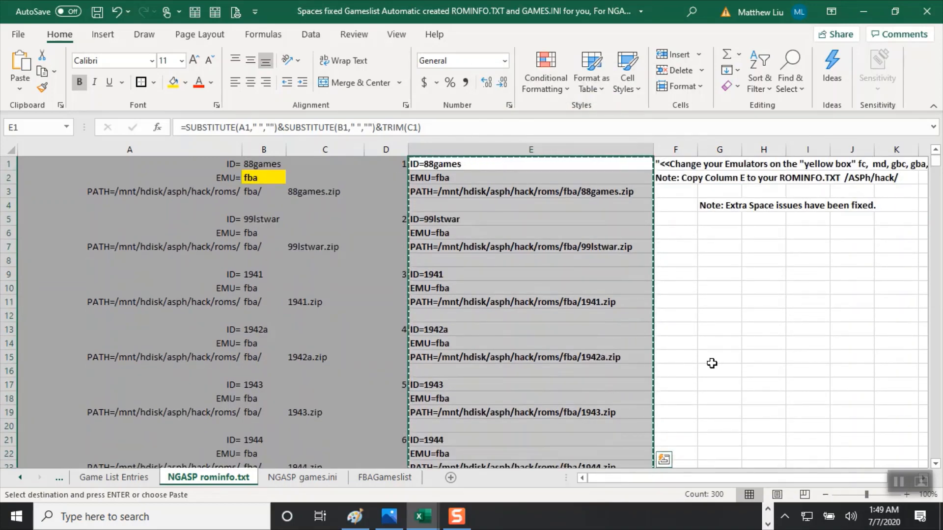
key("alt+Tab")
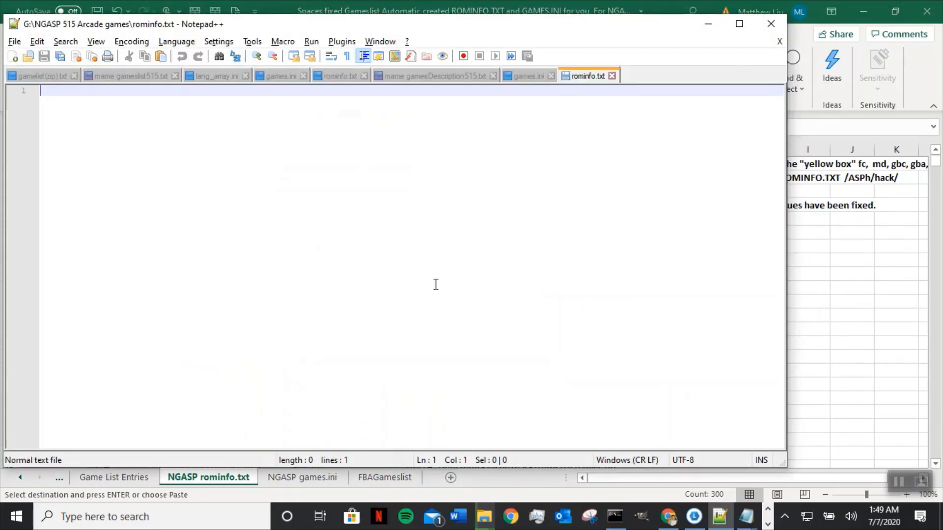
Paste the copied ROM entries into rominfo.txt and remove the blank last line.
key("ctrl+v")
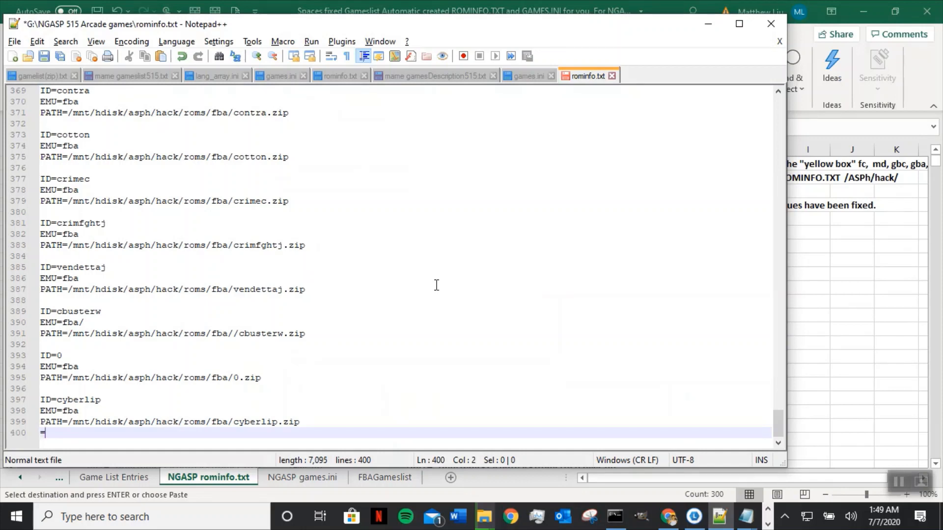
key("BackSpace")
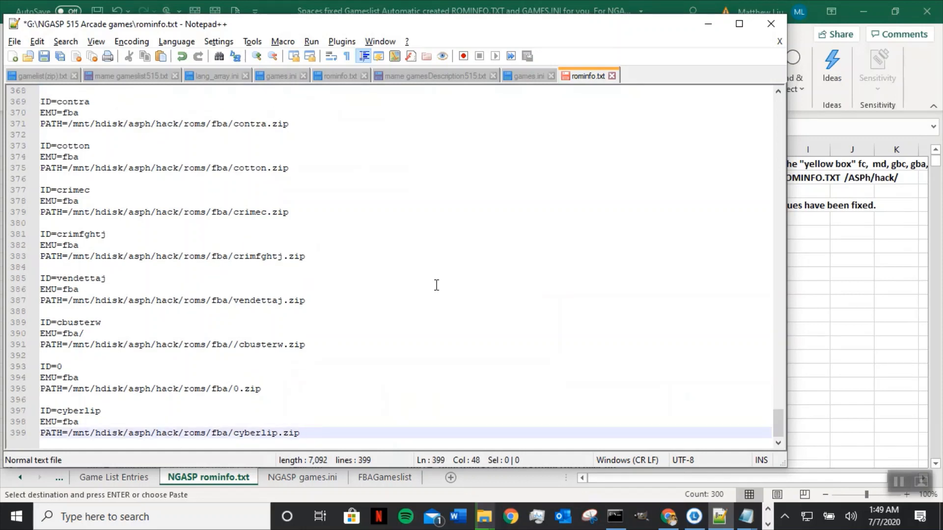
key("Return")
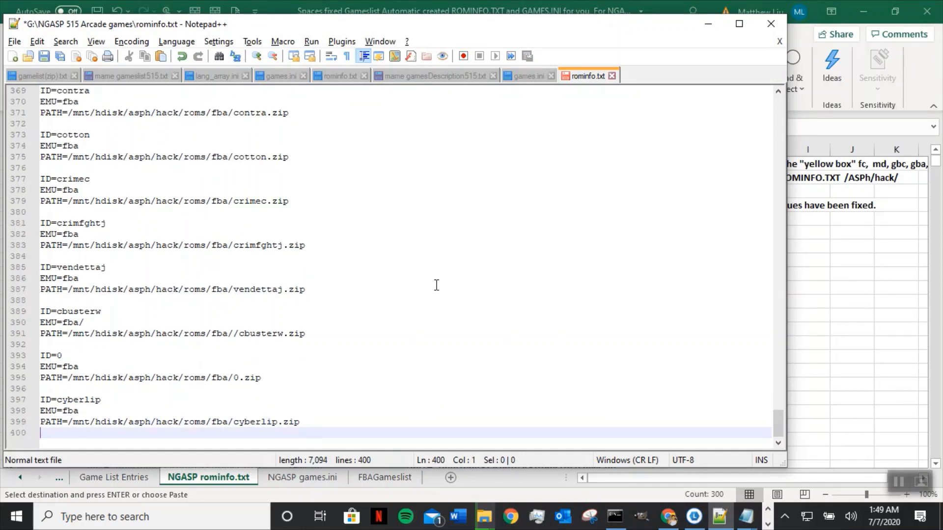
End the file with a line of # signs marked 100, then return to Excel.
type("3333333")
key("BackSpace")
key("BackSpace")
key("BackSpace")
key("BackSpace")
key("BackSpace")
key("BackSpace")
key("BackSpace")
type("######################################################")
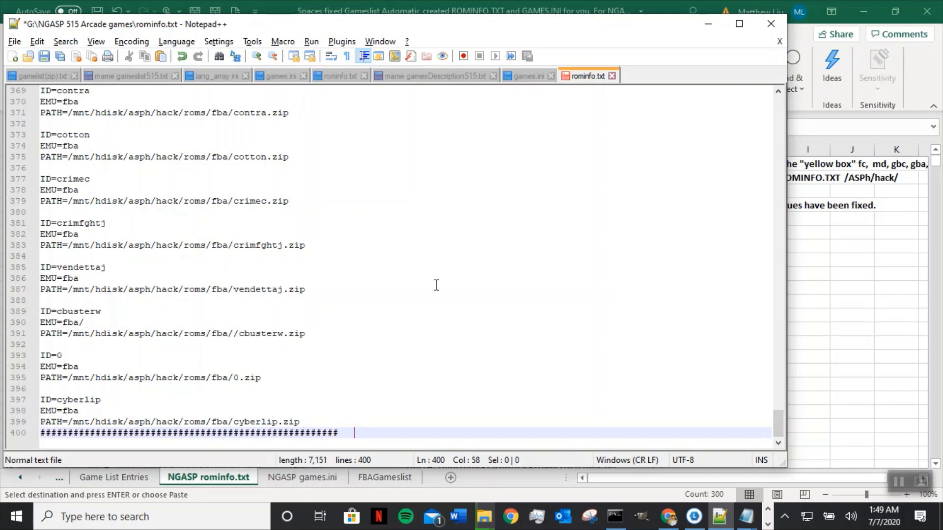
type("   100")
type("===============")
key("BackSpace")
key("BackSpace")
key("BackSpace")
key("BackSpace")
key("BackSpace")
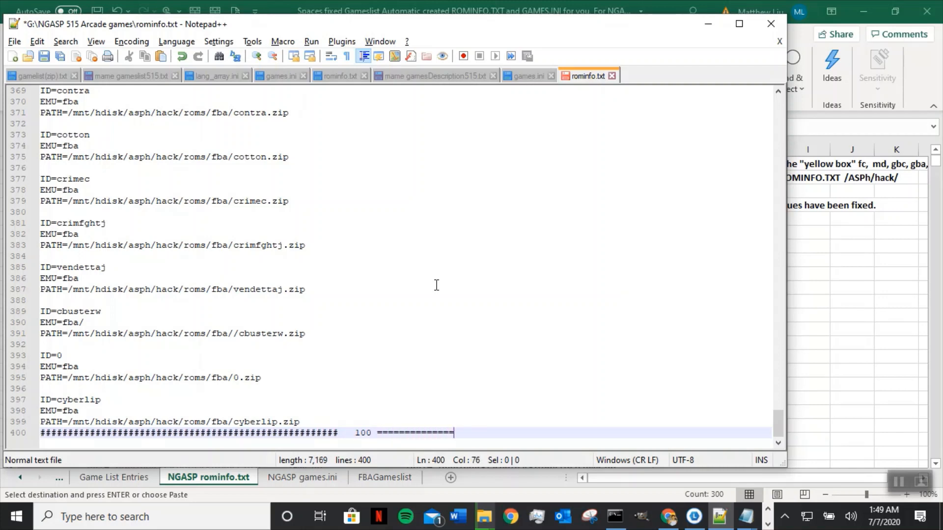
key("BackSpace")
key("BackSpace")
key("BackSpace")
key("BackSpace")
key("BackSpace")
key("BackSpace")
key("BackSpace")
key("BackSpace")
key("BackSpace")
key("BackSpace")
key("BackSpace")
key("Return")
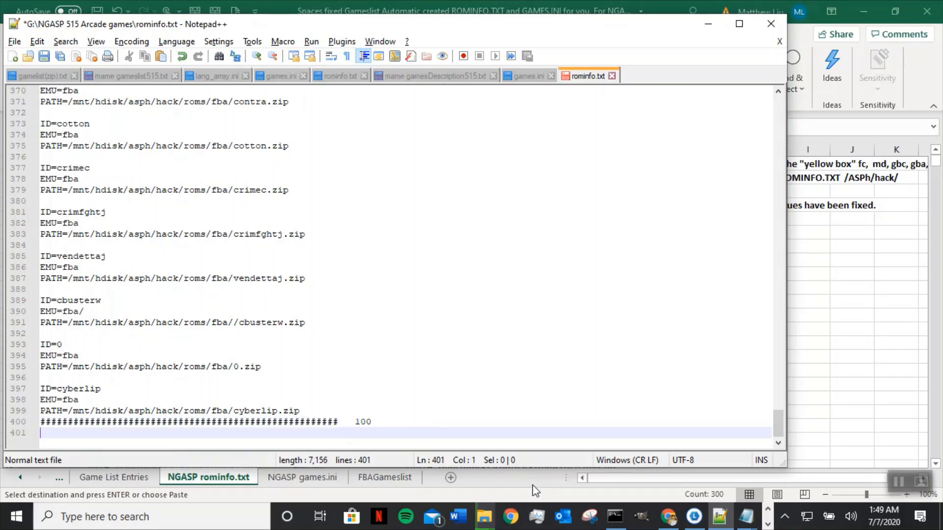
left_click(119, 478)
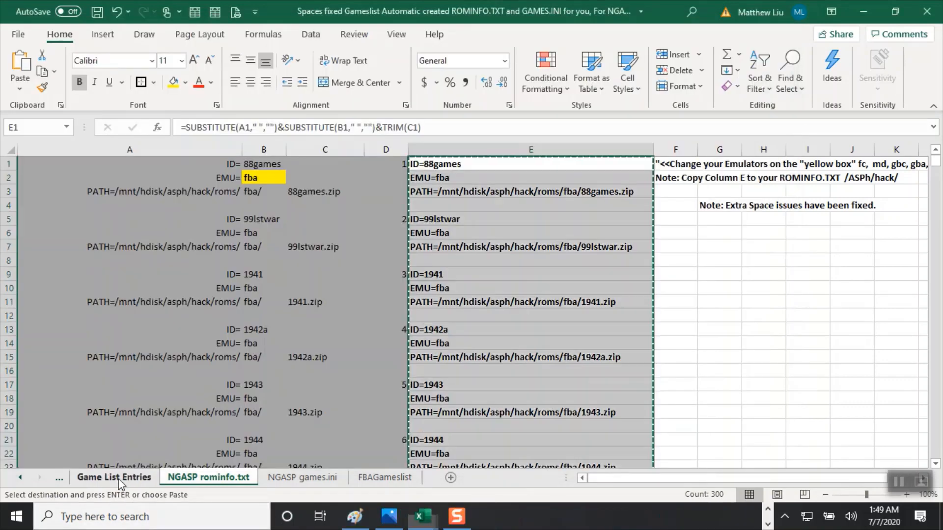
On Game List Entries, cut the titles and .zip names for entries 101–200.
left_click(119, 478)
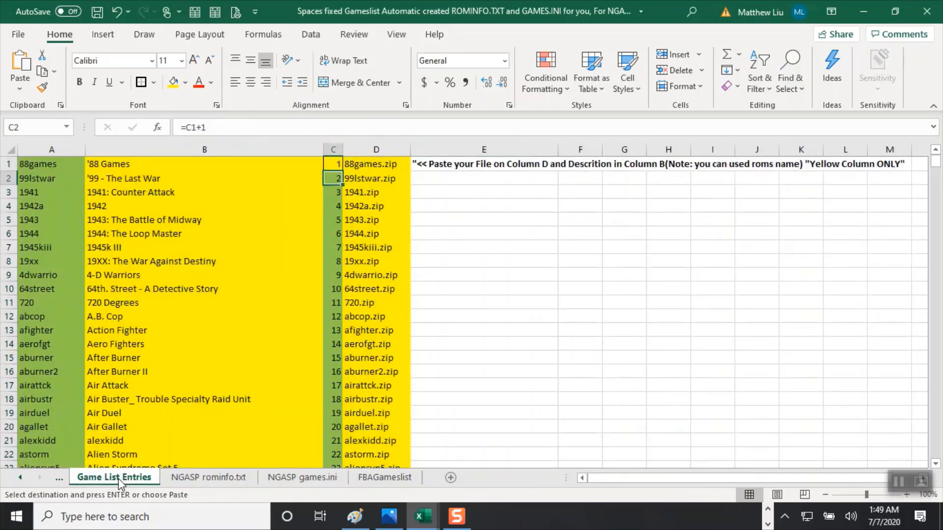
scroll(176, 379, "down", 20)
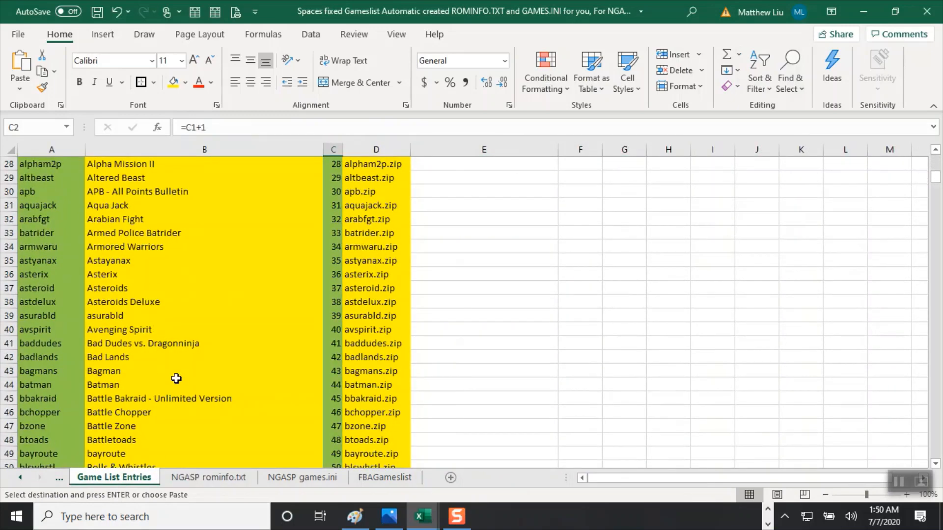
scroll(176, 379, "down", 9)
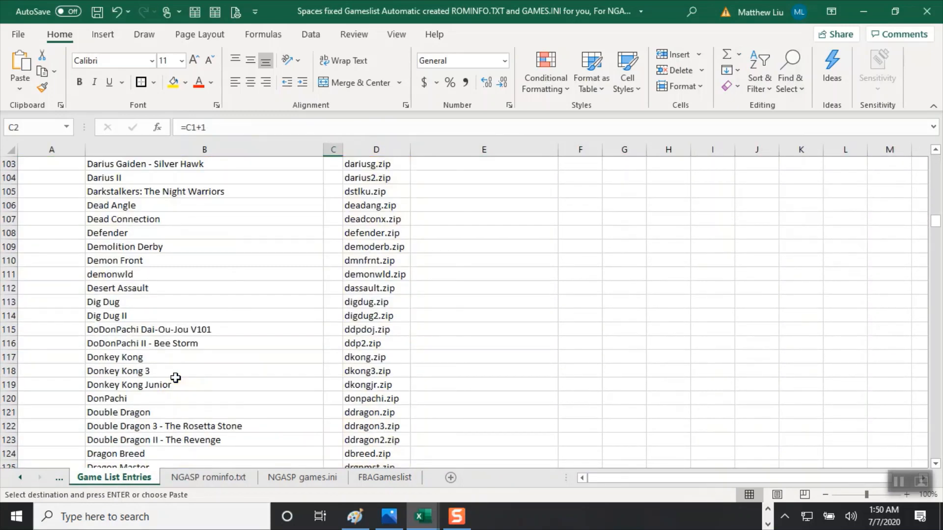
scroll(175, 378, "up", 3)
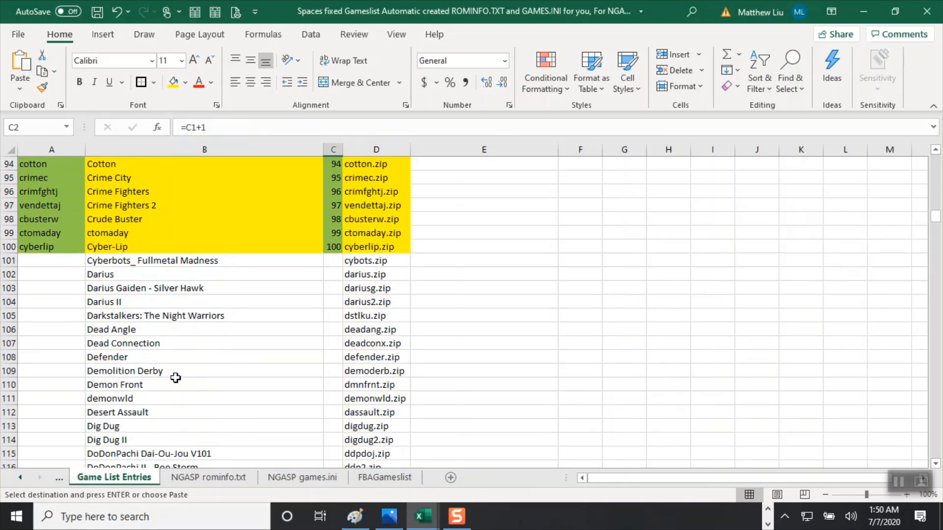
left_click(114, 262)
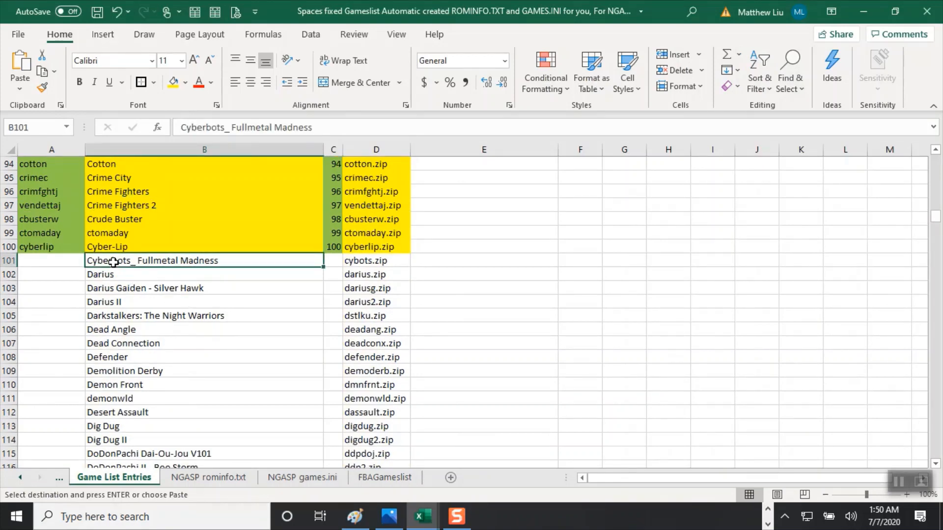
left_click_drag(114, 262, 360, 272)
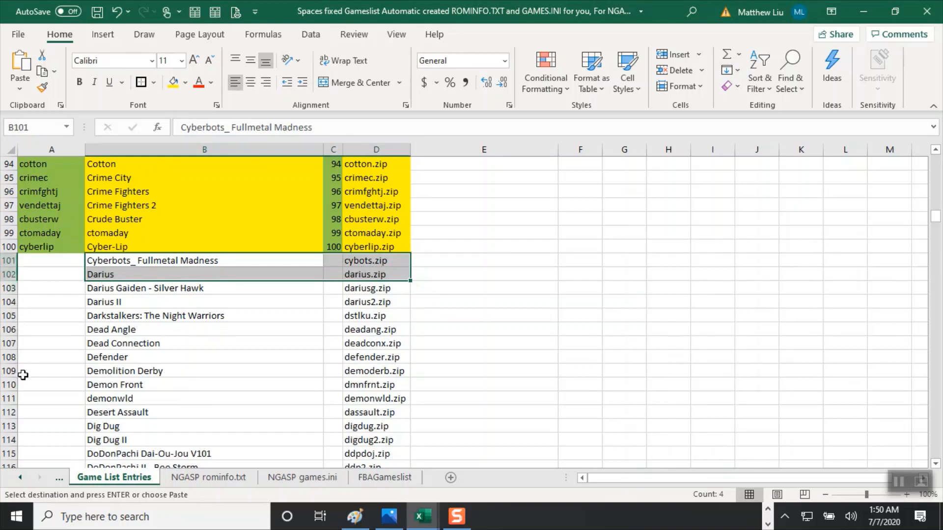
left_click(178, 333)
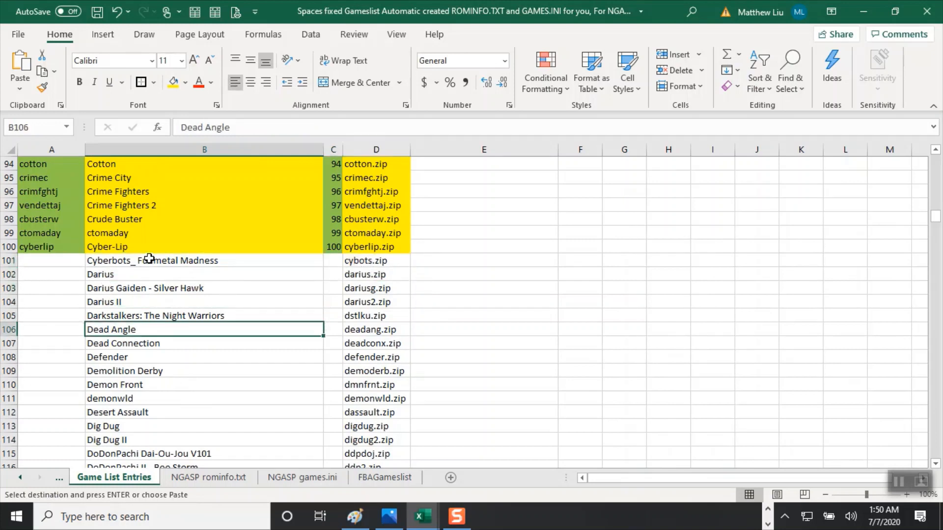
left_click_drag(147, 260, 358, 326)
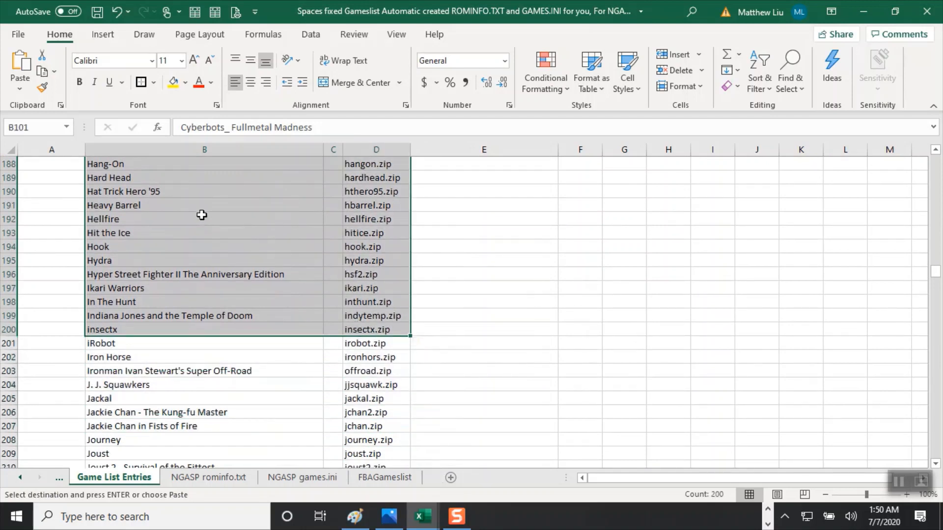
right_click(202, 216)
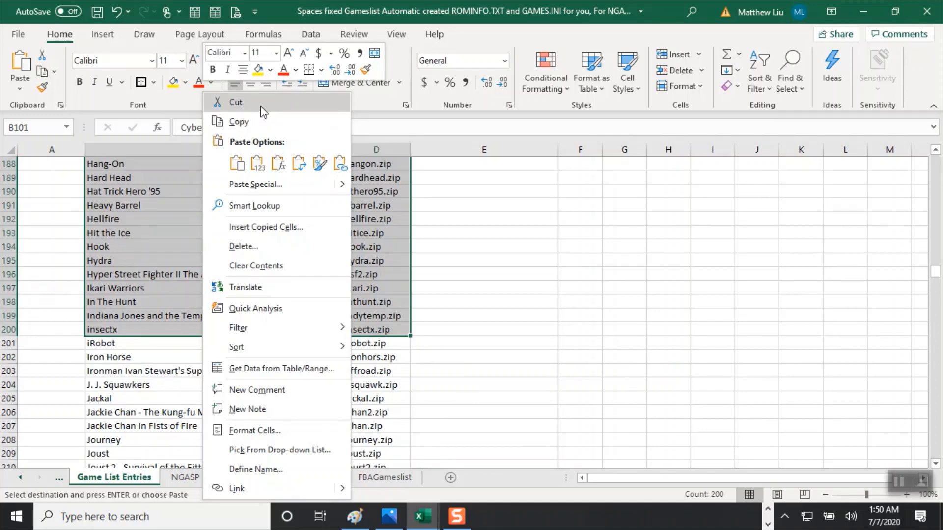
left_click(236, 102)
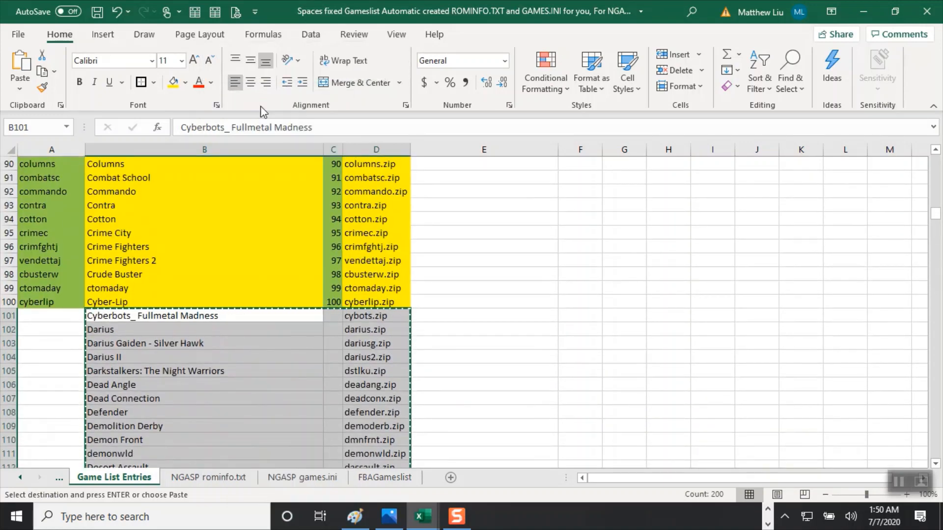
Cut just the 100 titles in B101:B200 and select cell B1 as the destination.
scroll(257, 228, "up", 15)
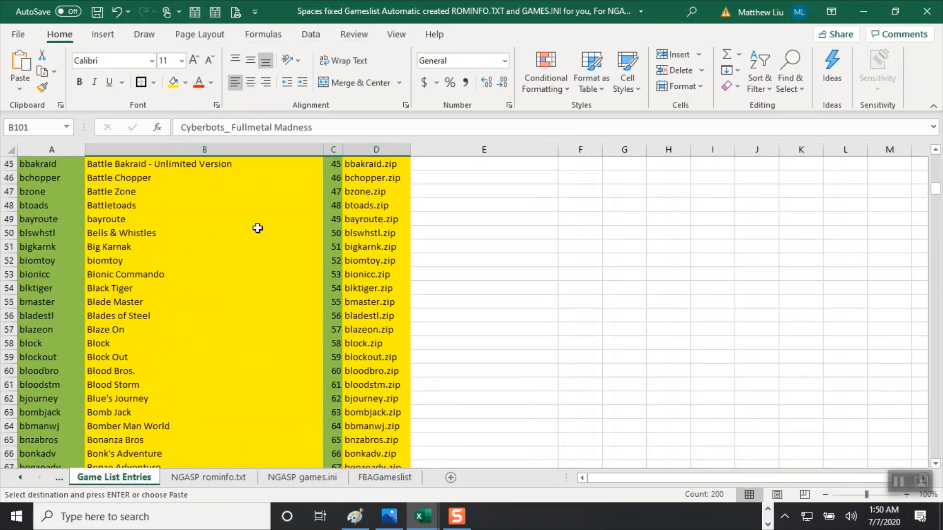
scroll(257, 228, "up", 8)
scroll(257, 228, "down", 20)
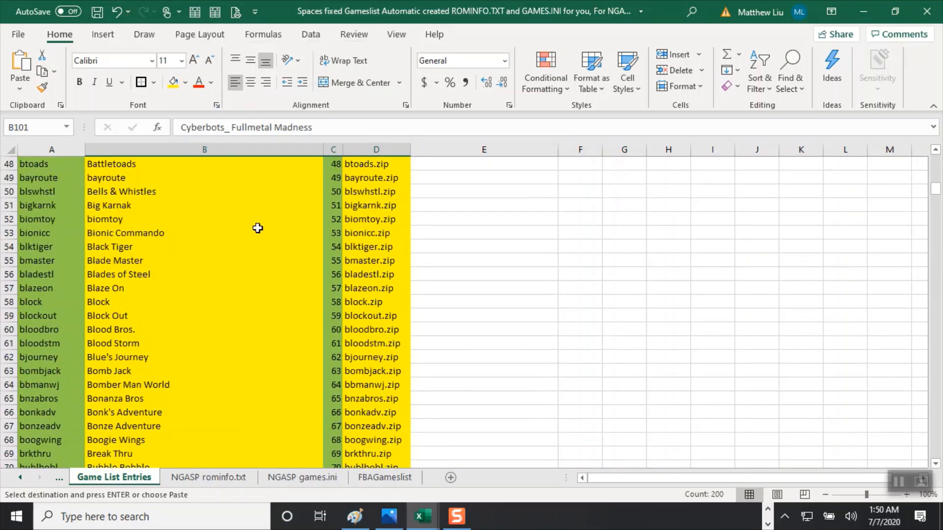
scroll(257, 228, "up", 4)
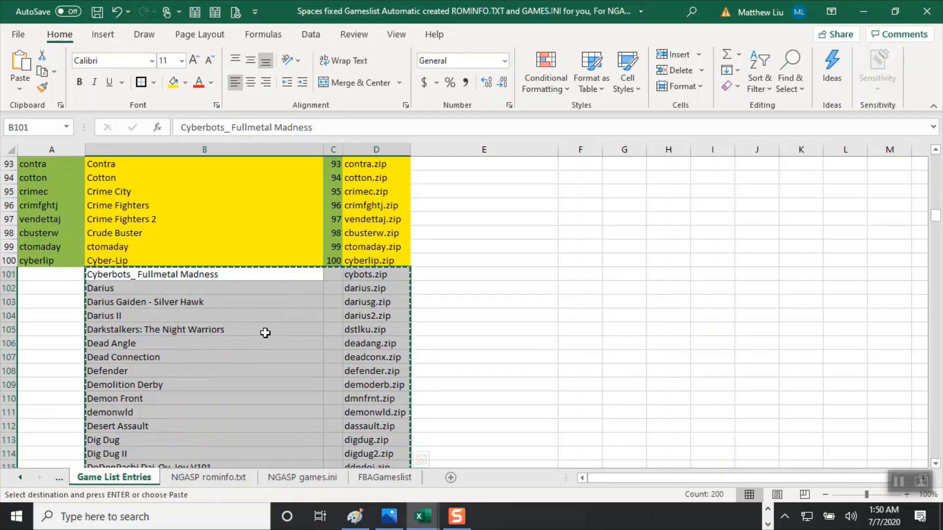
left_click(265, 333)
left_click(186, 276)
left_click_drag(186, 276, 171, 217)
right_click(157, 189)
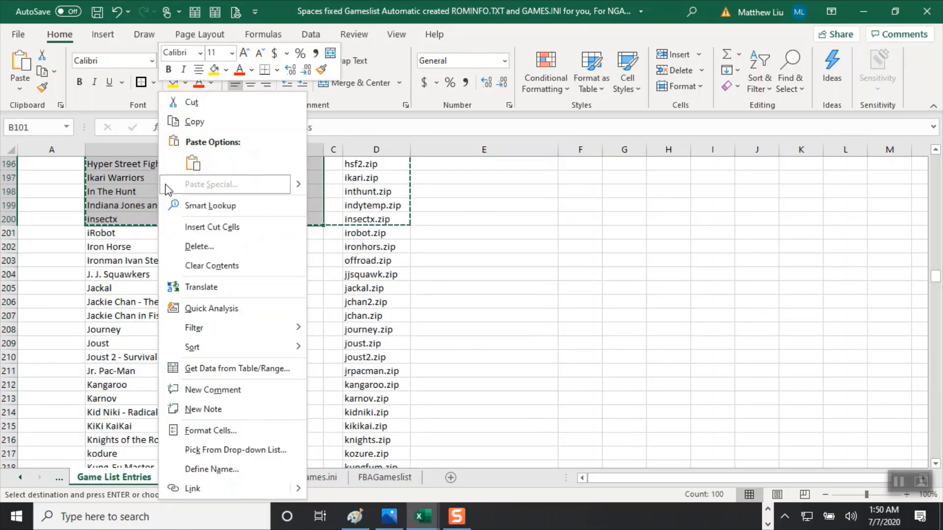
left_click(189, 96)
scroll(258, 265, "up", 20)
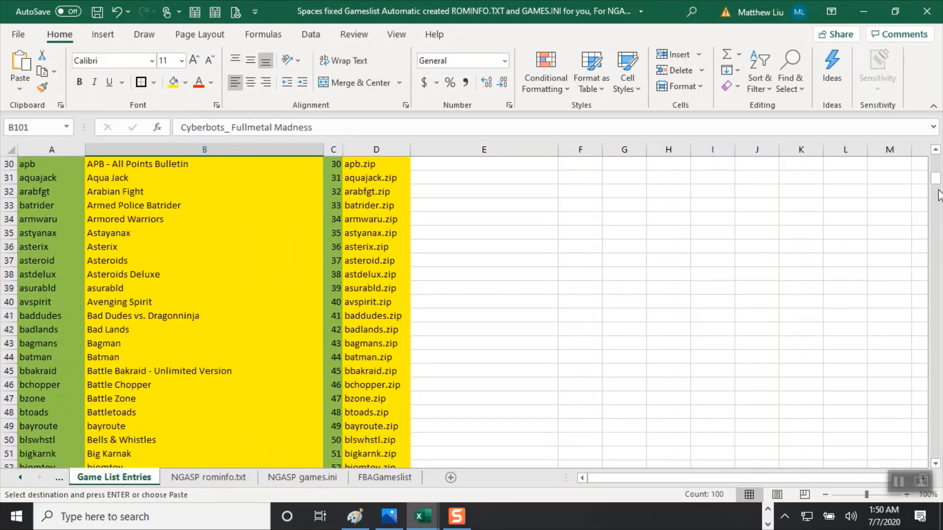
left_click_drag(937, 179, 940, 142)
left_click(182, 167)
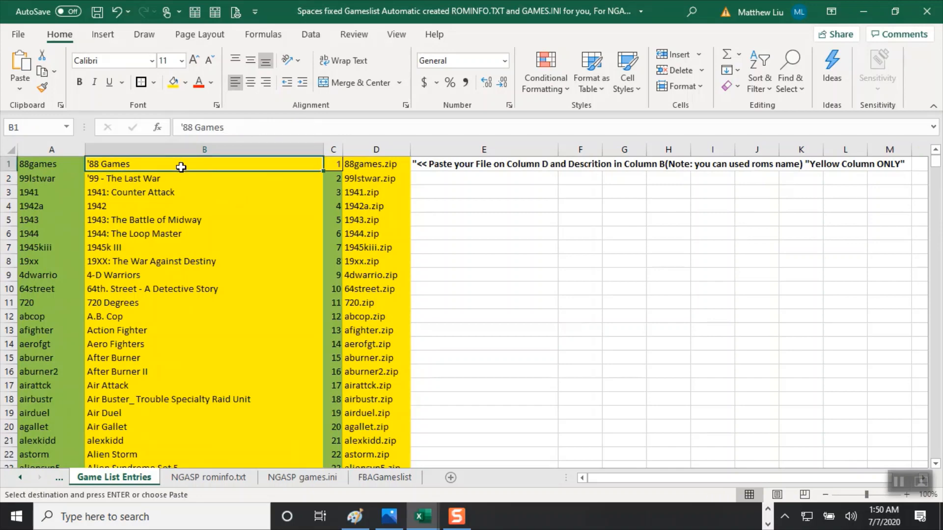
Paste the cut titles (Cyberbots_ Fullmetal Madness through insectx) at B1 and fill them yellow.
right_click(179, 170)
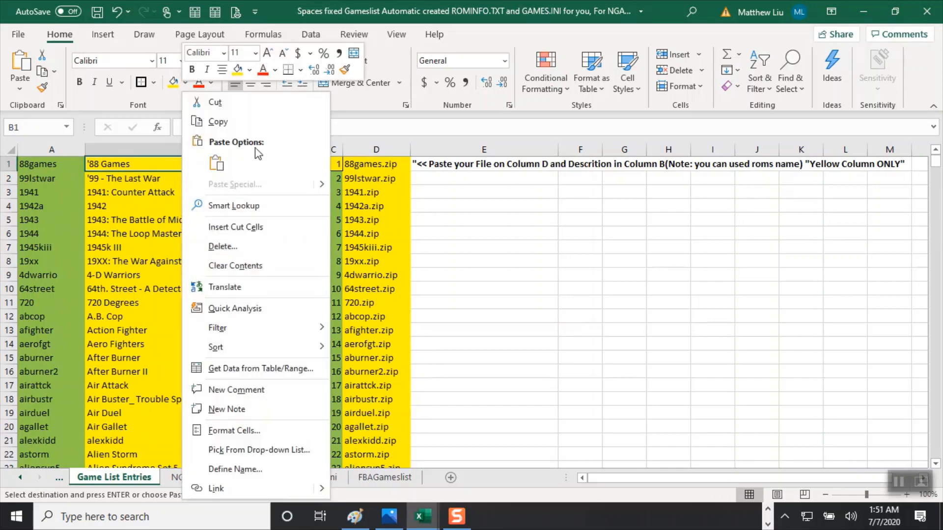
left_click(216, 164)
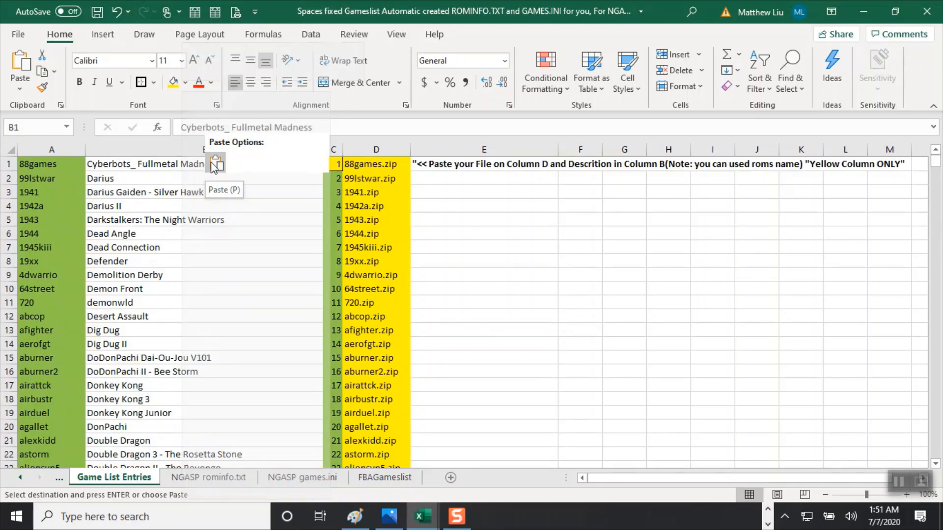
left_click(216, 165)
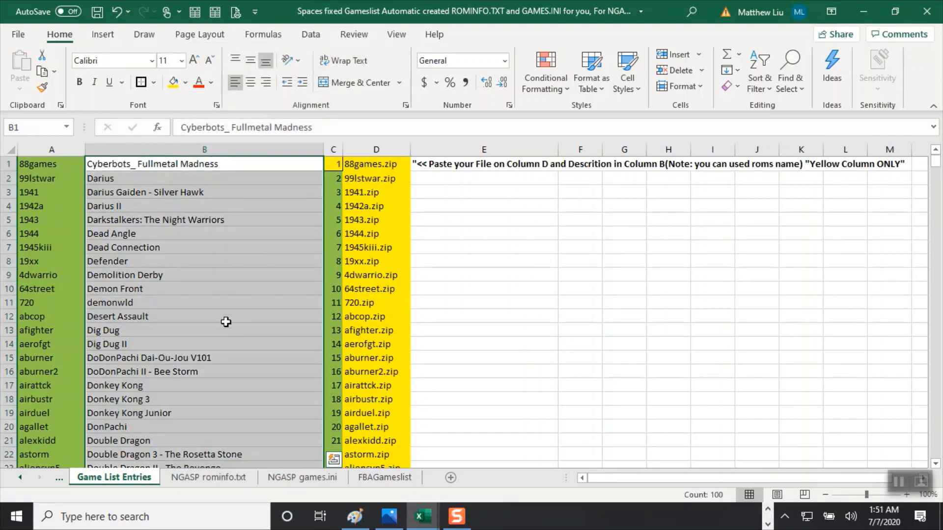
left_click(173, 82)
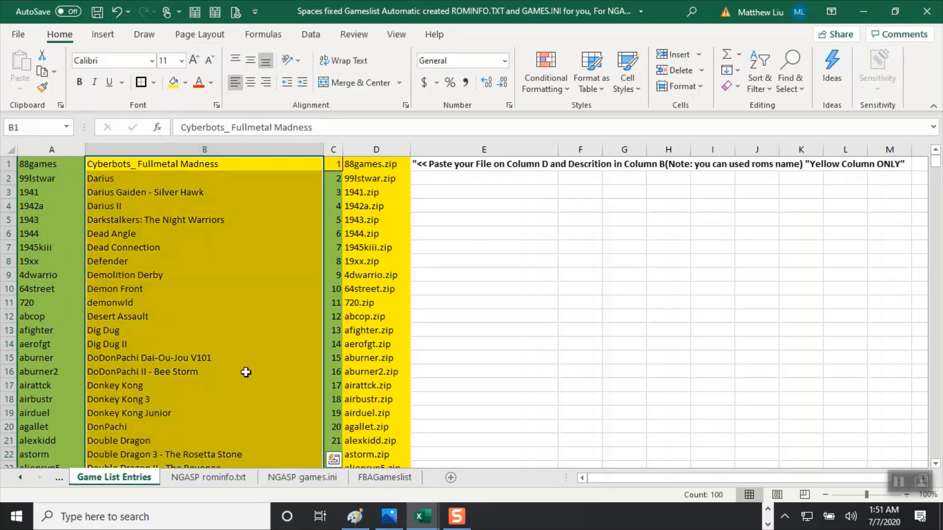
scroll(246, 371, "down", 20)
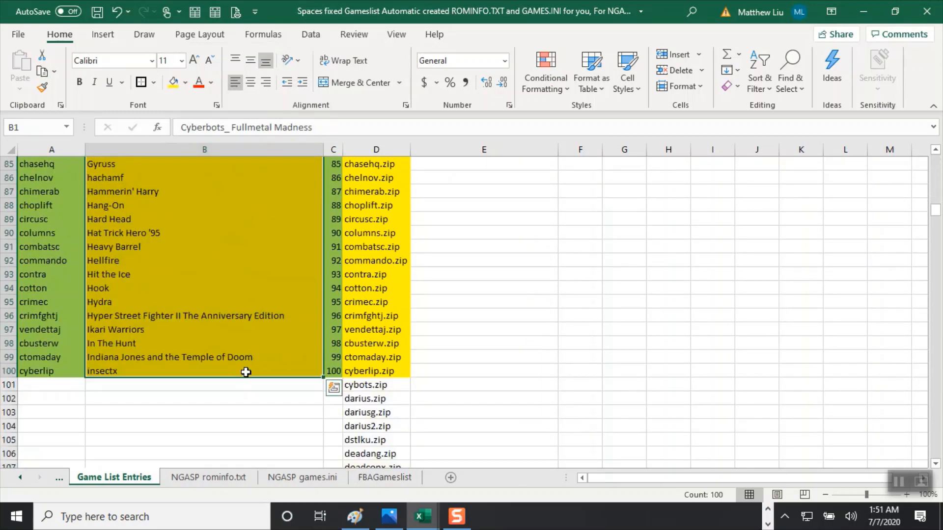
scroll(246, 371, "down", 5)
scroll(246, 372, "up", 2)
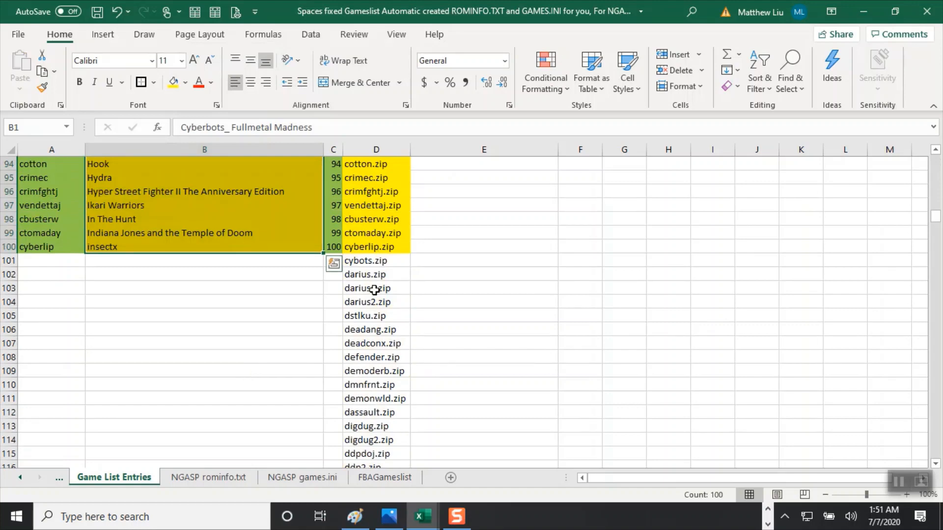
Cut the 100 file names in D101:D200, starting at cybots.zip.
left_click(358, 262)
left_click_drag(360, 260, 372, 423)
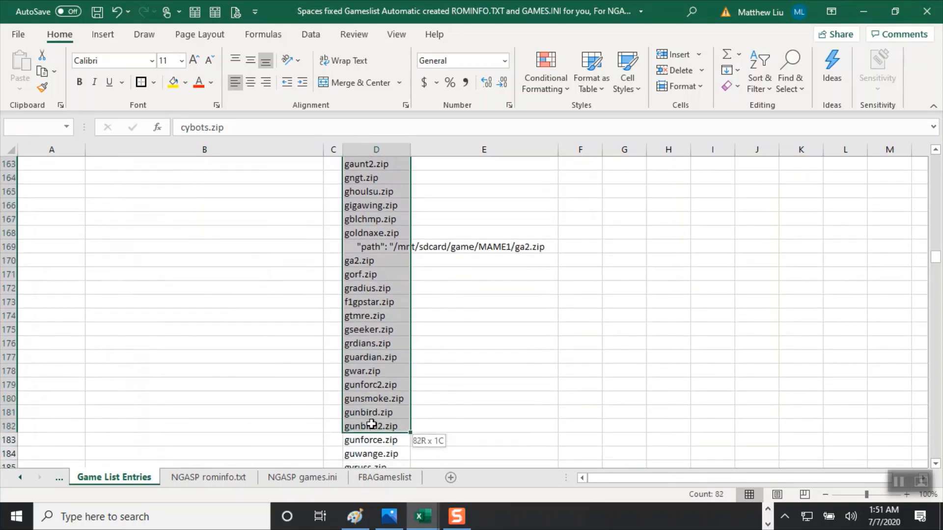
left_click_drag(372, 426, 376, 349)
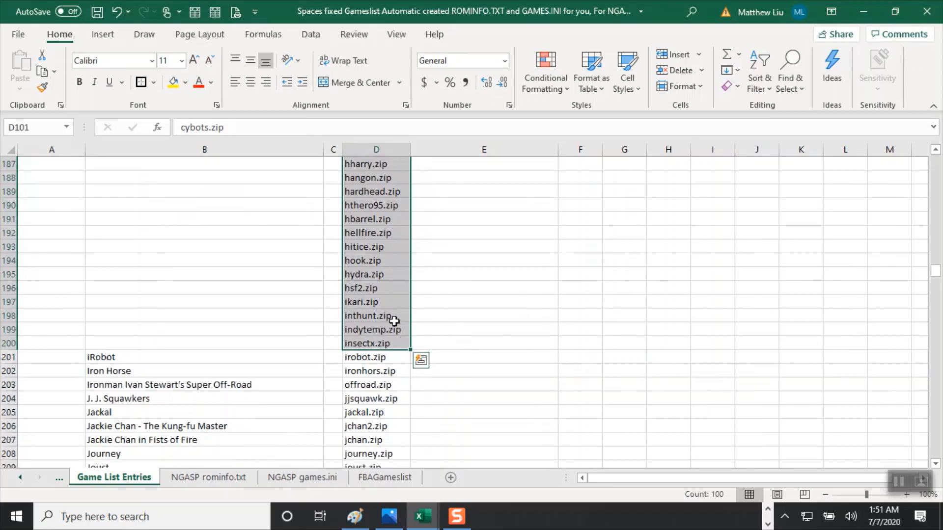
right_click(375, 228)
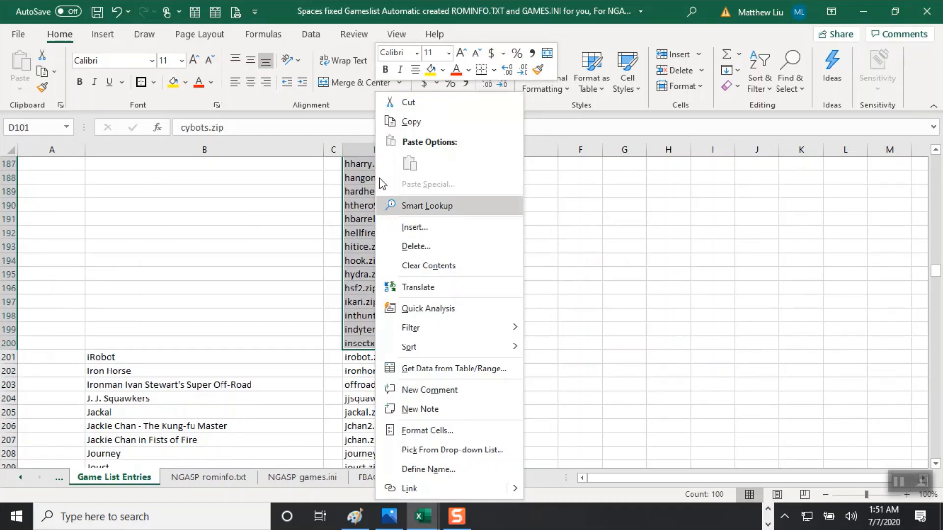
left_click(393, 101)
Paste the cut file names into column D starting at D1, then select D69.
scroll(455, 276, "up", 20)
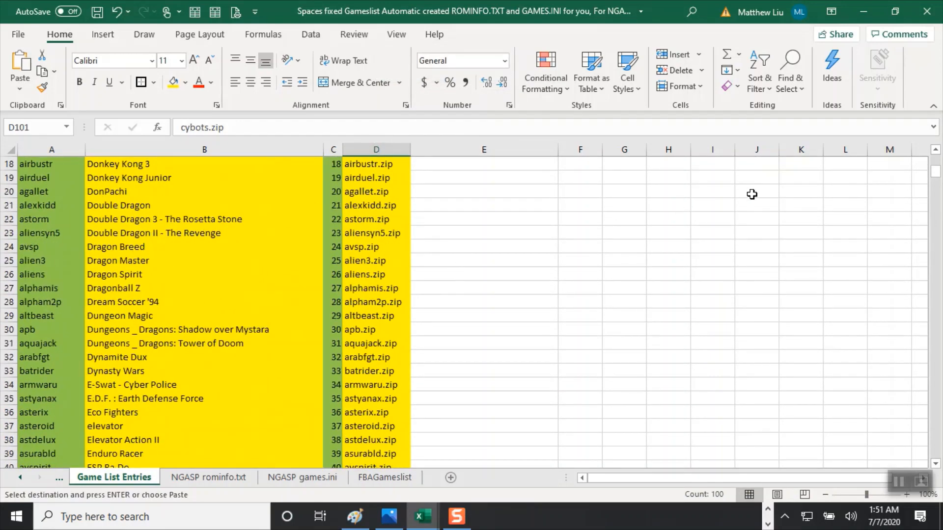
scroll(564, 202, "up", 6)
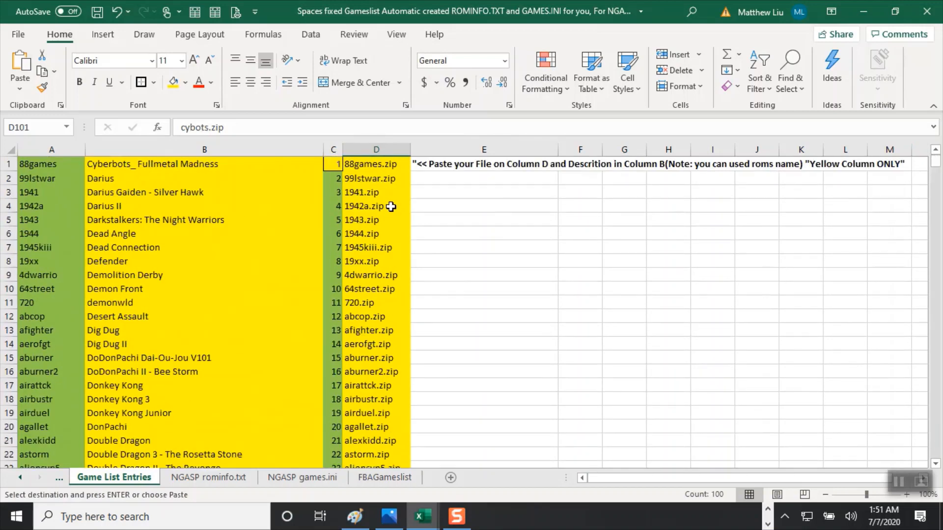
left_click(375, 166)
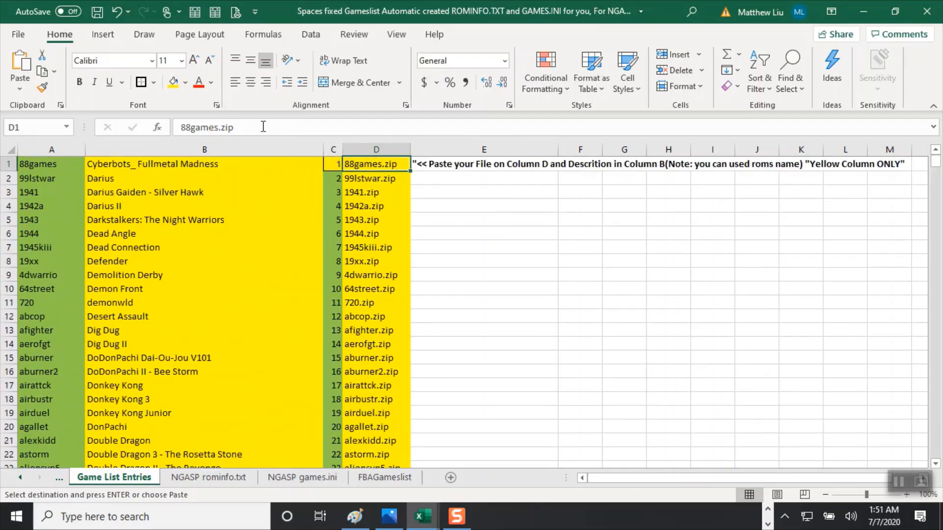
right_click(375, 166)
left_click(361, 167)
key("ctrl+shift+Down")
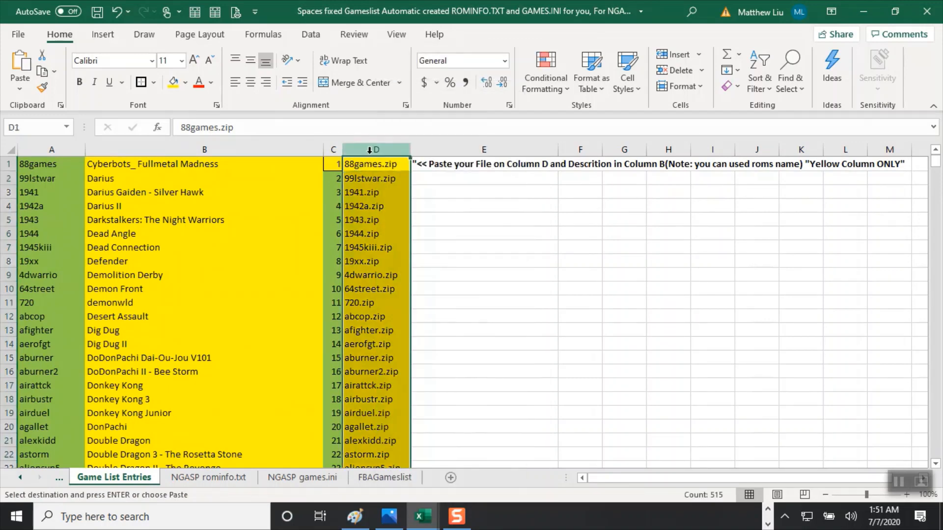
left_click(380, 232)
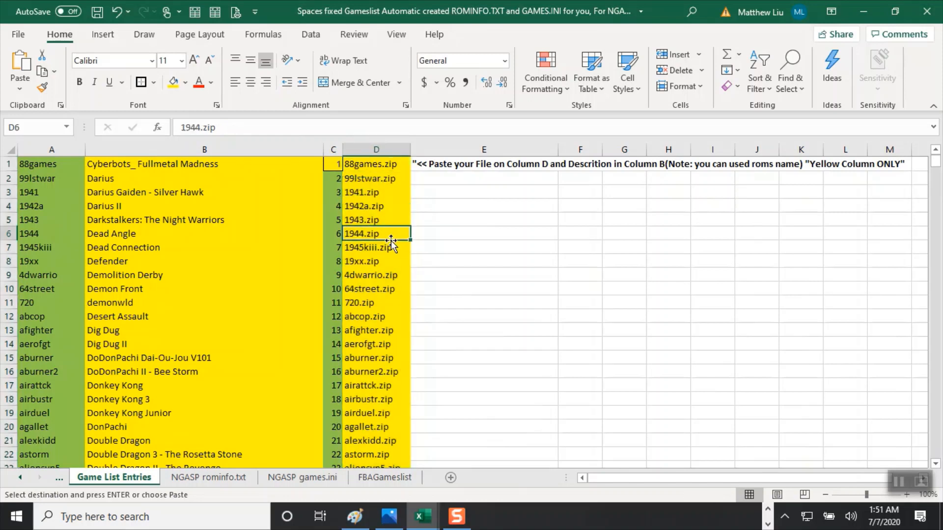
left_click(365, 169)
right_click(367, 167)
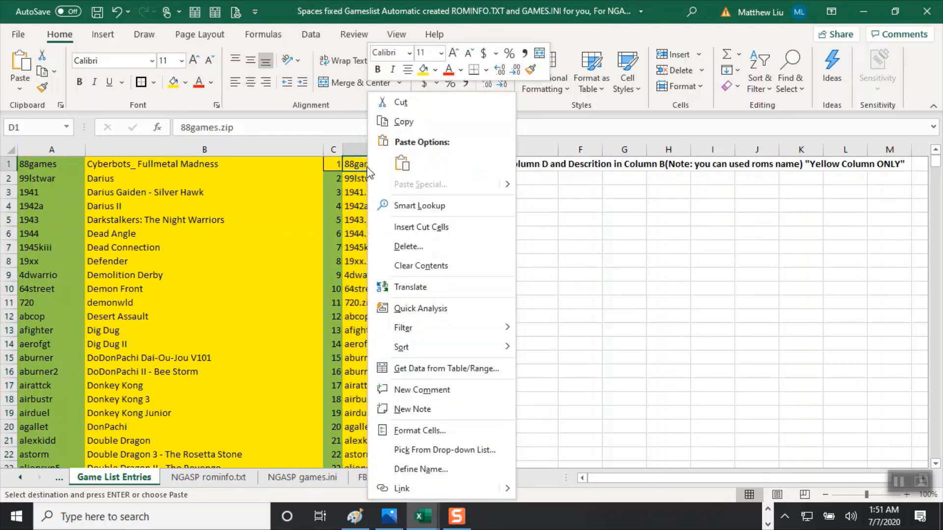
left_click(402, 164)
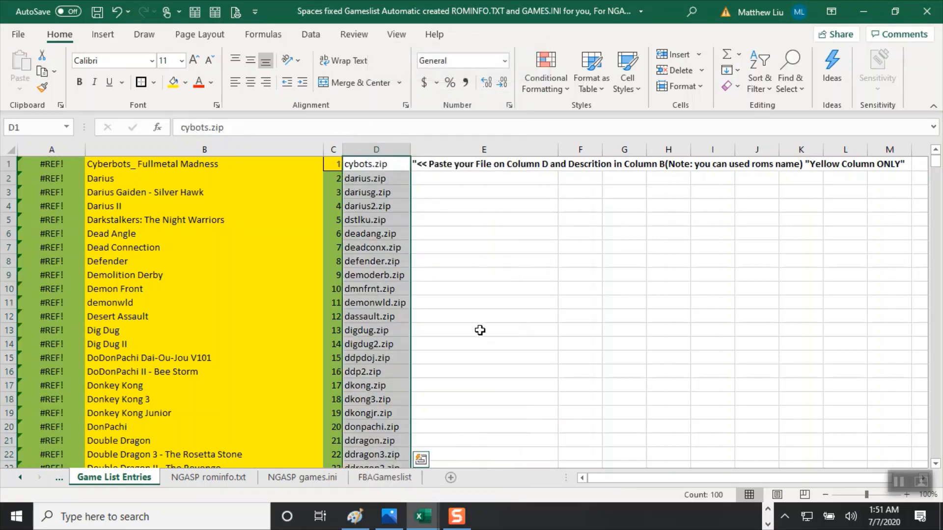
scroll(479, 330, "down", 20)
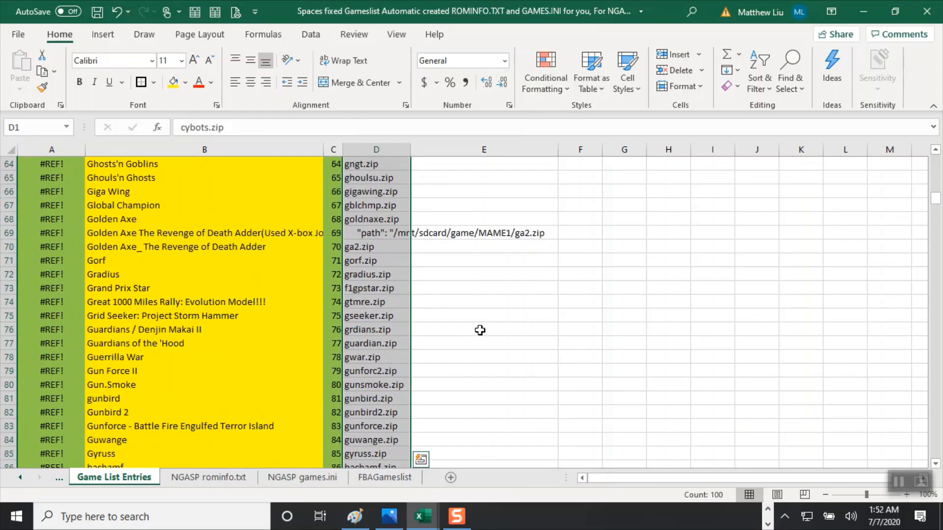
left_click(387, 237)
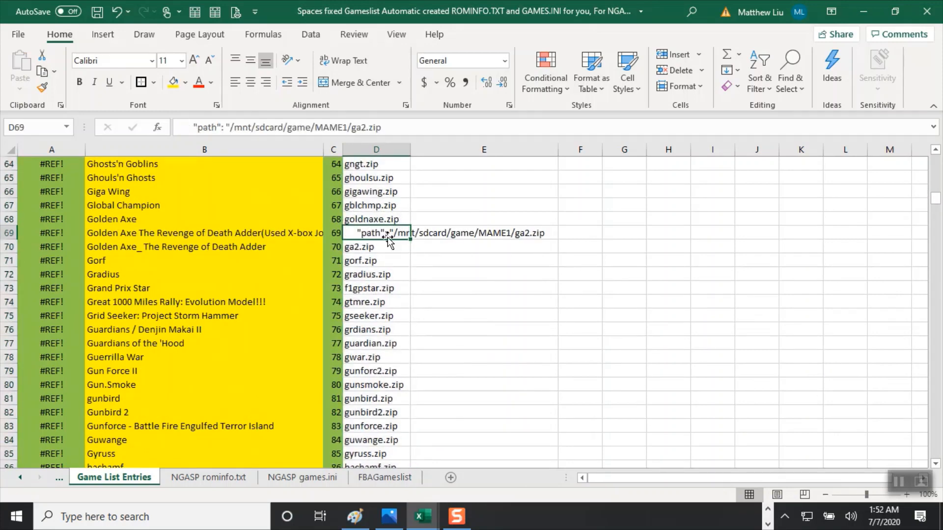
Remove the stray path prefix from D69 so it reads ga2.zip.
left_click(351, 129)
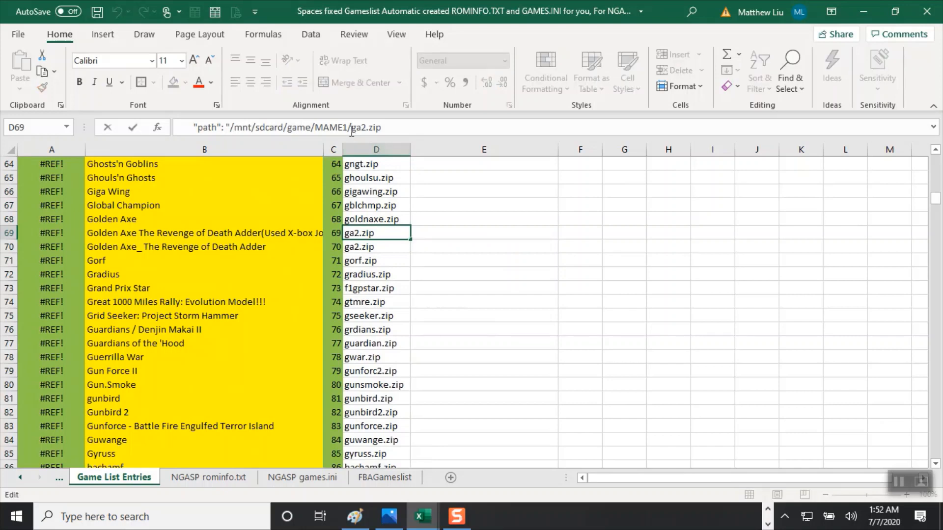
key("BackSpace")
key("BackSpace")
key("BackSpace")
key("BackSpace")
key("BackSpace")
key("BackSpace")
key("BackSpace")
key("BackSpace")
key("BackSpace")
key("BackSpace")
key("BackSpace")
key("BackSpace")
key("BackSpace")
key("BackSpace")
key("BackSpace")
key("BackSpace")
key("BackSpace")
key("BackSpace")
key("BackSpace")
key("BackSpace")
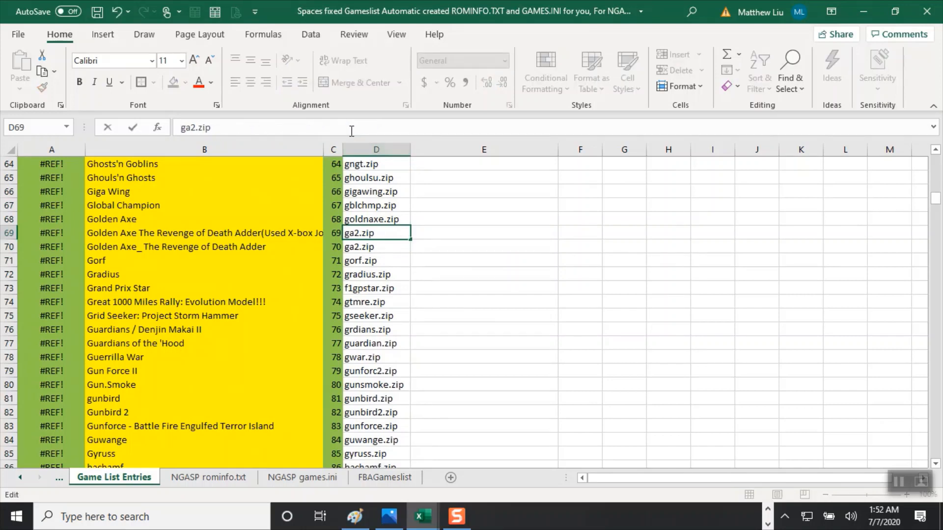
left_click(374, 259)
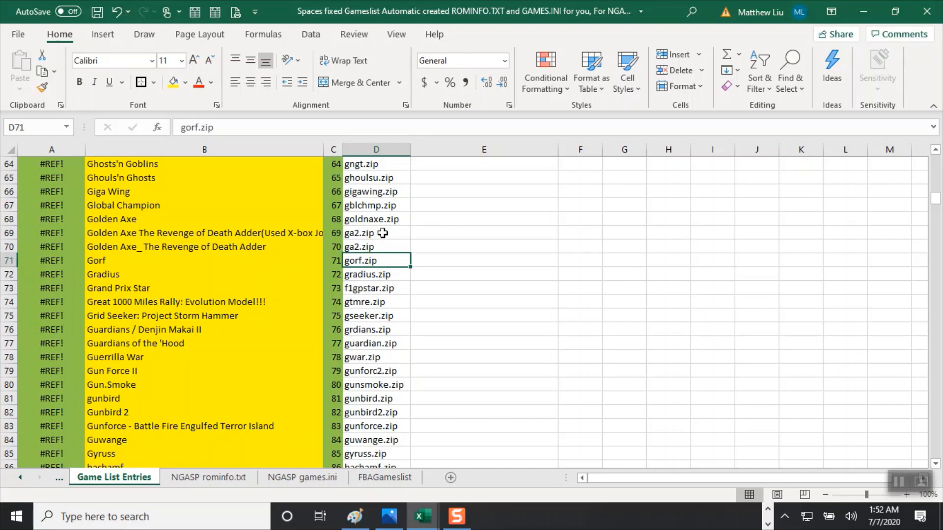
Clear the duplicate Golden Axe title in B69 and its ga2.zip in D69.
left_click(240, 234)
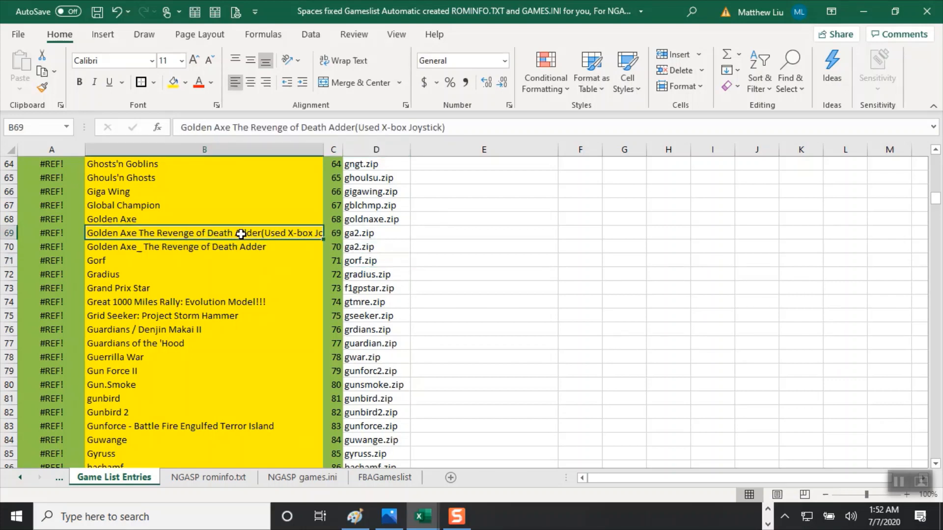
left_click(372, 234)
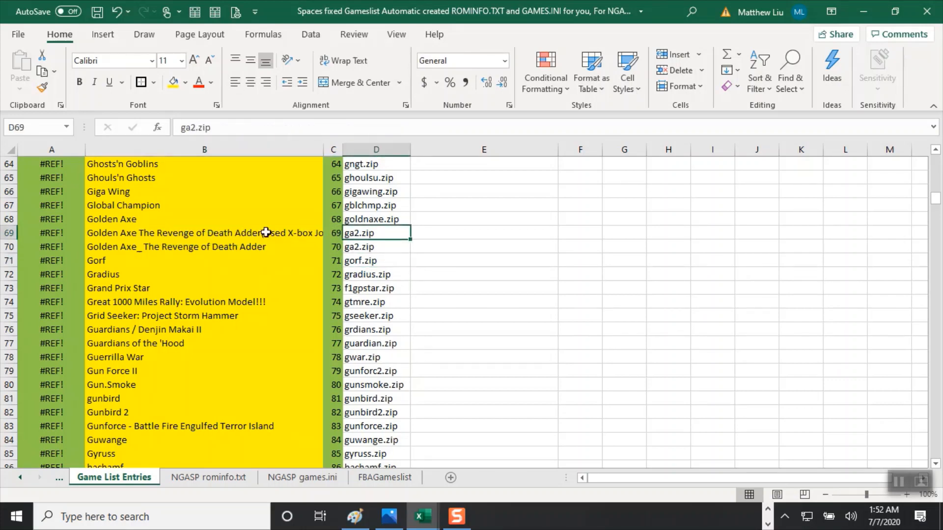
left_click(97, 234)
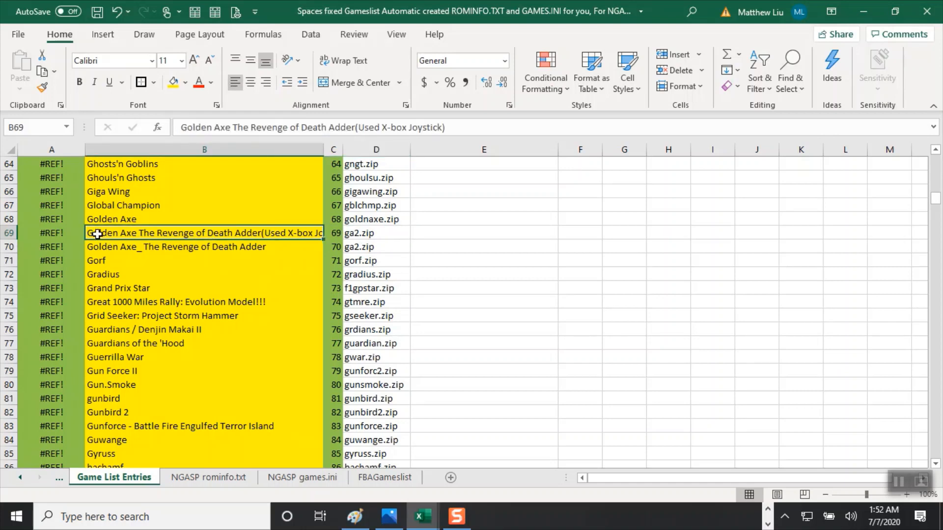
key("Delete")
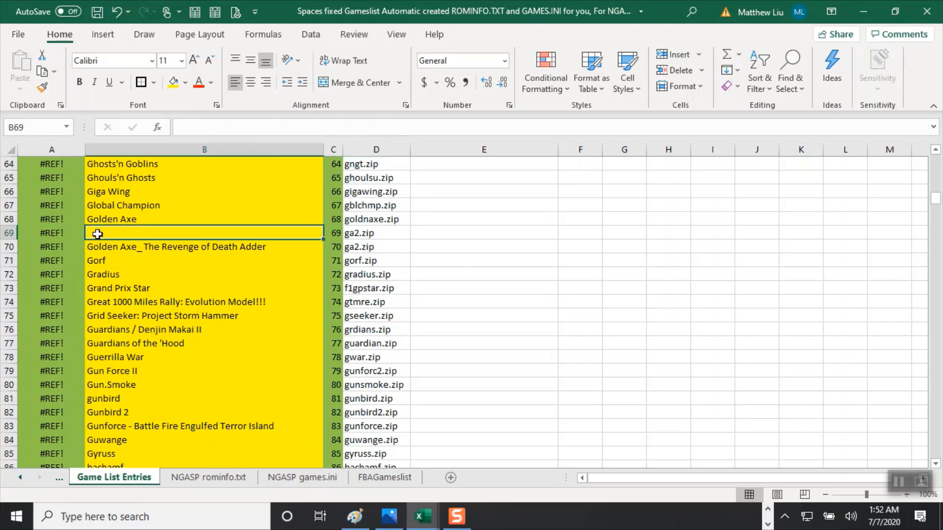
left_click(350, 234)
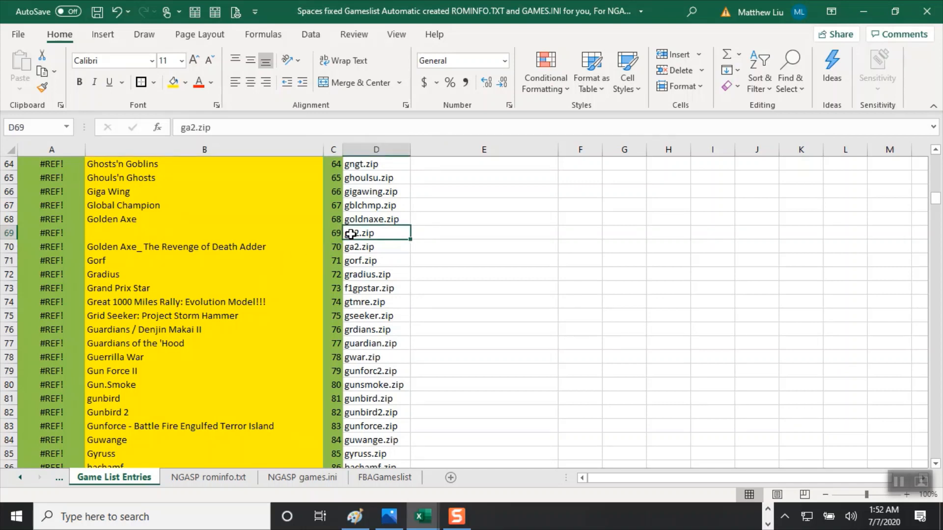
key("Delete")
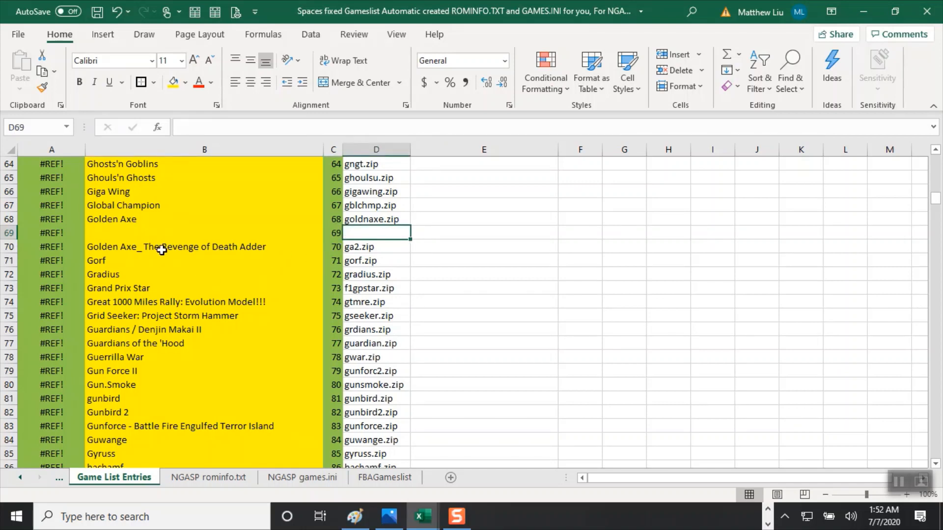
left_click(162, 250)
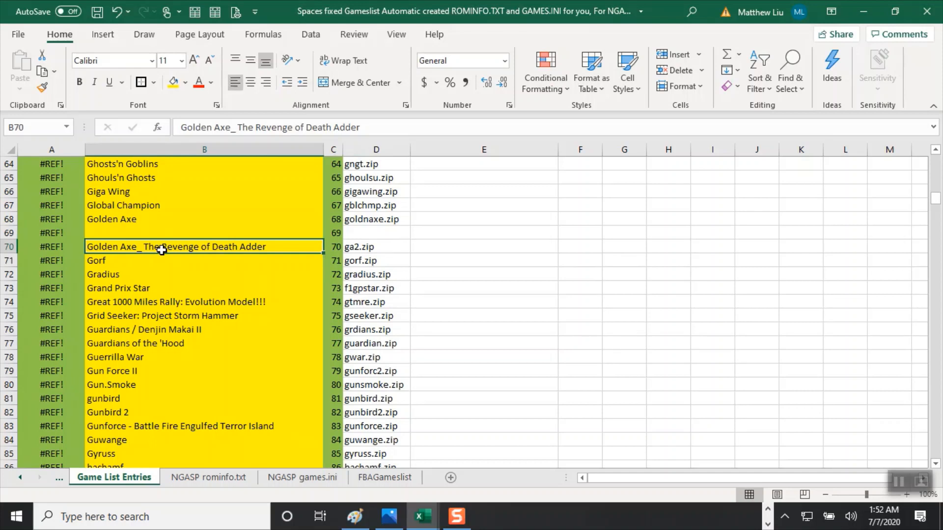
key("Down")
key("Down")
key("Down")
key("Down")
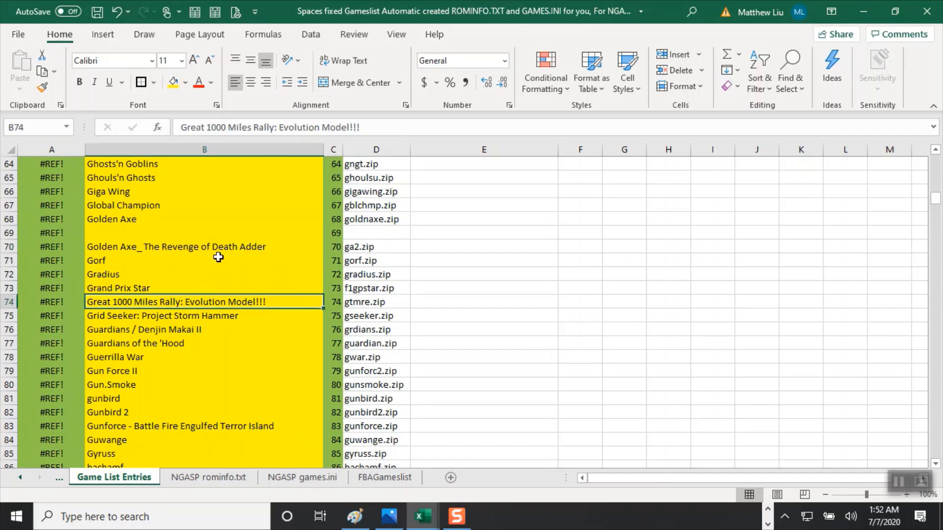
Move the game names from B70 through row 100 up one row into row 69.
left_click(218, 245)
left_click_drag(218, 245, 204, 422)
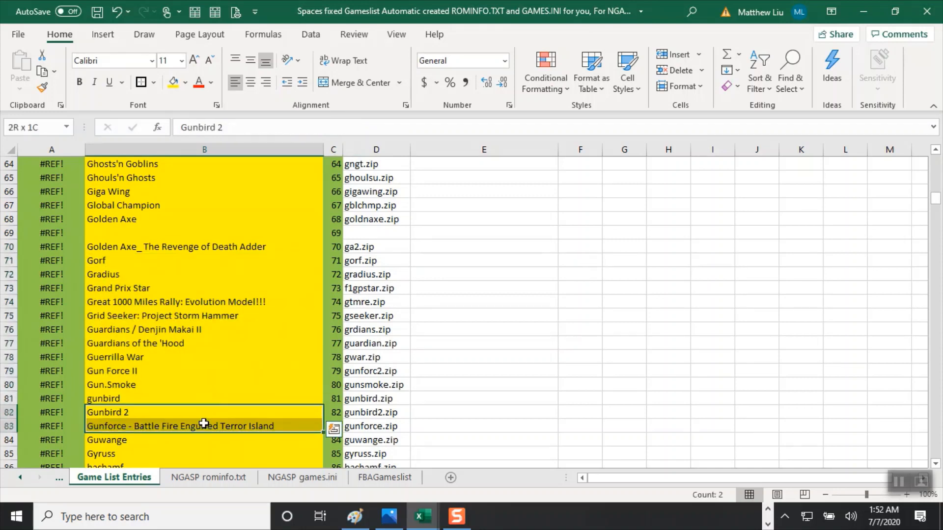
left_click_drag(229, 245, 273, 435)
scroll(208, 308, "up", 5)
scroll(209, 308, "up", 4)
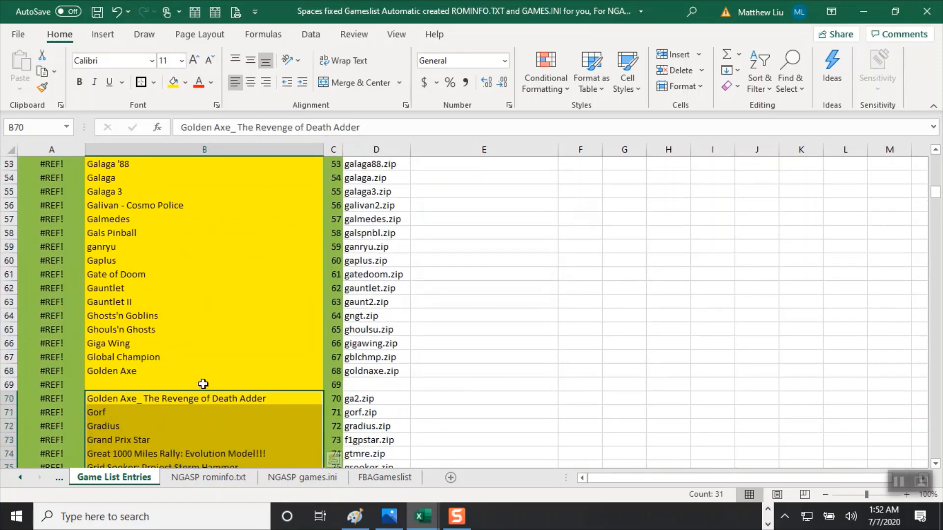
scroll(201, 383, "down", 2)
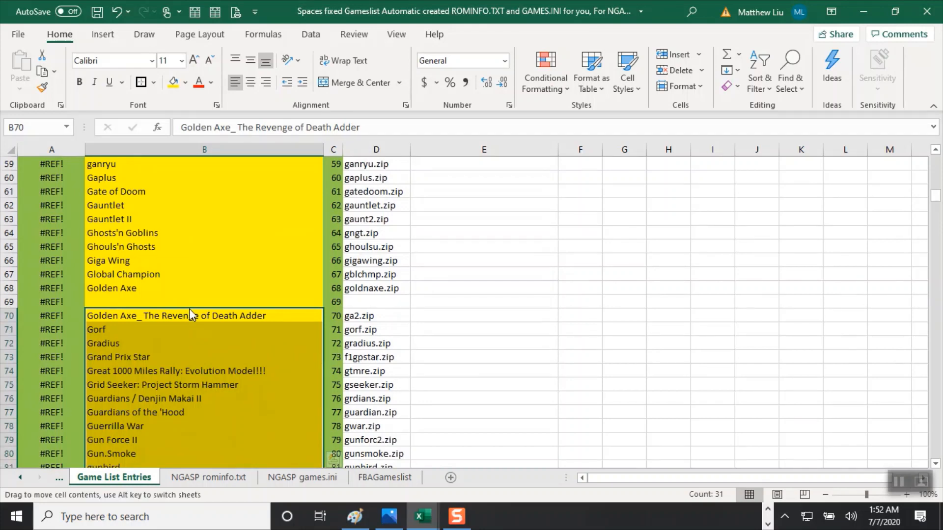
left_click_drag(190, 309, 193, 299)
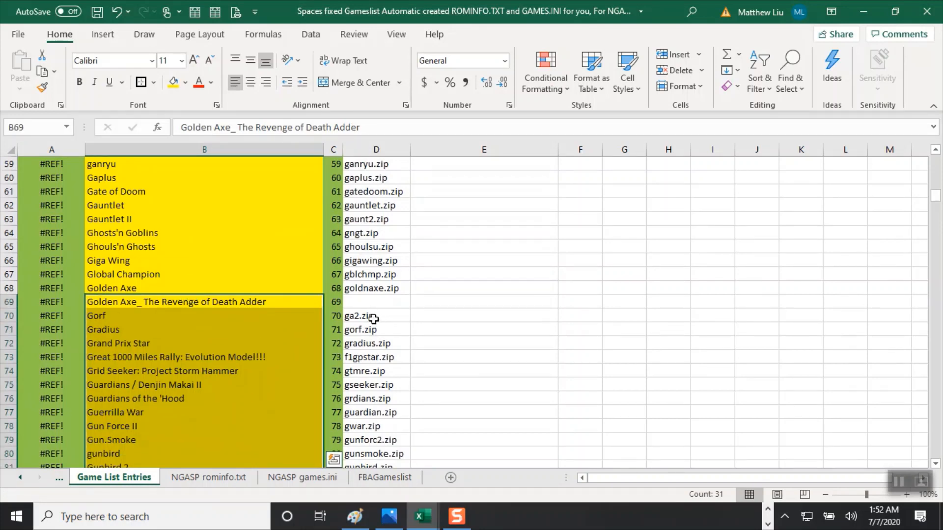
Move the file names from D70 downward up one row so ga2.zip through insectx.zip fill D69 onward.
left_click_drag(373, 319, 381, 452)
scroll(391, 399, "up", 4)
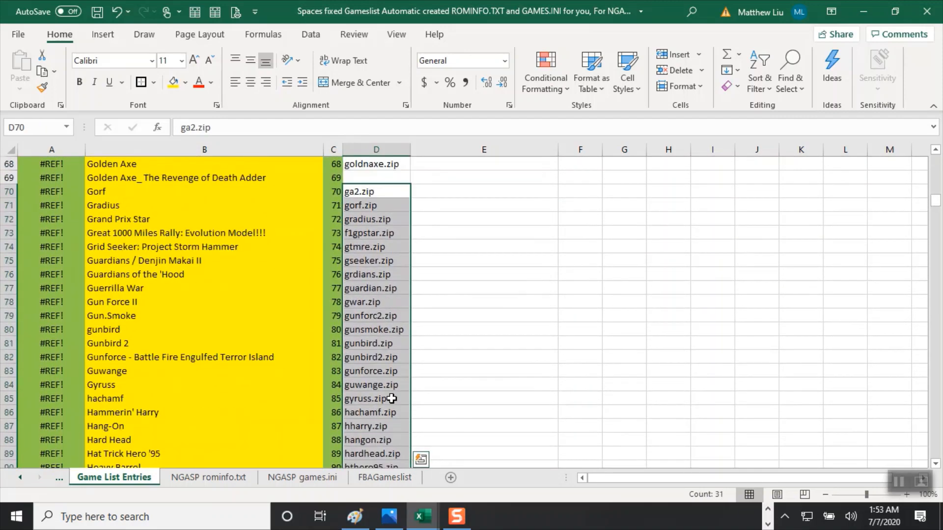
scroll(392, 398, "up", 7)
scroll(388, 399, "down", 4)
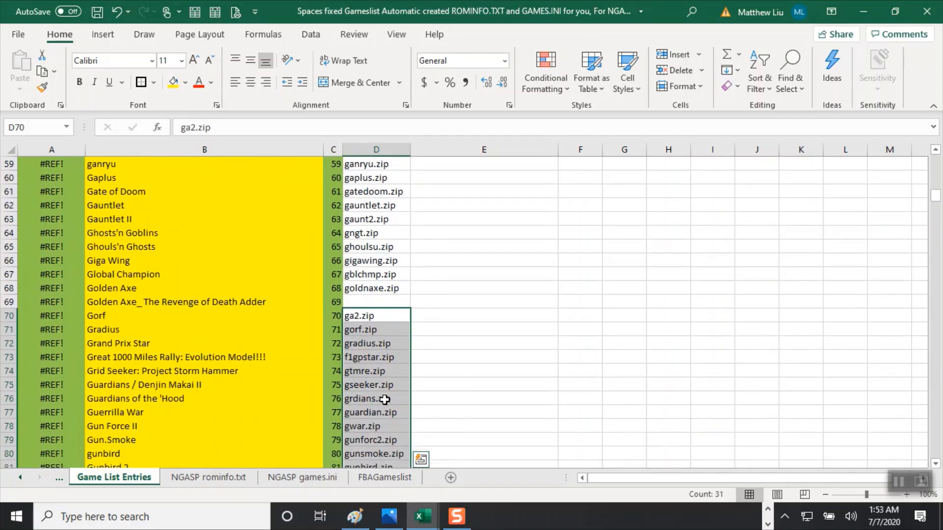
left_click_drag(377, 309, 377, 301)
scroll(384, 362, "down", 11)
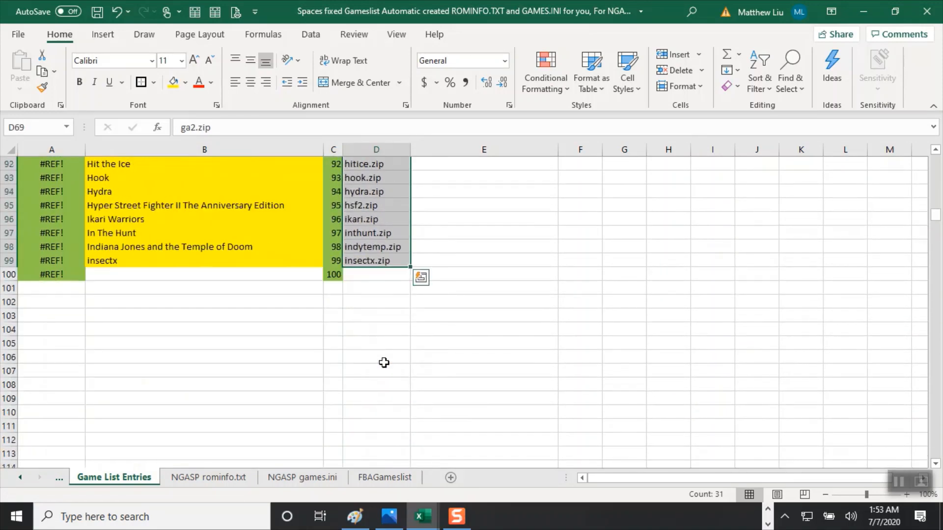
scroll(348, 313, "down", 20)
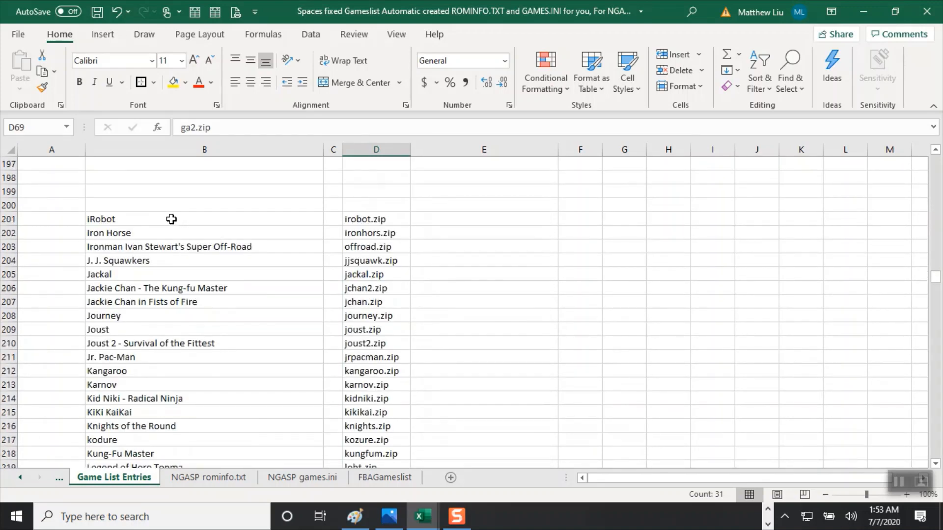
Cut irobot.zip from D201 and begin an entry in the empty cell D100.
left_click(364, 219)
right_click(363, 221)
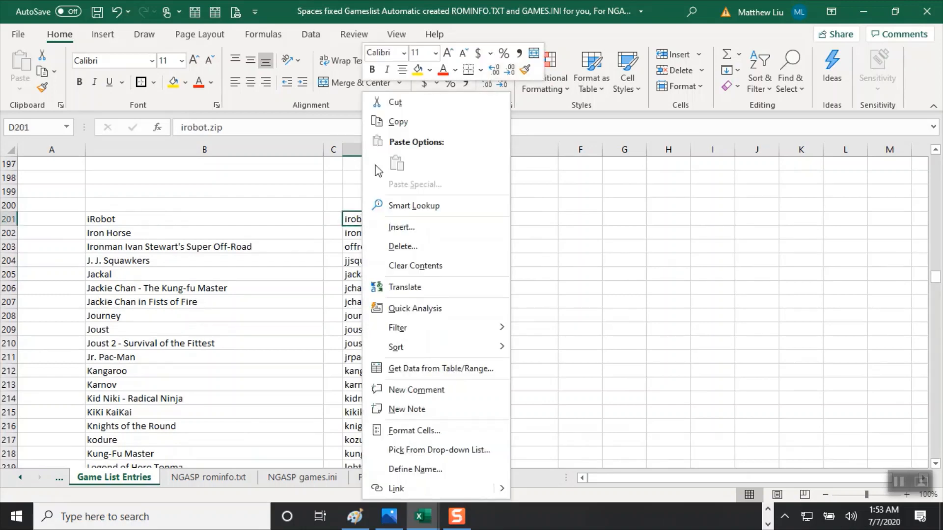
left_click(395, 101)
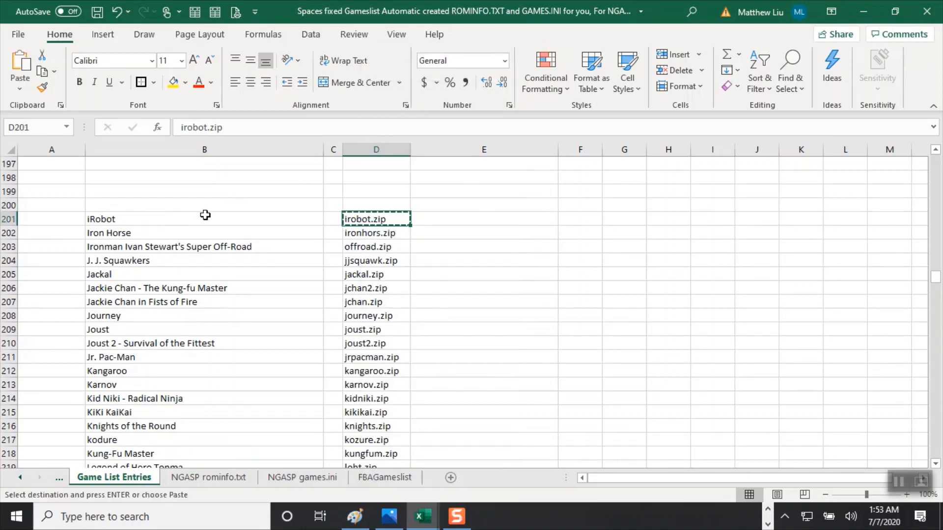
scroll(206, 210, "up", 20)
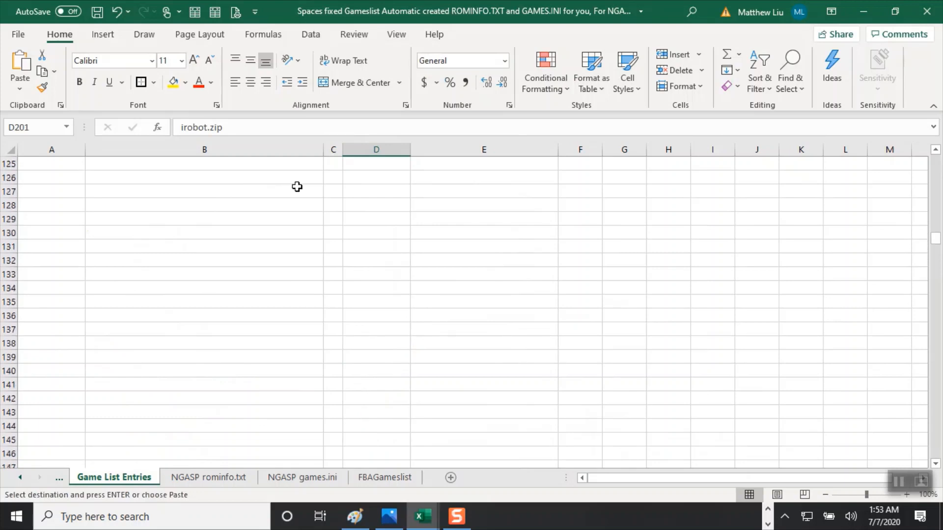
scroll(371, 190, "up", 11)
scroll(373, 199, "down", 7)
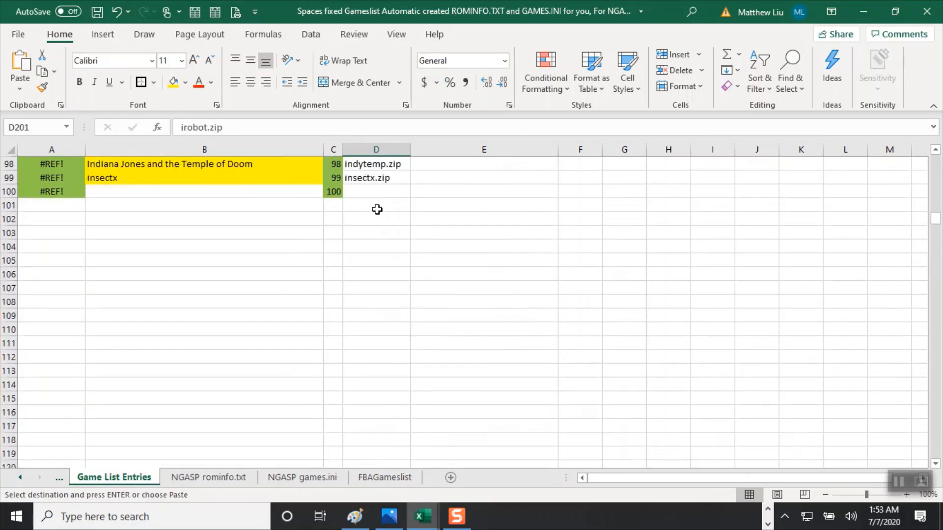
left_click(356, 191)
left_click(249, 125)
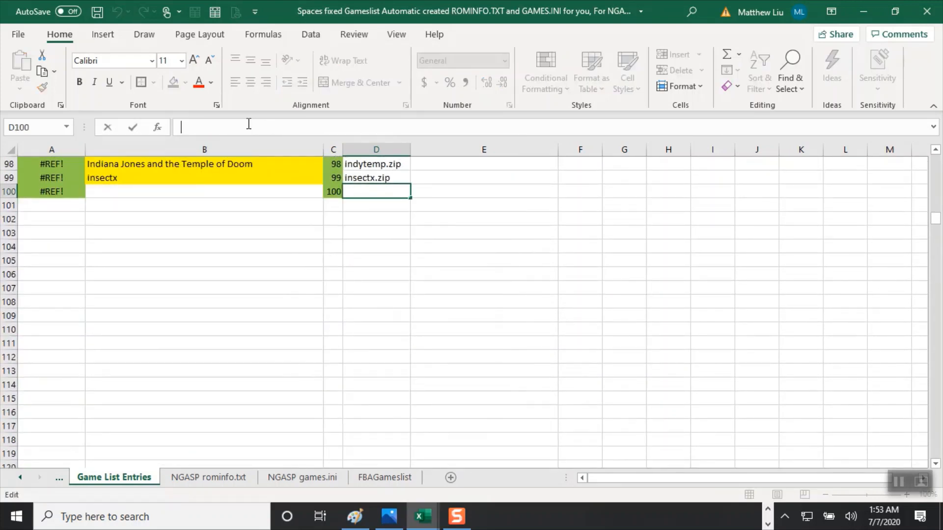
right_click(207, 128)
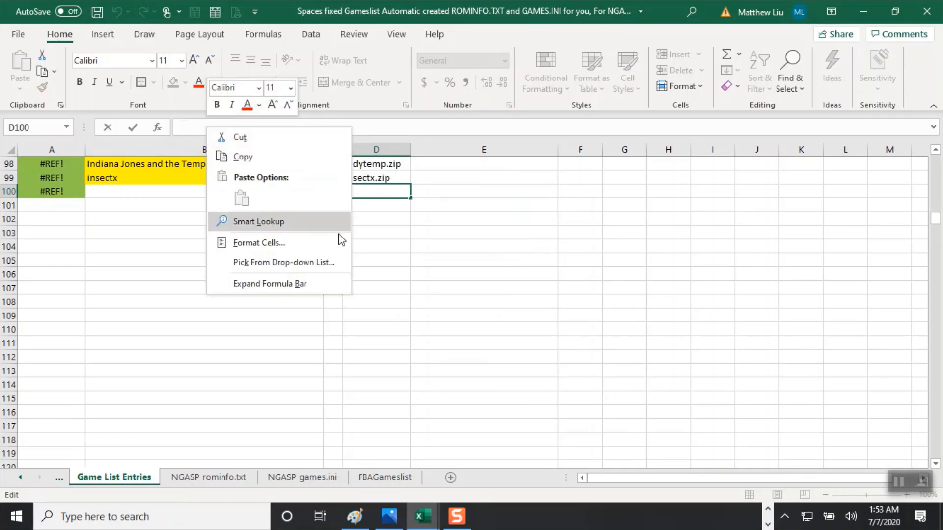
key("Escape")
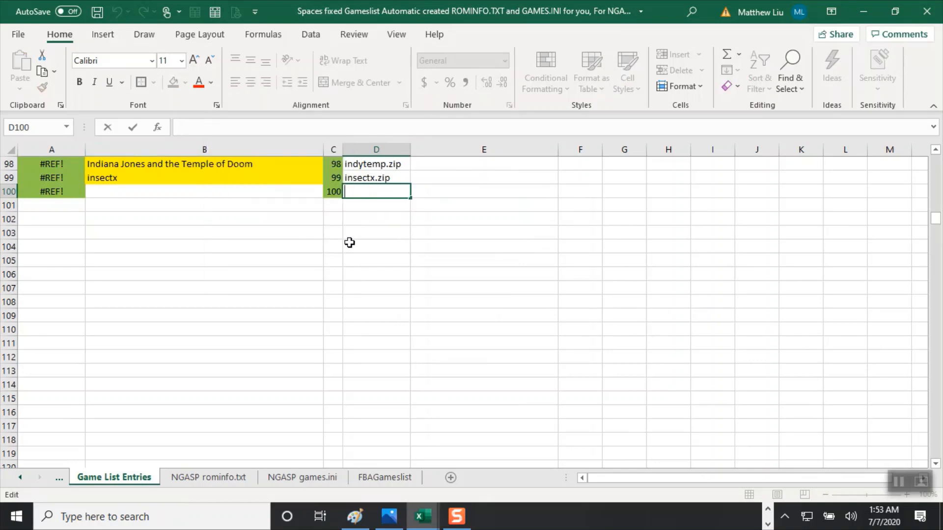
Select the iRobot batch B201:D505, through X Multiply / xmultipl.zip.
scroll(349, 243, "down", 20)
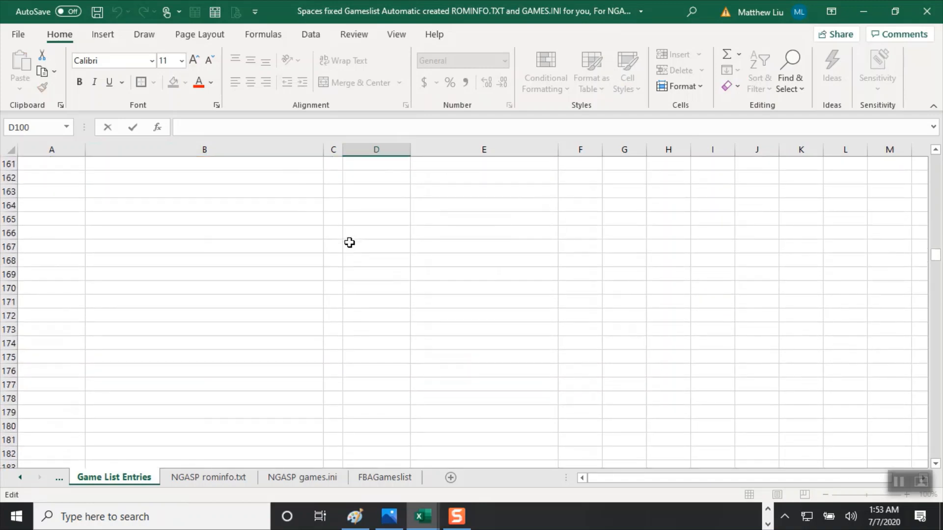
scroll(349, 242, "down", 6)
scroll(349, 242, "up", 5)
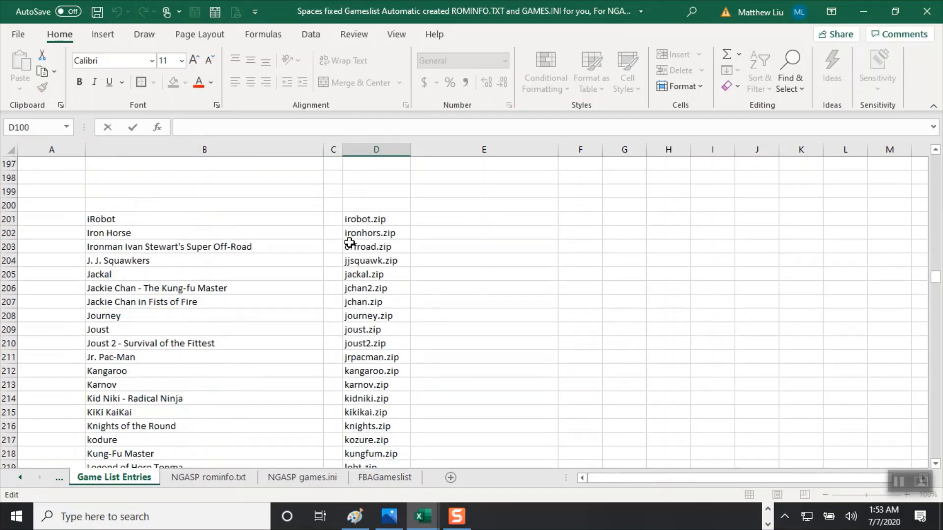
left_click_drag(113, 217, 379, 497)
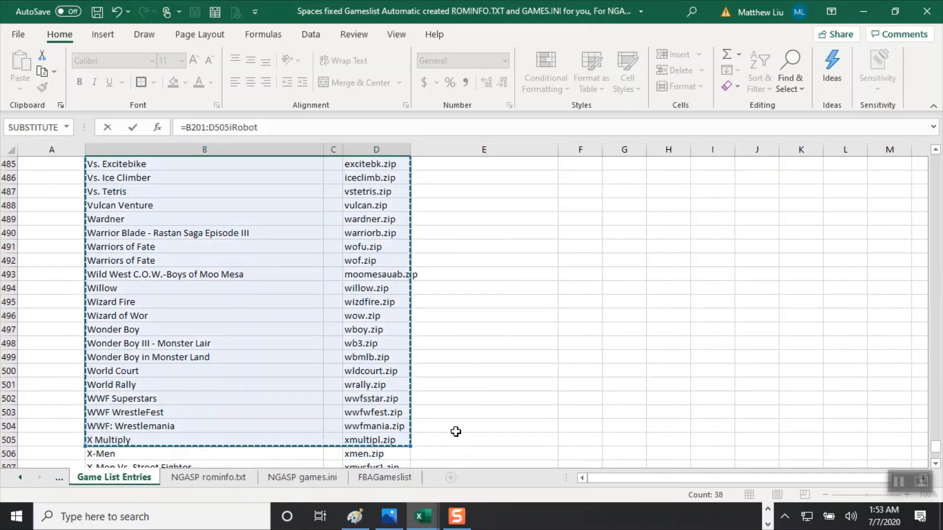
Cancel the unfinished entry in D100.
scroll(456, 432, "down", 5)
scroll(456, 432, "down", 2)
left_click(398, 413)
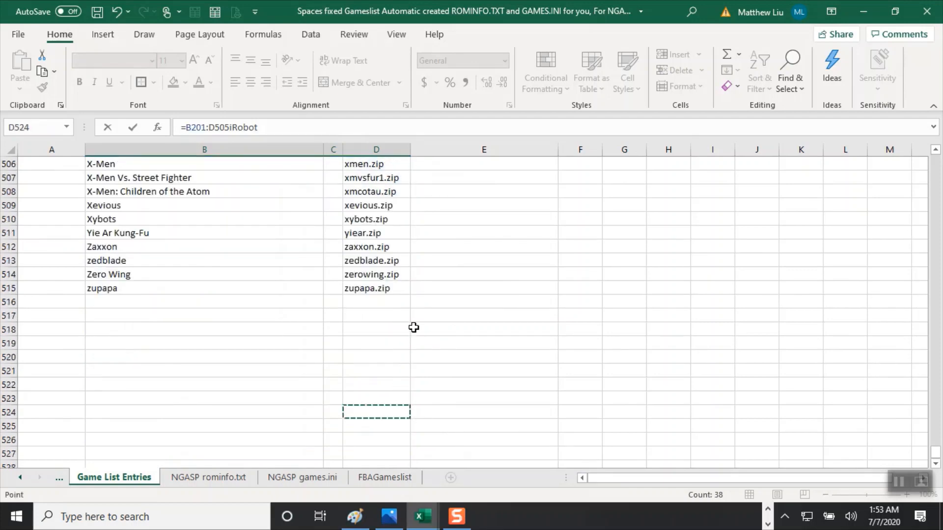
key("Escape")
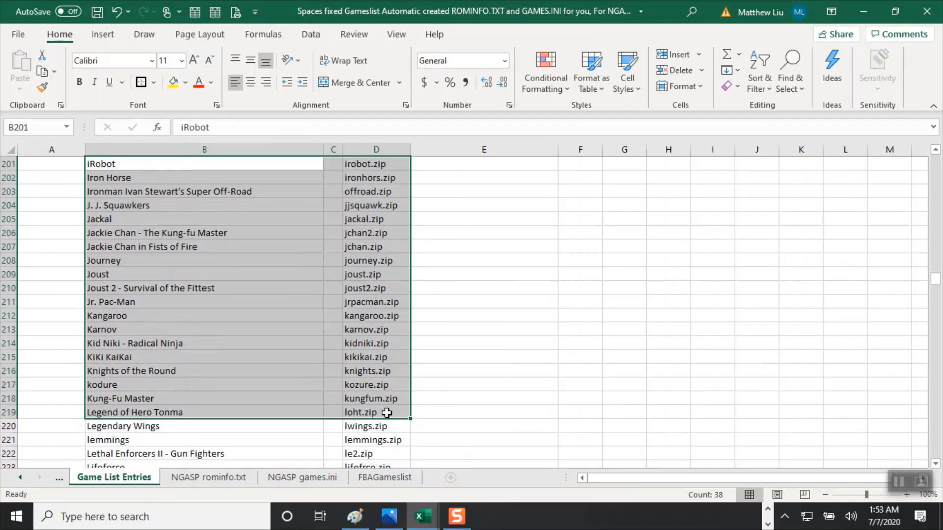
Select B201:D515 and drag it toward row 100, declining the replace-data prompt.
left_click_drag(387, 413, 346, 426)
scroll(347, 423, "down", 15)
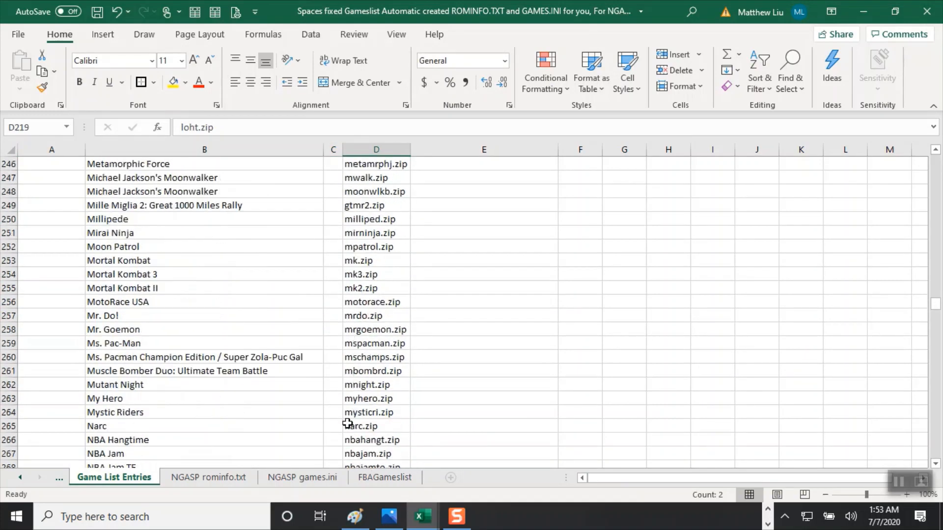
scroll(347, 423, "down", 20)
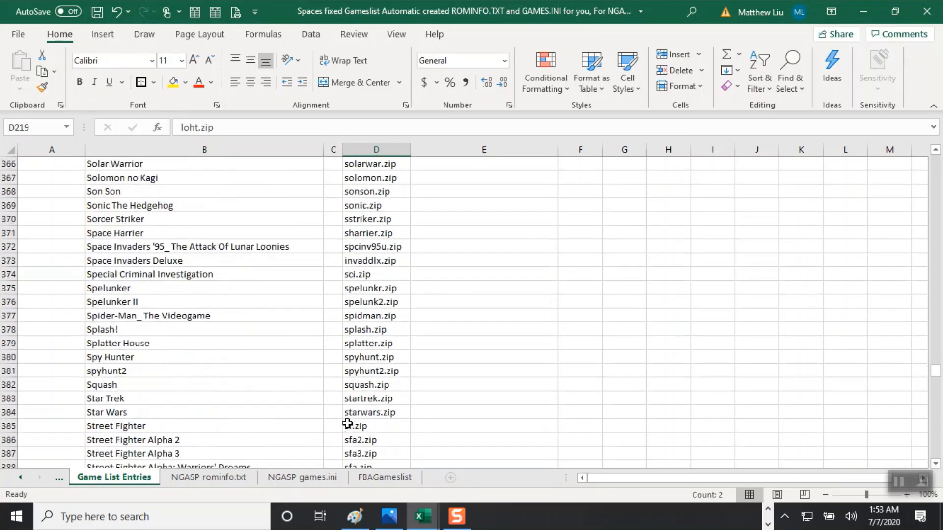
scroll(347, 424, "down", 20)
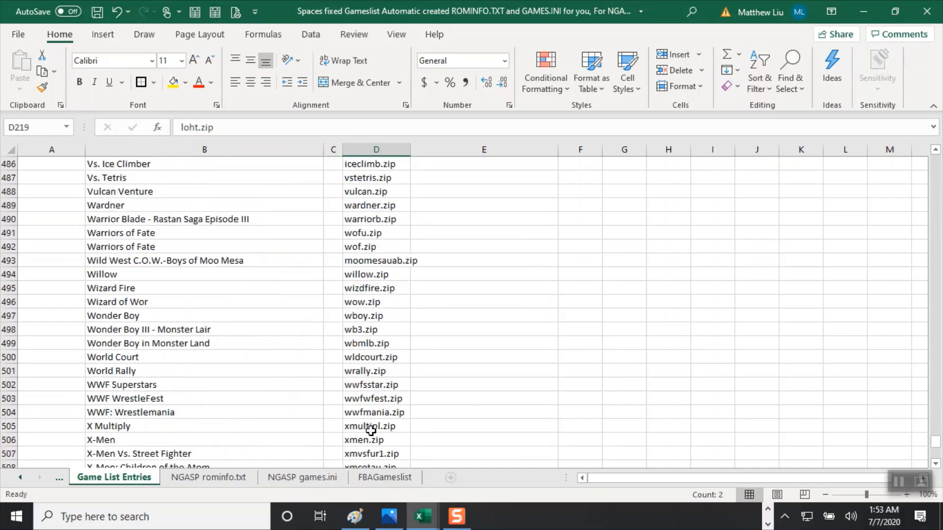
scroll(371, 431, "down", 5)
left_click_drag(406, 362, 248, 190)
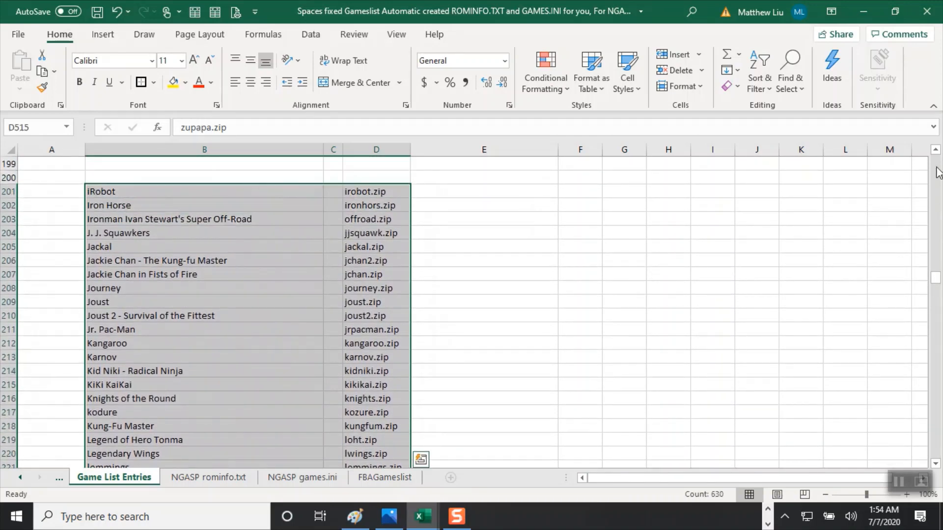
left_click(935, 151)
left_click(935, 151)
left_click(935, 151)
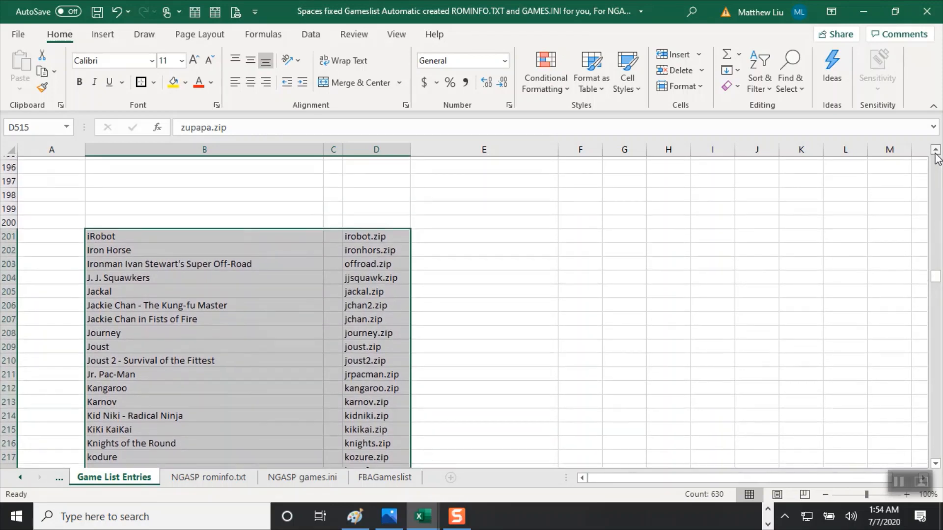
left_click(936, 151)
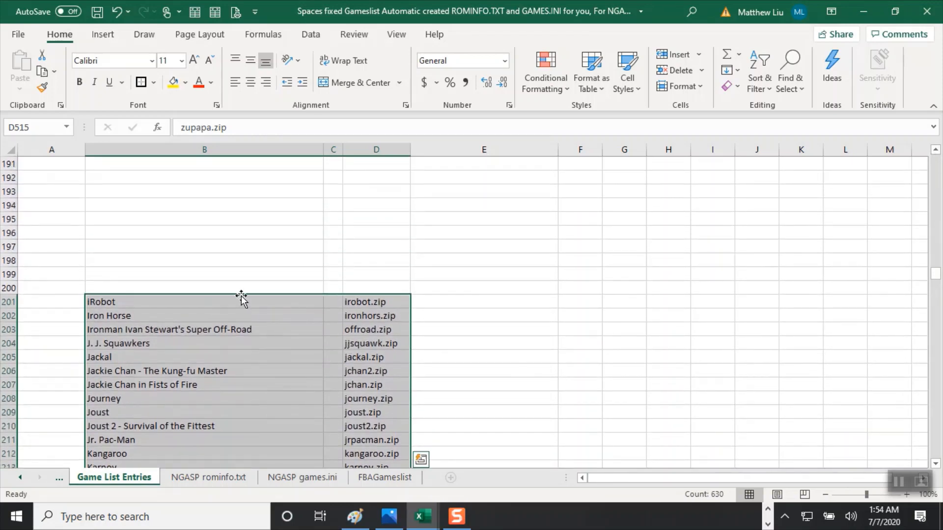
left_click_drag(241, 296, 278, 290)
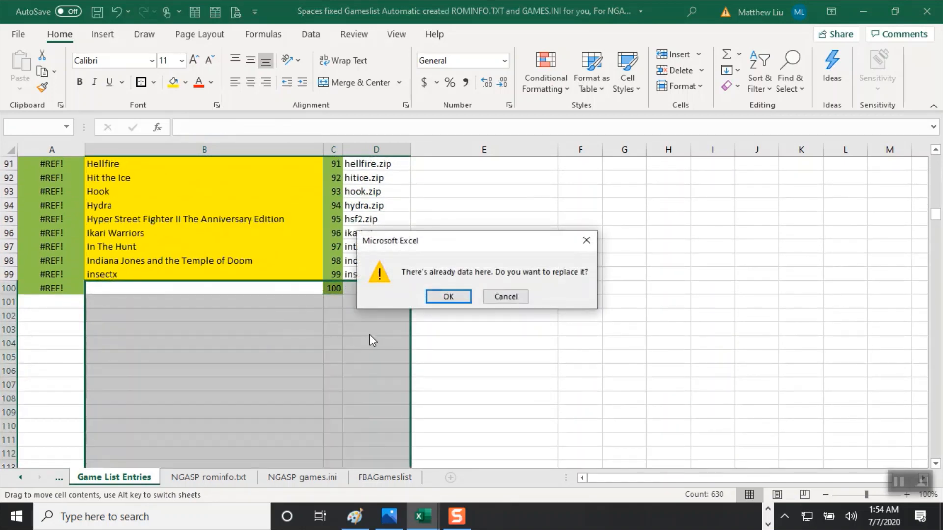
left_click(515, 297)
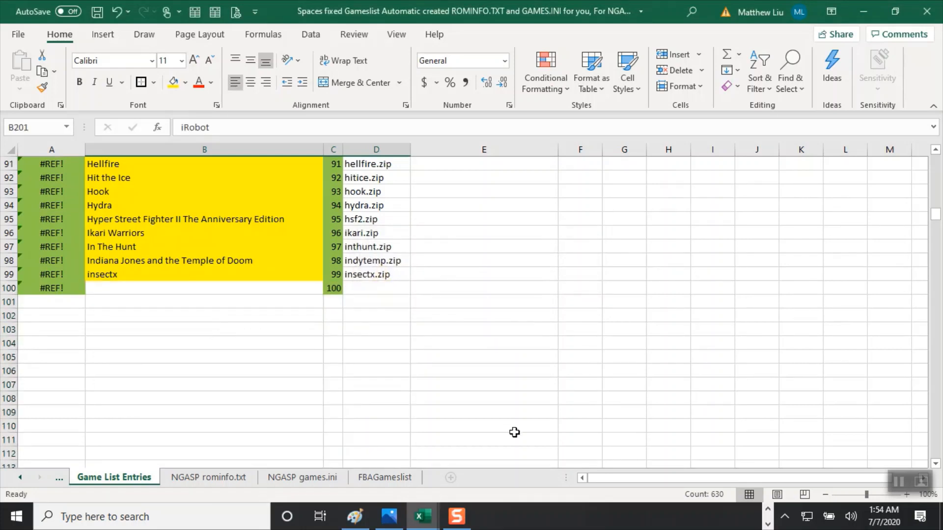
left_click(456, 524)
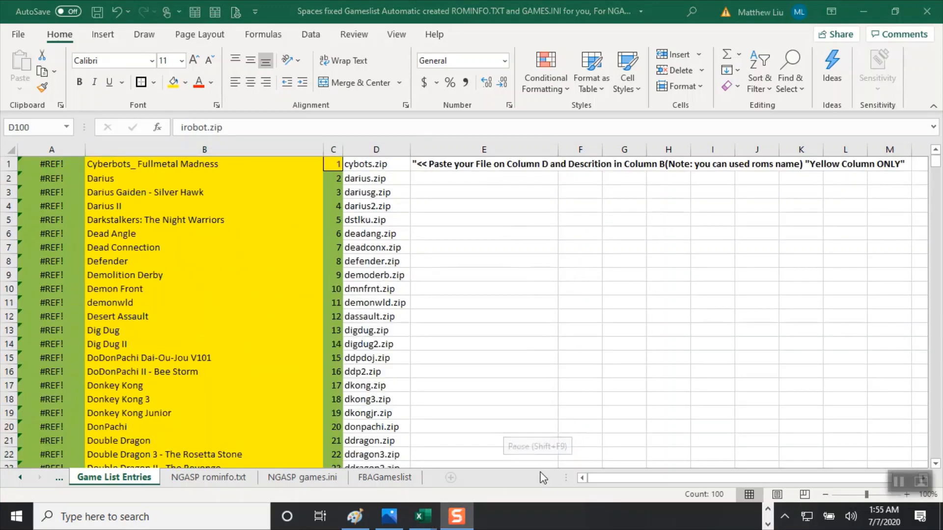
left_click(370, 166)
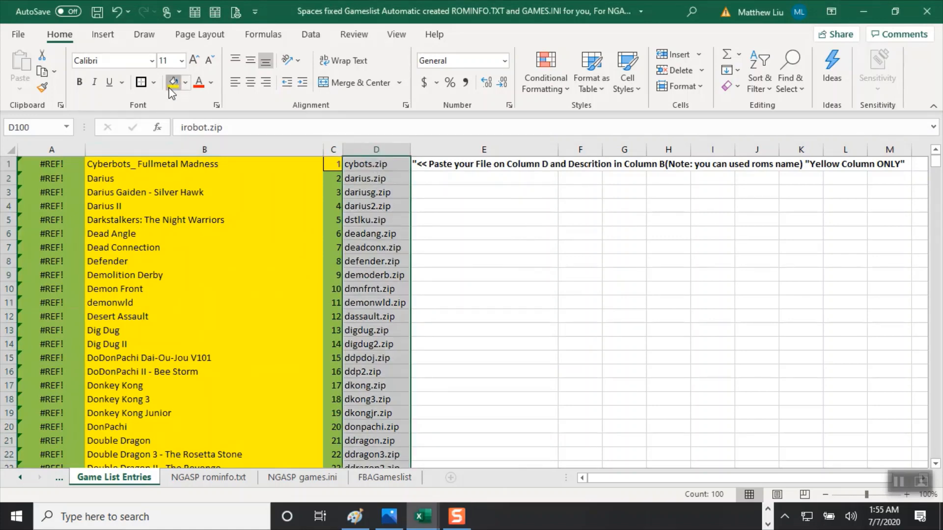
scroll(362, 238, "down", 20)
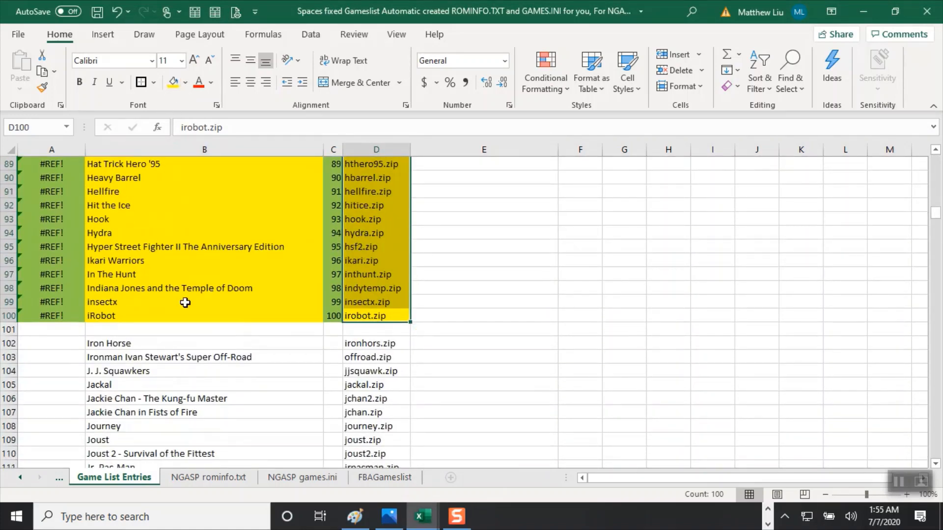
left_click(204, 285)
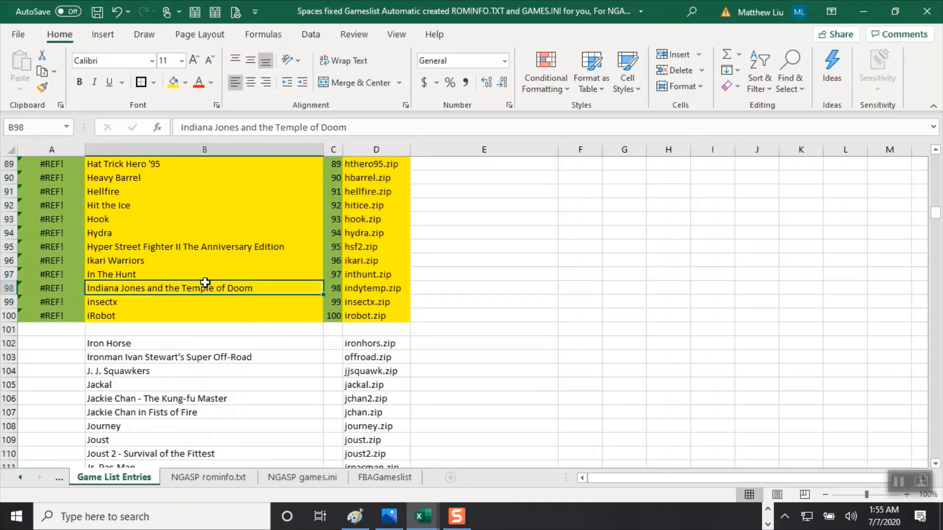
scroll(219, 280, "up", 11)
scroll(219, 279, "up", 18)
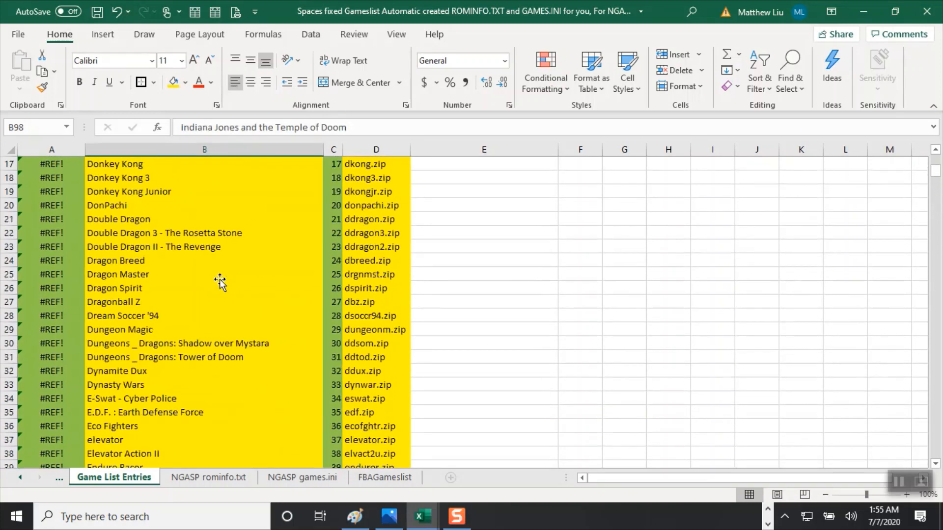
left_click(375, 166)
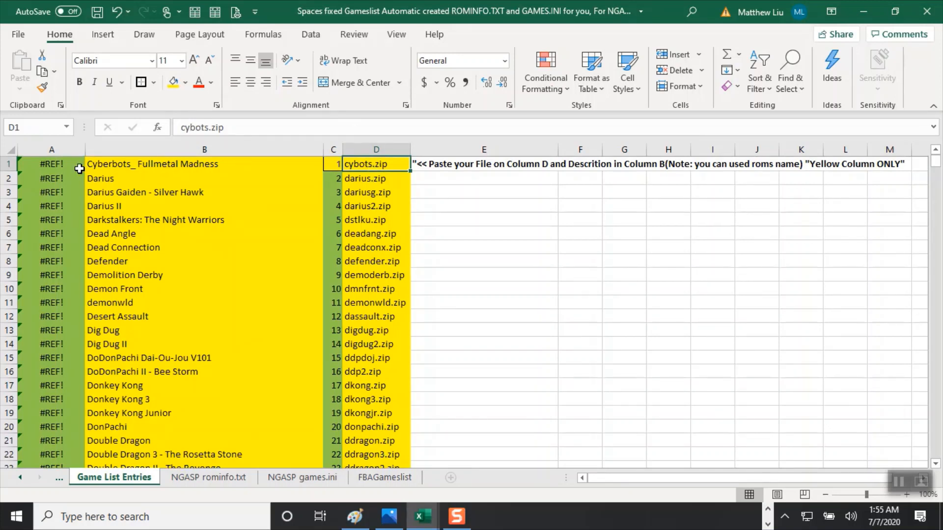
left_click(54, 164)
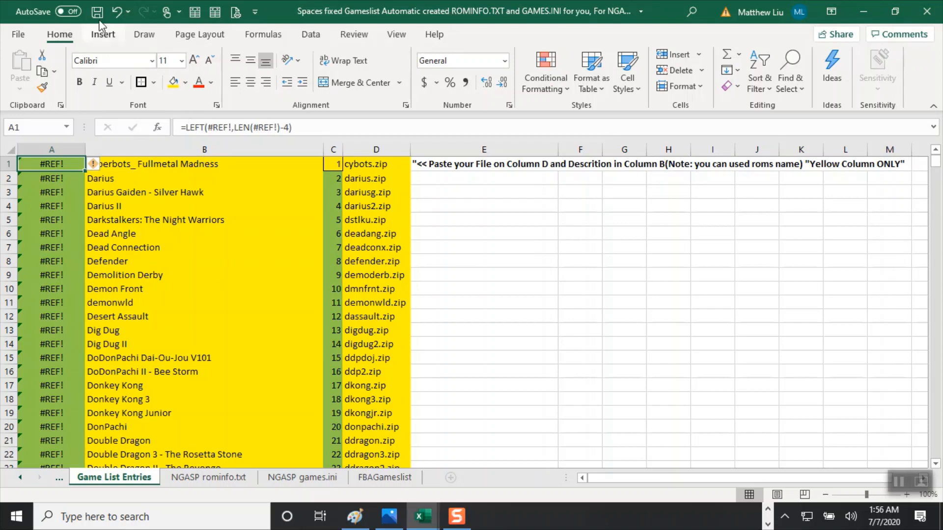
Undo the recent edits until the #REF! errors are gone and column D again starts at 88games.zip.
left_click(117, 13)
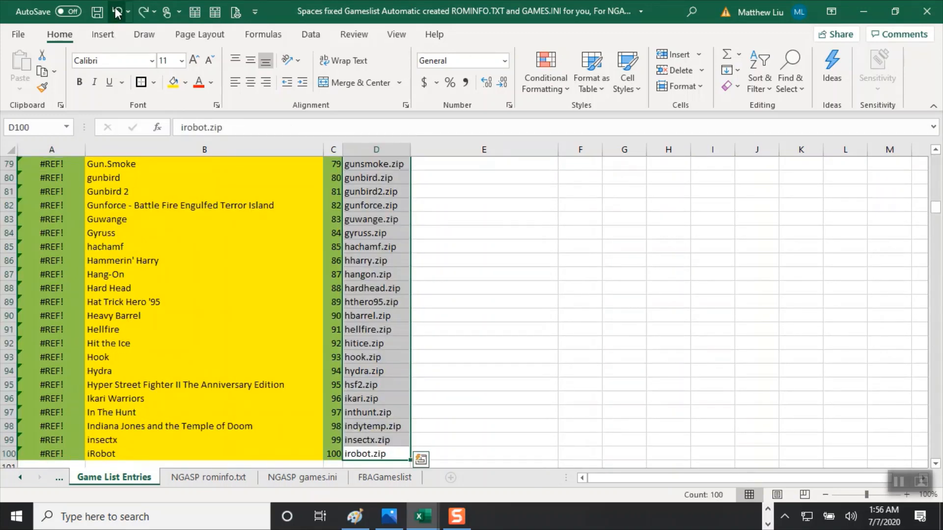
left_click(116, 13)
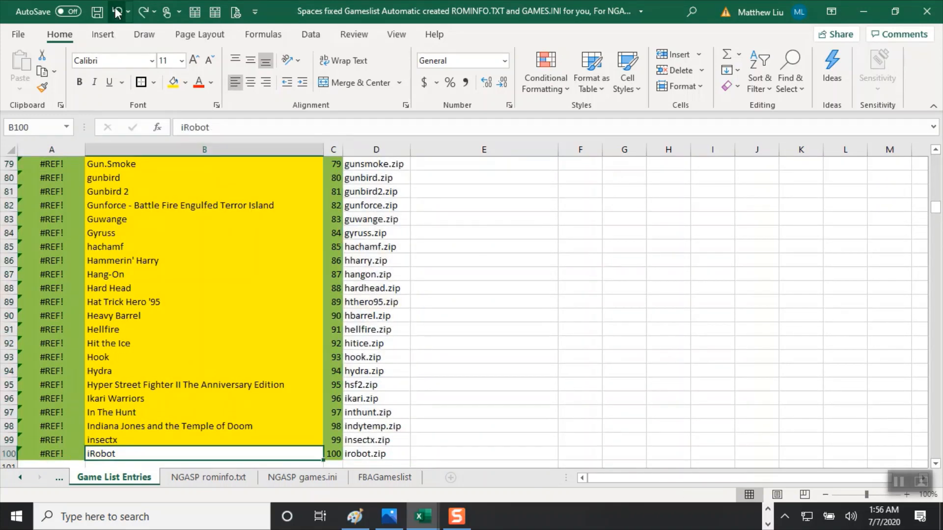
left_click(117, 13)
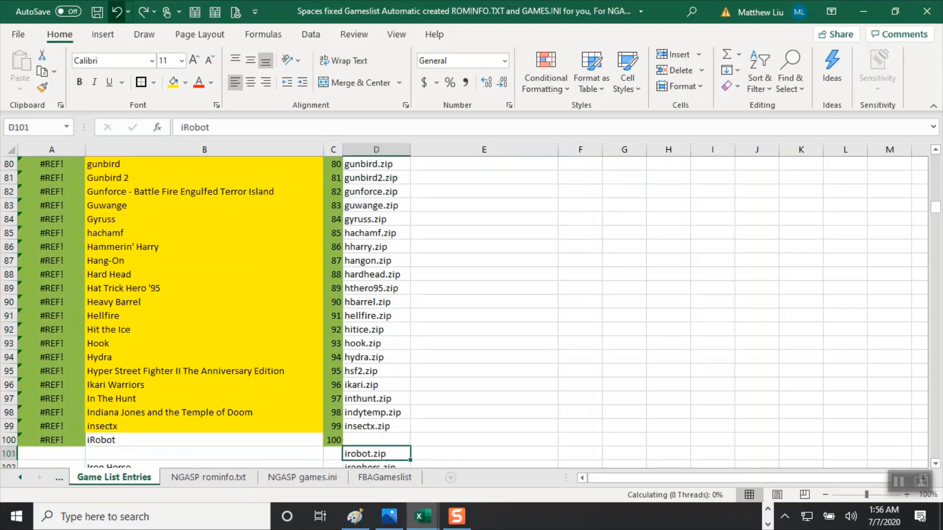
left_click(117, 13)
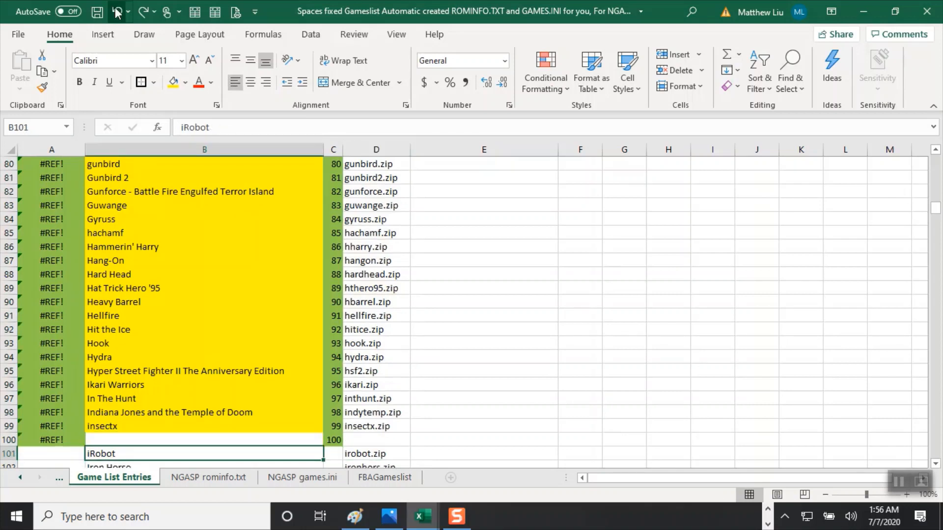
left_click(117, 14)
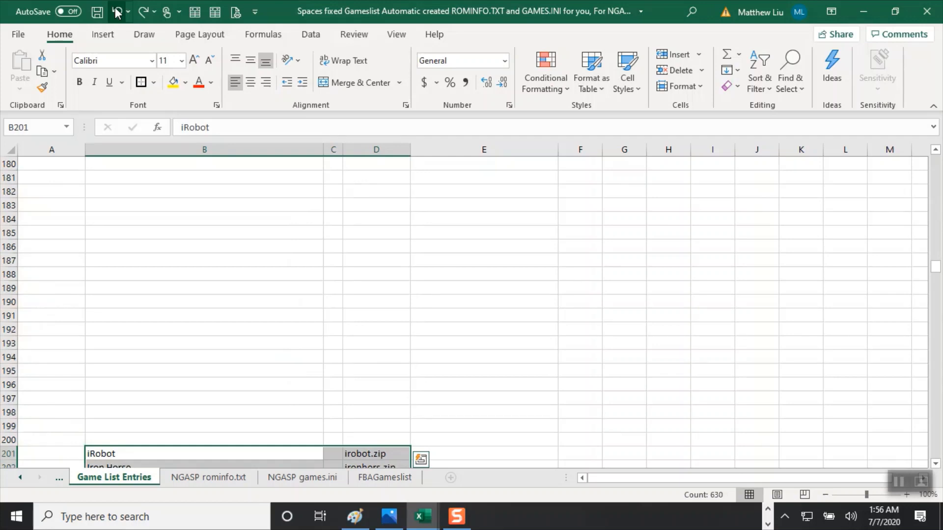
left_click(117, 13)
left_click(117, 13)
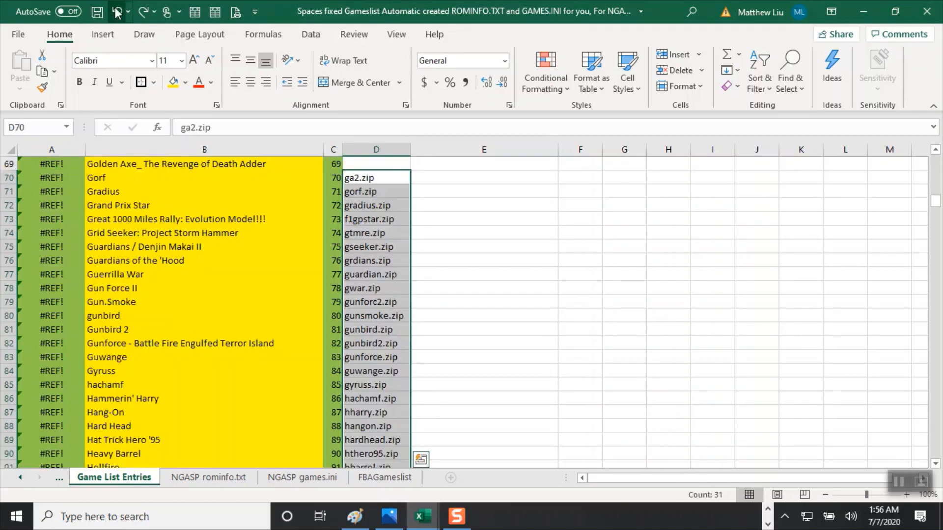
left_click(117, 13)
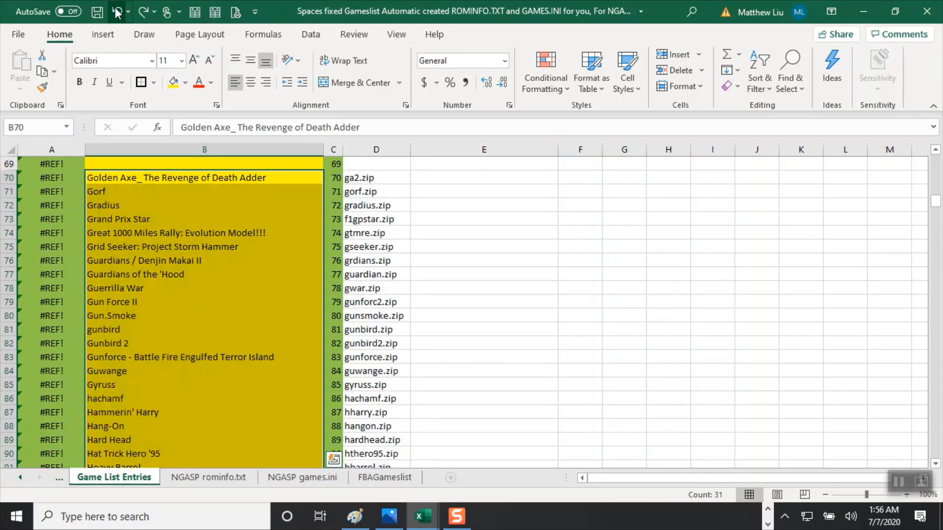
left_click(117, 13)
left_click(117, 13)
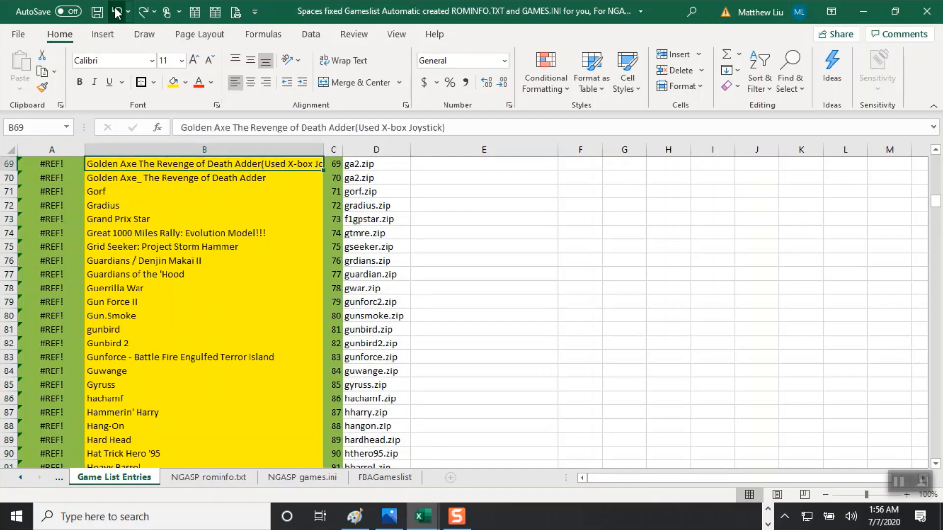
left_click(117, 13)
left_click(117, 14)
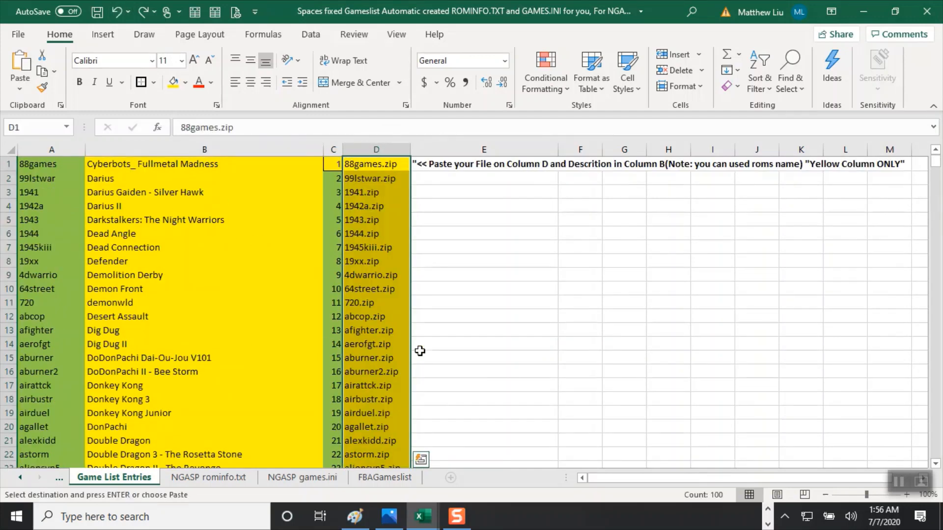
Undo the column B change to restore its original titles and yellow fill, checking rows 58–100.
scroll(420, 351, "down", 20)
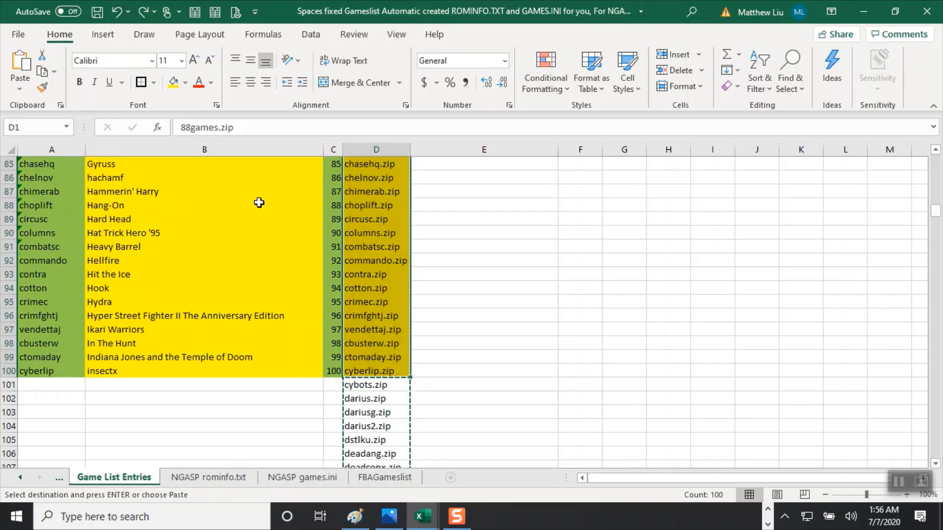
left_click(117, 13)
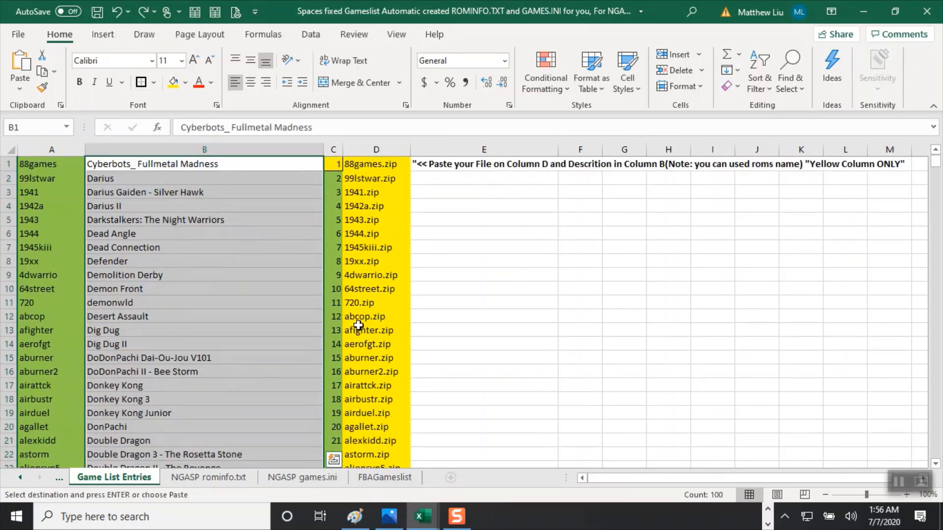
scroll(358, 325, "down", 3)
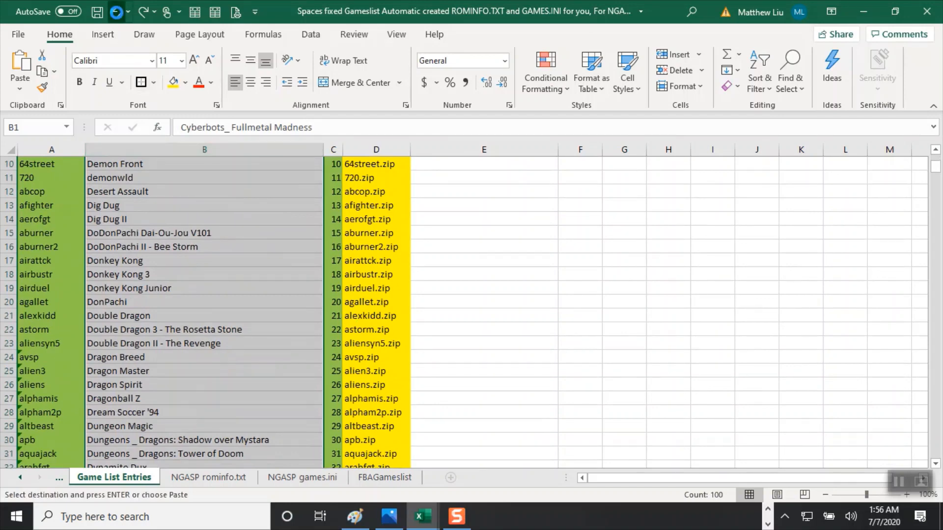
left_click(116, 12)
scroll(427, 312, "down", 19)
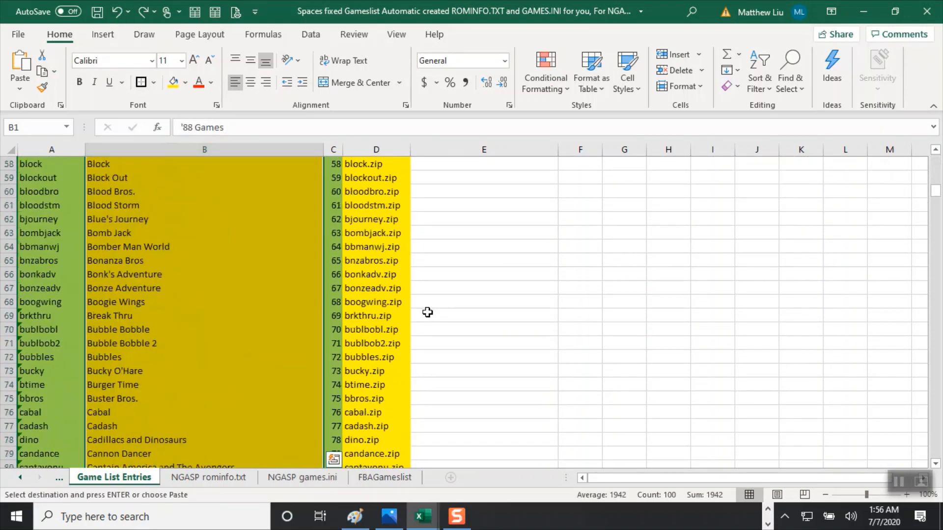
scroll(427, 312, "down", 14)
scroll(427, 312, "up", 2)
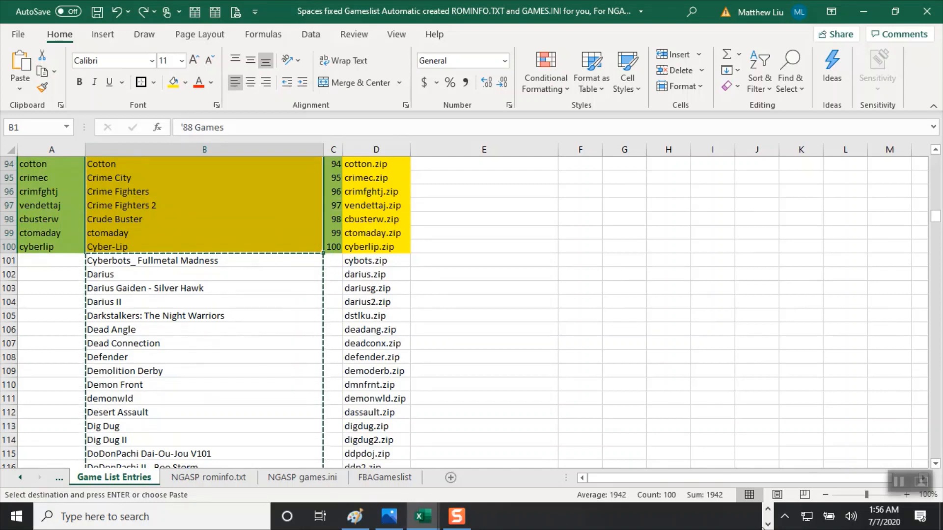
Bring up the taskbar previews of the running Notepad++ windows.
left_click(769, 525)
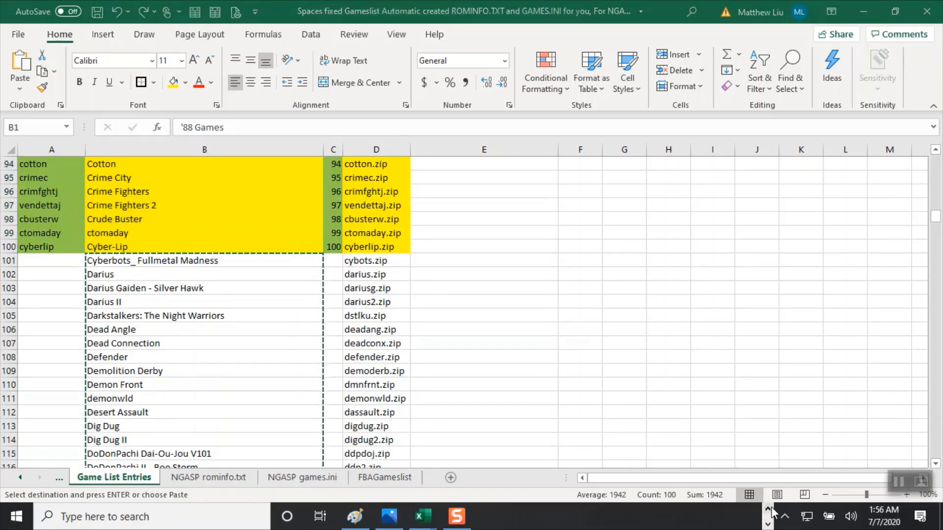
left_click(768, 509)
mouse_move(751, 520)
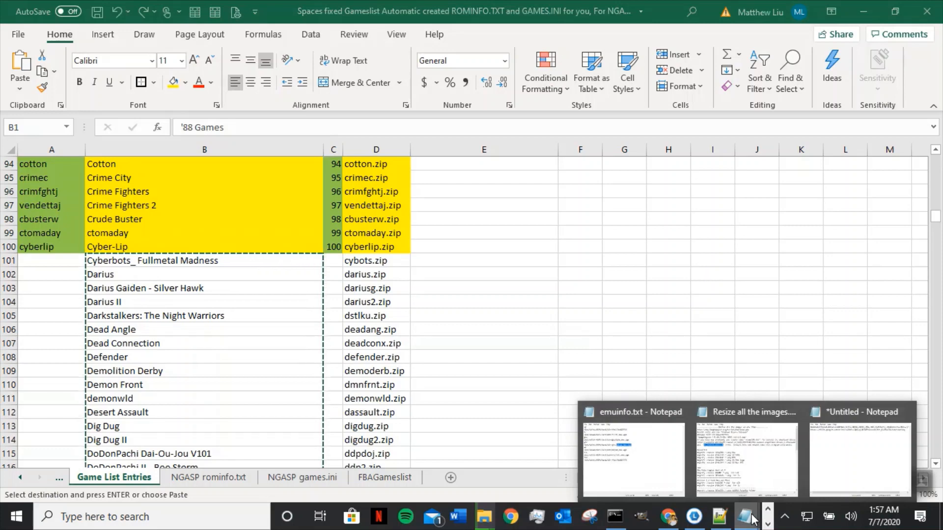
Bring Notepad++ forward and save rominfo.txt.
left_click(719, 520)
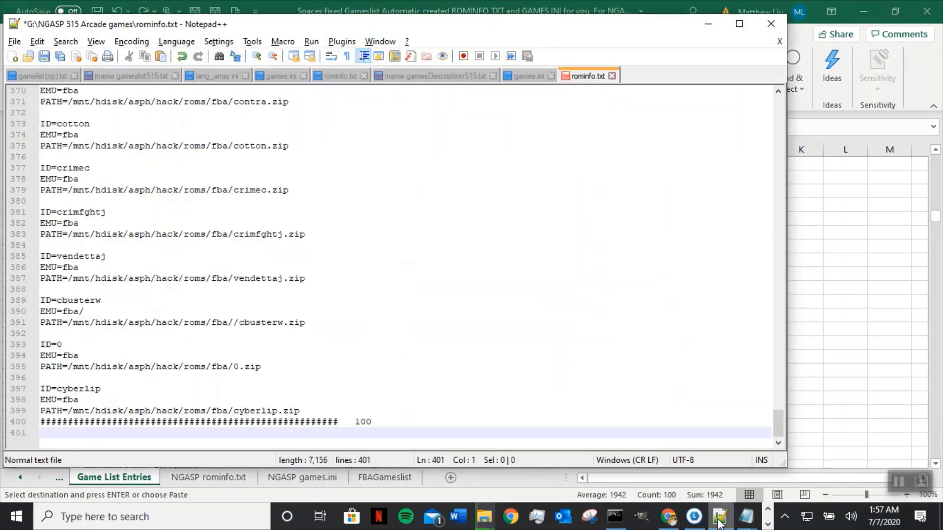
left_click(348, 253)
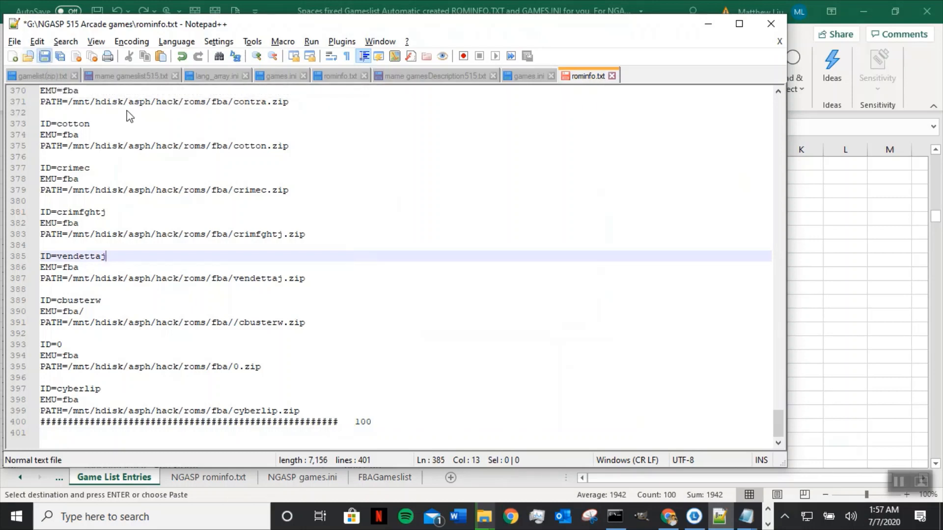
key("ctrl+s")
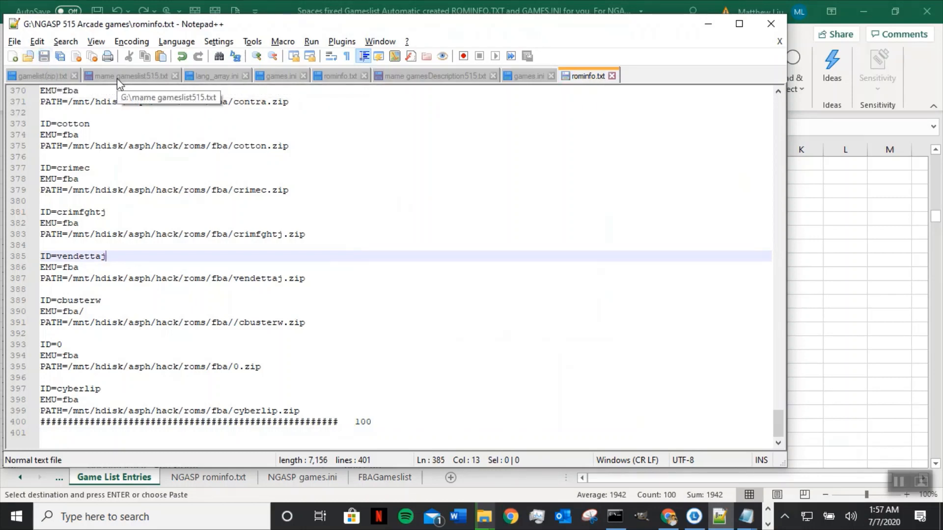
In mame gameslist515.txt, select the zip names starting at line 101, cybots.zip.
left_click(117, 79)
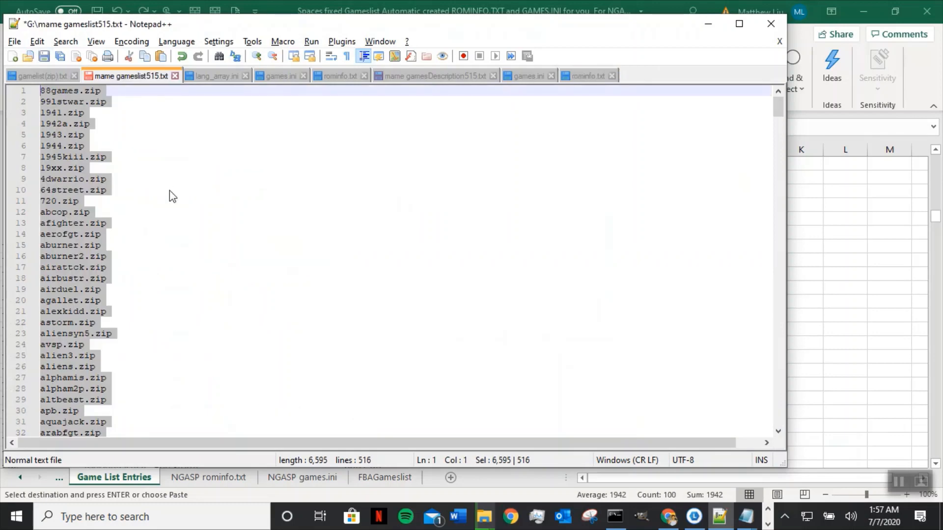
scroll(162, 246, "down", 15)
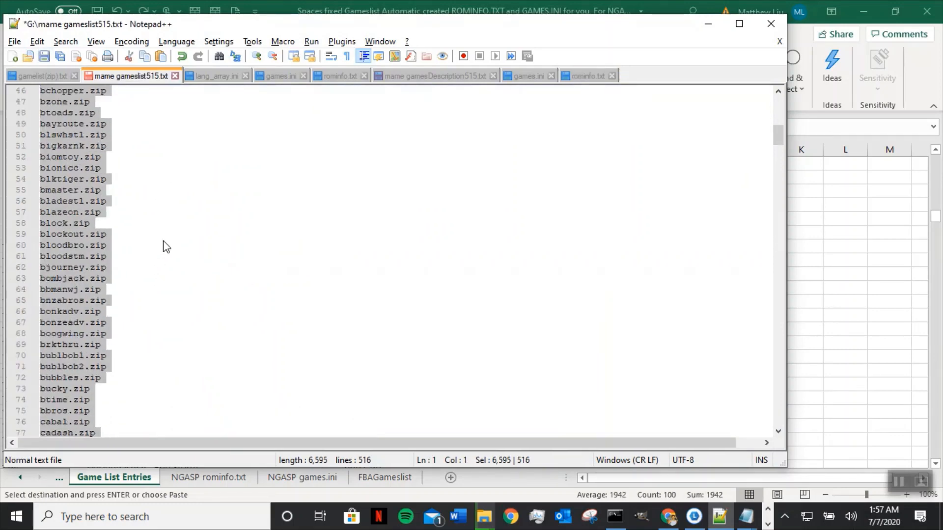
scroll(163, 242, "down", 13)
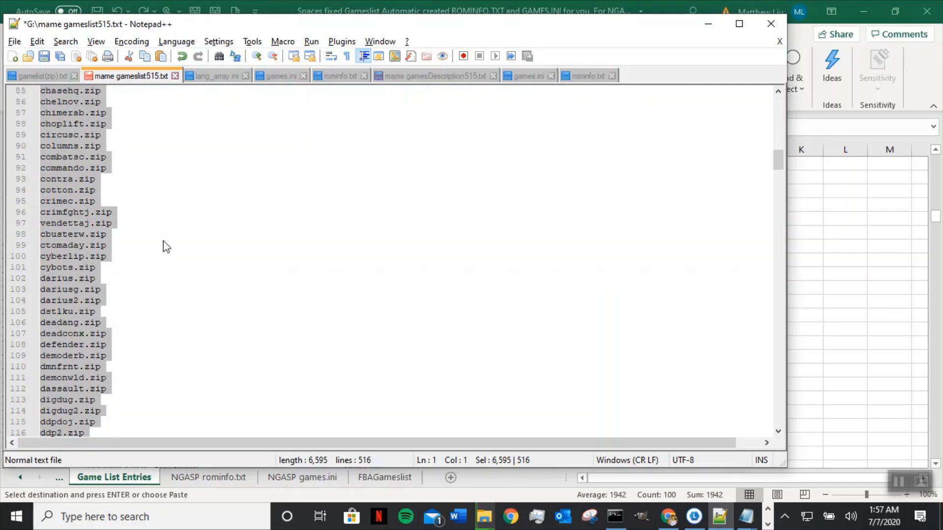
scroll(167, 247, "down", 3)
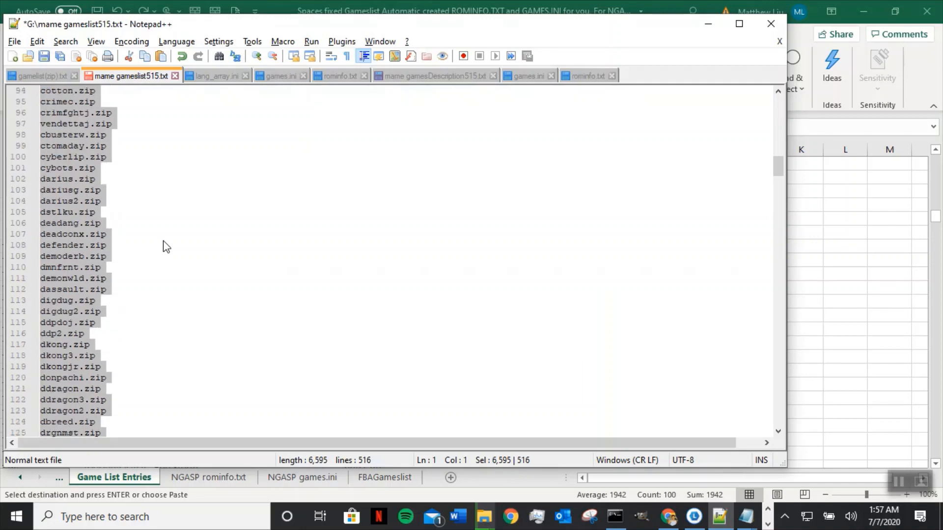
left_click(62, 168)
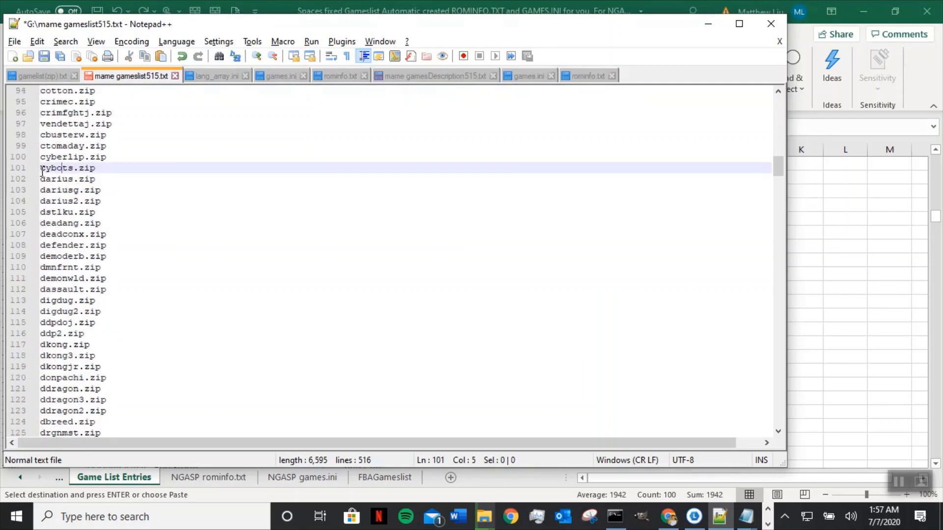
left_click_drag(41, 172, 106, 171)
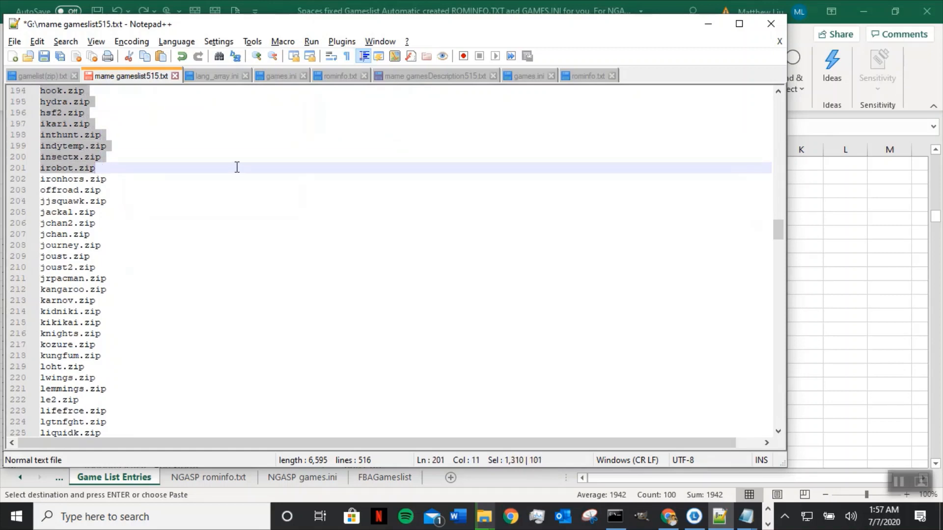
Copy the selected zip names and delete the stray path text and empty line at line 169.
right_click(70, 130)
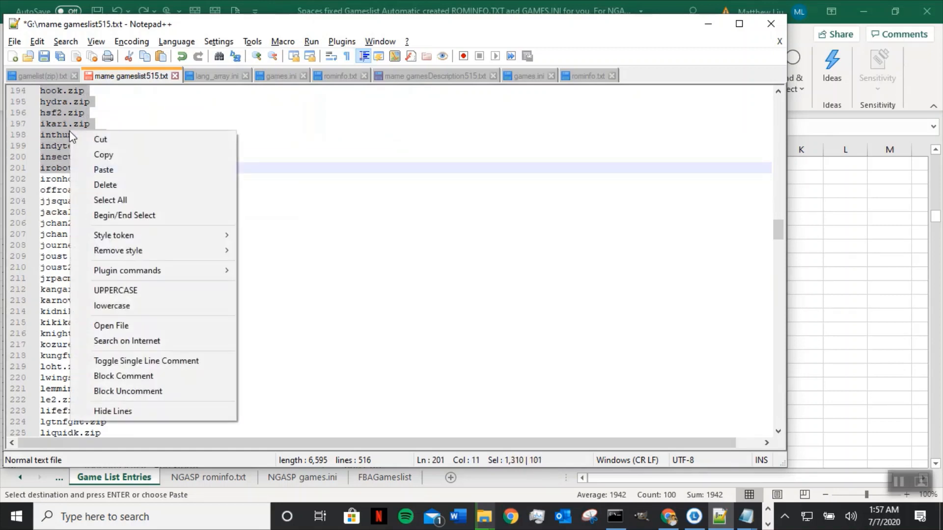
left_click(103, 155)
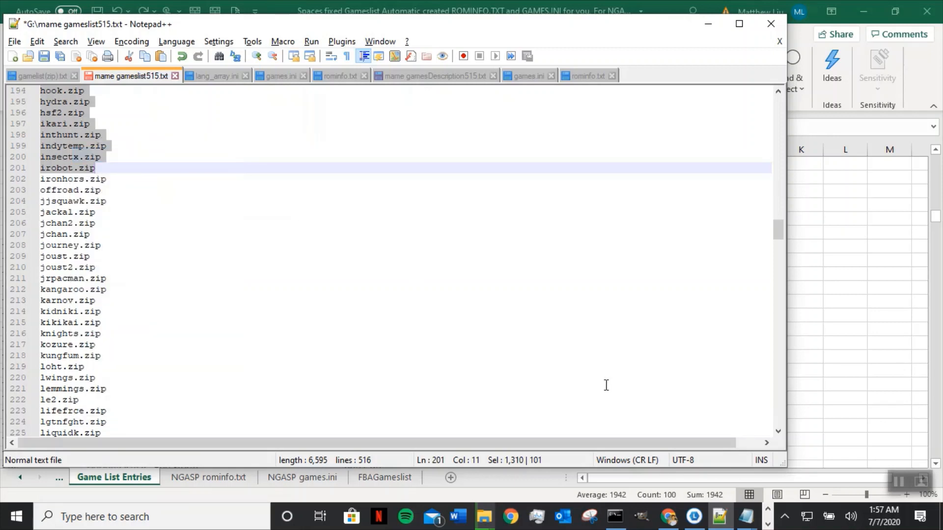
scroll(411, 291, "up", 16)
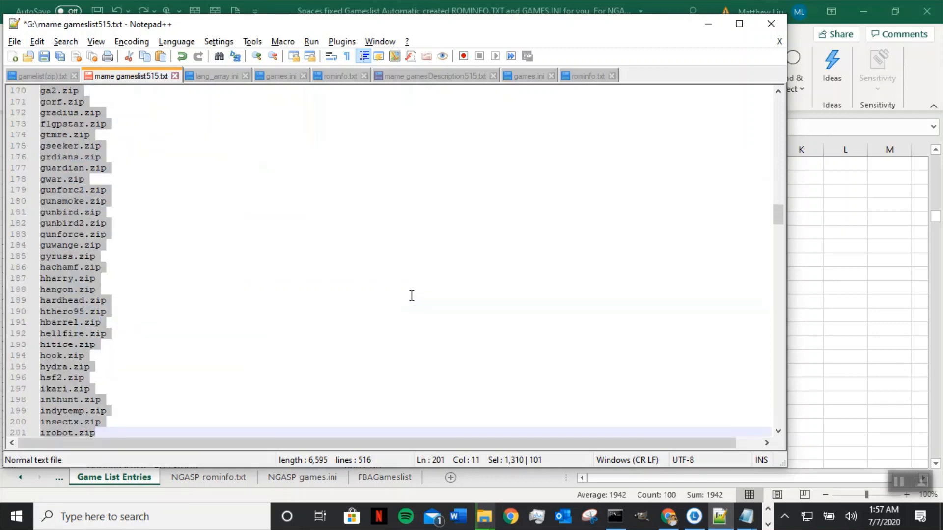
left_click(347, 362)
left_click_drag(294, 345, 13, 344)
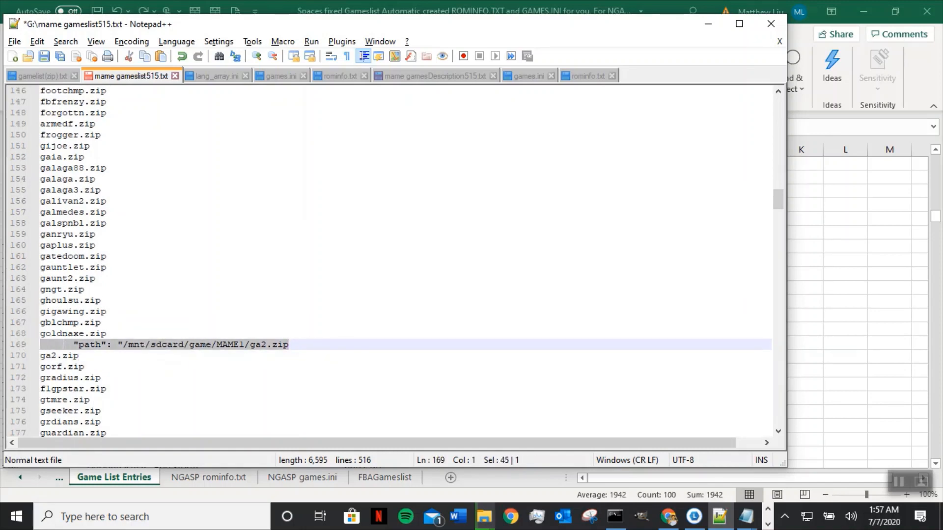
key("Delete")
key("BackSpace")
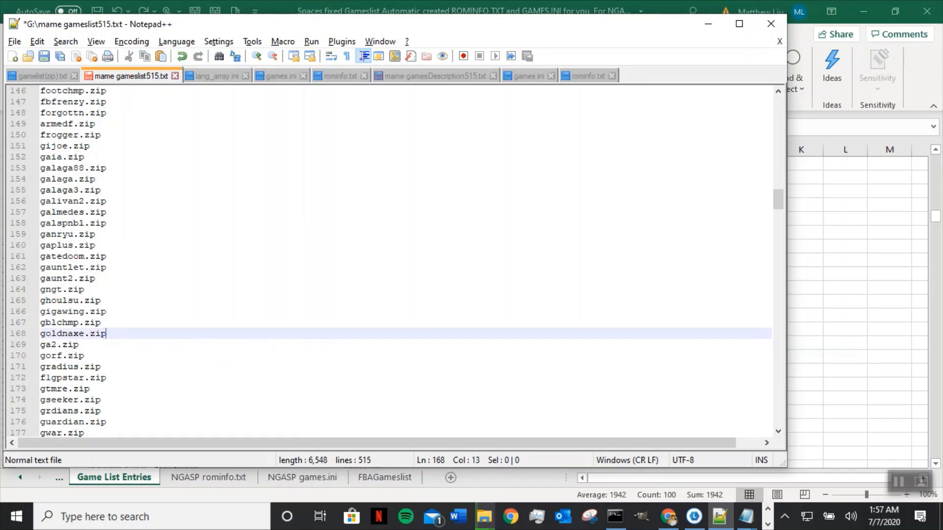
Copy lines 101–200 of the zip list, cybots.zip through irobot.zip.
scroll(60, 245, "up", 20)
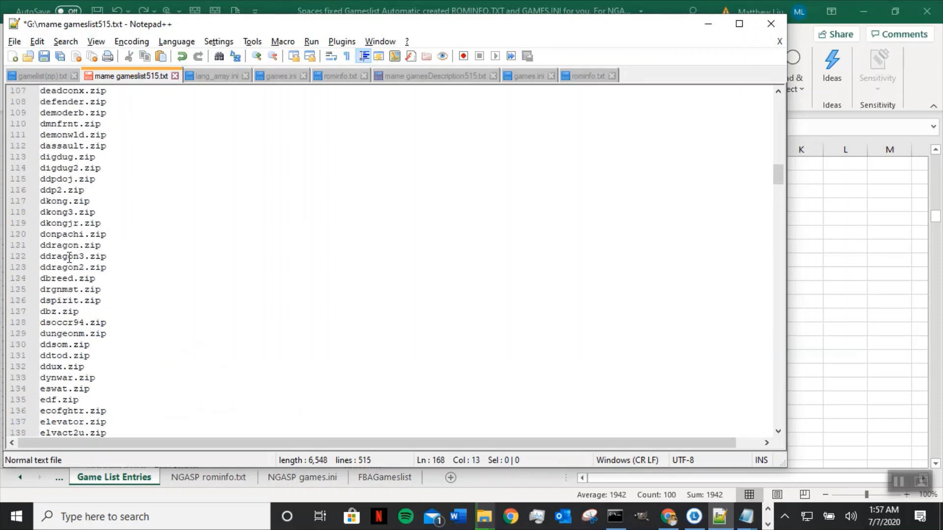
scroll(69, 256, "up", 11)
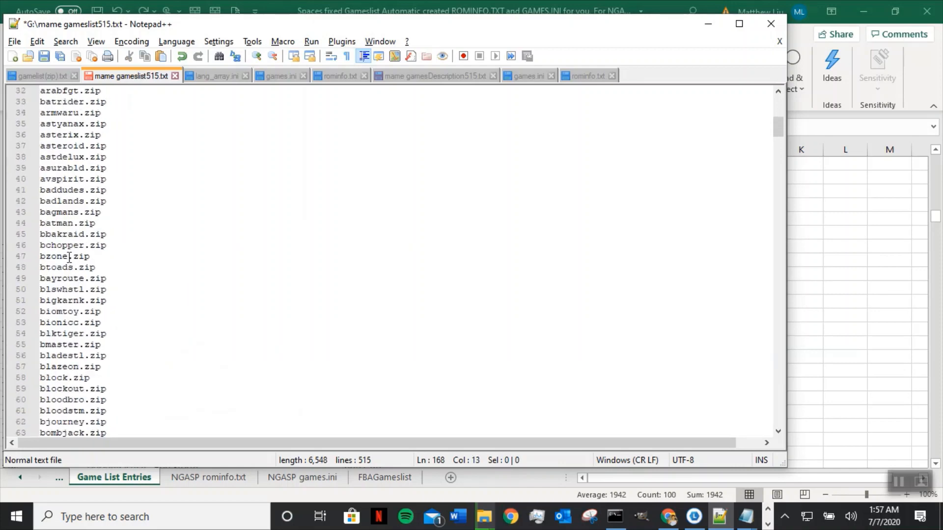
scroll(70, 256, "down", 15)
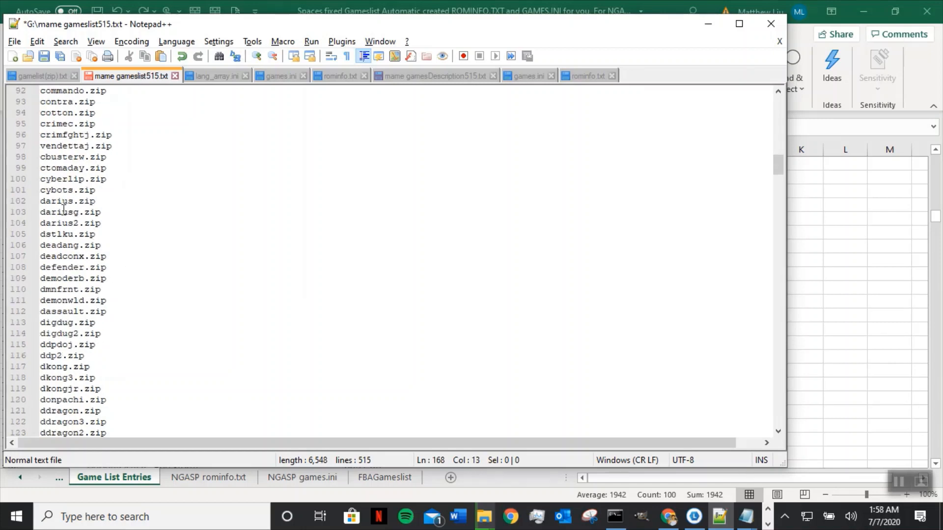
left_click(42, 190)
left_click_drag(41, 190, 99, 136)
right_click(70, 121)
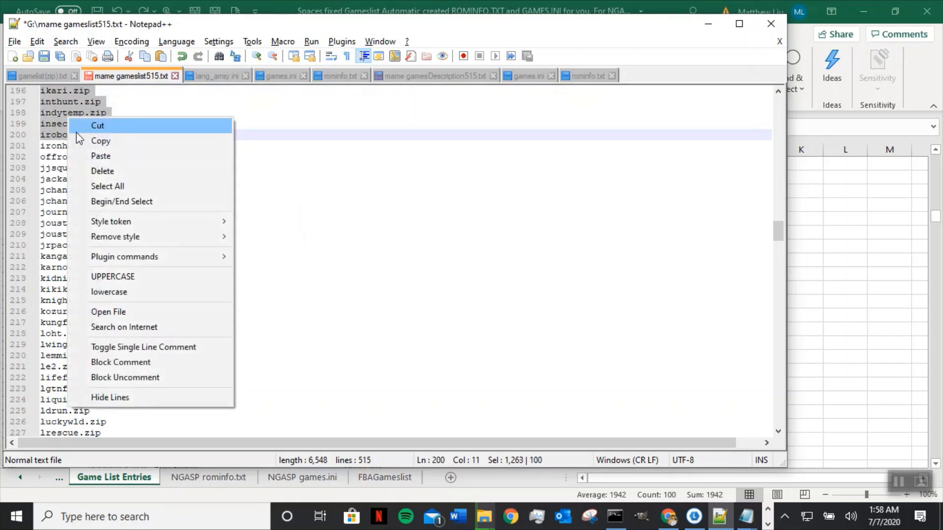
left_click(98, 141)
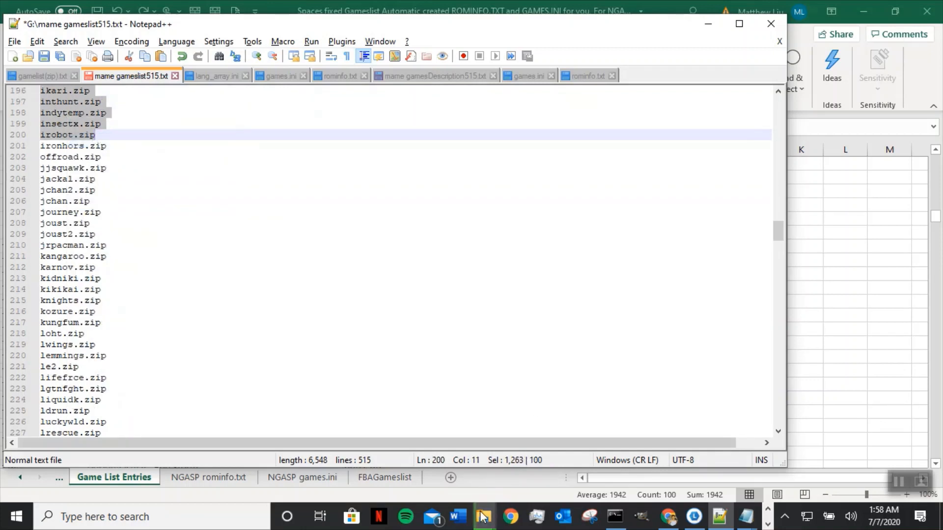
Switch to the game list workbook in Excel.
left_click(768, 523)
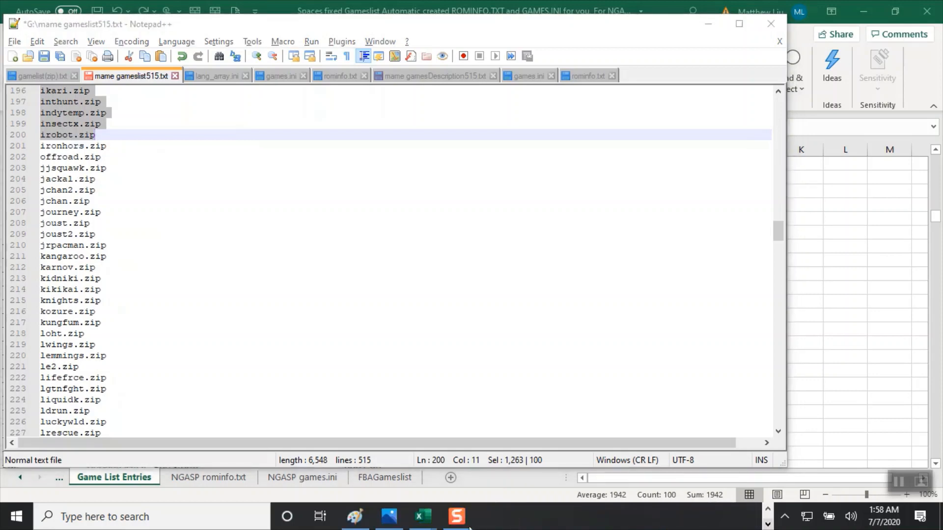
mouse_move(427, 524)
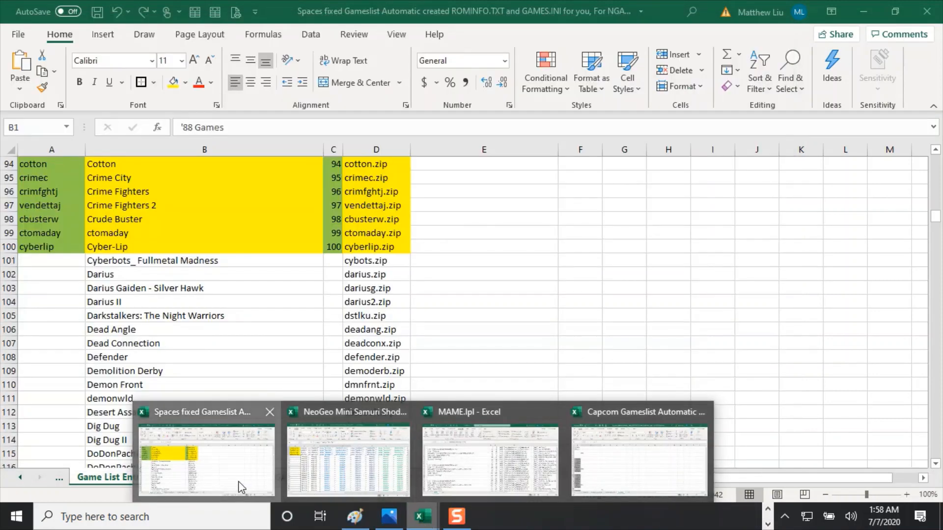
left_click(240, 486)
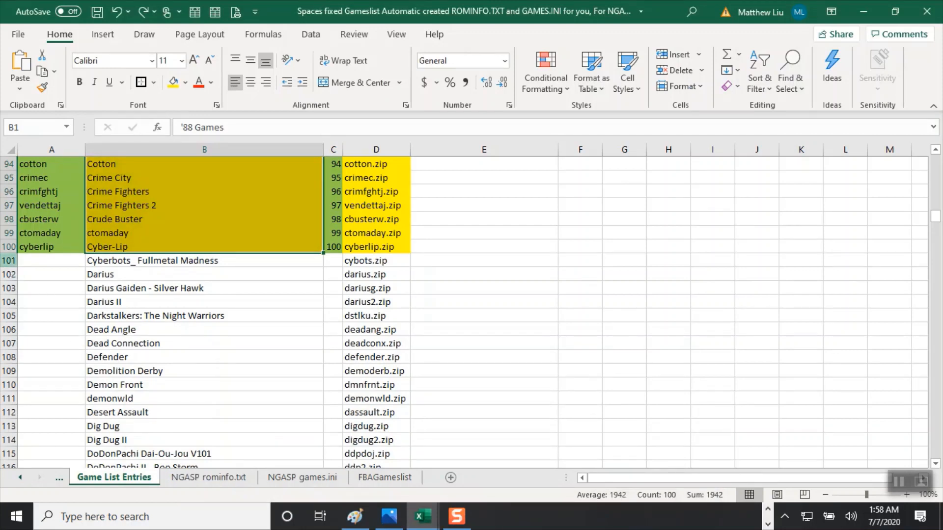
Clear all entries in rows 101–516 of the Game List Entries sheet.
left_click(8, 260)
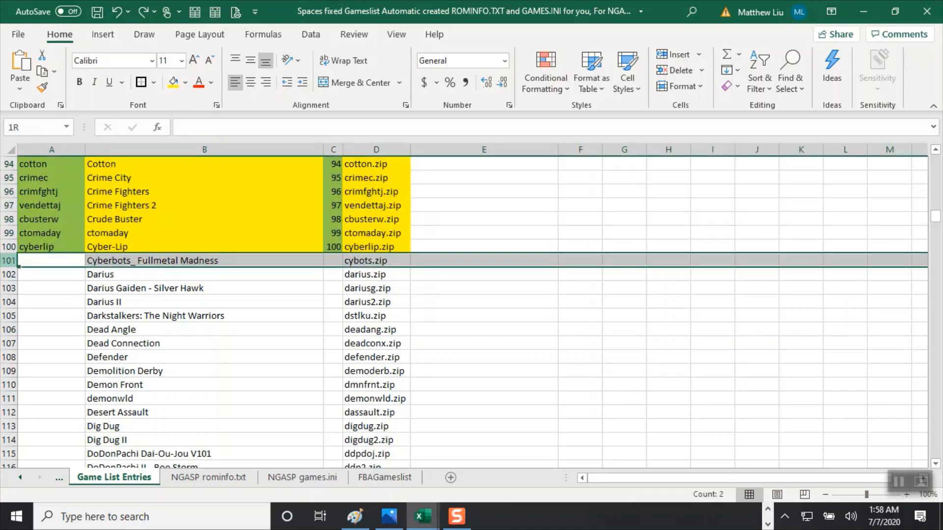
left_click_drag(8, 261, 8, 426)
left_click_drag(8, 491, 8, 491)
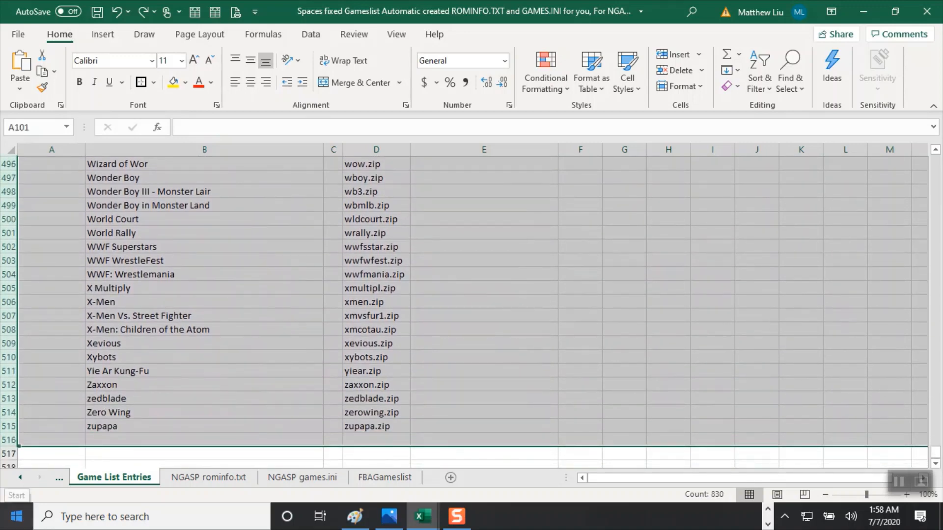
key("Delete")
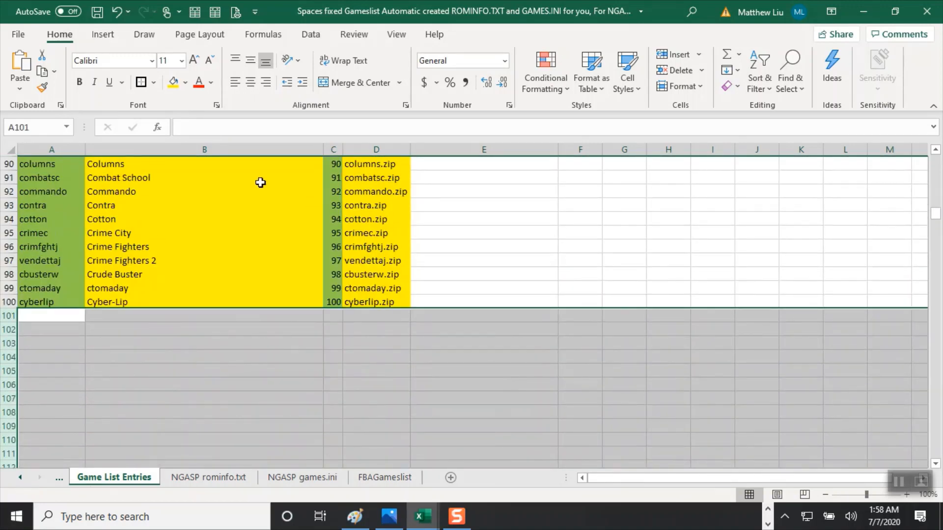
scroll(255, 236, "up", 20)
scroll(255, 236, "up", 9)
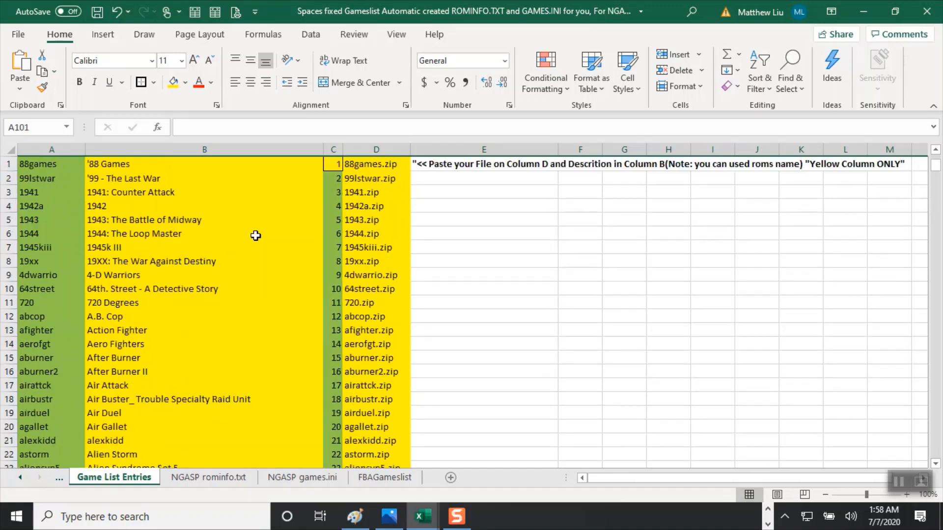
left_click(227, 145)
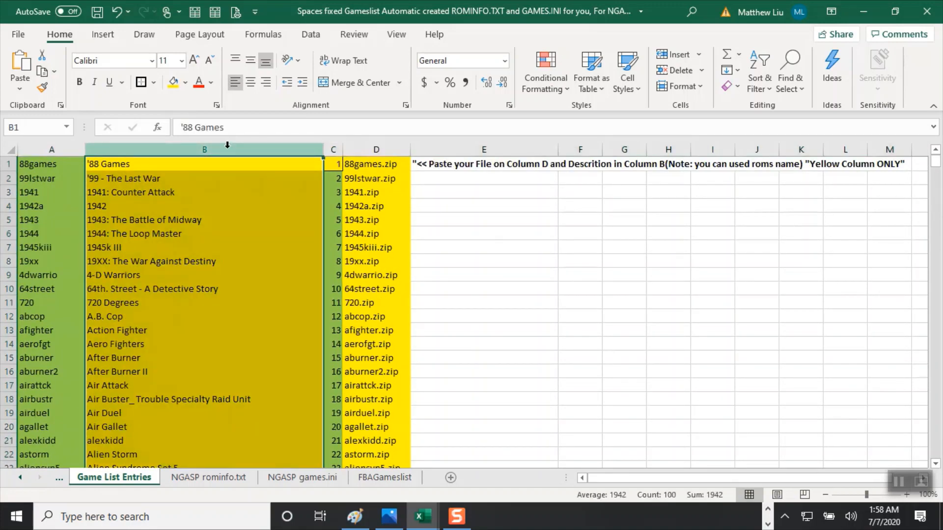
Clear the game descriptions from column B.
key("Delete")
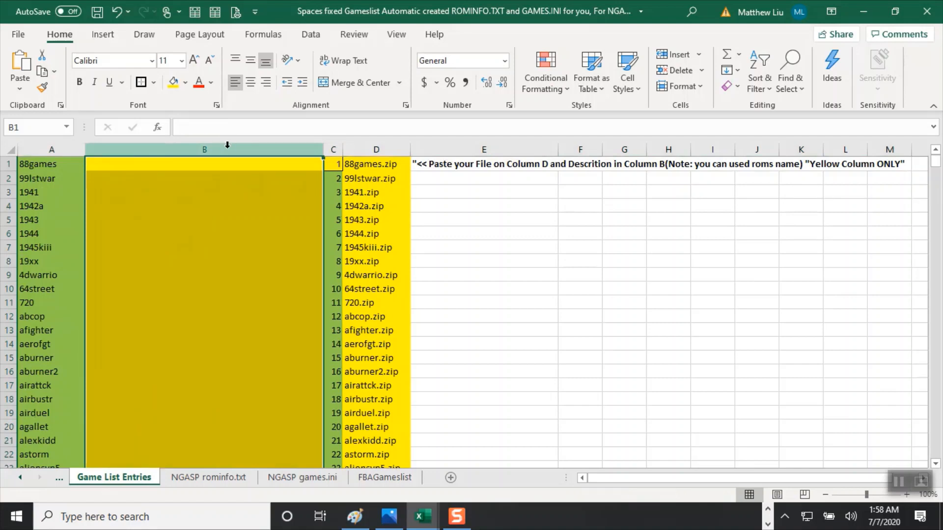
left_click(216, 162)
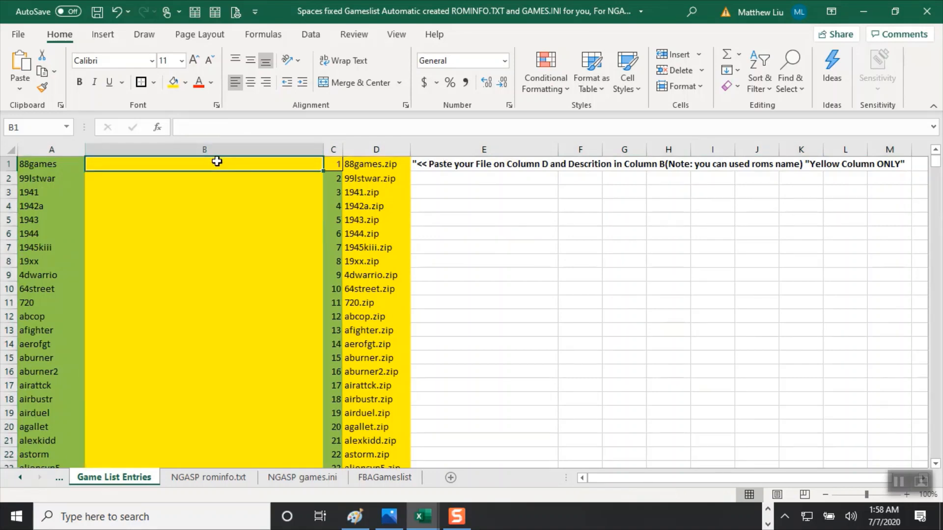
right_click(217, 162)
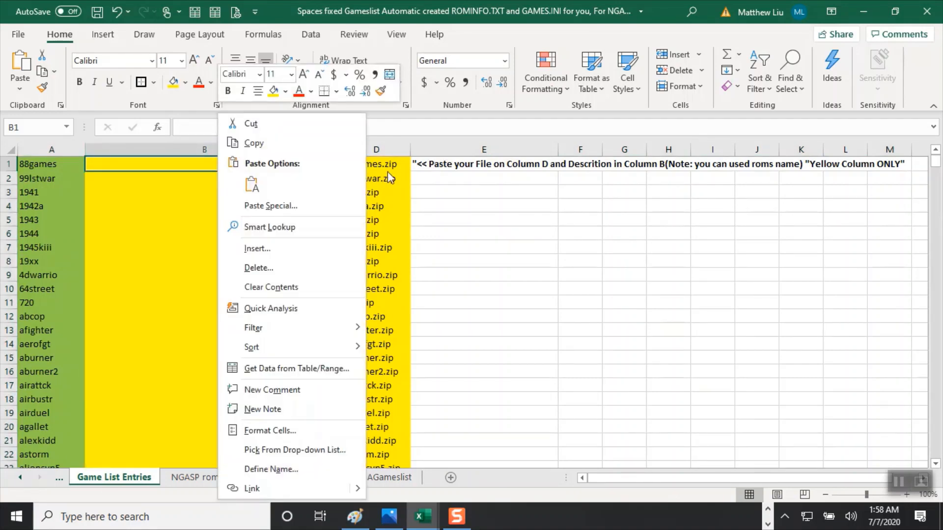
left_click(391, 154)
Replace column D with the copied zip names, pasted as text only from D1.
left_click(390, 150)
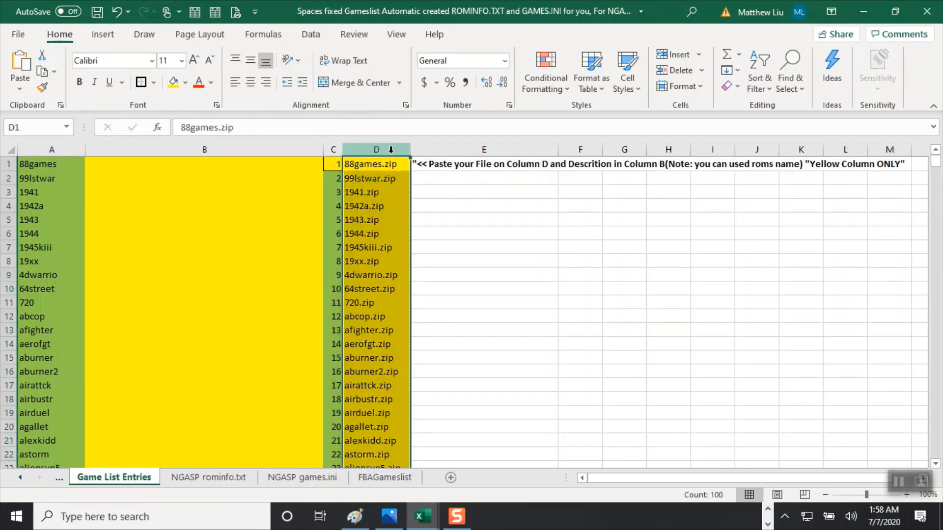
key("Delete")
left_click(370, 164)
right_click(374, 170)
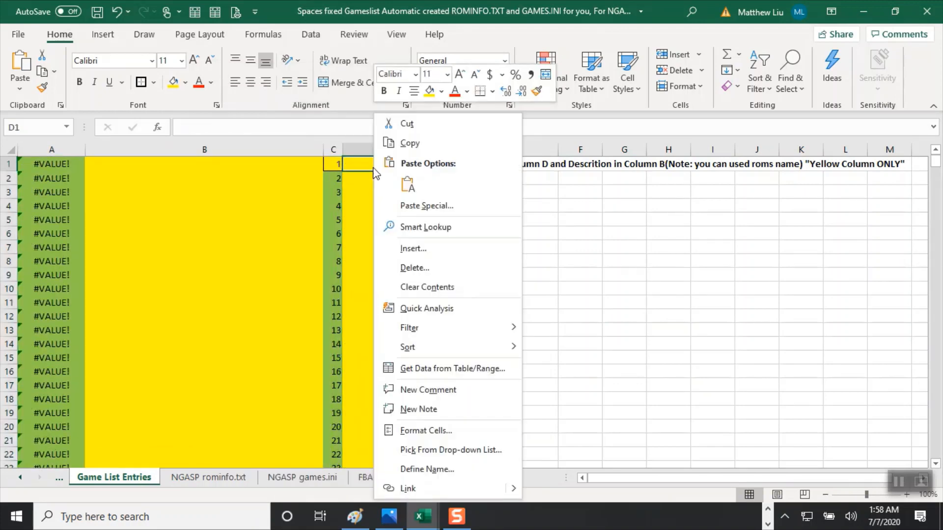
left_click(404, 192)
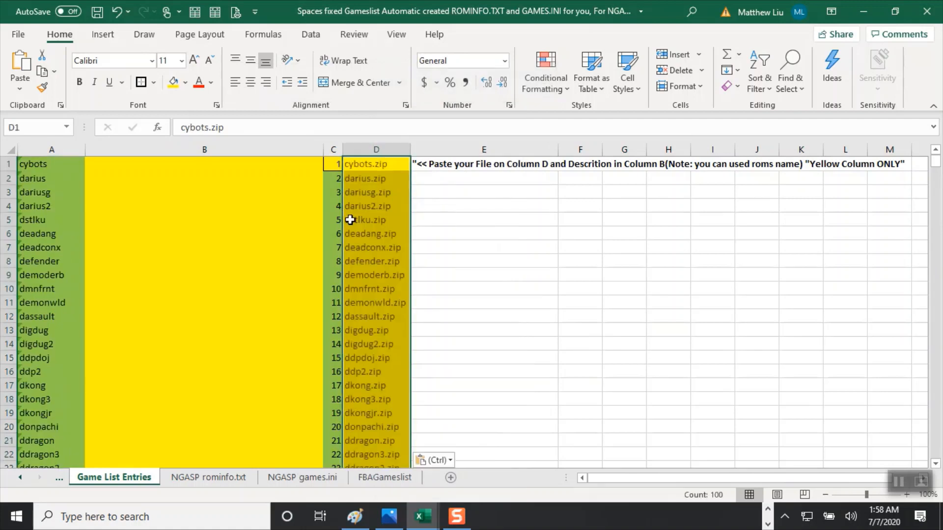
left_click(332, 165)
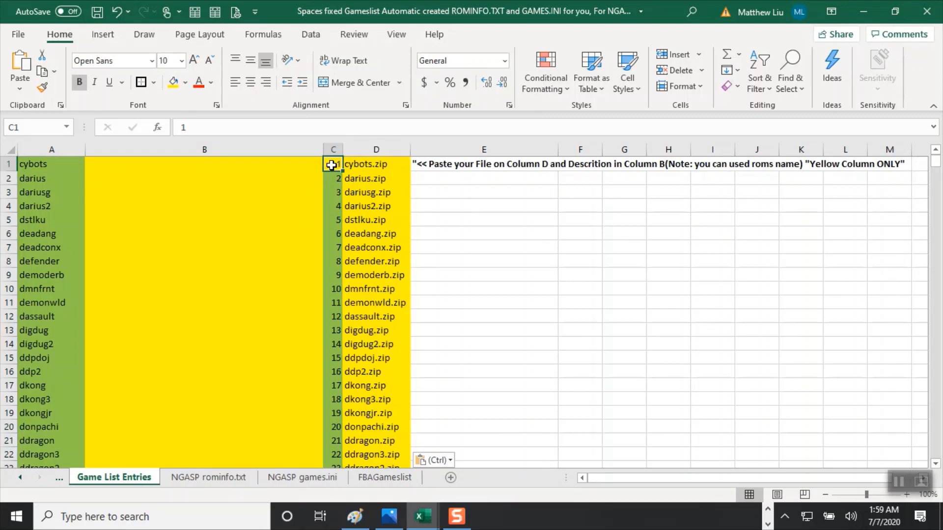
Enter 101 in C1 so the numbering for cybots.zip continues 102, 103 downward.
type("101")
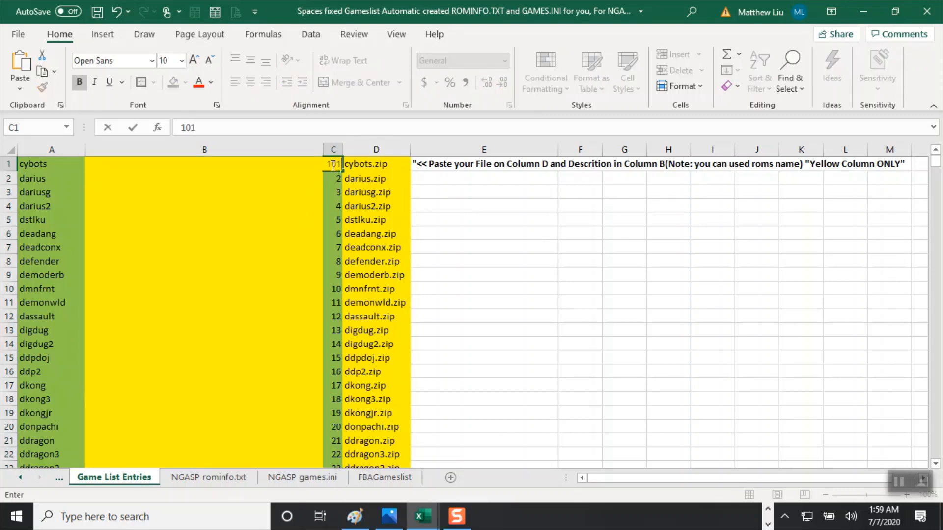
key("BackSpace")
type("1")
key("Return")
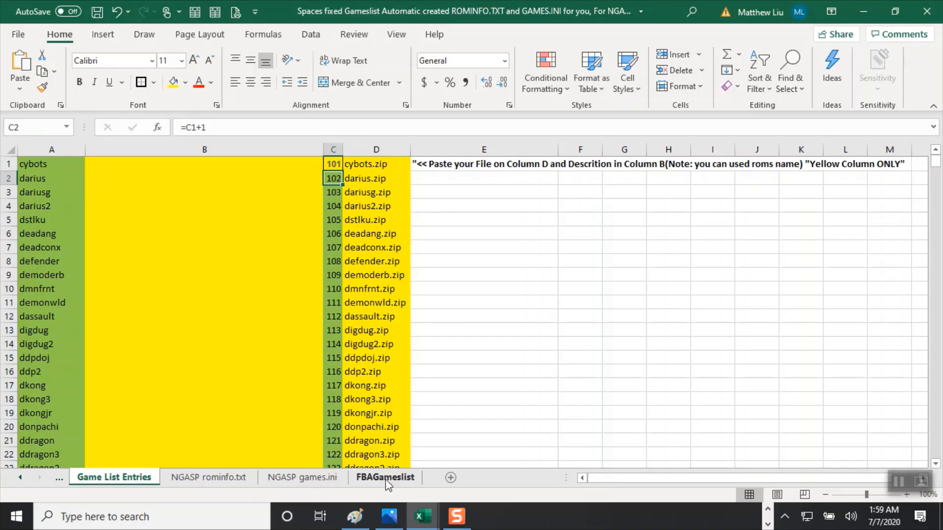
Delete the empty FBAGameslist sheet.
right_click(372, 480)
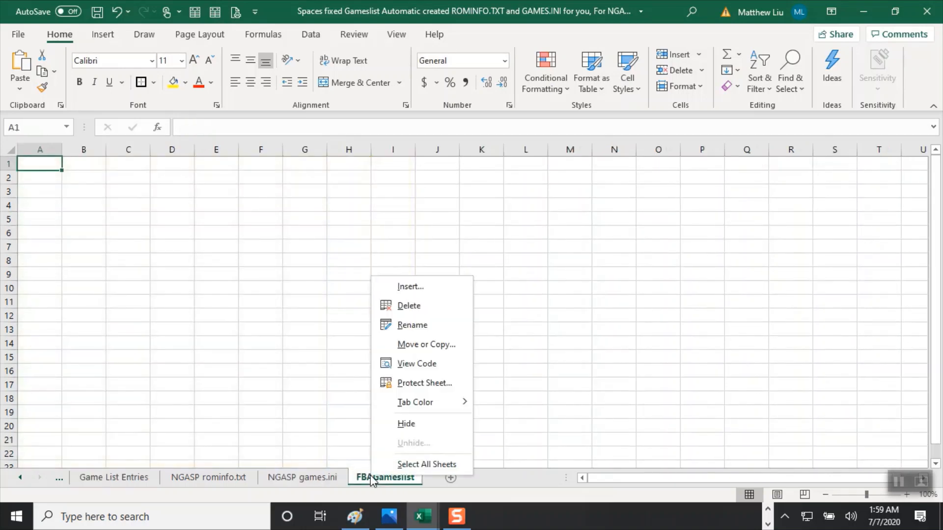
left_click(427, 313)
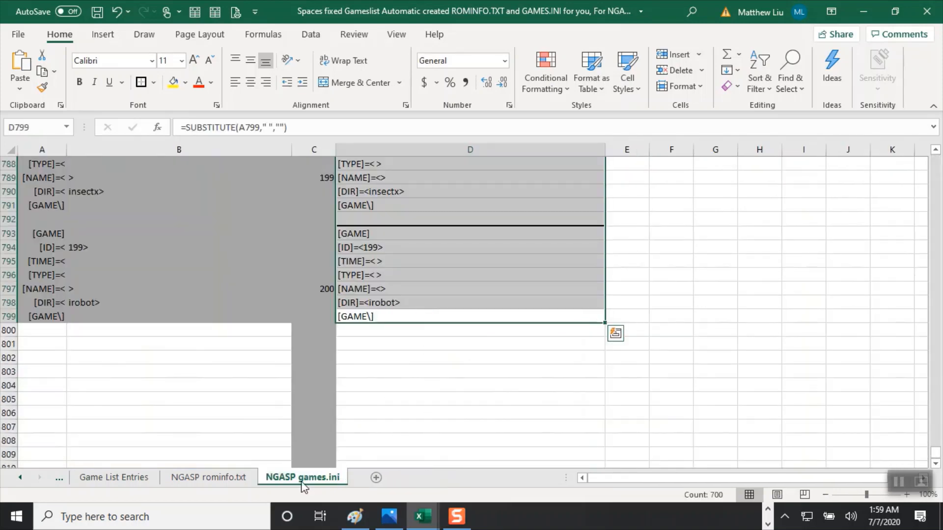
left_click(376, 375)
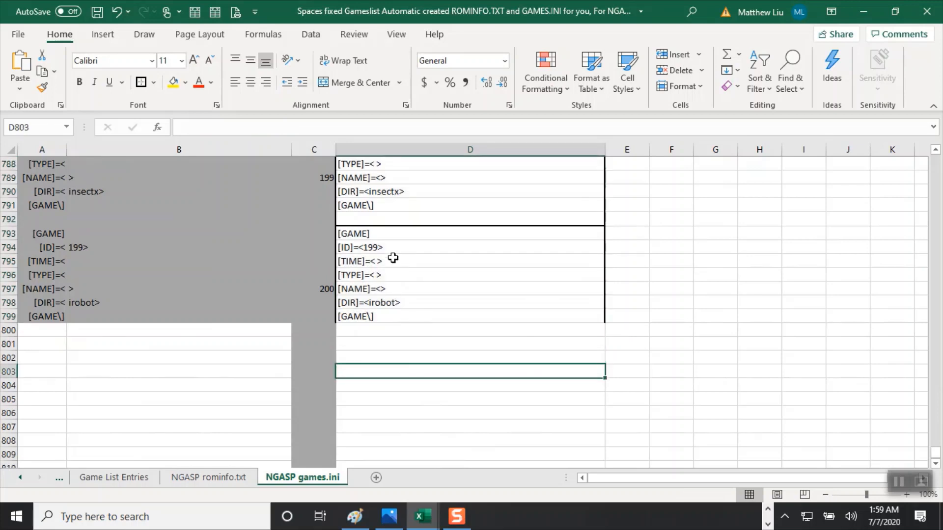
Check the NGASP games.ini formulas in D794 and D2 for the cybots-to-irobot entries.
left_click(391, 248)
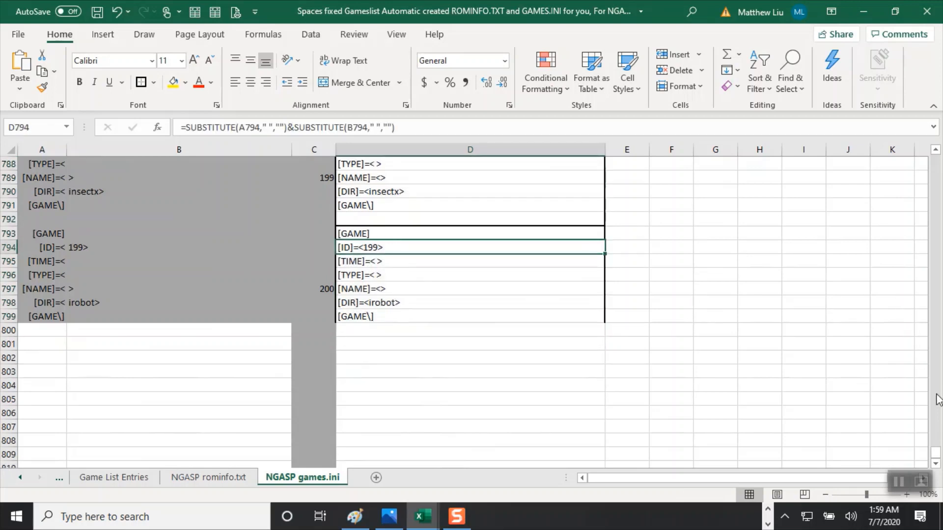
left_click_drag(935, 450, 930, 165)
left_click(401, 182)
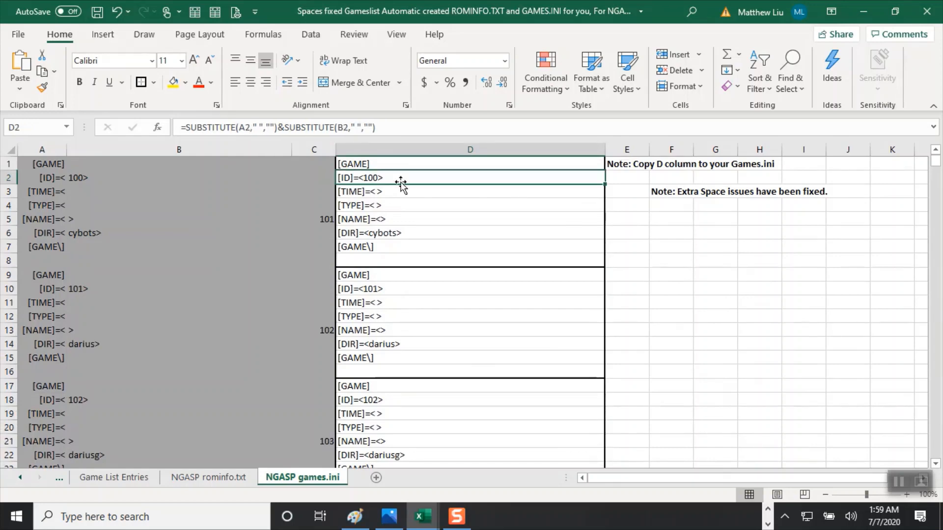
key("alt+Tab")
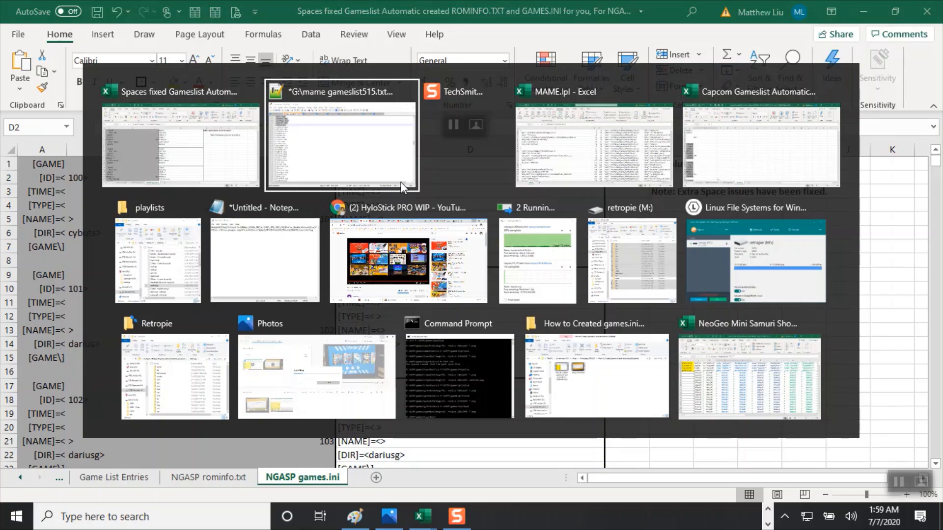
Open games.ini in Notepad++ and locate the final [ID]=<99> Cyber-Lip entry.
left_click(401, 181)
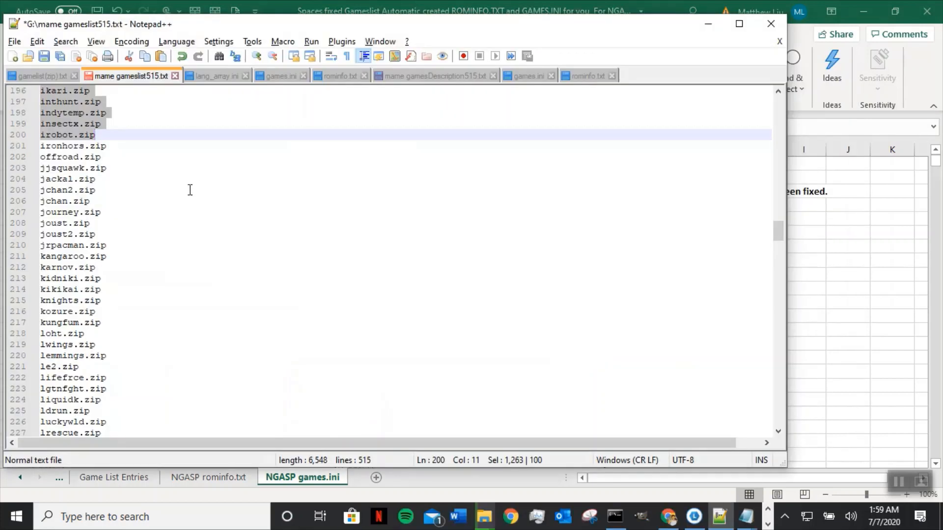
left_click(527, 76)
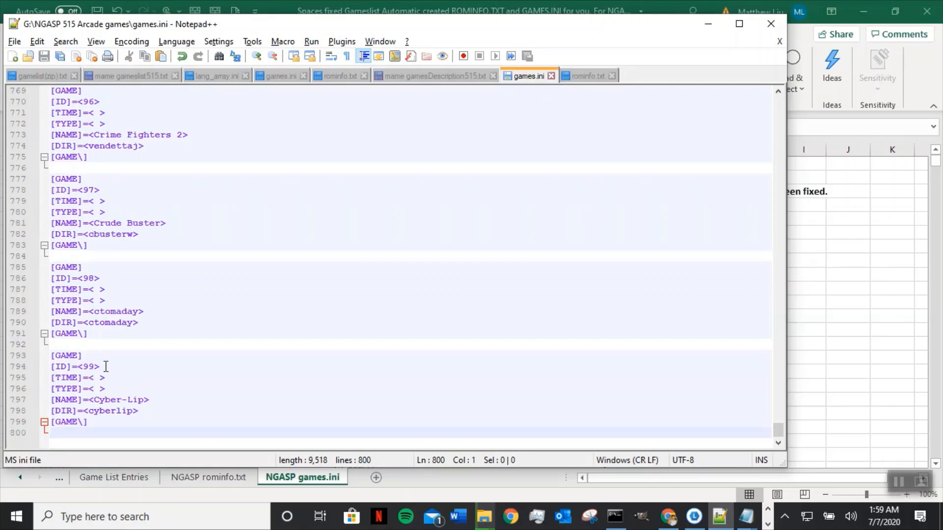
left_click_drag(104, 367, 49, 367)
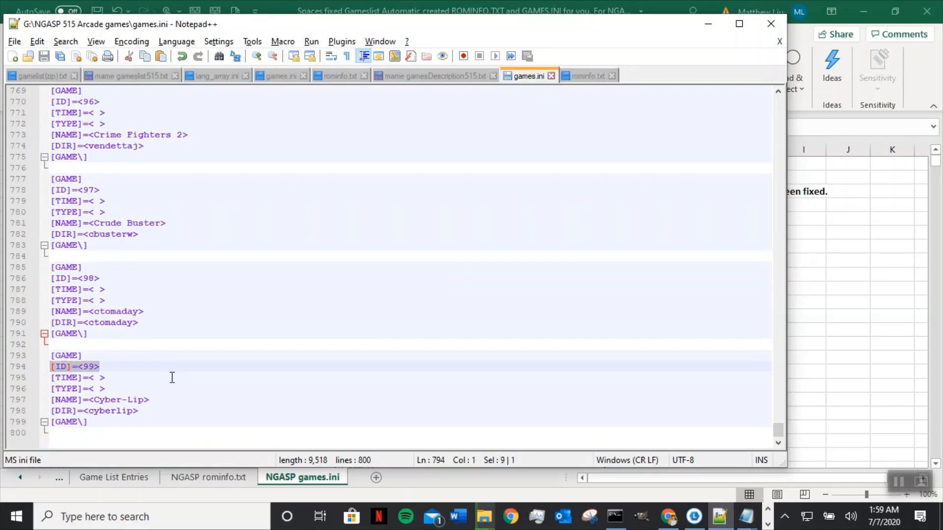
Compare against the formula in Excel cell D13, then return to the Game List Entries sheet.
key("alt+Tab")
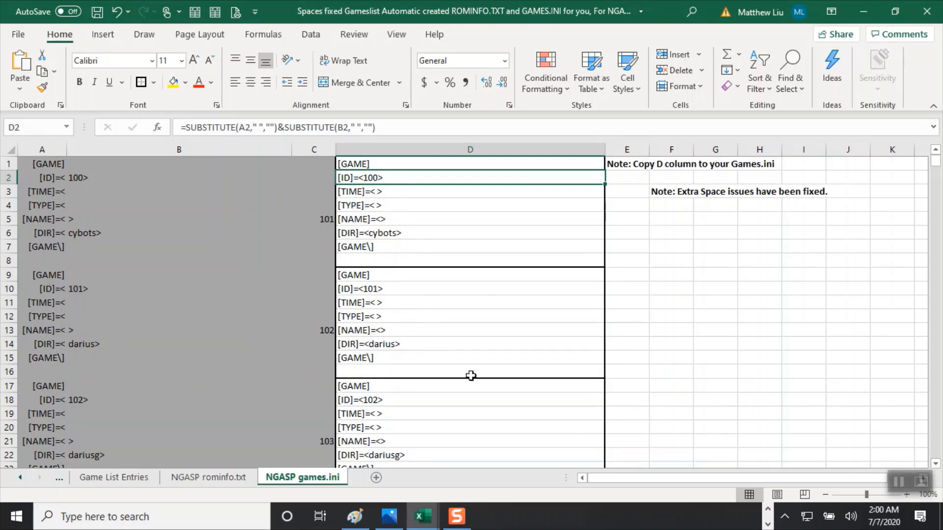
left_click(380, 331)
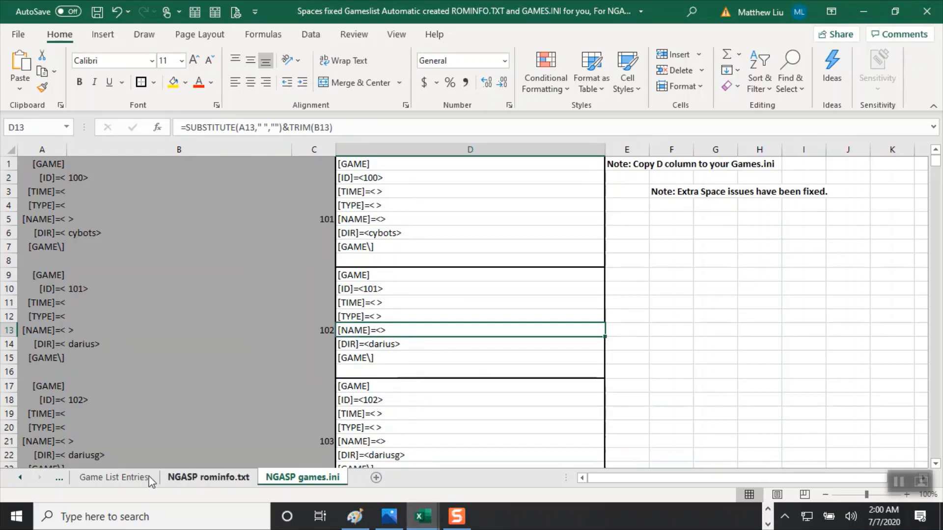
left_click(126, 480)
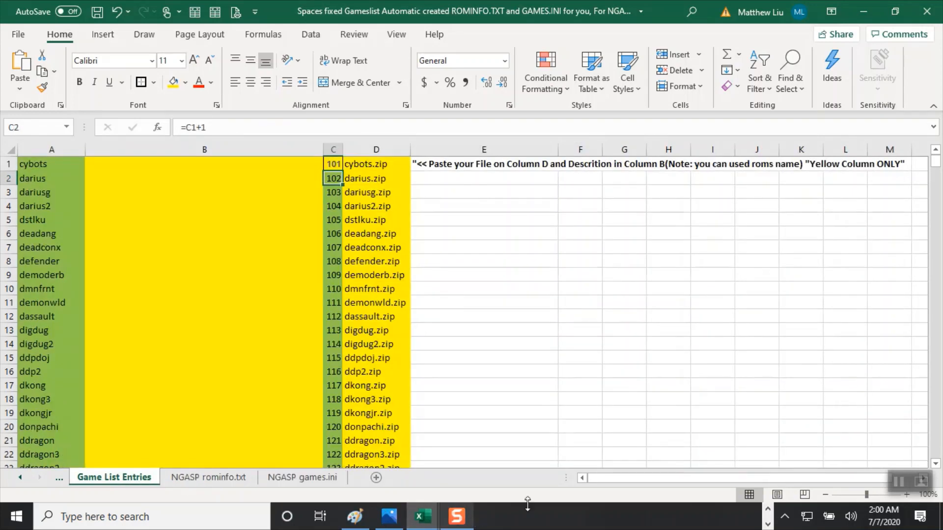
key("alt+Tab")
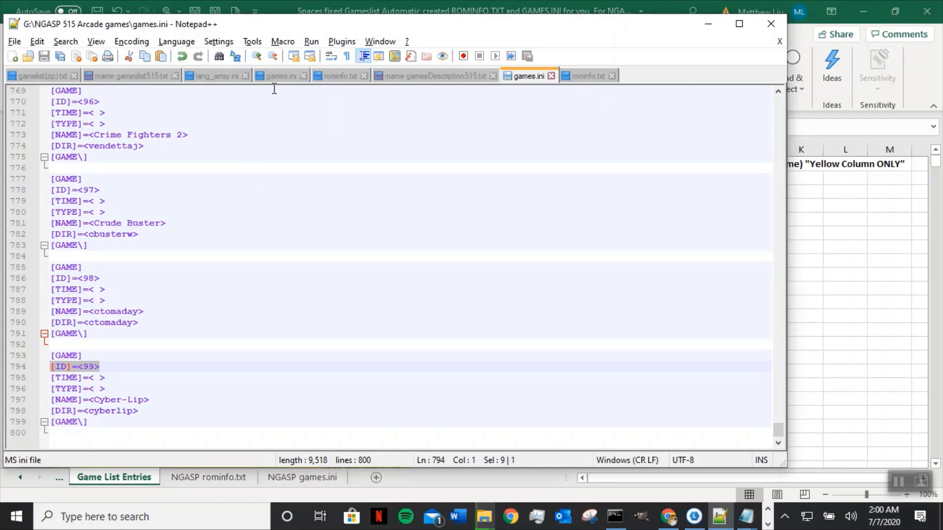
Remove the duplicate 'Golden Axe The Revenge of Death Adder(Used X-box Joystick)' line from mame gamesDescription515.txt.
left_click(429, 76)
scroll(248, 226, "down", 15)
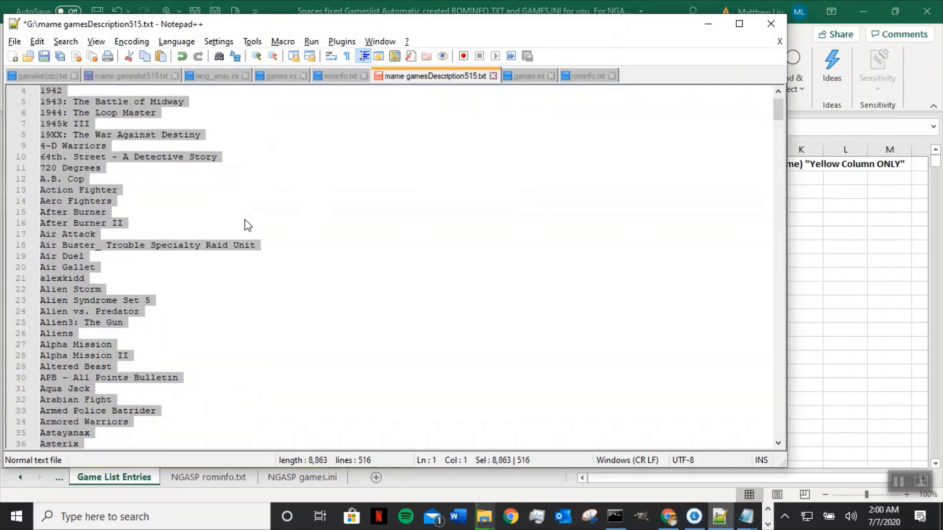
scroll(248, 226, "down", 6)
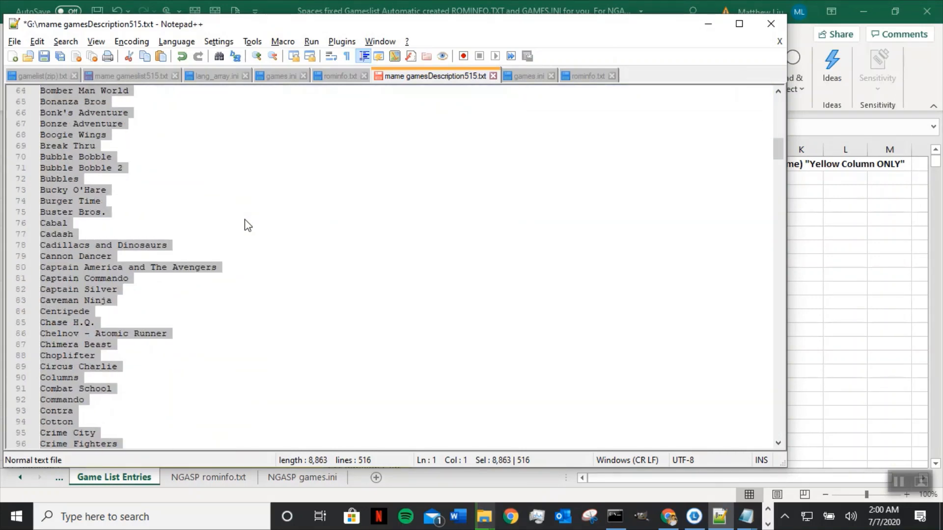
scroll(248, 226, "up", 7)
scroll(248, 225, "down", 16)
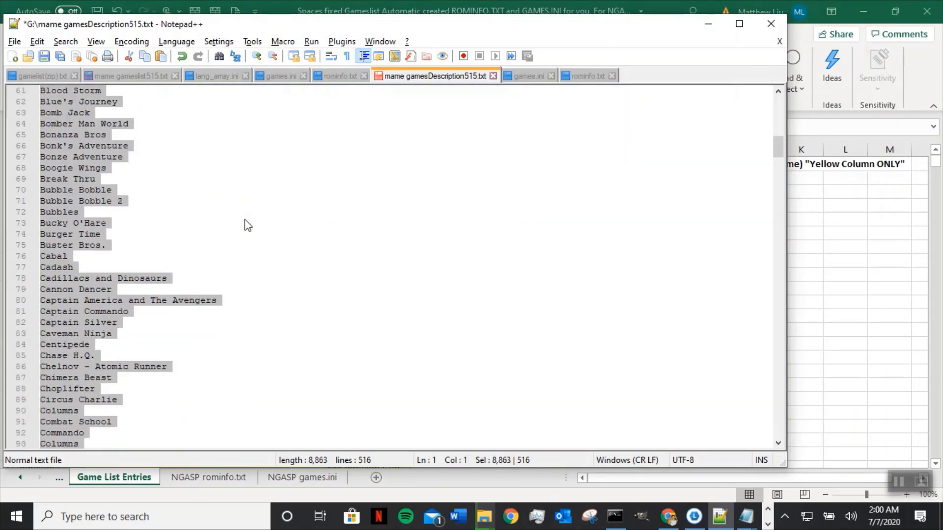
scroll(248, 226, "down", 9)
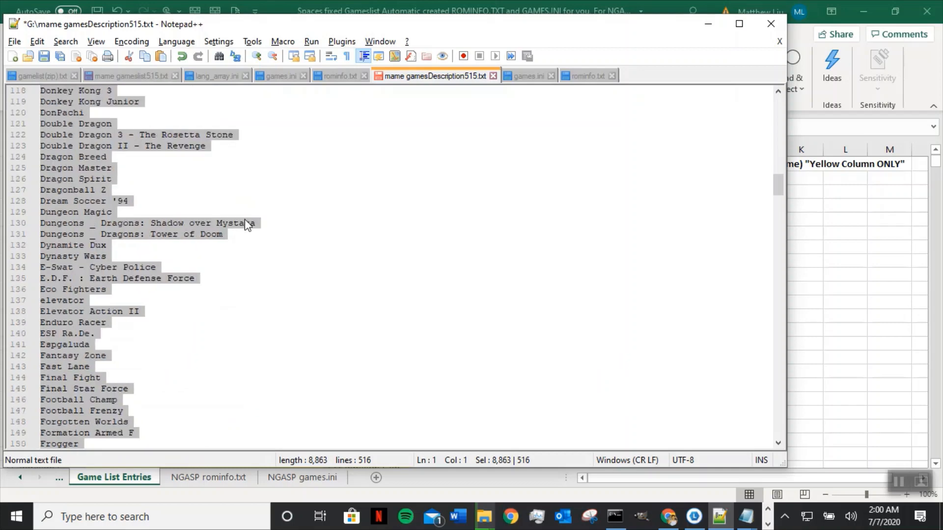
scroll(248, 226, "down", 4)
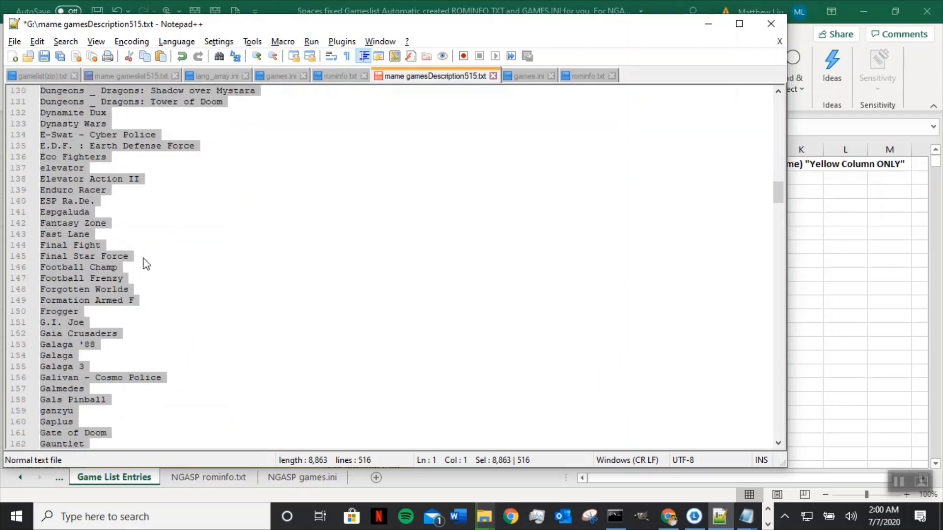
scroll(144, 259, "up", 10)
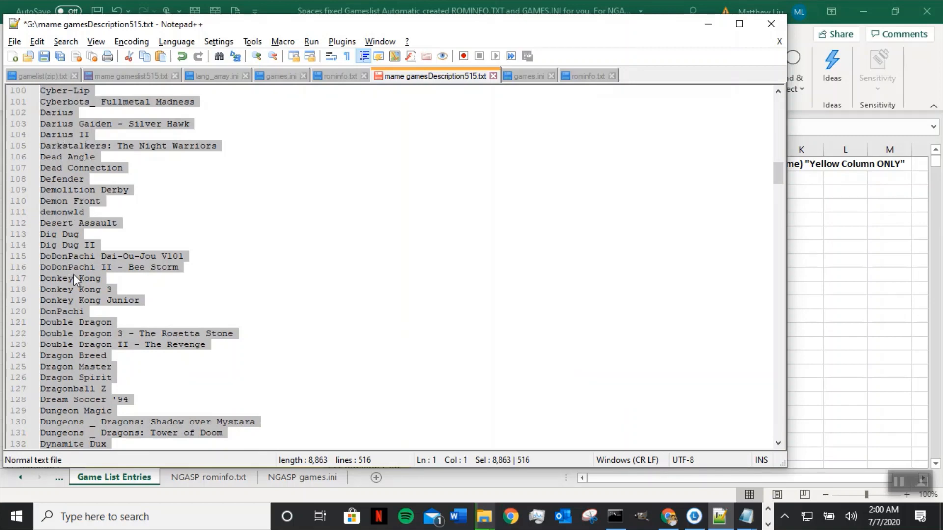
scroll(209, 333, "down", 6)
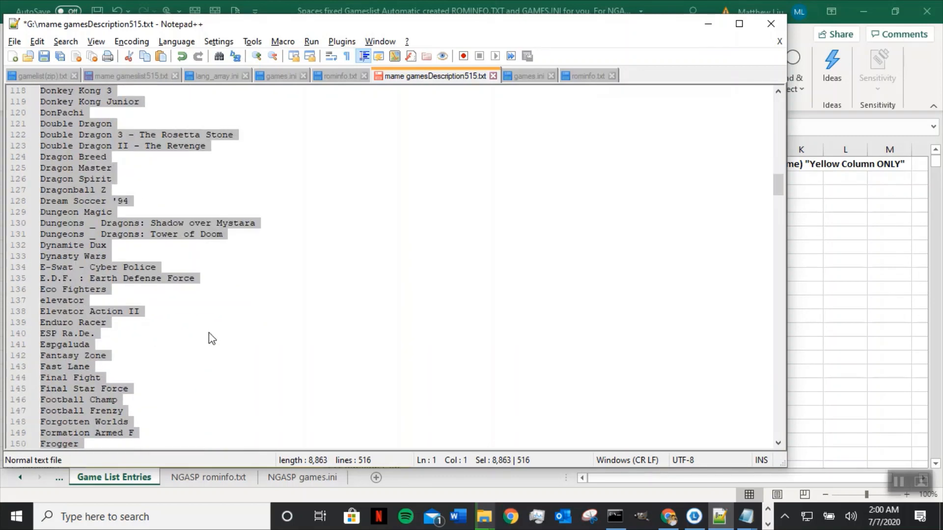
scroll(211, 339, "down", 3)
scroll(212, 339, "down", 4)
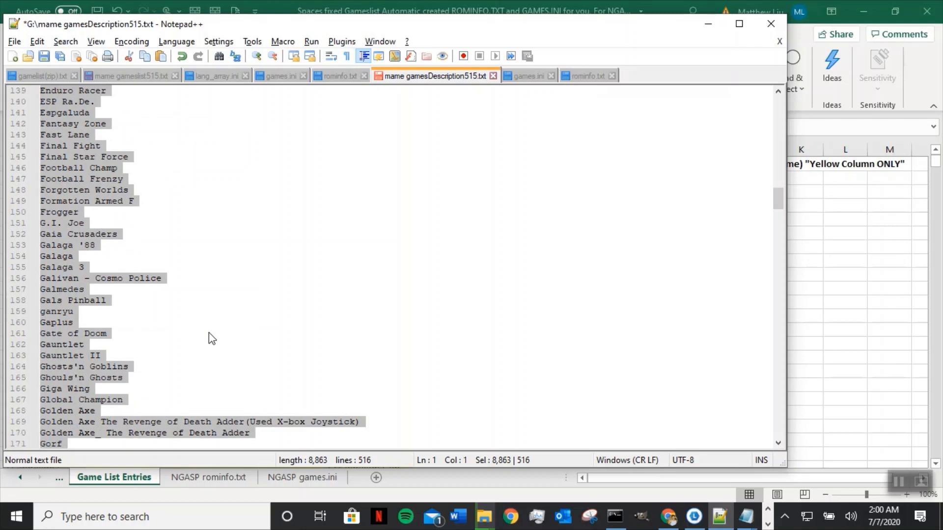
scroll(212, 339, "down", 4)
left_click(366, 290)
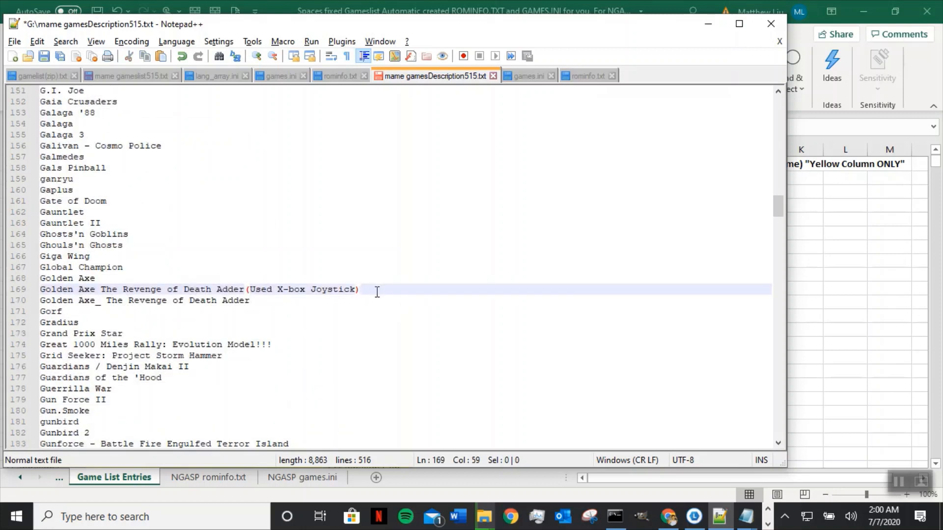
left_click_drag(377, 291, 23, 297)
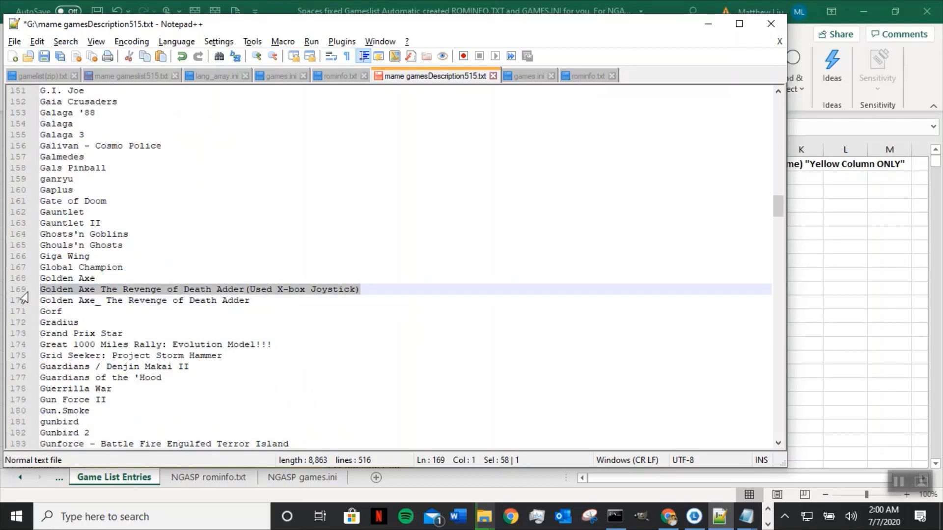
key("Delete")
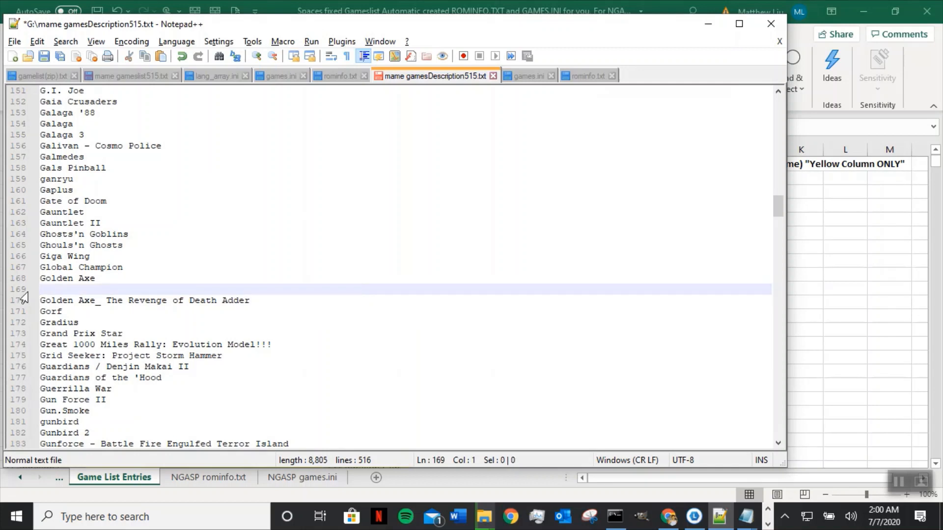
key("BackSpace")
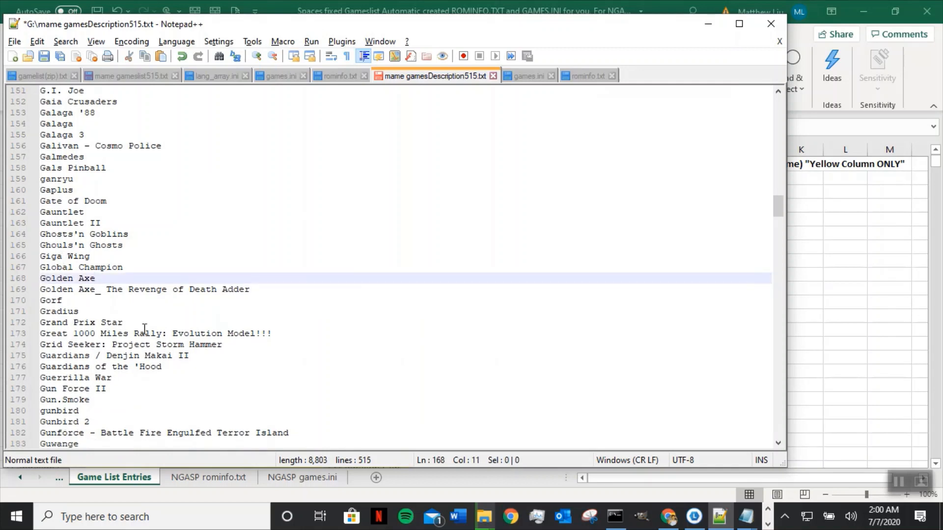
scroll(85, 248, "up", 5)
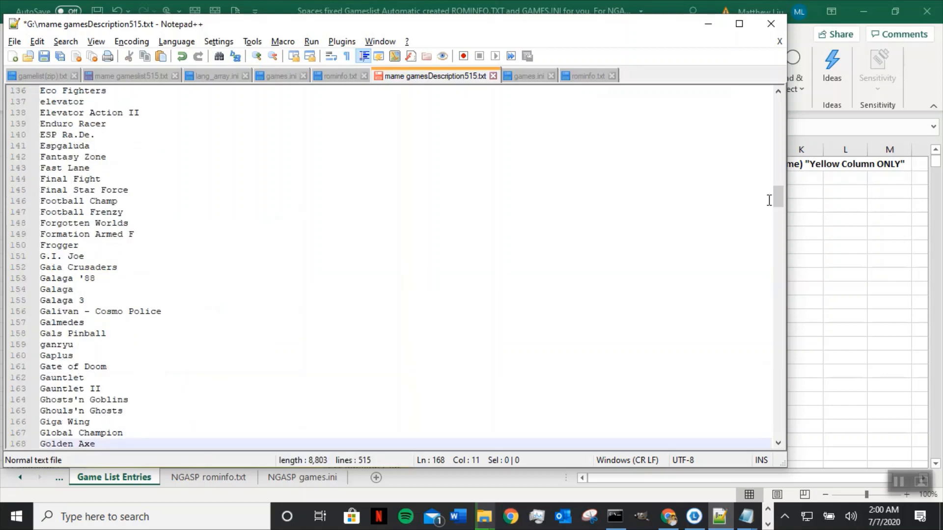
left_click_drag(777, 199, 779, 93)
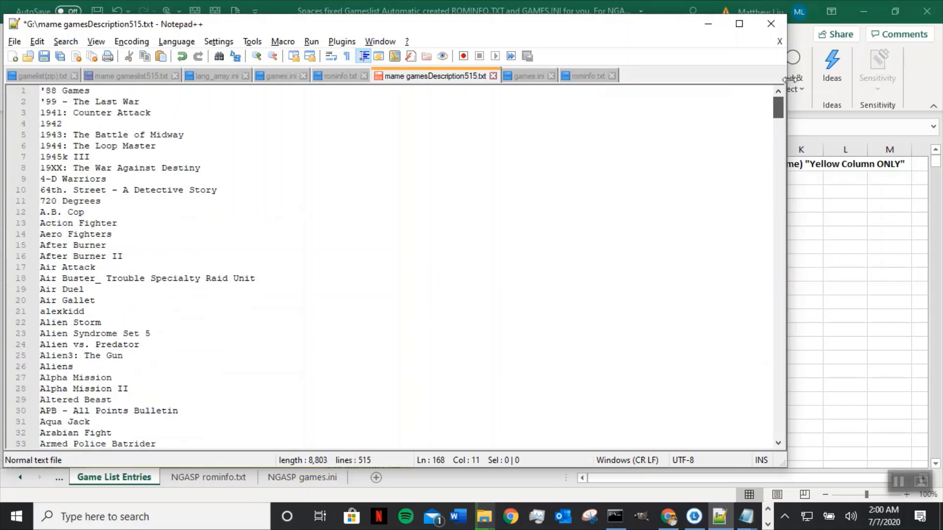
Copy lines 101–200, Cyberbots_ Fullmetal Madness through iRobot, in Notepad++ and return to Excel.
scroll(202, 283, "down", 20)
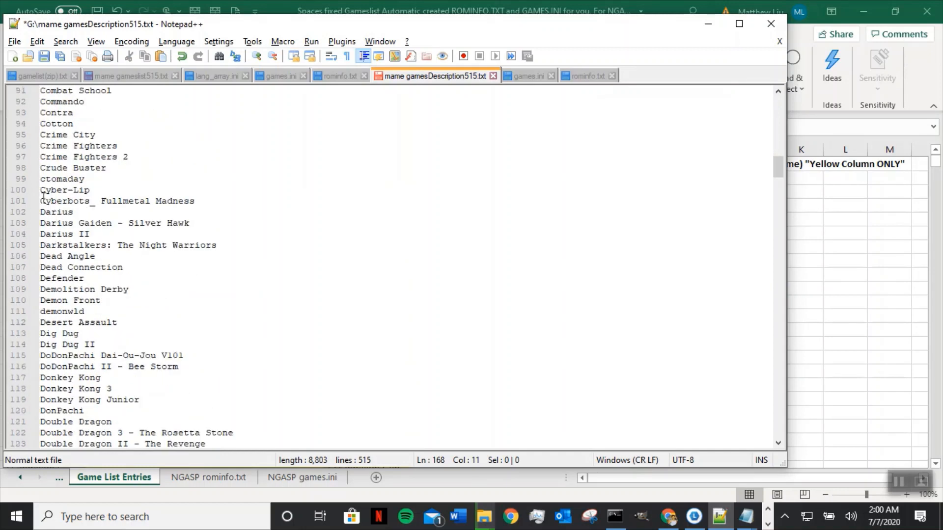
left_click_drag(41, 201, 173, 296)
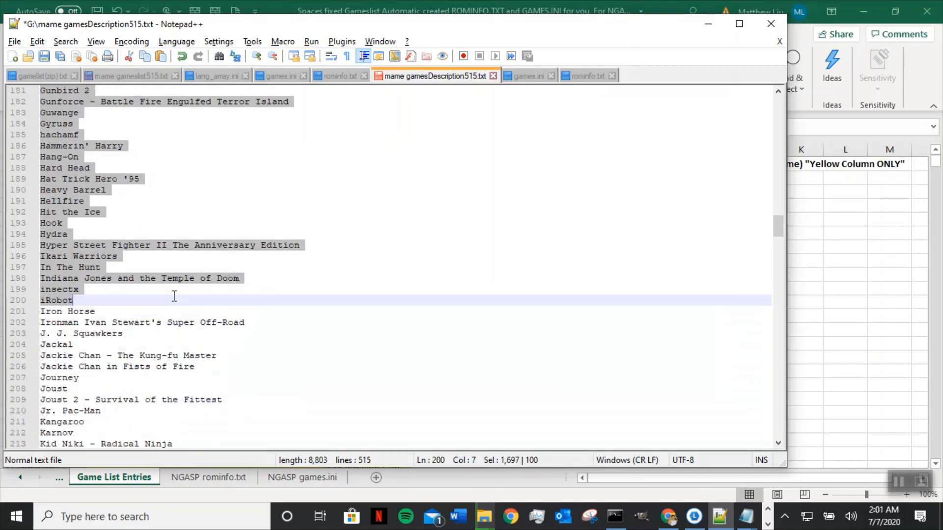
right_click(64, 248)
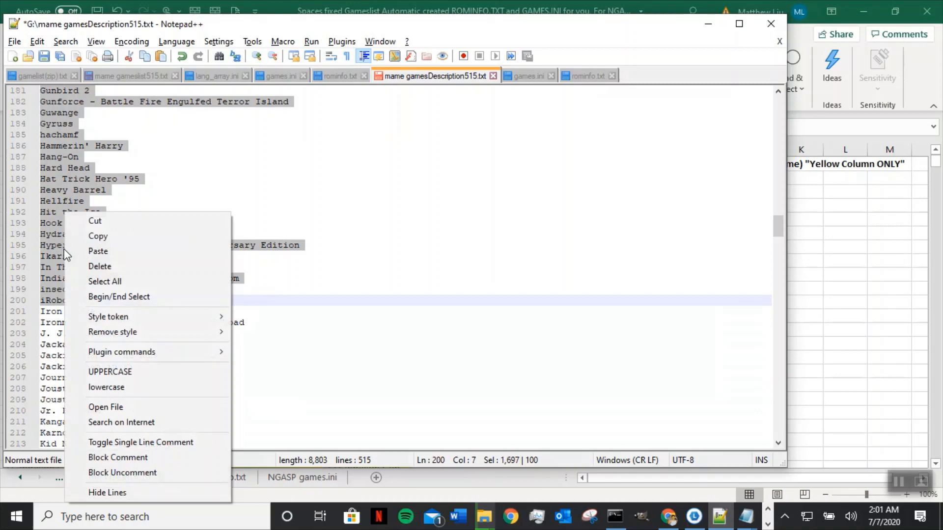
left_click(92, 238)
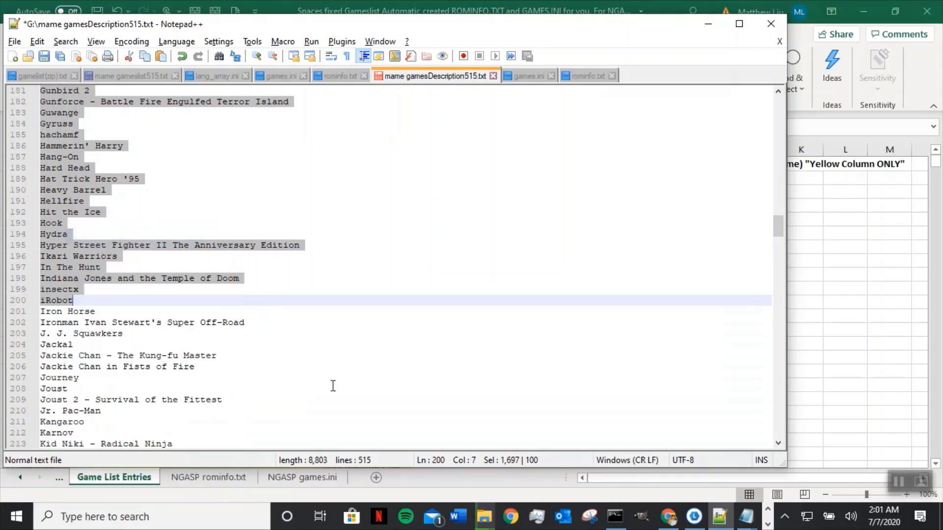
key("alt+Tab")
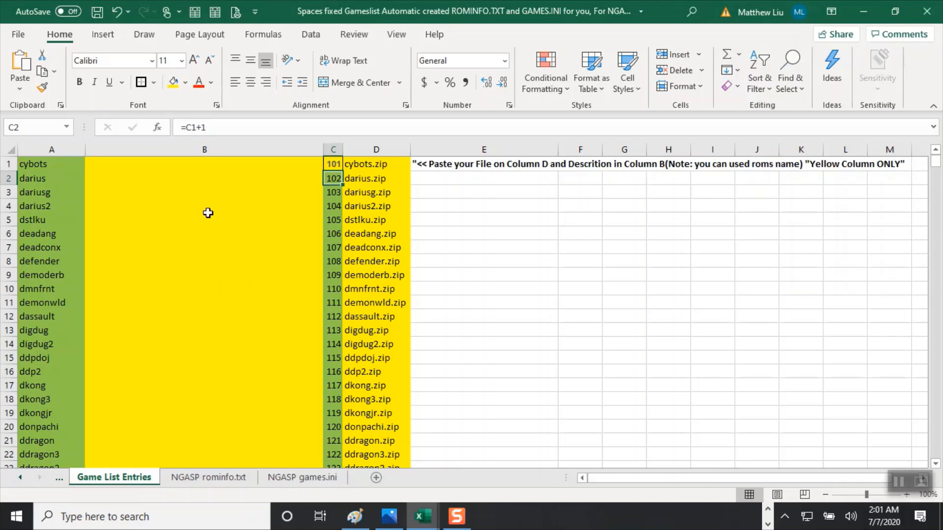
Paste the game descriptions as text only into column B starting at B1, then go to NGASP rominfo.txt.
left_click(204, 168)
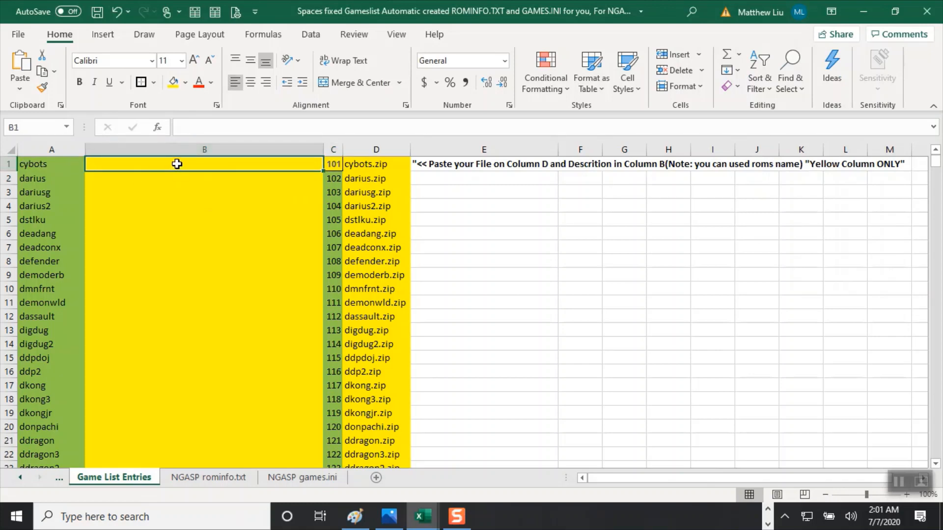
right_click(177, 164)
left_click(212, 185)
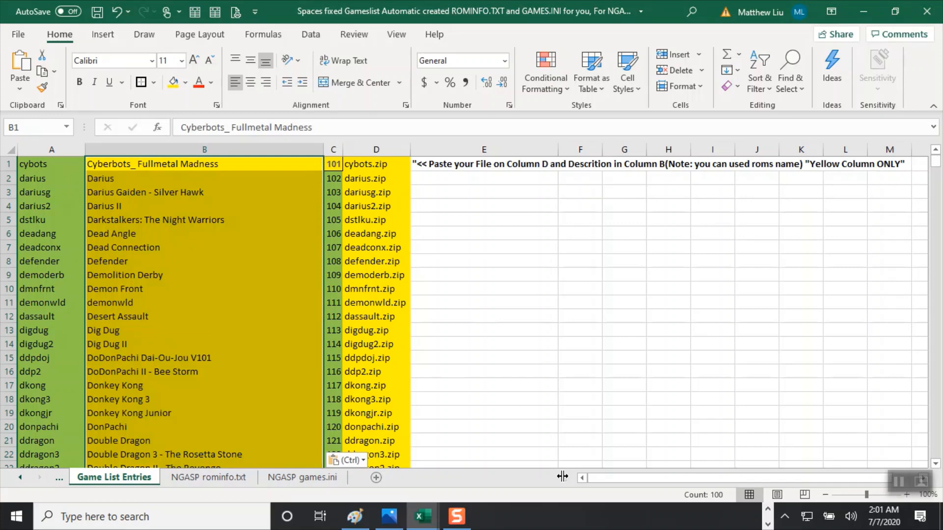
left_click(212, 478)
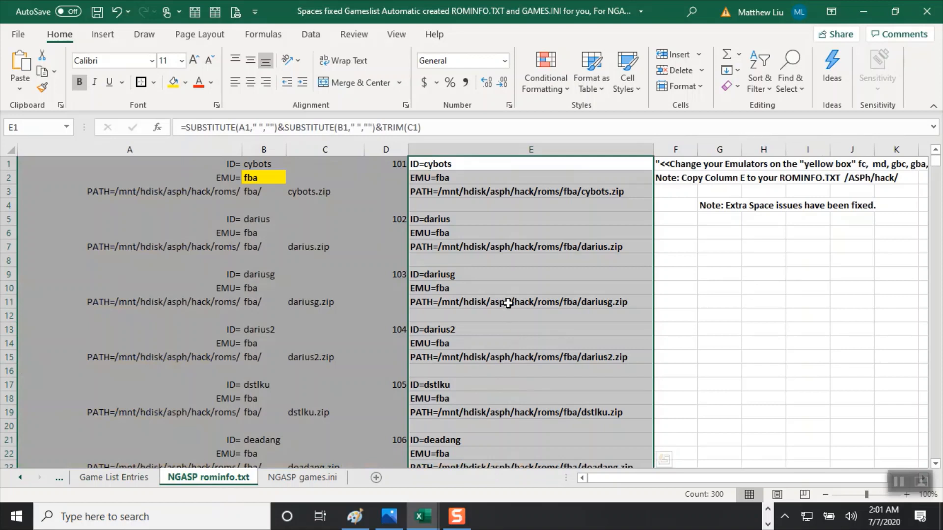
Copy column E's ROMINFO entries, ID=cybots through irobot at row 399, and switch to Notepad++.
scroll(508, 304, "down", 14)
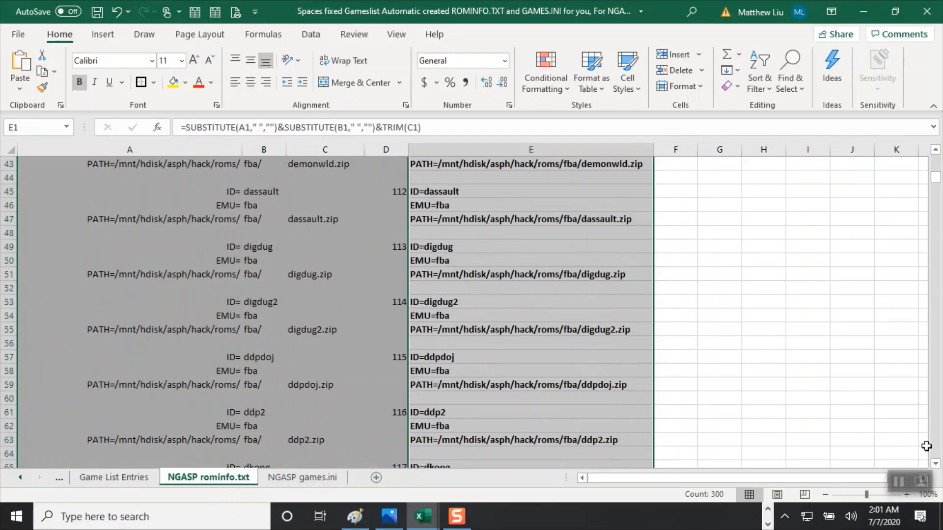
scroll(939, 457, "down", 20)
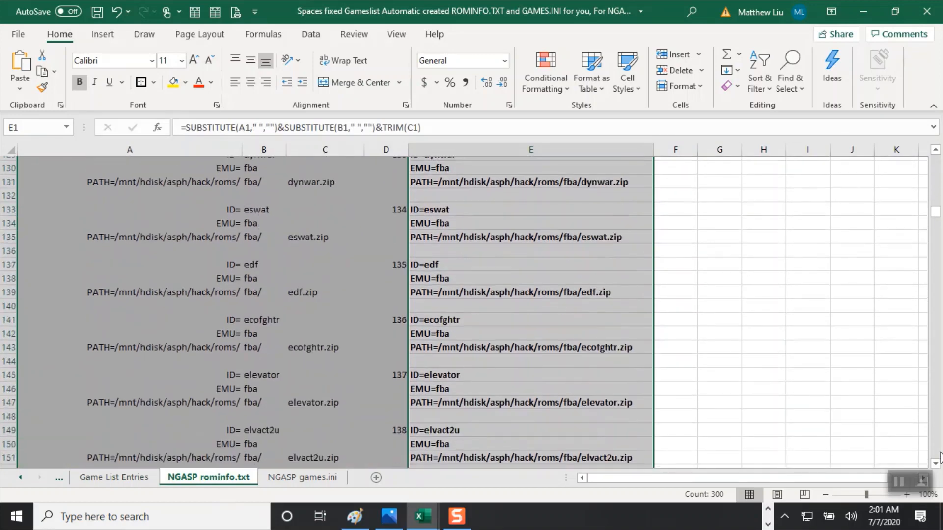
scroll(939, 457, "down", 20)
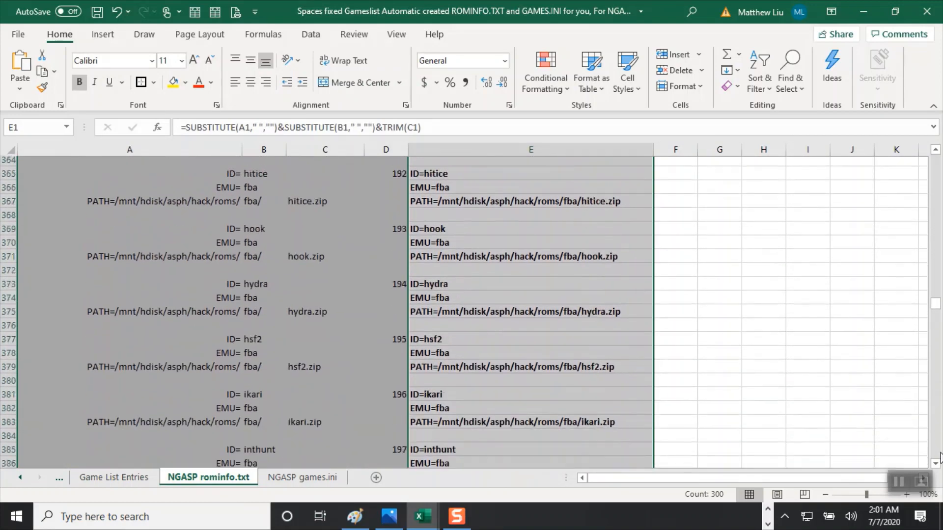
scroll(939, 456, "down", 10)
right_click(519, 197)
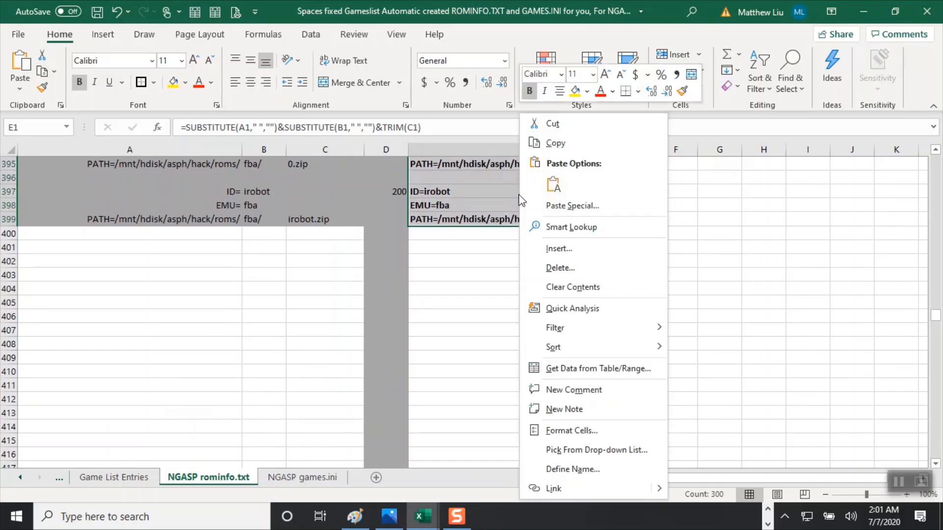
left_click(555, 143)
key("ctrl+BackSpace")
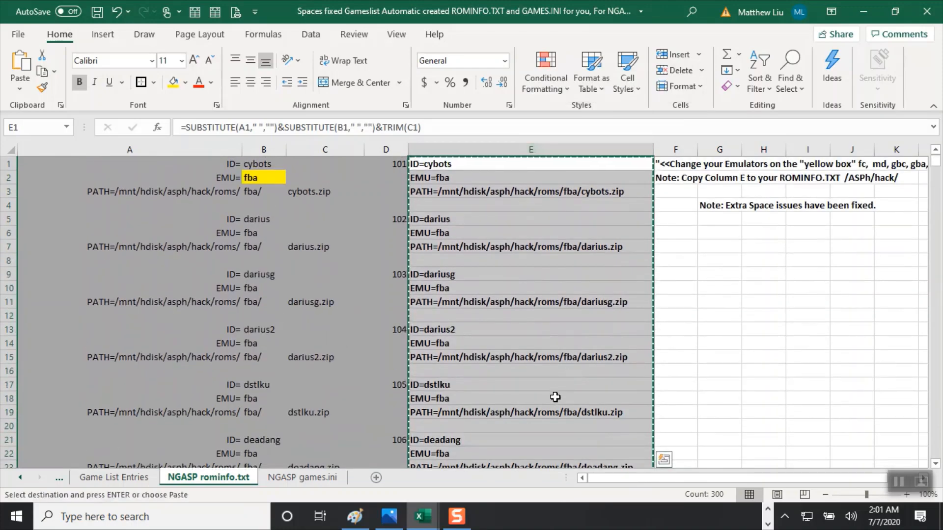
key("alt+Tab")
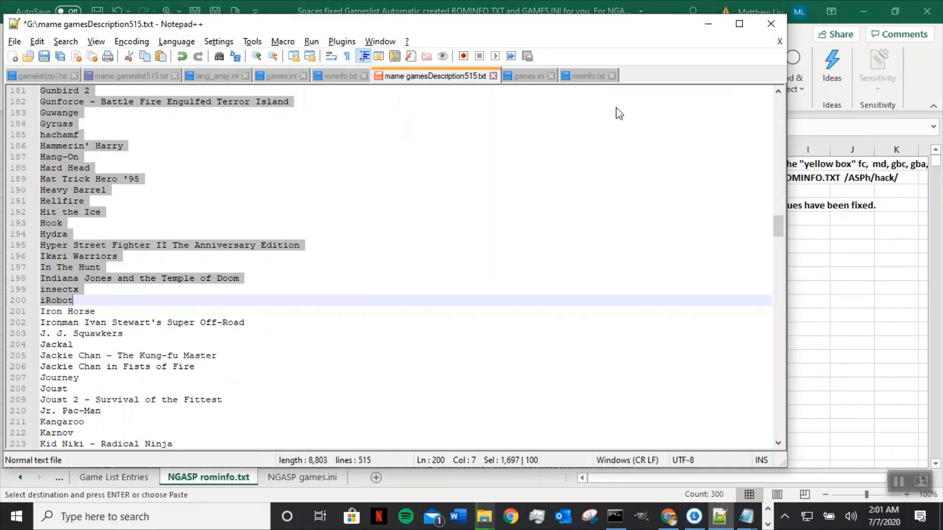
Paste the ROMINFO entries at the end of rominfo.txt and add a '#### 200' marker line.
left_click(594, 76)
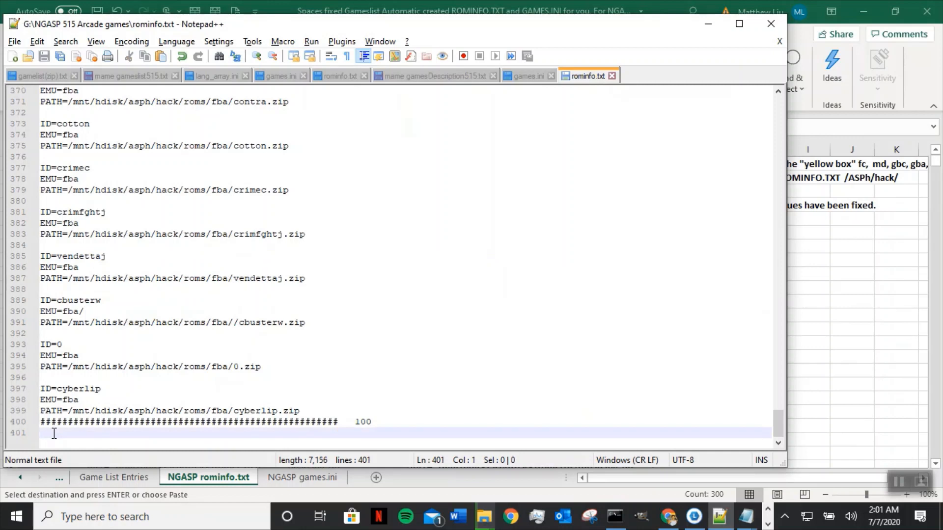
key("ctrl+v")
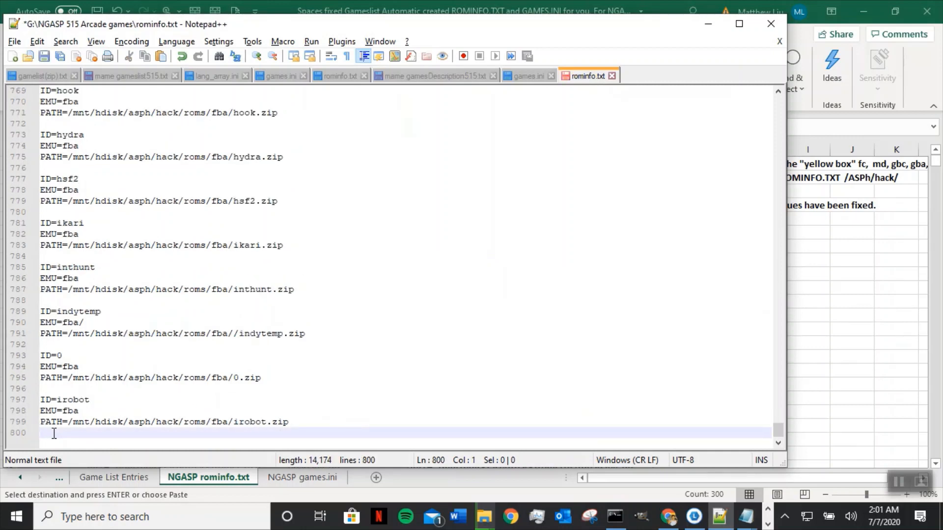
type("#####################################")
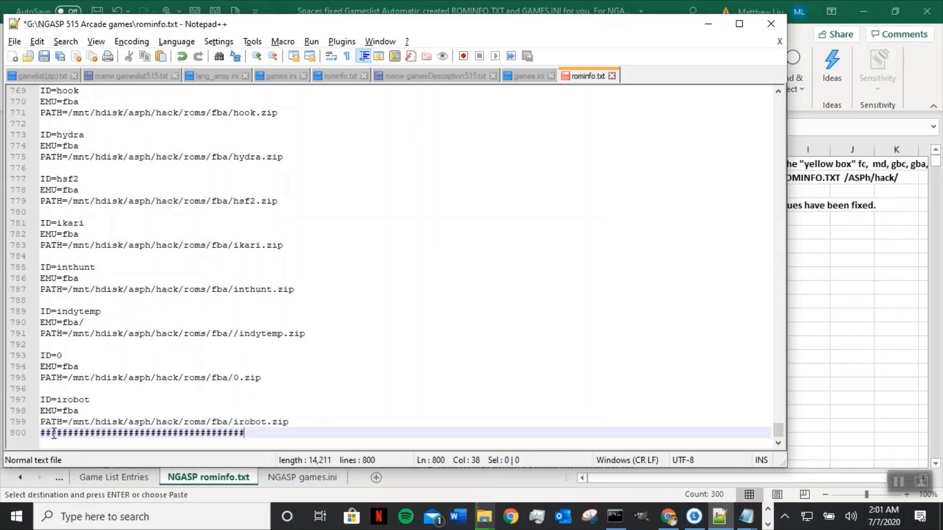
type("#############")
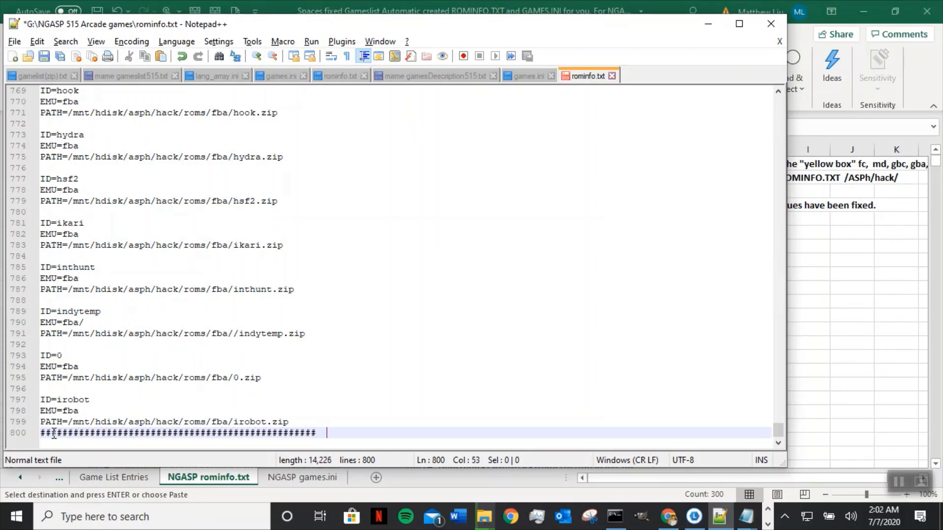
type("  200")
Add a new line 801 at the end of games.ini and return to Excel.
left_click(530, 77)
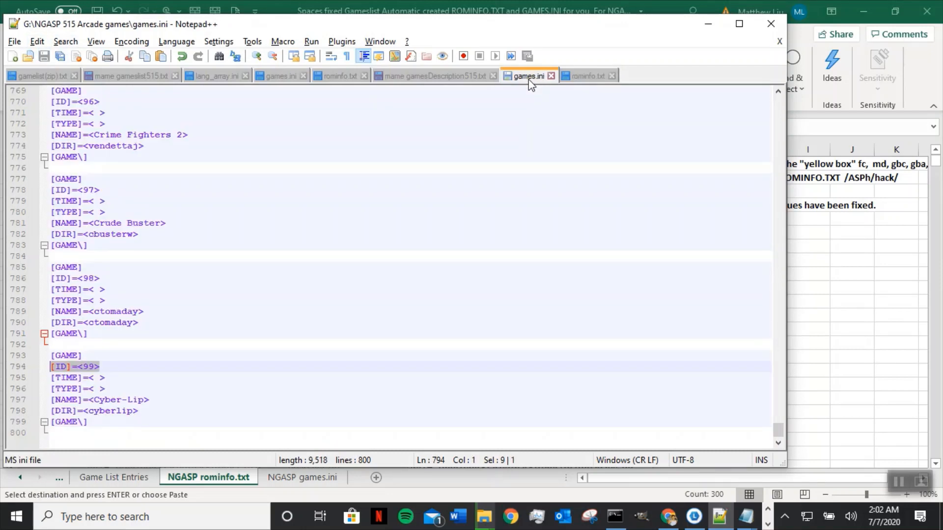
left_click(71, 432)
key("Return")
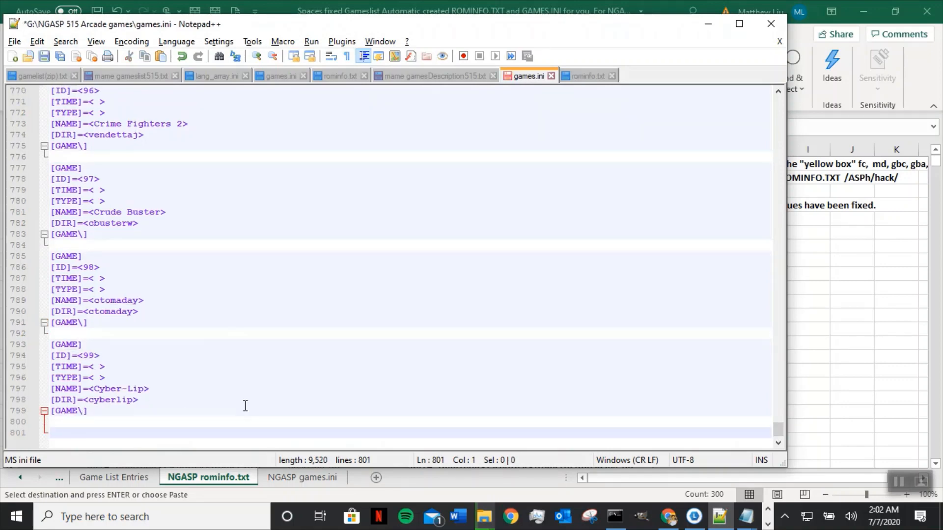
key("alt+Tab")
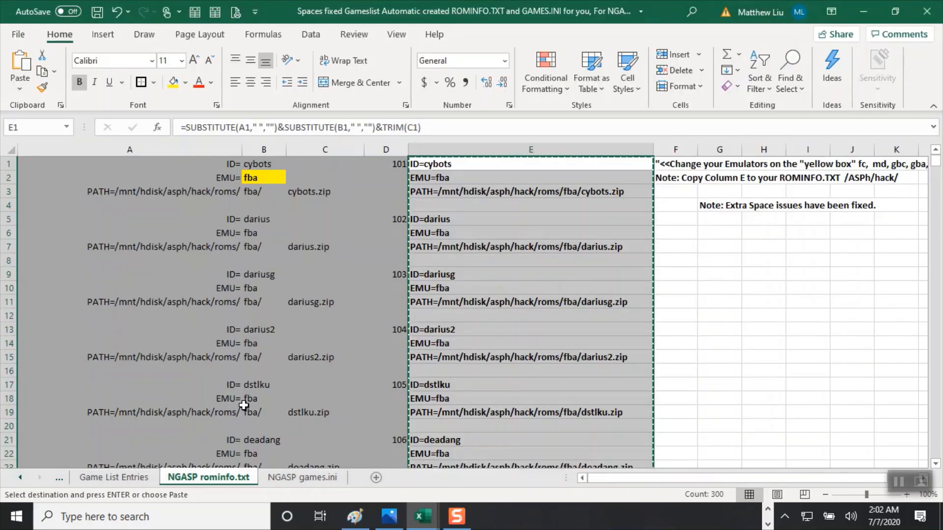
Copy the NGASP games.ini sheet's column D [GAME] entries, cybots (ID 100) through irobot at row 799.
left_click(301, 477)
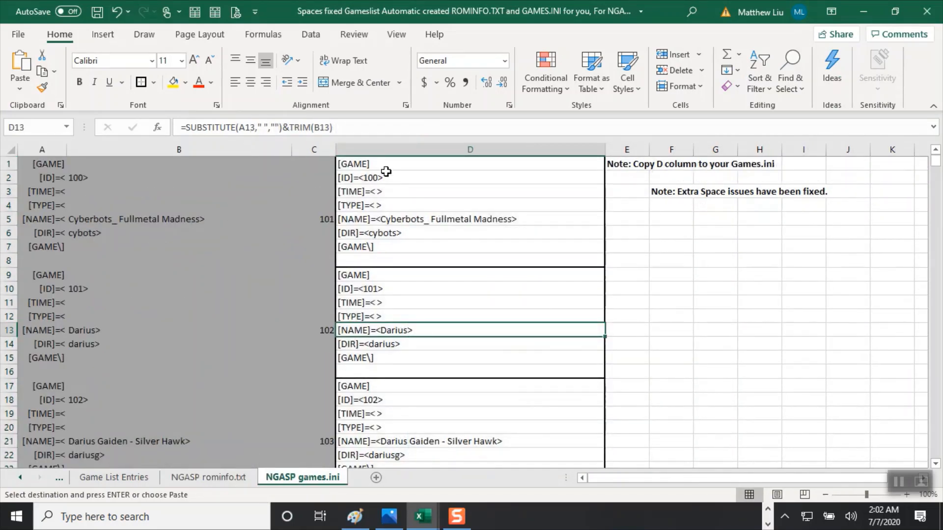
left_click_drag(369, 163, 543, 440)
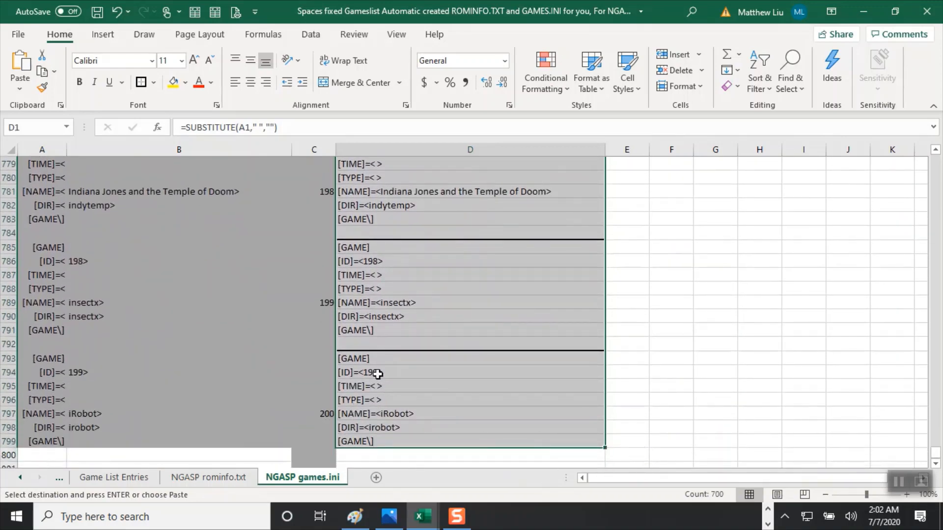
right_click(436, 370)
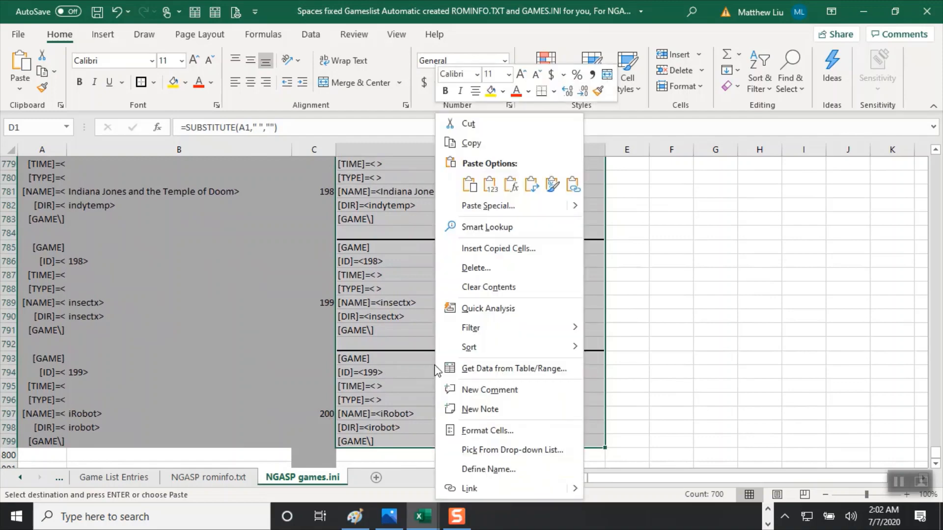
left_click(479, 143)
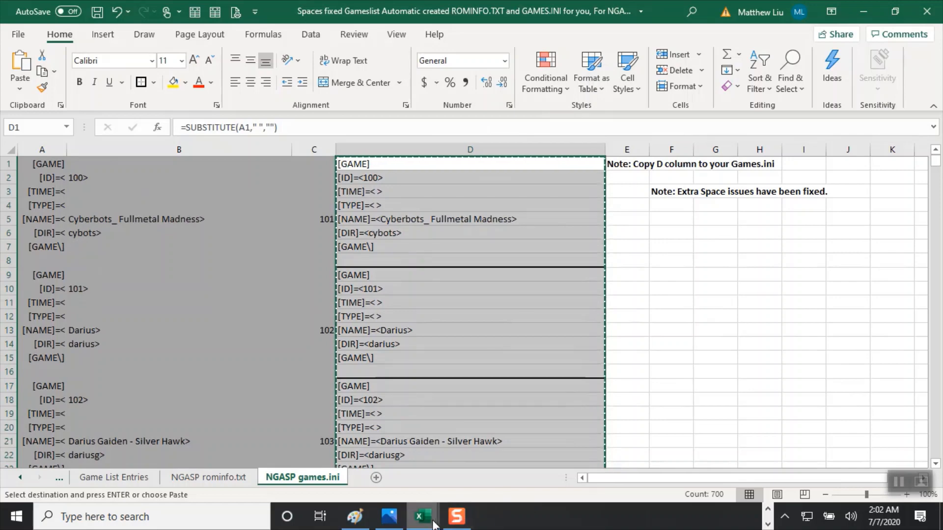
Paste the copied [GAME] entries at the end of games.ini and save the file.
key("alt+Tab")
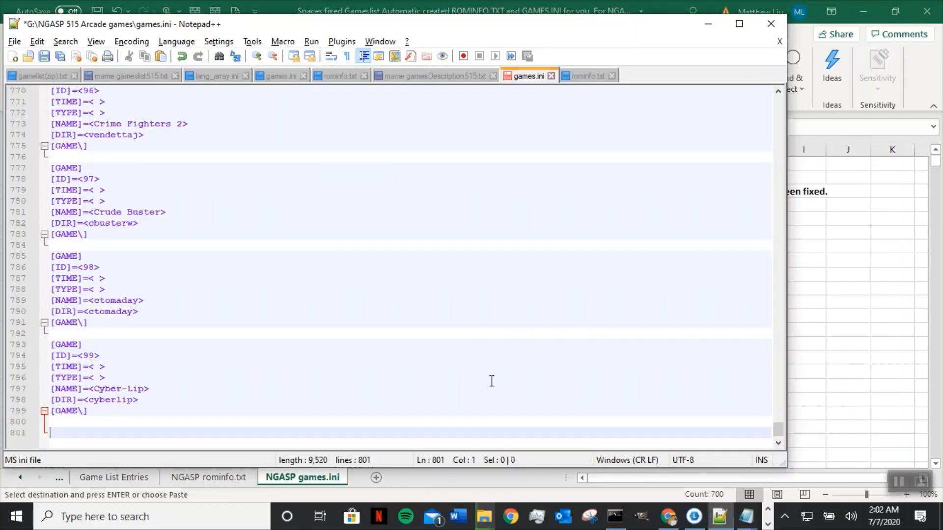
right_click(63, 430)
left_click(124, 177)
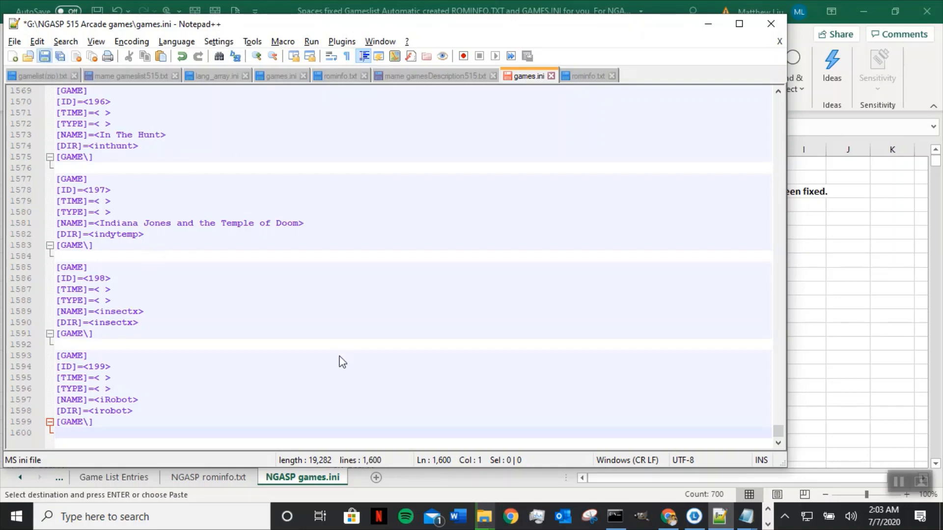
key("ctrl+s")
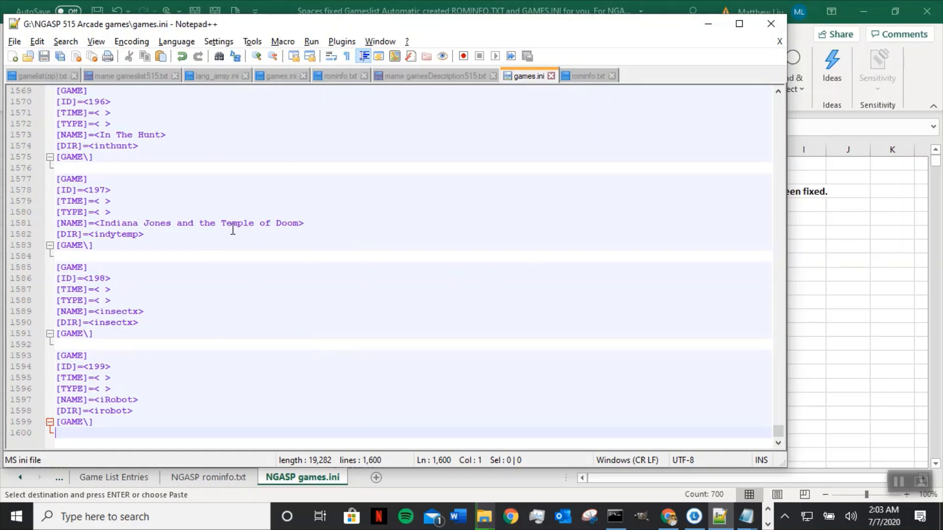
left_click(899, 485)
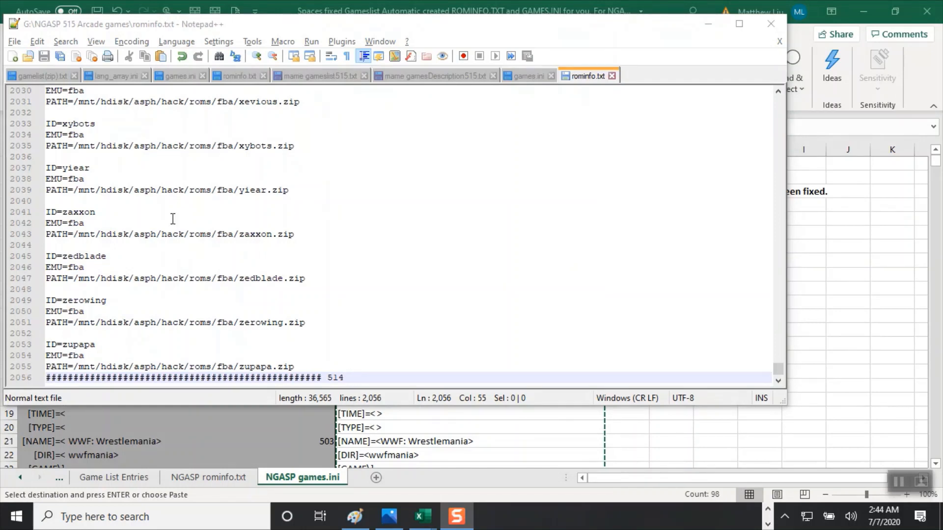
Insert six blank lines at the top of games.ini, above the first [GAME] block.
left_click(531, 79)
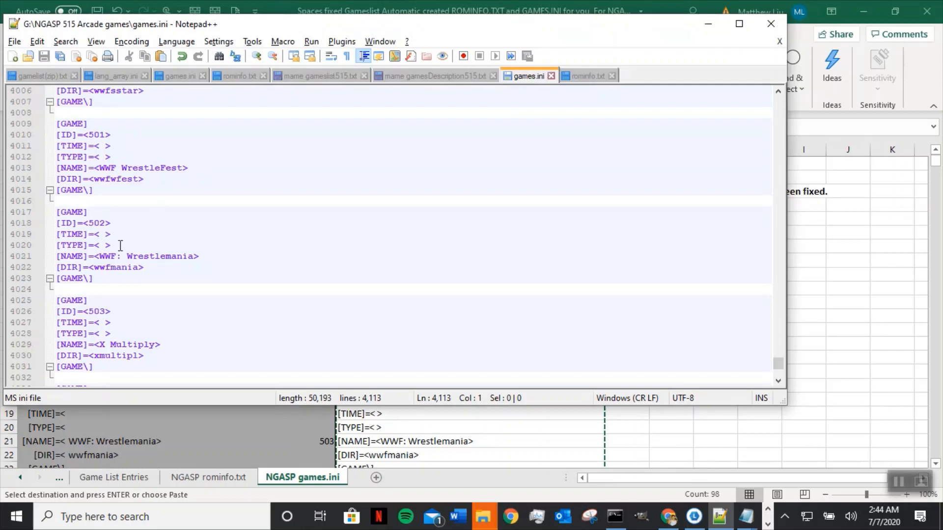
scroll(124, 320, "down", 8)
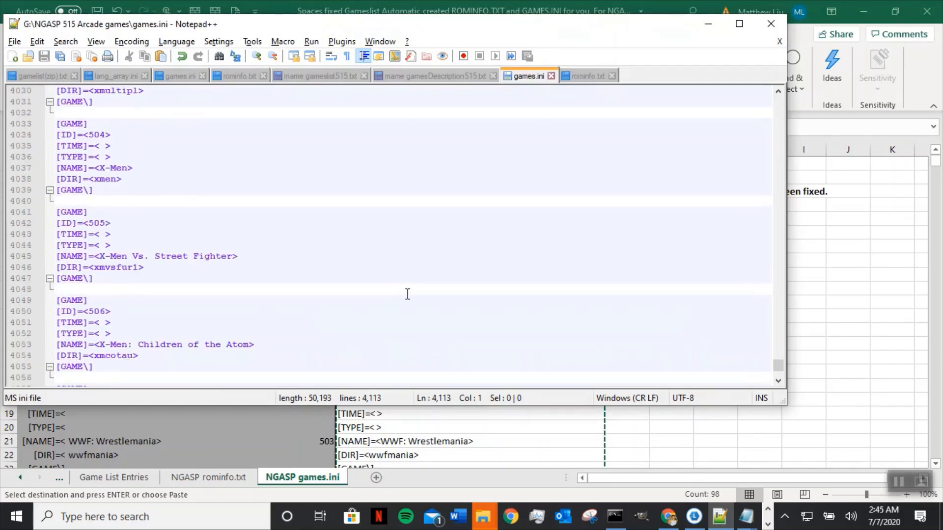
scroll(780, 375, "down", 4)
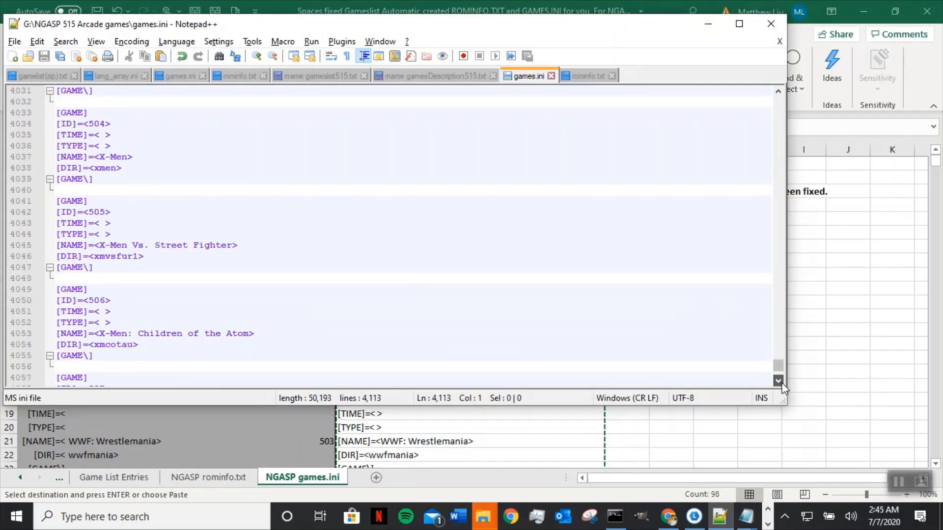
left_click_drag(780, 366, 779, 381)
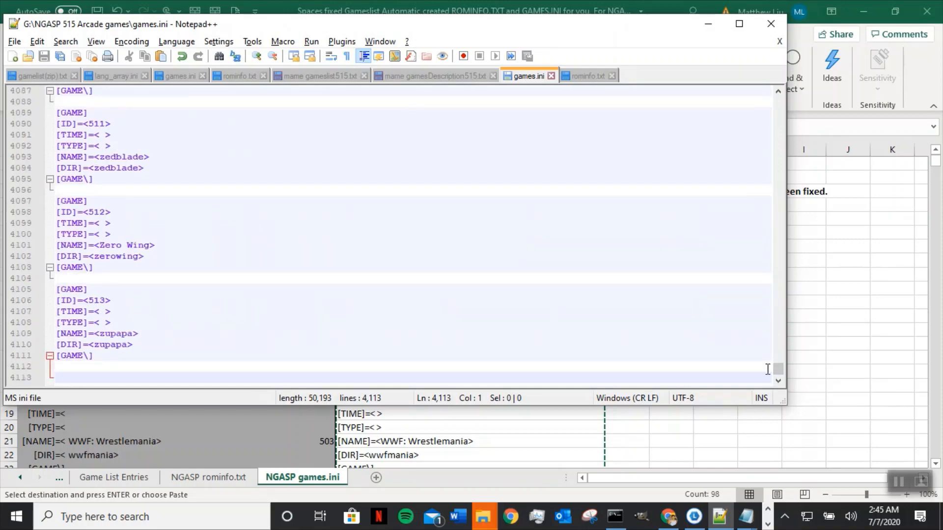
left_click_drag(778, 376, 785, 80)
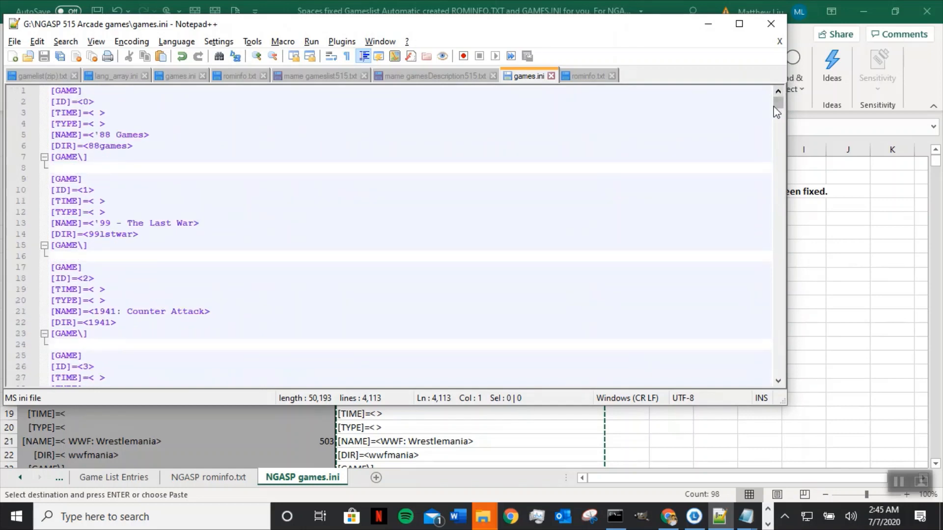
left_click(22, 94)
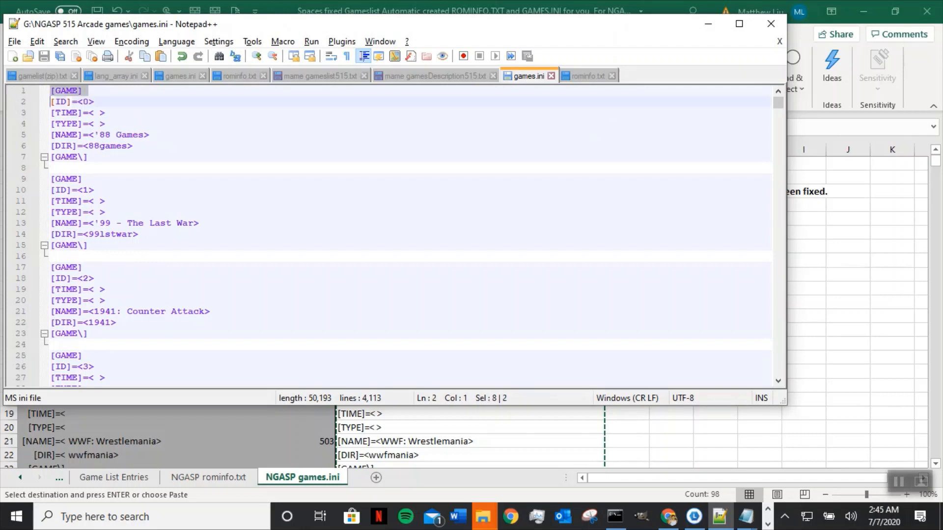
right_click(20, 91)
left_click(252, 144)
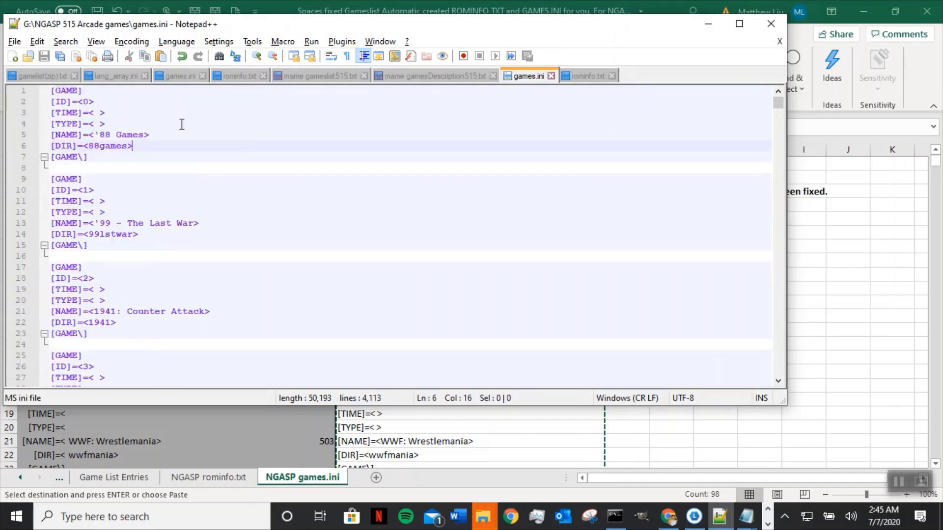
left_click(51, 92)
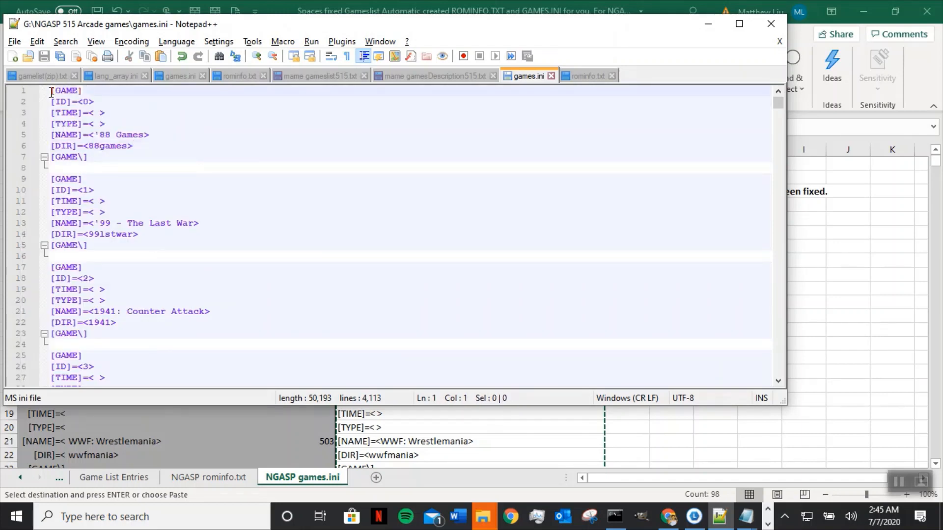
key("Return")
key("Return")
key("Return")
key("Return")
key("Return")
key("Return")
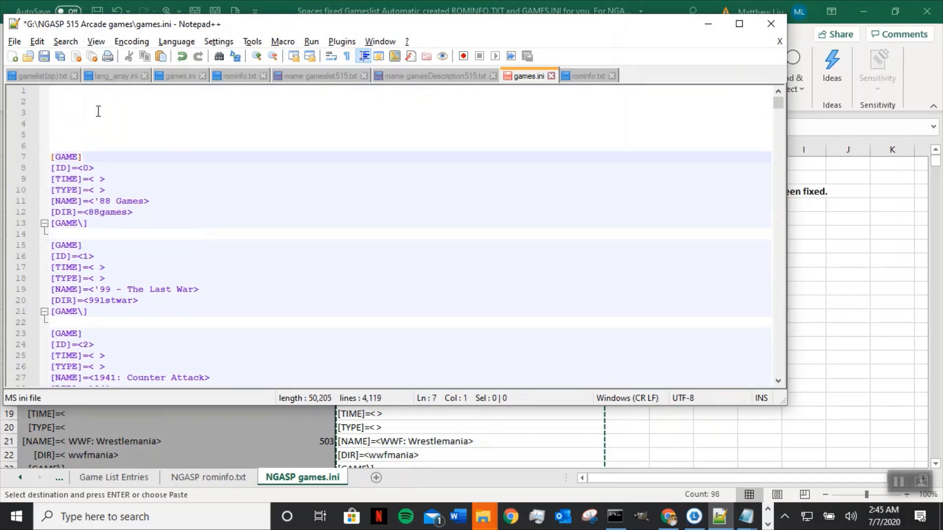
Copy the three Game list header comment lines from the French games.ini.
left_click(180, 78)
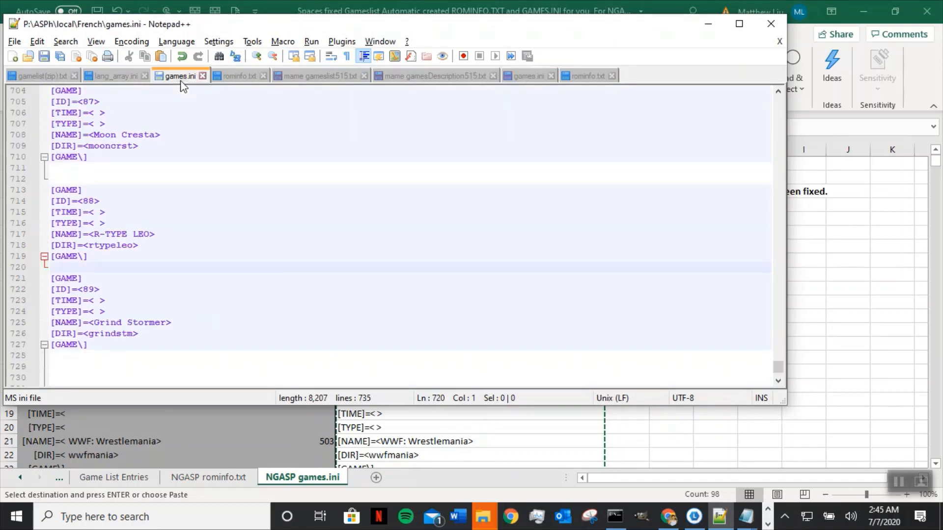
left_click(776, 373)
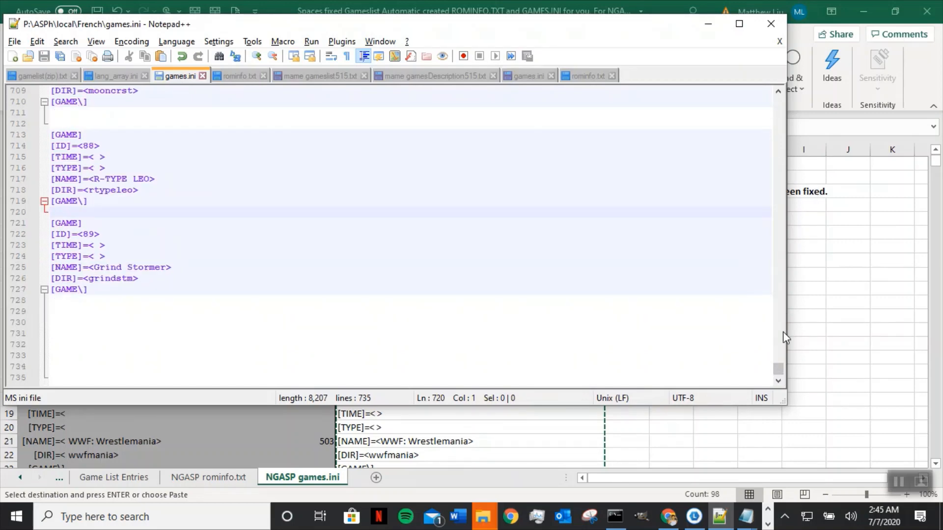
left_click_drag(778, 376, 780, 95)
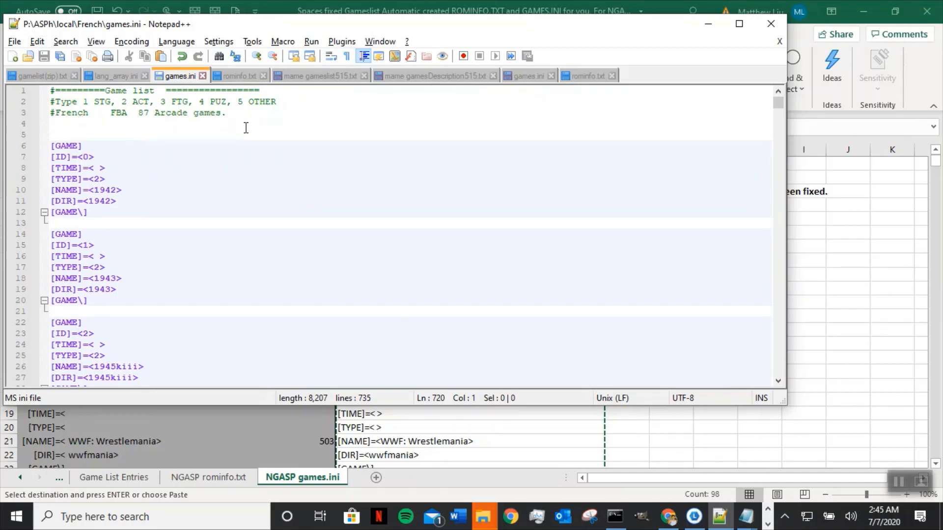
left_click_drag(227, 114, 43, 82)
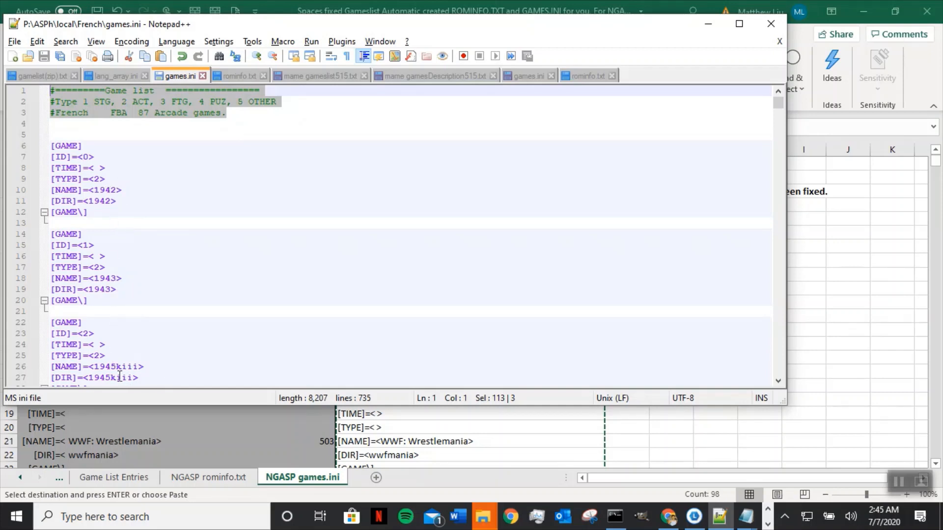
right_click(109, 105)
left_click(150, 131)
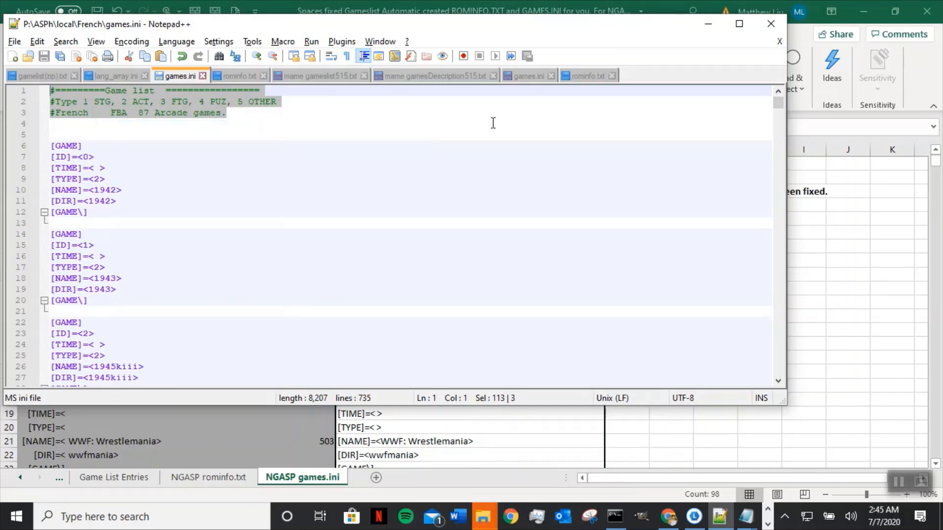
Paste the header at the top of NGASP games.ini and remove an extra blank line.
left_click(530, 75)
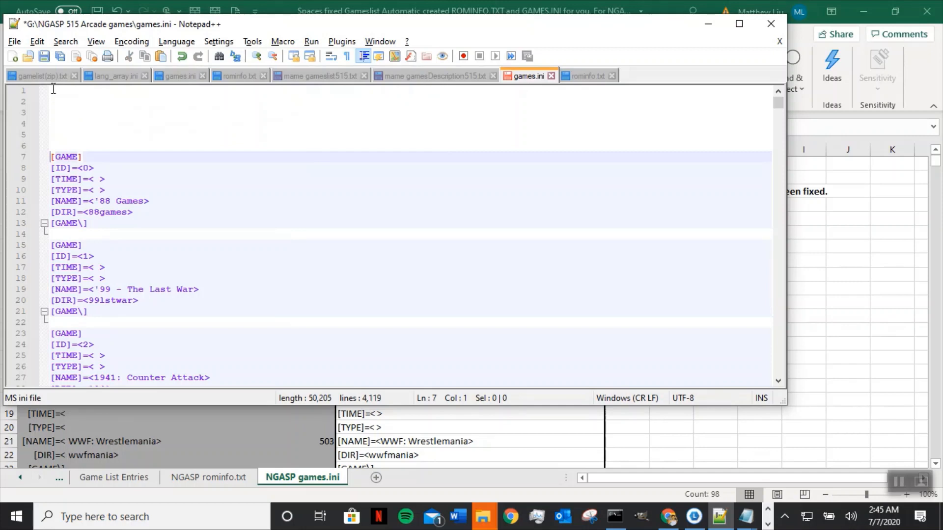
left_click(52, 91)
right_click(52, 90)
left_click(85, 127)
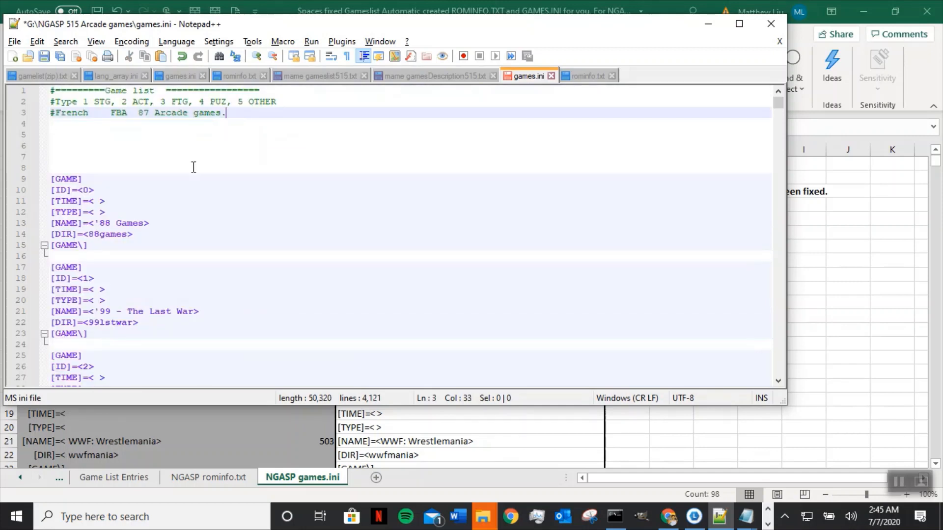
left_click(66, 168)
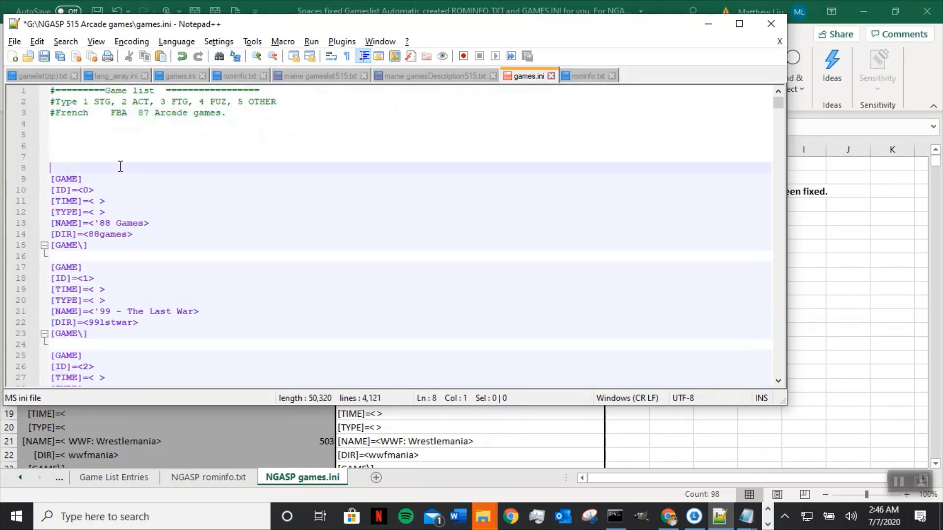
key("BackSpace")
key("BackSpace")
key("BackSpace")
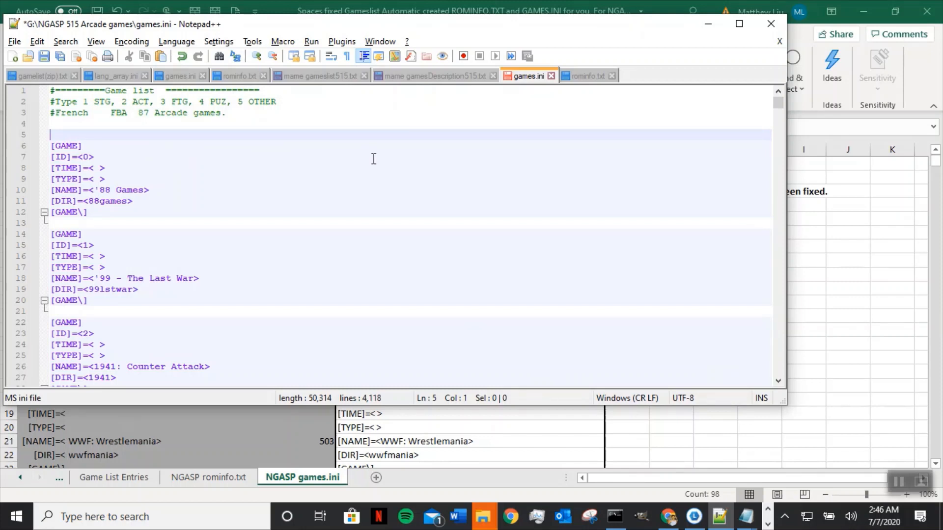
Return to the French games.ini and show the File menu with its recent files.
left_click(179, 77)
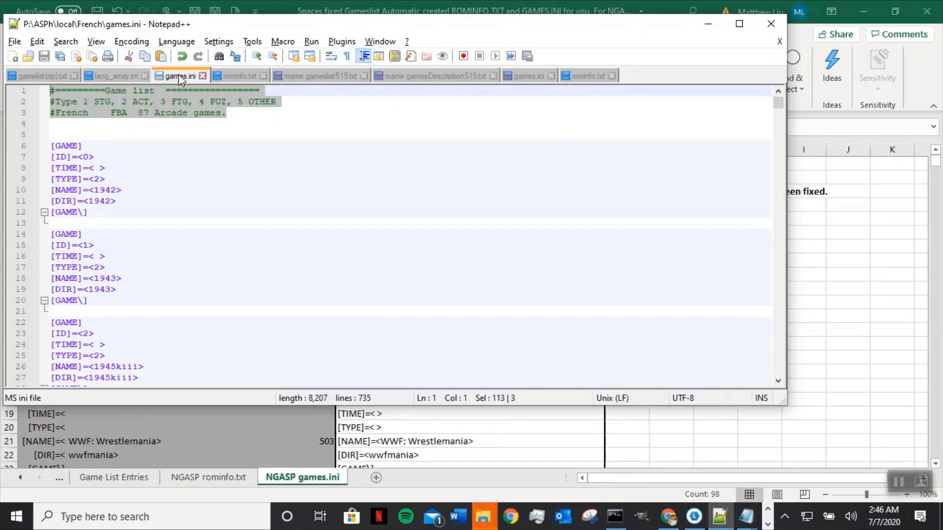
left_click(187, 143)
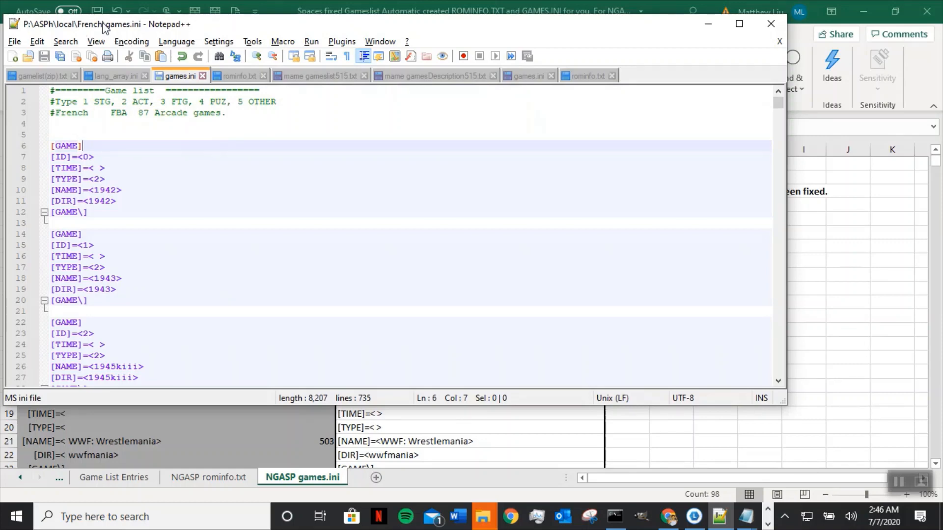
left_click(16, 42)
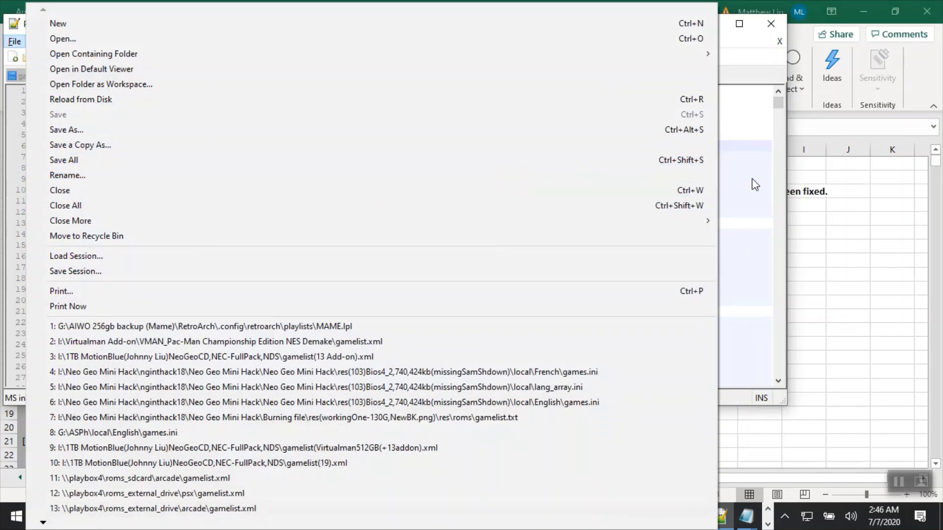
Change '87' to '90' on line 3 of the French games.ini and save it.
left_click(732, 187)
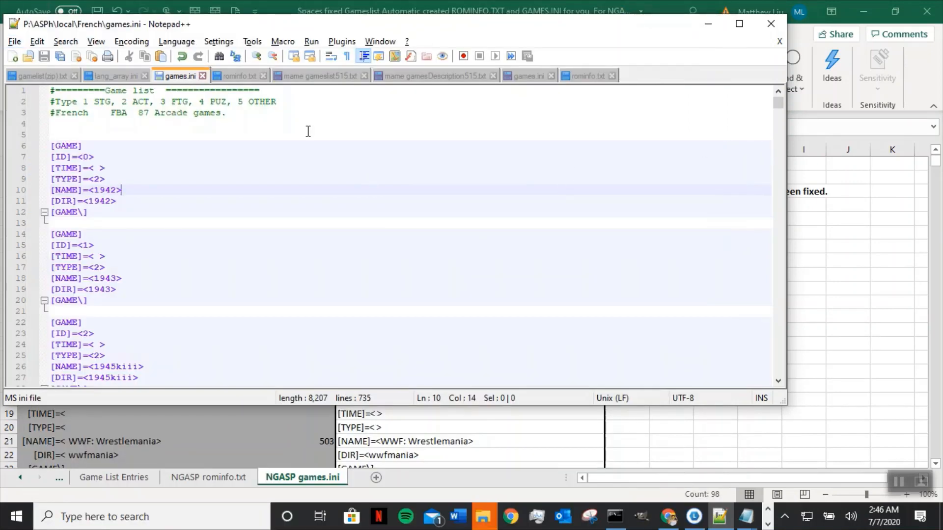
left_click_drag(779, 103, 781, 386)
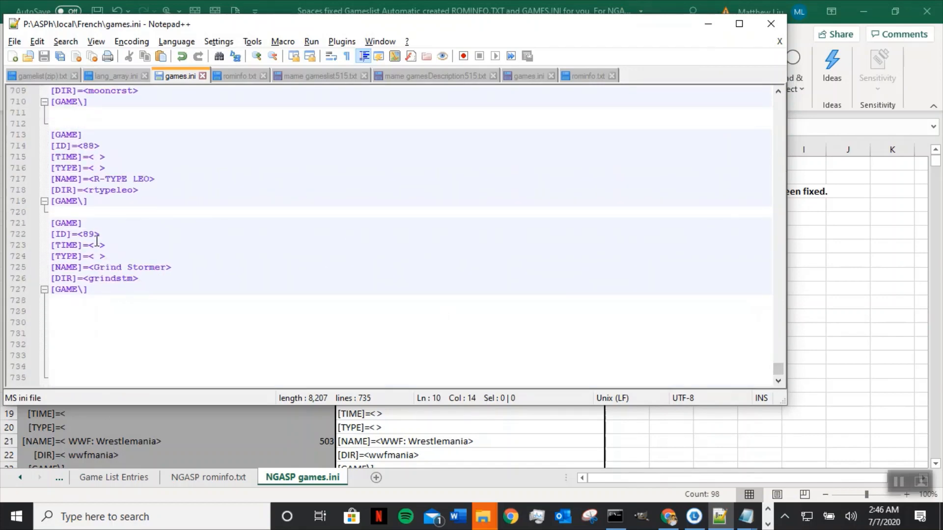
left_click_drag(778, 368, 794, 101)
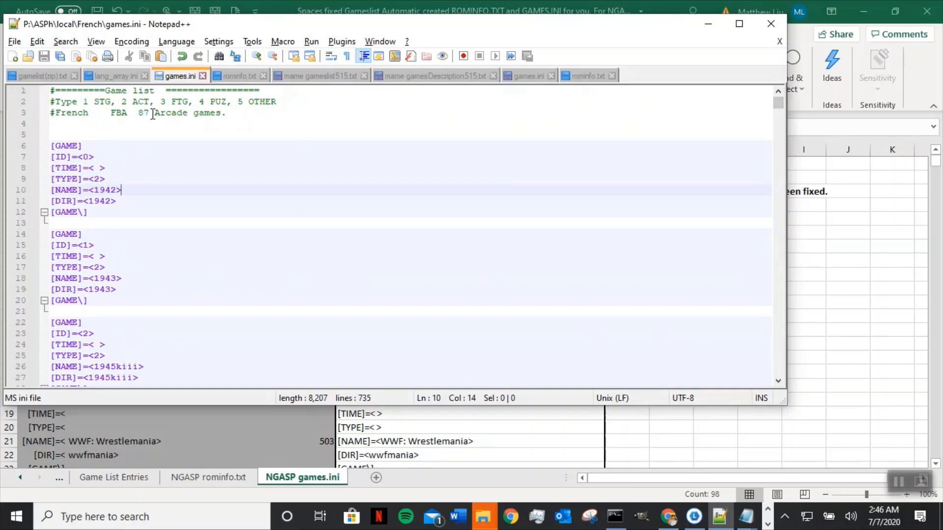
left_click_drag(143, 113, 141, 115)
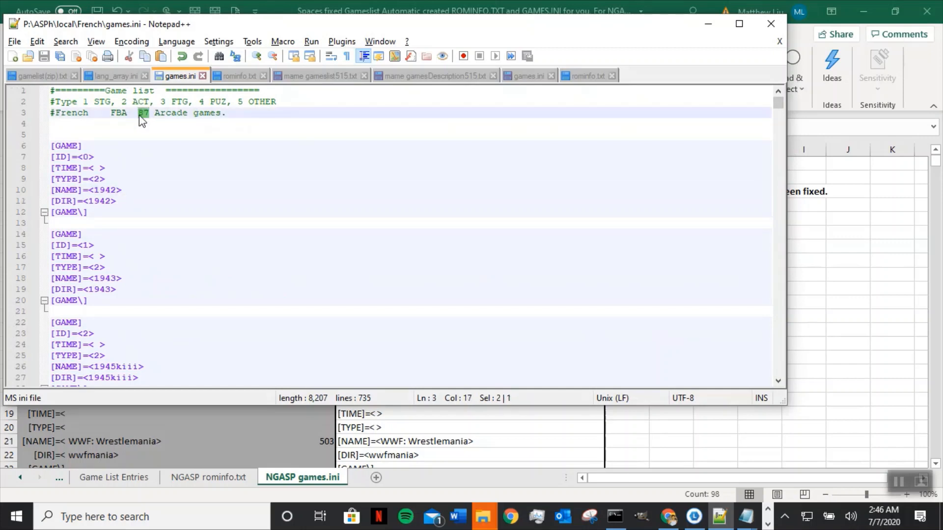
type("90")
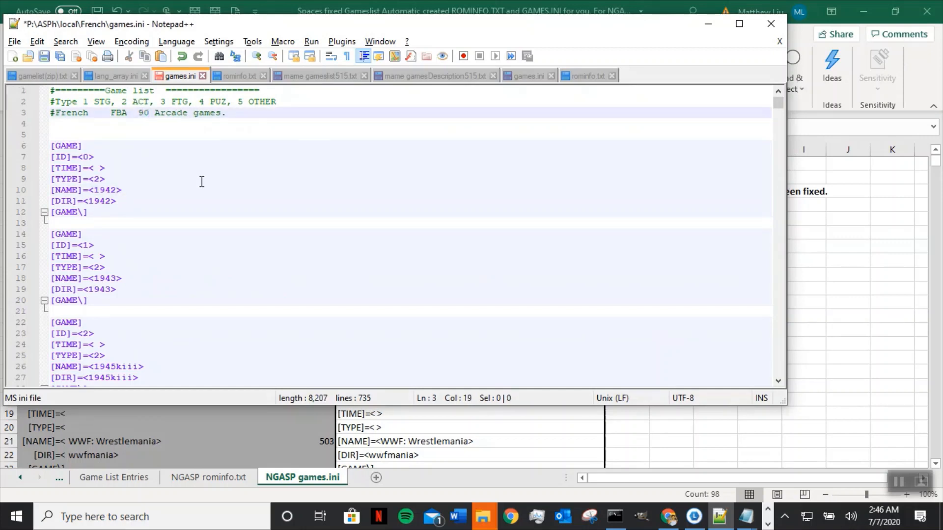
left_click(43, 56)
left_click(37, 42)
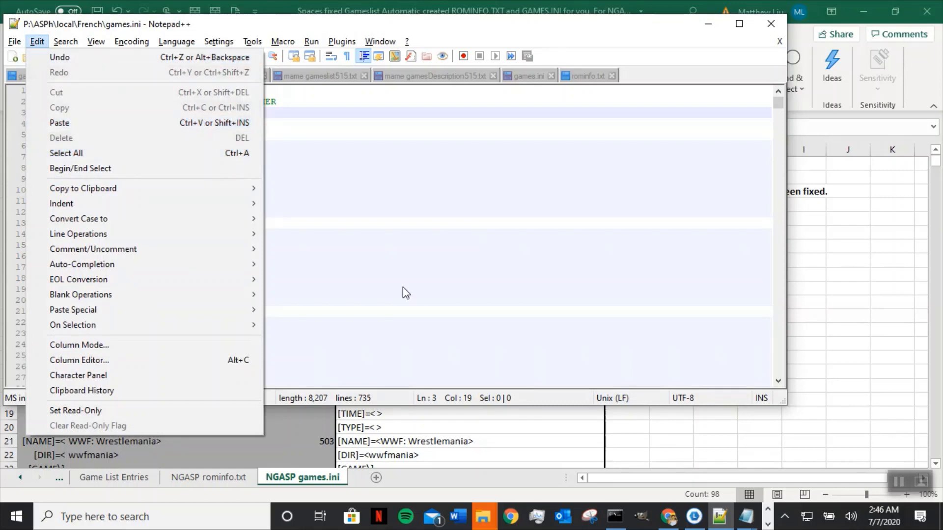
left_click(335, 232)
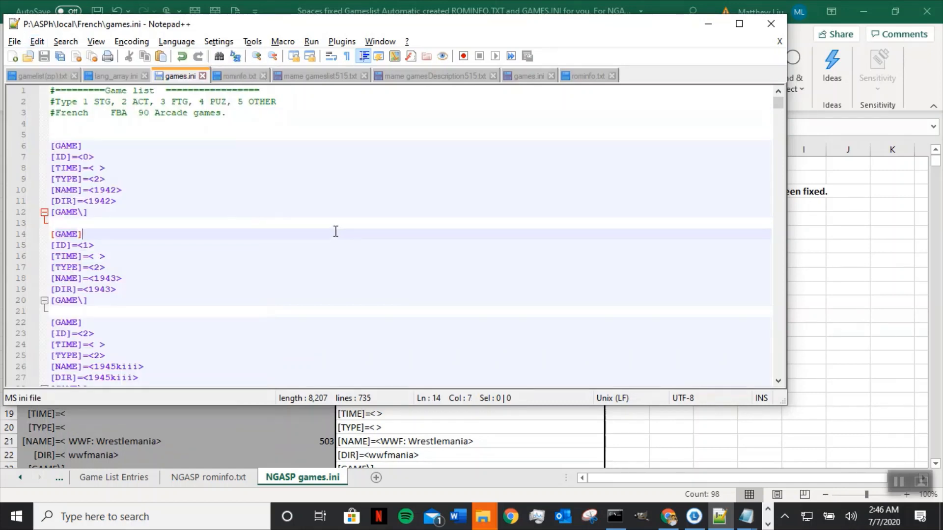
Close the French games.ini and change the NGASP header count from 87 to 514 Arcade games.
left_click(203, 77)
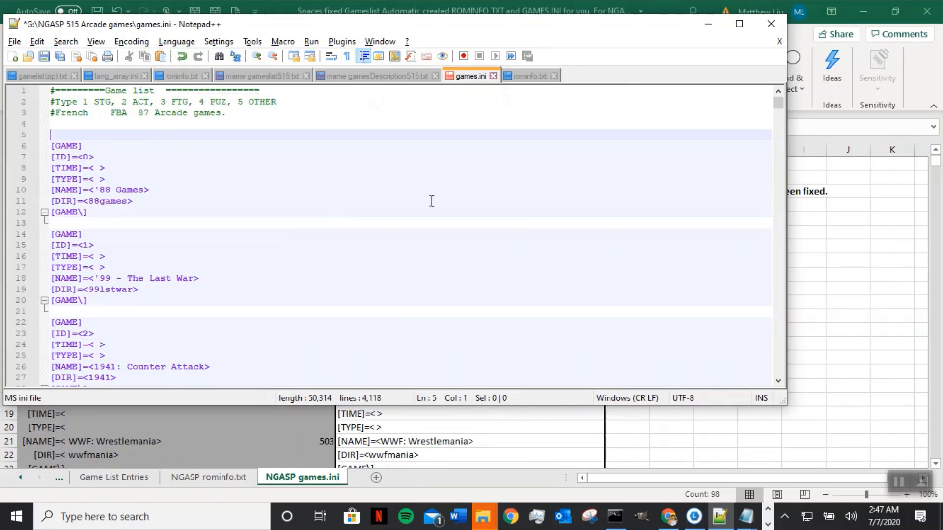
left_click_drag(149, 113, 142, 116)
type("500")
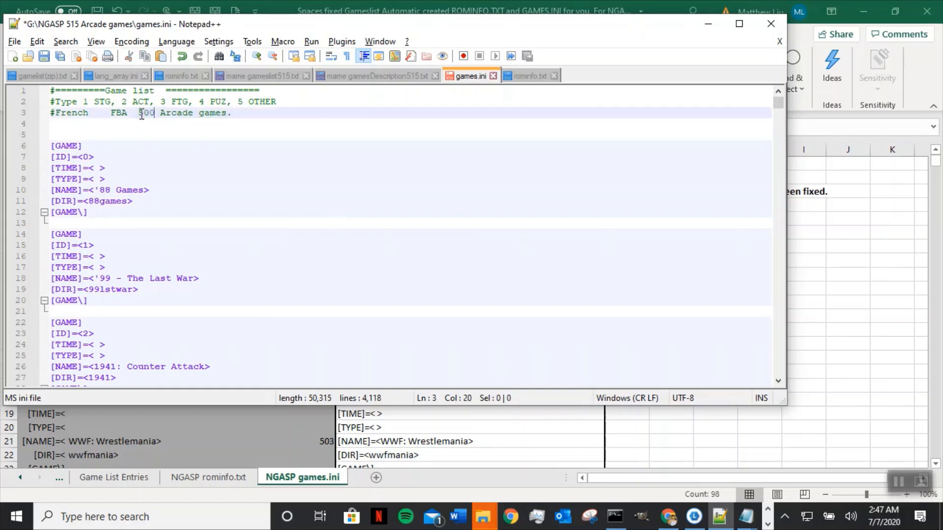
key("BackSpace")
key("BackSpace")
type("14")
Verify the last [GAME] block has ID 513, then review the entries from the top.
left_click(204, 152)
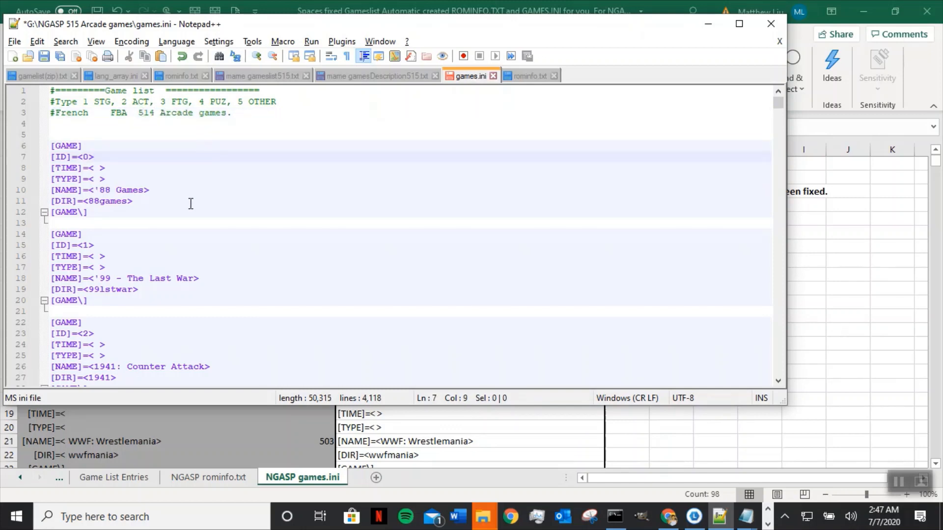
left_click_drag(781, 101, 787, 390)
left_click_drag(105, 300, 83, 300)
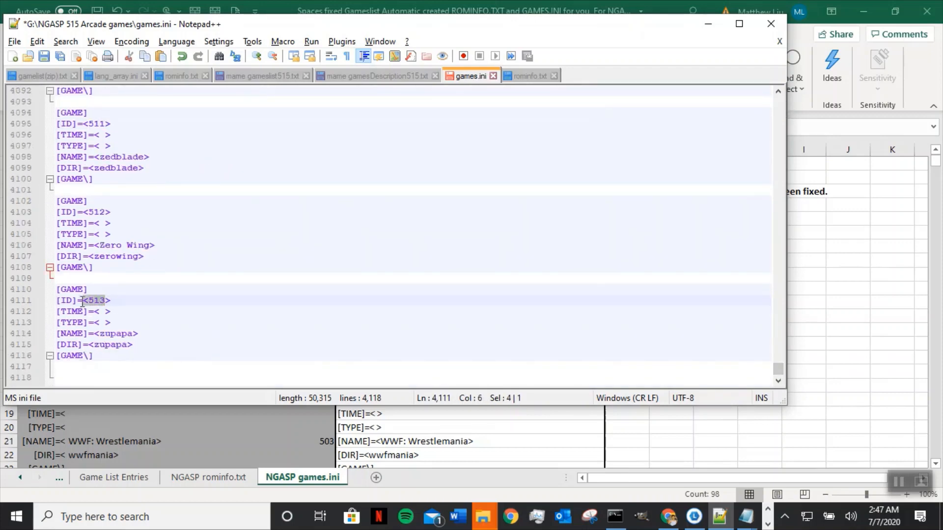
left_click_drag(778, 368, 779, 92)
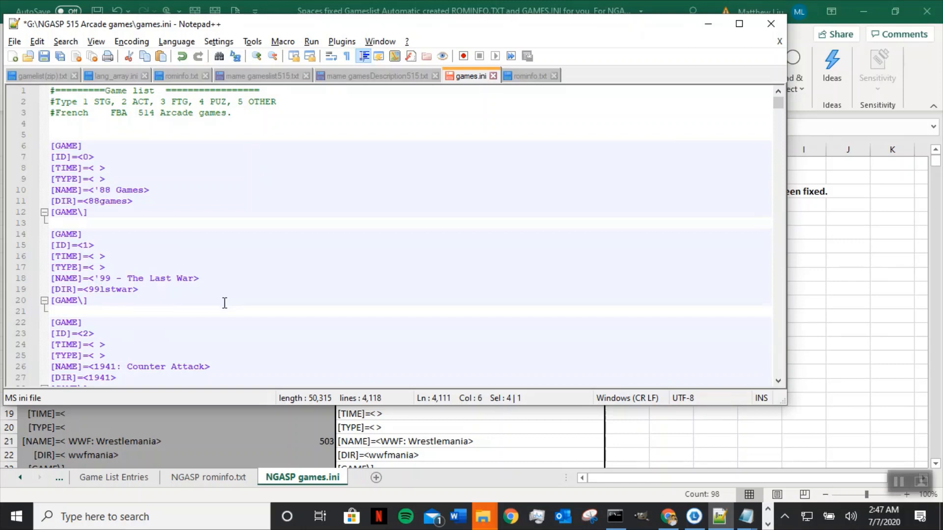
scroll(224, 303, "down", 1)
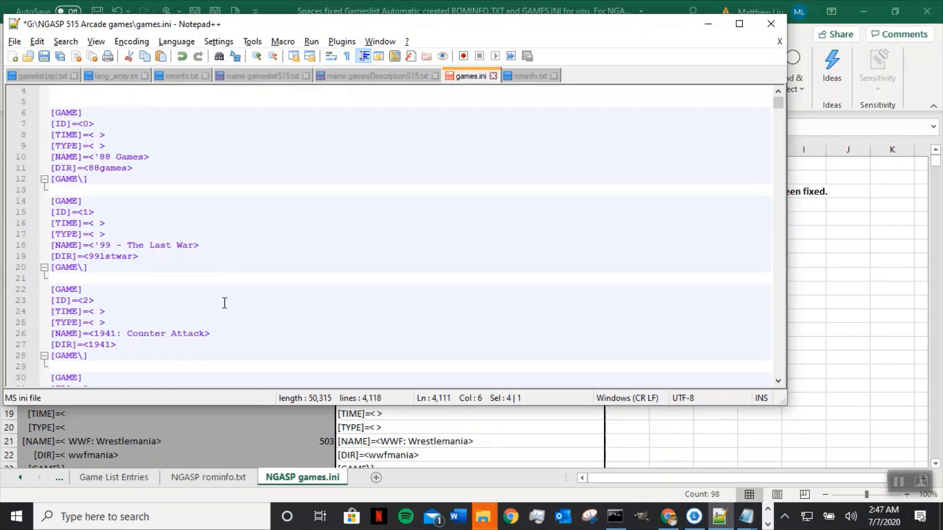
scroll(225, 303, "down", 3)
scroll(224, 303, "down", 4)
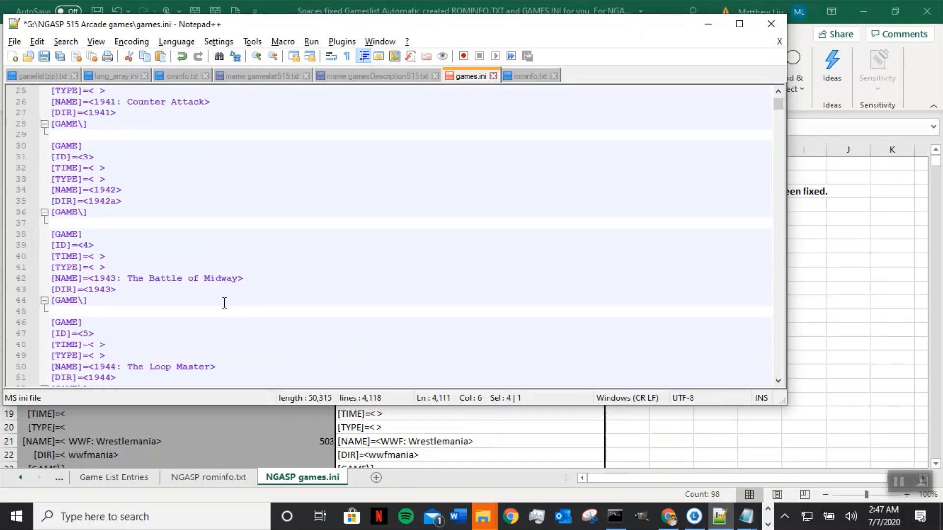
scroll(225, 303, "down", 2)
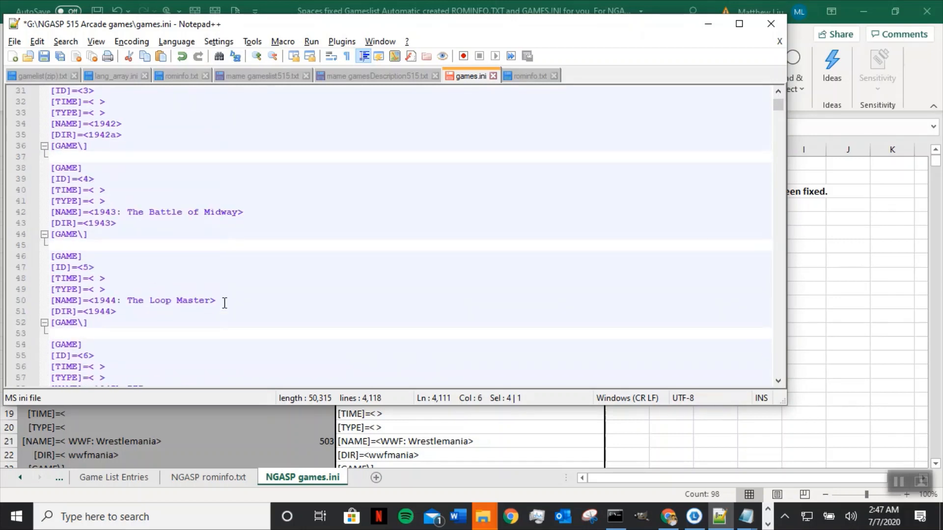
scroll(224, 303, "down", 15)
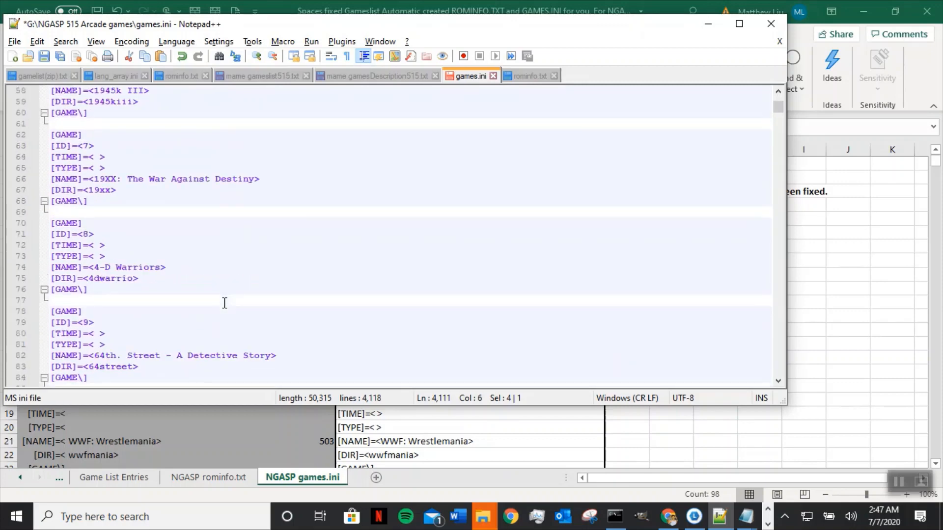
scroll(223, 304, "down", 3)
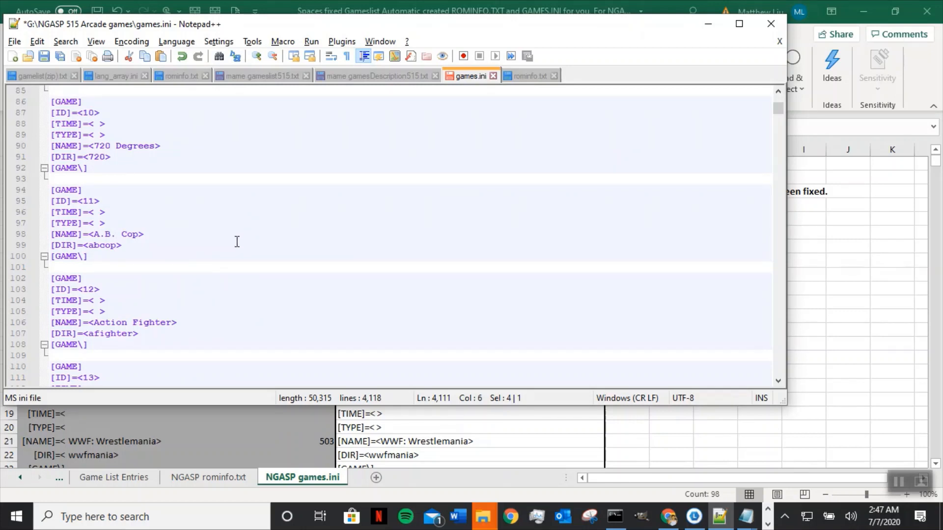
scroll(237, 242, "down", 8)
scroll(237, 241, "up", 10)
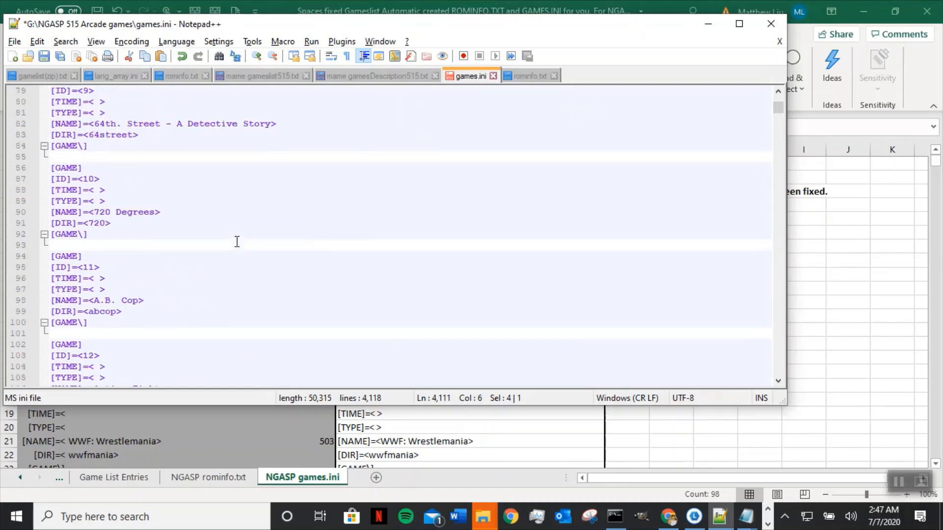
scroll(236, 242, "up", 20)
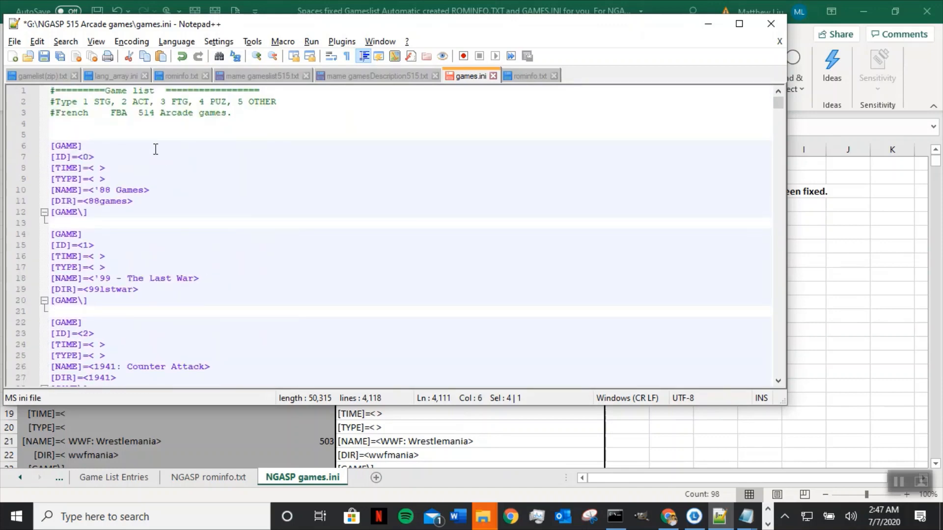
Start a Save As and browse to the ASPh\local\French folder on NG-ASP (P:).
left_click(45, 56)
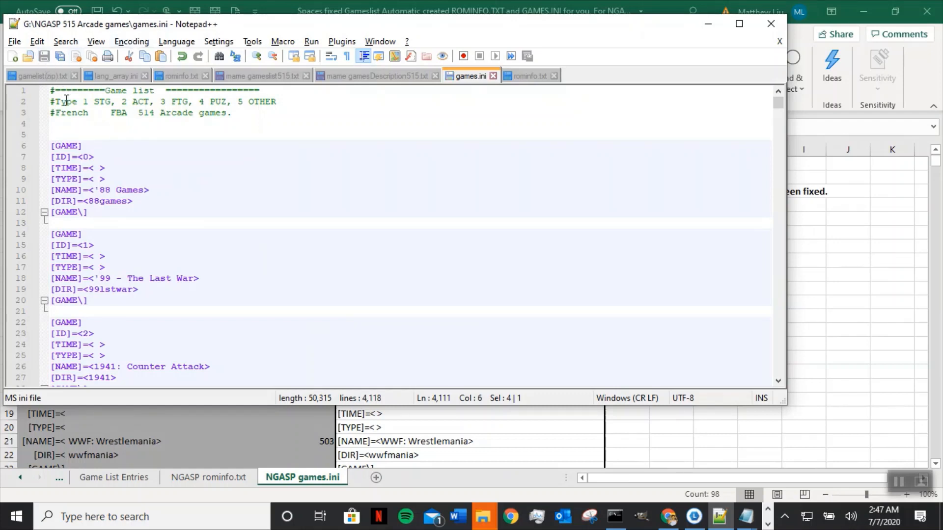
left_click(15, 44)
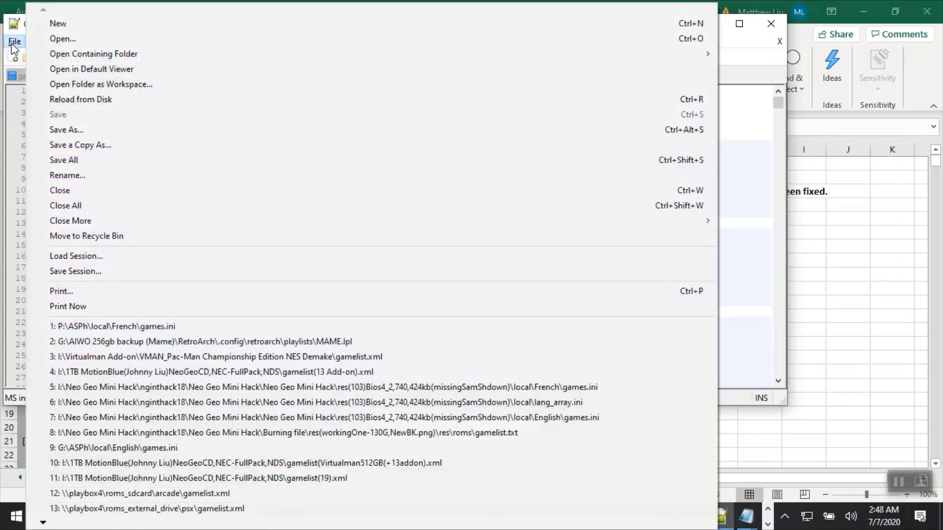
left_click(114, 129)
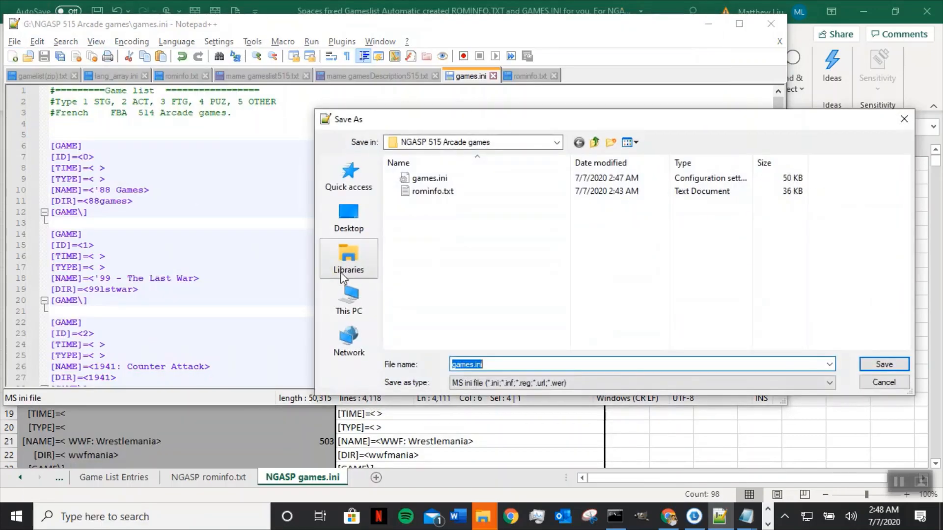
left_click(556, 144)
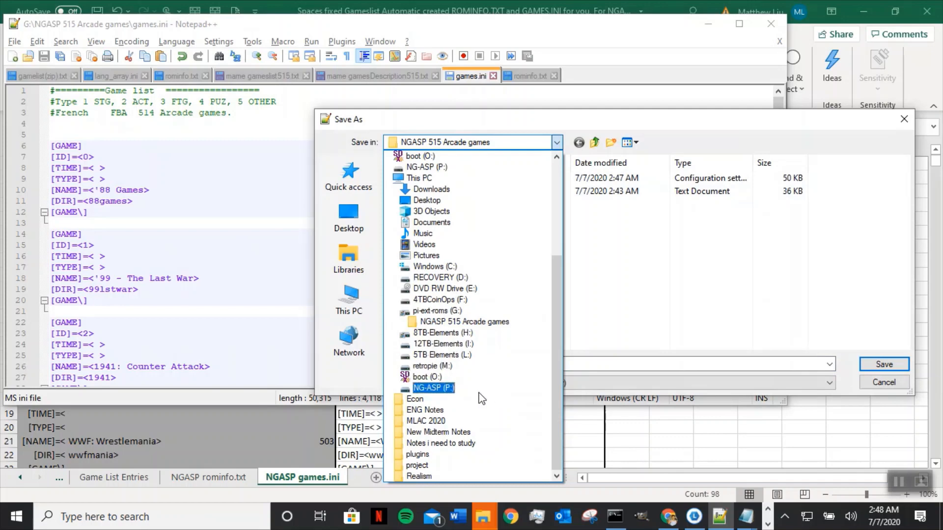
left_click(433, 388)
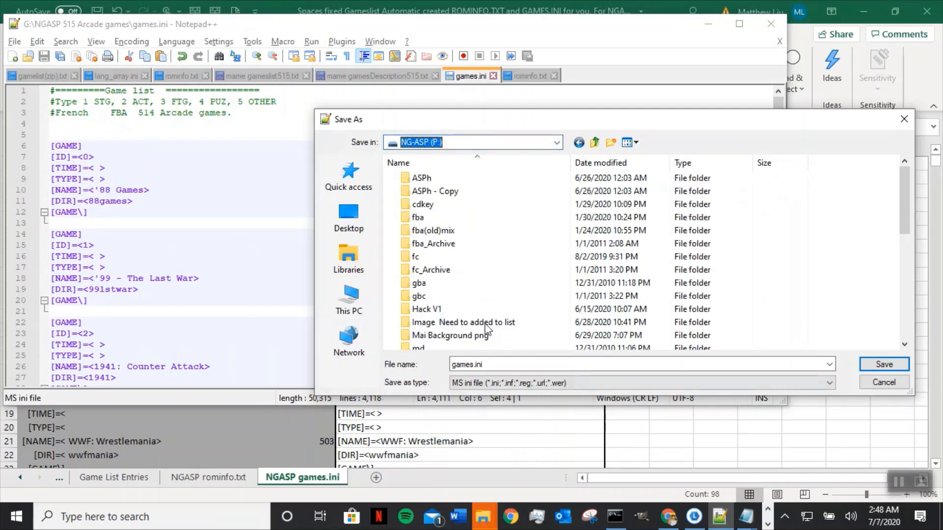
double_click(470, 181)
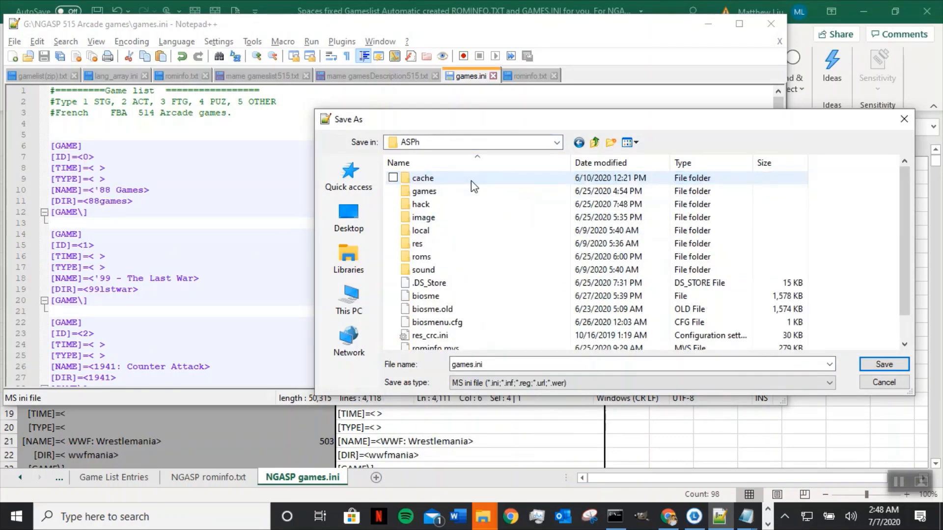
double_click(447, 235)
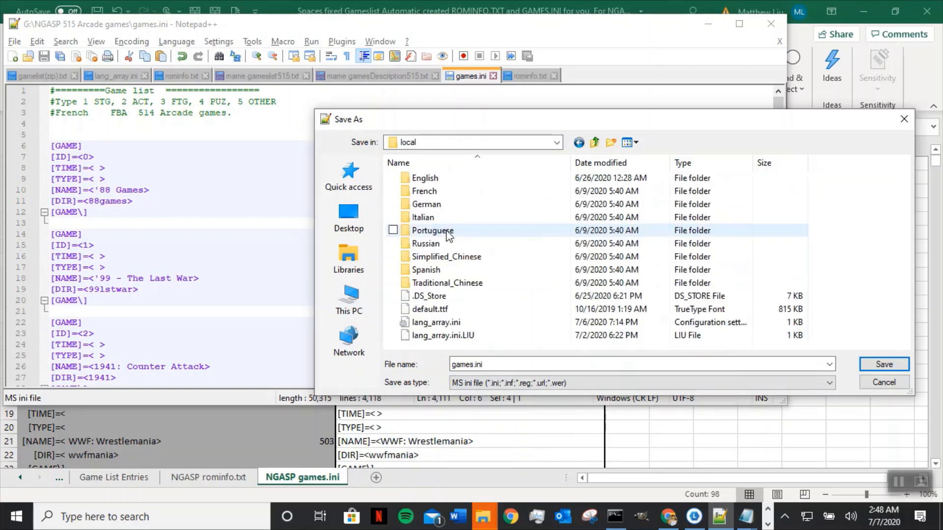
double_click(456, 192)
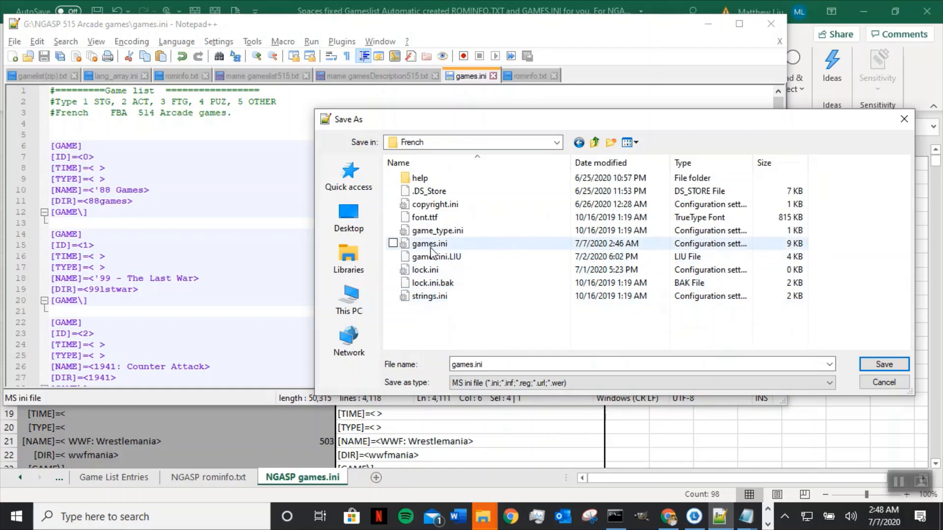
Rename the existing French games.ini to games.ini.90, accepting the extension warning.
left_click(430, 246)
left_click(434, 244)
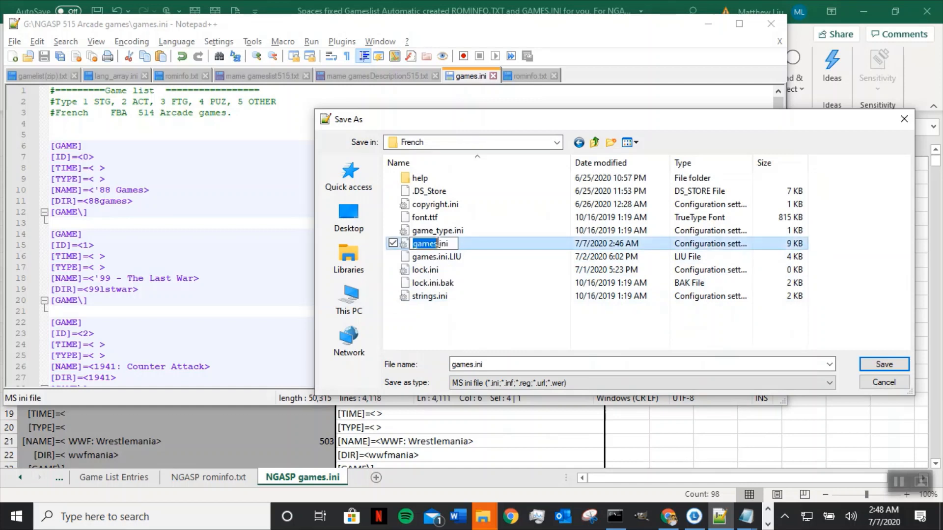
left_click(449, 244)
type(".90")
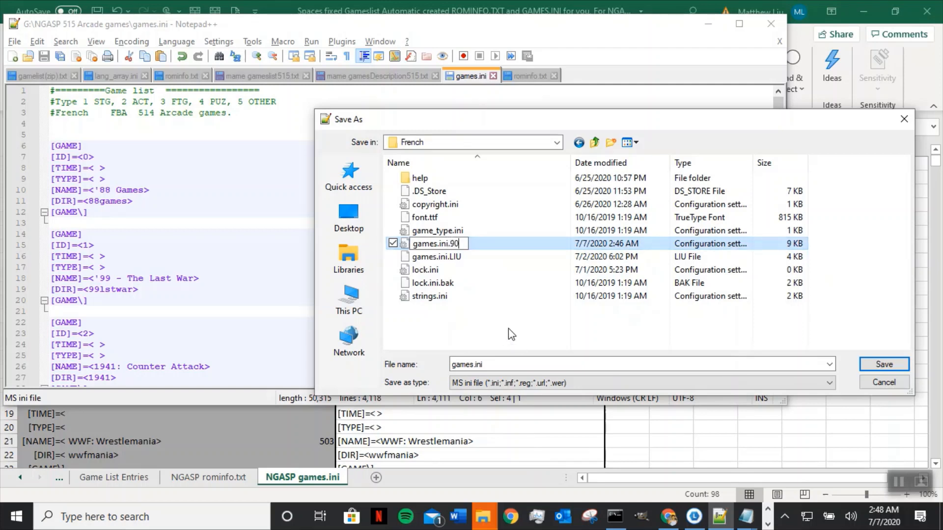
left_click(495, 311)
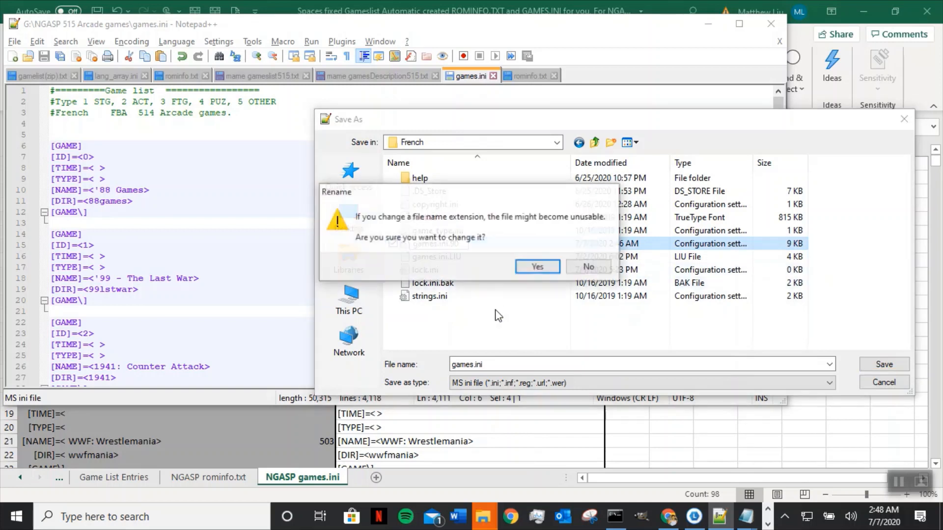
left_click(526, 271)
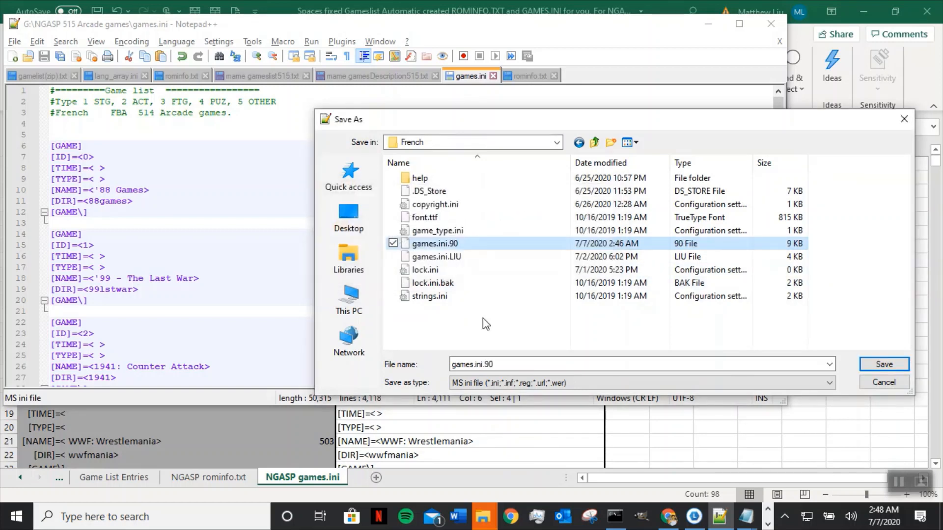
Save the 514-game list as games.ini in the French folder.
left_click(520, 362)
key("BackSpace")
key("BackSpace")
key("BackSpace")
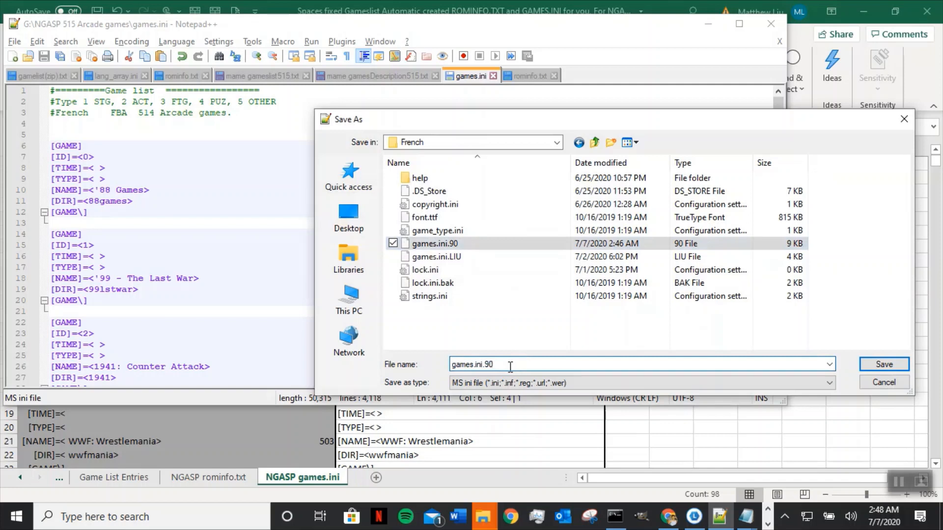
left_click(506, 330)
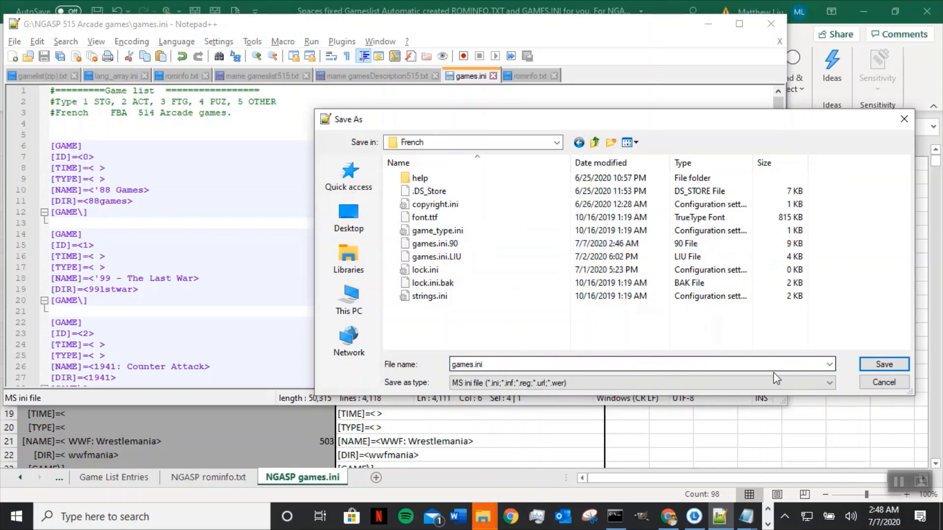
left_click(879, 365)
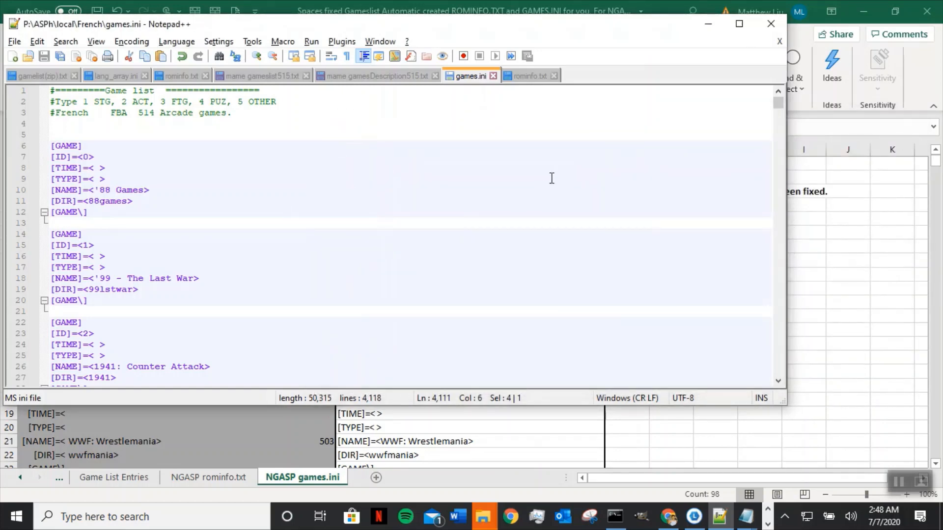
Copy all of the 514-game rominfo.txt, then show the hack rominfo.txt at its grindstm end.
left_click(527, 76)
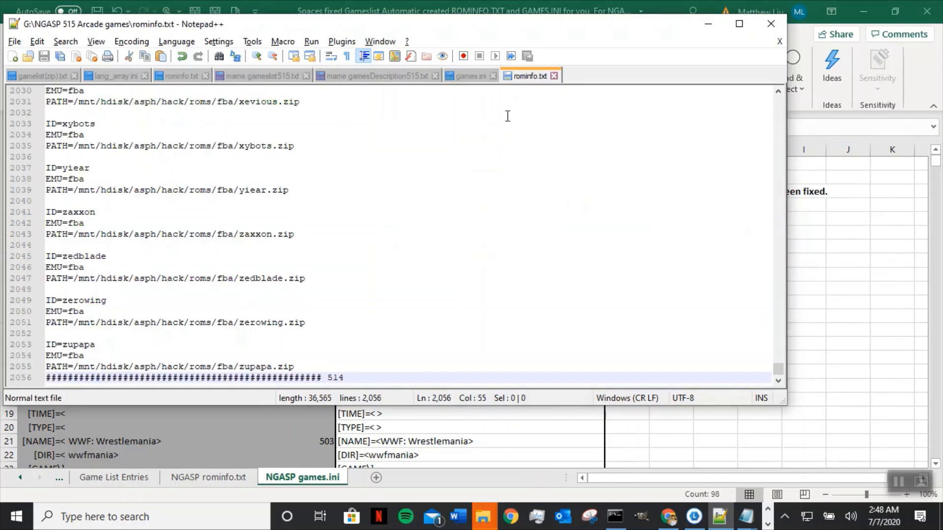
left_click(298, 146)
left_click_drag(298, 146, 46, 123)
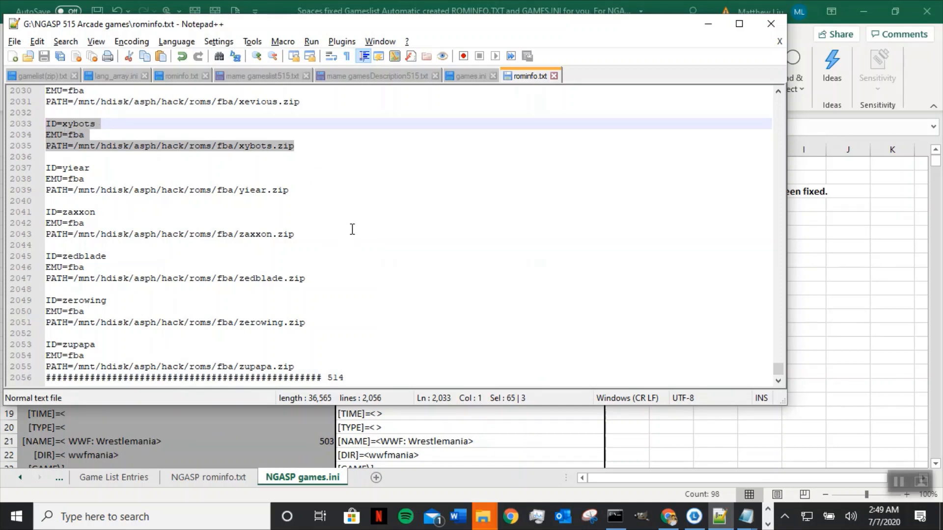
scroll(350, 231, "up", 3)
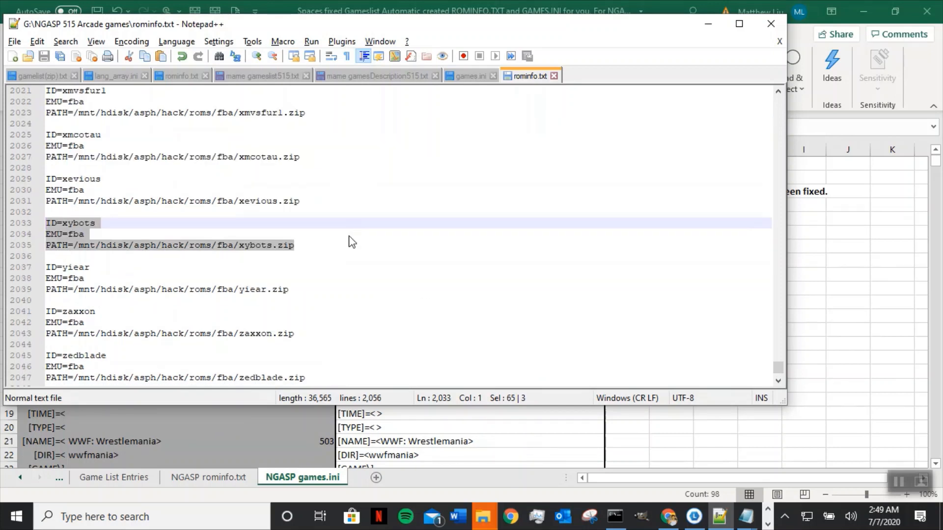
key("ctrl+a")
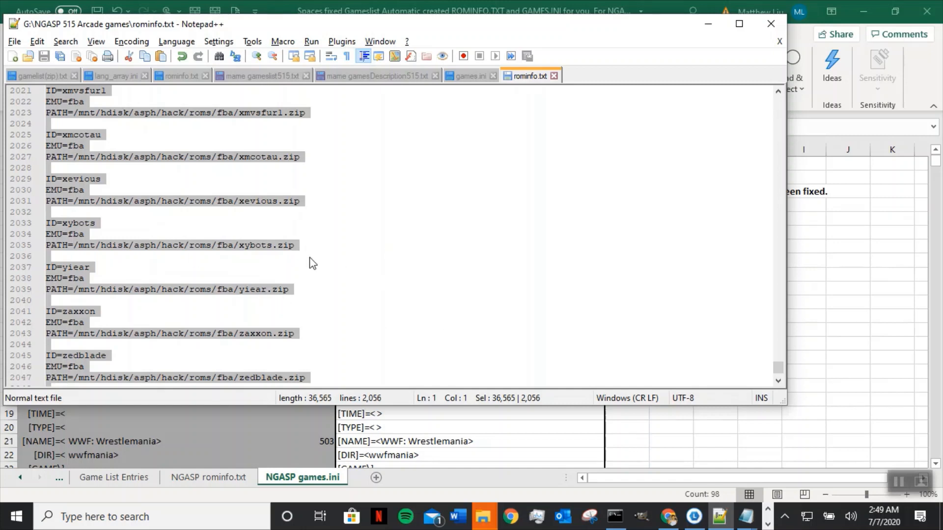
right_click(156, 160)
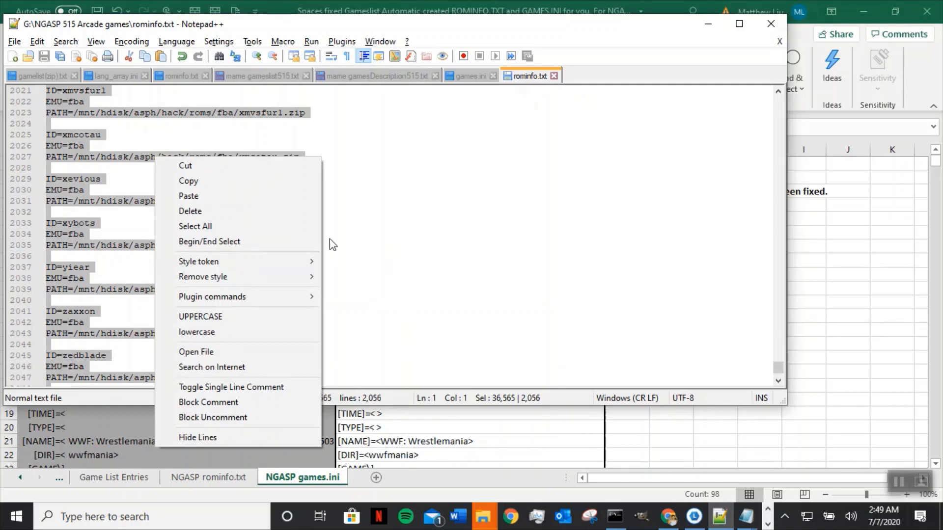
left_click(210, 183)
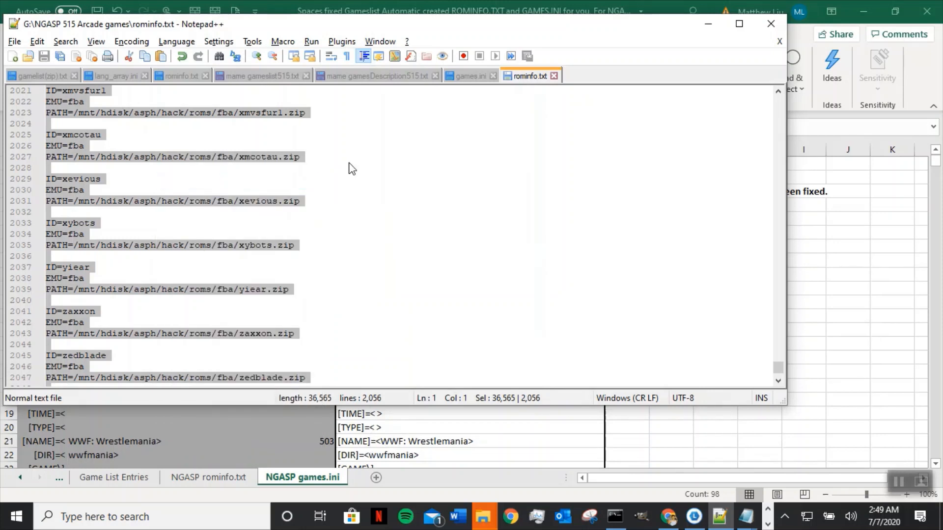
left_click(181, 76)
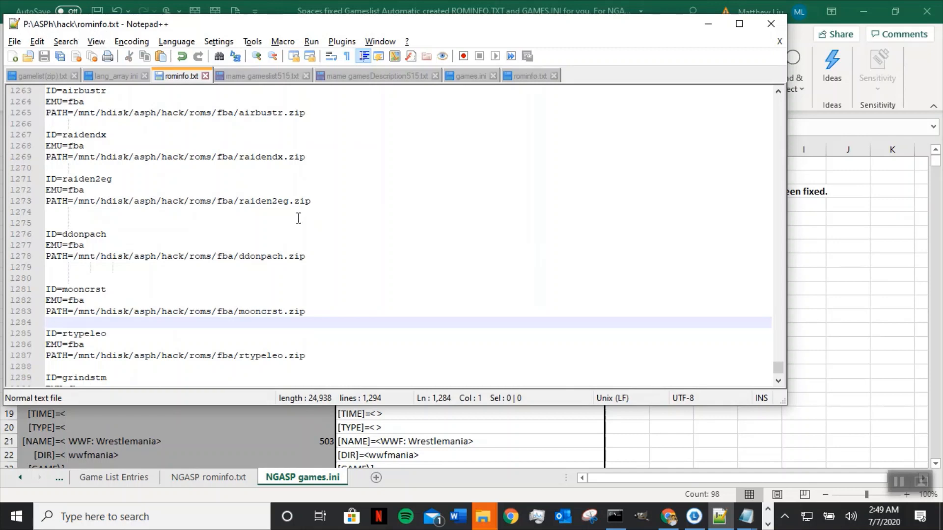
scroll(349, 238, "down", 2)
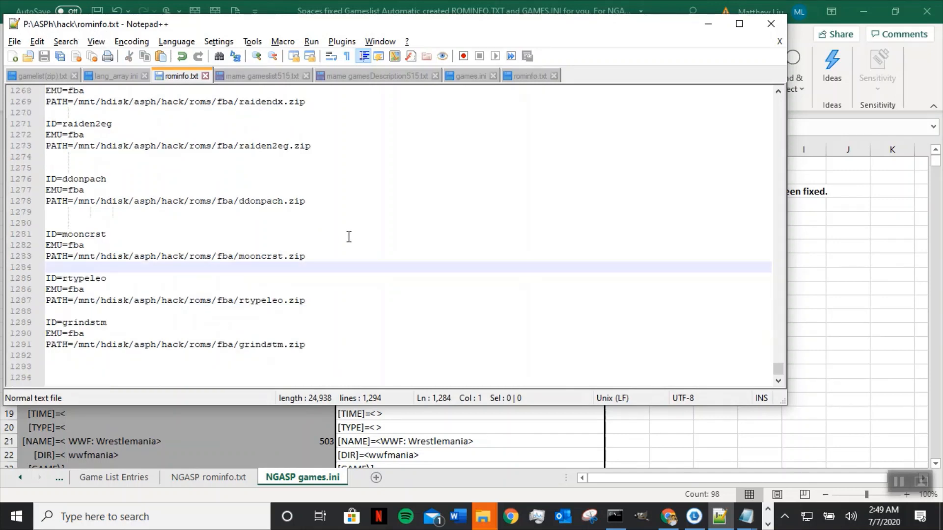
Add a #-bordered comment block reading '1 to 514 Arcade games need to be tested' after grindstm.
left_click(54, 358)
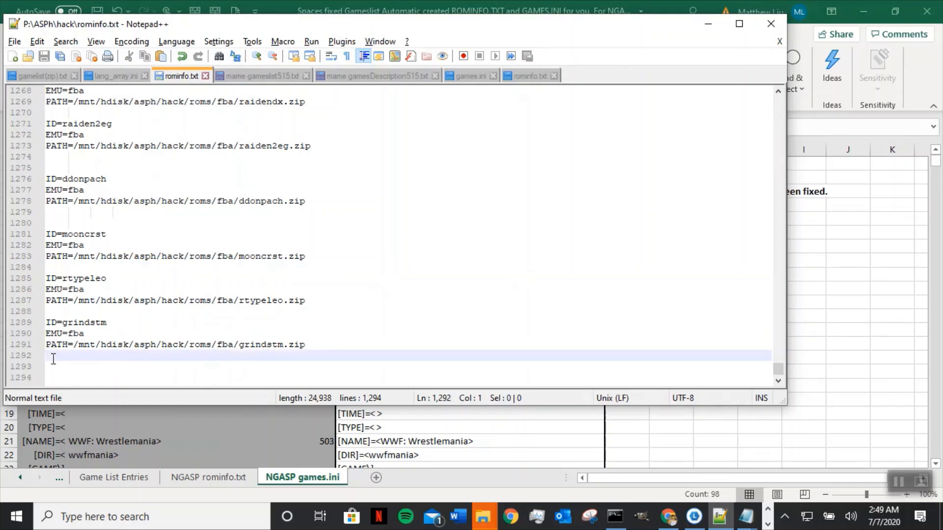
type("============================================")
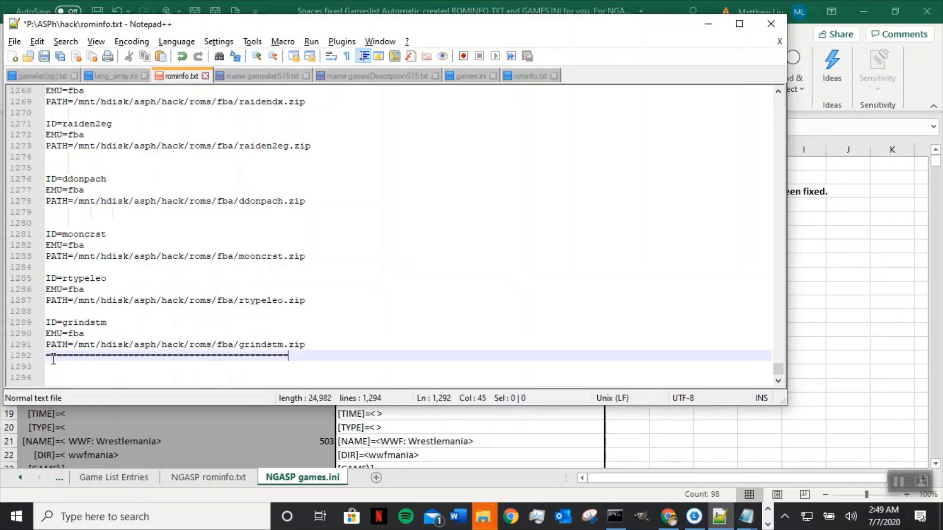
type("==============1 t")
key("BackSpace")
key("BackSpace")
key("BackSpace")
key("BackSpace")
key("BackSpace")
key("BackSpace")
key("BackSpace")
key("BackSpace")
key("BackSpace")
key("BackSpace")
key("BackSpace")
key("BackSpace")
key("BackSpace")
key("BackSpace")
key("BackSpace")
key("BackSpace")
key("BackSpace")
key("BackSpace")
key("BackSpace")
key("BackSpace")
key("BackSpace")
key("BackSpace")
key("BackSpace")
key("BackSpace")
key("BackSpace")
key("BackSpace")
key("BackSpace")
key("BackSpace")
key("BackSpace")
key("BackSpace")
key("BackSpace")
key("BackSpace")
key("BackSpace")
key("BackSpace")
key("BackSpace")
key("BackSpace")
key("BackSpace")
key("BackSpace")
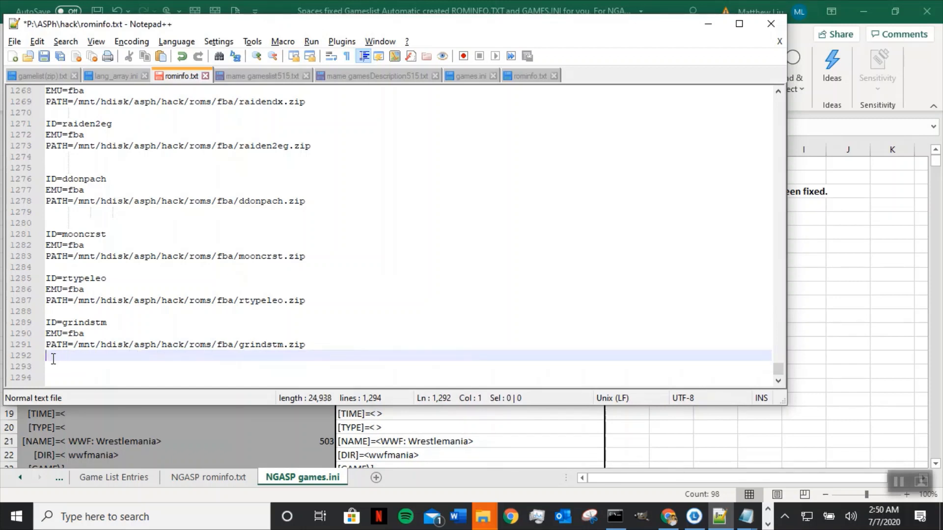
key("Return")
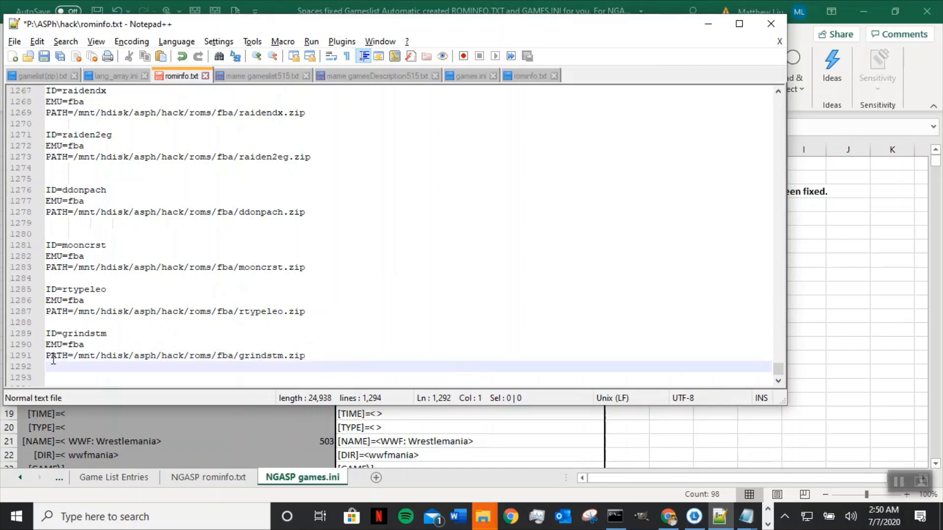
key("Return")
type("#")
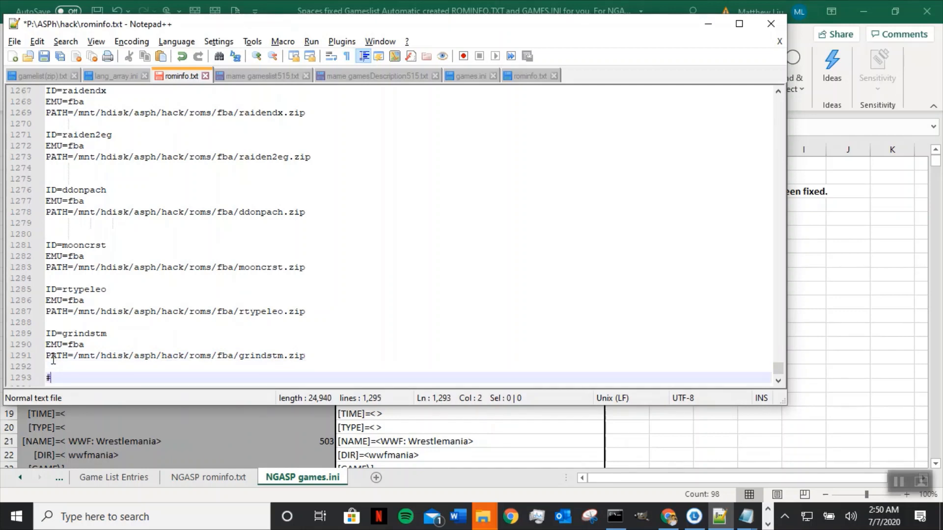
type("###################################################################")
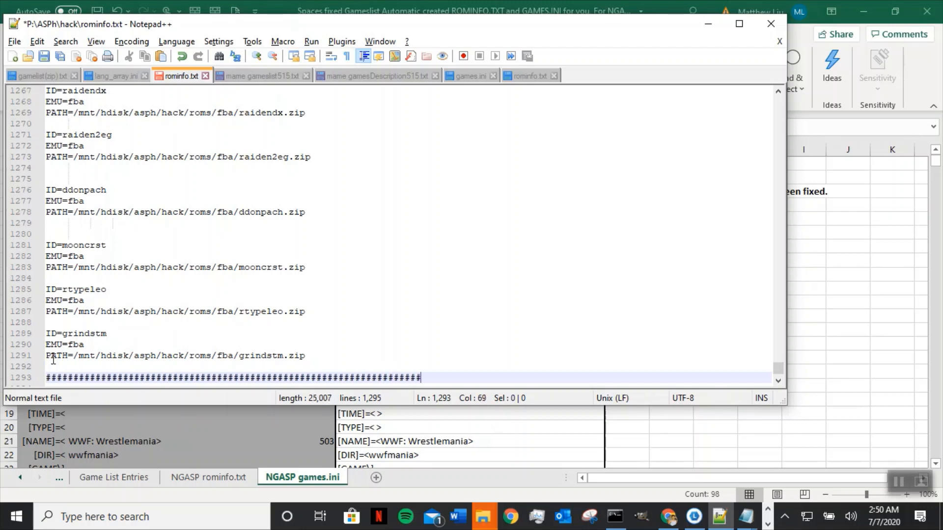
key("Return")
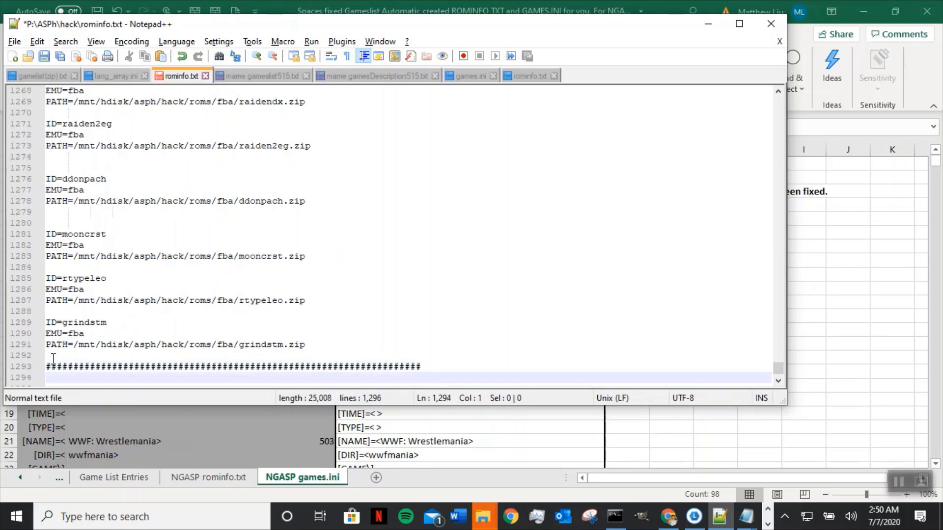
type("#")
key("Return")
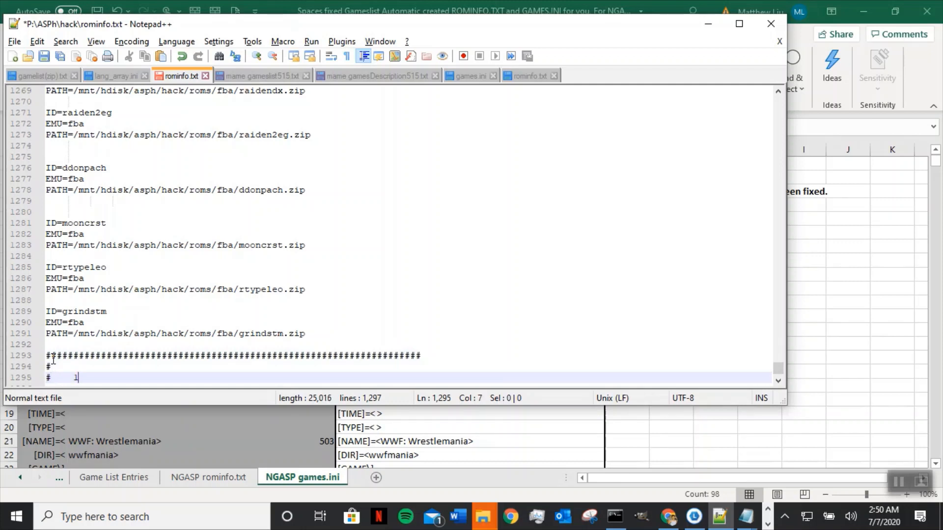
type("#    1 to 514 ")
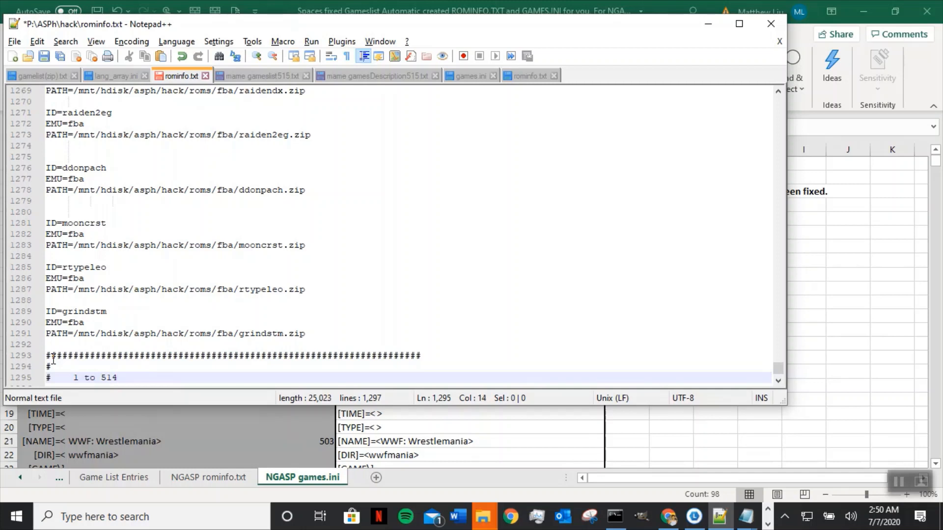
type("Arca")
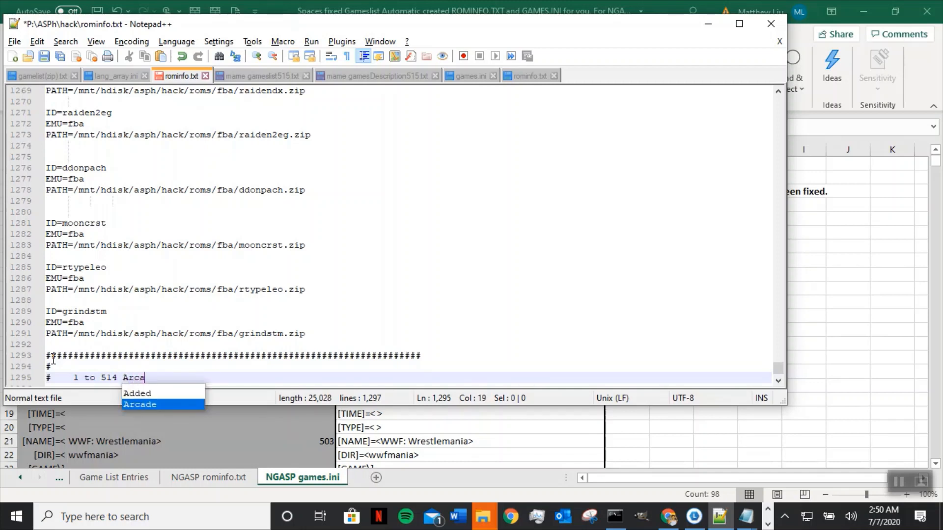
type("de games")
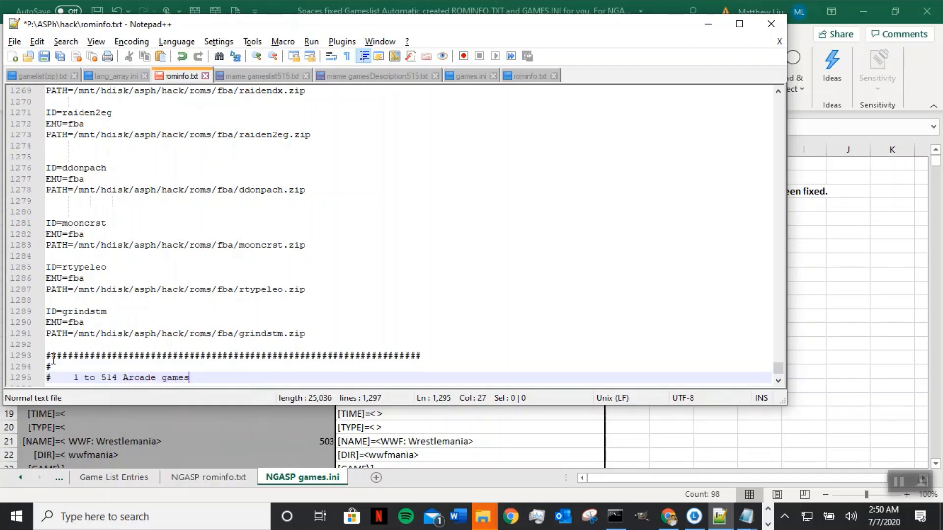
type(" need to be tested")
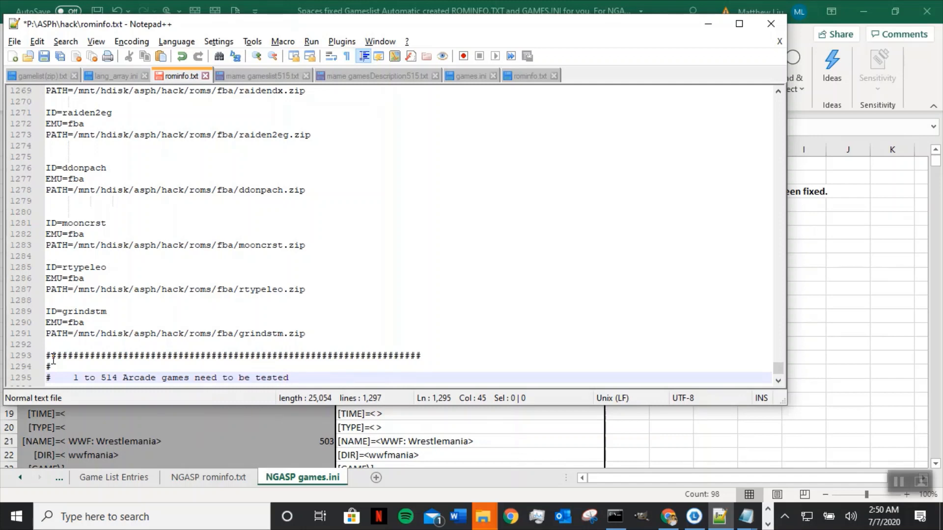
key("Return")
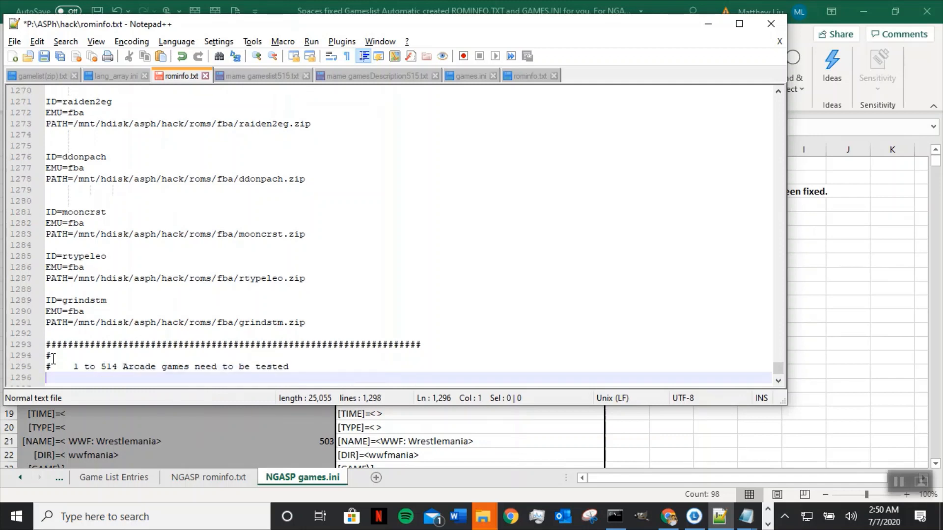
key("Return")
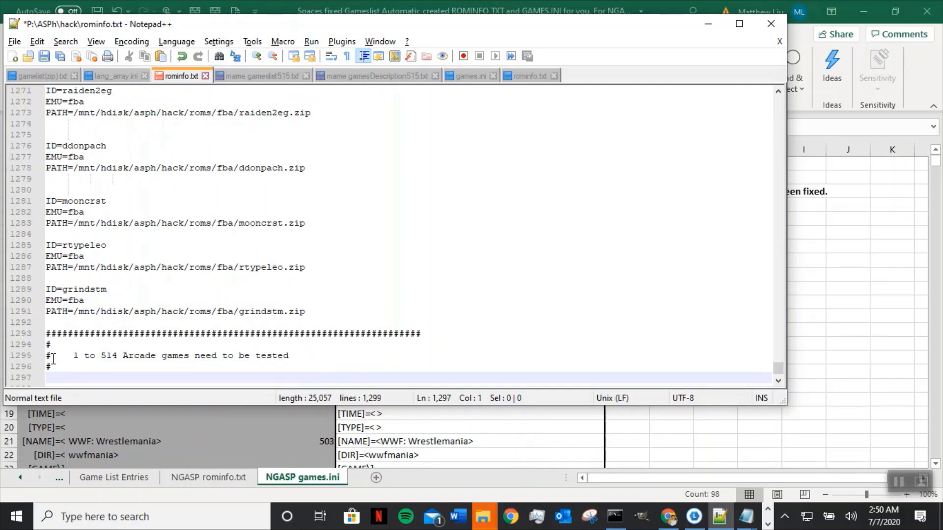
type("###########################")
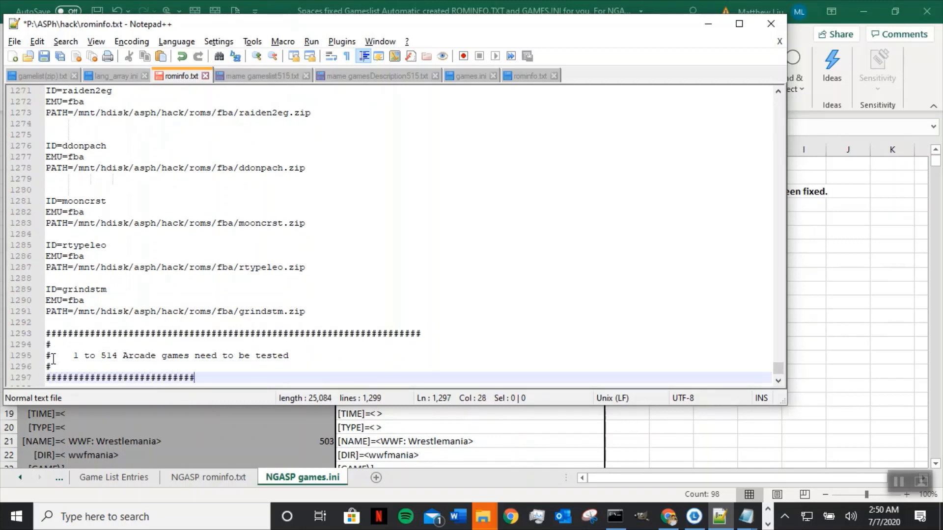
type("##########################################")
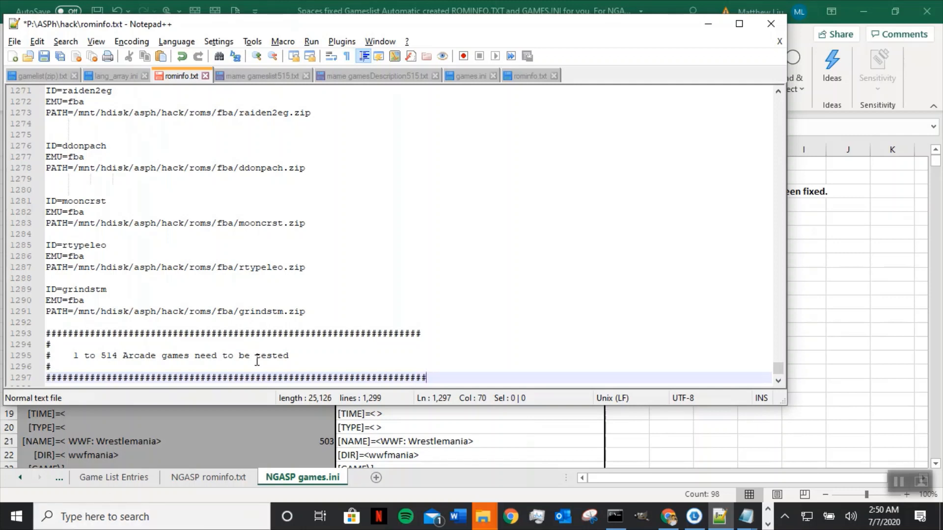
Append the tester's name and 7/7/2020 to the note, then paste the copied entries below.
left_click(305, 357)
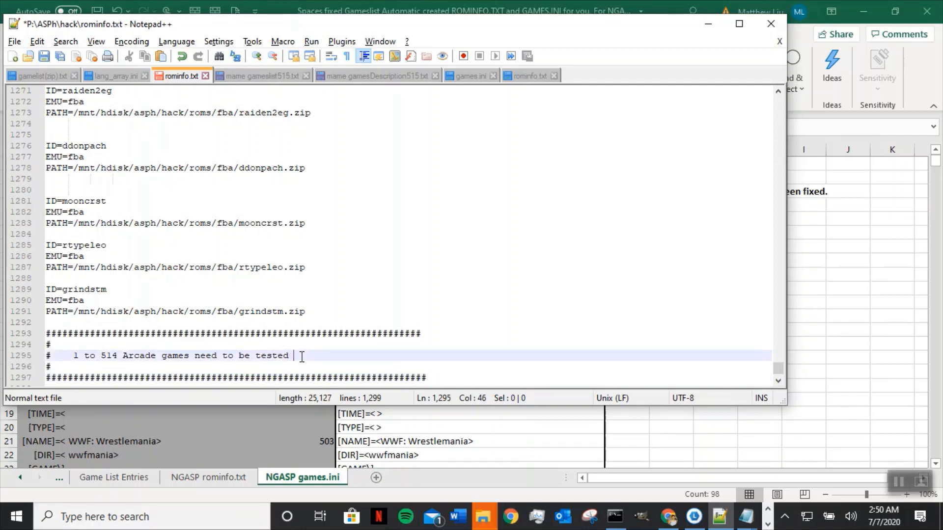
type("by Johnny")
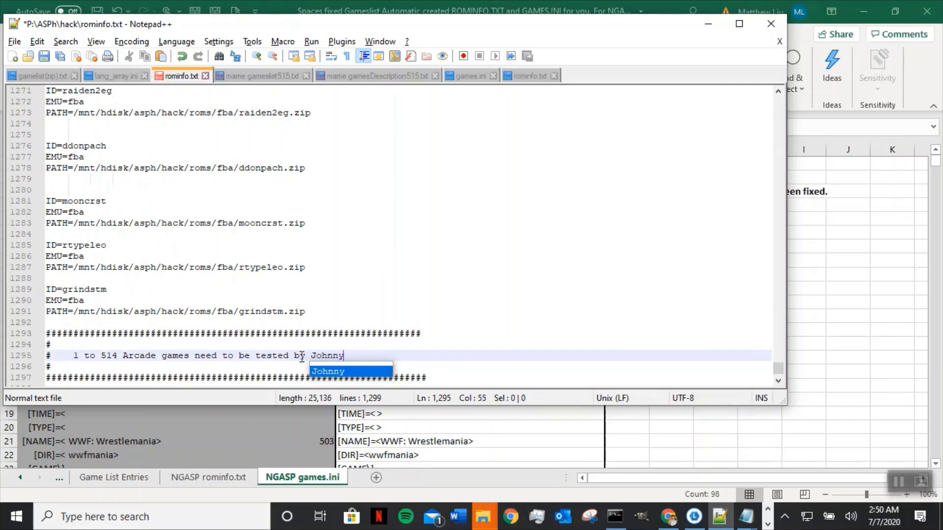
type(" Liu ")
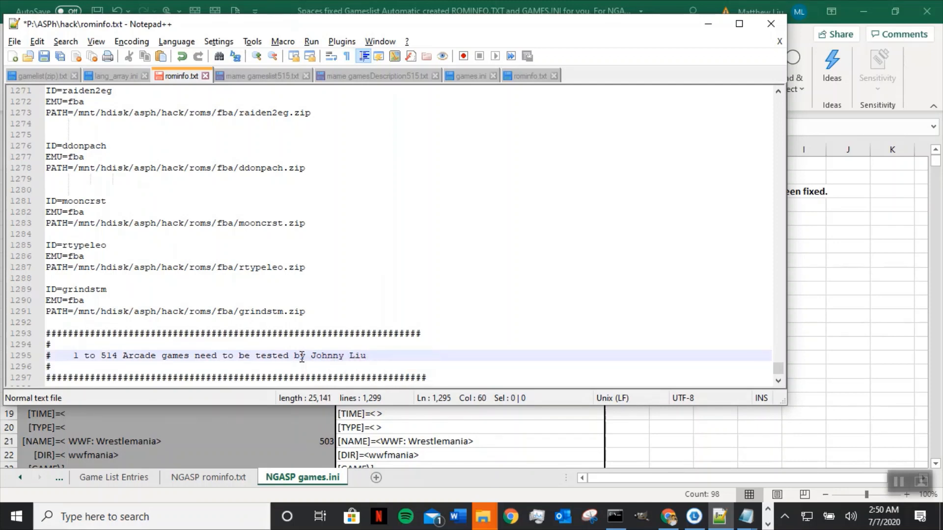
type("7/7/2020")
left_click(446, 378)
key("Return")
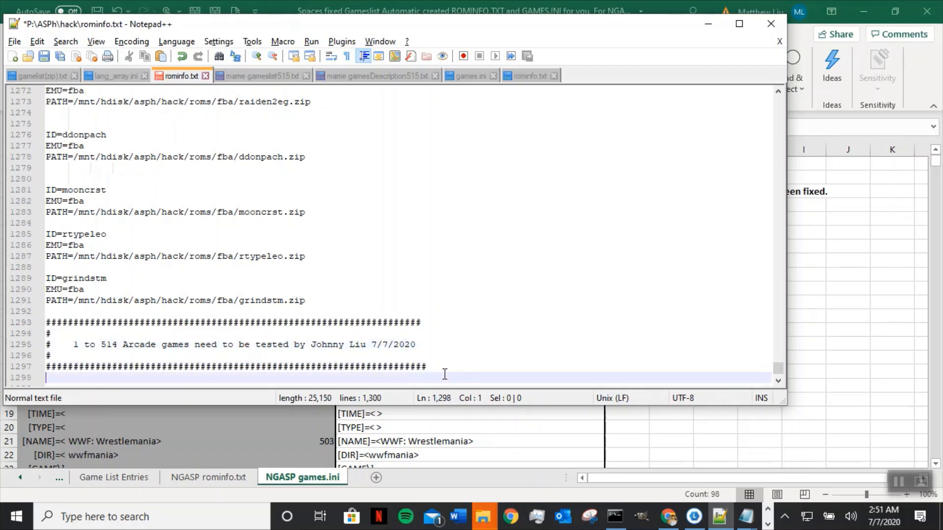
key("ctrl+v")
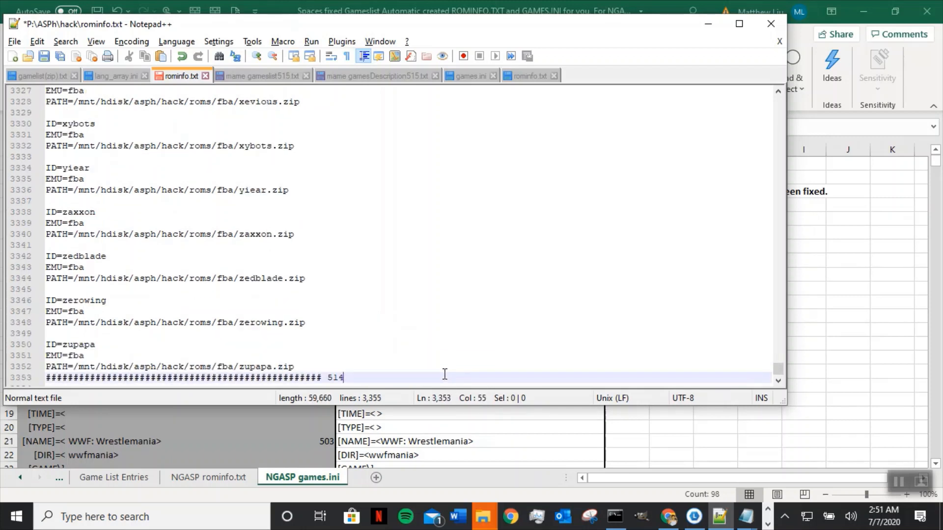
Save the 3,355-line hack rominfo.txt.
scroll(430, 368, "up", 20)
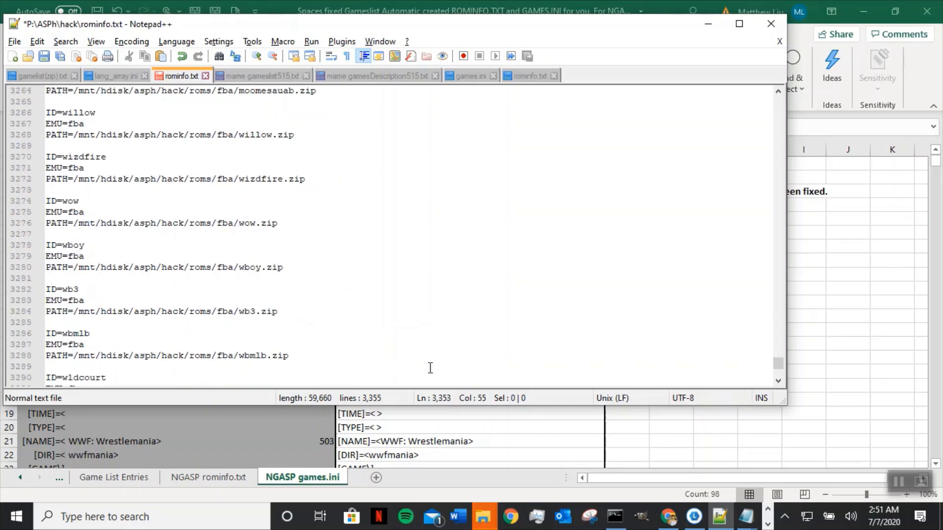
scroll(431, 369, "up", 20)
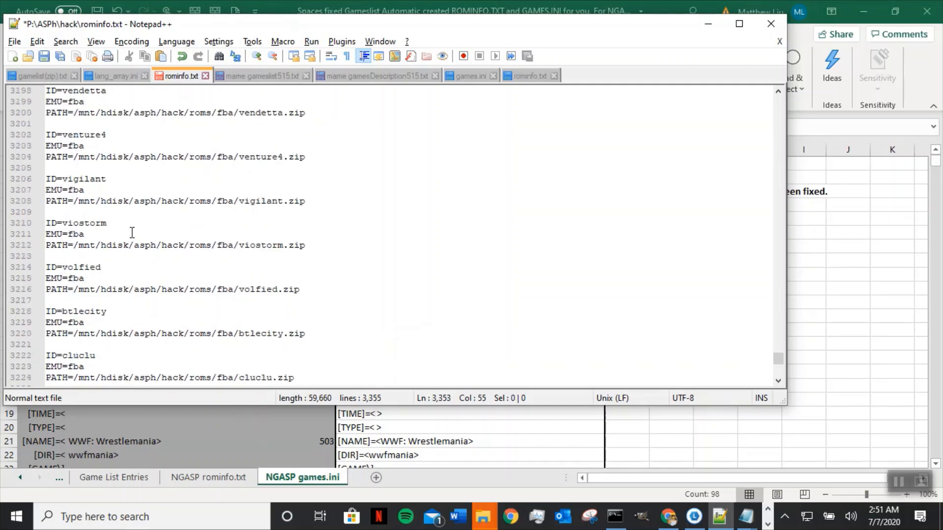
left_click(44, 57)
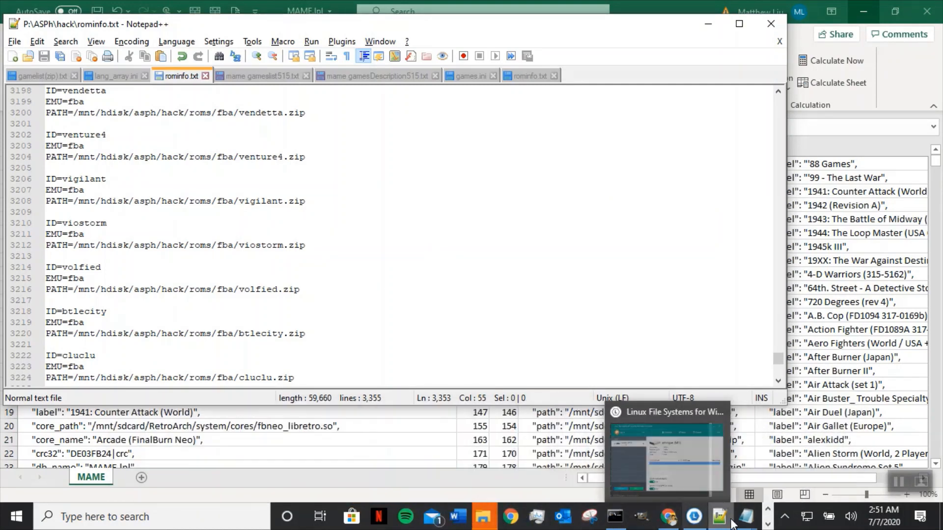
left_click(768, 524)
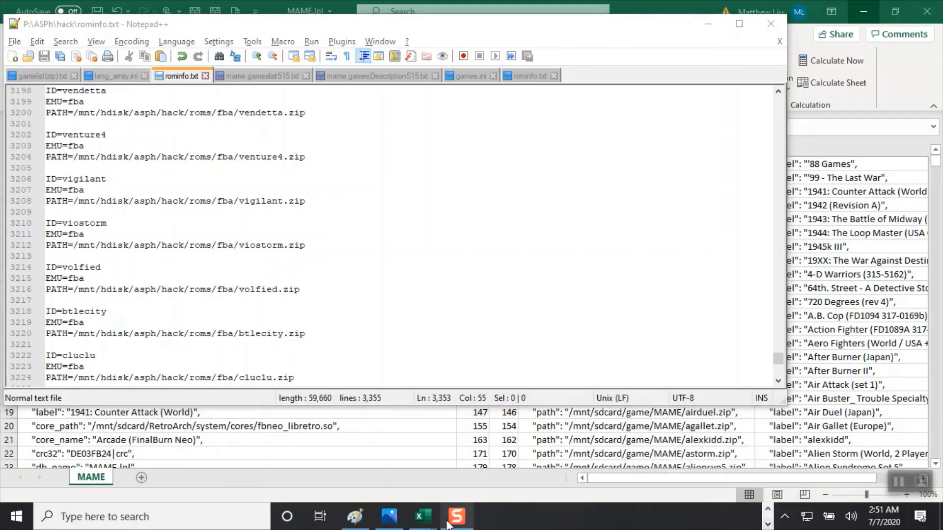
mouse_move(438, 522)
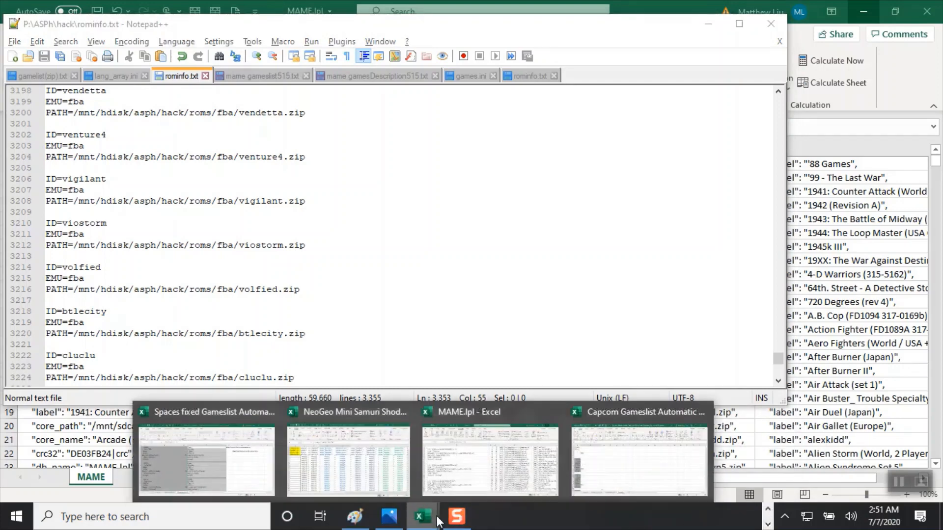
left_click(353, 457)
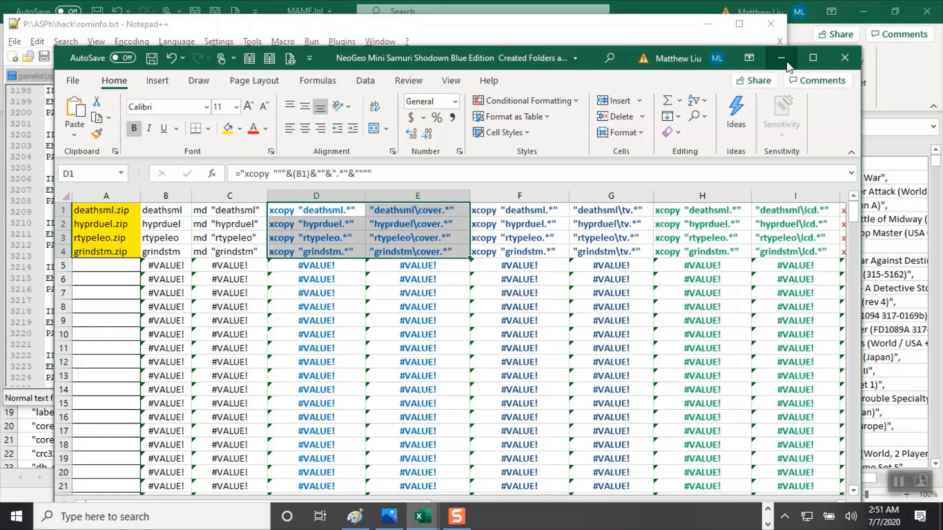
key("ctrl+v")
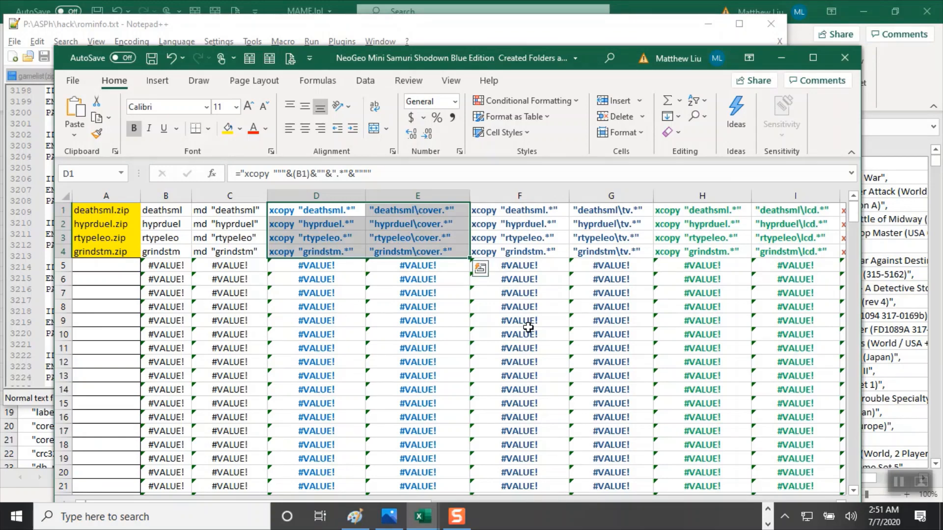
left_click(785, 57)
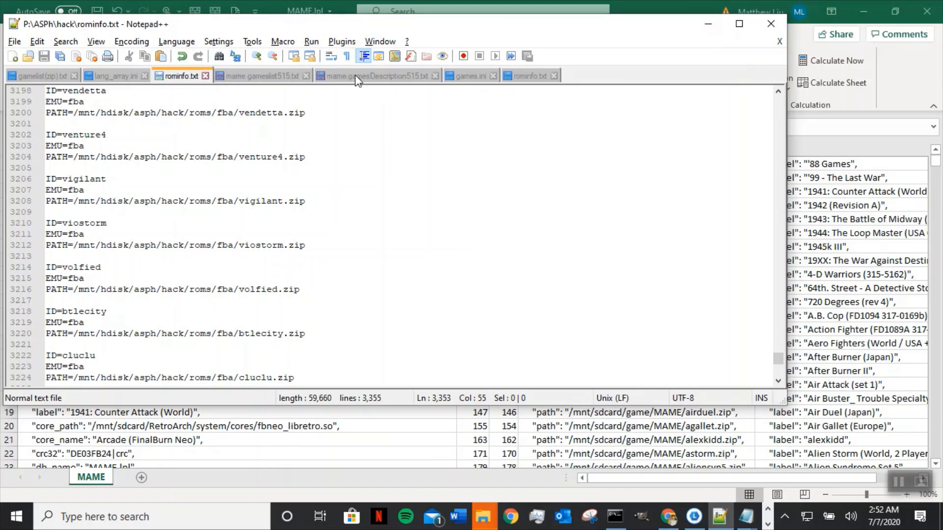
Select every zip name in mame gameslist515.txt, through zupapa.zip.
left_click(262, 76)
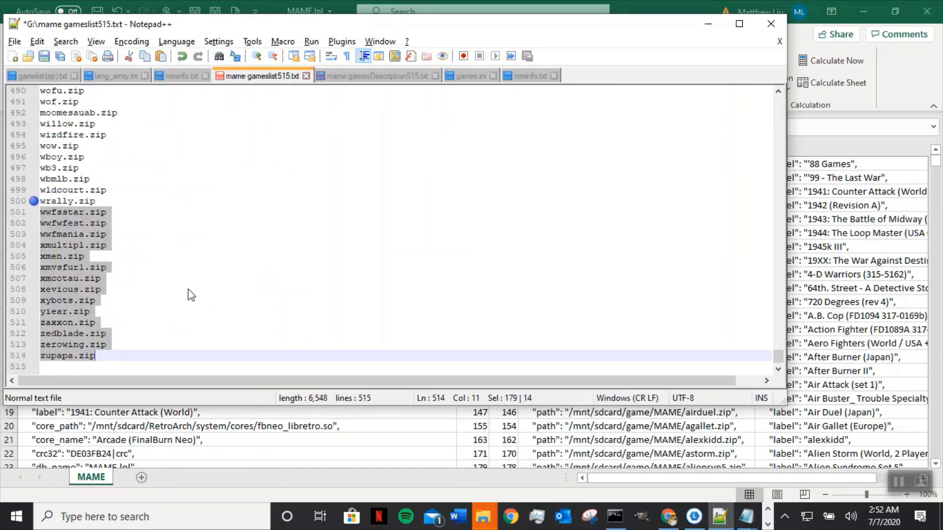
key("ctrl+a")
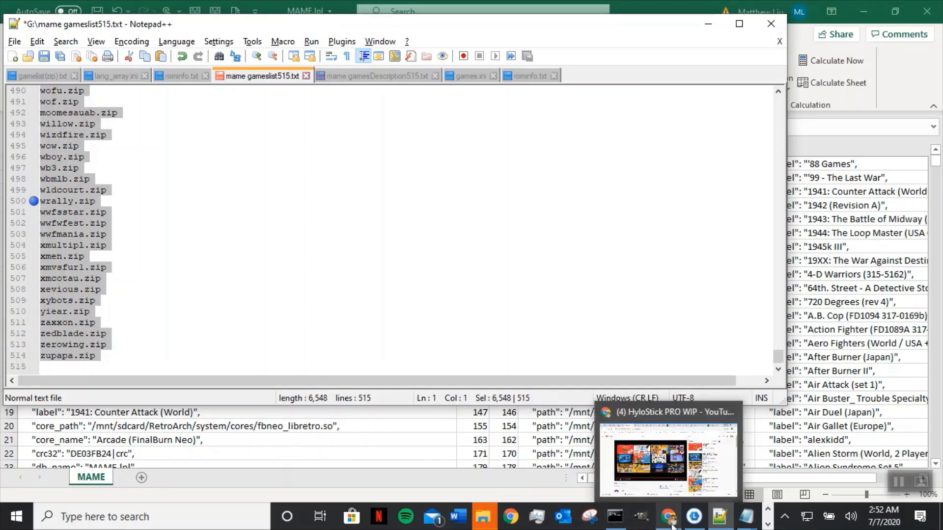
Bring the NeoGeo Mini Samuri Shodown xcopy workbook forward and maximize it.
left_click(768, 525)
mouse_move(416, 523)
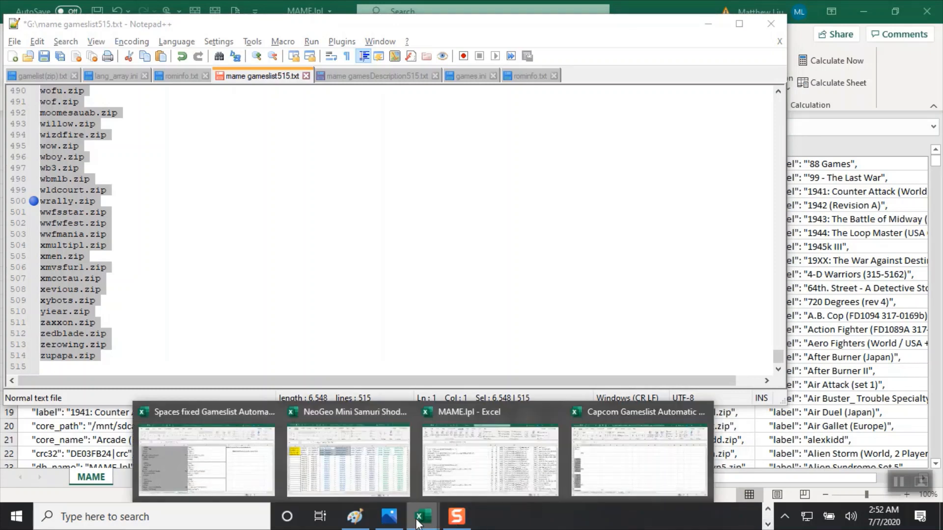
left_click(388, 459)
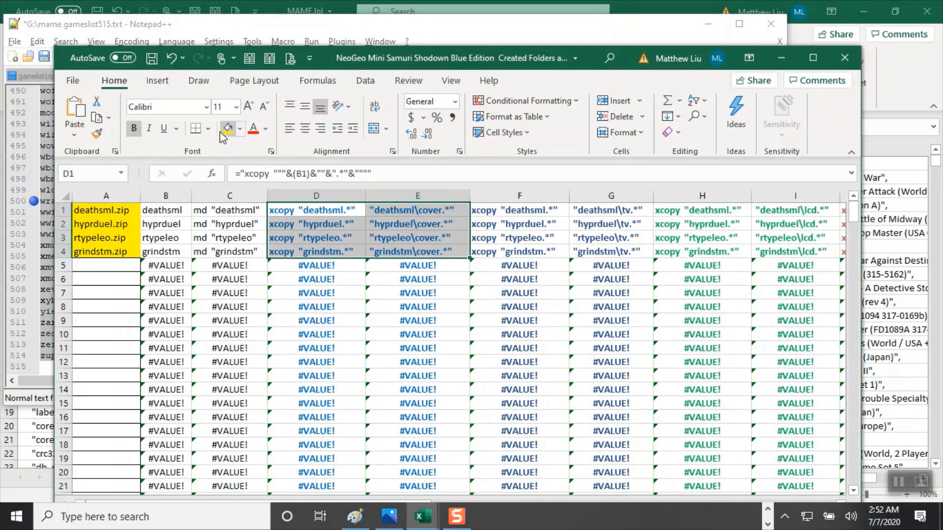
left_click(813, 58)
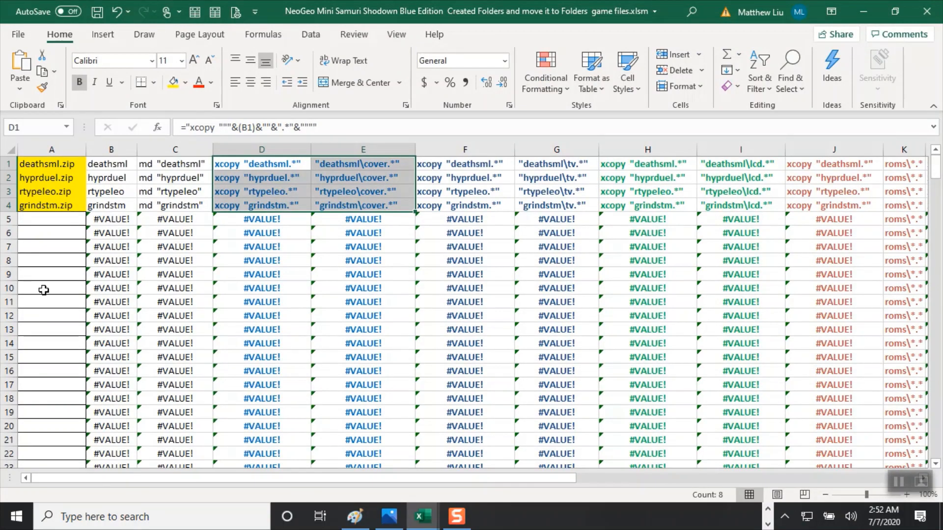
Clear column A and paste the 514 zip names from A1, starting with 88games.zip.
left_click(59, 270)
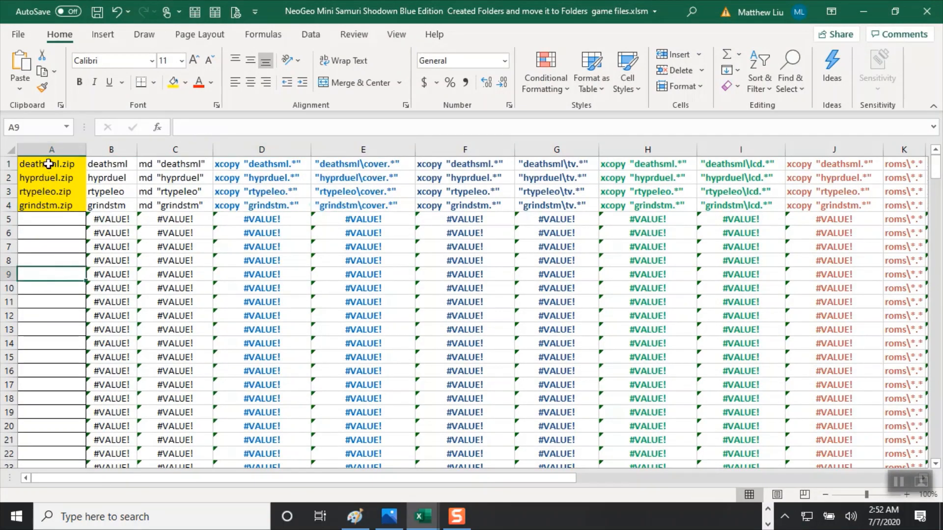
left_click(53, 145)
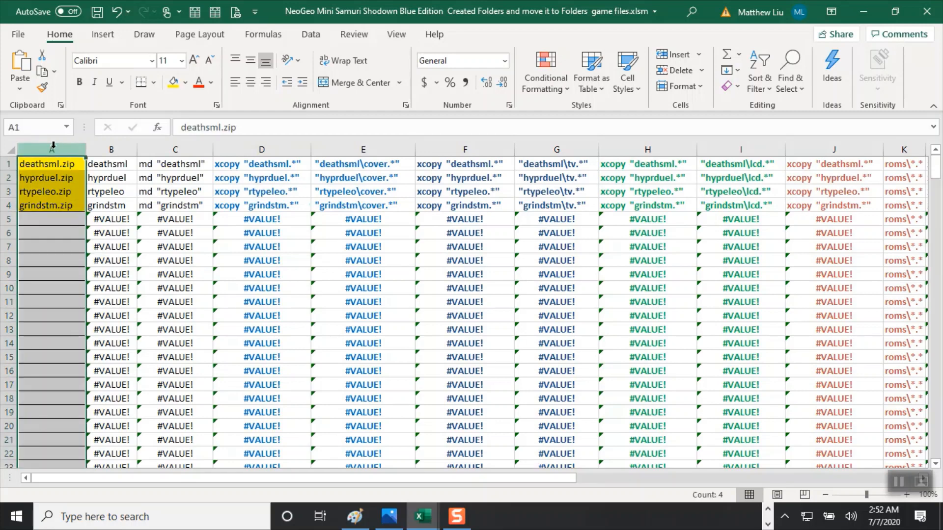
key("Delete")
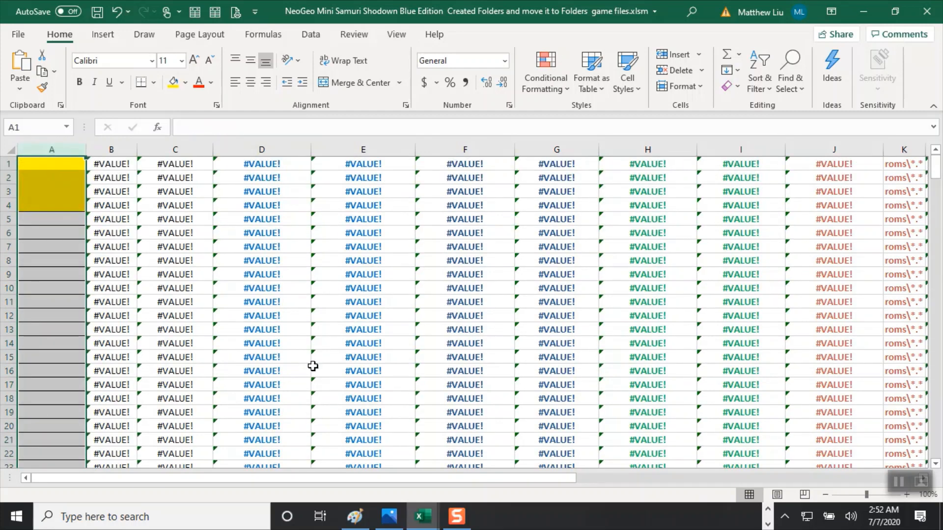
left_click(45, 166)
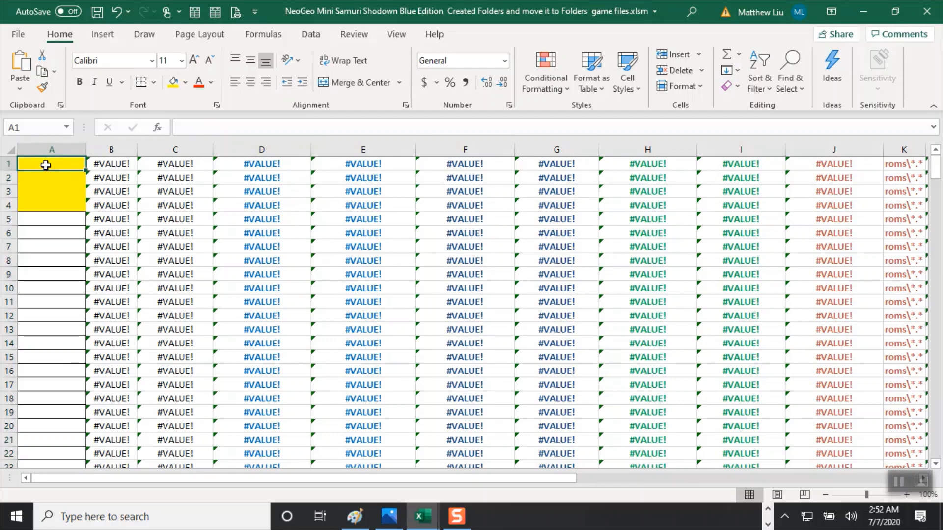
right_click(46, 167)
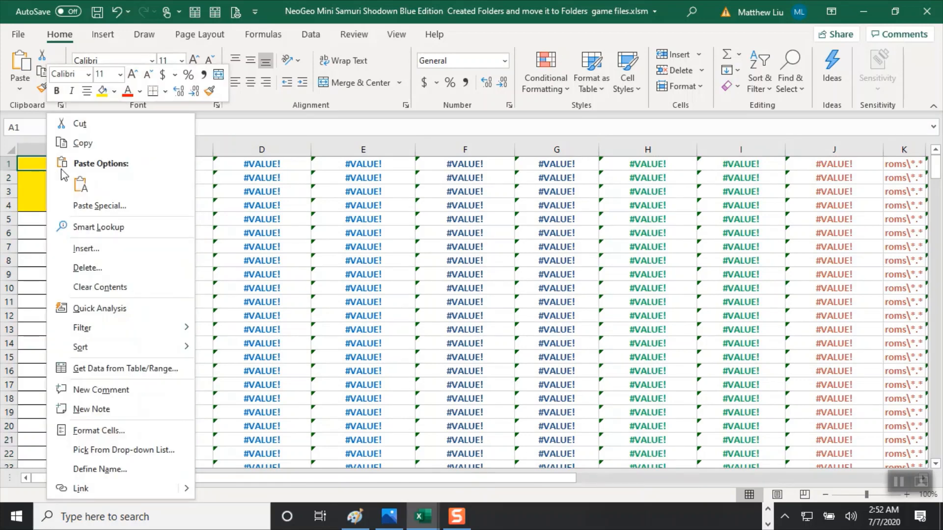
left_click(80, 184)
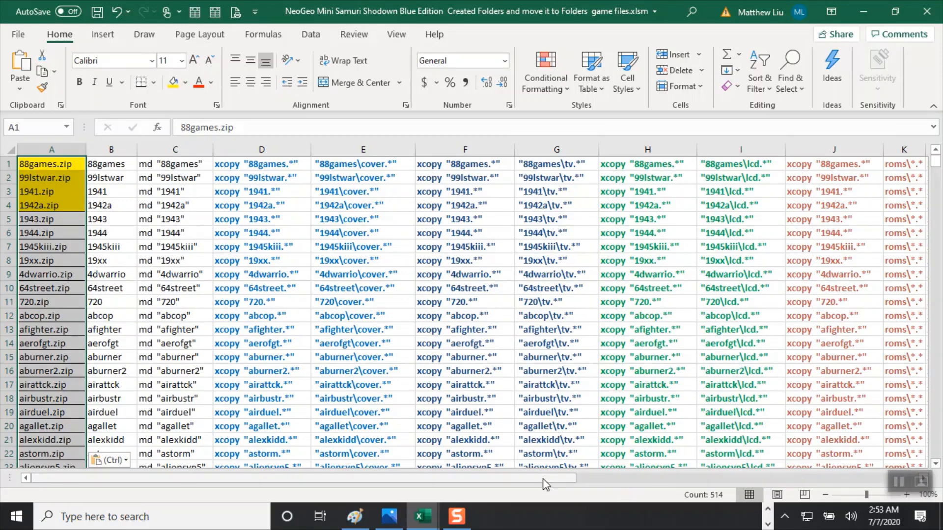
Try moving cells J1:K2 down the sheet, then cancel the overwrite prompt.
left_click_drag(544, 477, 753, 477)
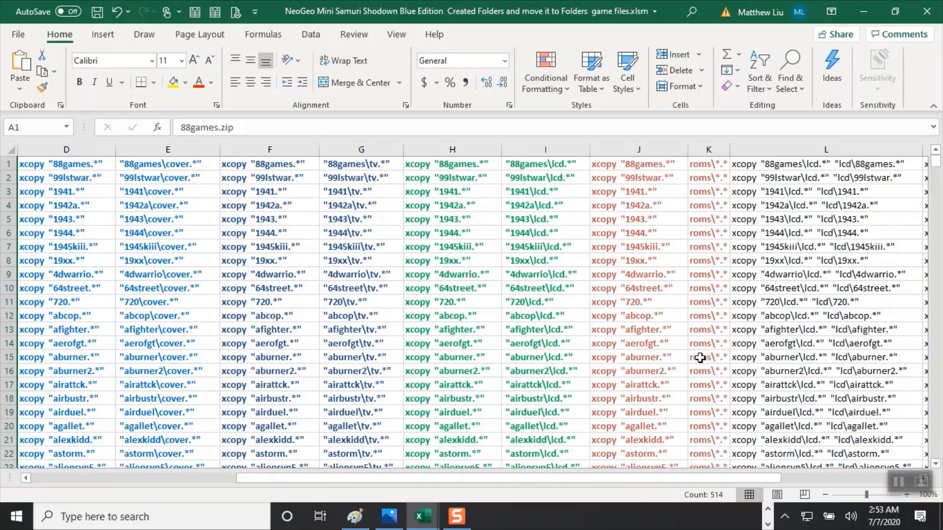
left_click_drag(599, 165, 697, 253)
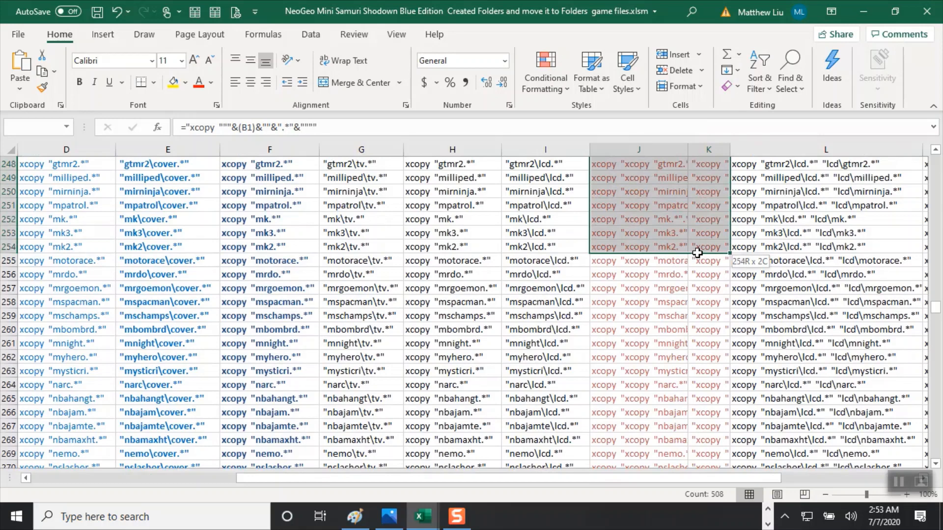
left_click_drag(697, 253, 703, 336)
left_click_drag(704, 337, 718, 368)
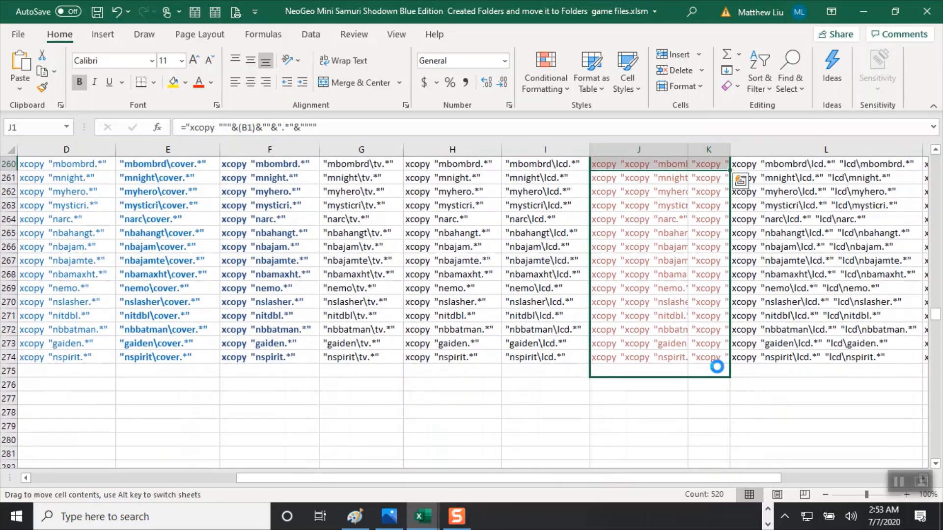
left_click(505, 297)
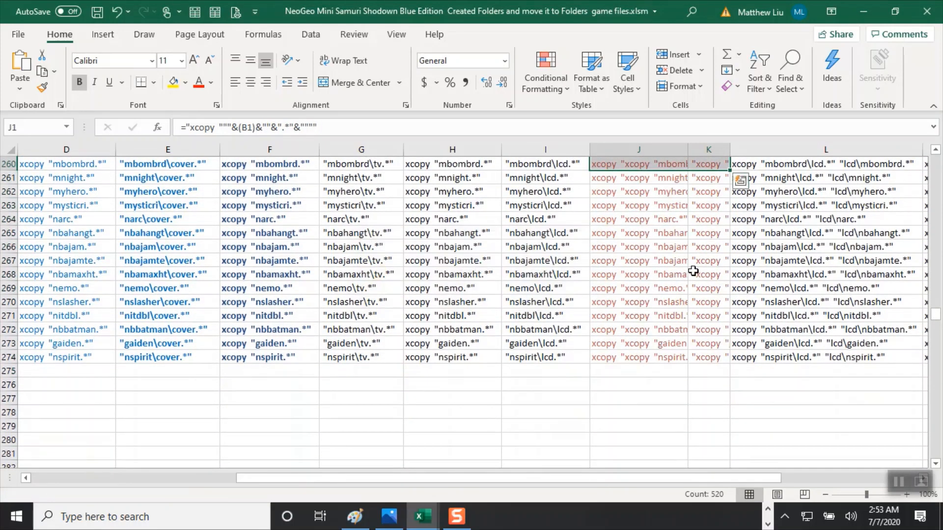
Autofit columns K and J to their longest xcopy commands and inspect cell J115.
double_click(730, 151)
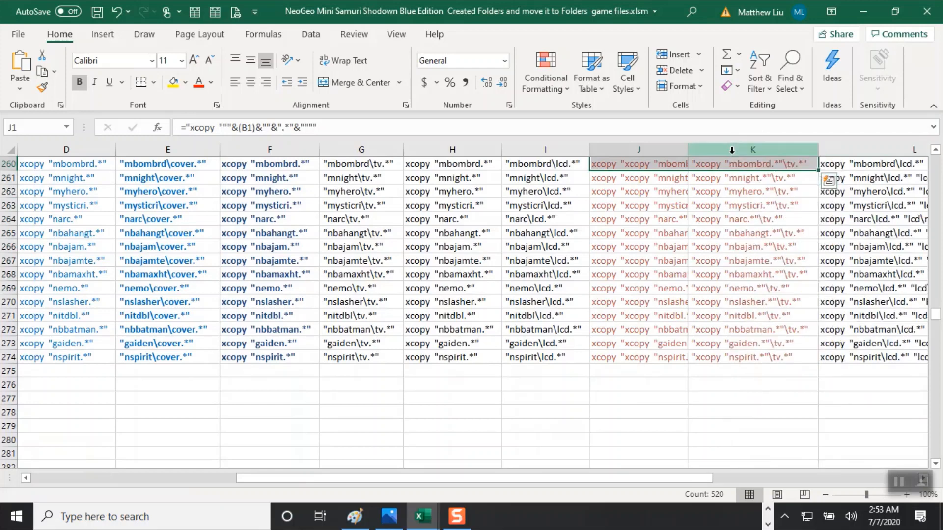
double_click(687, 146)
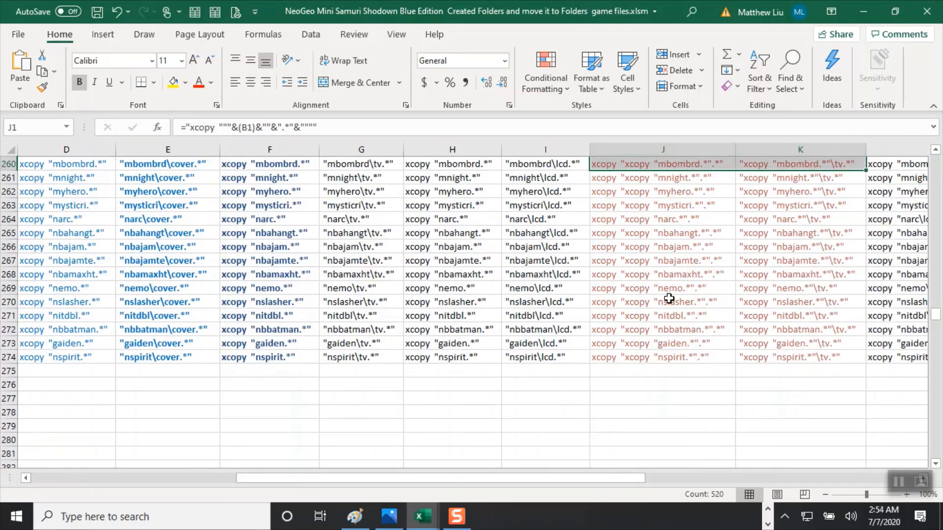
scroll(669, 298, "up", 20)
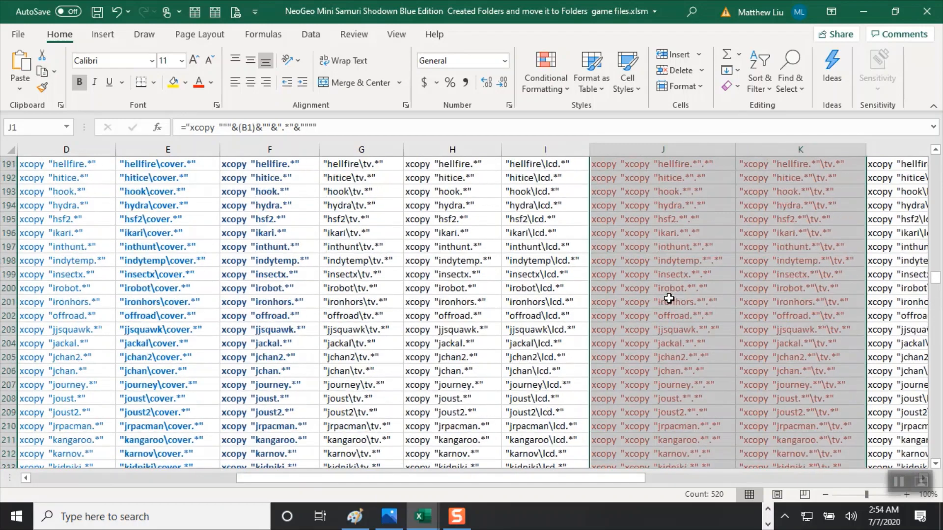
scroll(669, 298, "up", 20)
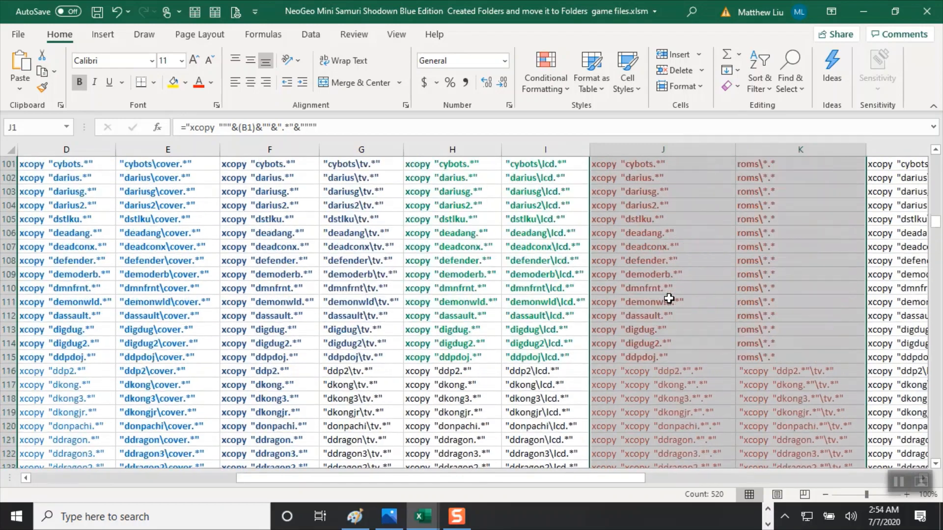
scroll(669, 298, "up", 5)
scroll(670, 299, "up", 7)
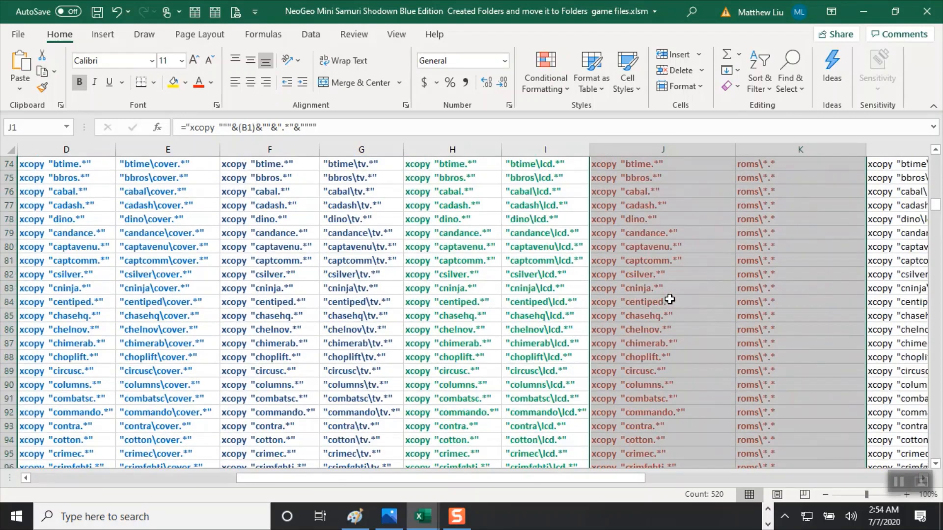
scroll(669, 299, "down", 18)
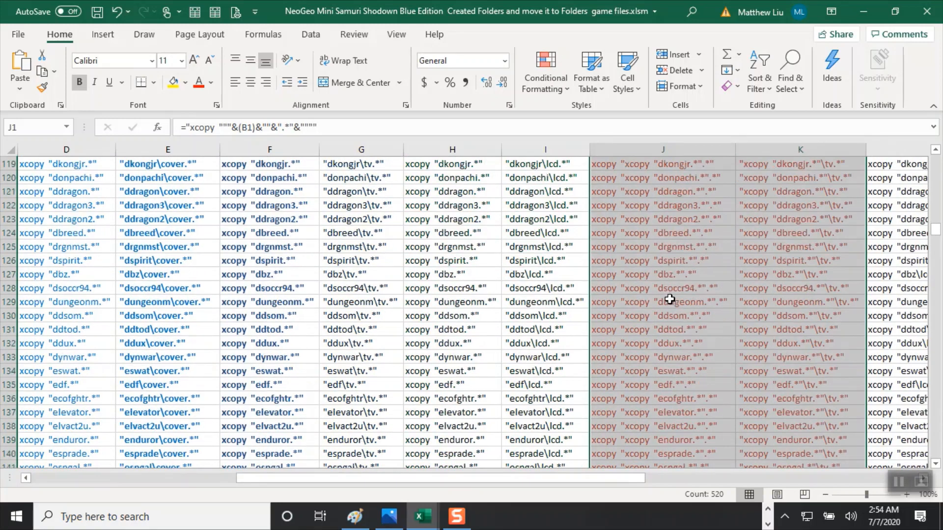
scroll(670, 299, "up", 3)
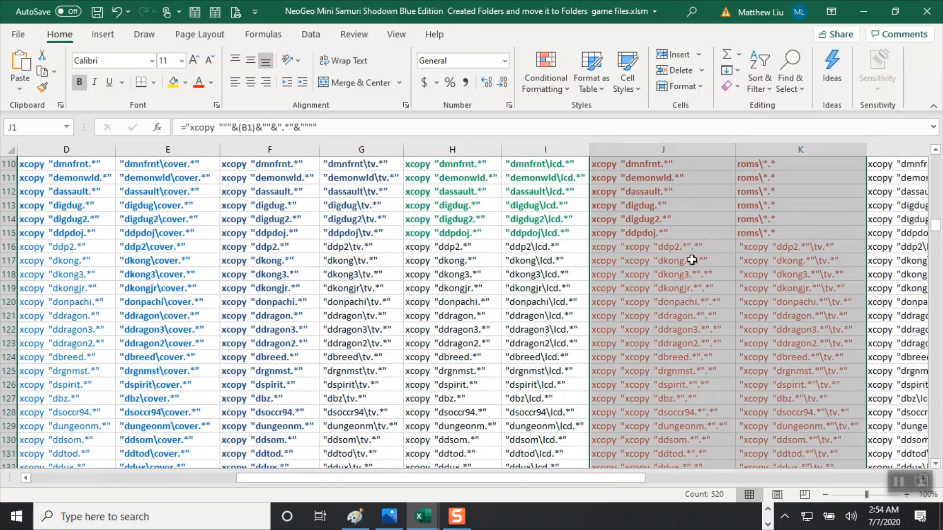
left_click(687, 232)
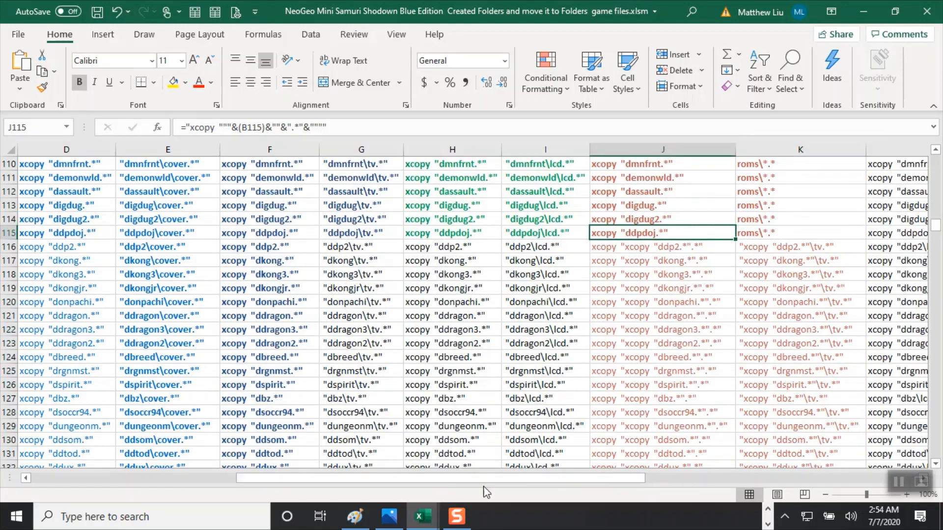
Return to the top of the sheet and select the row-1 formulas in B1:M1.
left_click_drag(348, 479, 69, 475)
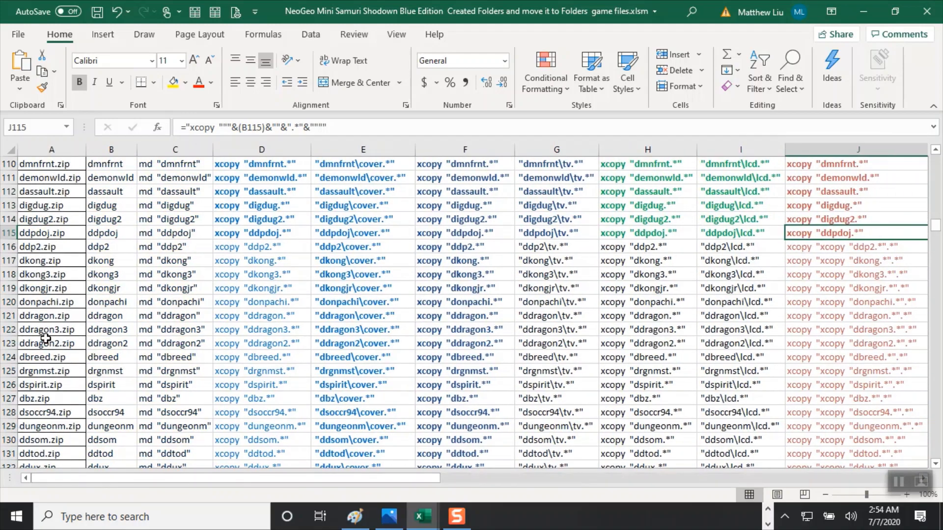
scroll(45, 338, "down", 20)
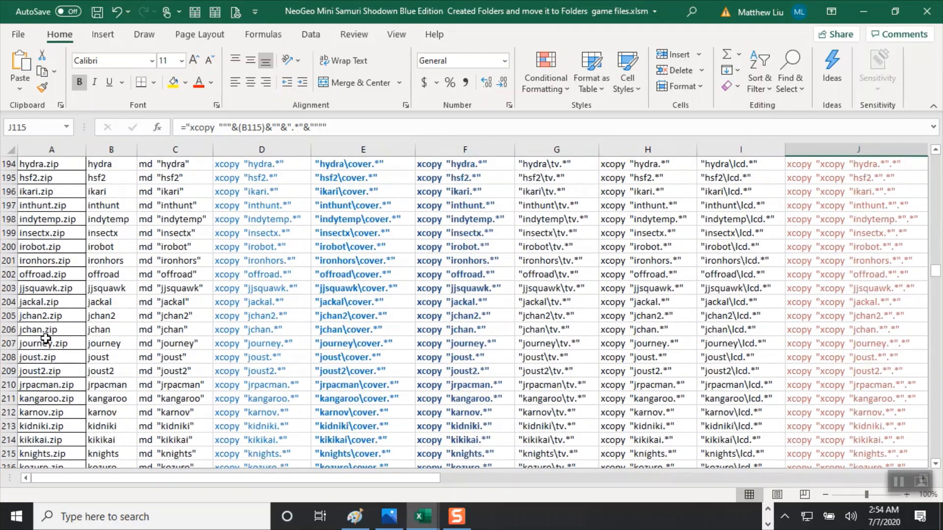
scroll(46, 338, "down", 20)
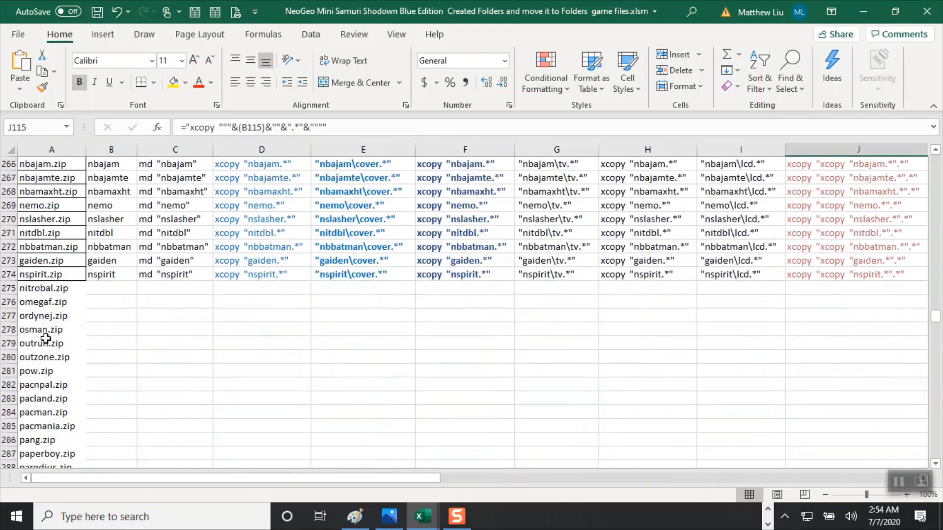
scroll(46, 337, "down", 5)
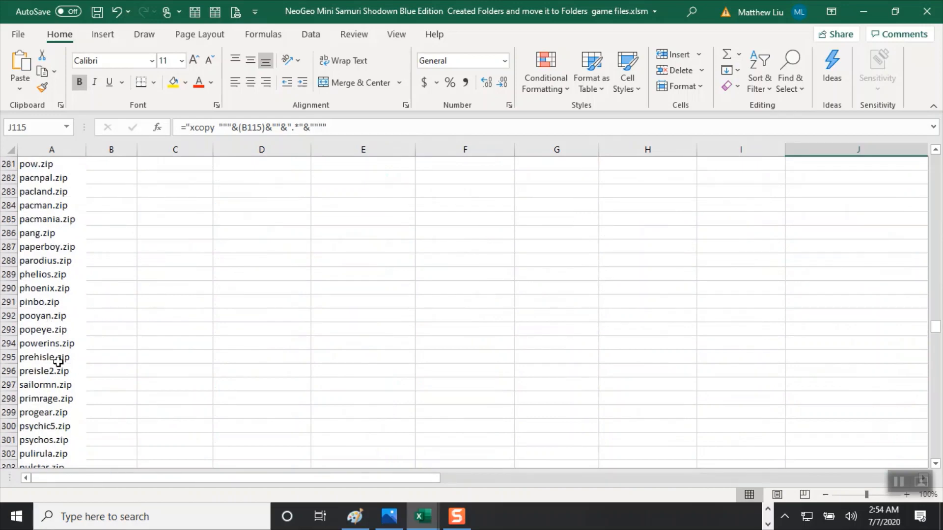
scroll(133, 400, "up", 7)
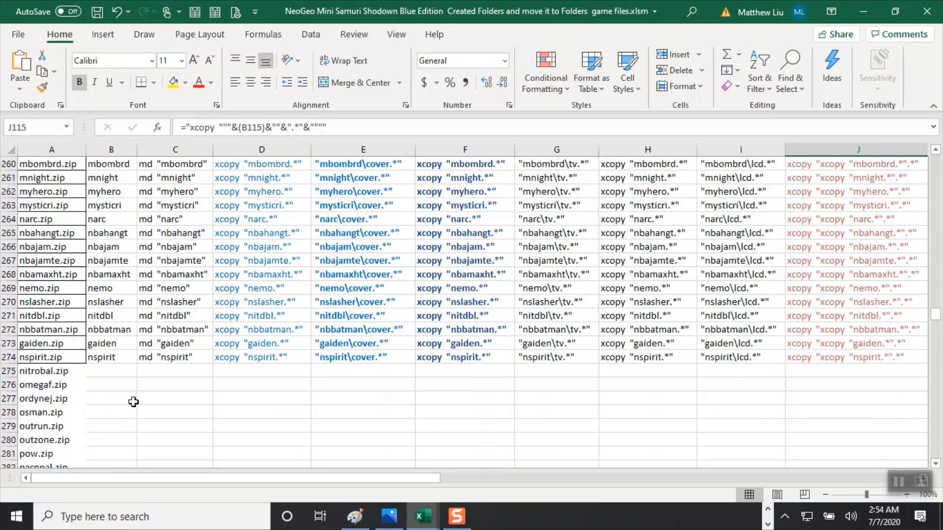
scroll(133, 402, "up", 20)
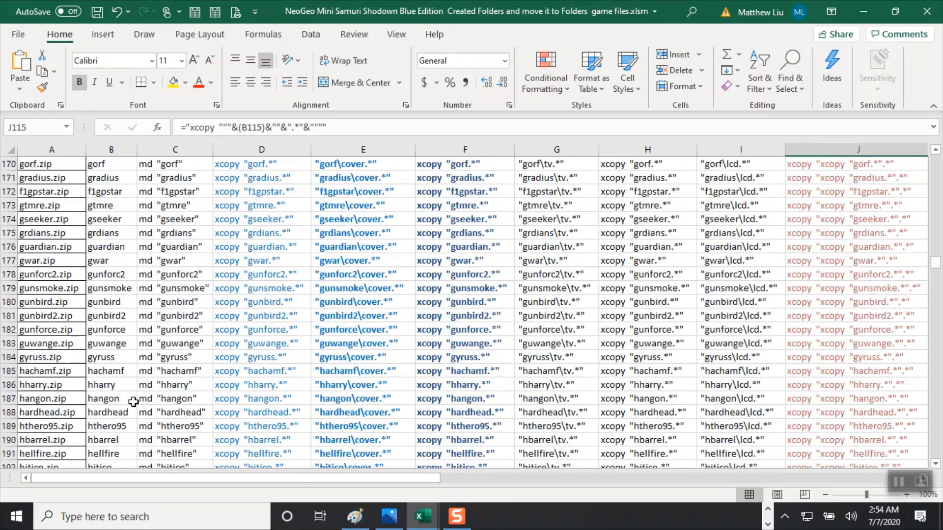
scroll(133, 401, "up", 20)
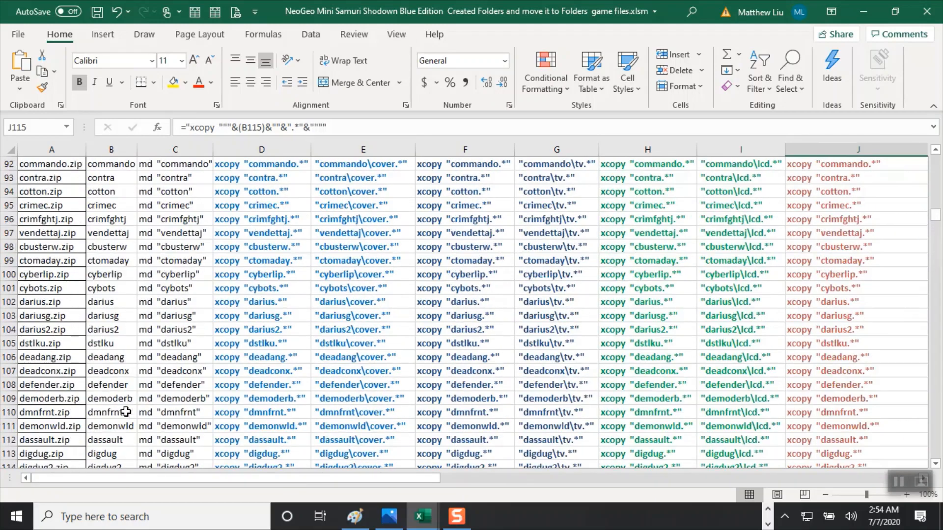
scroll(126, 412, "up", 20)
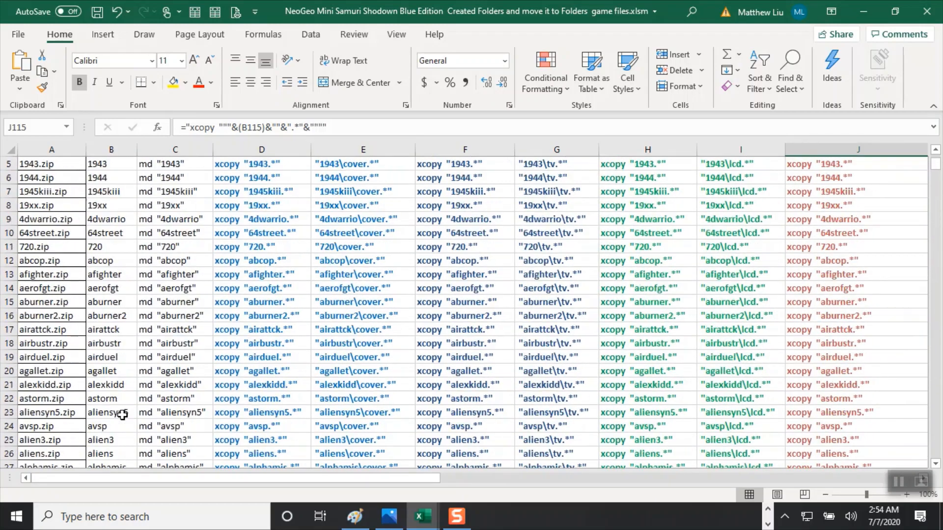
scroll(122, 414, "up", 2)
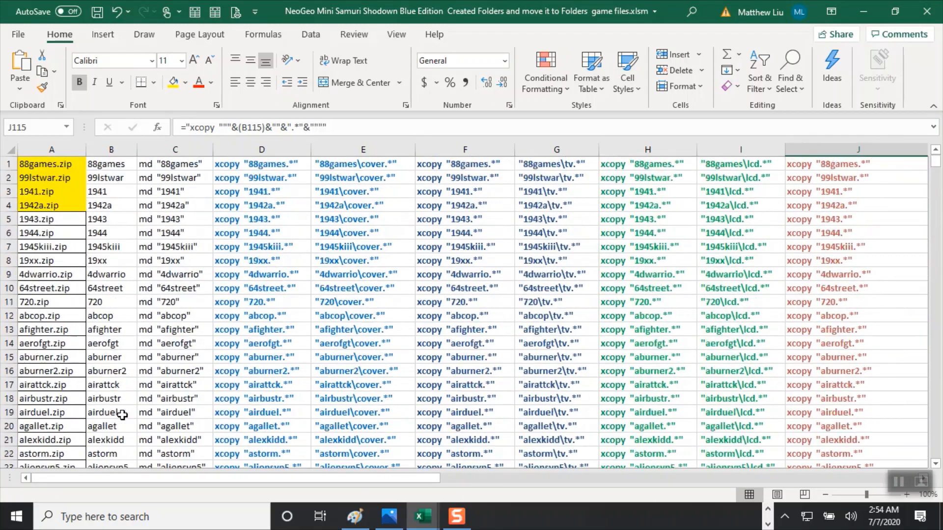
left_click(120, 166)
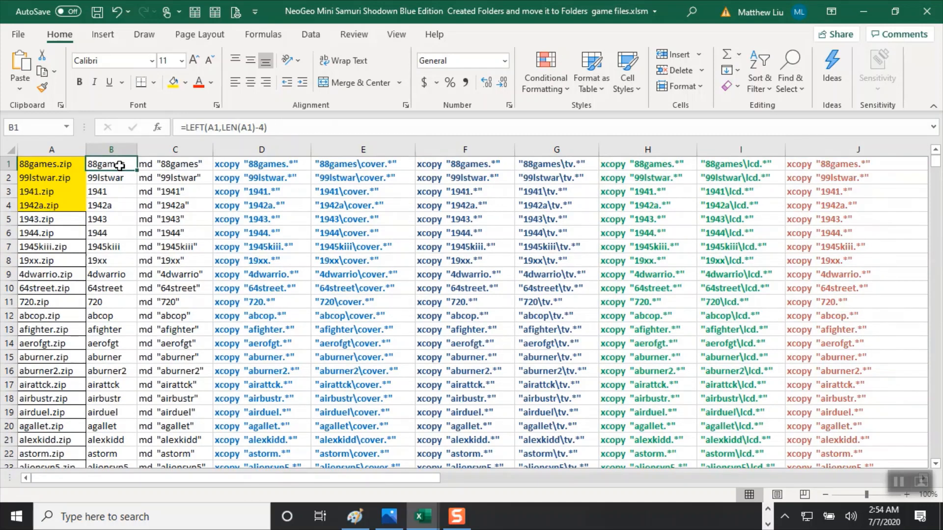
key("shift+Right")
key("shift+Right")
key("shift+Right")
key("shift+Right")
key("shift+Right")
key("shift+Right")
key("shift+Right")
key("shift+Right")
key("shift+Right")
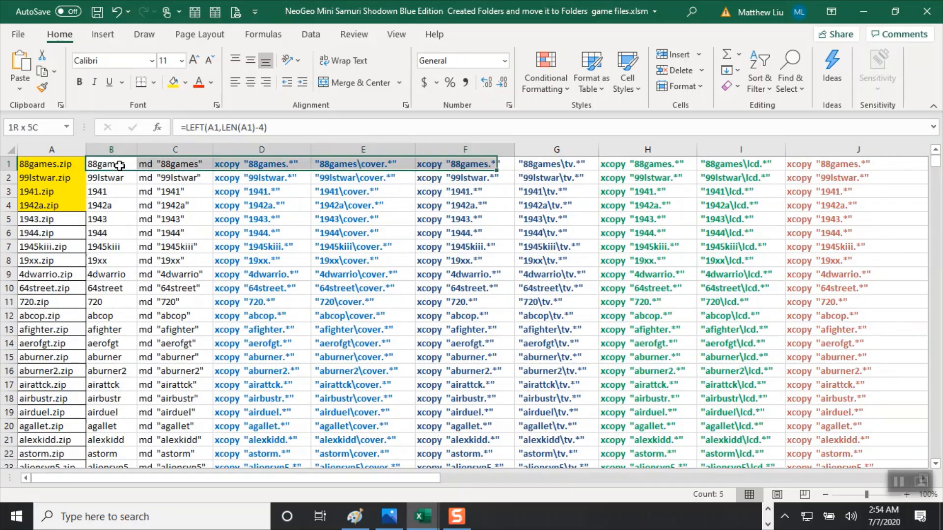
key("shift+Right")
key("shift+Right")
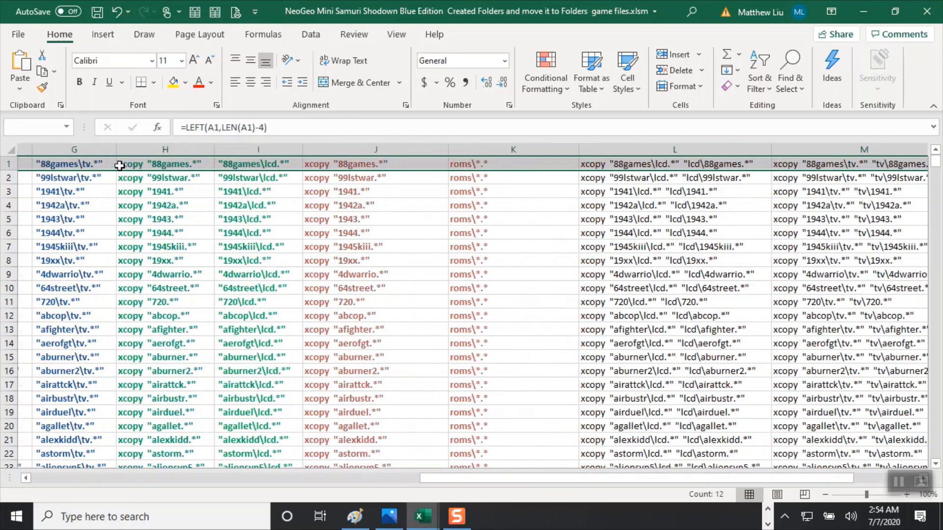
key("shift+Right")
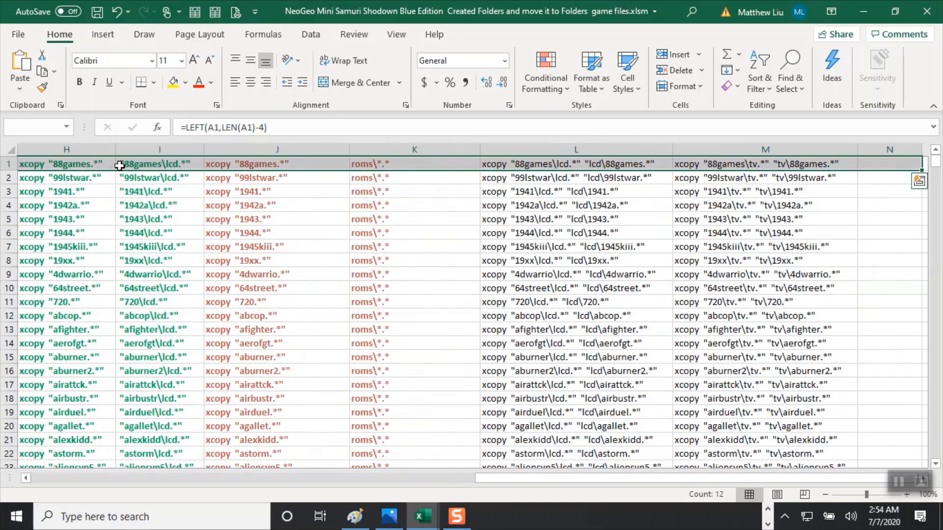
key("shift+Left")
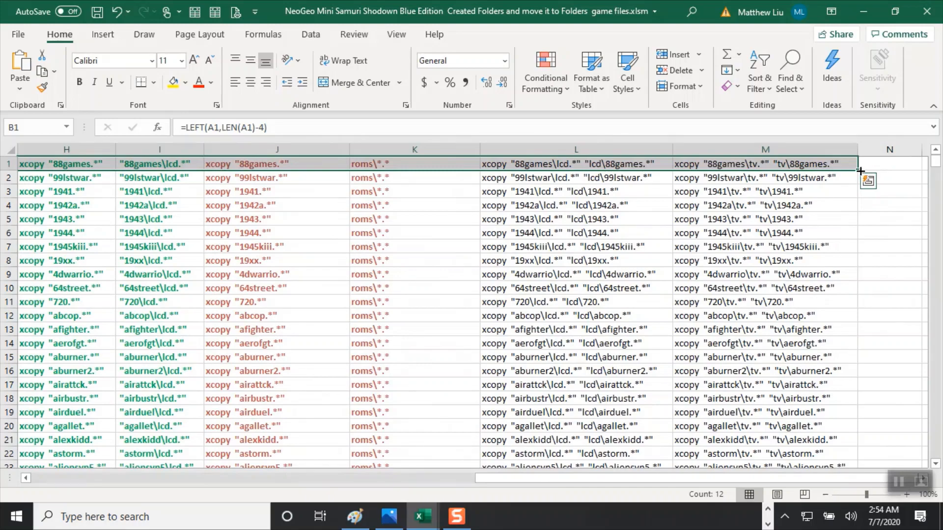
Fill the B1:M1 formulas down to row 520 and scroll back to column A.
left_click_drag(861, 171, 837, 441)
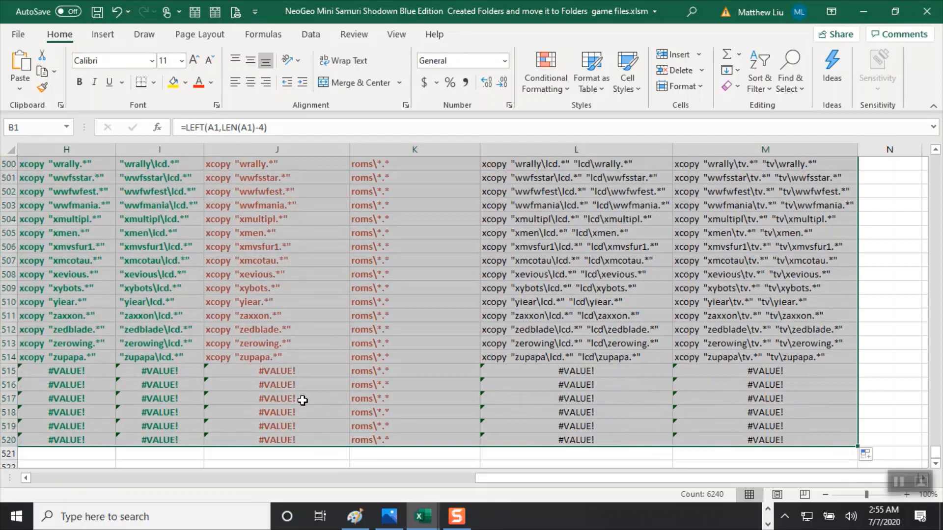
left_click_drag(503, 474, 31, 464)
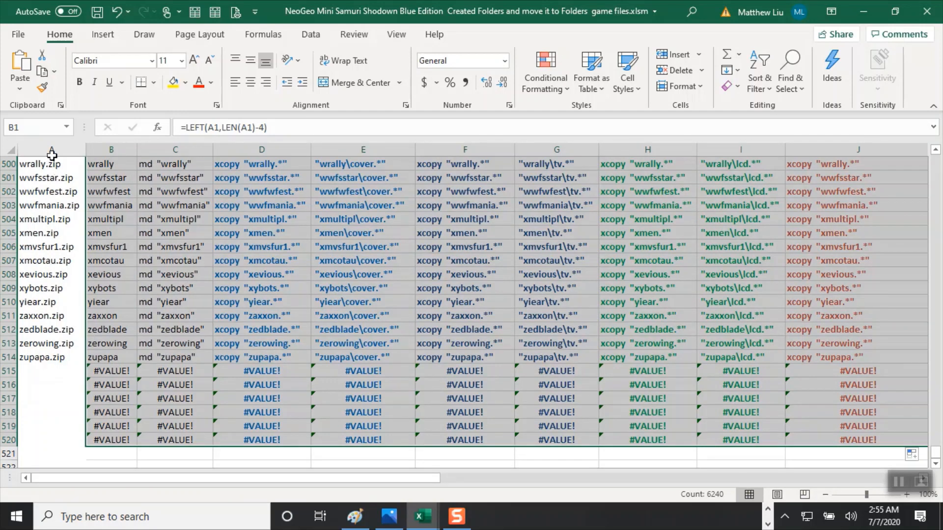
Apply All Borders and a fill colour to the zip names in A1:A514.
left_click(51, 358)
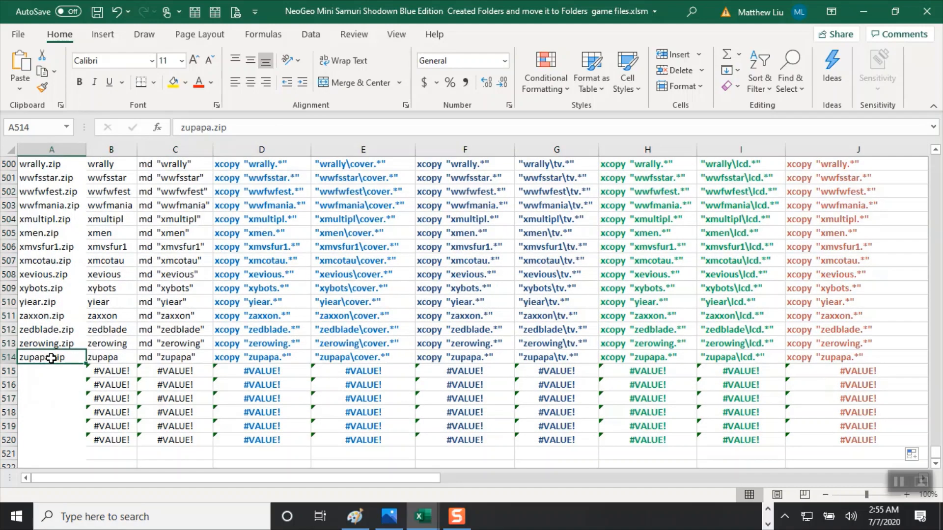
left_click_drag(51, 358, 34, 55)
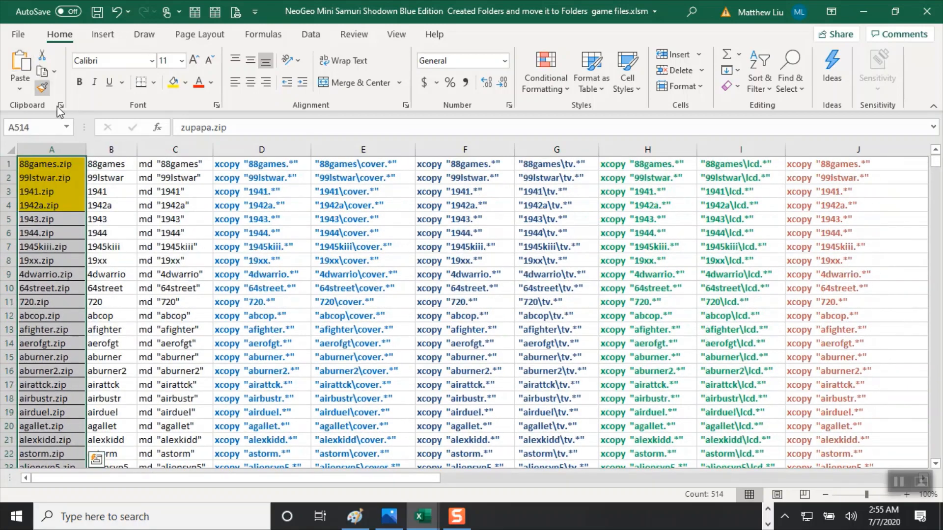
left_click(153, 82)
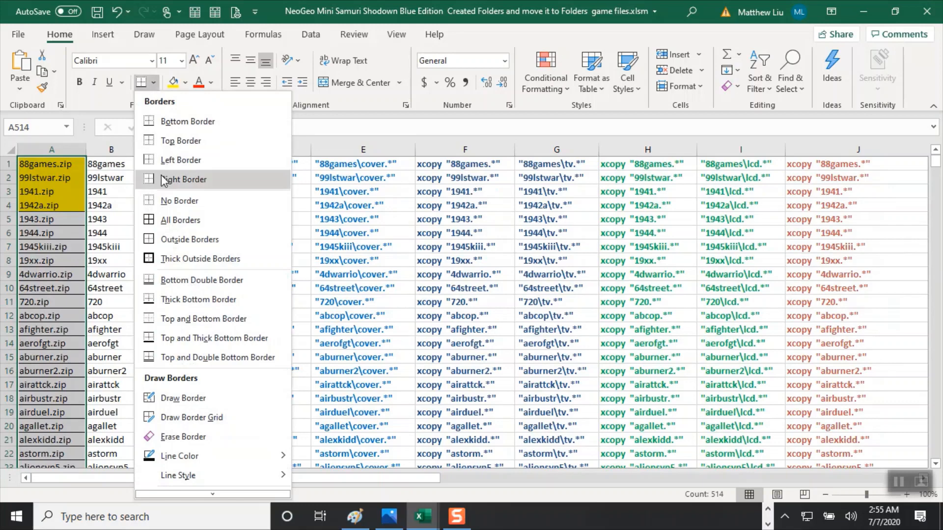
left_click(161, 219)
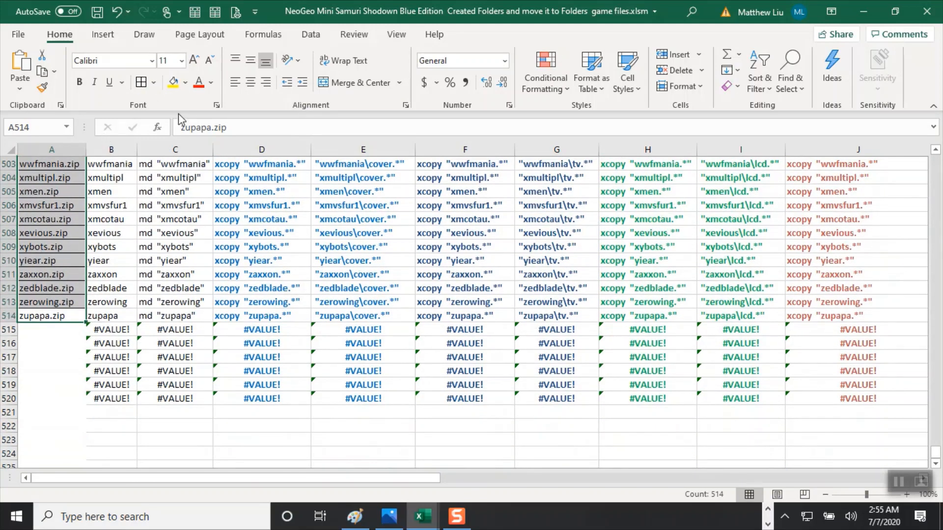
left_click(186, 84)
left_click(174, 119)
left_click(54, 249)
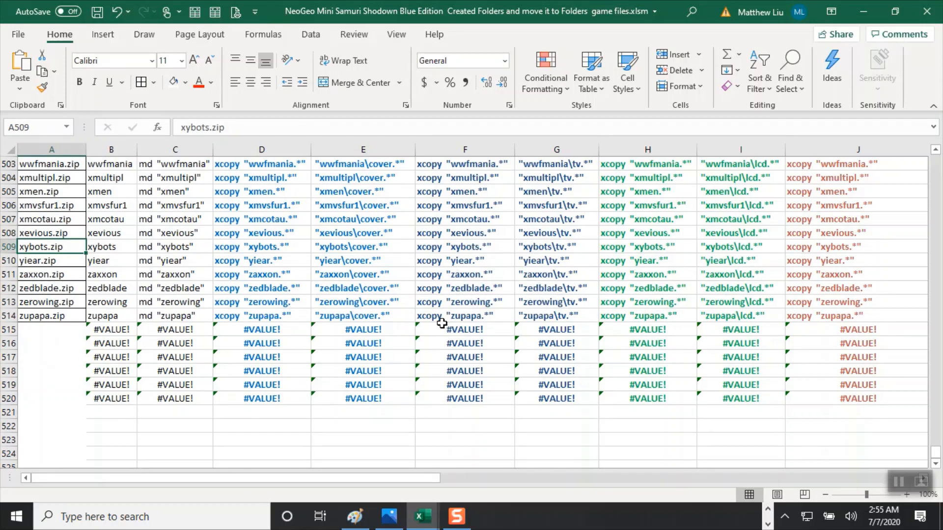
Select the zupapa entries in columns F and G and the neighbouring bottom-row cells.
left_click_drag(440, 319, 554, 317)
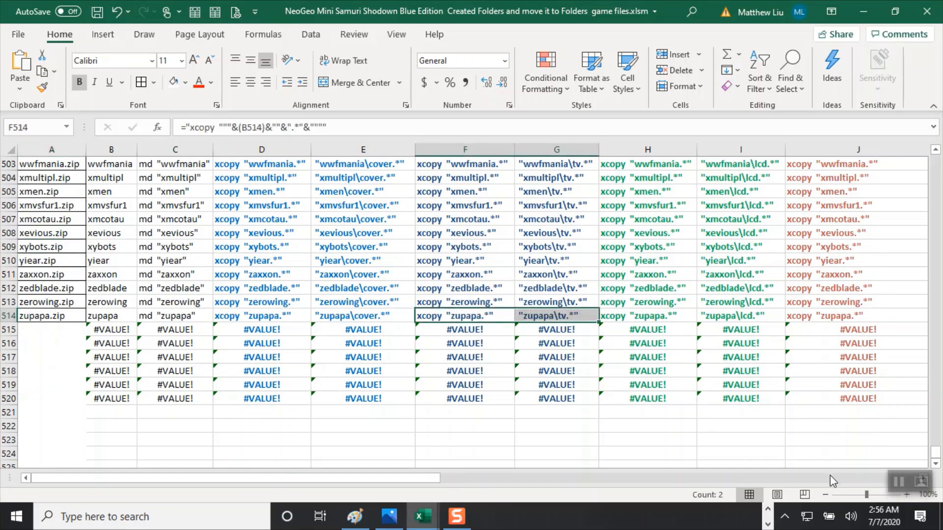
left_click_drag(426, 477, 788, 487)
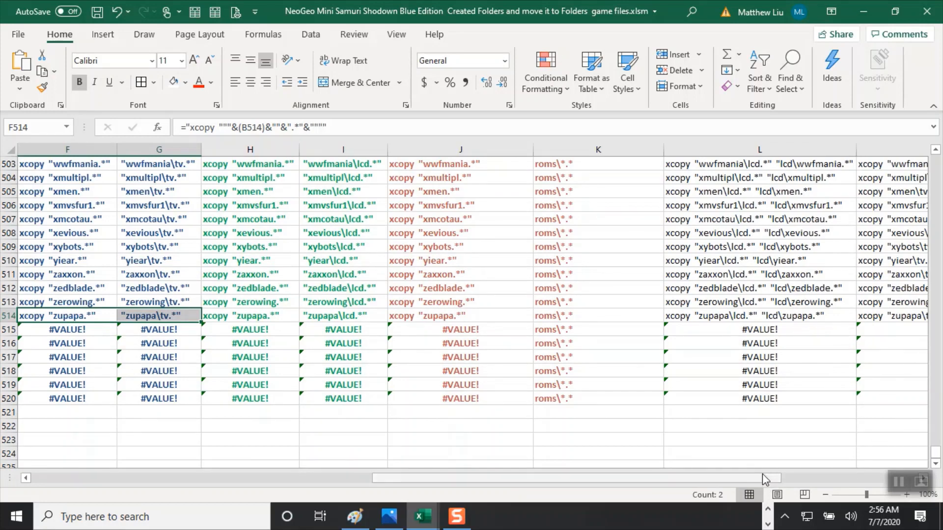
left_click_drag(756, 480, 888, 489)
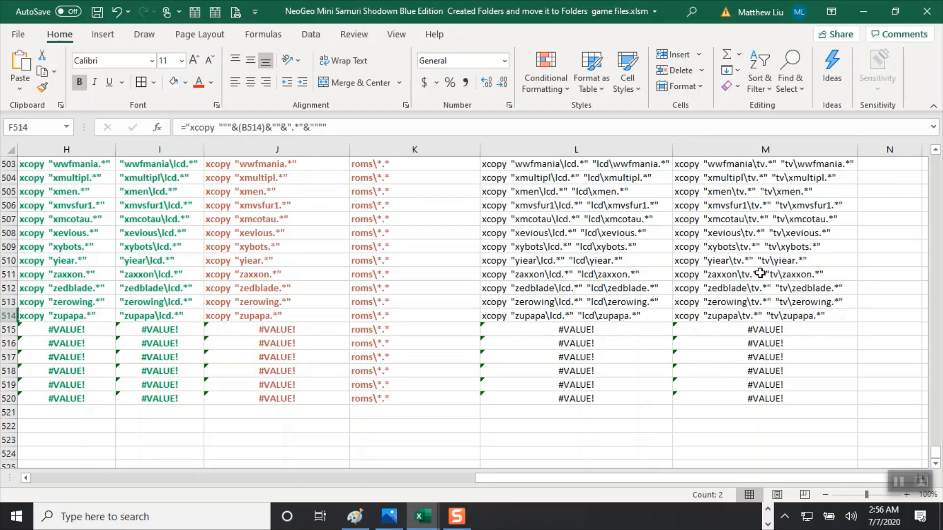
Change the font colour of all of column M to Purple.
left_click(749, 148)
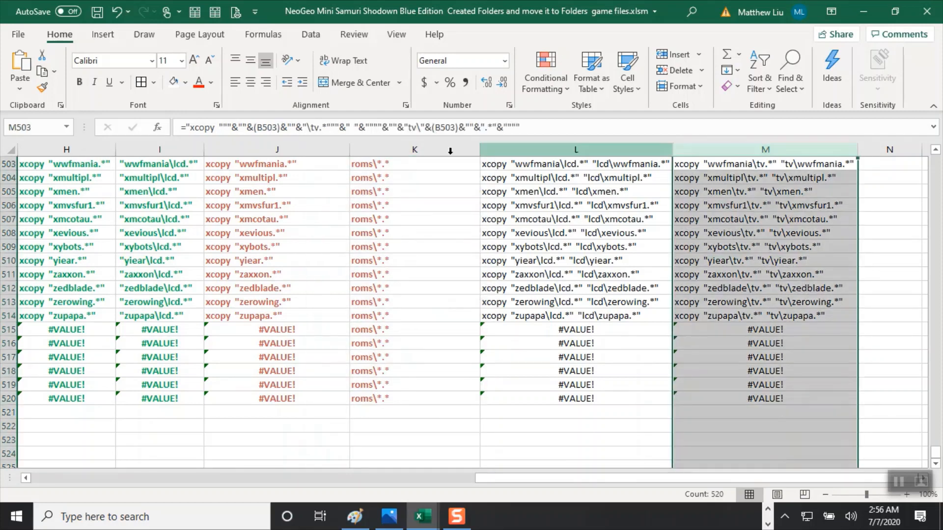
left_click(211, 84)
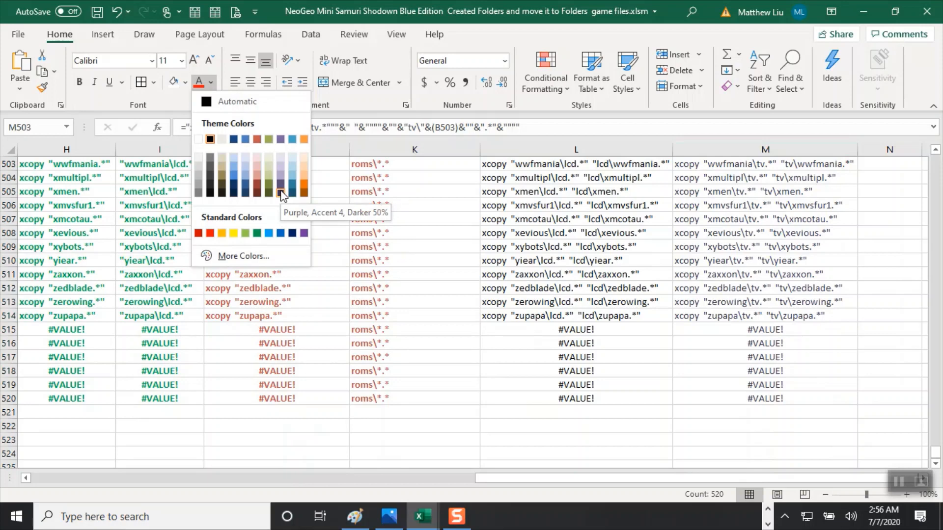
left_click(304, 233)
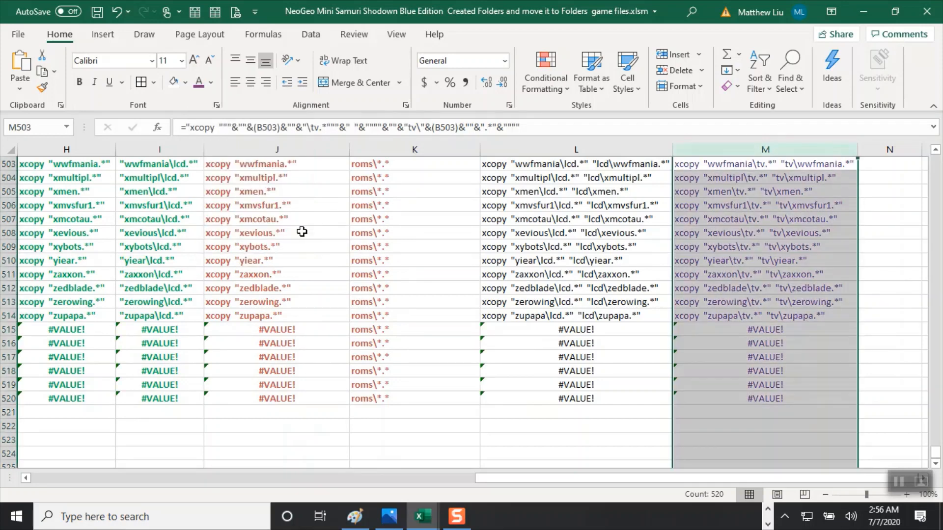
left_click(555, 357)
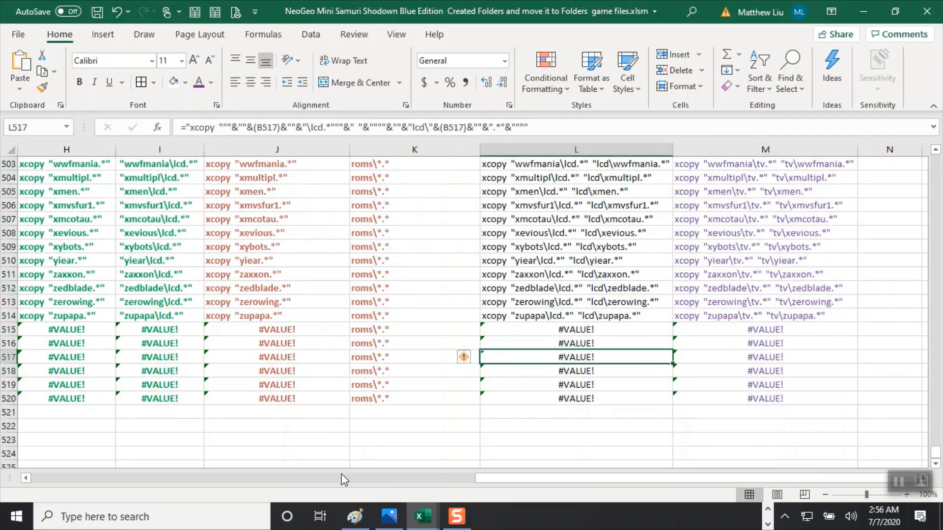
Select from the zupapa xcopy formula in J514 across to column K and upward.
left_click_drag(504, 484, 338, 465)
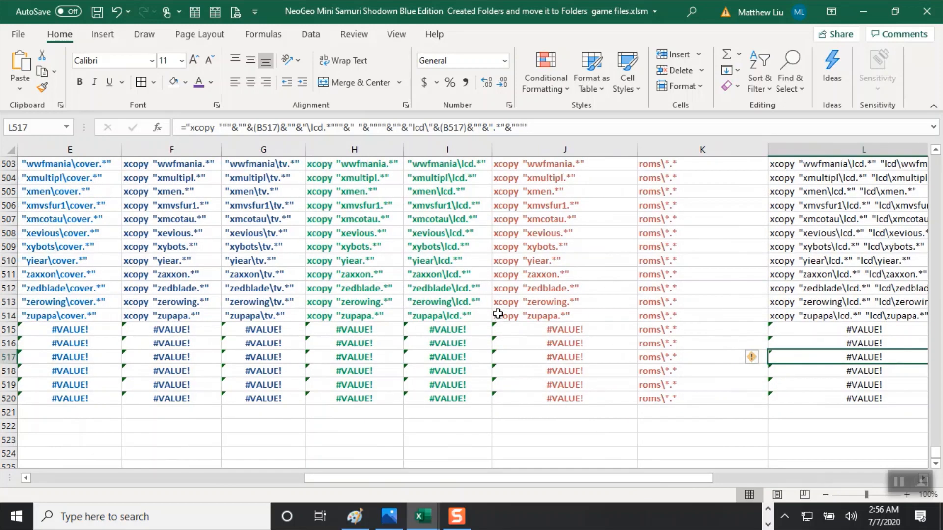
left_click(500, 315)
left_click_drag(614, 319, 704, 163)
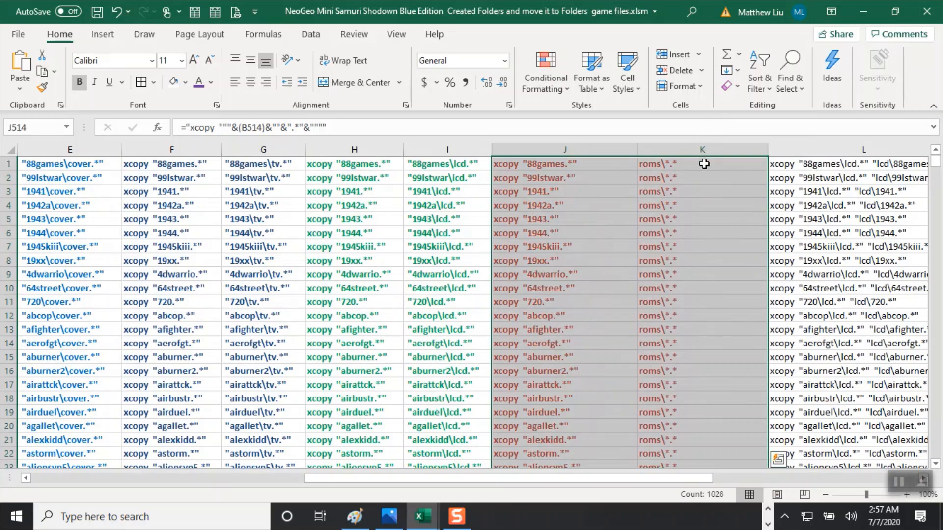
Copy the J1:K514 range of xcopy commands and roms\*.* paths.
right_click(595, 197)
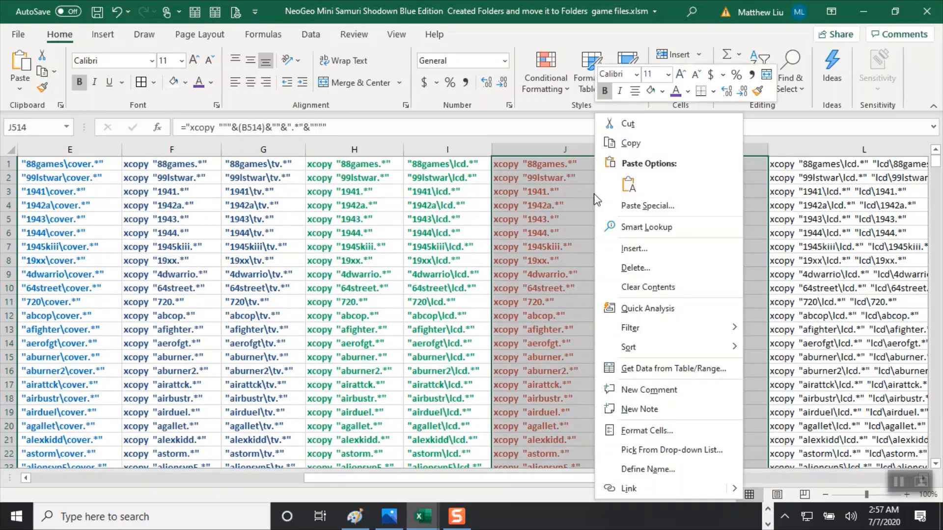
left_click(659, 143)
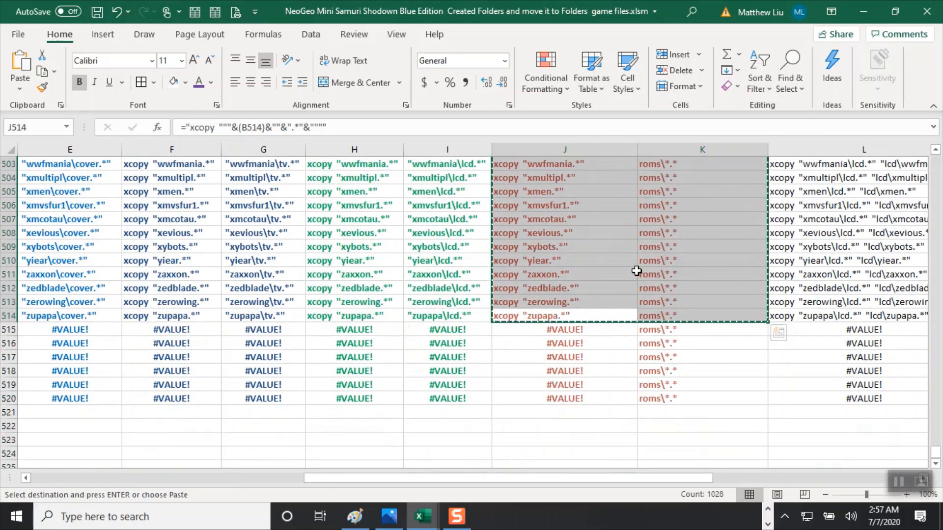
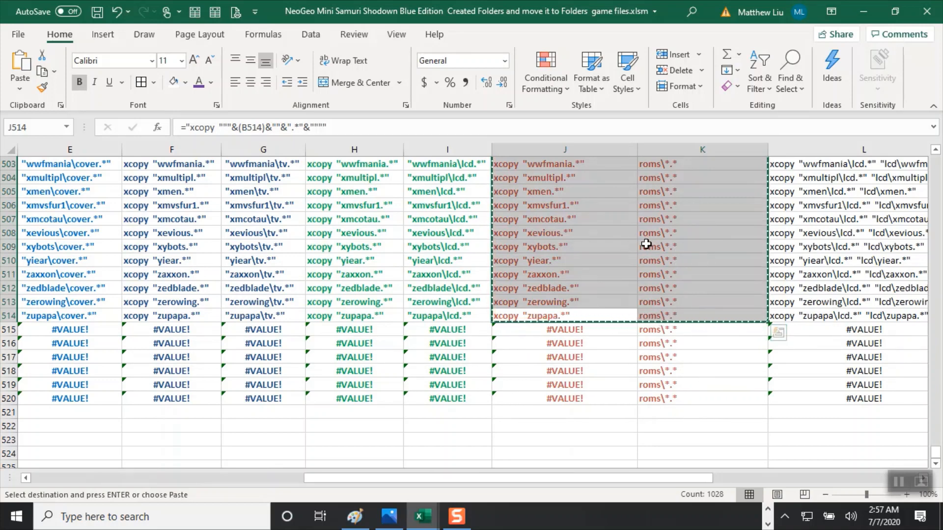
Deselect the copied range and minimize the NeoGeo Mini workbook to reveal mame gameslist515.txt.
left_click(769, 524)
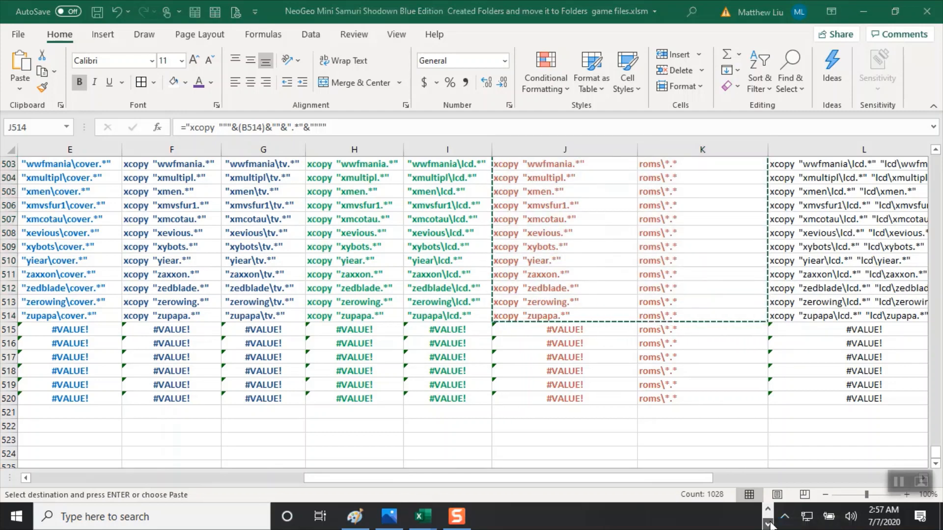
left_click(865, 10)
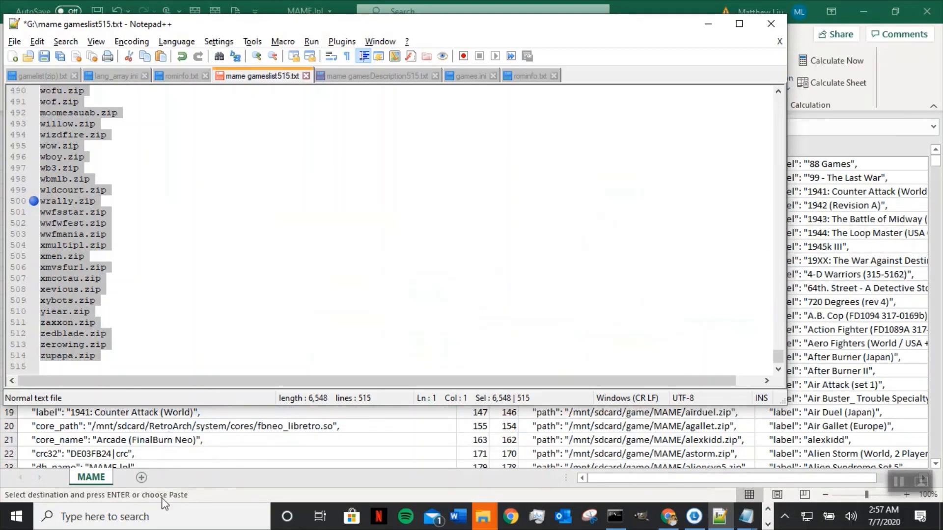
Open a new Notepad document and paste the copied xcopy commands into it.
left_click(183, 520)
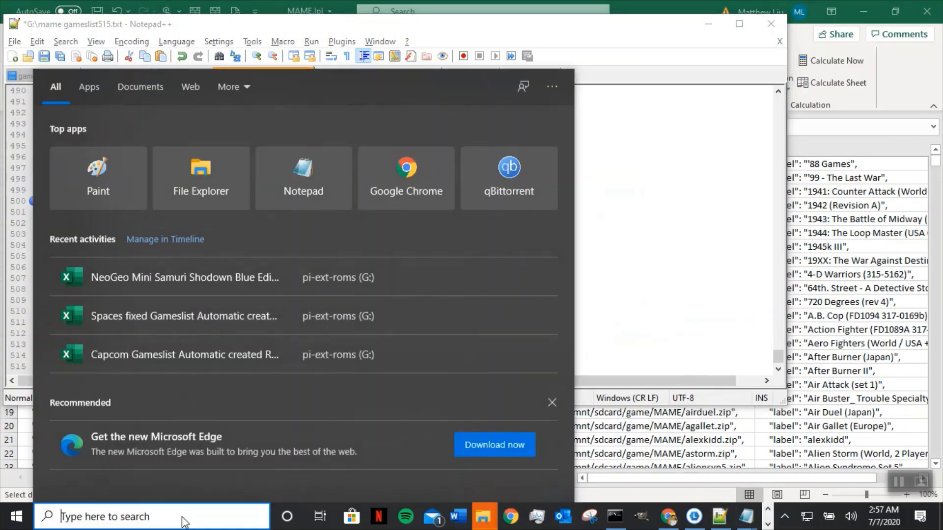
type("not")
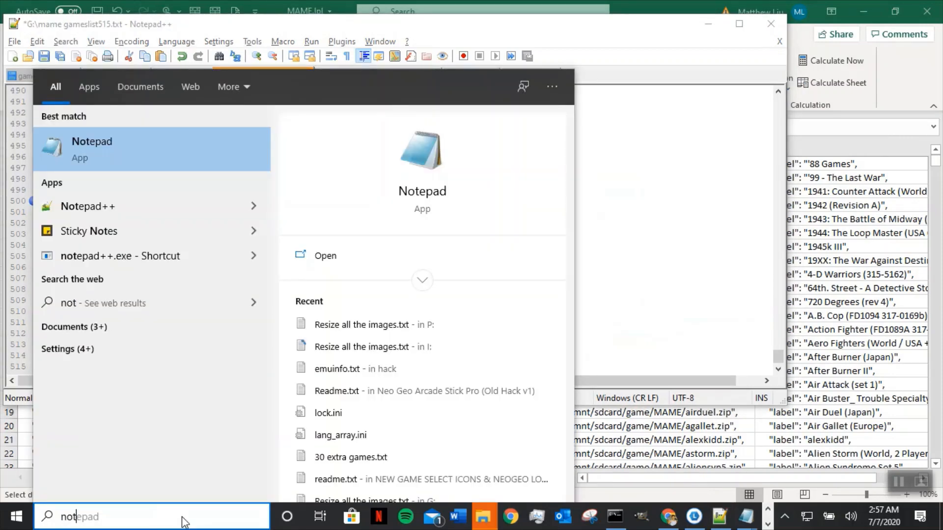
key("Return")
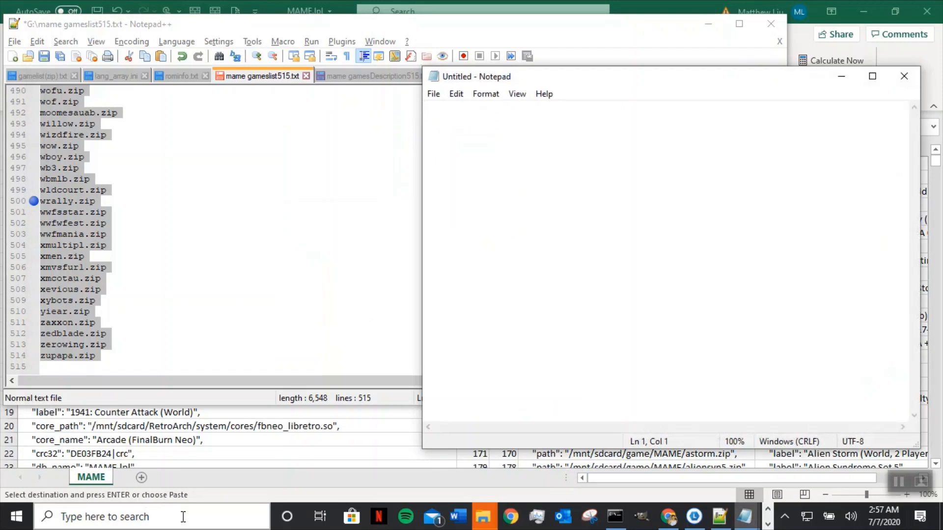
key("ctrl+v")
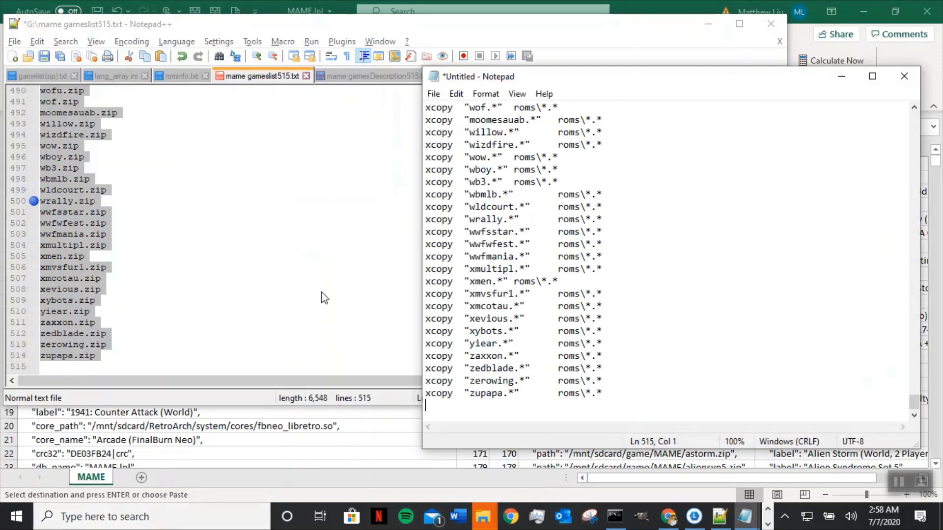
Reposition Notepad, then minimize Notepad++, the MAME.lpl workbook and the playlists folder window.
left_click(433, 94)
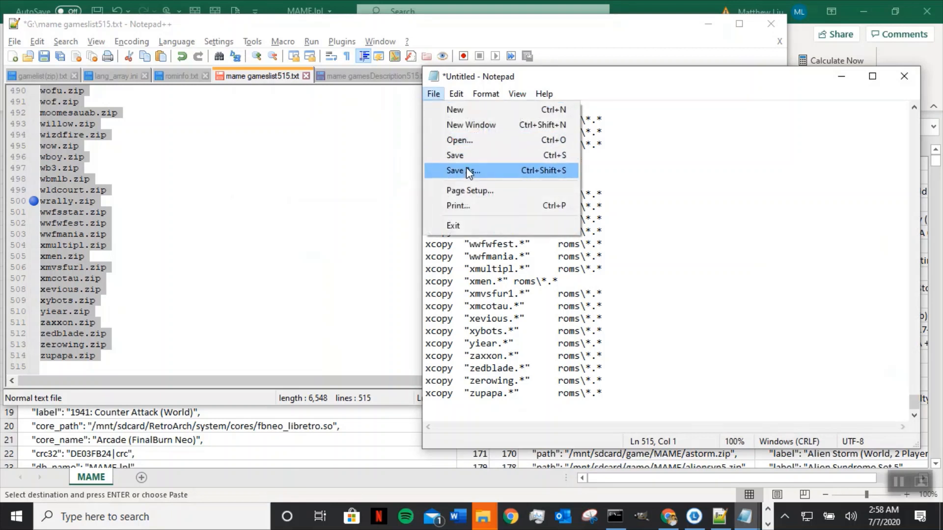
left_click(652, 79)
left_click_drag(653, 79, 682, 141)
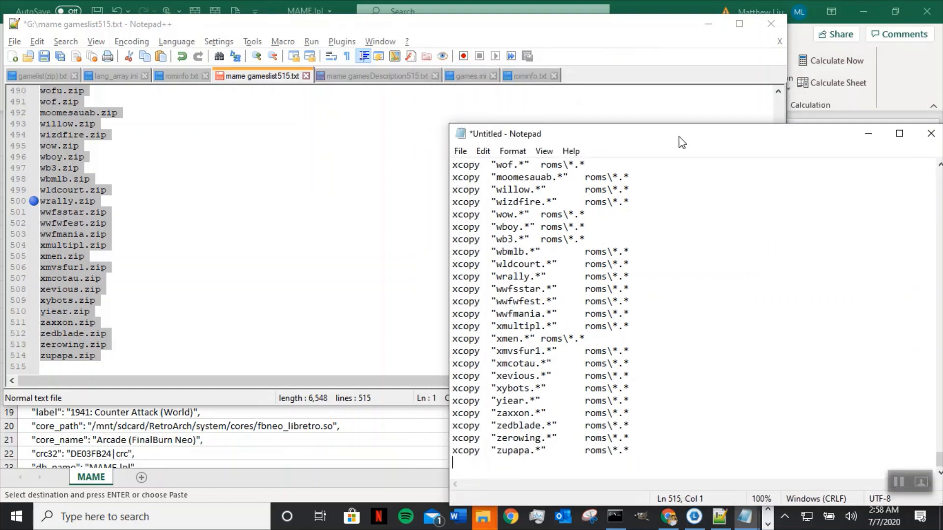
left_click(704, 27)
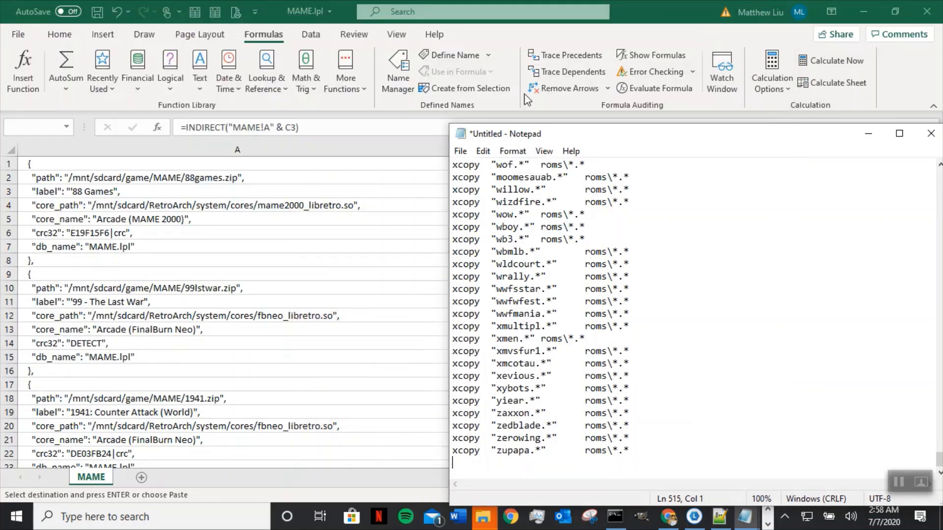
left_click(864, 12)
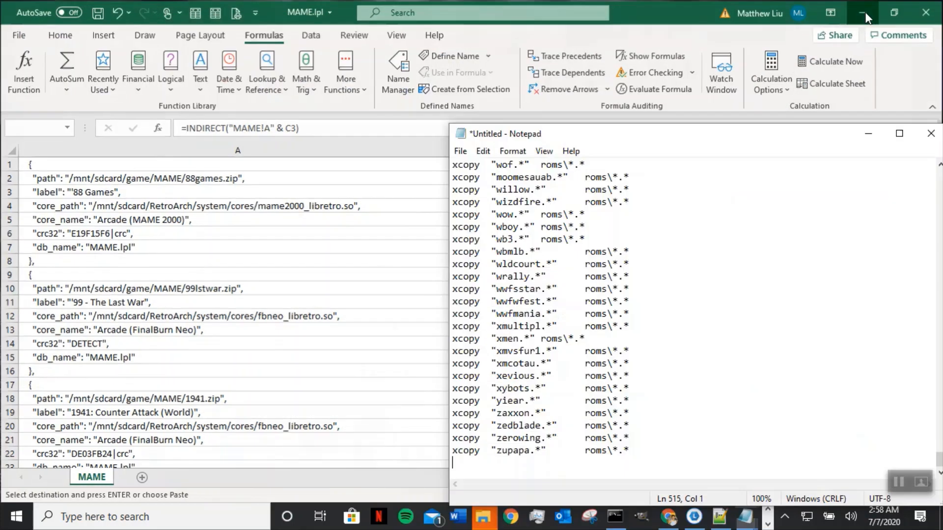
left_click(335, 29)
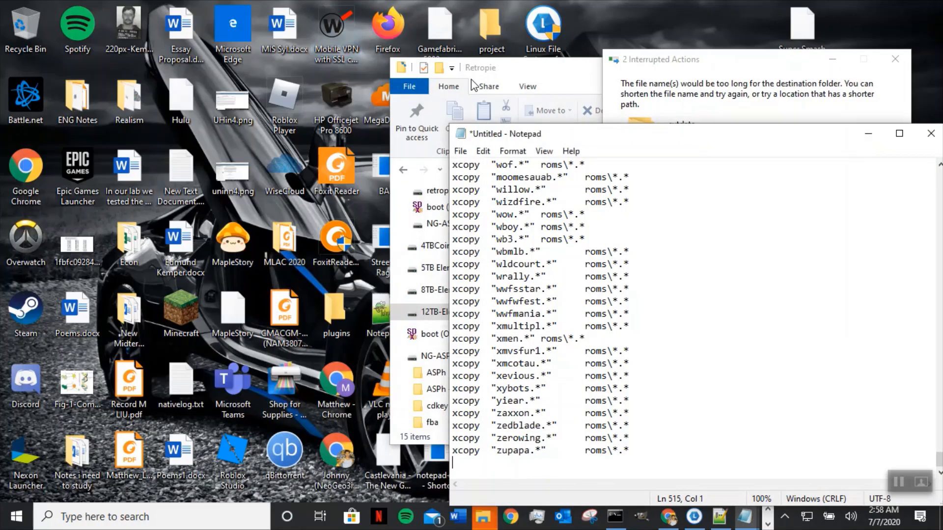
Move the Retropie folder window to the upper left and scroll the navigation pane to the drives.
left_click(578, 77)
left_click_drag(616, 78, 261, 33)
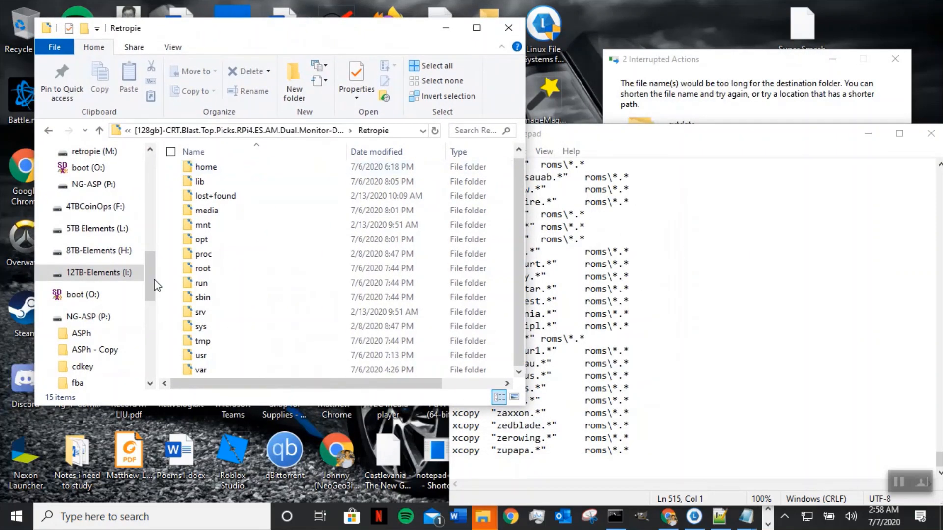
left_click(558, 58)
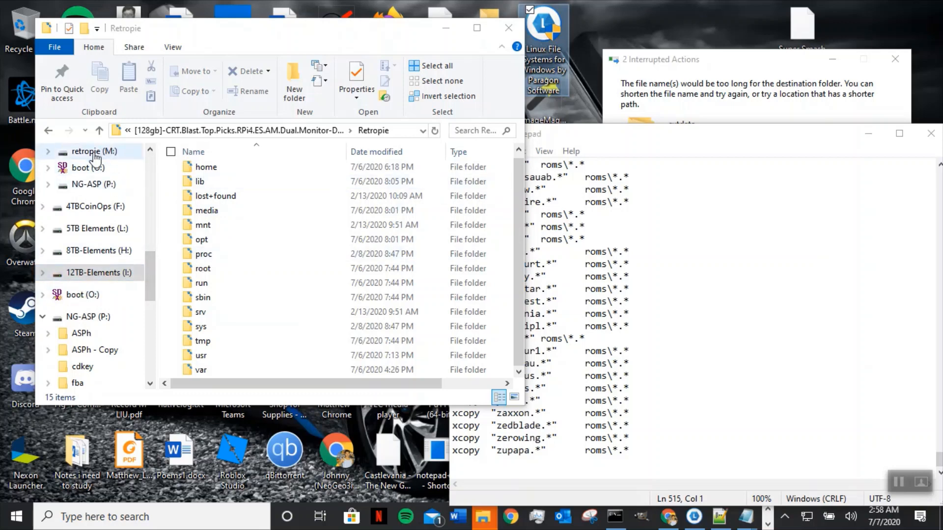
left_click_drag(149, 266, 163, 149)
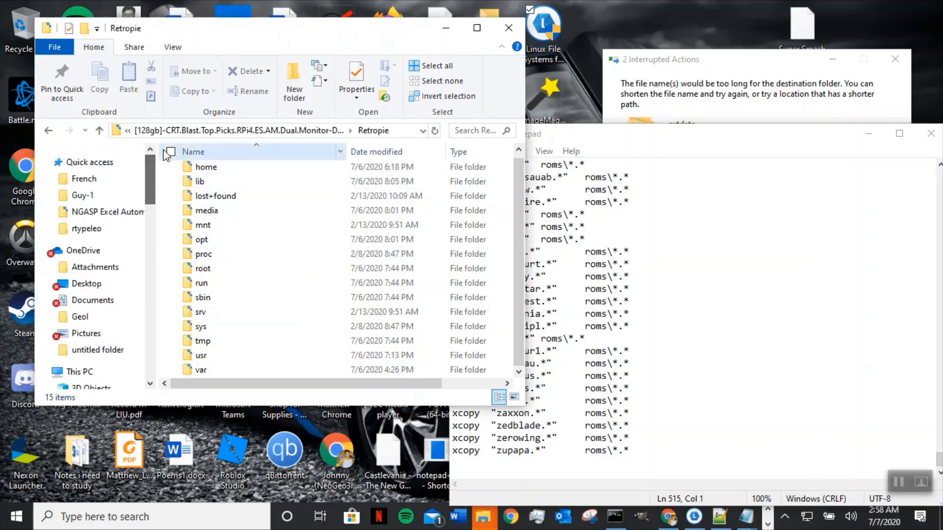
left_click(221, 287)
scroll(81, 275, "down", 3)
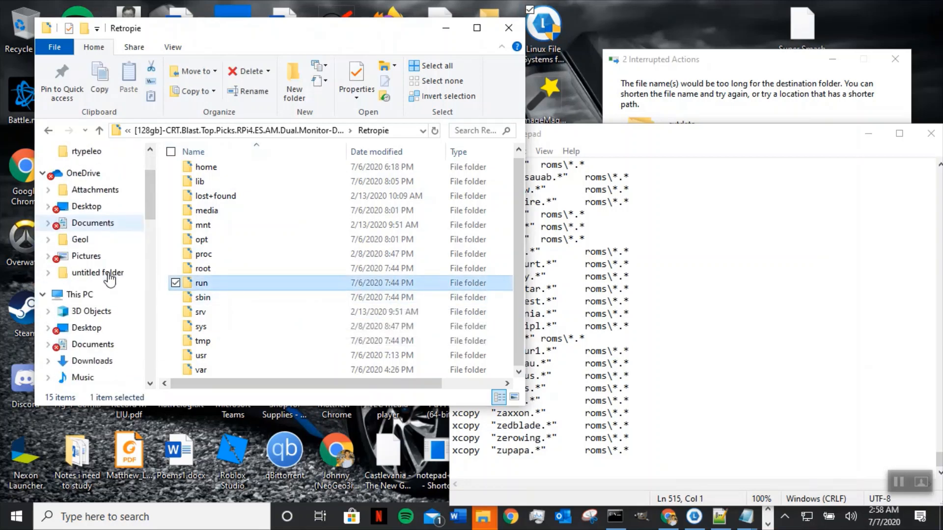
scroll(109, 279, "down", 1)
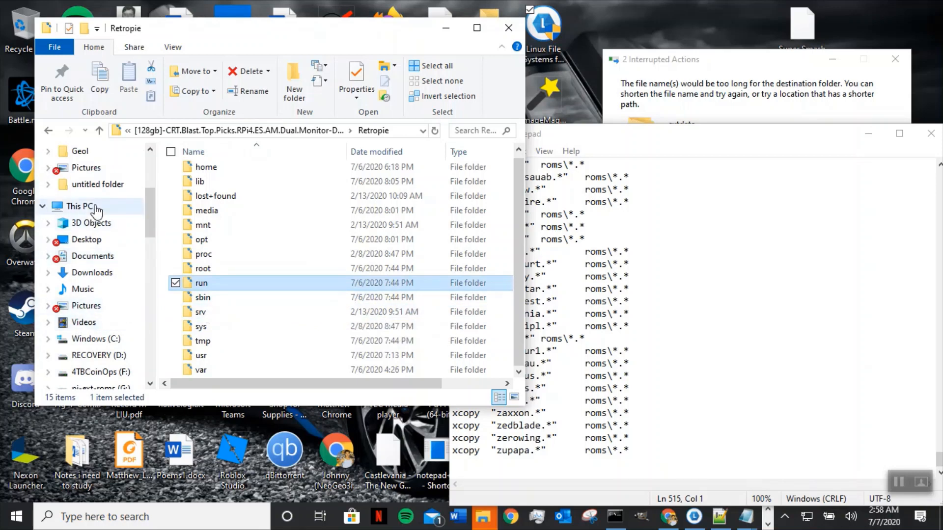
left_click(150, 383)
left_click(150, 384)
left_click(150, 384)
left_click(150, 384)
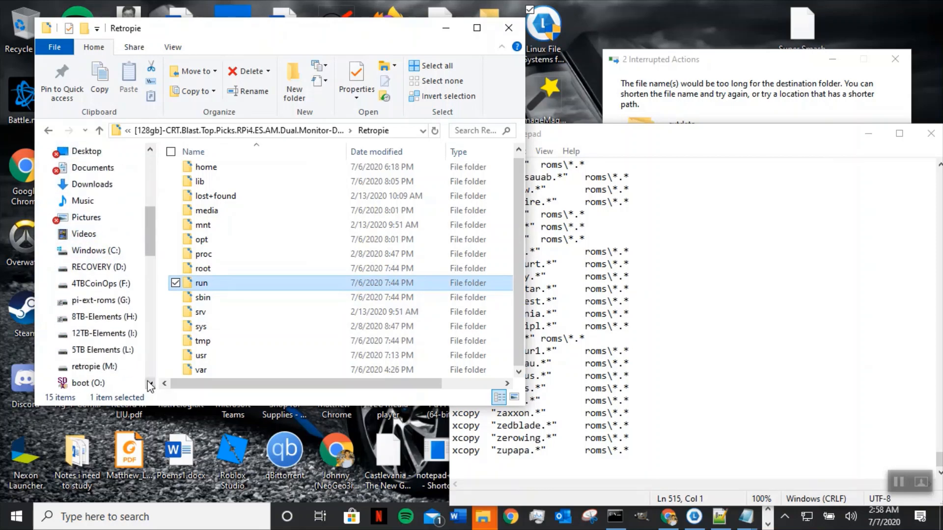
Navigate to G:\AIWO 256gb backup (Mame)\games\MAME.
left_click(110, 302)
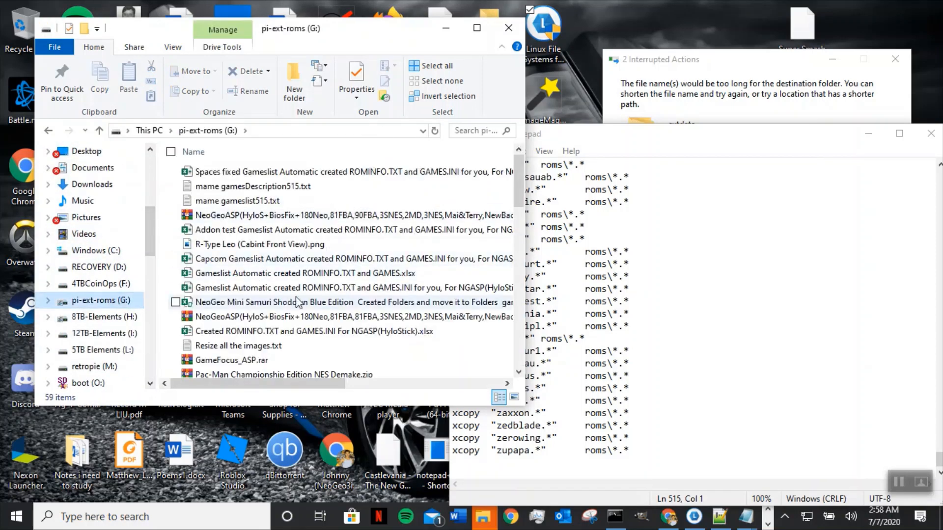
scroll(344, 299, "down", 5)
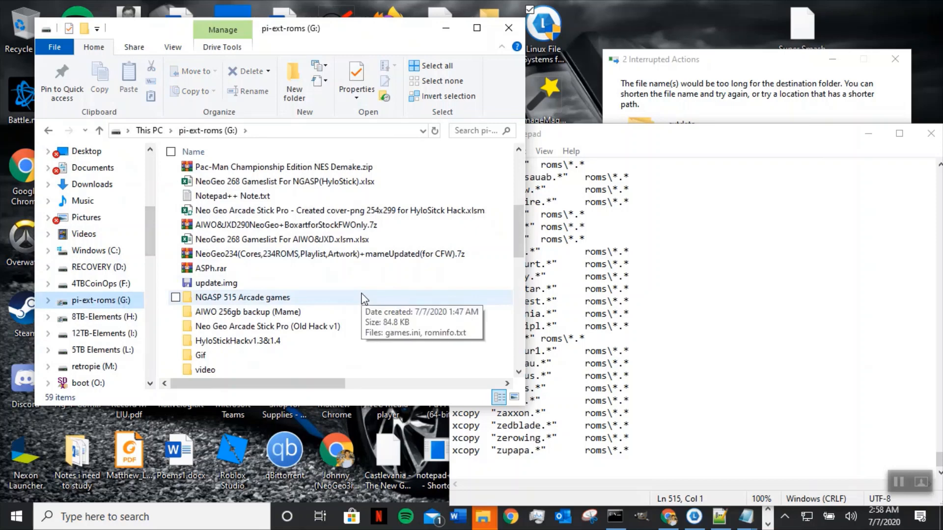
double_click(299, 312)
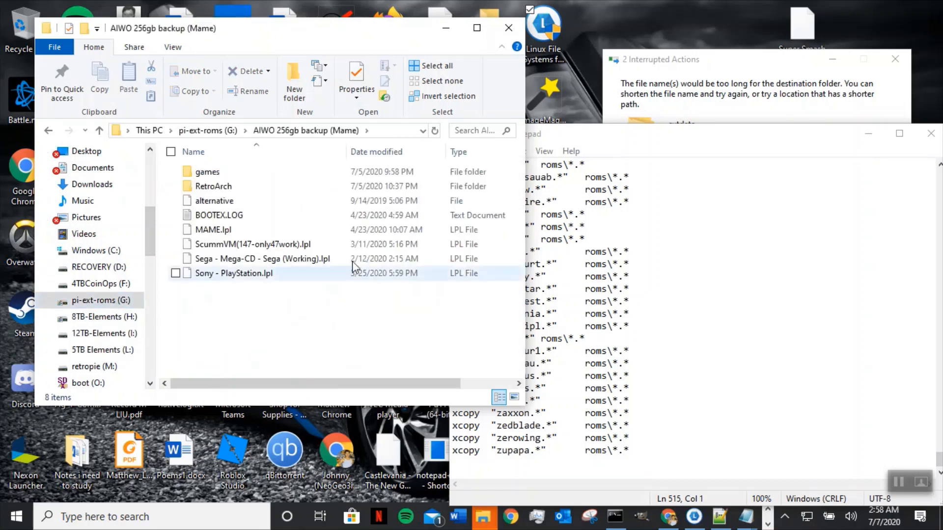
double_click(249, 173)
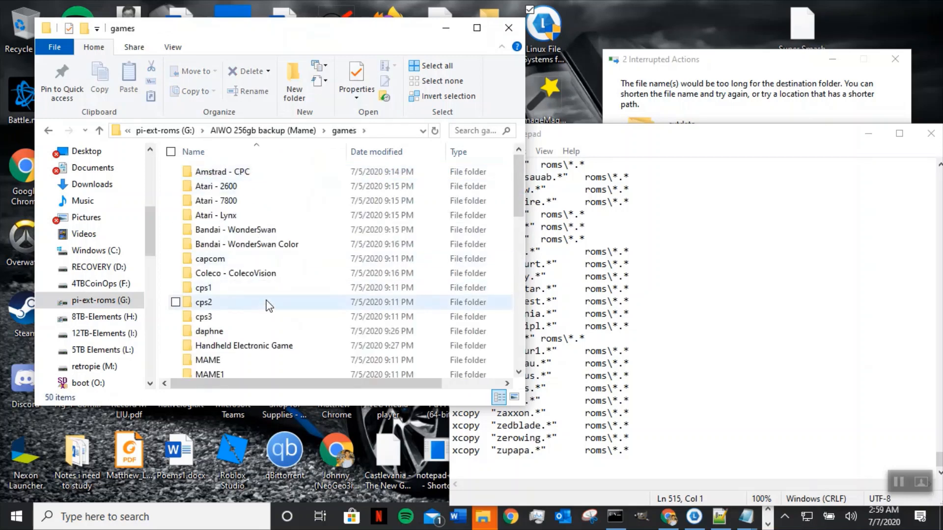
scroll(267, 305, "down", 2)
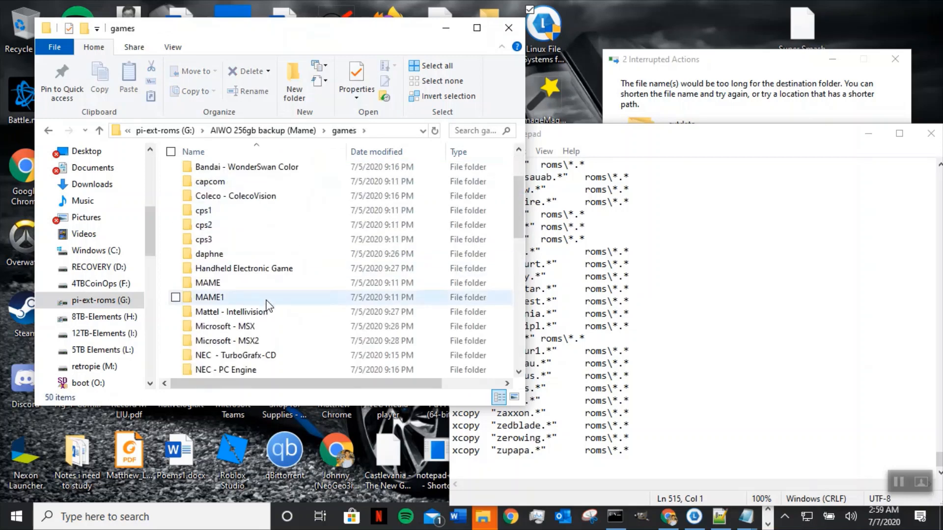
double_click(230, 285)
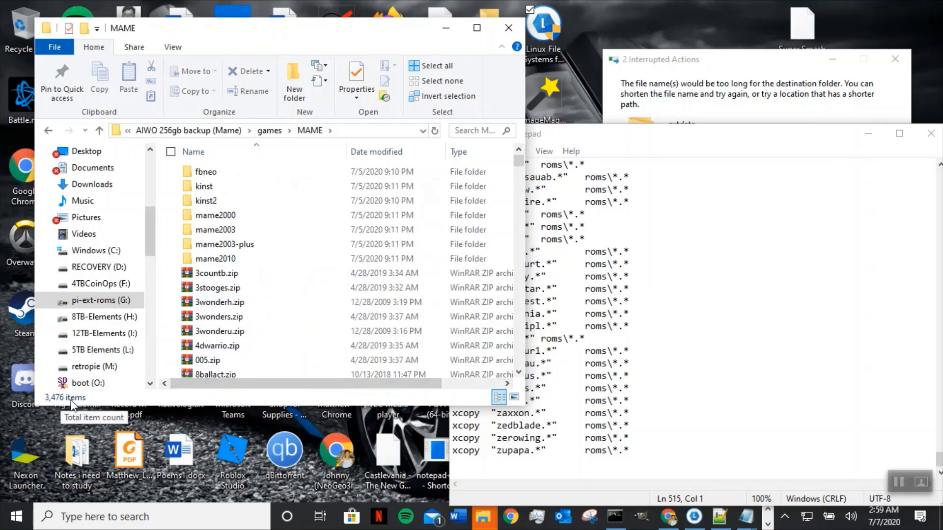
Copy the MAME folder's full path from the address bar.
left_click(379, 135)
right_click(272, 131)
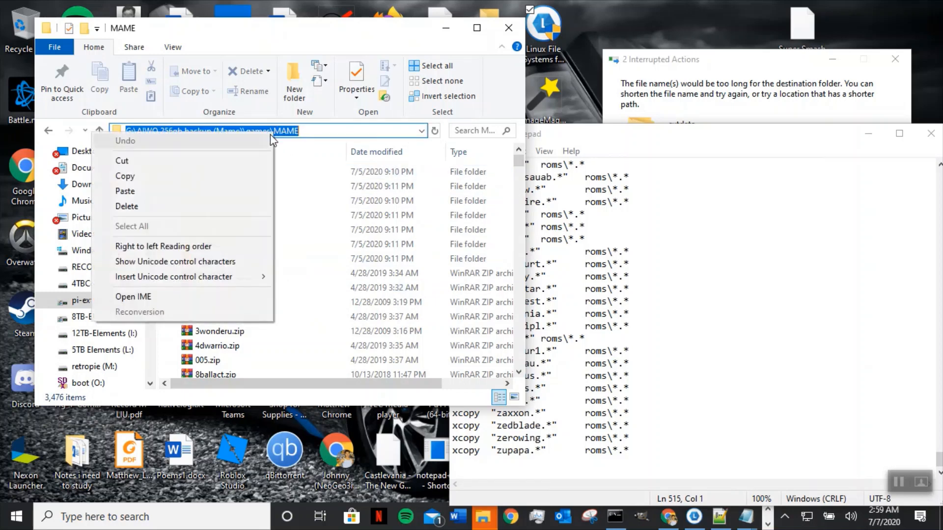
left_click(187, 183)
left_click(692, 147)
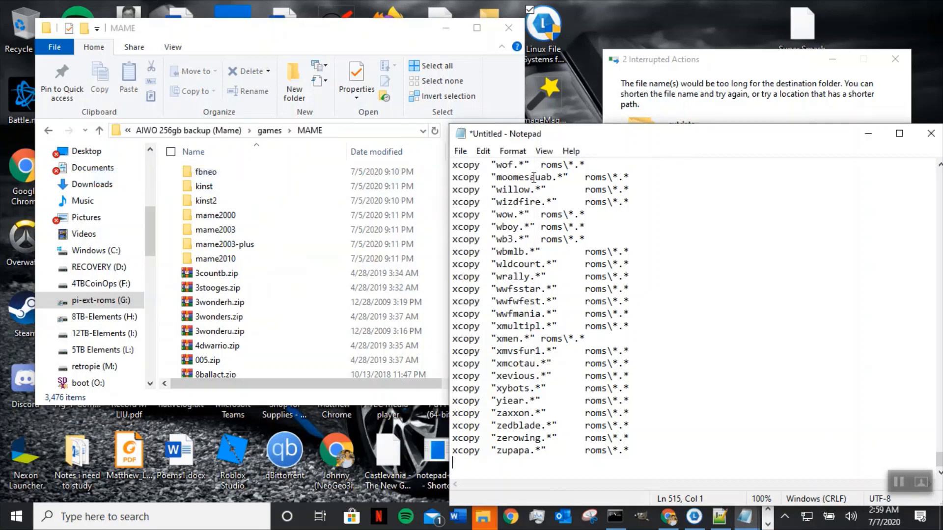
Save the xcopy list as 514roms.txt in the pasted MAME folder path.
left_click(461, 154)
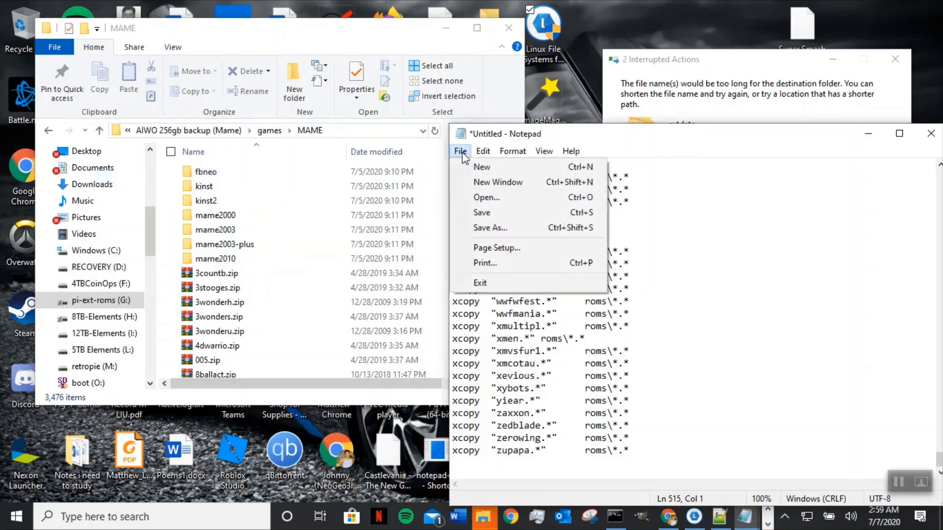
left_click(507, 212)
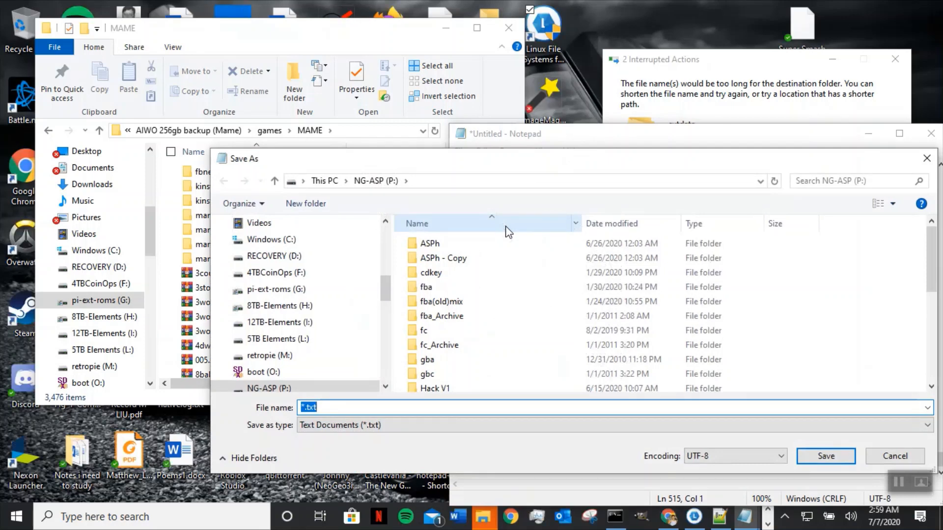
left_click(528, 180)
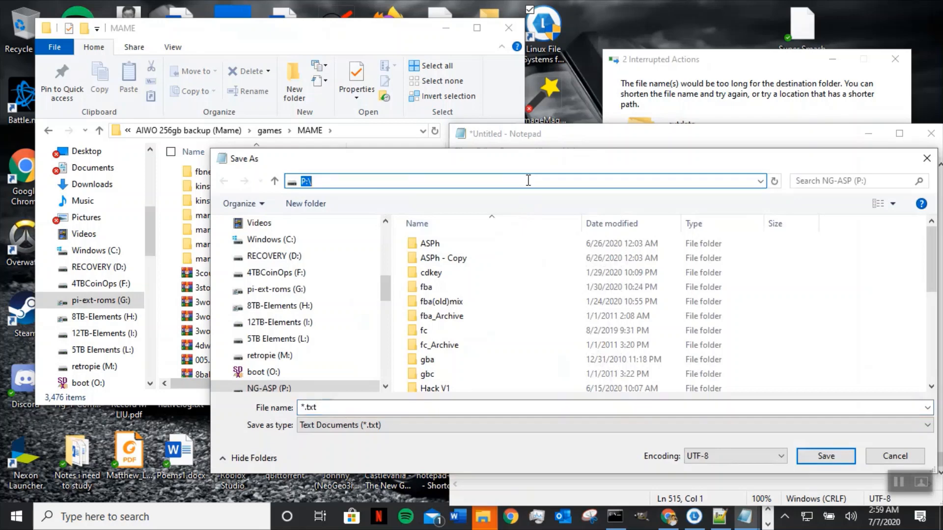
key("ctrl+v")
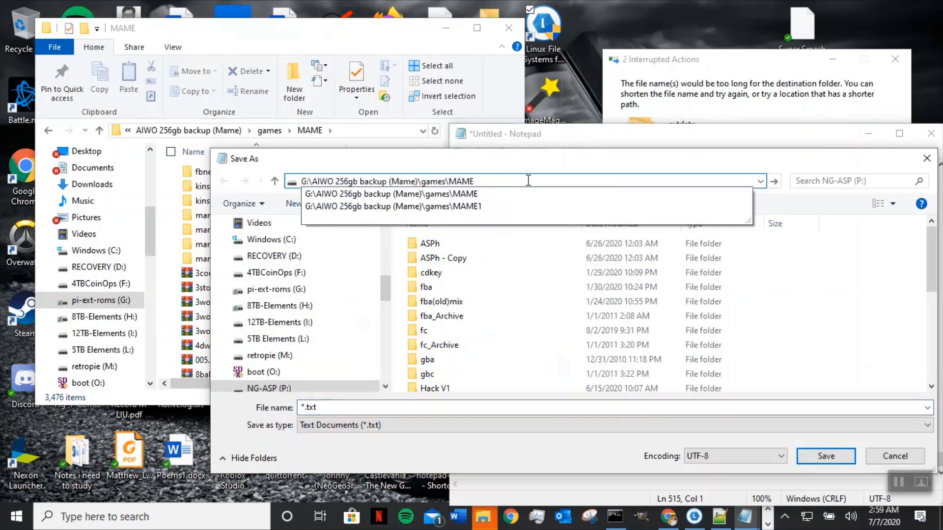
key("Return")
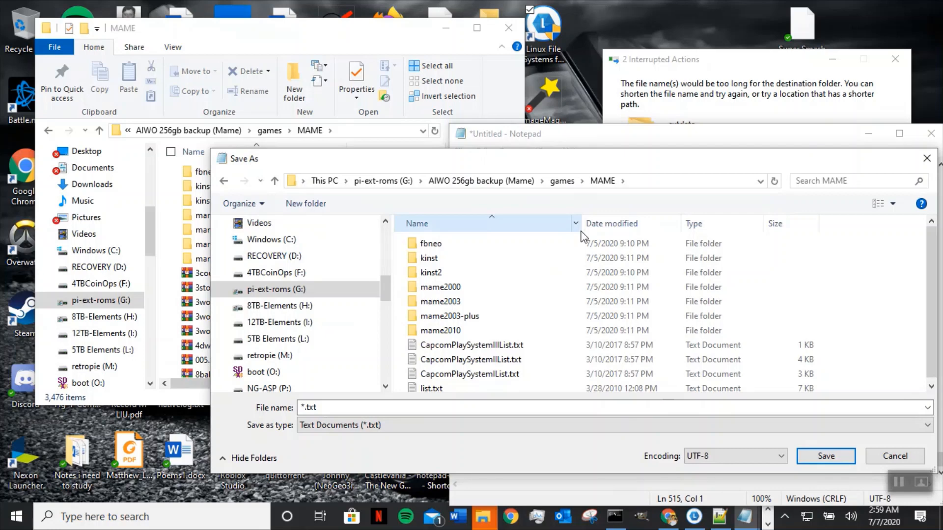
left_click(347, 408)
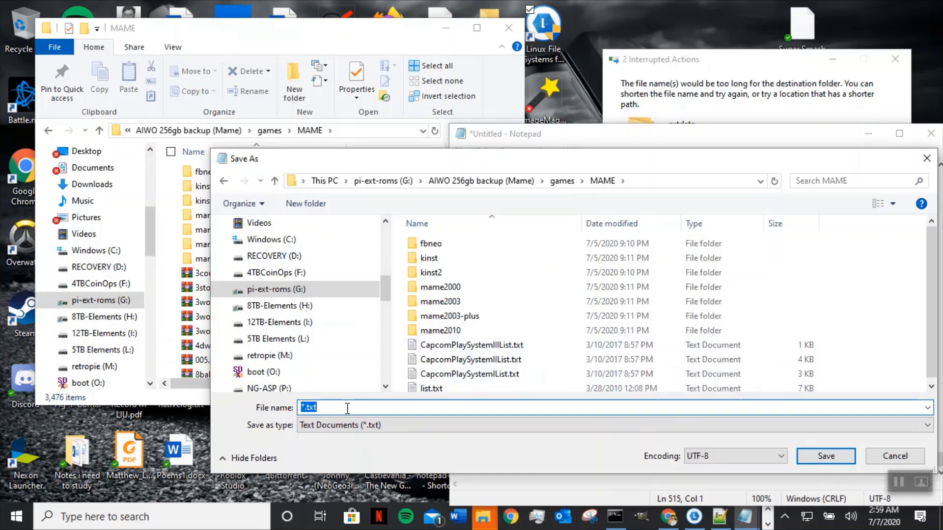
type("514rom")
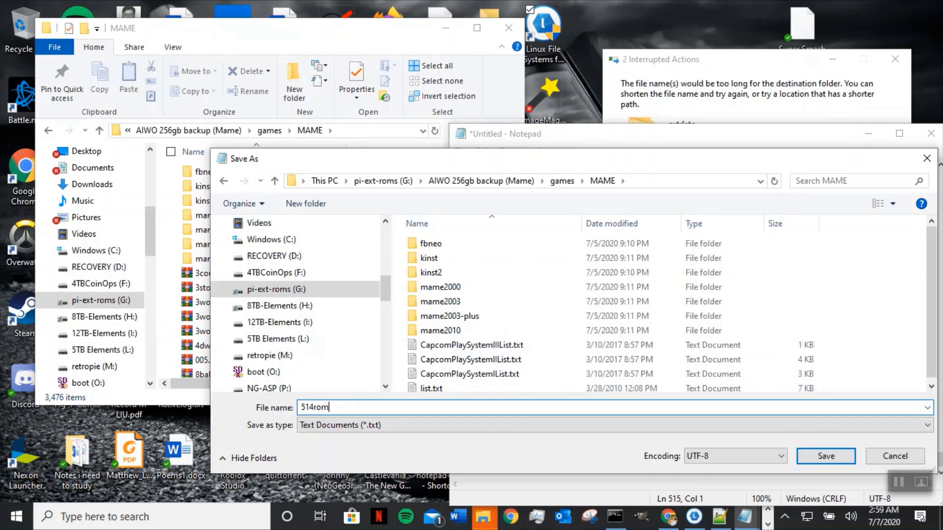
type("s.txt")
key("Return")
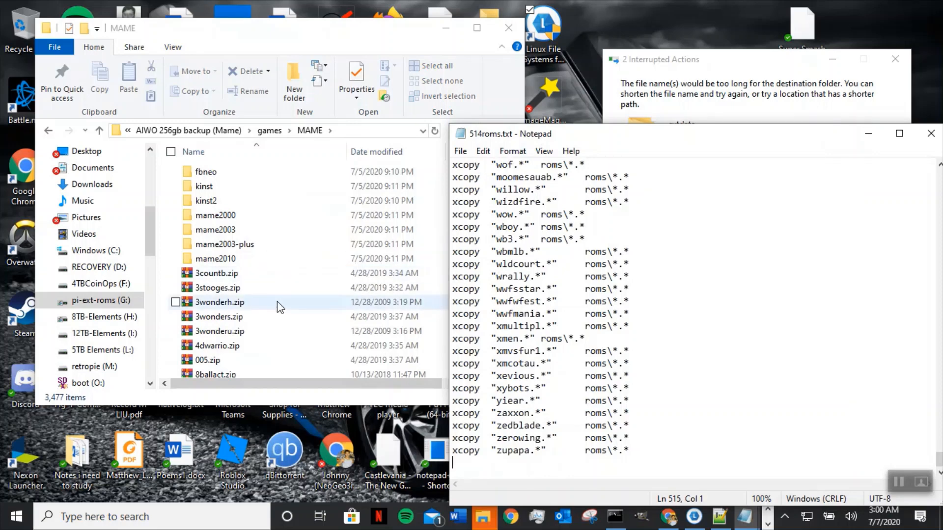
Rename 514roms.txt to 514roms.bat, accepting the extension-change warning.
left_click(384, 152)
left_click(248, 174)
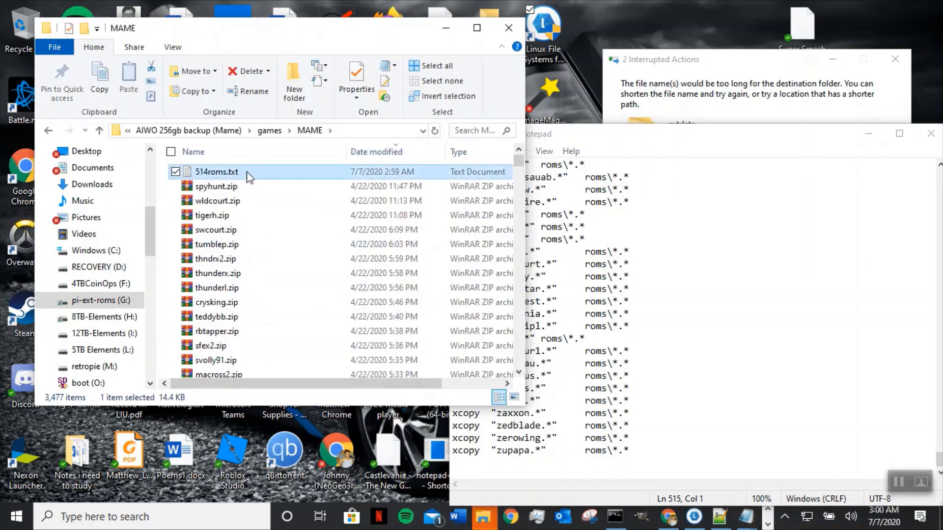
left_click(257, 172)
left_click(258, 172)
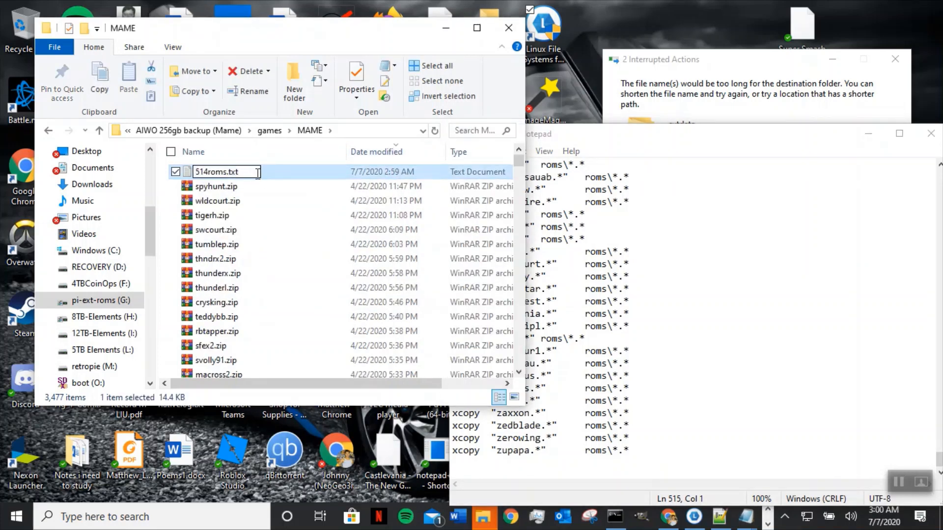
key("BackSpace")
key("BackSpace")
key("BackSpace")
type("ba")
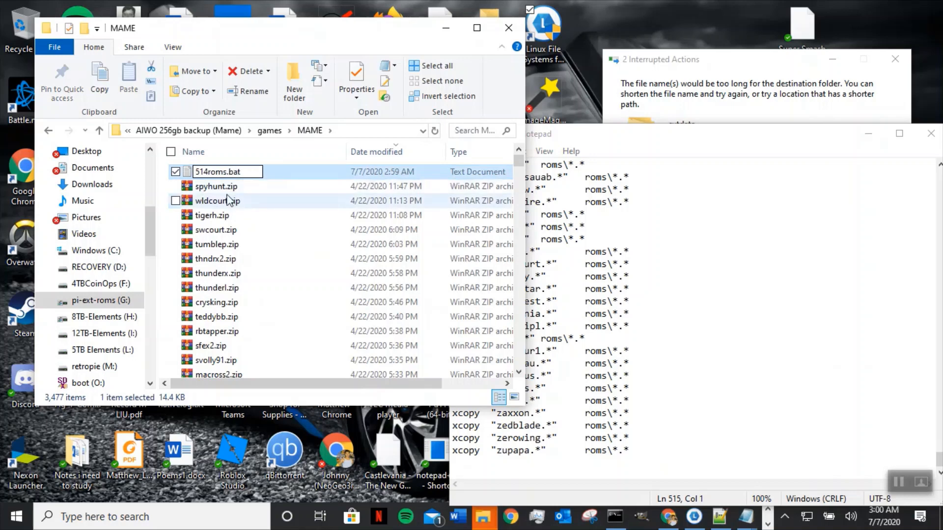
key("Return")
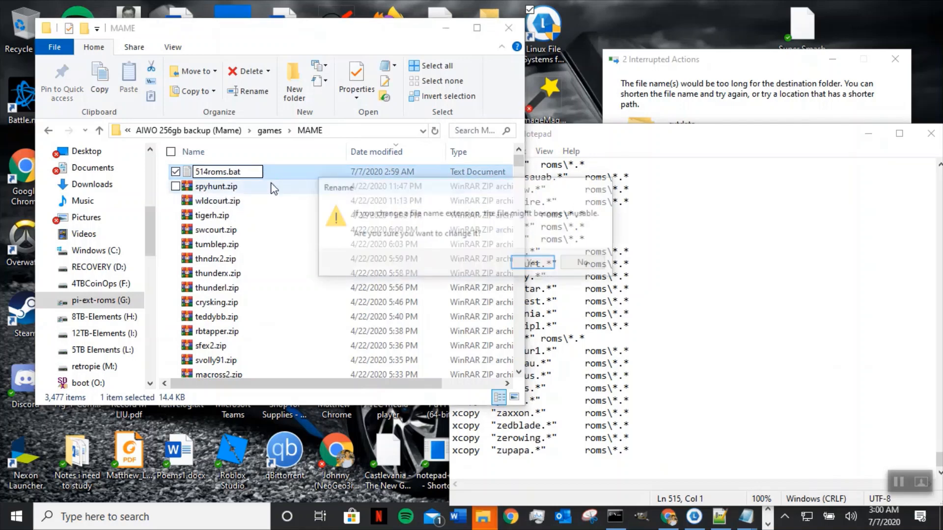
left_click(534, 264)
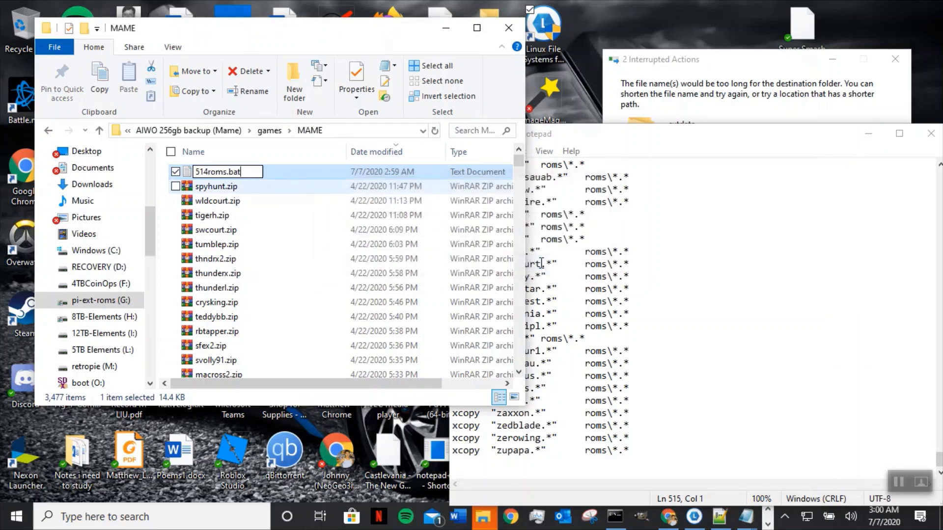
key("Down")
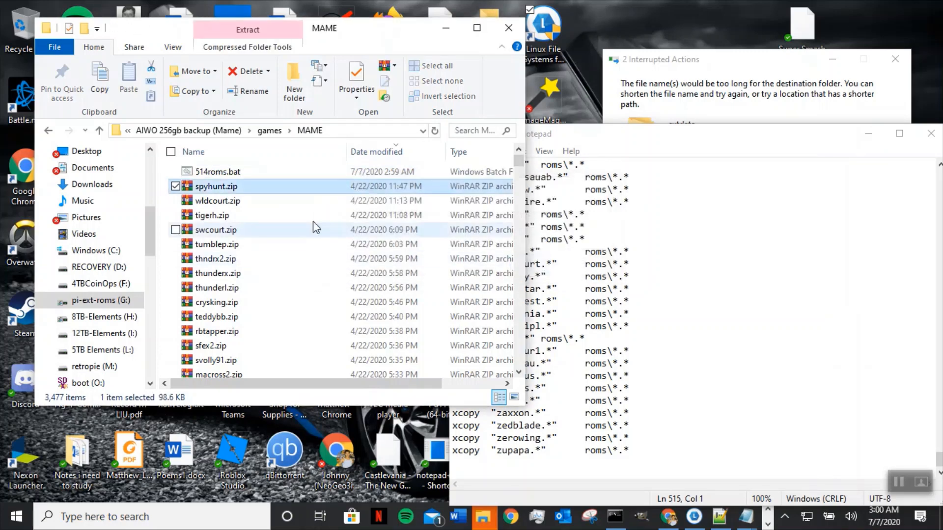
left_click(252, 152)
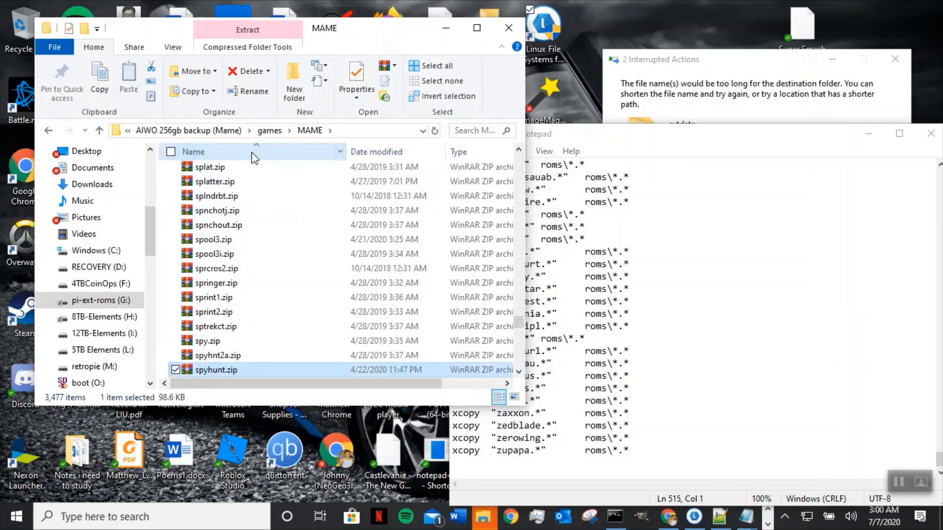
left_click_drag(521, 321, 522, 148)
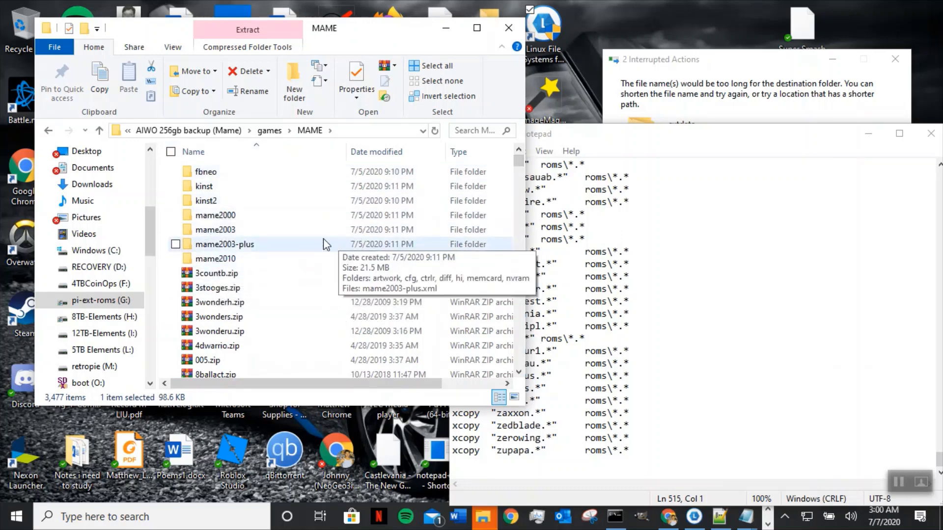
Sort the MAME folder by Type, then by Date modified so 514roms.bat is first.
left_click(472, 151)
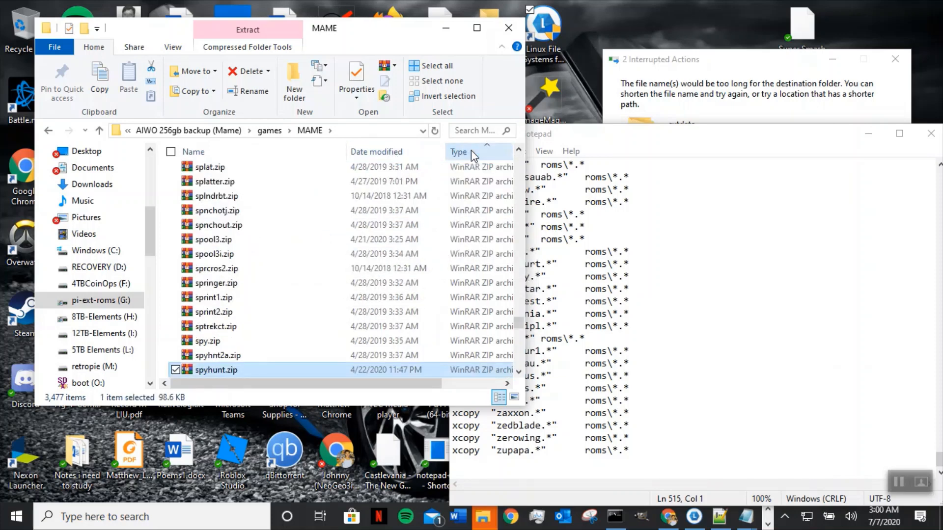
left_click(471, 149)
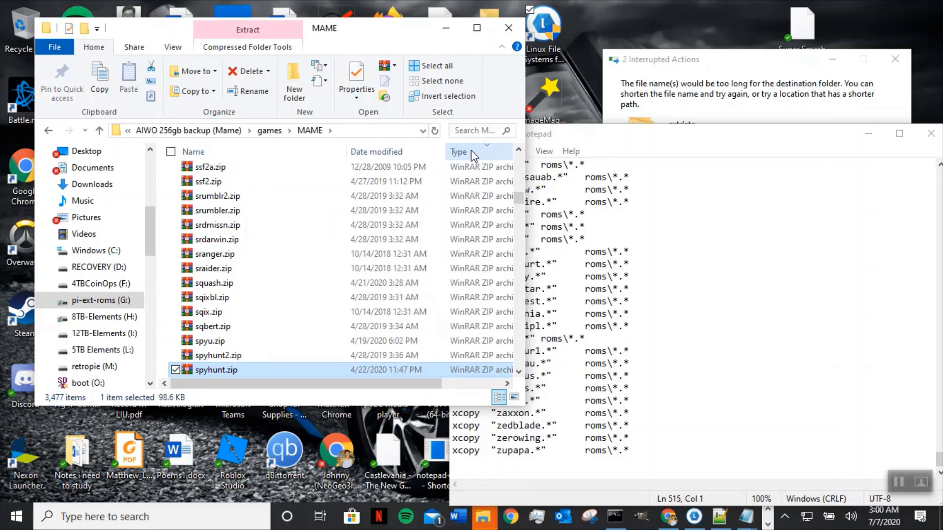
left_click_drag(519, 198, 519, 158)
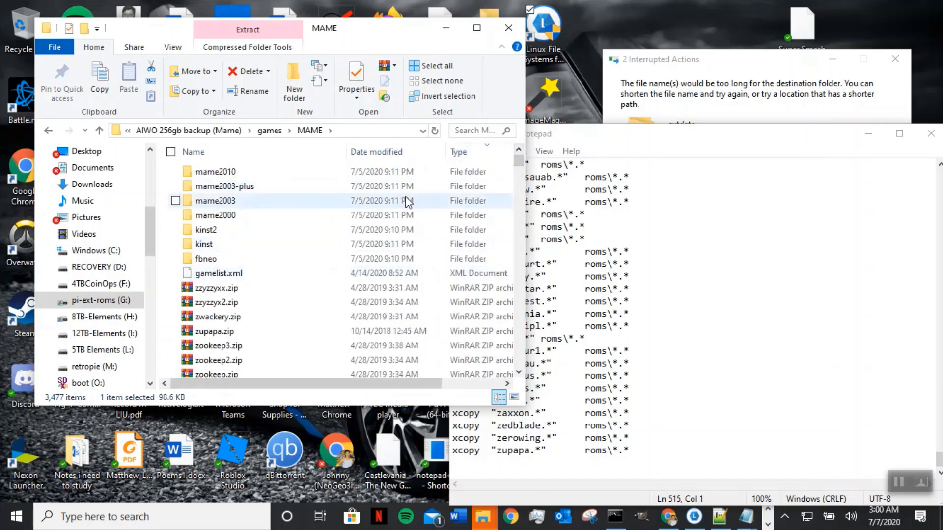
left_click(376, 152)
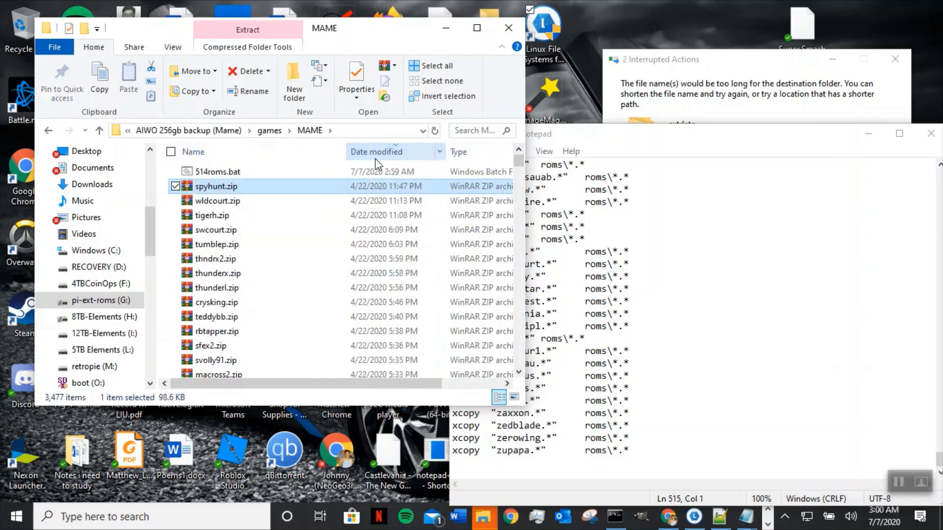
Run 514roms.bat and answer y to the xcopy Overwrite prompt.
double_click(231, 172)
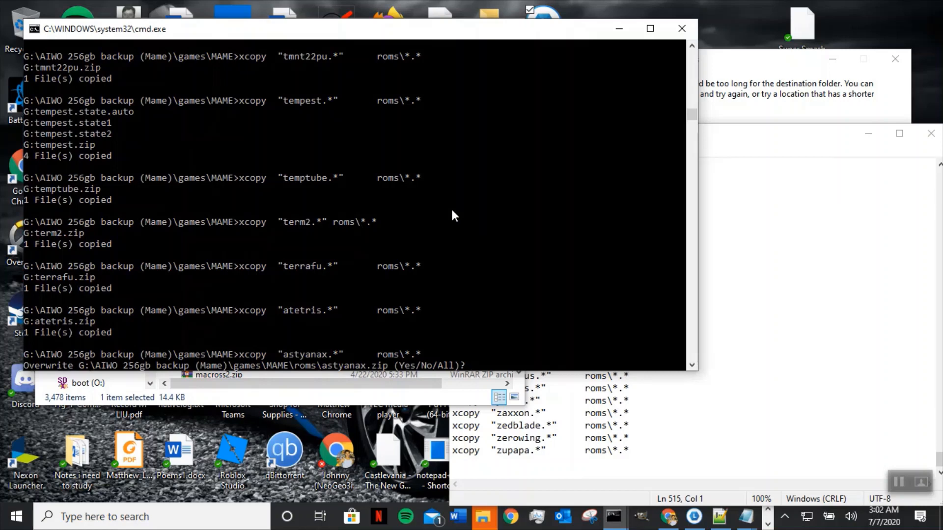
type("y")
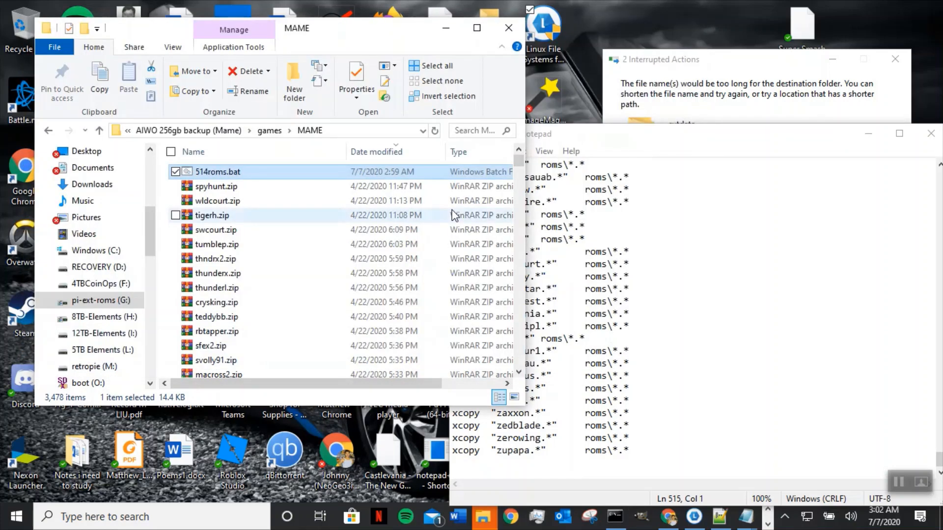
Sort the MAME folder by Name to reveal the new 1.89 GB roms folder.
left_click(370, 155)
left_click(370, 155)
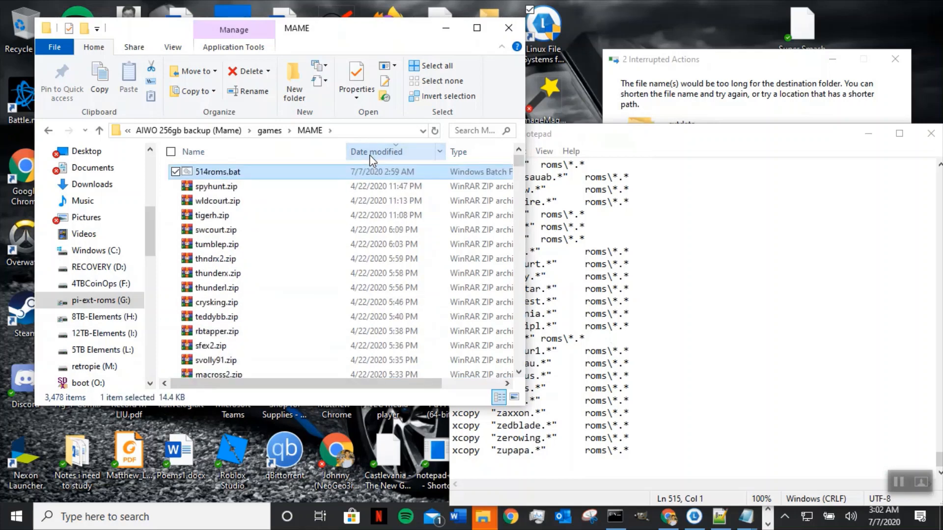
left_click(287, 154)
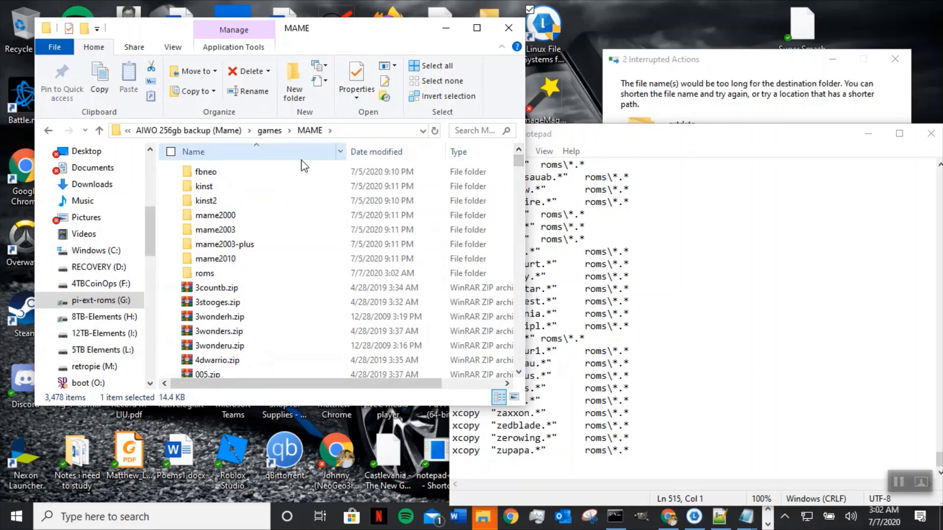
mouse_move(216, 283)
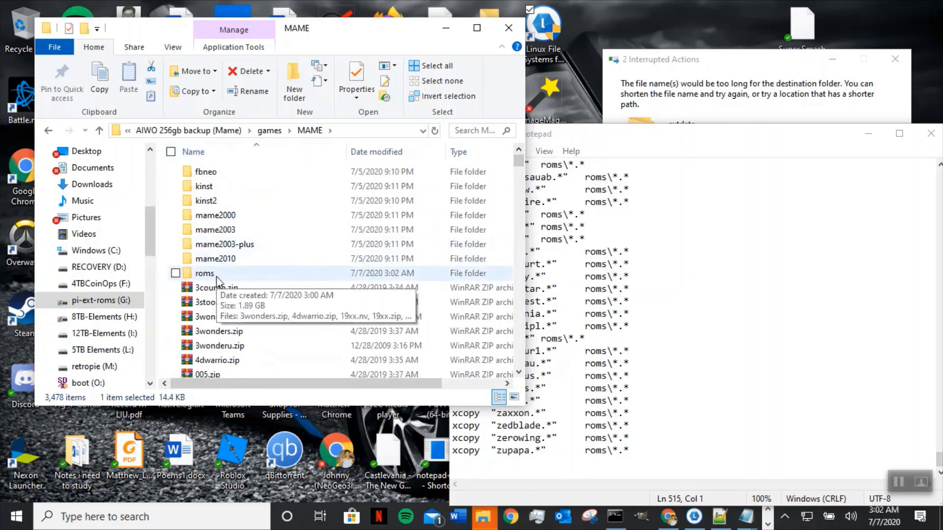
Open the roms folder and sort its files by Type.
double_click(216, 278)
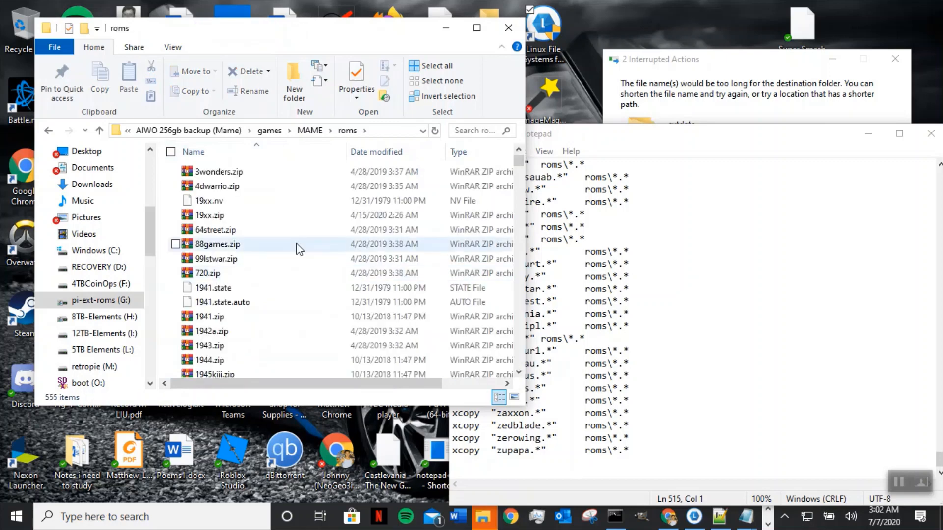
left_click(227, 202)
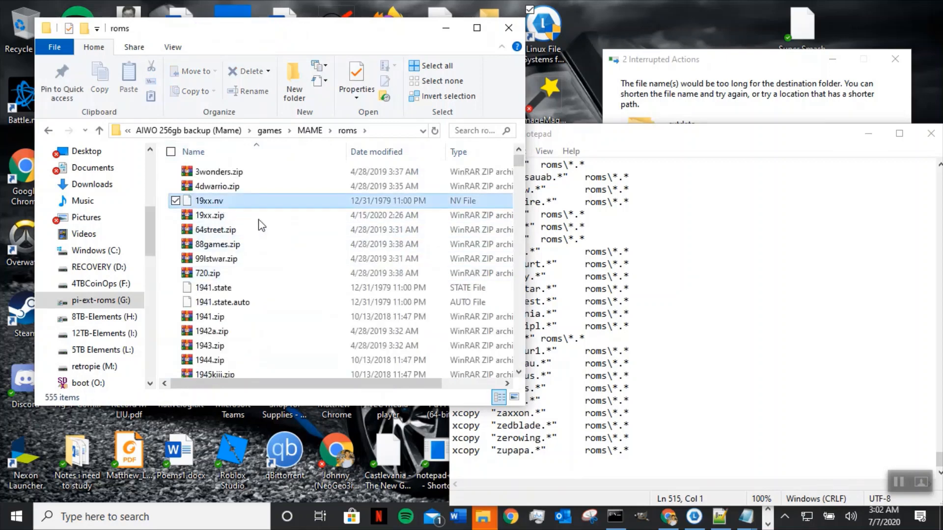
left_click(465, 153)
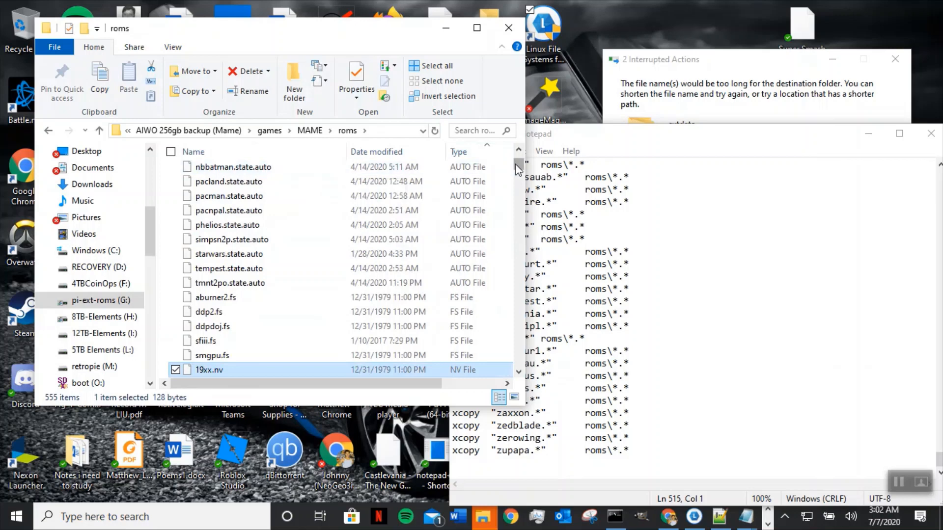
left_click_drag(514, 163, 522, 136)
Select the 43 non-zip save files starting at 1941.state.auto and delete them.
left_click(269, 170)
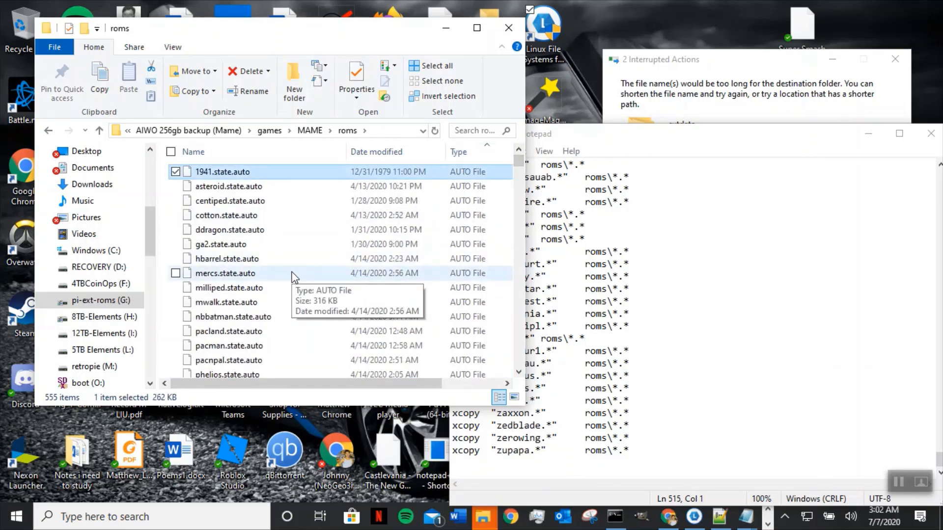
key("shift+Down")
key("shift+Down")
key("shift+Down")
key("shift+Down")
key("shift+Down")
key("shift+Down")
key("shift+Down")
key("shift+Down")
key("shift+Down")
key("shift+Down")
key("shift+Down")
key("shift+Down")
key("shift+Down")
key("shift+Down")
key("shift+Down")
key("shift+Down")
key("shift+Down")
key("shift+Down")
key("shift+Down")
key("shift+Down")
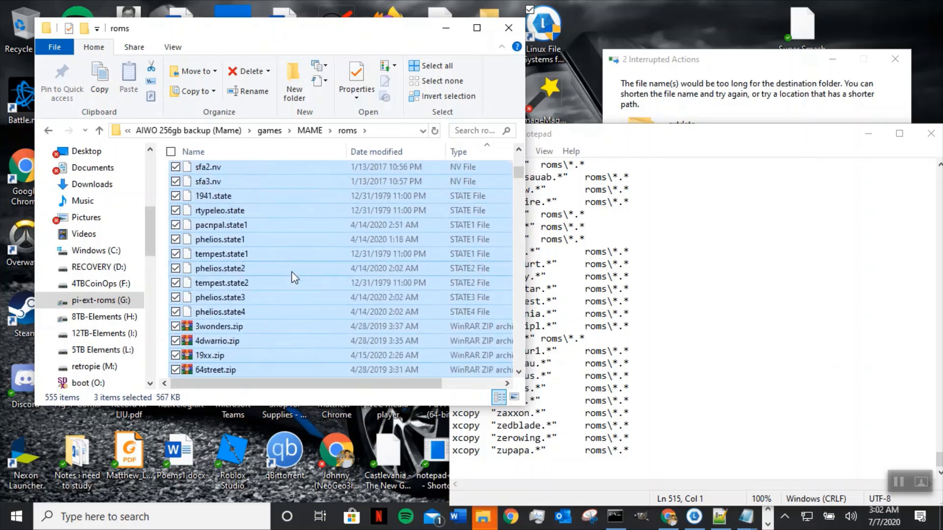
key("shift+Down")
key("shift+Down")
key("shift+Down")
key("shift+Down")
key("shift+Down")
key("shift+Down")
key("shift+Down")
key("shift+Up")
key("shift+Up")
key("shift+Up")
key("shift+Up")
key("shift+Up")
key("shift+Up")
key("shift+Up")
key("shift+Up")
key("shift+Up")
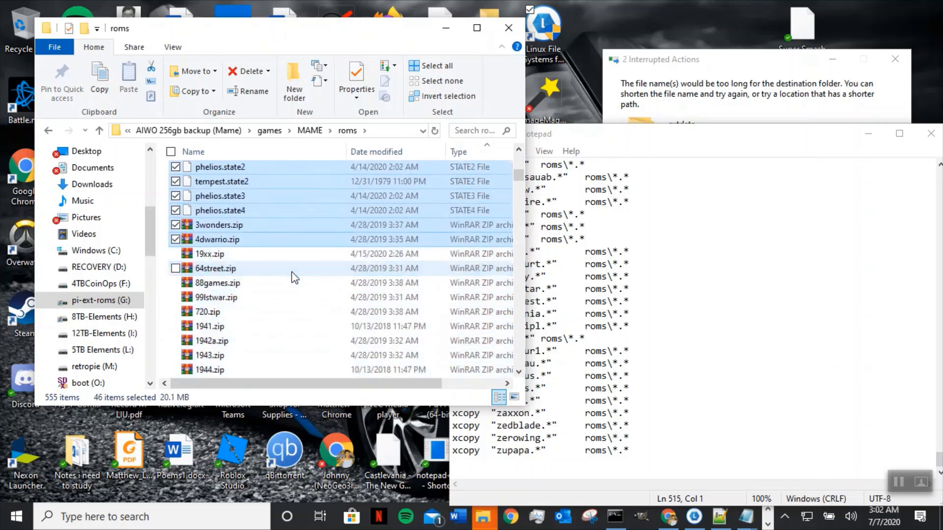
key("shift+Up")
key("shift+Up")
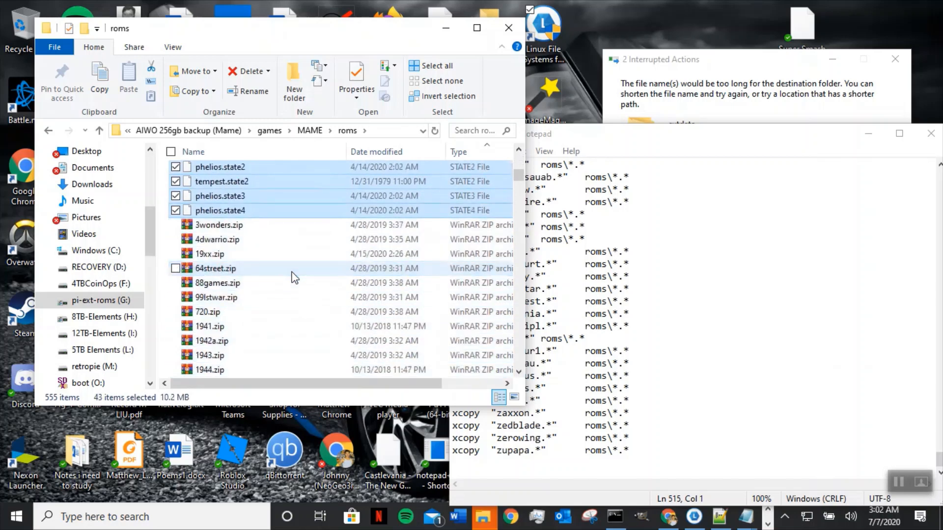
key("Delete")
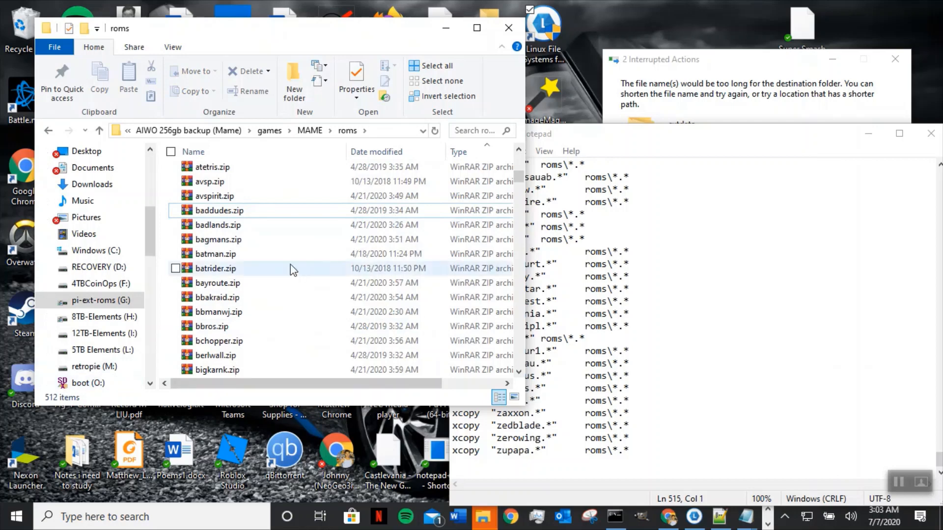
scroll(293, 265, "up", 4)
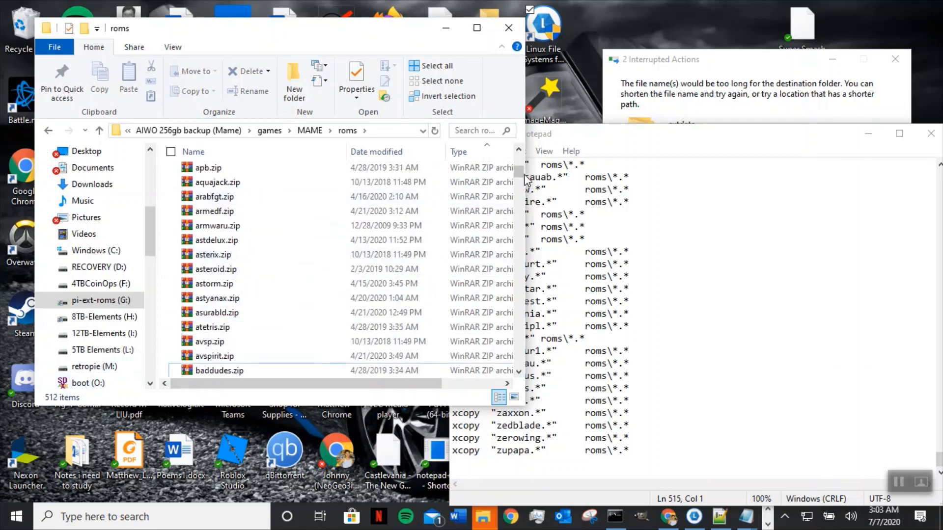
scroll(521, 162, "up", 5)
scroll(280, 187, "down", 12)
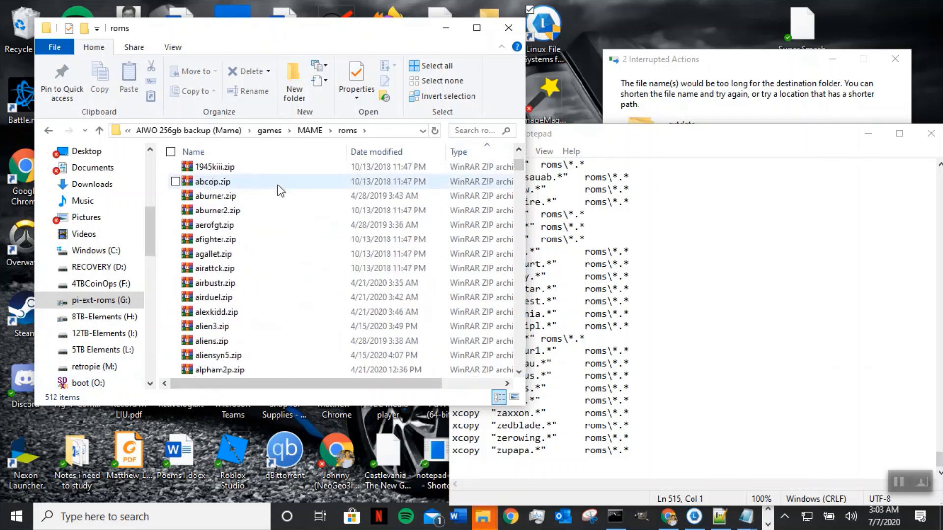
scroll(289, 193, "down", 20)
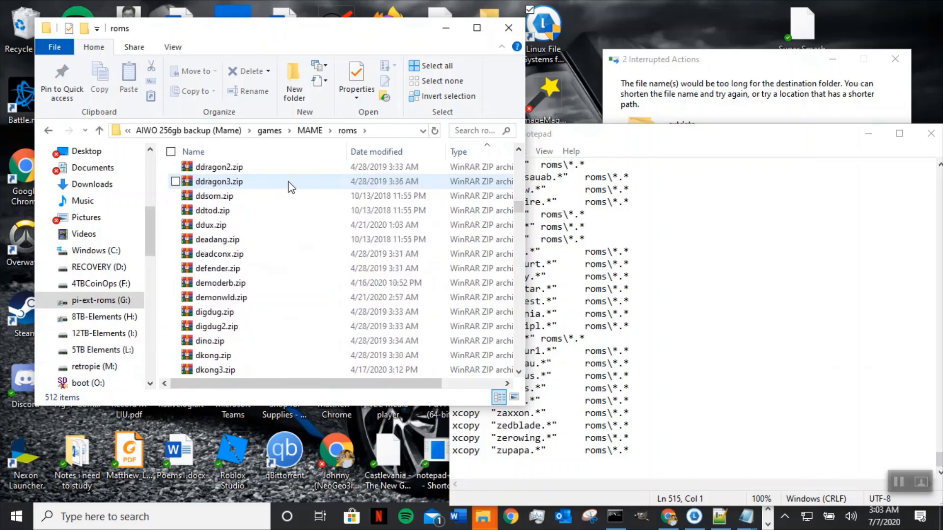
scroll(308, 203, "down", 20)
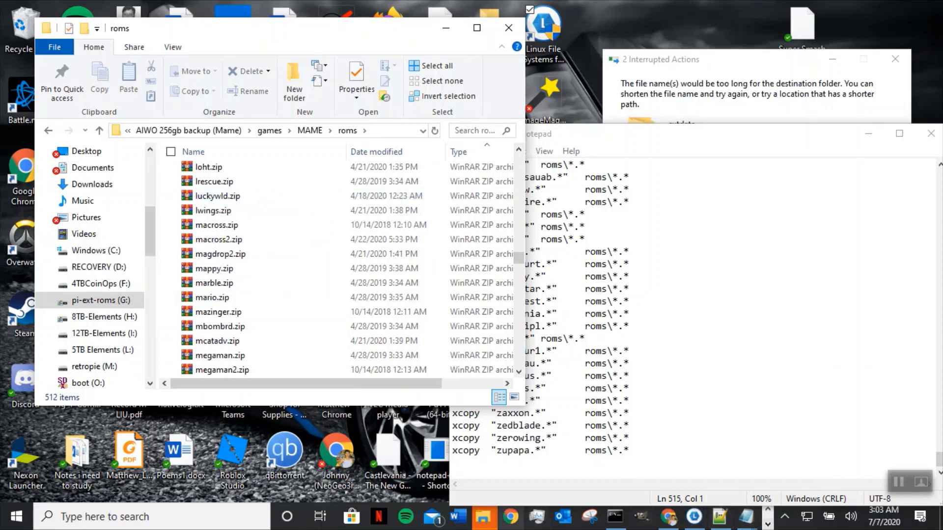
Skip all long-name, con.h and MSXR2.rom conflicts in the interrupted copy, then launch Paragon Linux File Systems.
left_click(482, 517)
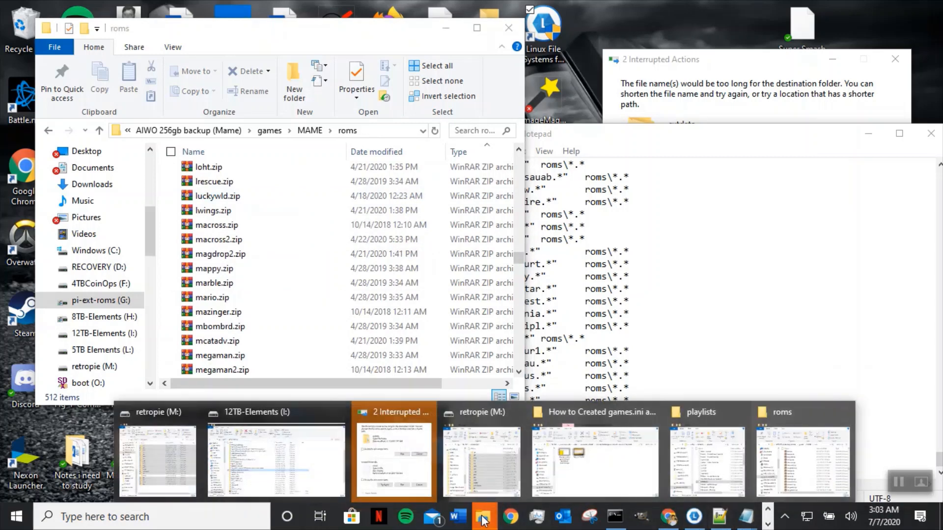
left_click(417, 439)
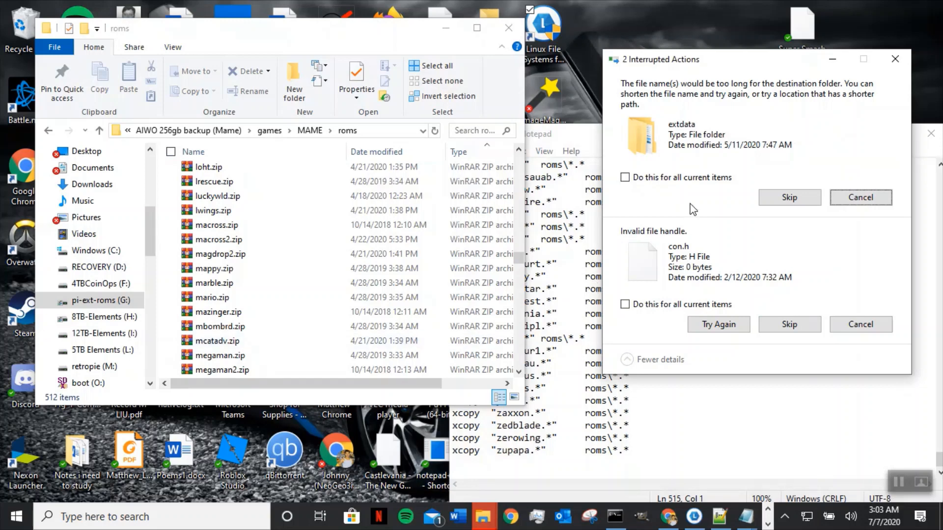
left_click(697, 178)
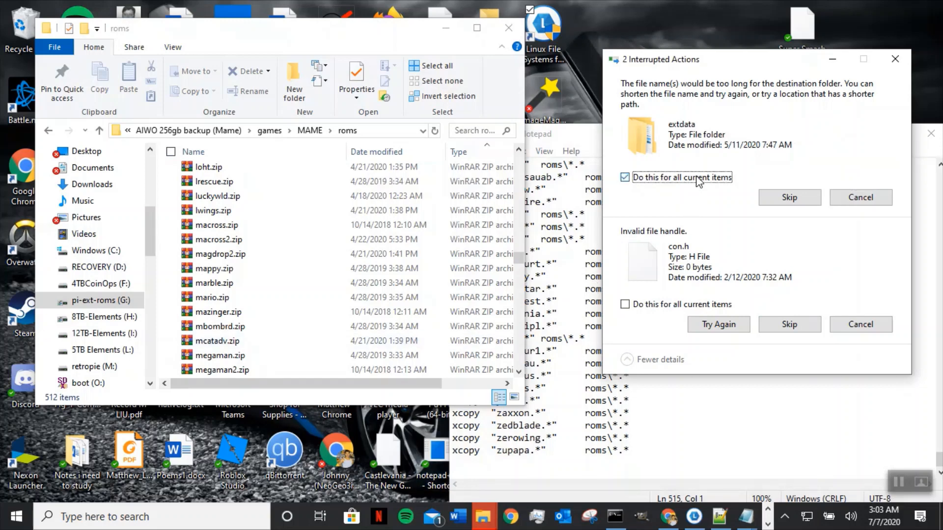
left_click(777, 199)
left_click(625, 302)
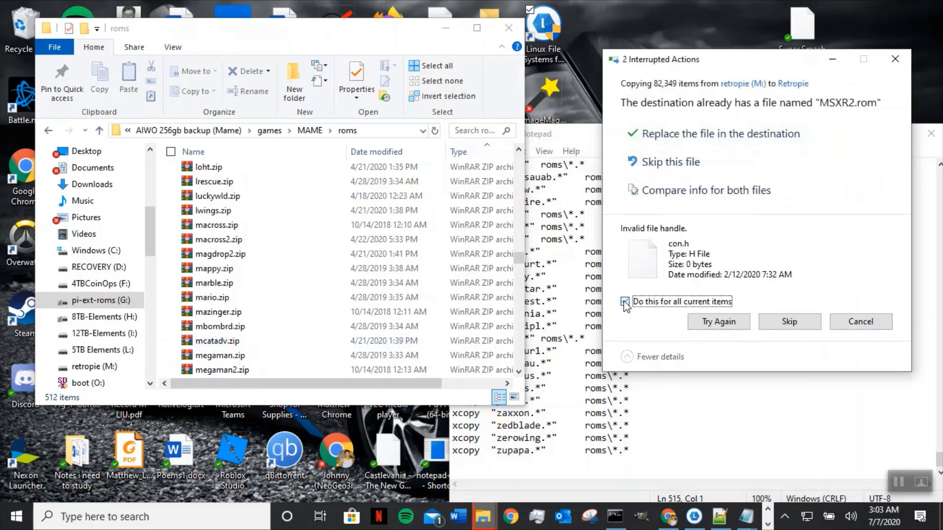
left_click(787, 322)
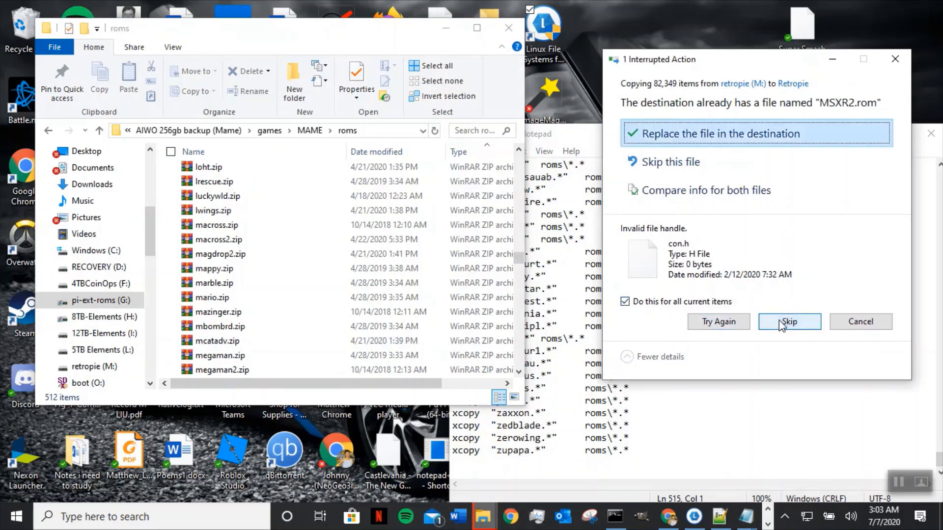
left_click(744, 171)
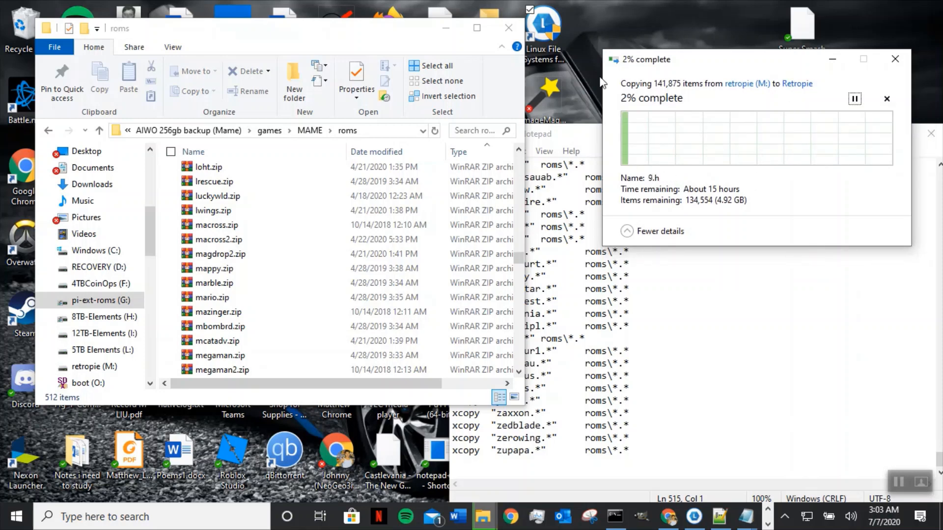
left_click(544, 56)
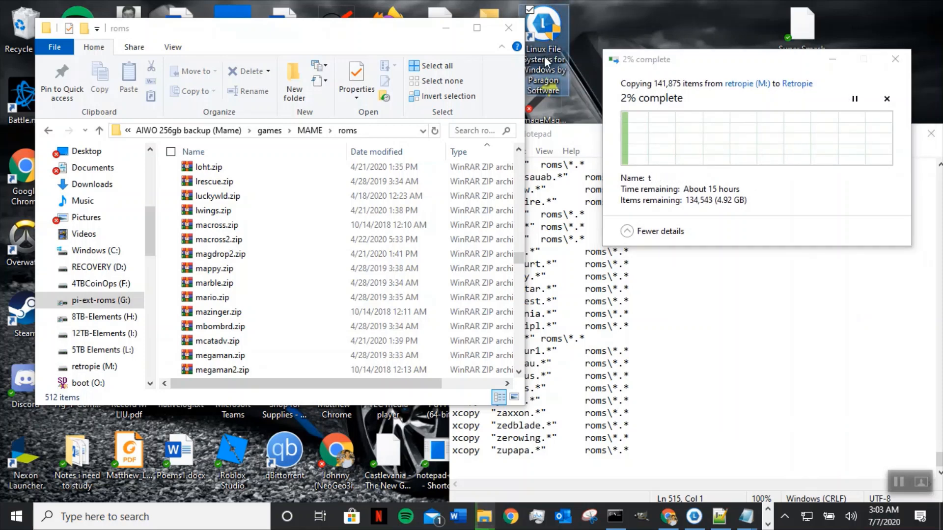
left_click(700, 527)
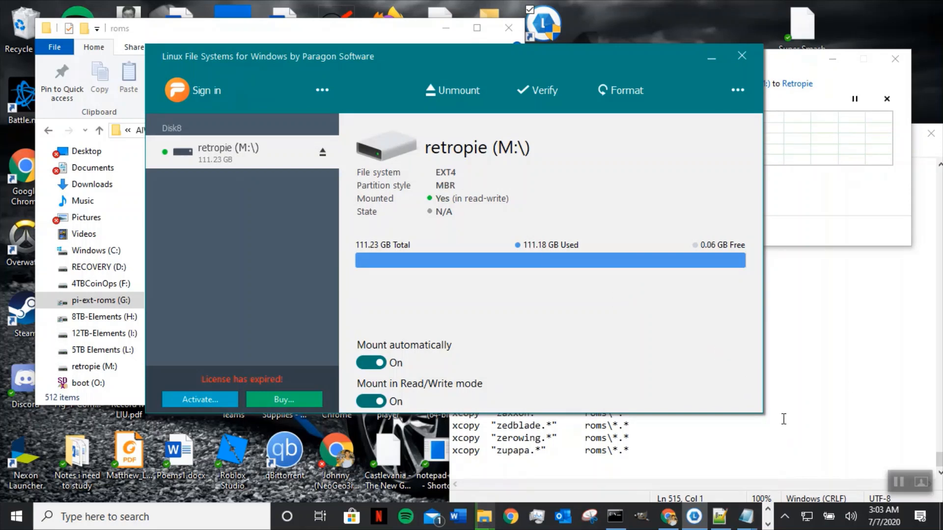
Look at the tray's eject list for retropie (M:), close it without ejecting, and minimize Paragon.
left_click(784, 516)
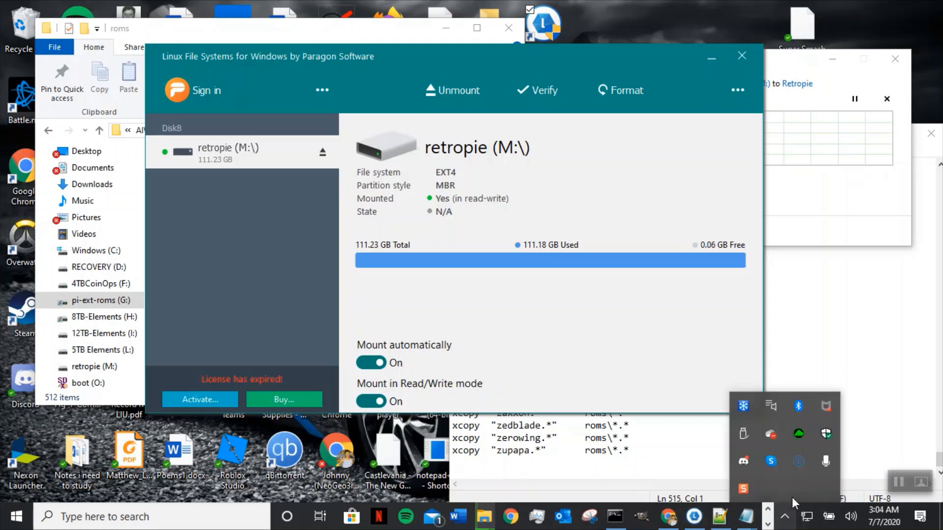
left_click(747, 438)
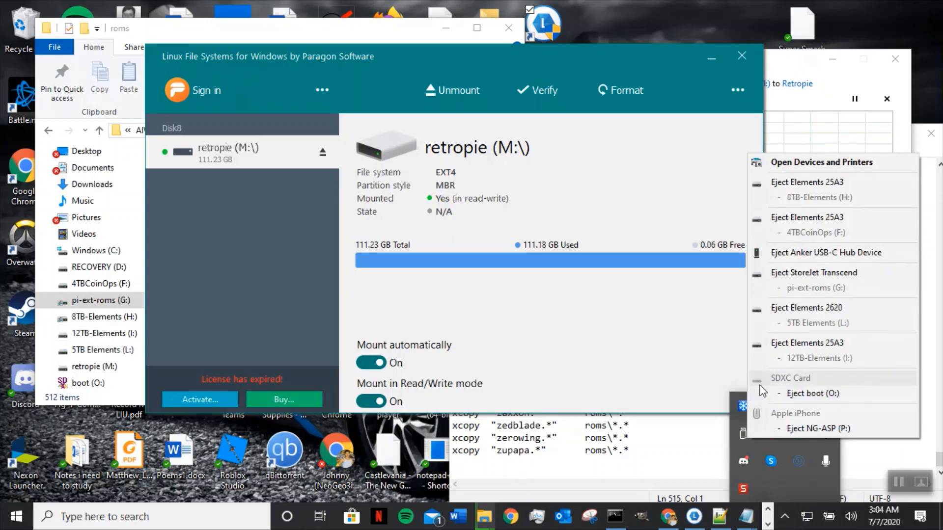
left_click(255, 259)
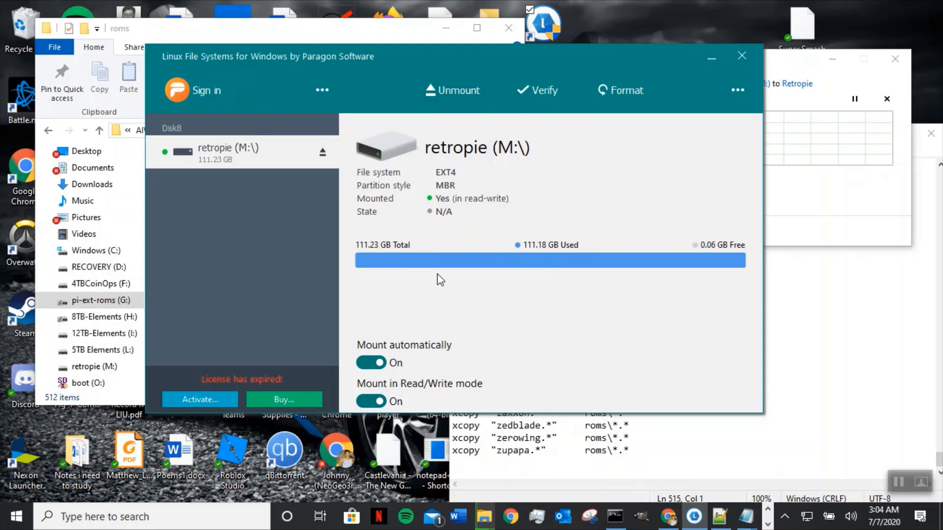
left_click(710, 58)
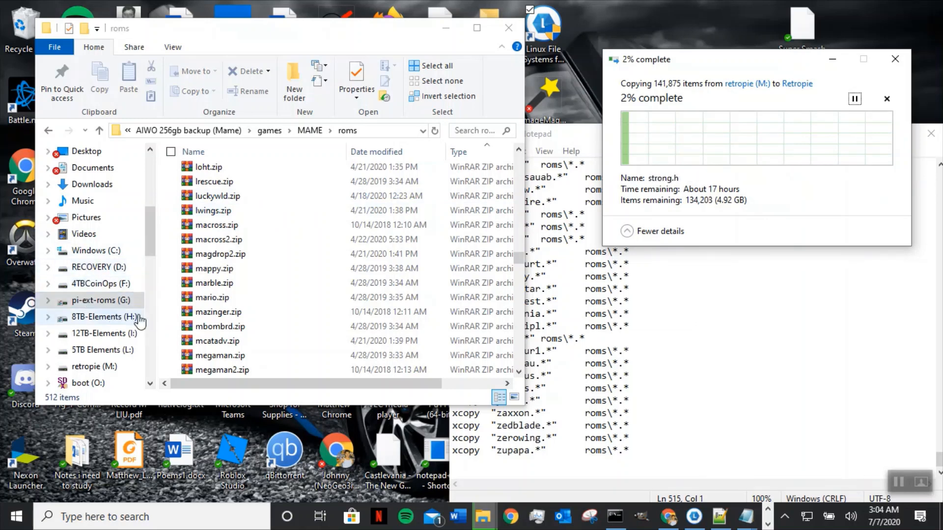
Open retropie (M:) in a new window and go into home\pi\RetroPie\roms.
right_click(93, 370)
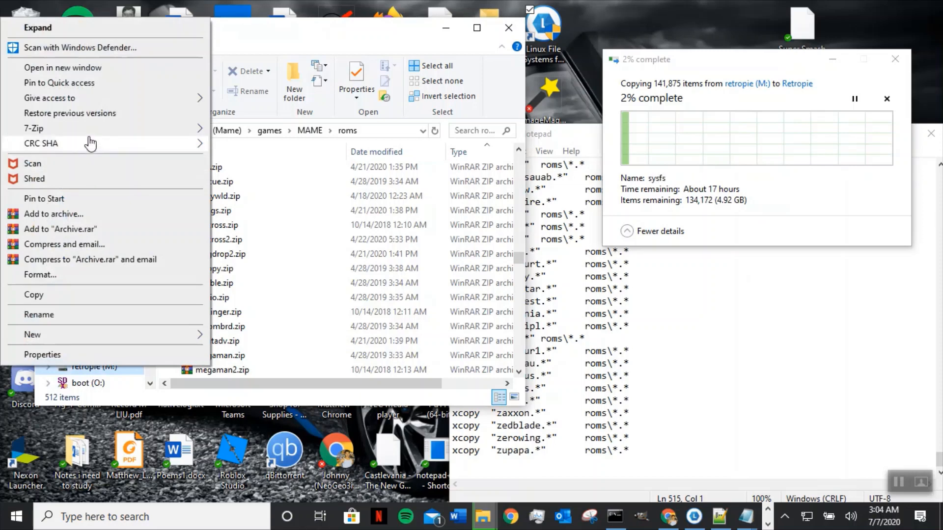
left_click(74, 68)
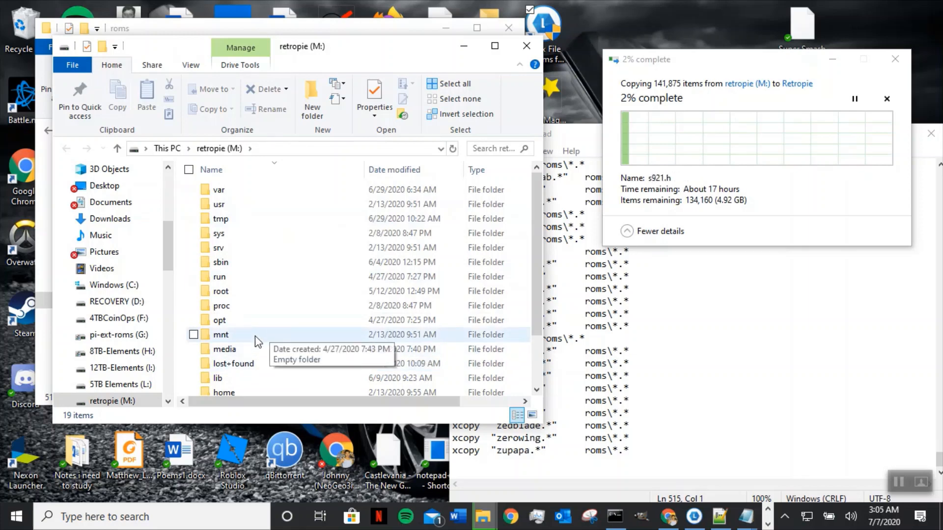
scroll(255, 336, "down", 1)
scroll(263, 336, "down", 1)
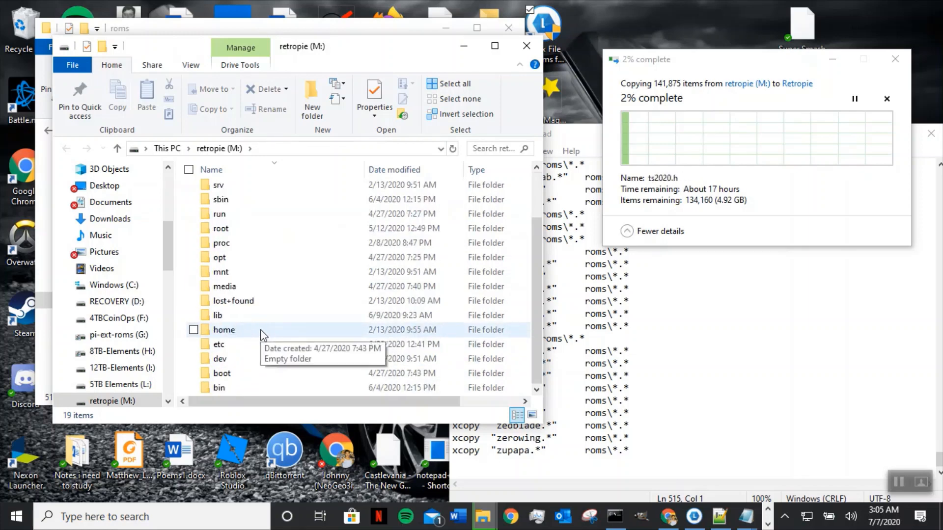
double_click(228, 334)
left_click(216, 196)
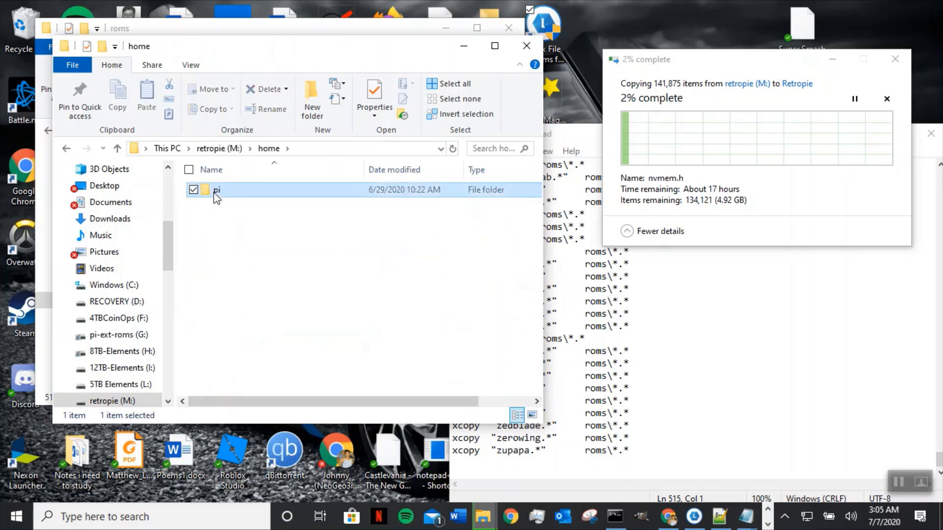
double_click(216, 192)
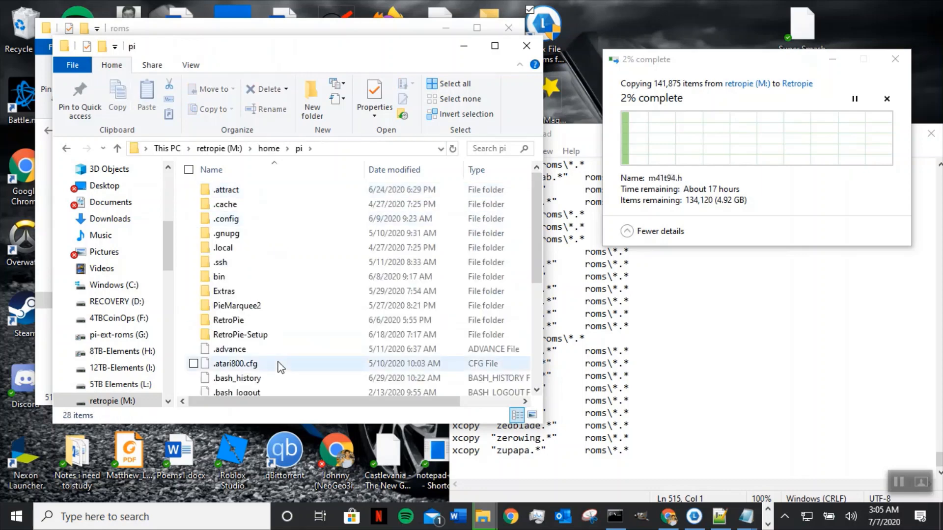
double_click(277, 320)
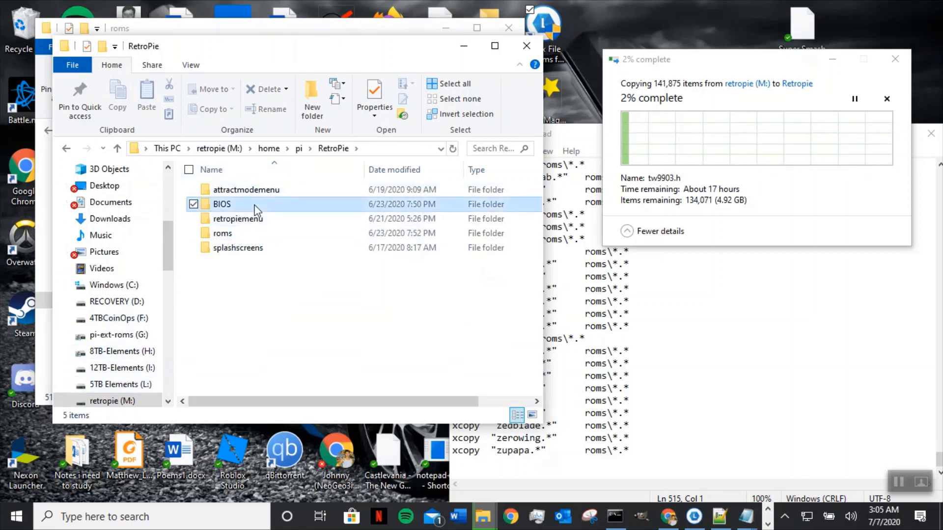
left_click(275, 234)
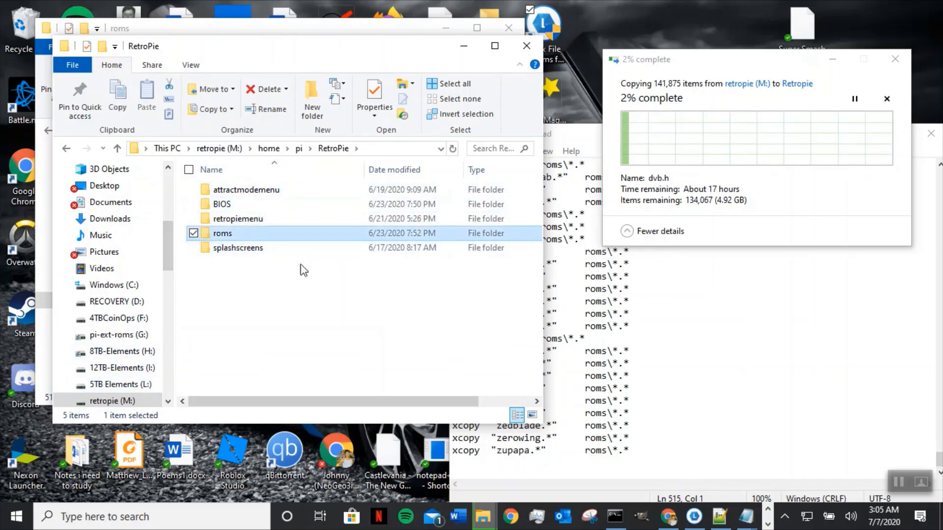
double_click(268, 235)
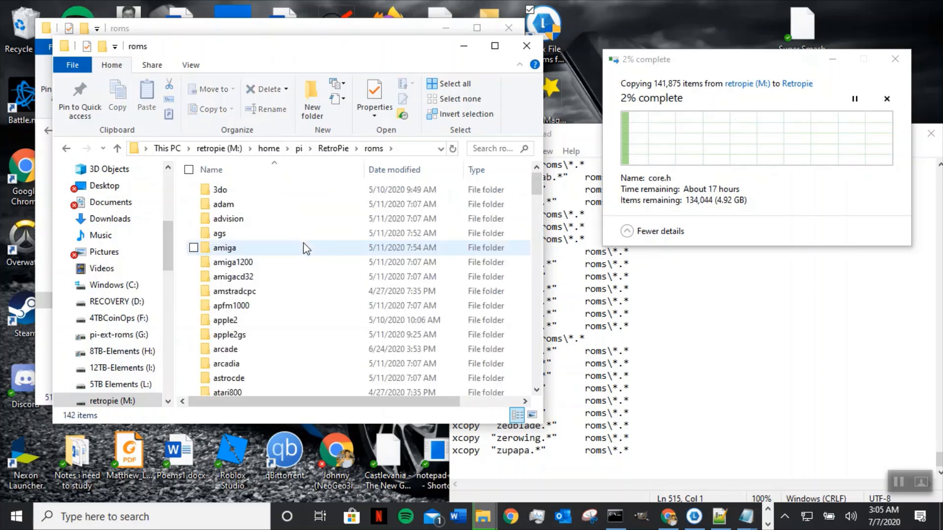
Browse the system folders by type-ahead, then jump to 'ar' and open the arcade folder.
scroll(274, 305, "down", 2)
left_click(274, 305)
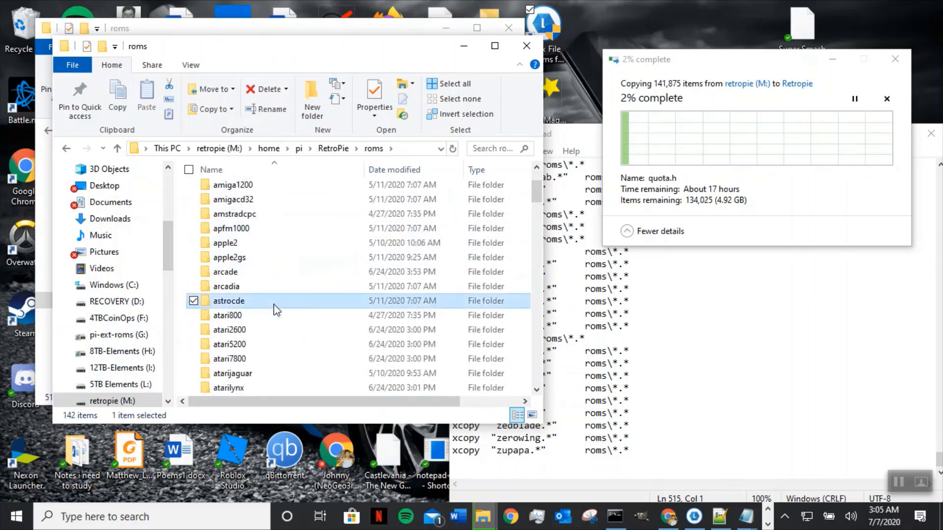
key("c")
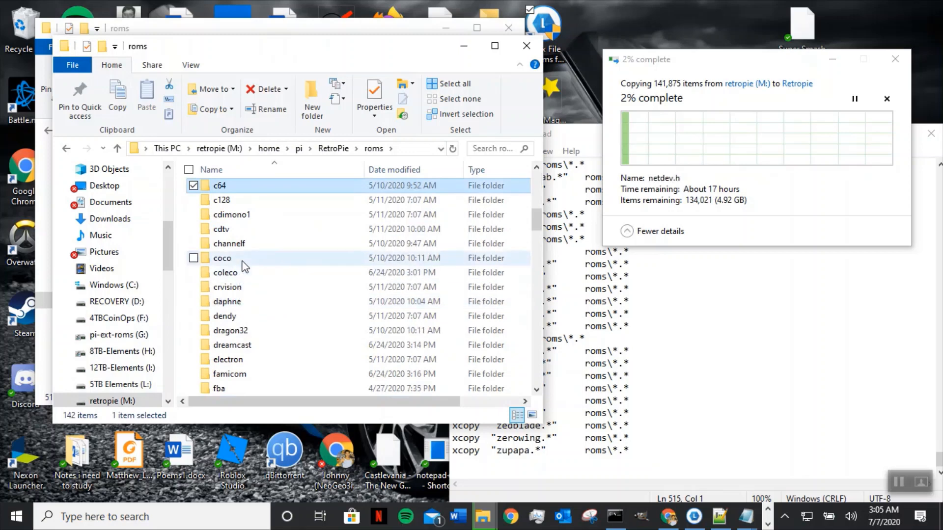
key("Down")
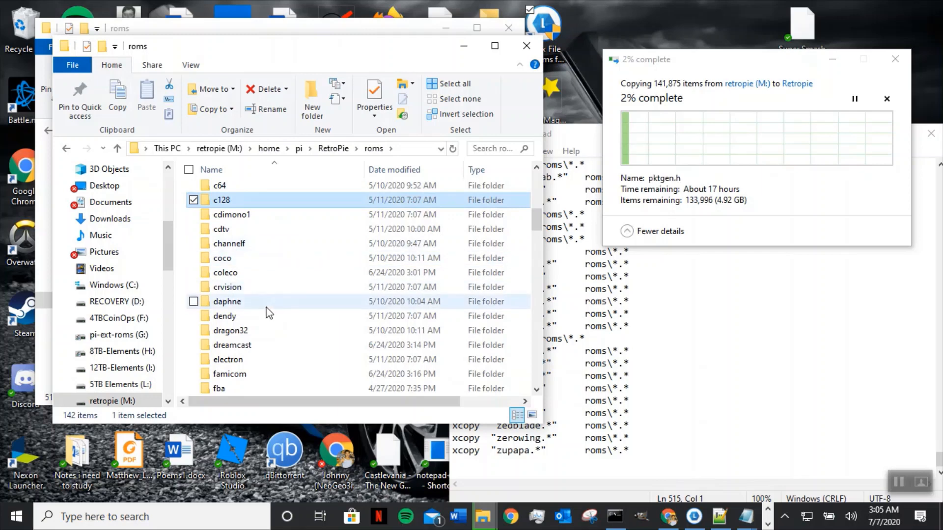
scroll(265, 306, "down", 2)
scroll(266, 311, "down", 4)
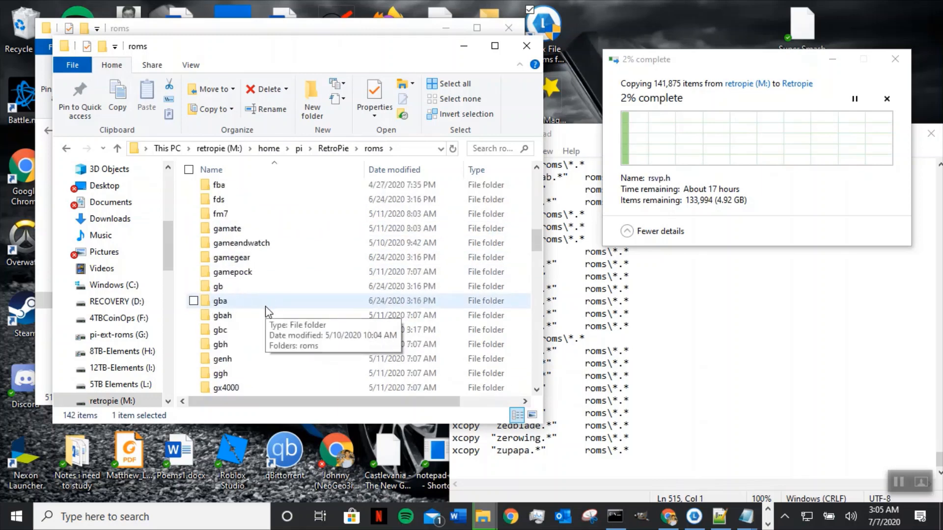
scroll(267, 311, "up", 3)
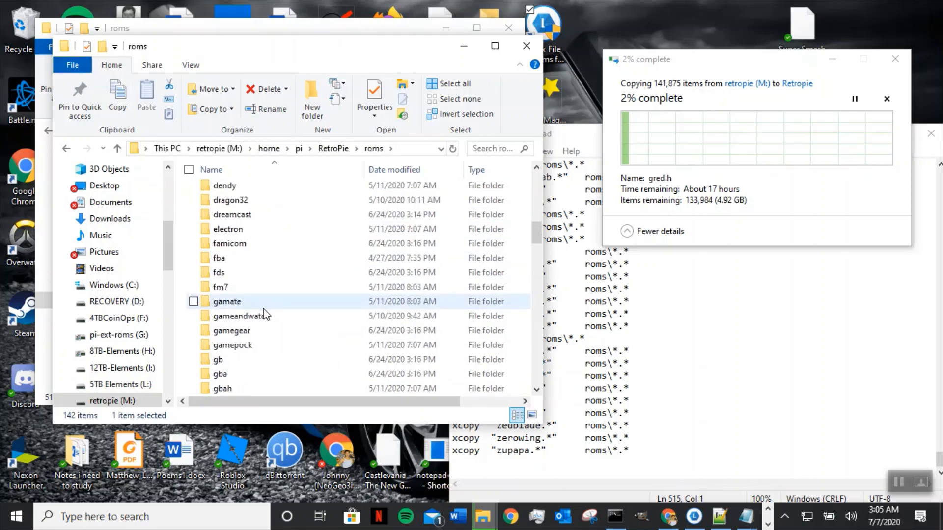
scroll(266, 315, "down", 3)
left_click(234, 301)
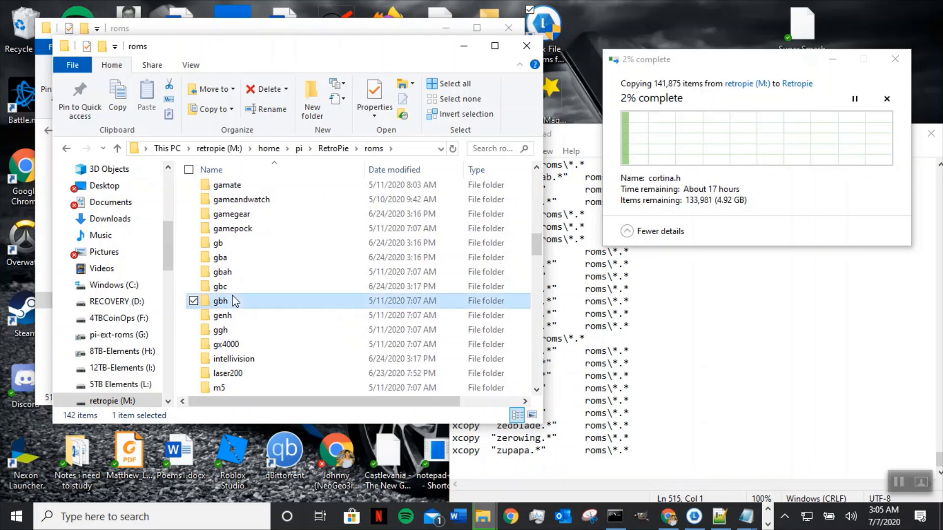
key("c")
key("c")
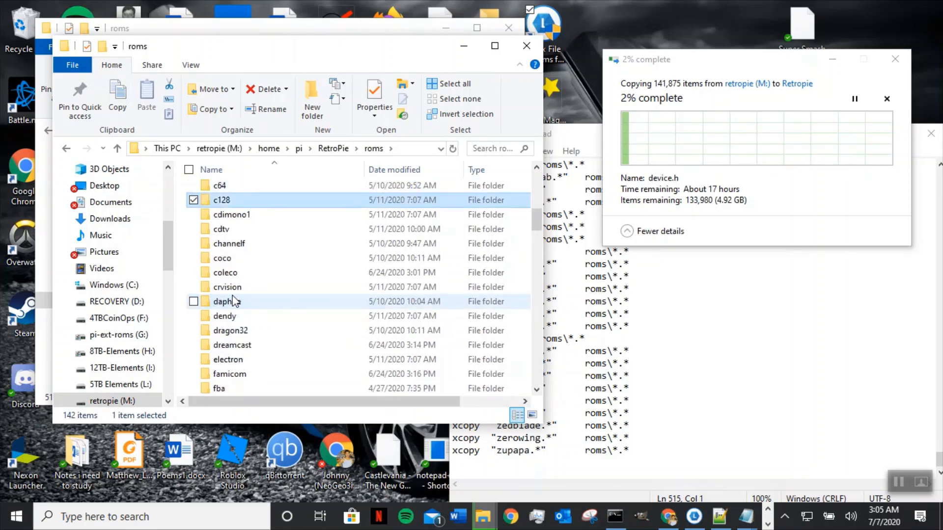
left_click(287, 279)
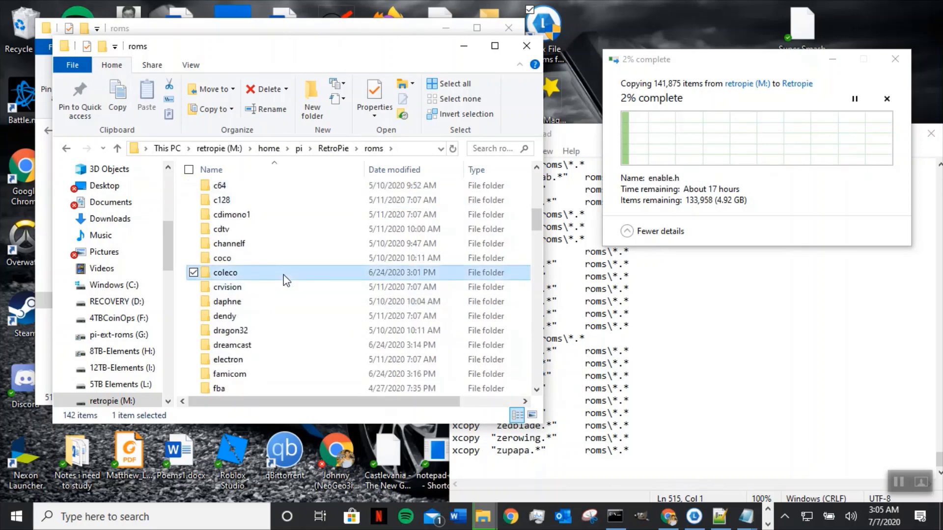
key("a")
key("r")
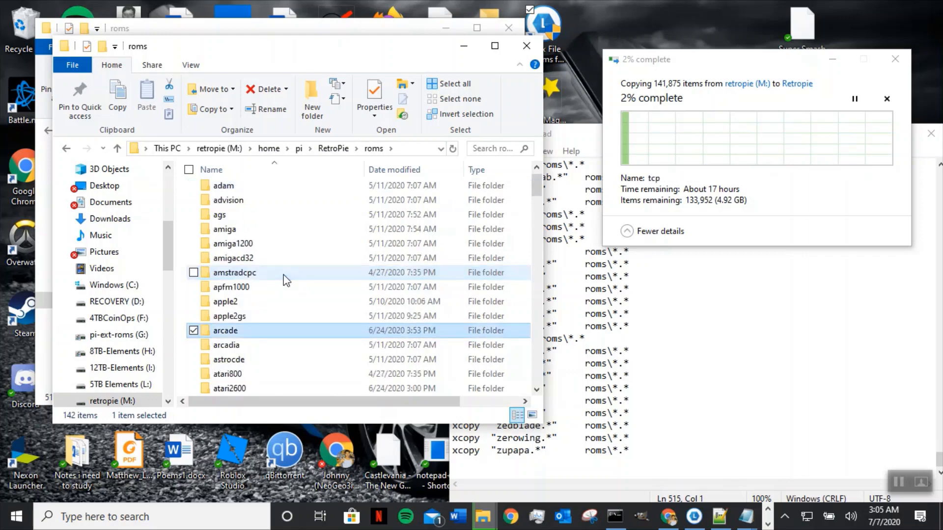
key("Return")
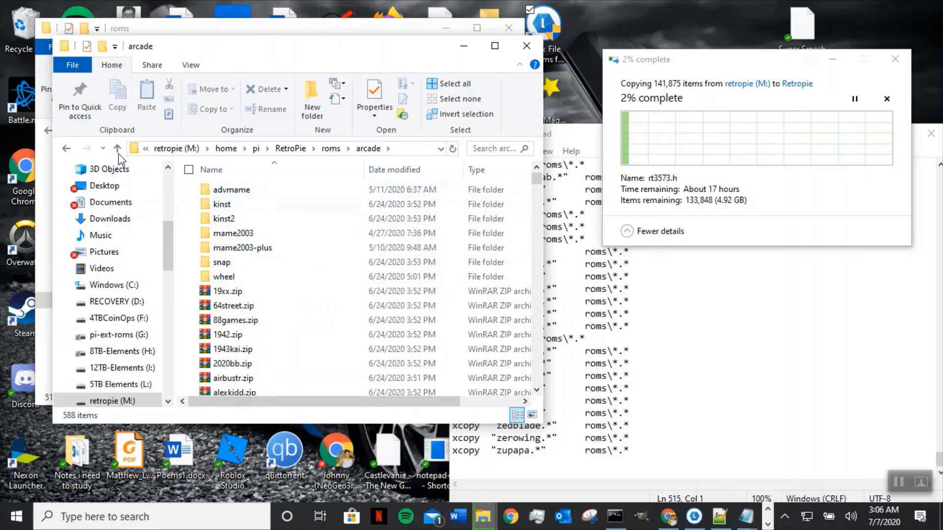
Return to roms, type-ahead to the gba folder, and open its boxart subfolder.
left_click(118, 148)
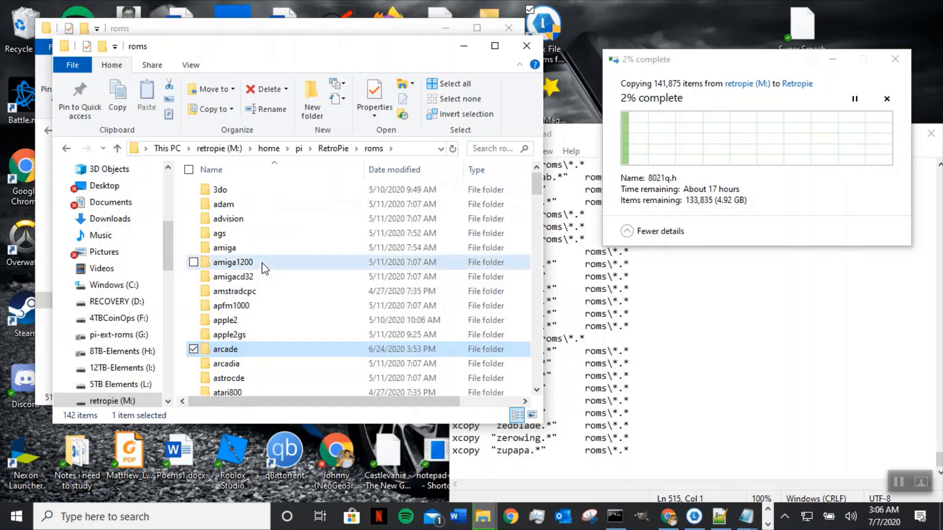
left_click(262, 264)
type("genh")
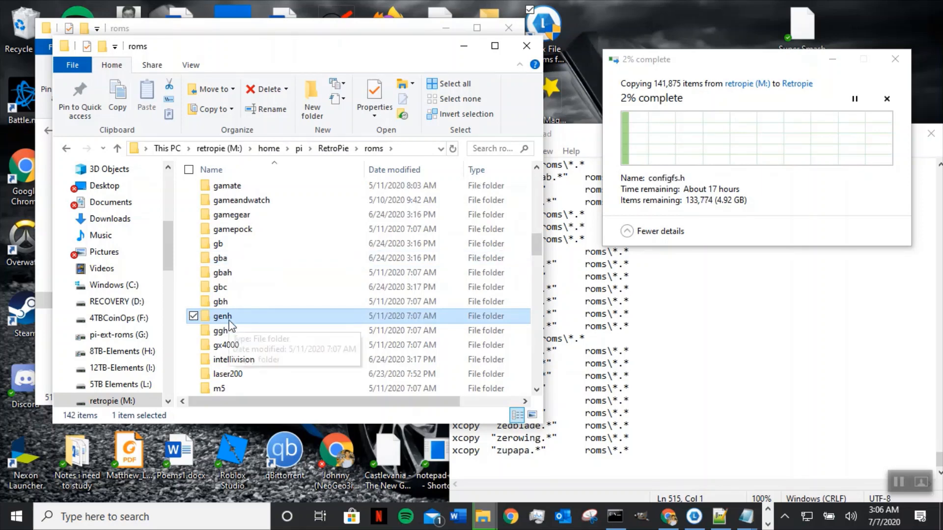
left_click(253, 260)
double_click(253, 260)
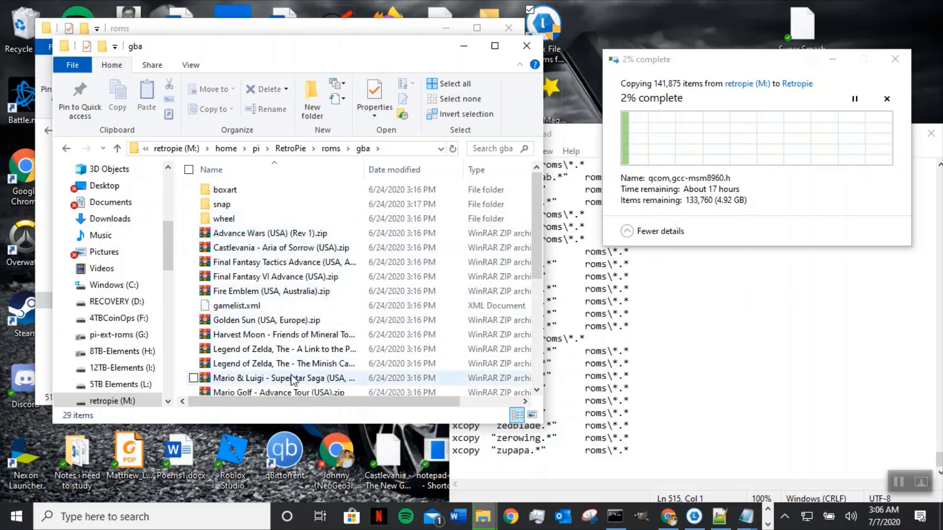
double_click(240, 191)
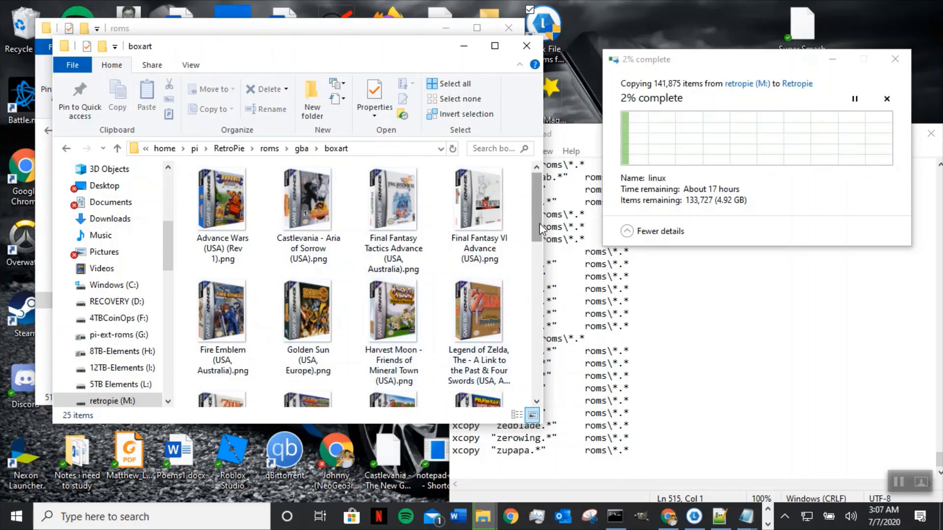
Scroll through the 25 gba box-art thumbnails, then go back up to the gba folder.
scroll(538, 236, "down", 2)
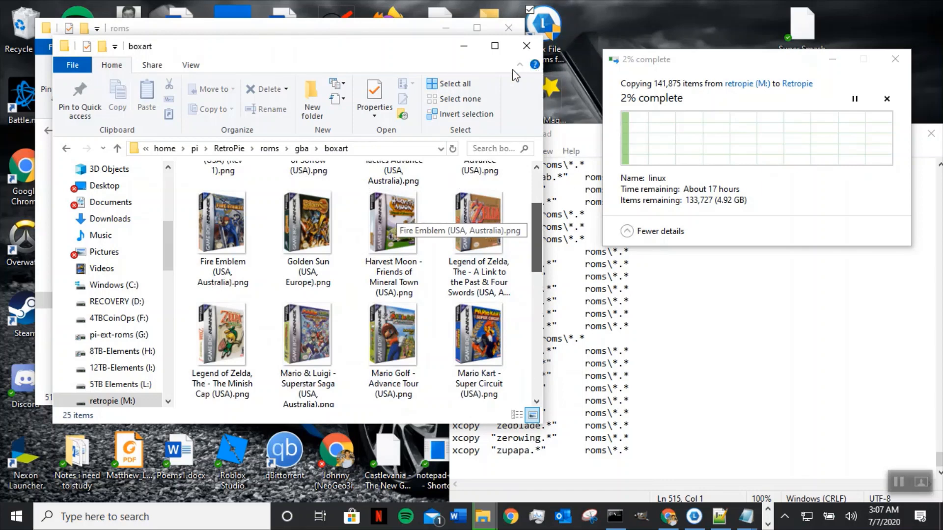
scroll(294, 285, "down", 1)
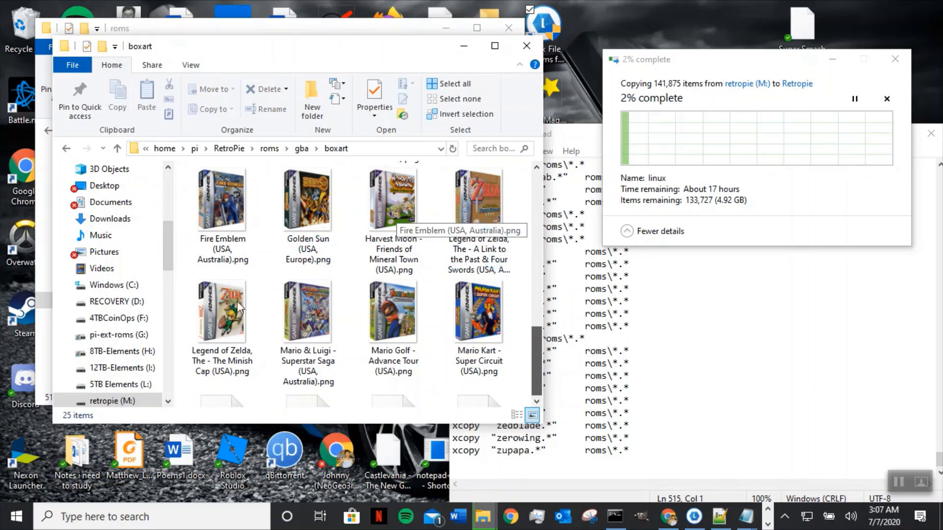
left_click(117, 149)
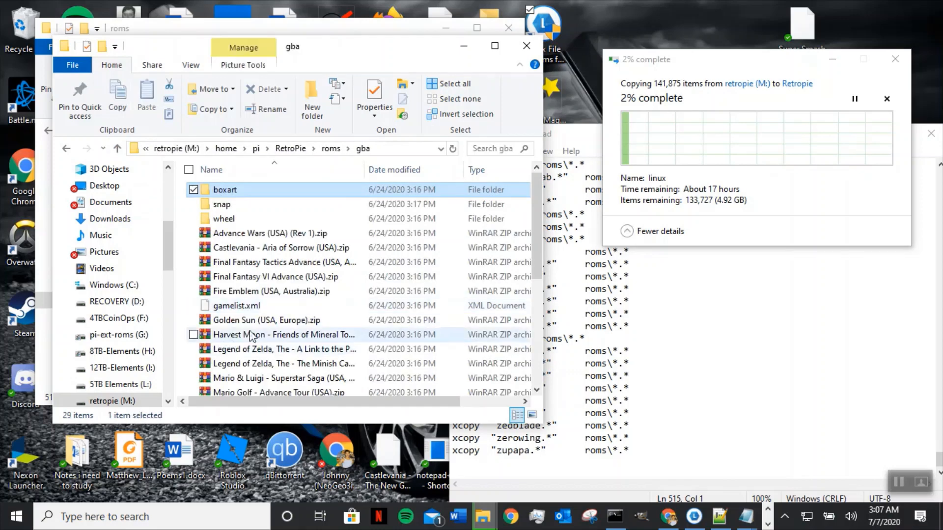
Open Advance Wars (USA) (Rev 1).zip in WinRAR from its context menu.
left_click(306, 239)
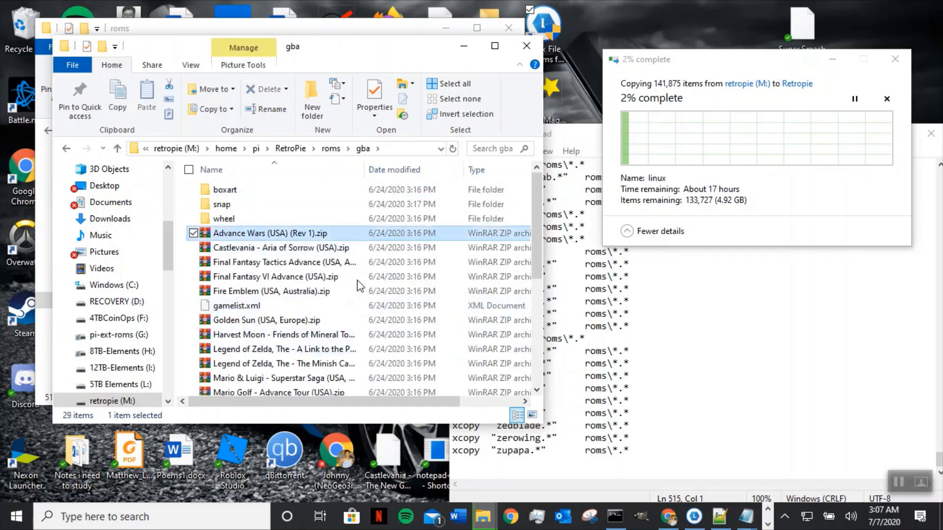
left_click(324, 246)
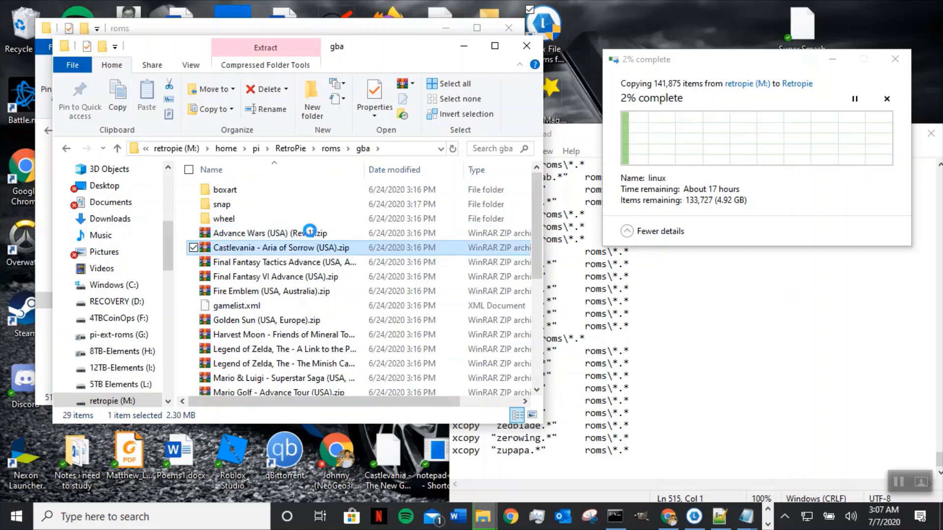
left_click(312, 234)
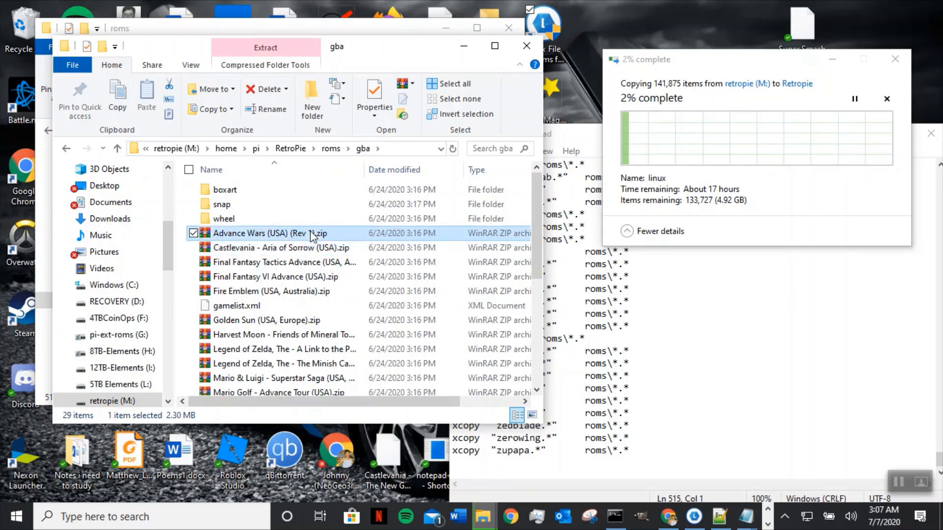
right_click(311, 233)
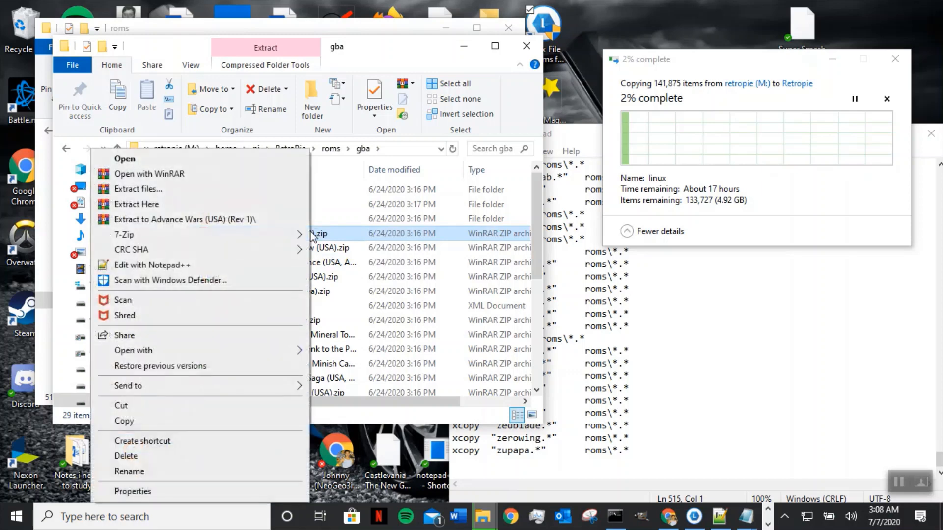
left_click(208, 178)
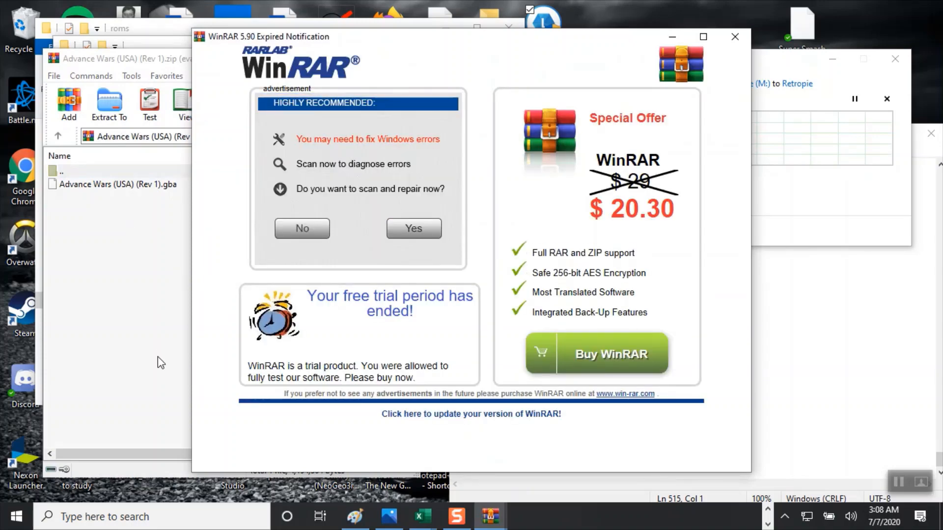
Dismiss WinRAR's trial notice, check the single Advance Wars .gba file, then close WinRAR and the gba window.
left_click(735, 37)
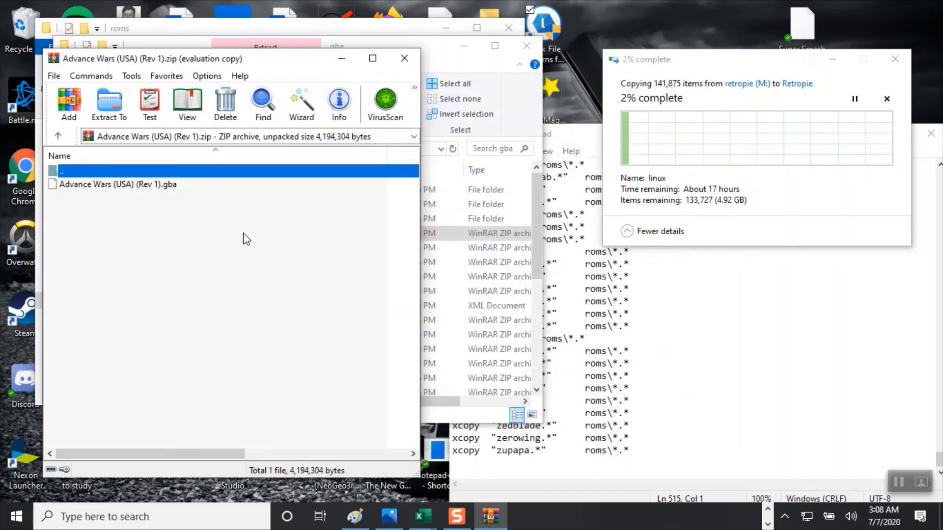
left_click(146, 189)
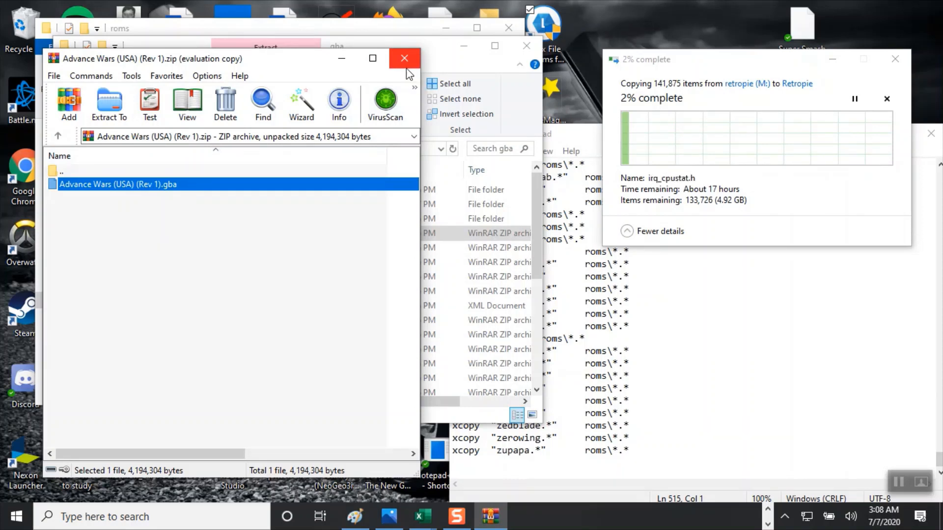
left_click(405, 62)
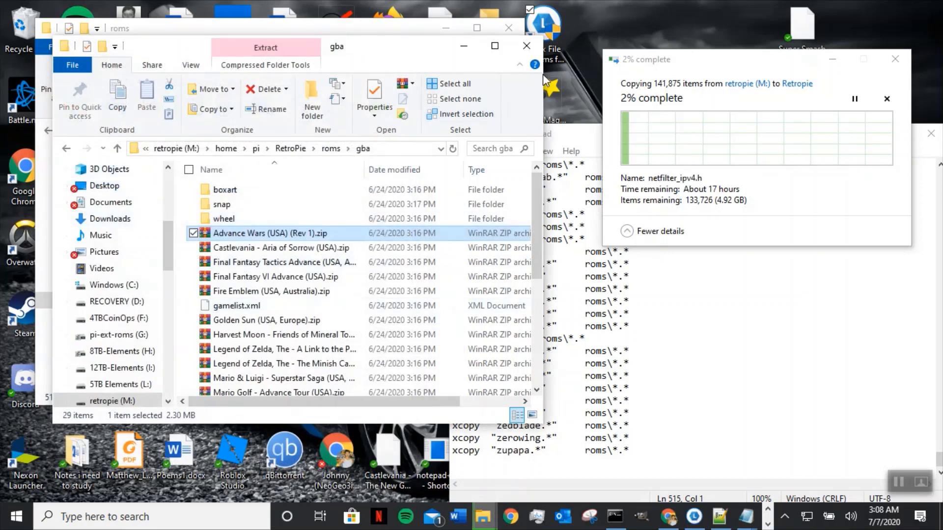
left_click(527, 51)
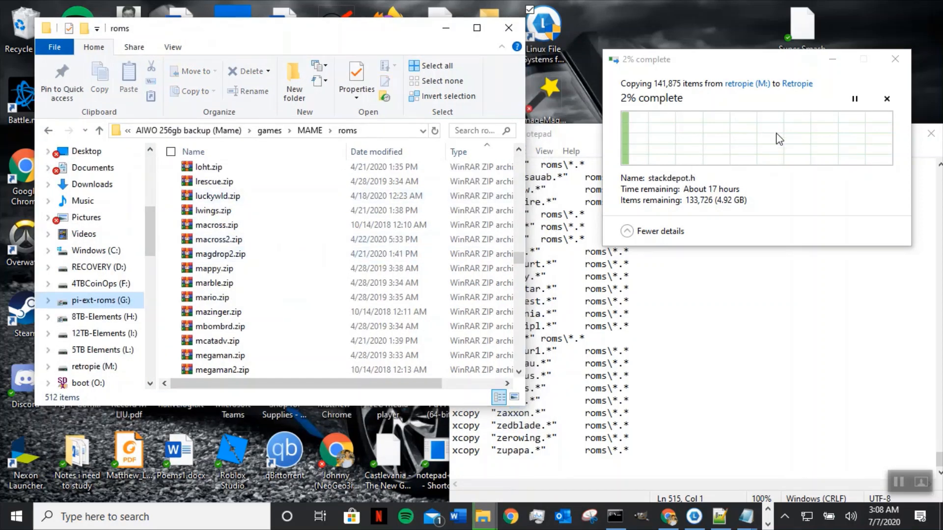
Hide the copy progress window and return to the MAME folder after peeking into roms.
left_click(832, 59)
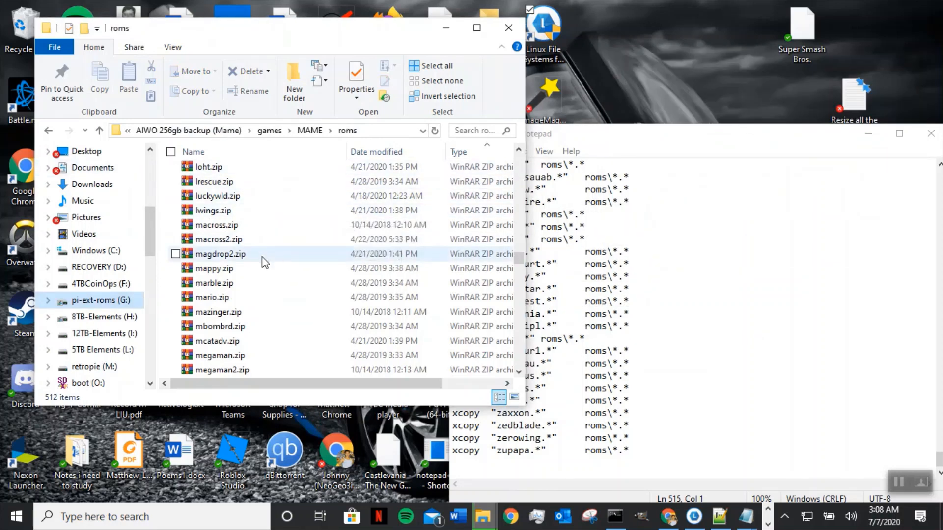
scroll(268, 255, "up", 20)
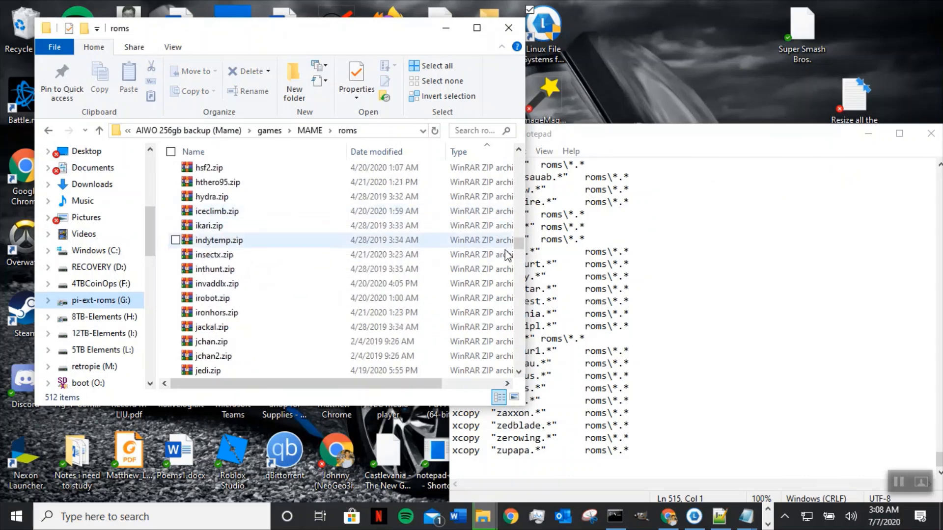
left_click_drag(520, 241, 524, 144)
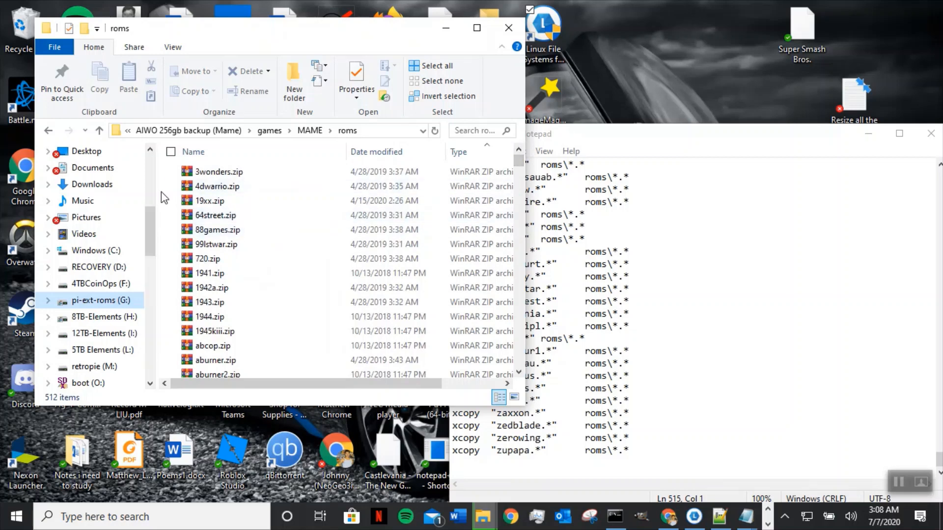
left_click(97, 135)
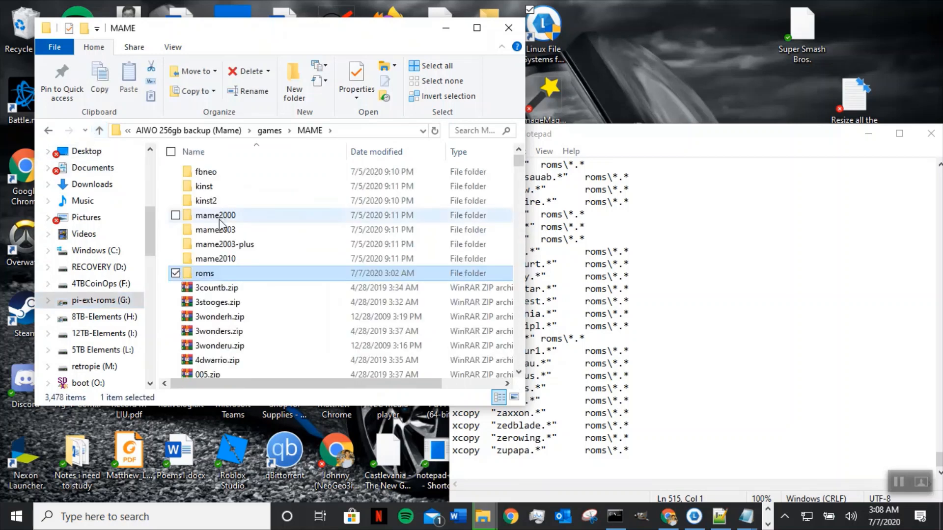
left_click(252, 289)
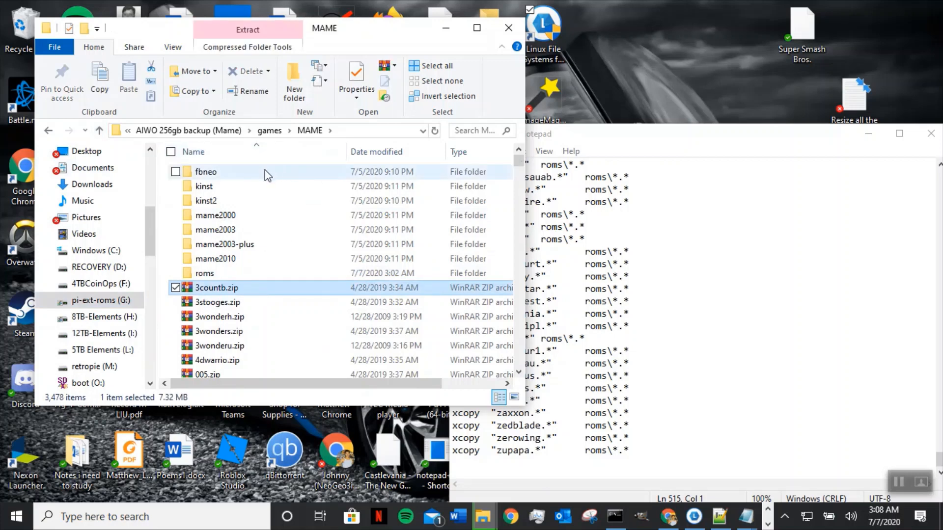
left_click(203, 275)
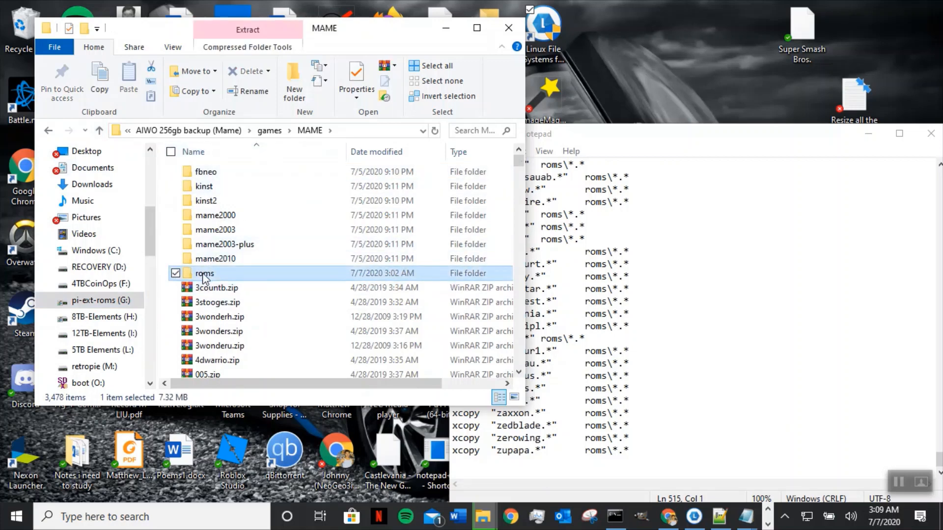
double_click(204, 275)
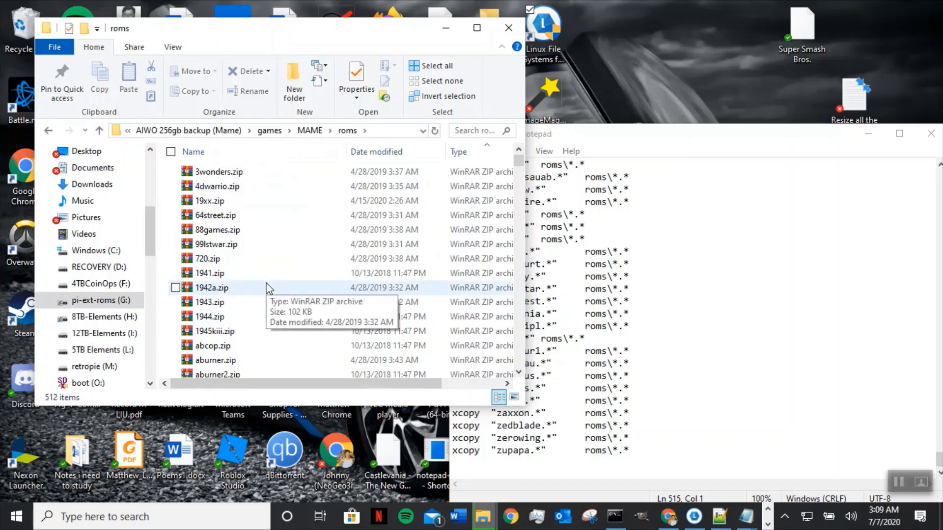
left_click(100, 131)
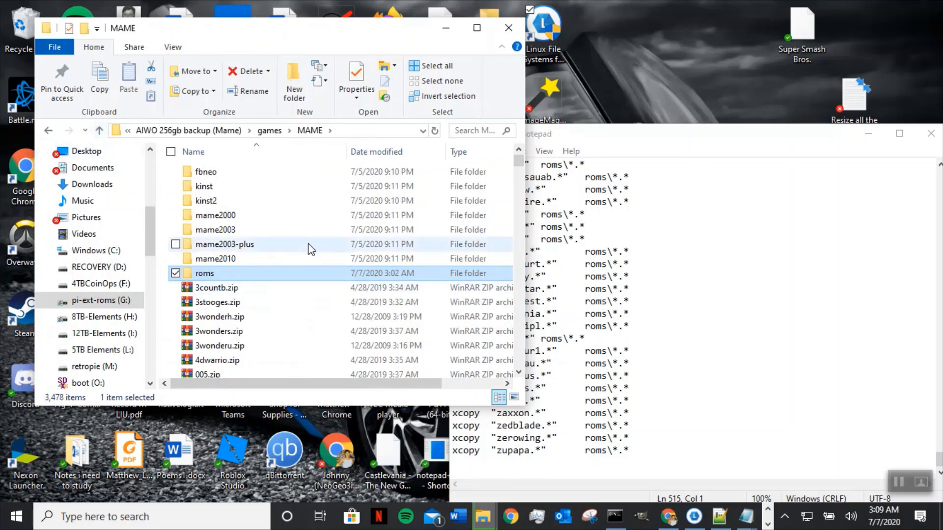
Sort the MAME folder by Date modified, newest first, and locate 514roms.bat at the top.
left_click(412, 156)
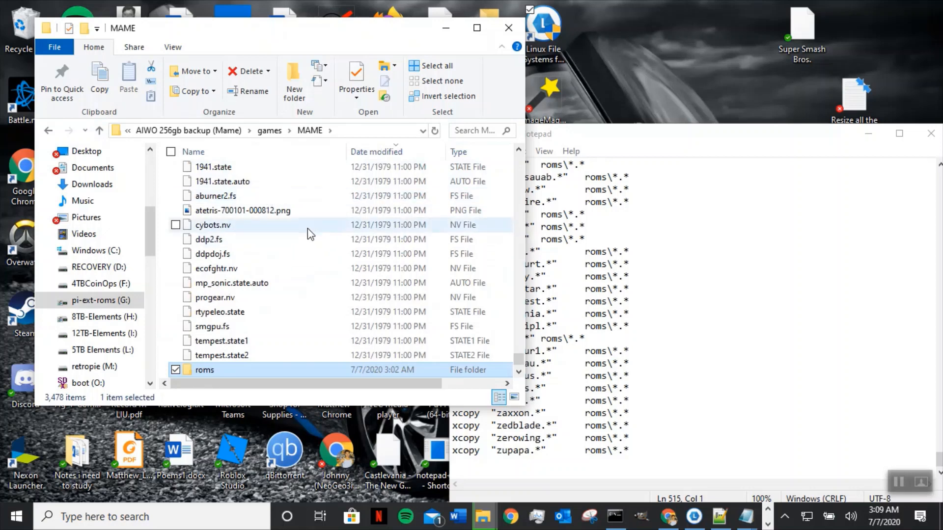
scroll(308, 229, "up", 3)
scroll(307, 229, "down", 4)
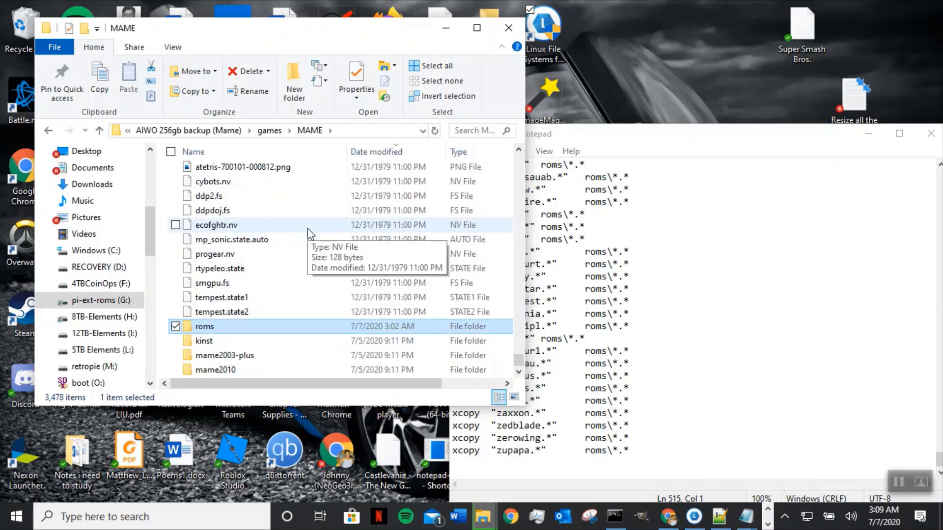
scroll(307, 228, "down", 1)
left_click(382, 152)
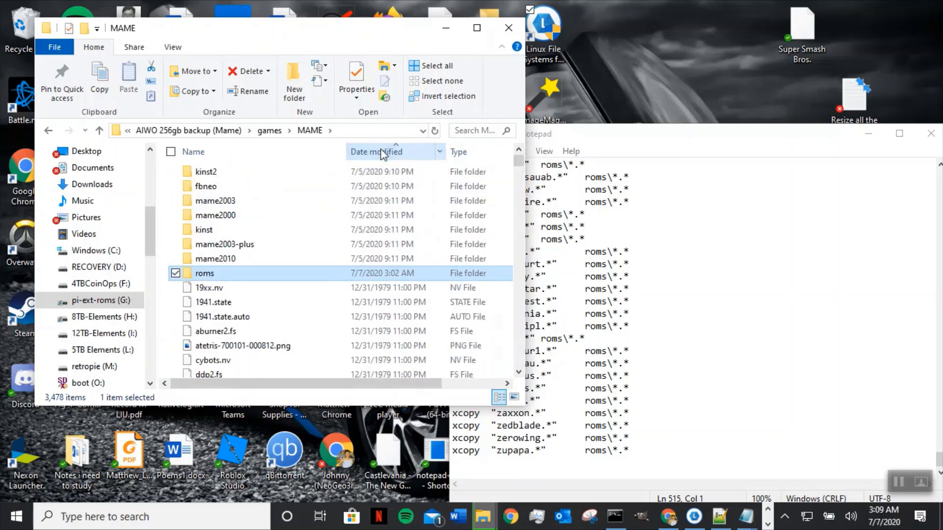
left_click(381, 151)
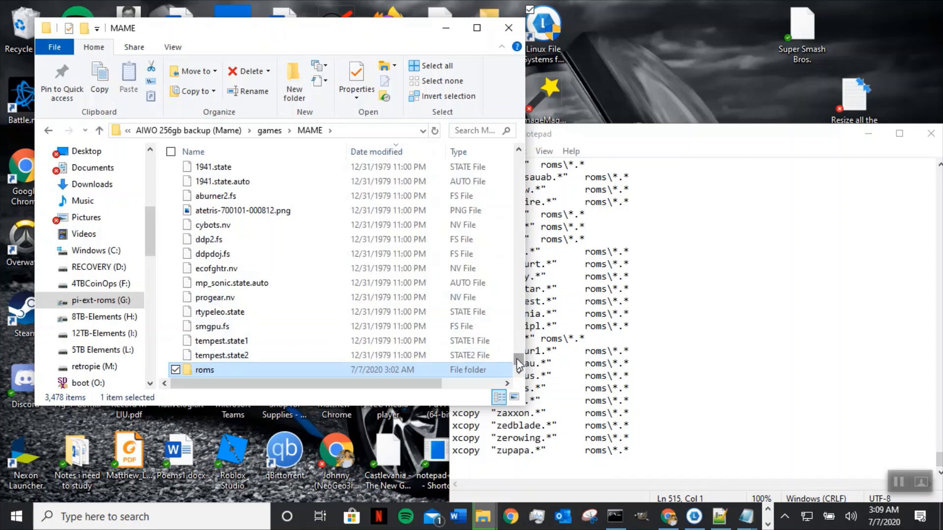
left_click_drag(516, 363, 516, 146)
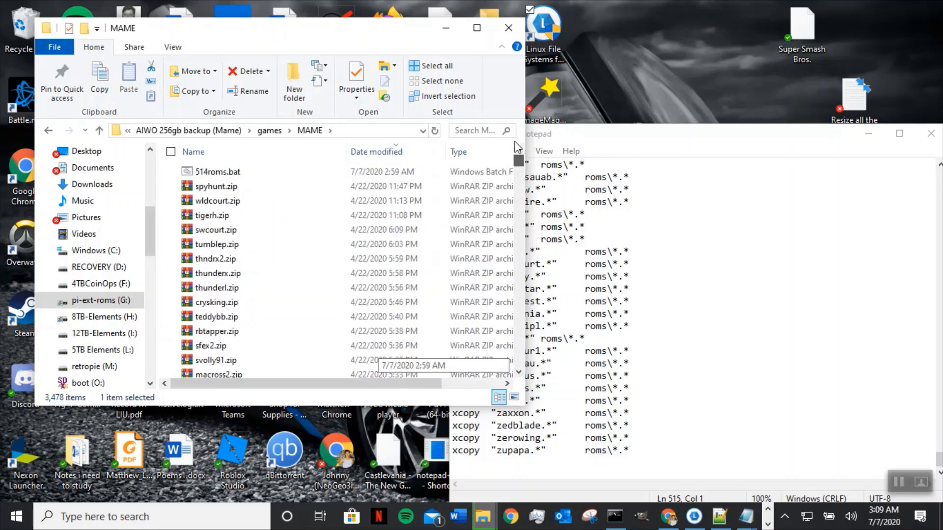
left_click(237, 175)
right_click(228, 172)
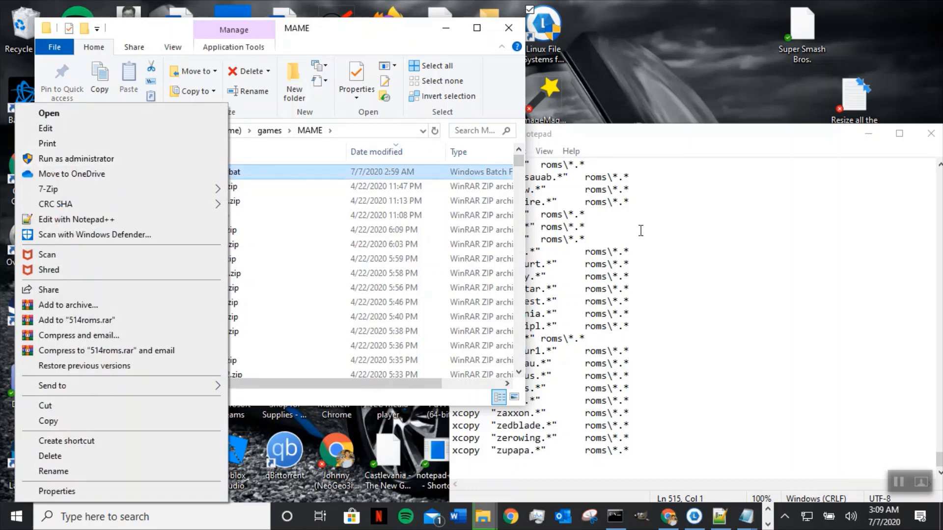
left_click(663, 232)
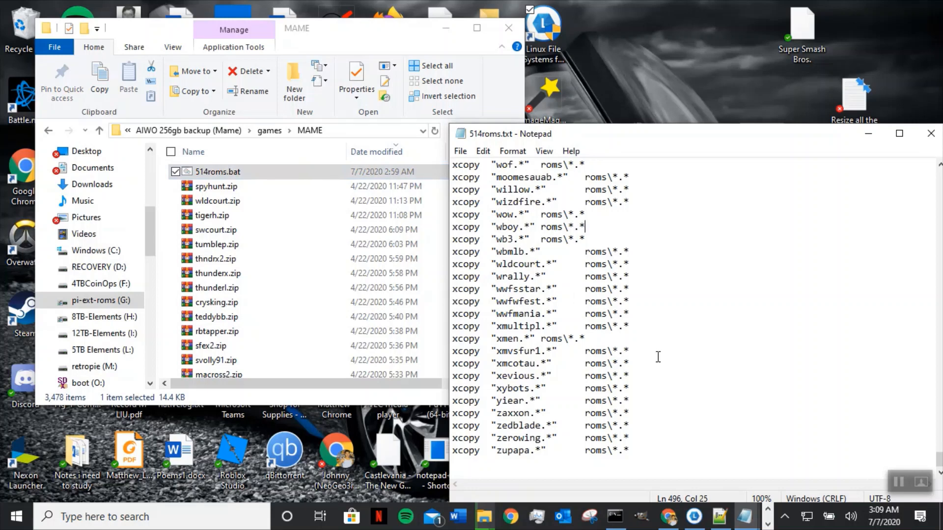
Copy 514roms.bat and go up to the AIWO 256gb backup (Mame) folder.
right_click(223, 175)
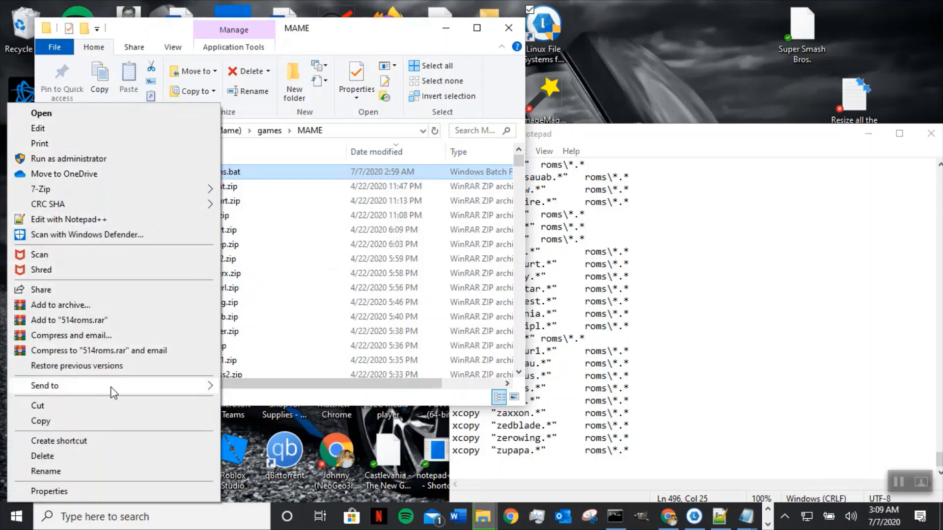
left_click(72, 421)
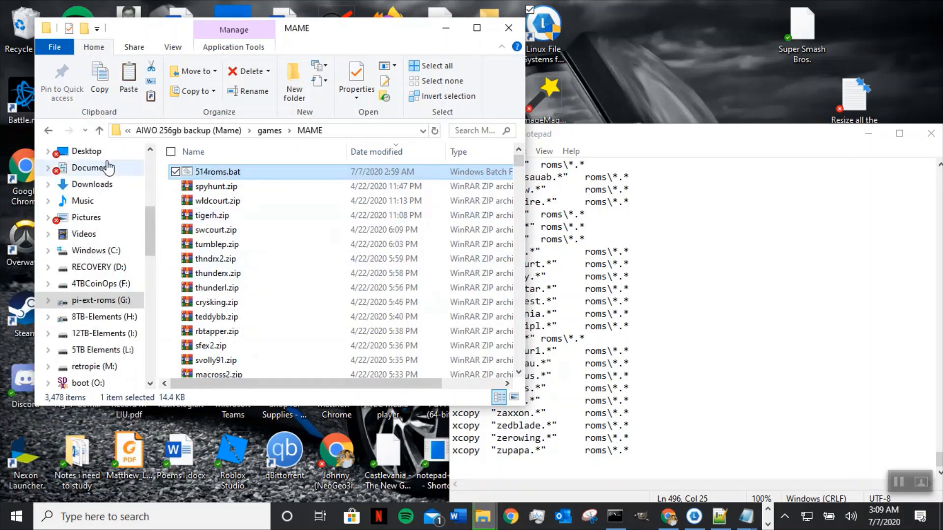
left_click(99, 131)
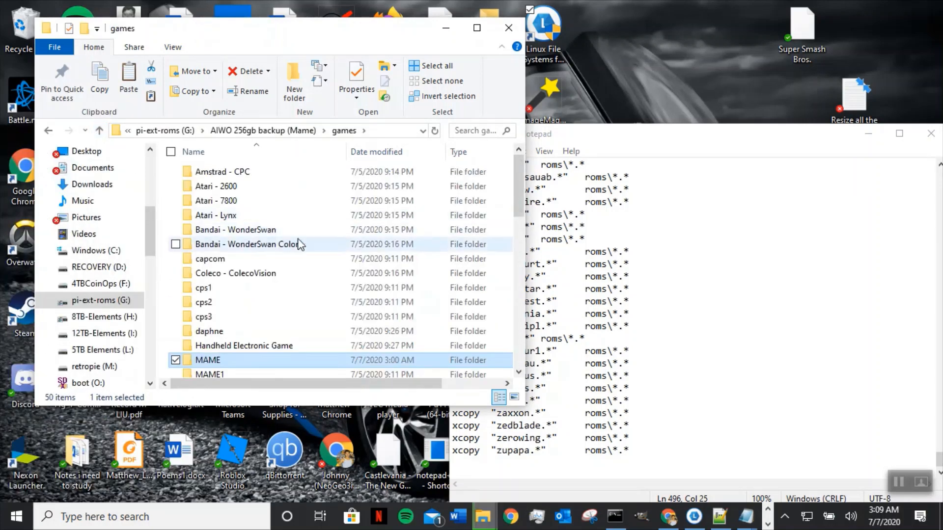
scroll(294, 304, "down", 1)
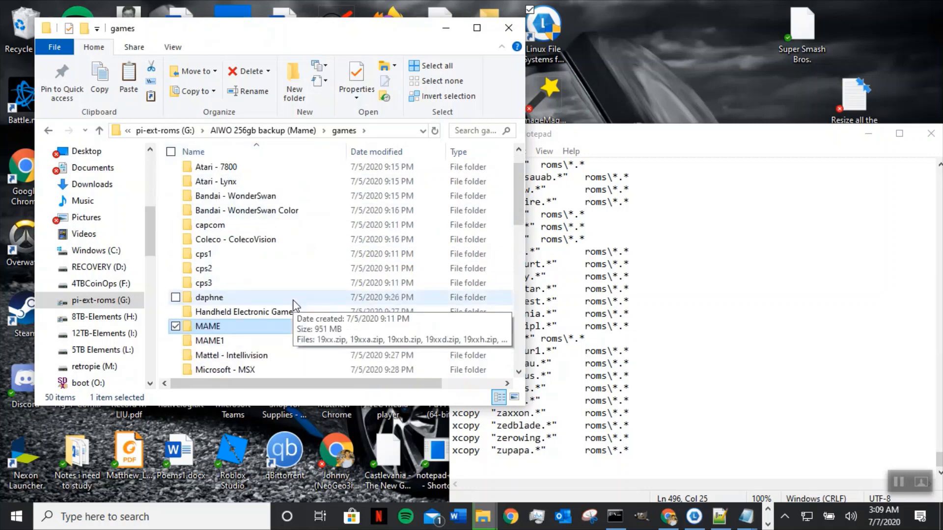
scroll(294, 304, "down", 5)
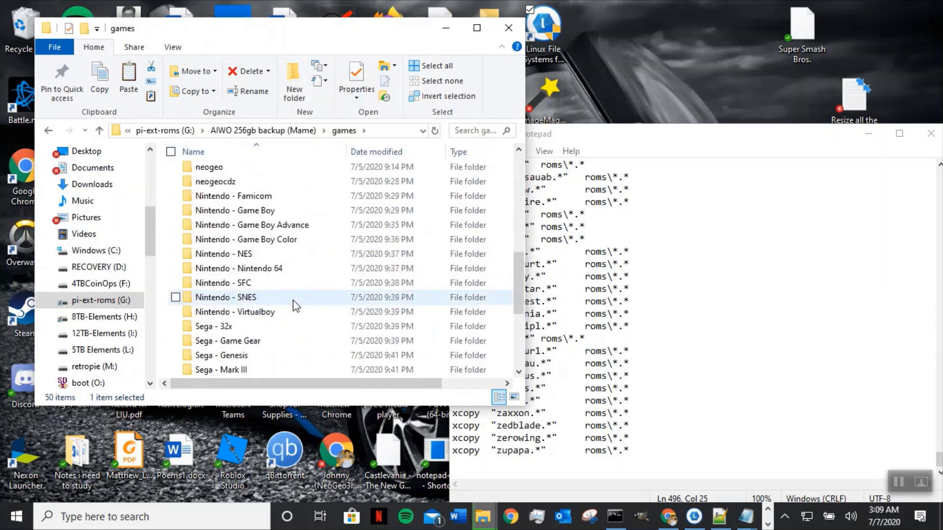
scroll(295, 304, "down", 3)
left_click(98, 134)
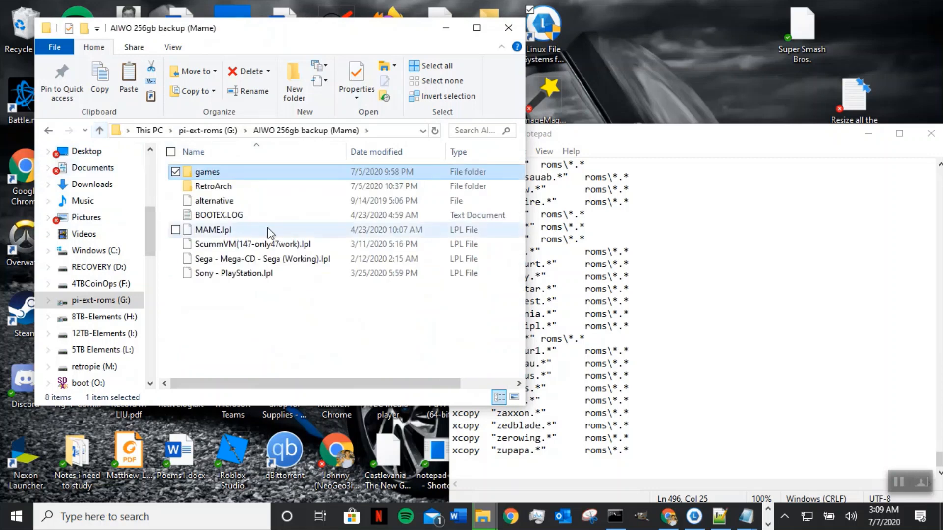
Open RetroArch\.config\retroarch\thumbnails\MAME\Named_Boxarts.
double_click(222, 187)
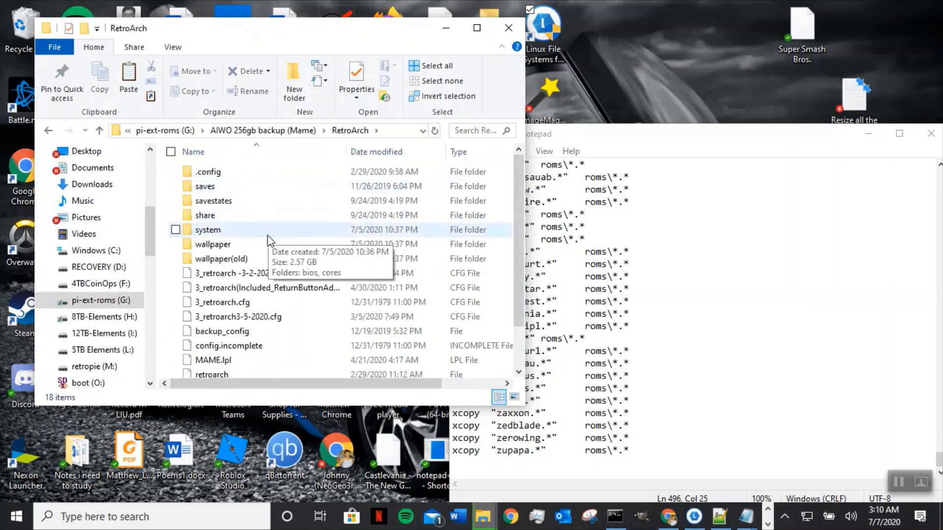
double_click(228, 173)
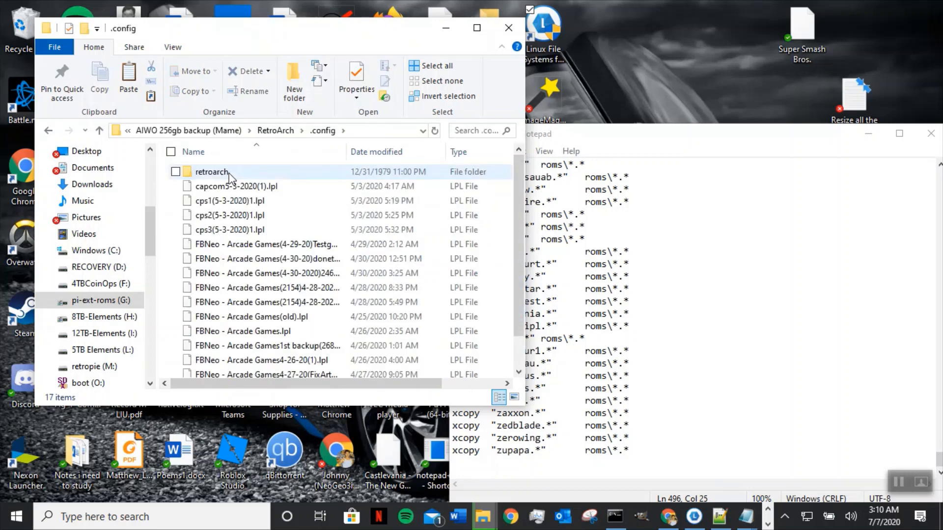
double_click(228, 174)
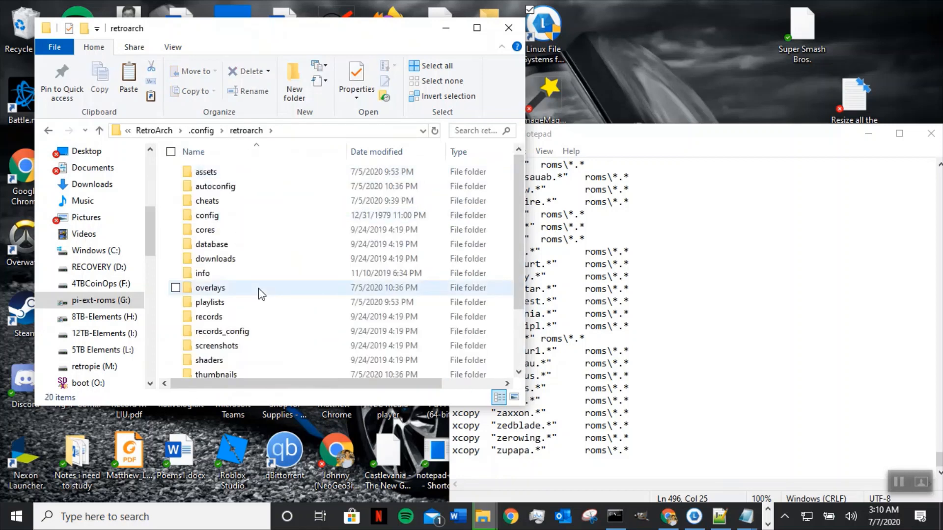
left_click(237, 377)
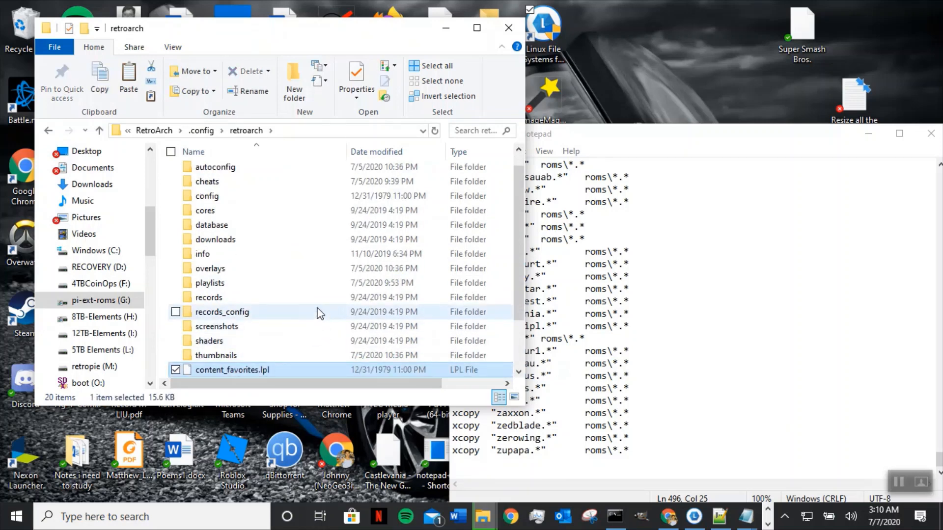
double_click(239, 355)
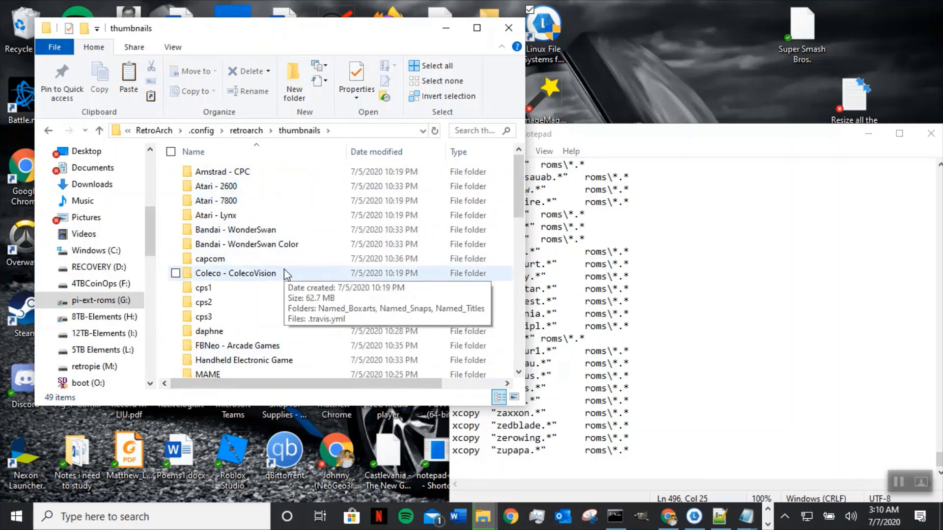
left_click(237, 373)
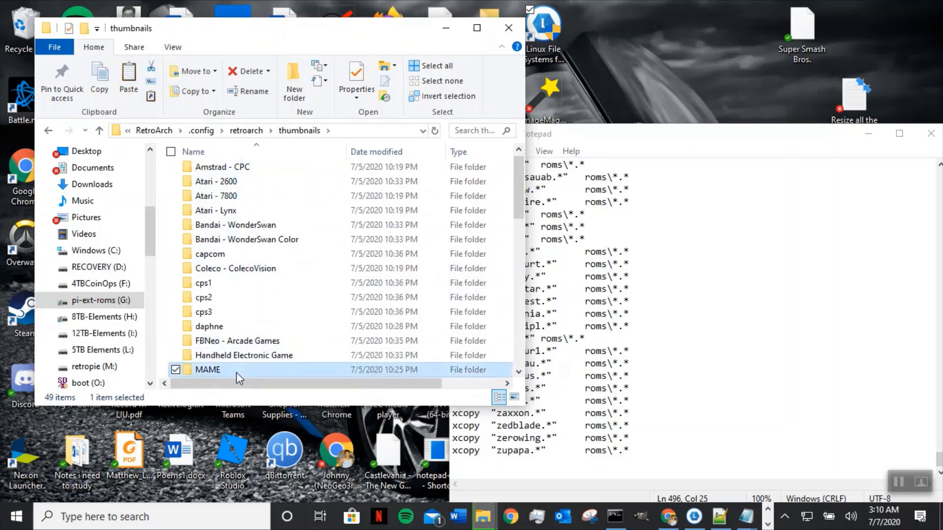
double_click(240, 367)
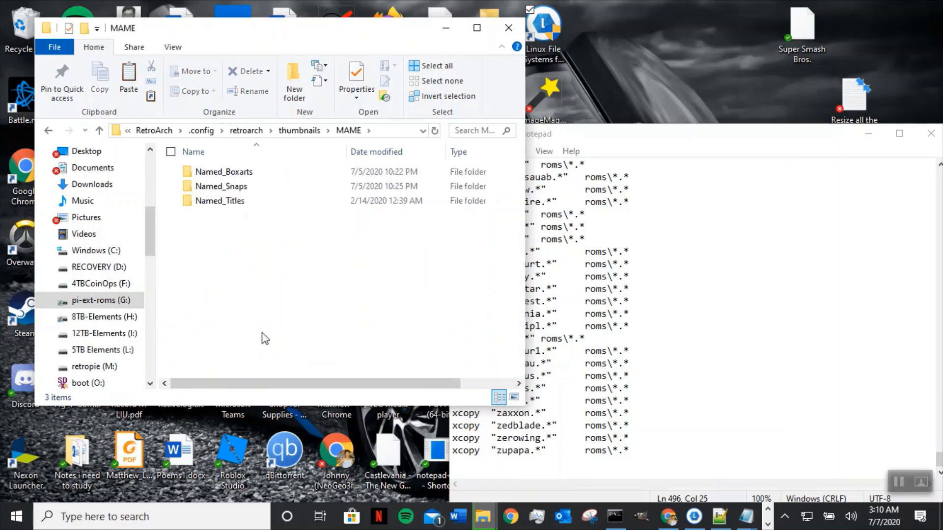
double_click(263, 172)
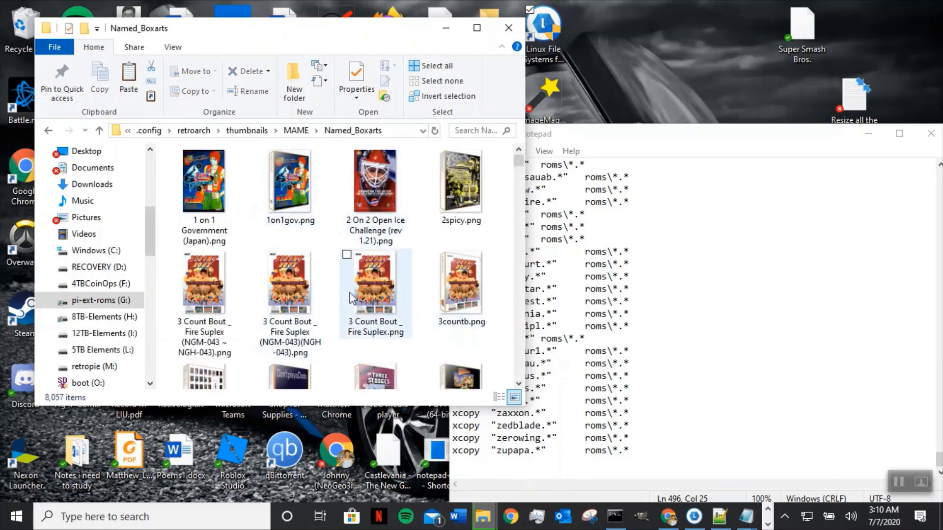
Paste 514roms.bat into Named_Boxarts and move the 514roms.txt Notepad window aside.
right_click(328, 238)
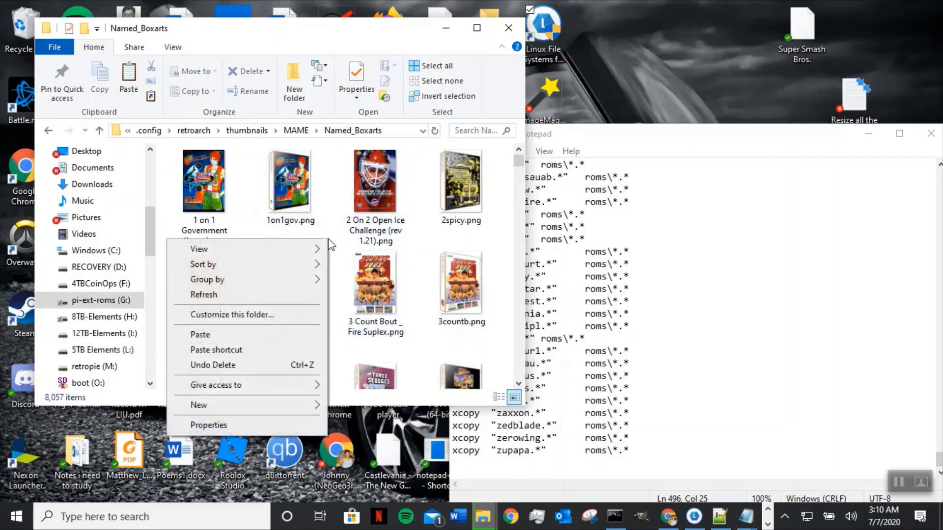
left_click(222, 333)
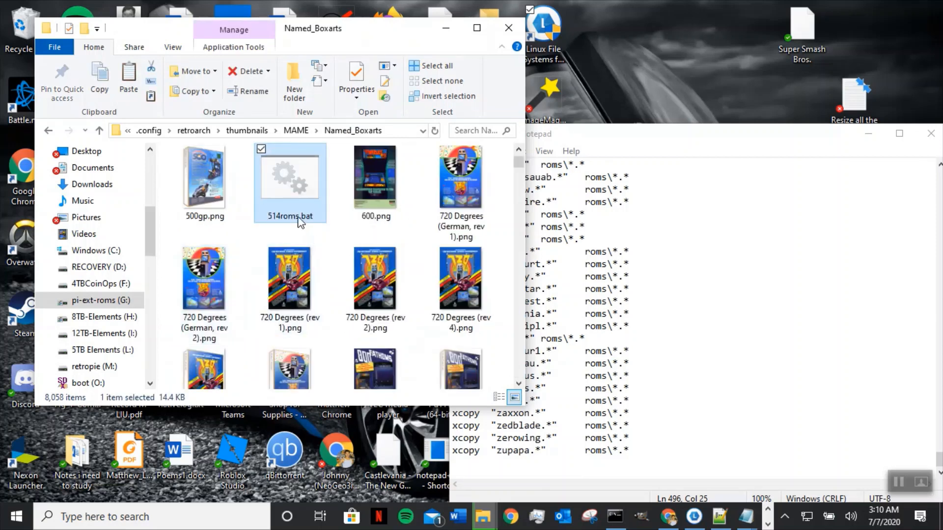
left_click_drag(623, 137, 569, 37)
left_click_drag(897, 144, 656, 143)
left_click_drag(559, 33, 771, 56)
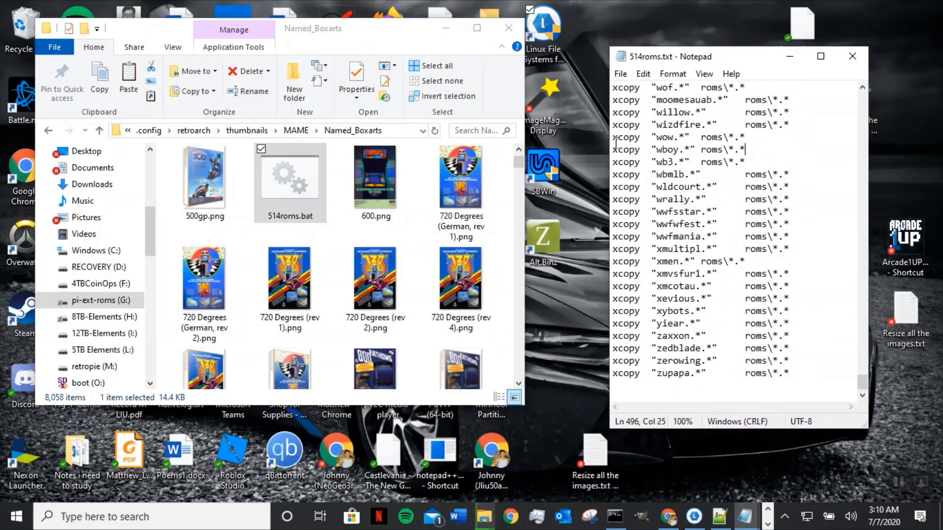
Run 514roms.bat and answer A to overwrite all duplicate box-art files.
double_click(296, 204)
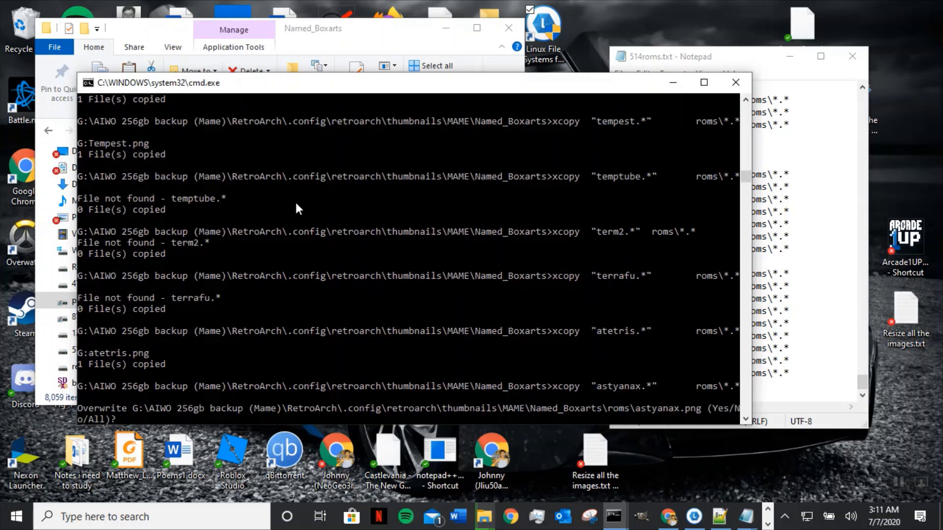
type("a")
key("Return")
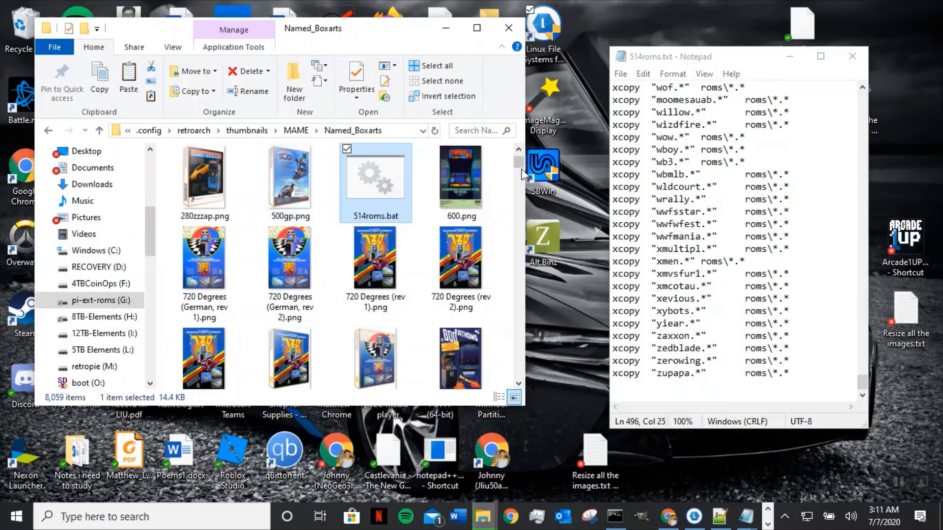
Open the roms folder to review the 421 copied box-art images, then go back to MAME.
scroll(523, 160, "up", 5)
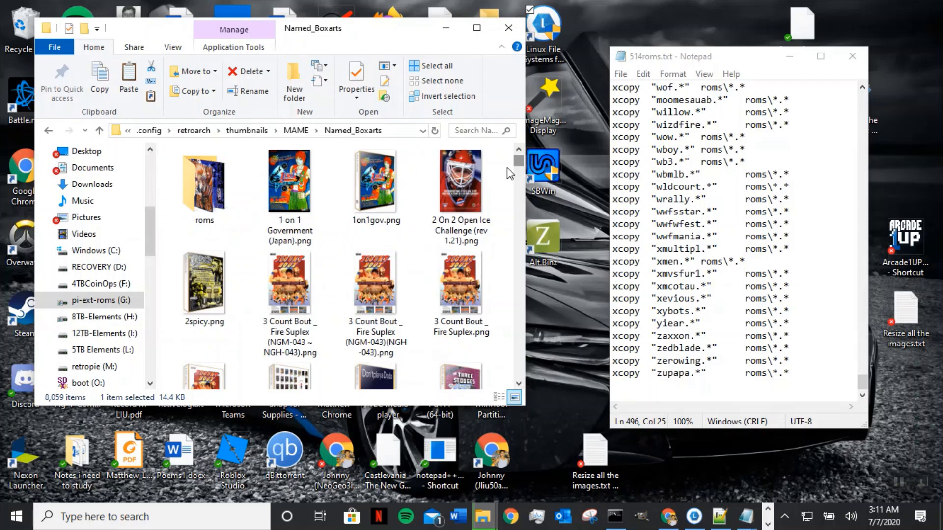
double_click(207, 208)
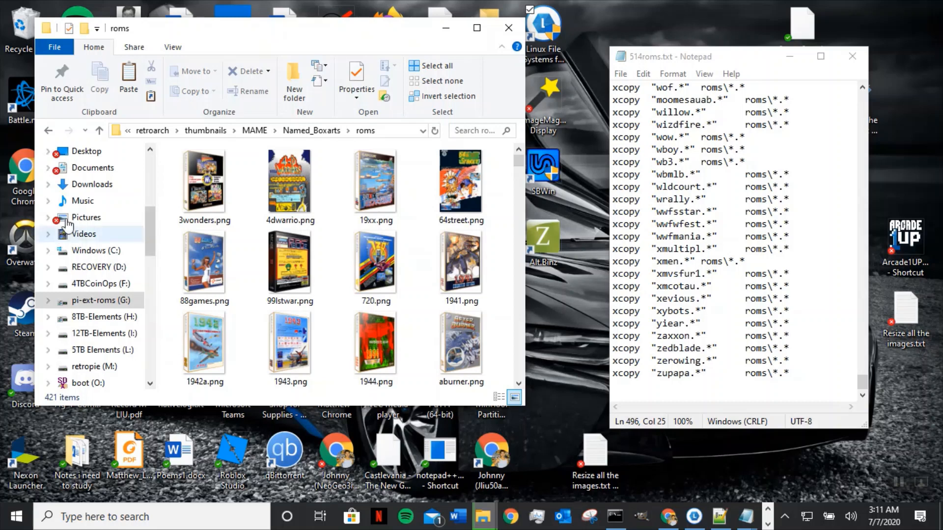
left_click(100, 131)
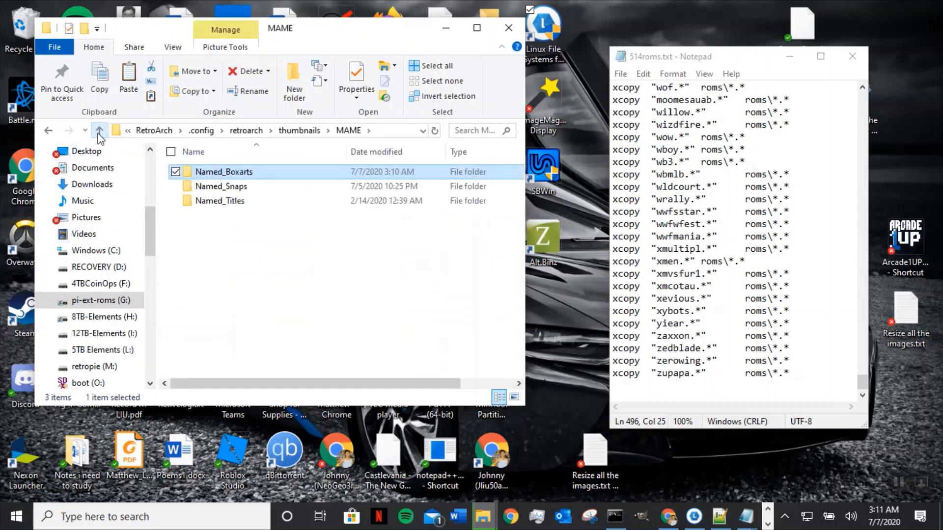
Open Named_Snaps and paste the 514roms.bat batch file into it.
double_click(234, 187)
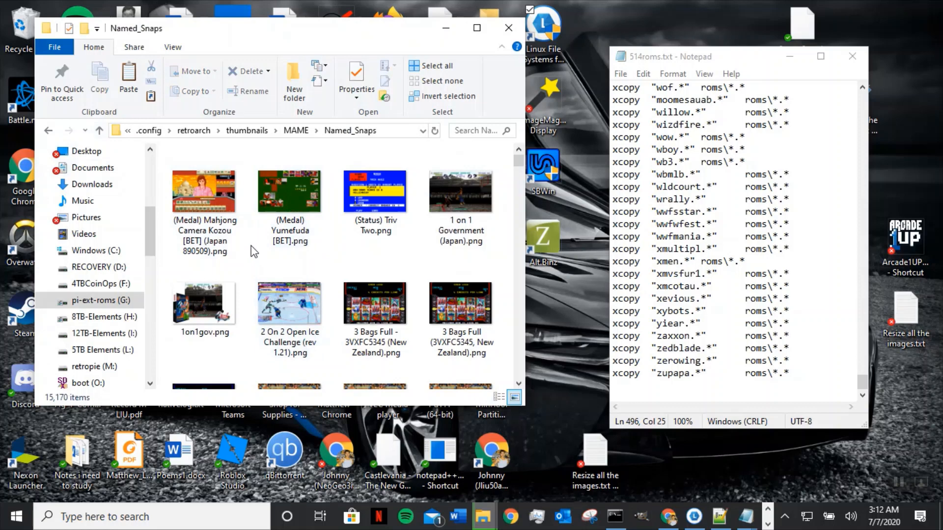
right_click(251, 246)
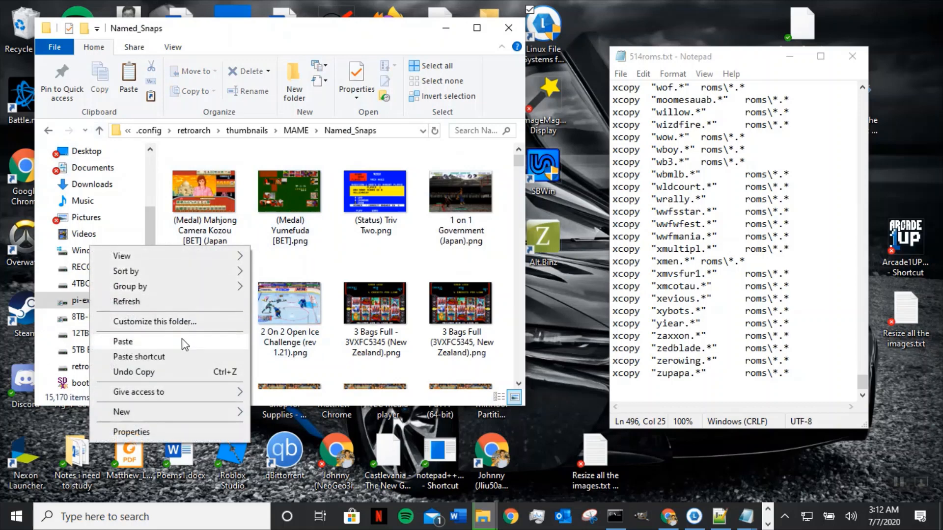
left_click(124, 342)
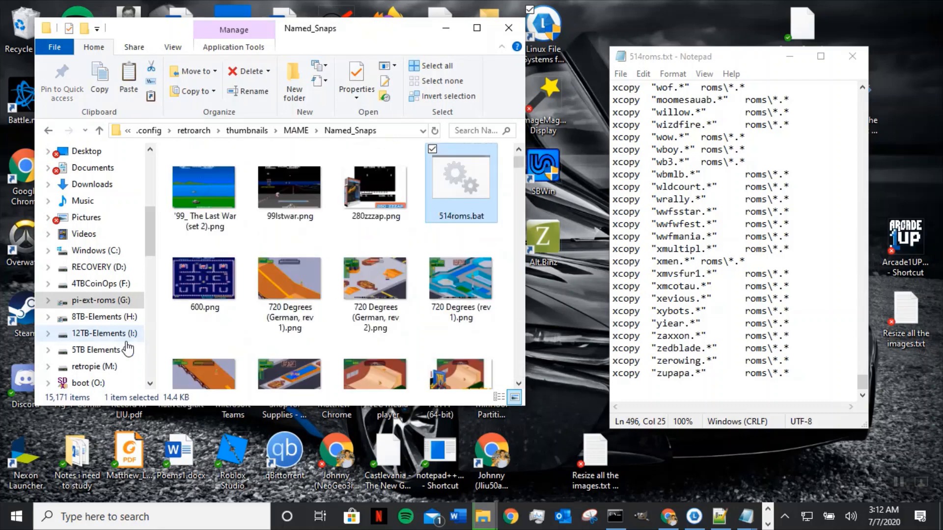
Run 514roms.bat and answer N so the existing astyanax image is kept.
double_click(467, 196)
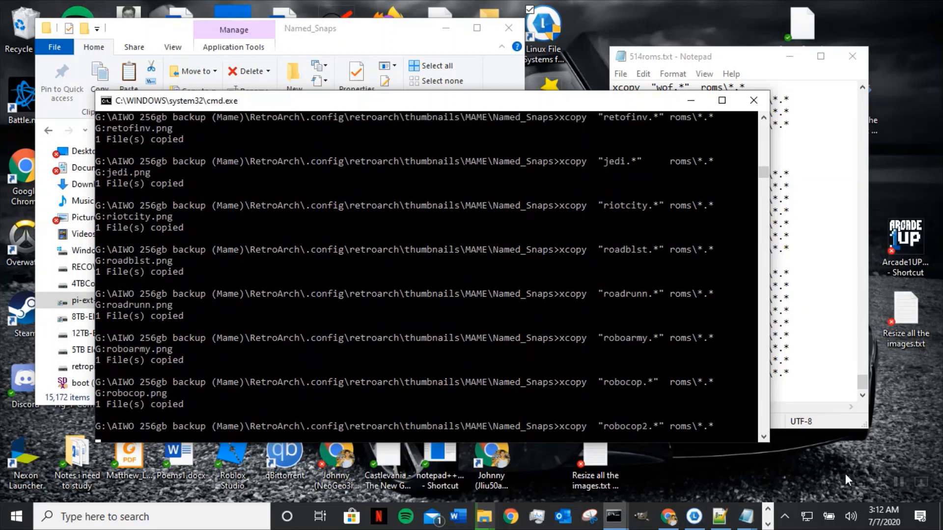
left_click(898, 481)
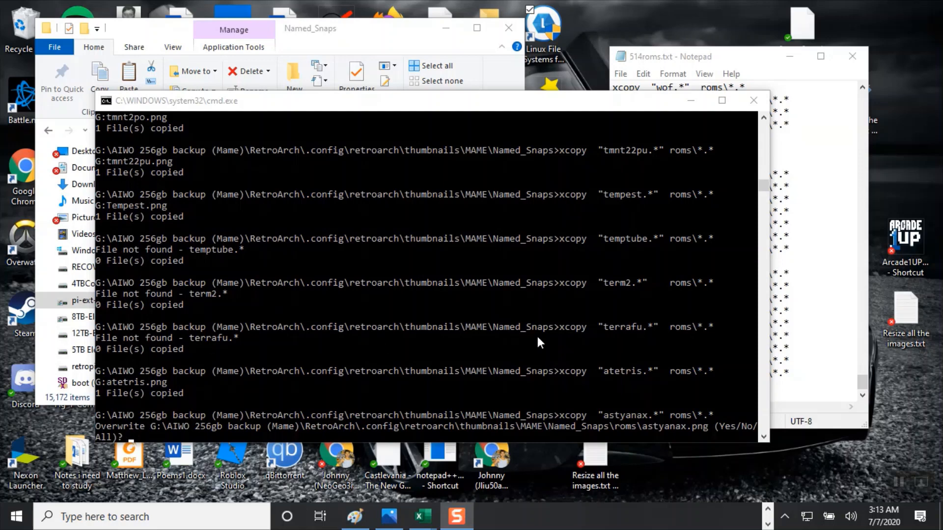
left_click(200, 431)
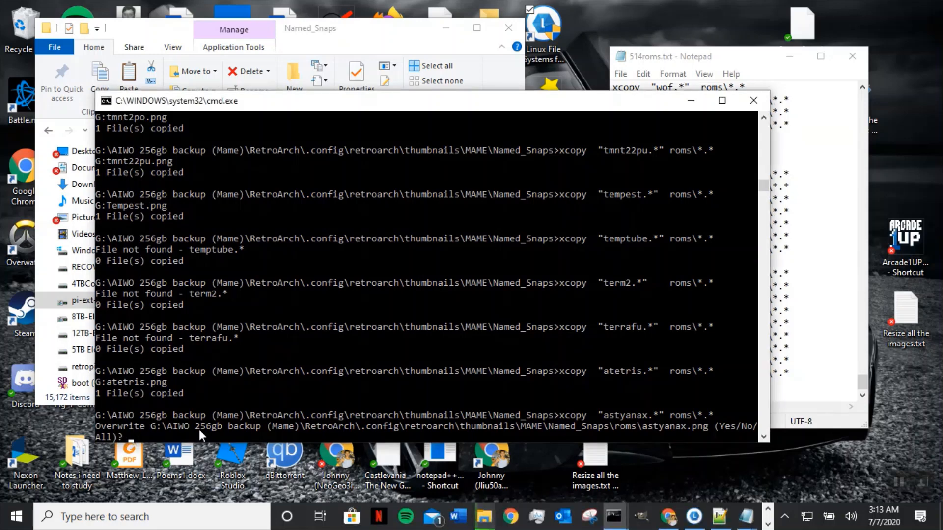
type("n")
key("Return")
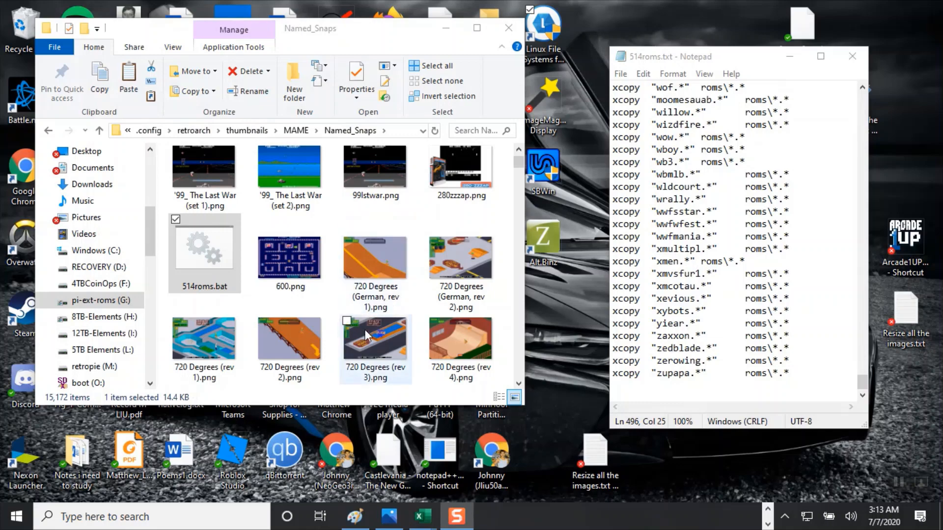
Check the 447 images in Named_Snaps\roms, then go up to MAME and select Named_Titles.
scroll(365, 329, "up", 5)
scroll(371, 335, "up", 20)
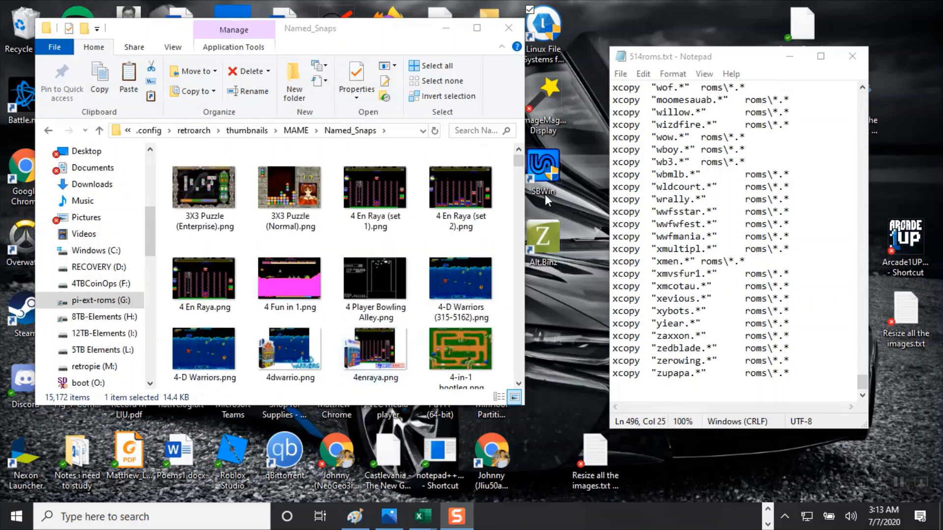
mouse_move(520, 158)
left_mouse_down()
mouse_move(519, 374)
mouse_move(521, 148)
left_mouse_up()
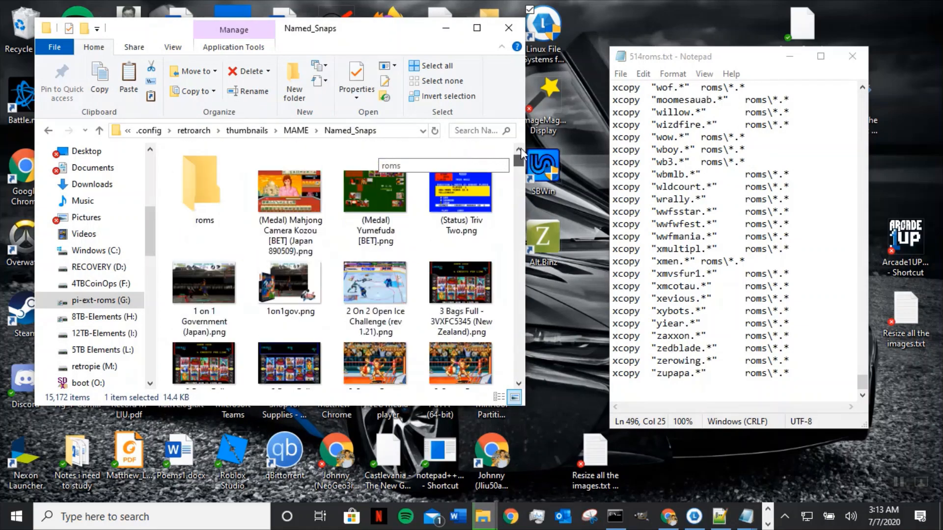
double_click(199, 189)
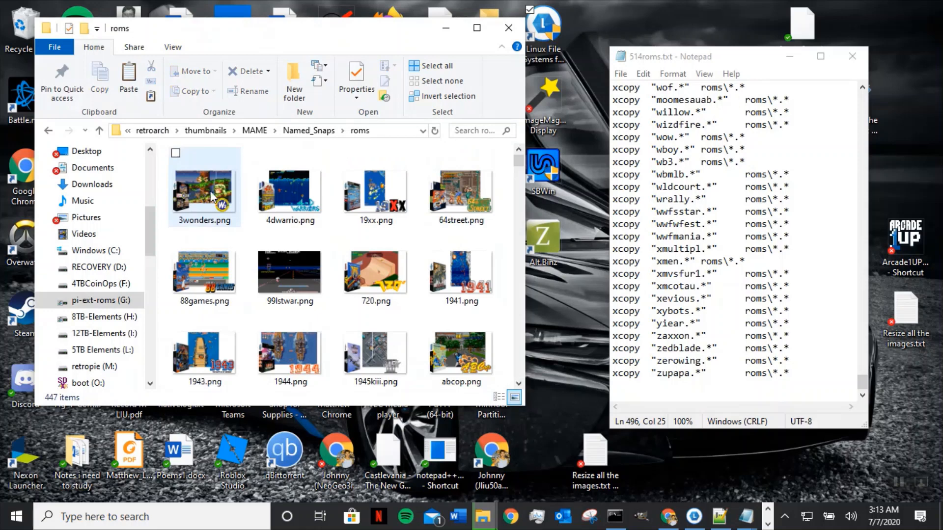
left_click(100, 131)
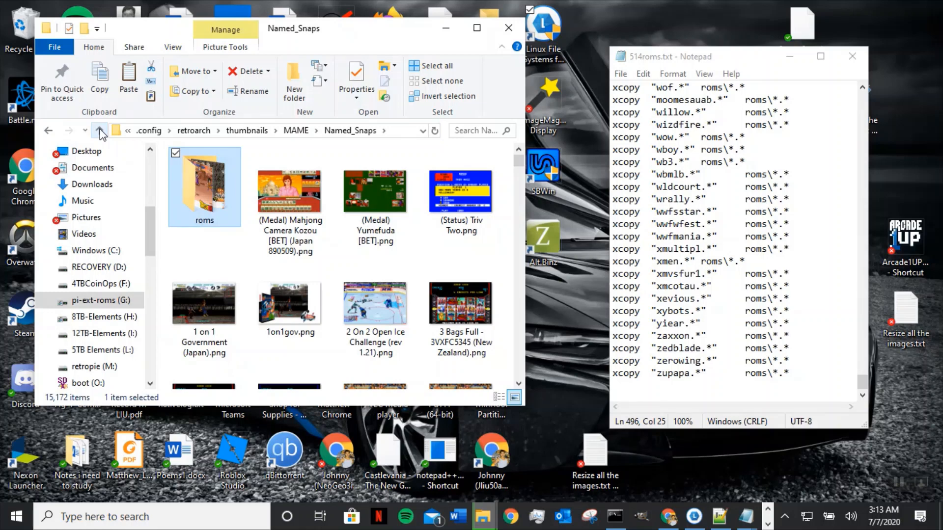
left_click(99, 132)
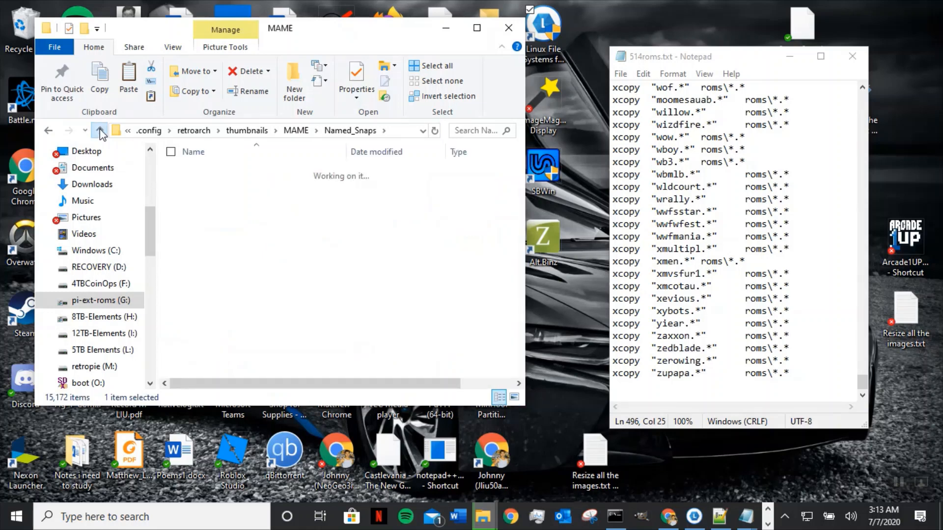
left_click(216, 201)
Open Named_Titles and paste the 514roms.bat batch file into it.
double_click(217, 201)
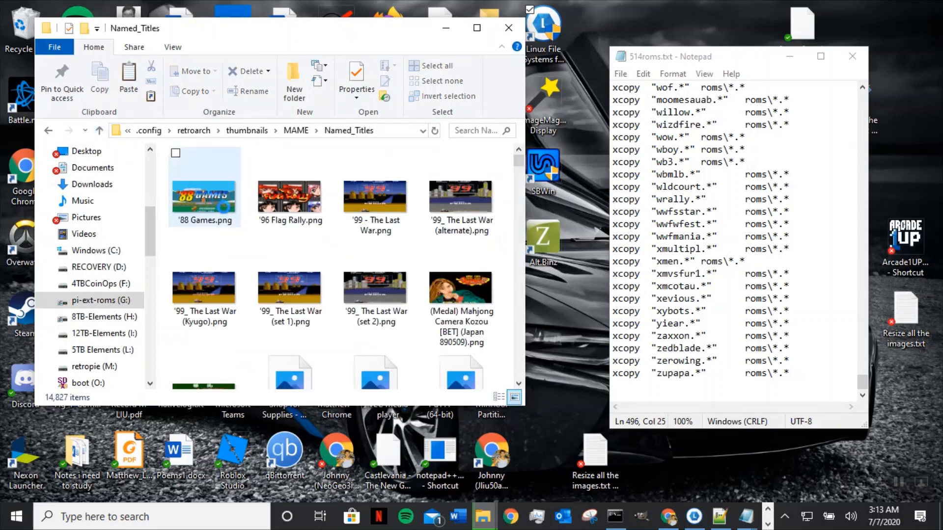
right_click(338, 214)
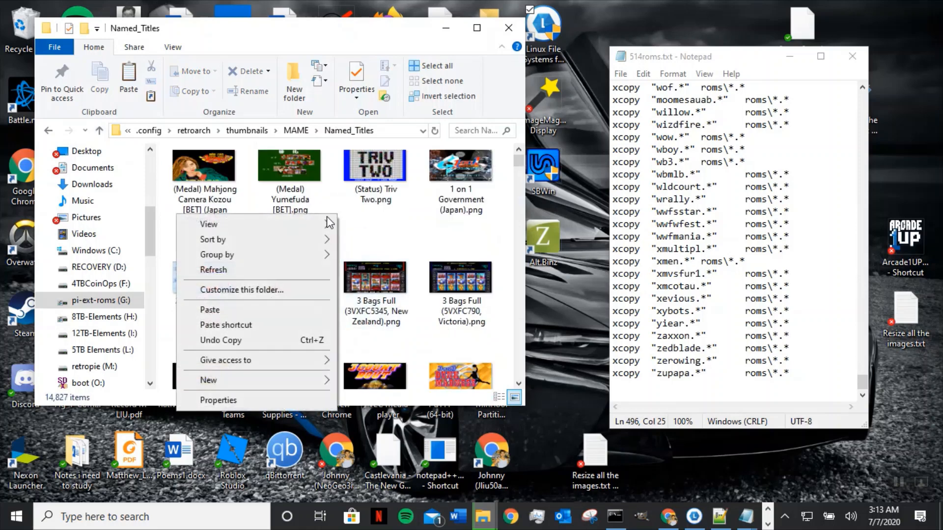
left_click(263, 311)
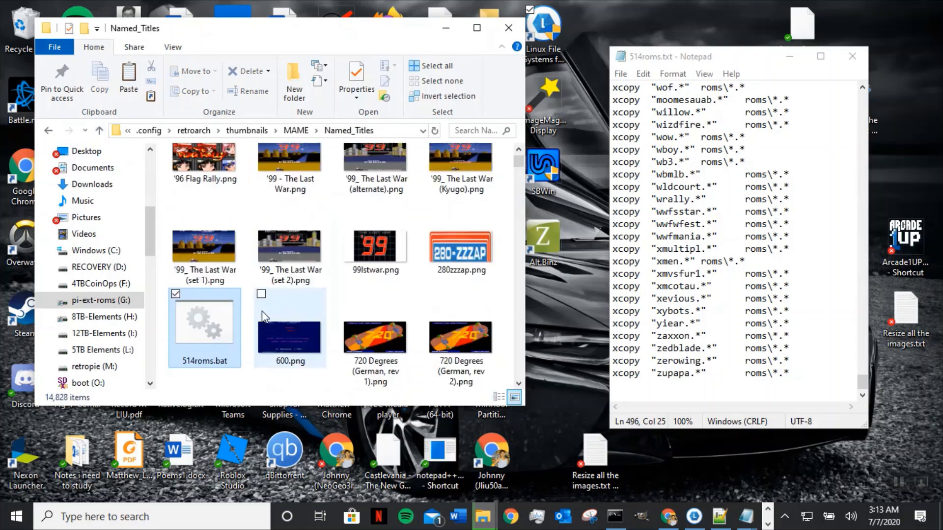
Run 514roms.bat there, answering A to overwrite all duplicate title images.
double_click(208, 336)
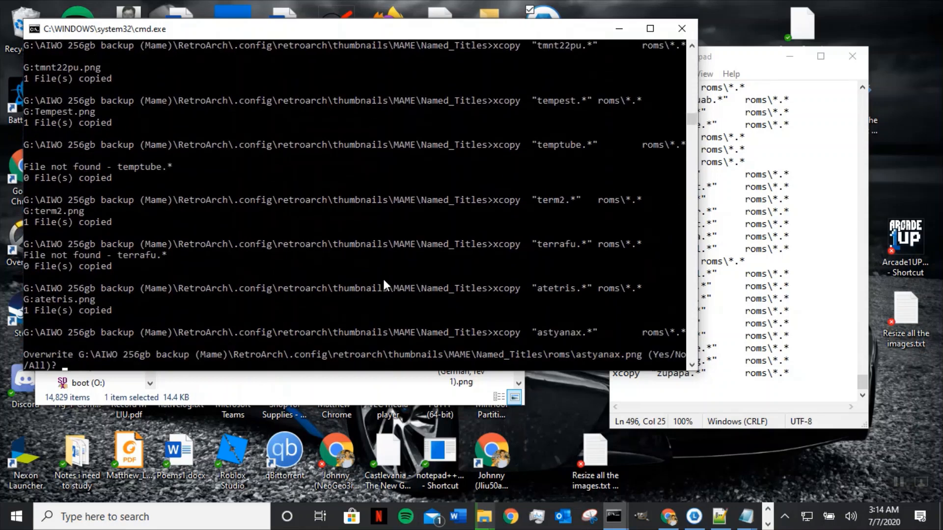
type("a")
key("Return")
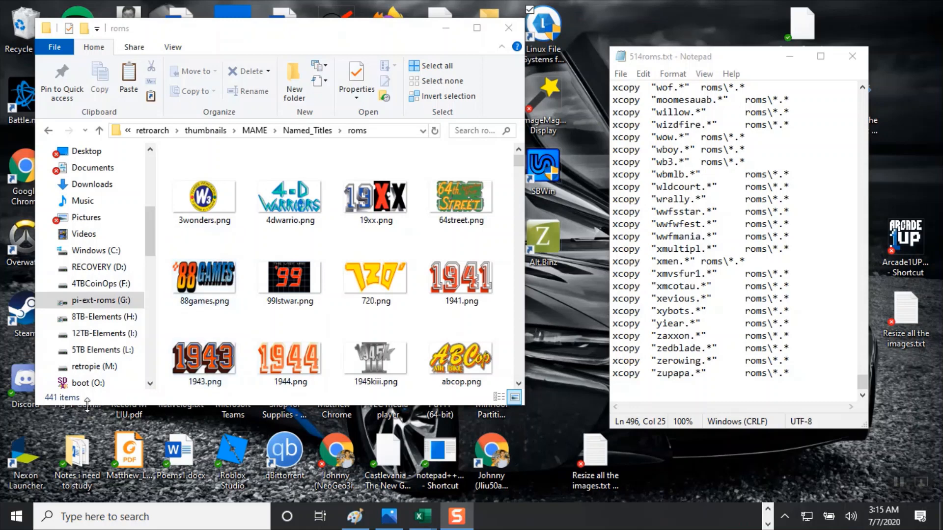
left_click(100, 131)
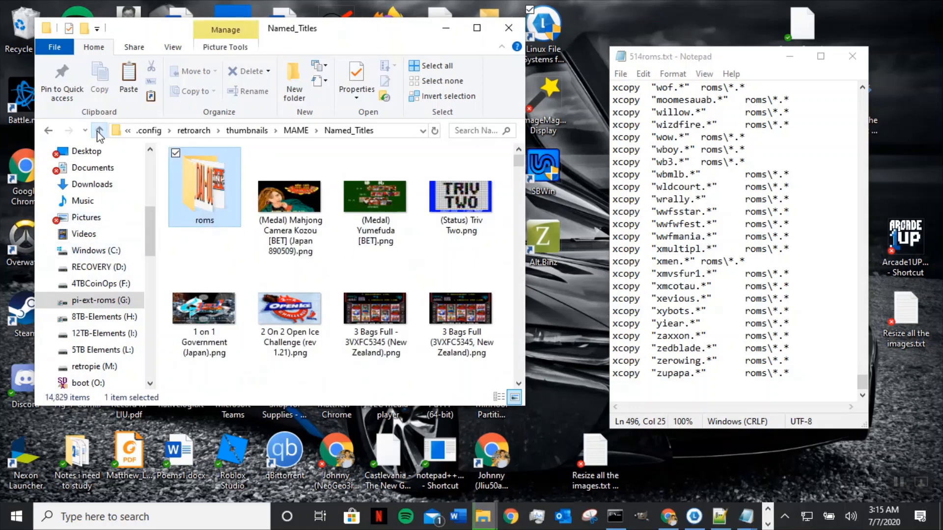
Open Named_Boxarts\roms from the MAME folder and scroll through its 421 box-art PNGs.
left_click(99, 131)
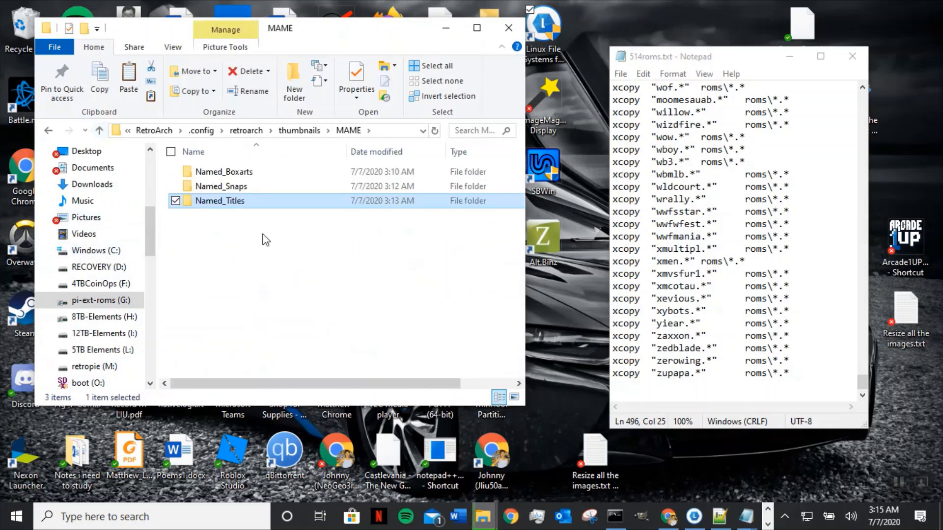
double_click(241, 181)
double_click(240, 177)
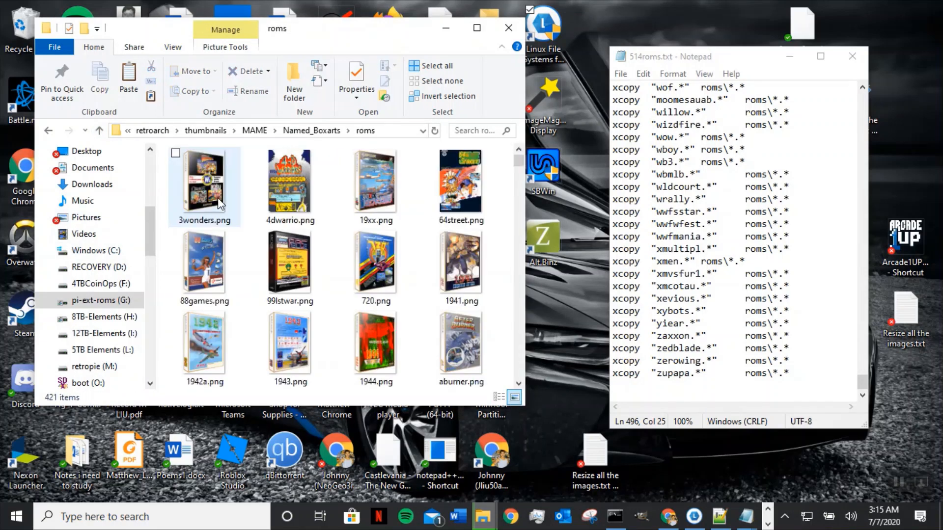
left_click(99, 131)
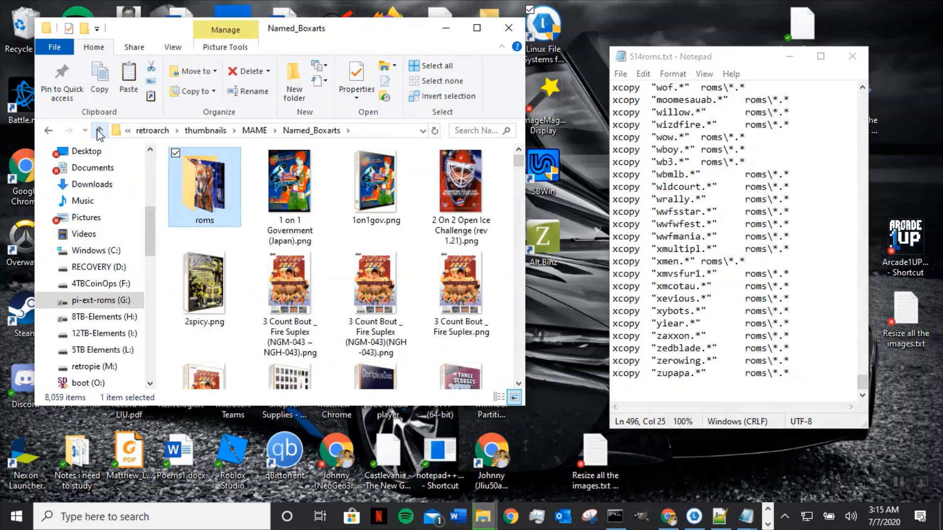
double_click(201, 199)
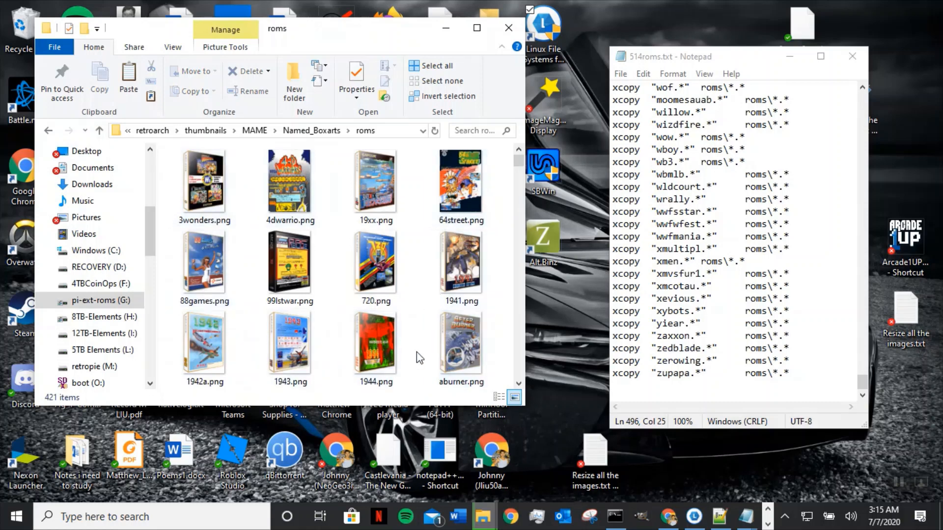
scroll(416, 352, "down", 3)
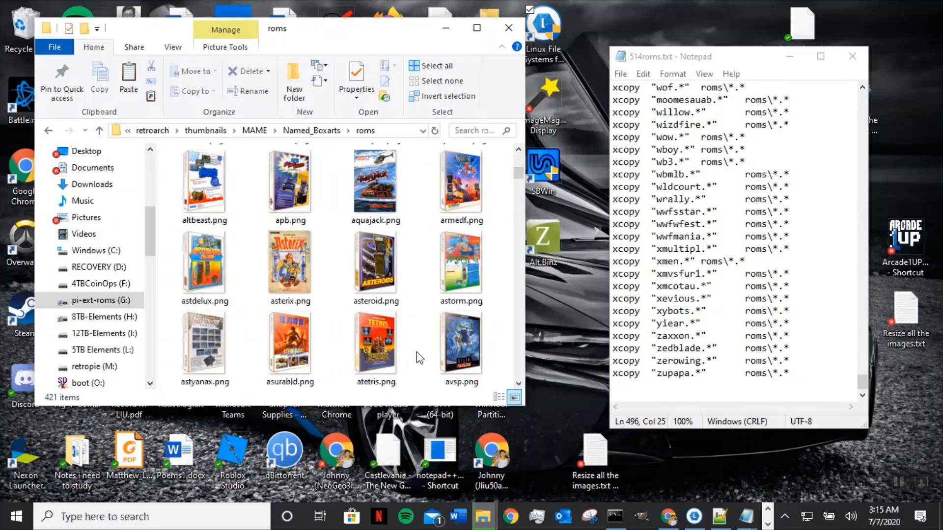
scroll(416, 352, "down", 6)
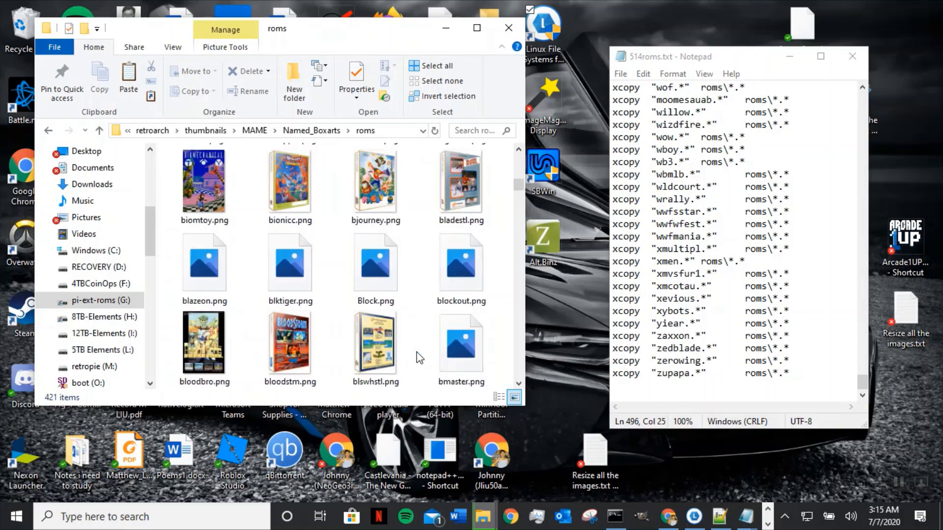
scroll(416, 351, "down", 3)
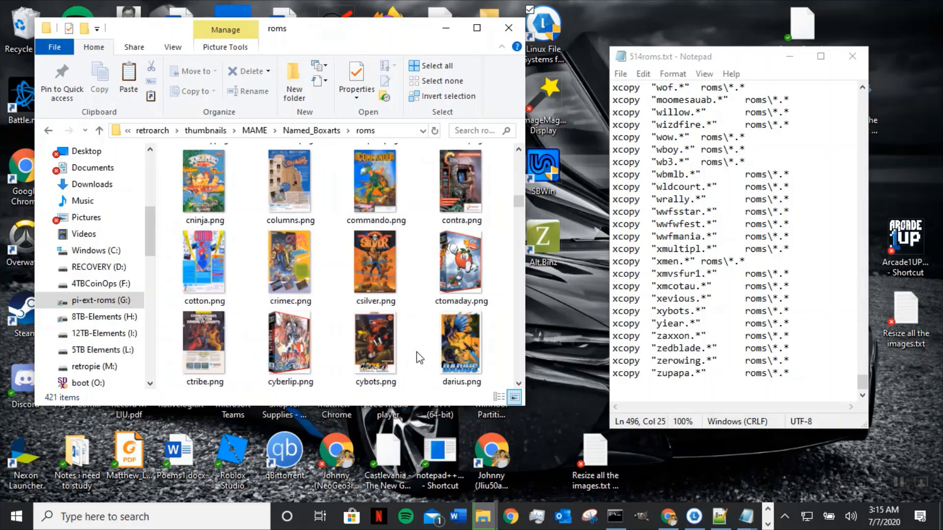
scroll(416, 351, "down", 10)
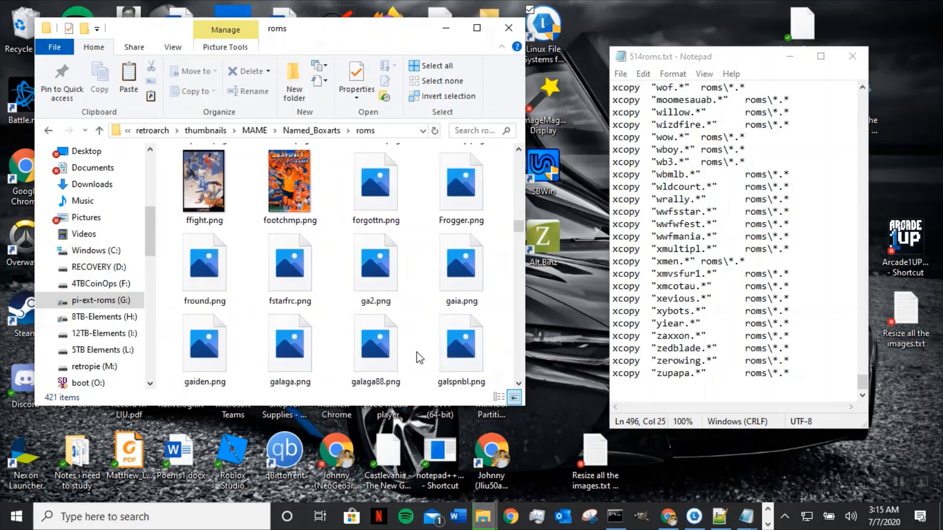
scroll(417, 352, "down", 5)
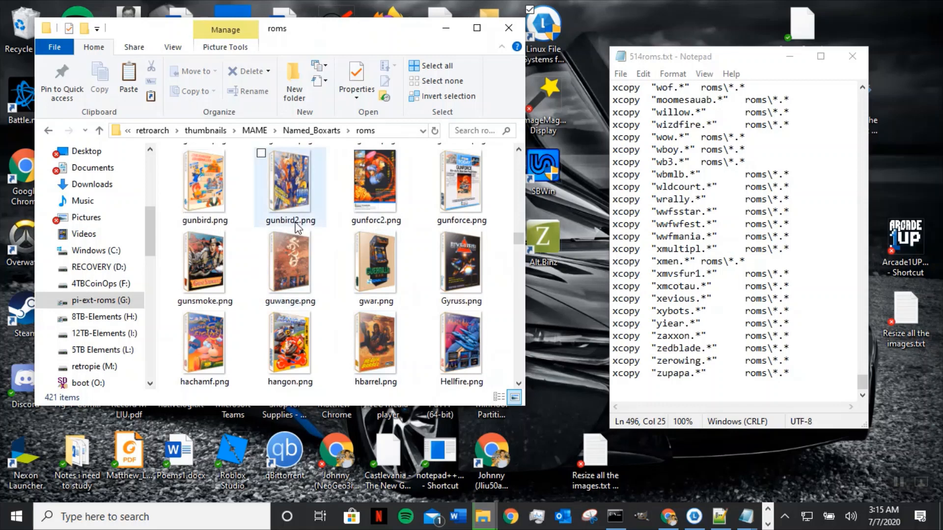
mouse_move(296, 227)
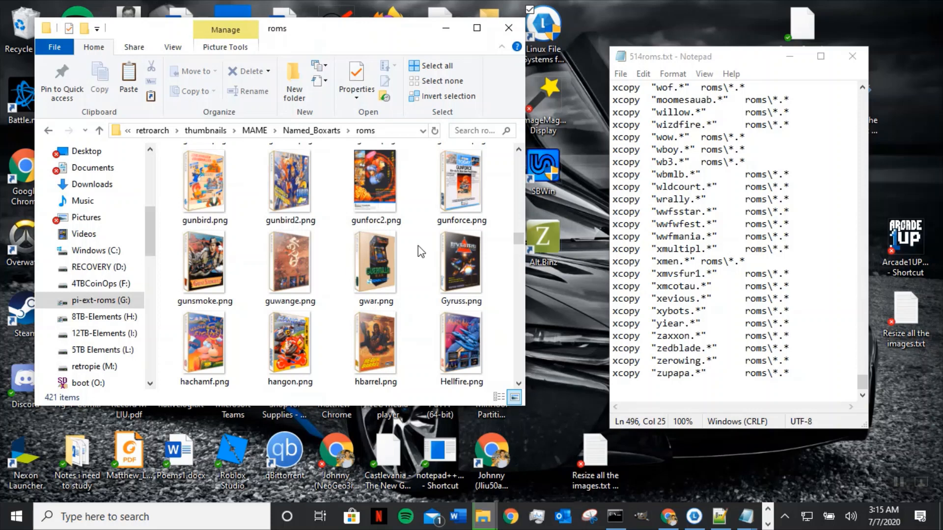
Copy the Named_Boxarts\roms folder path from Explorer's address bar.
left_click(393, 130)
right_click(310, 128)
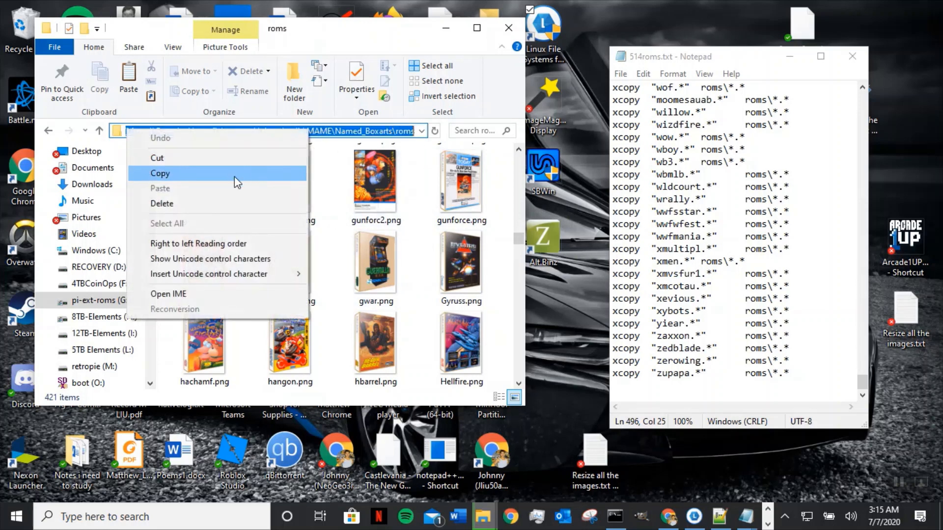
left_click(163, 177)
left_click(610, 517)
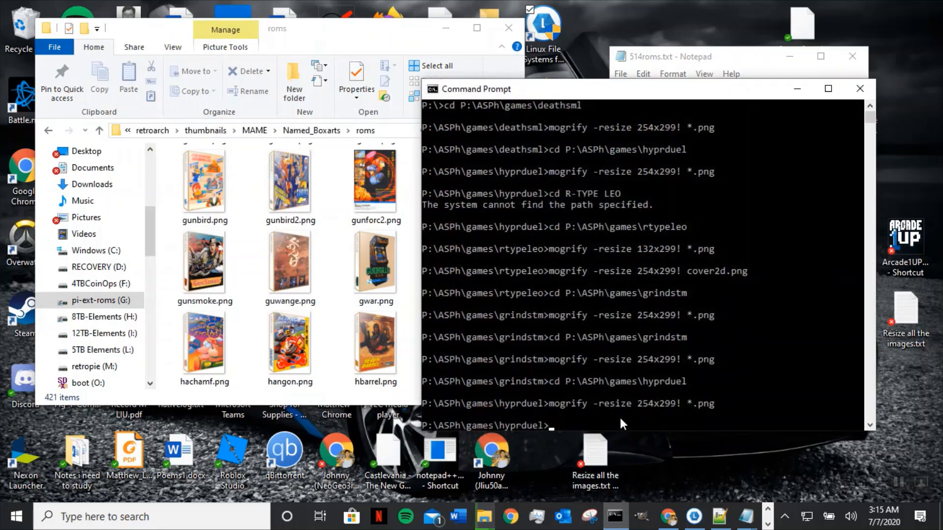
left_click(387, 132)
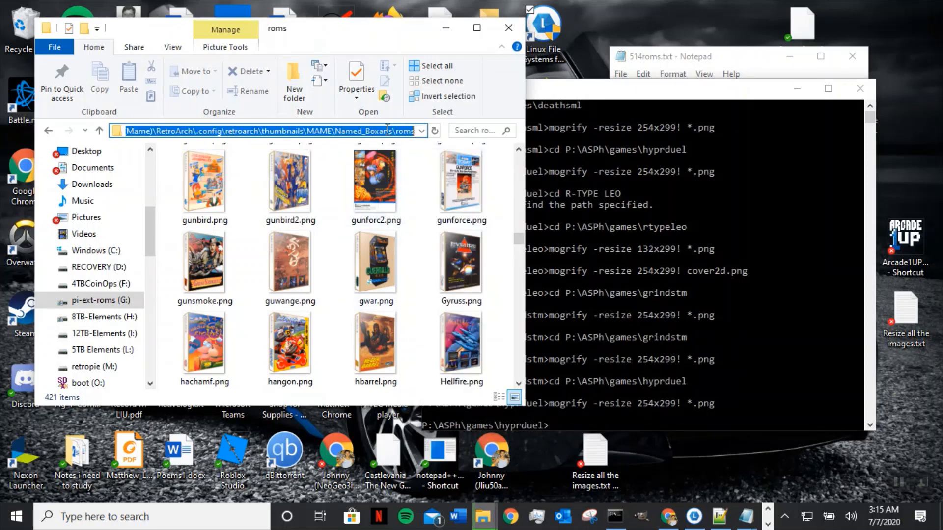
left_click_drag(347, 129, 81, 141)
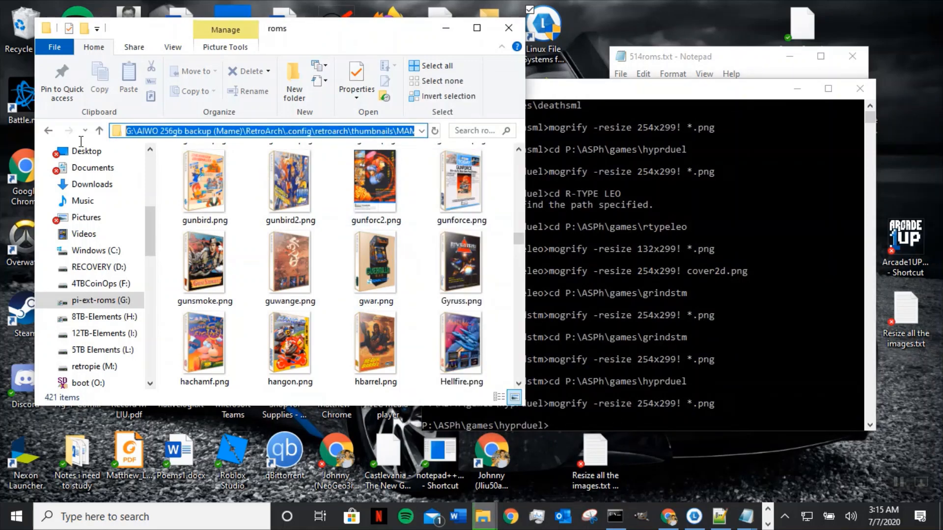
left_click(599, 414)
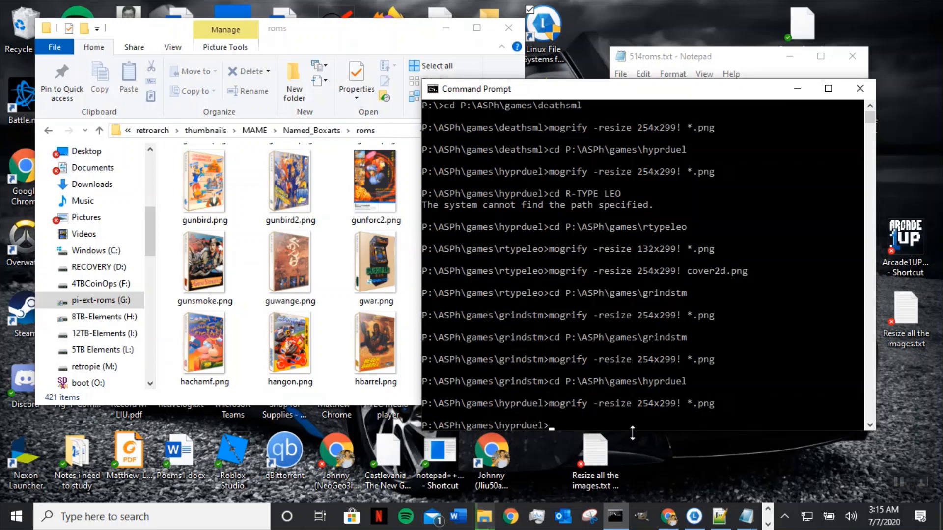
Switch Command Prompt to drive G:, cd into the pasted path, and recall mogrify -resize 254x299! *.png.
type("g:")
key("Return")
type("cd")
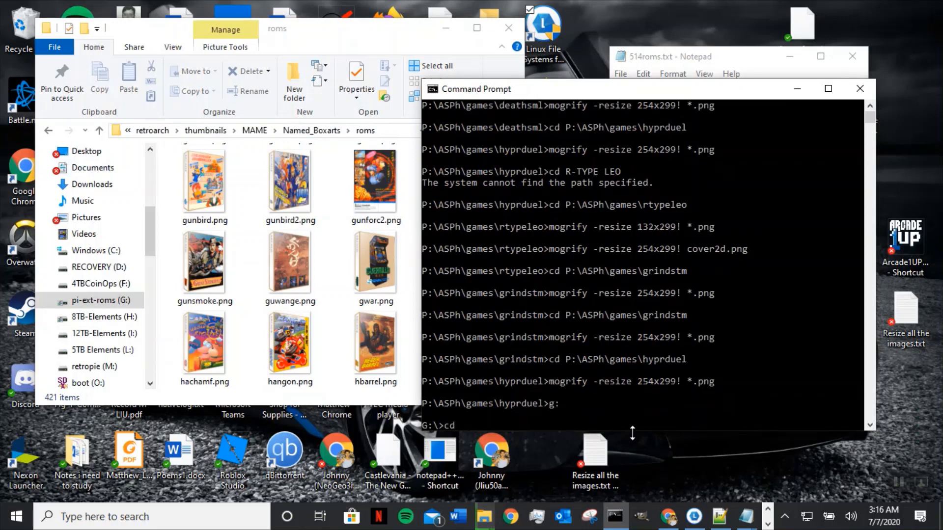
key("ctrl+v")
key("Return")
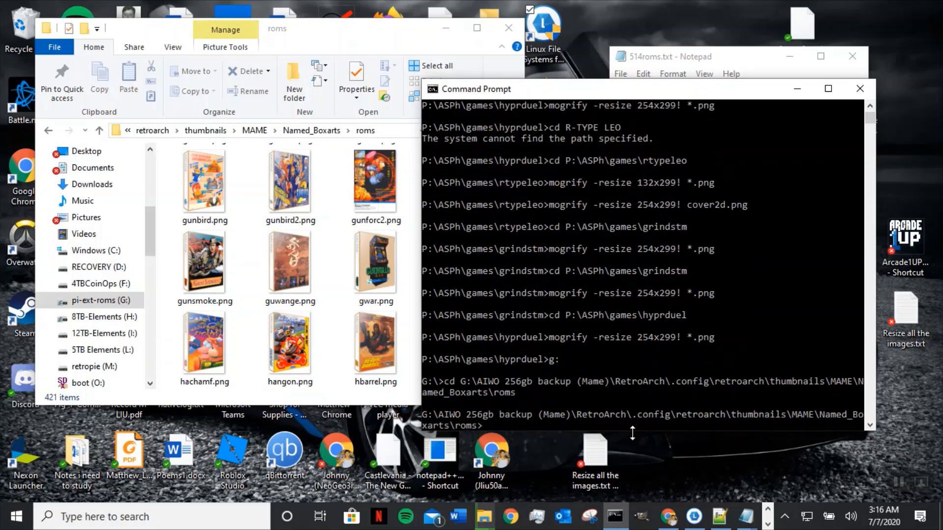
key("Up")
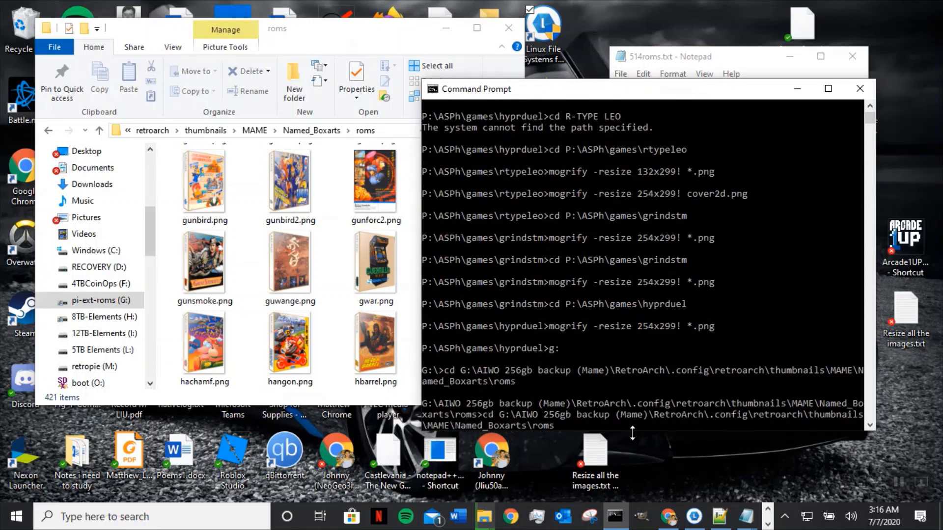
key("Up")
key("Up")
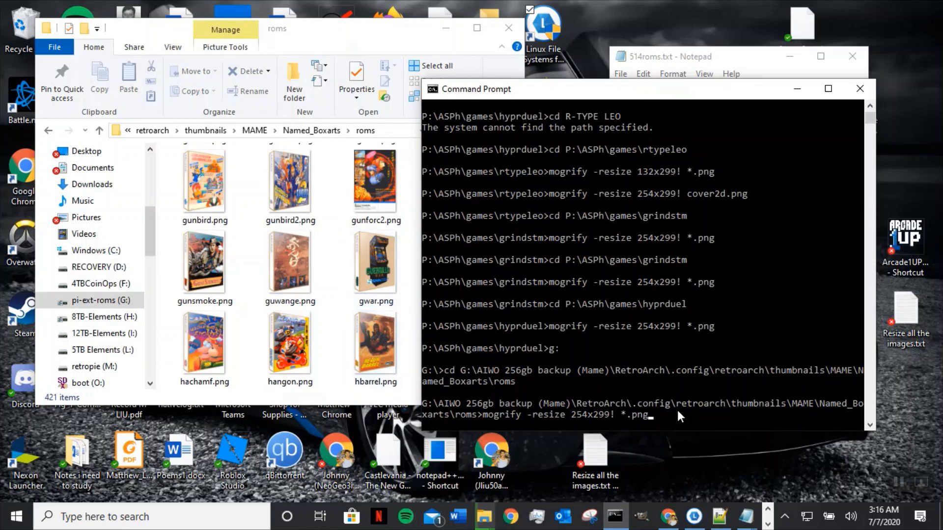
Run mogrify -resize 254x299! *.png and watch the Explorer thumbnails update.
key("Return")
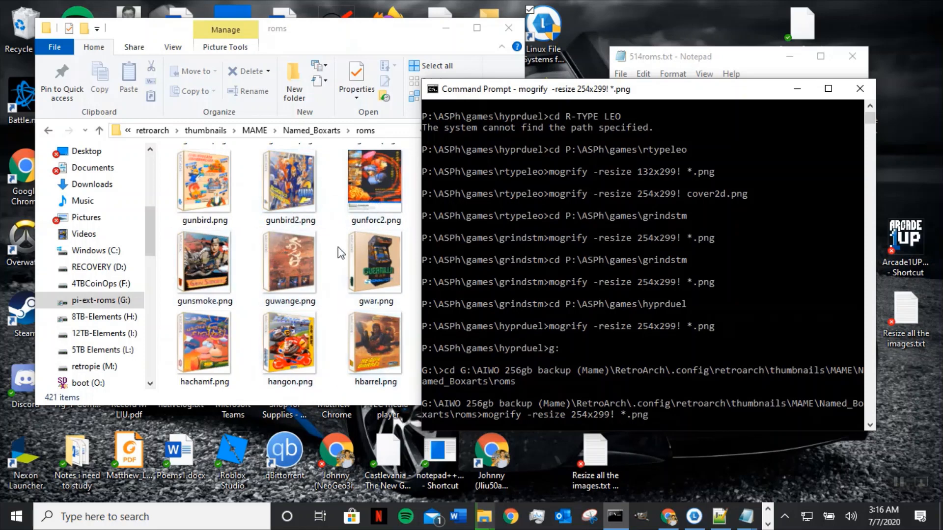
scroll(337, 247, "down", 10)
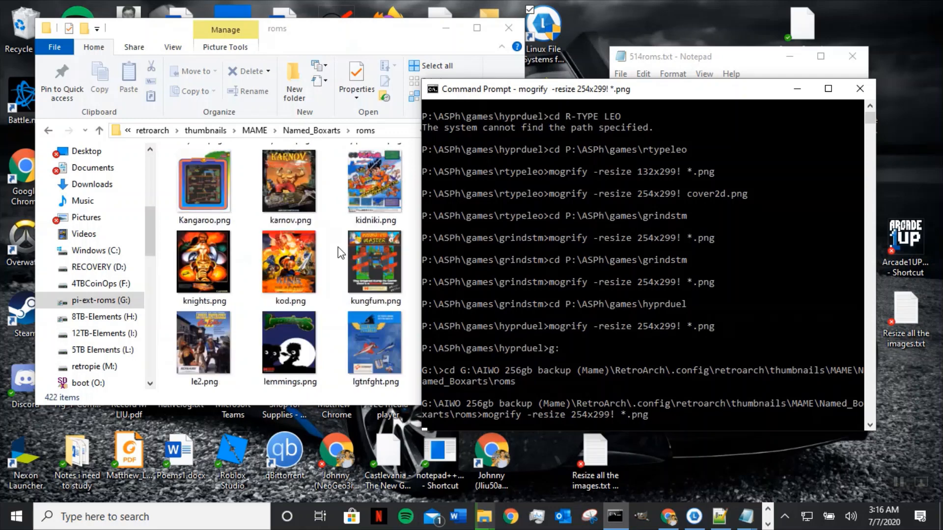
scroll(338, 247, "up", 12)
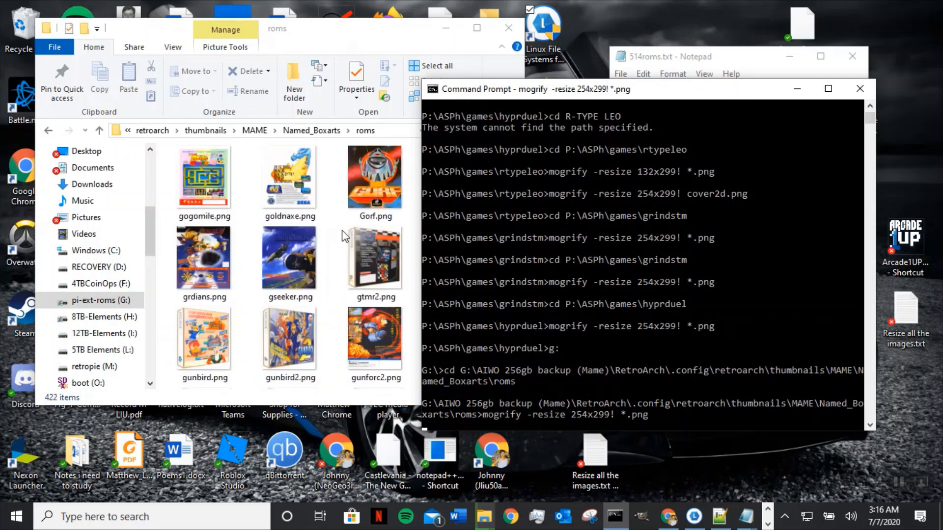
left_click(306, 198)
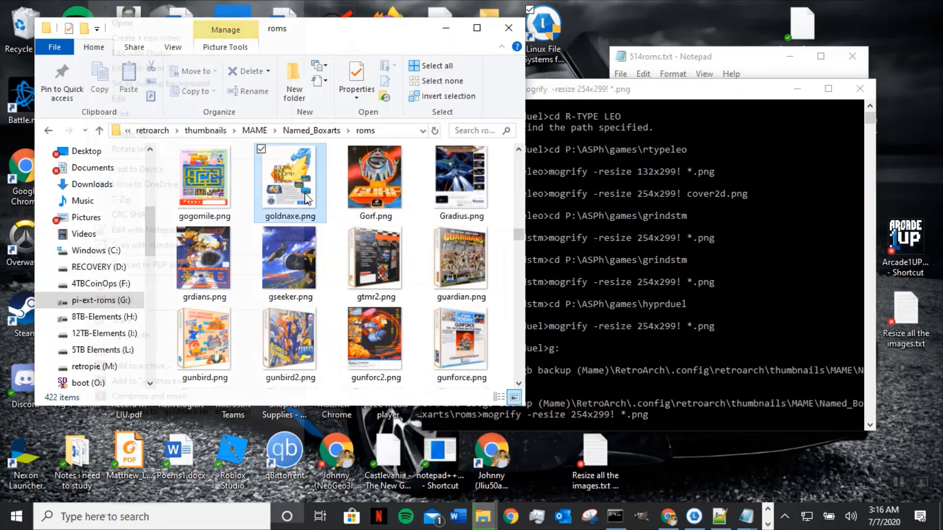
right_click(306, 199)
left_click(153, 100)
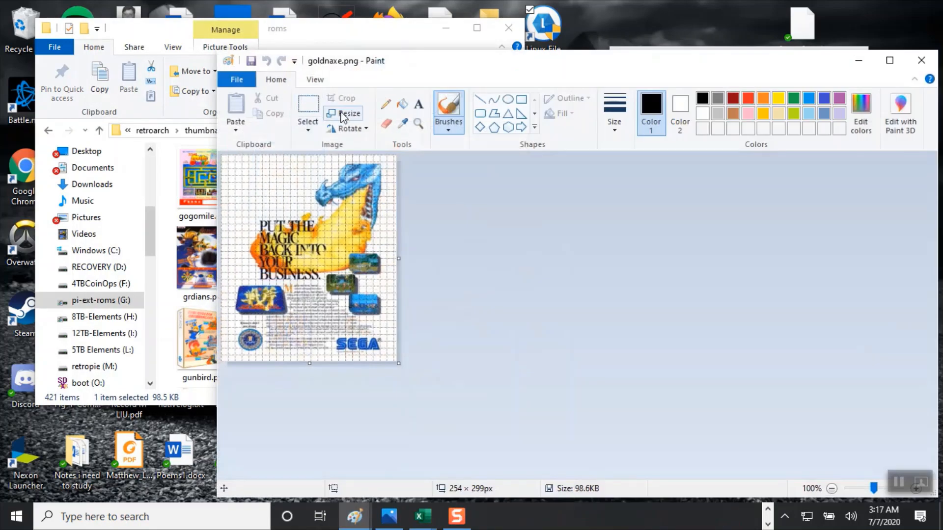
left_click(345, 114)
left_click(369, 164)
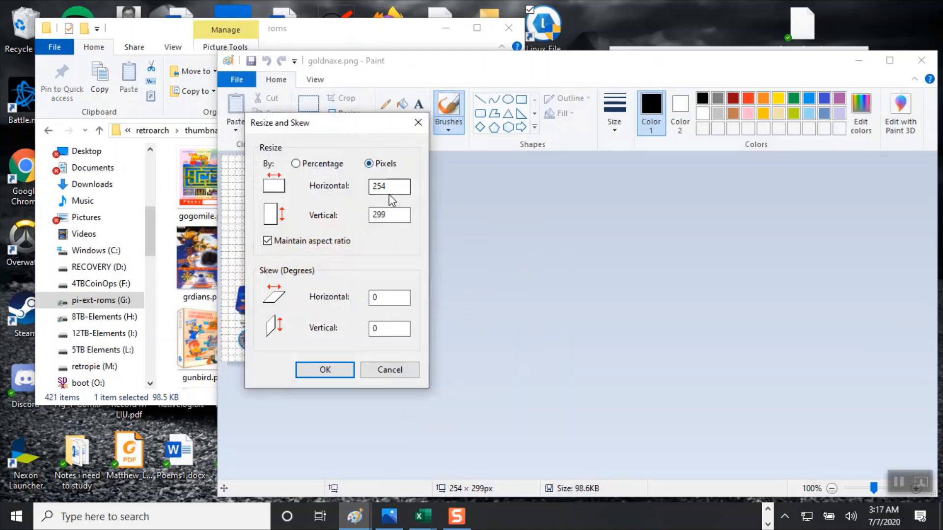
left_click(398, 187)
left_click(388, 216)
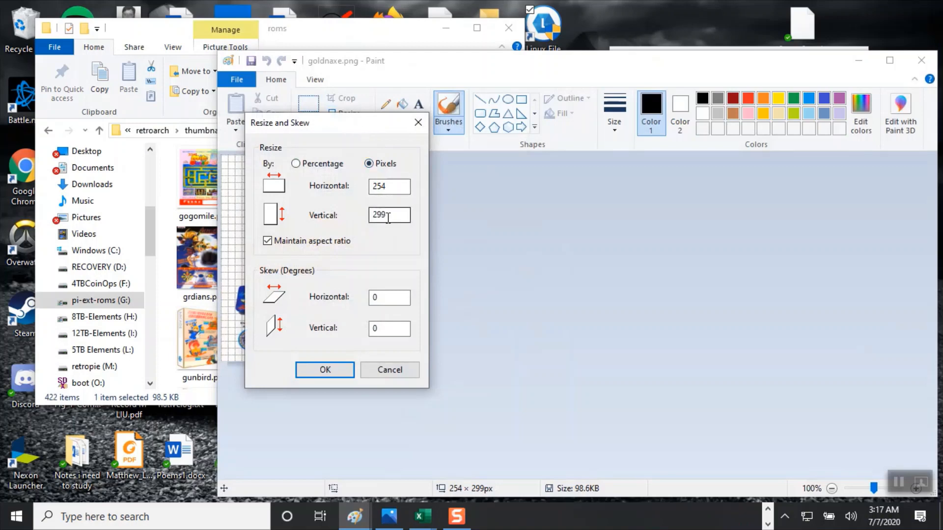
left_click(416, 124)
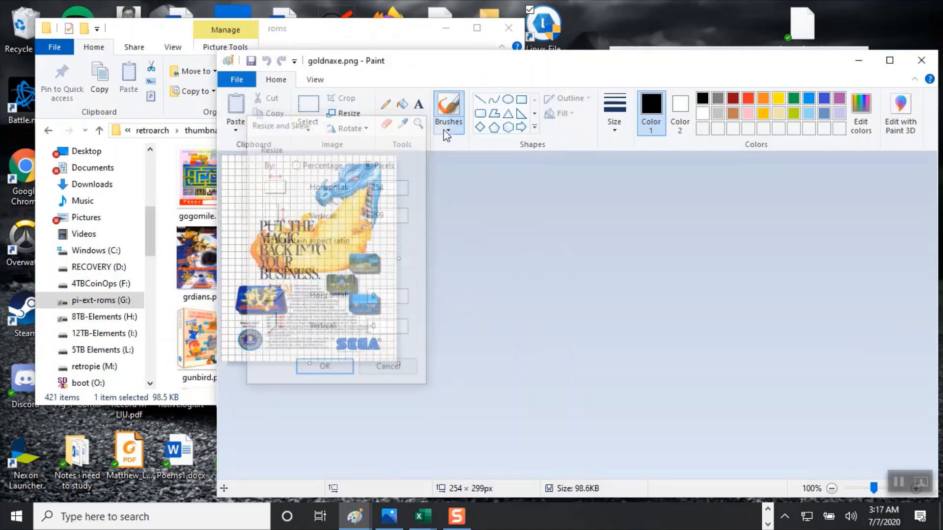
left_click(921, 60)
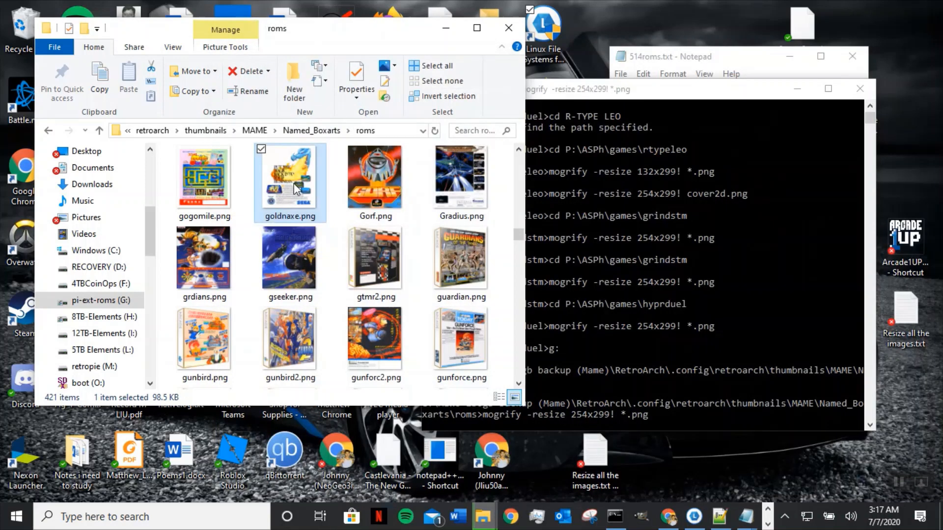
Select all 421 resized box-art PNGs in Named_Boxarts\roms and copy them.
scroll(425, 322, "down", 5)
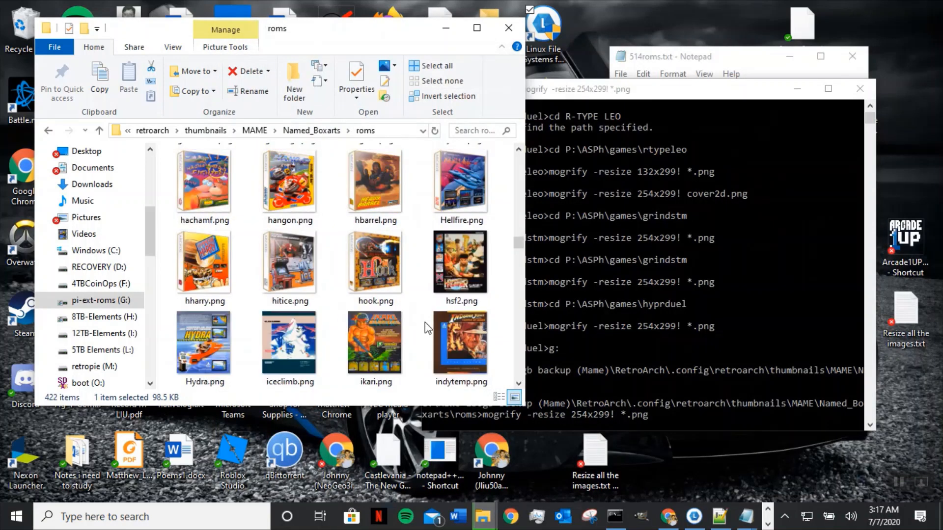
scroll(425, 322, "down", 5)
scroll(425, 322, "up", 15)
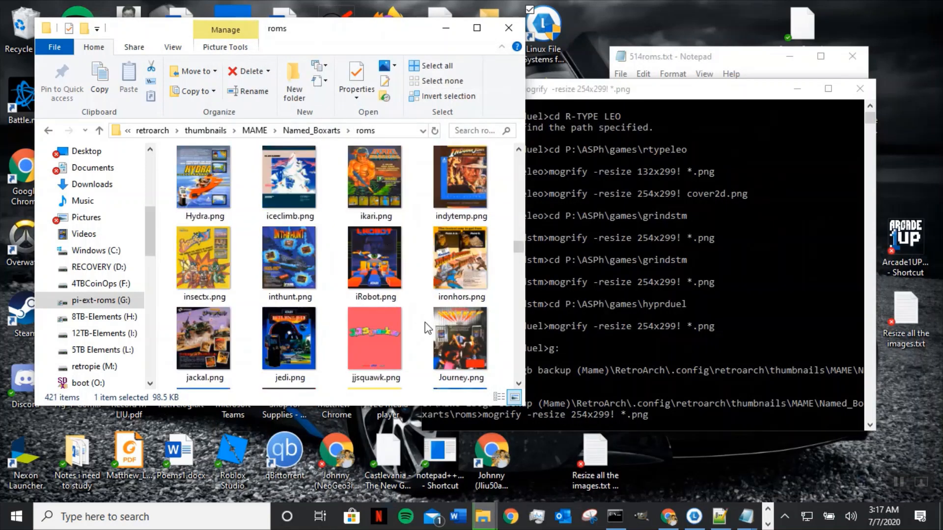
scroll(426, 322, "up", 12)
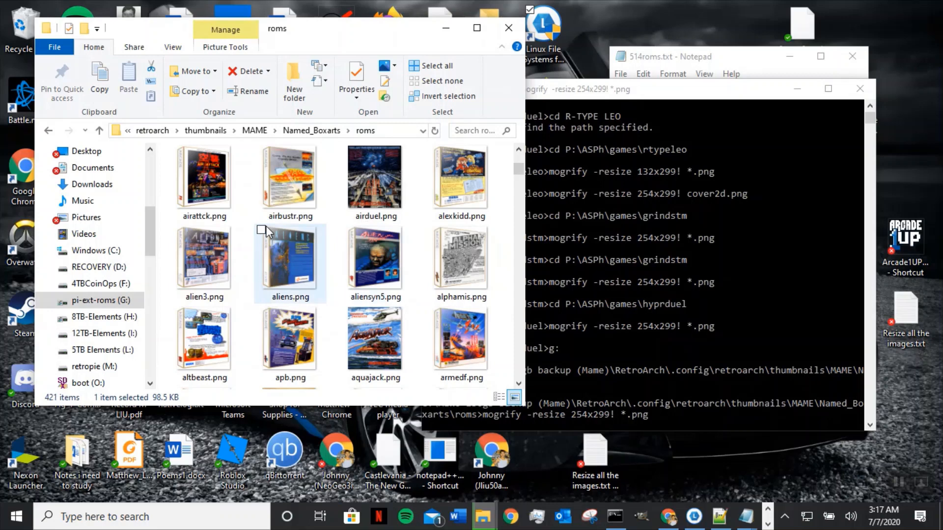
mouse_move(268, 228)
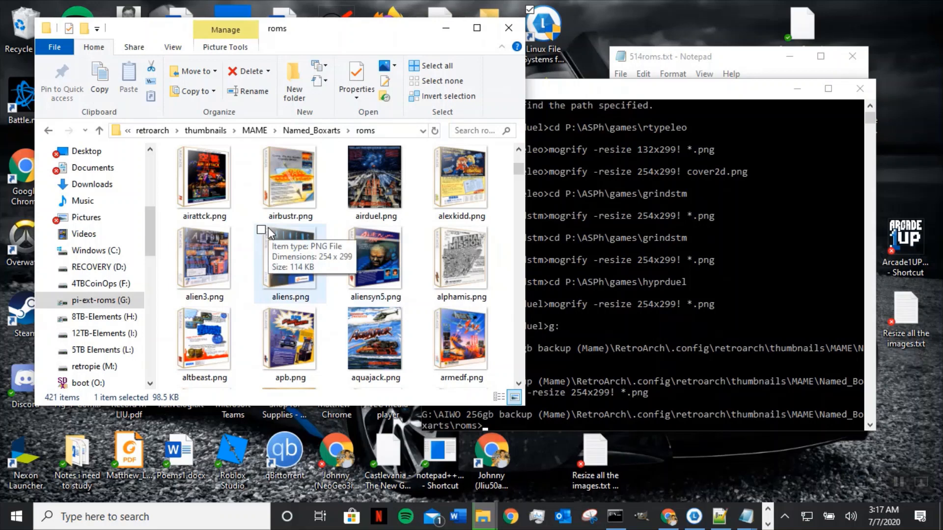
key("ctrl+a")
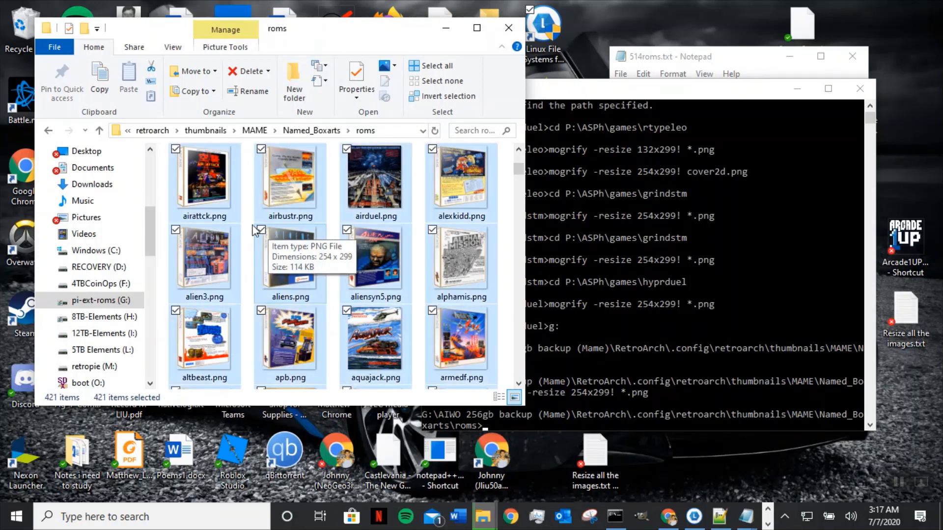
right_click(226, 203)
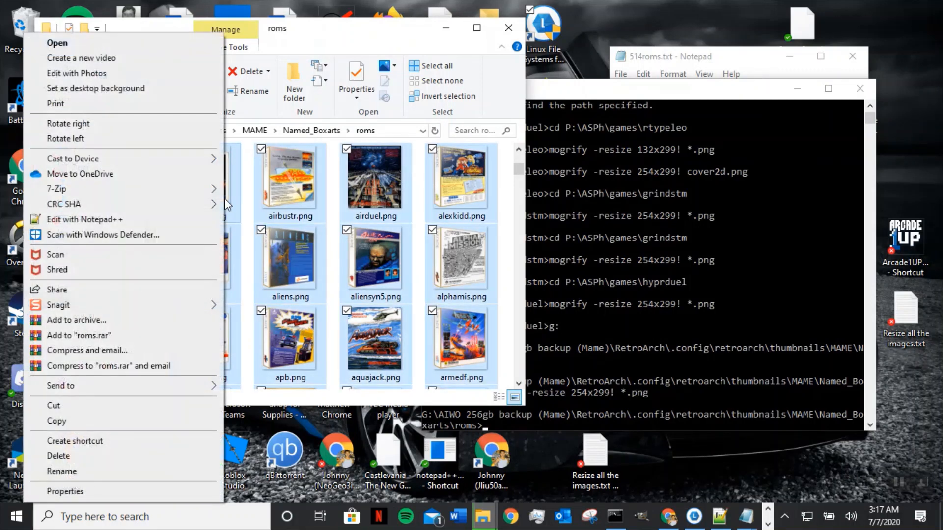
left_click(103, 421)
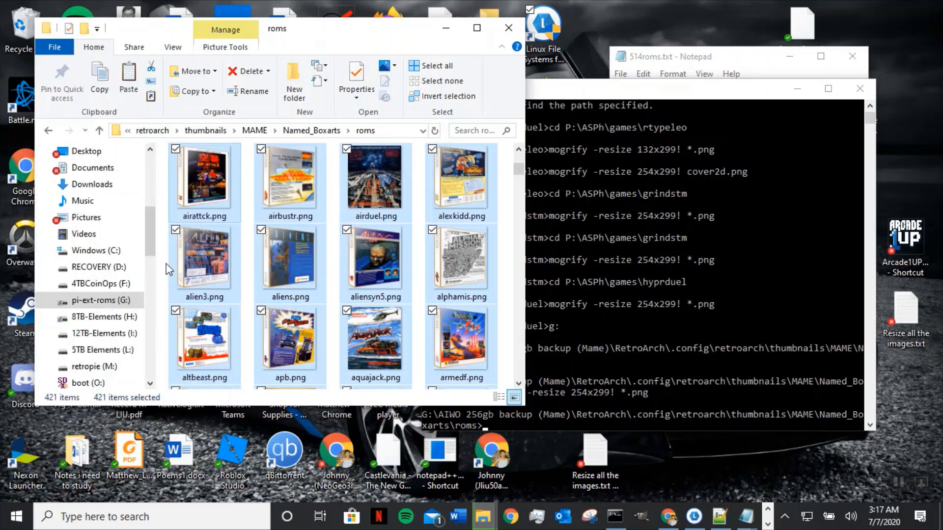
Navigate up to AIWO 256gb backup (Mame), open games\MAME, and sort by name.
left_click(98, 130)
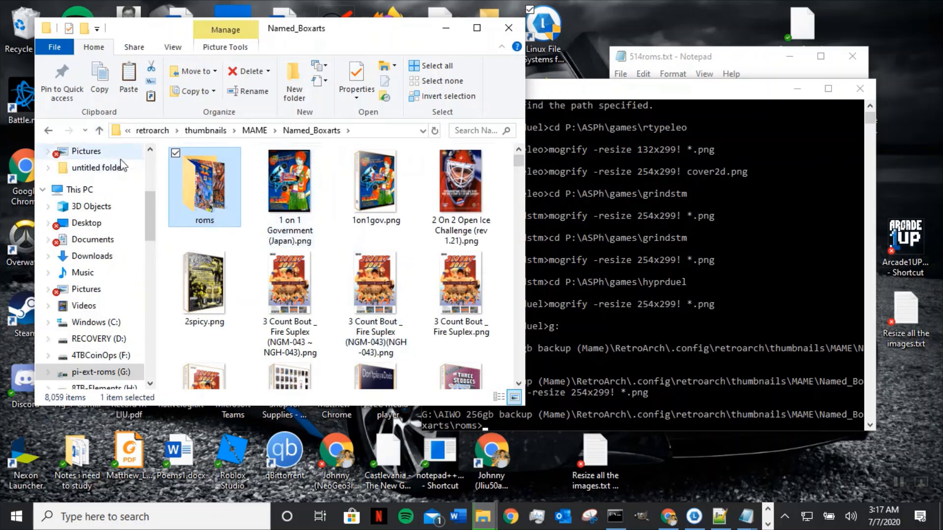
left_click(99, 131)
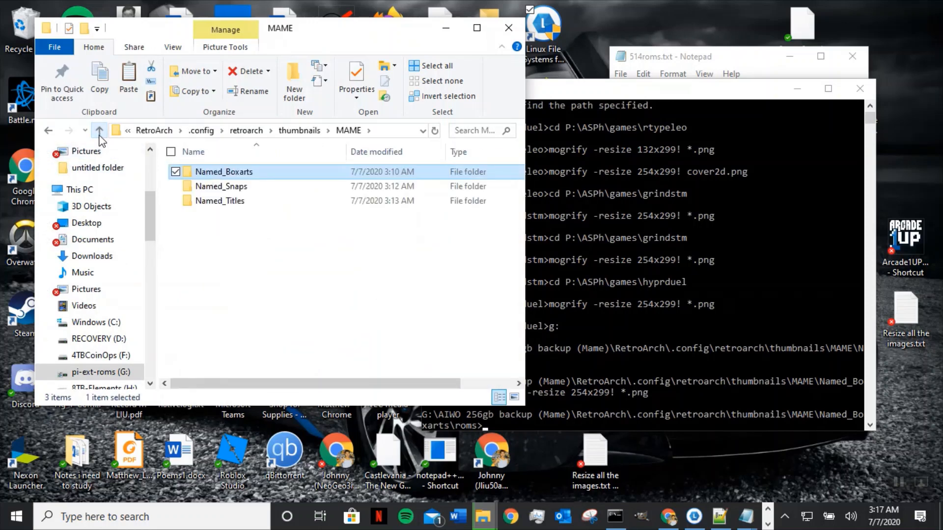
left_click(100, 132)
left_click(99, 131)
left_click(100, 131)
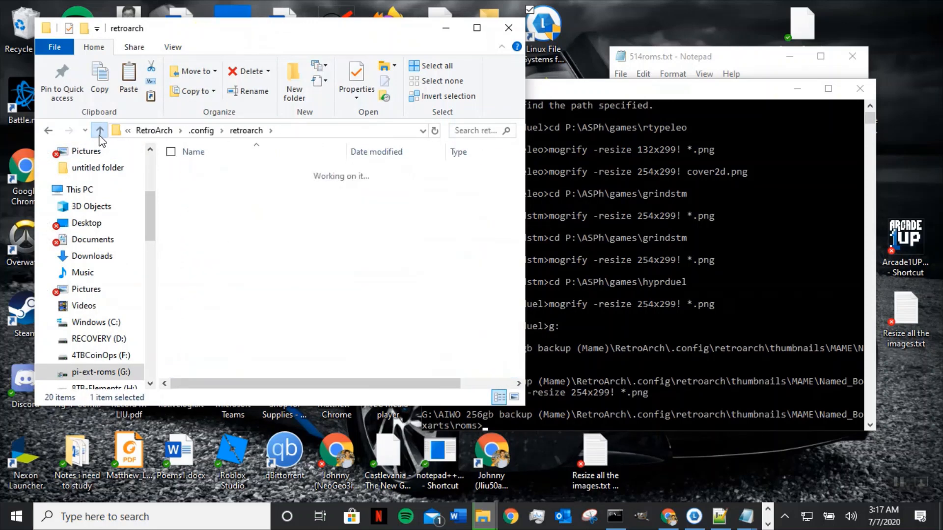
left_click(99, 131)
left_click(100, 131)
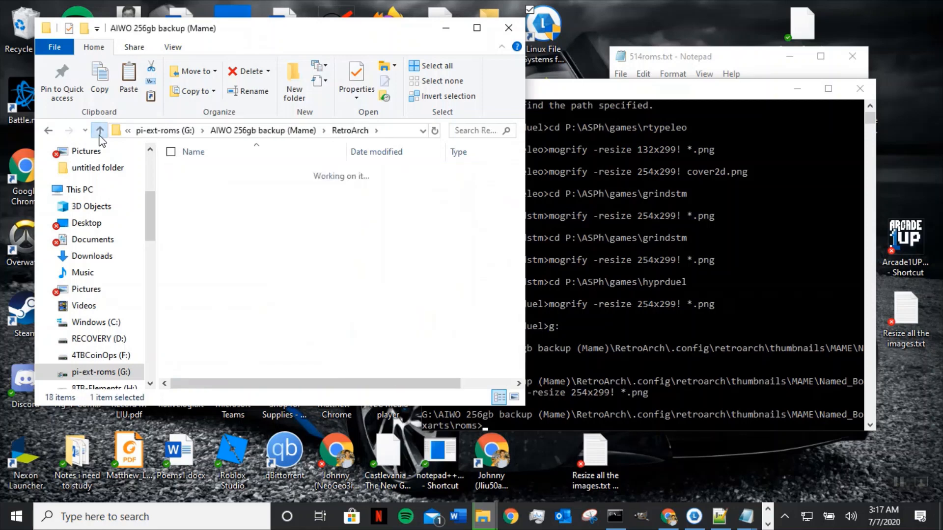
double_click(227, 170)
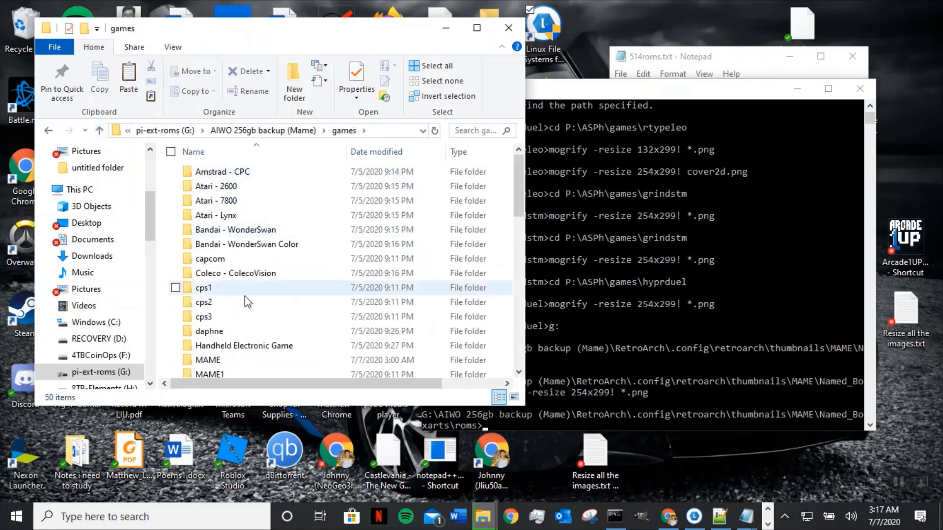
scroll(245, 296, "down", 2)
double_click(222, 283)
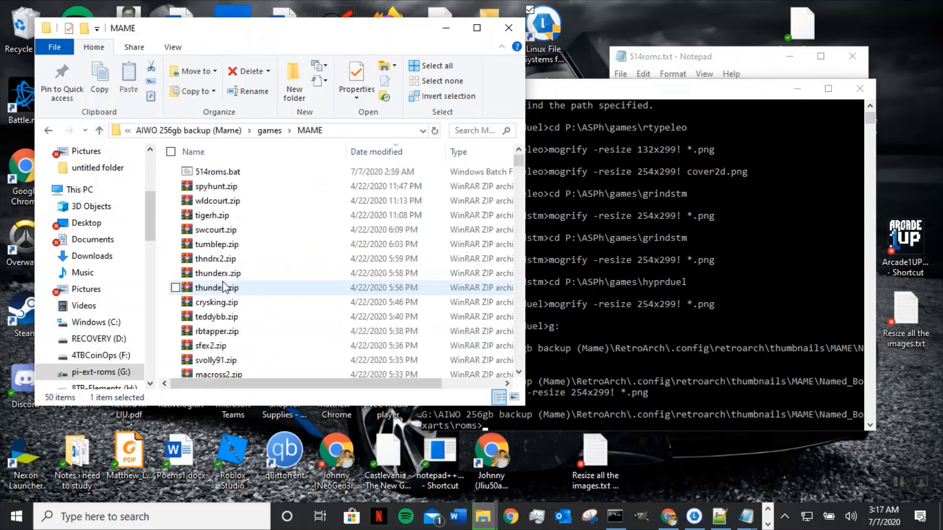
left_click(277, 152)
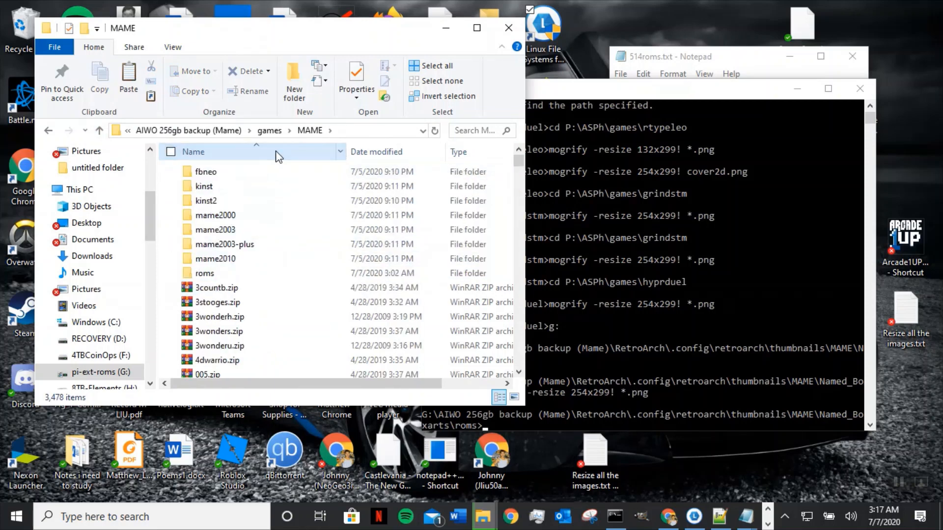
Paste the 421 box-art PNGs into games\MAME\roms, sort by name, and maximize the window.
double_click(209, 273)
right_click(305, 215)
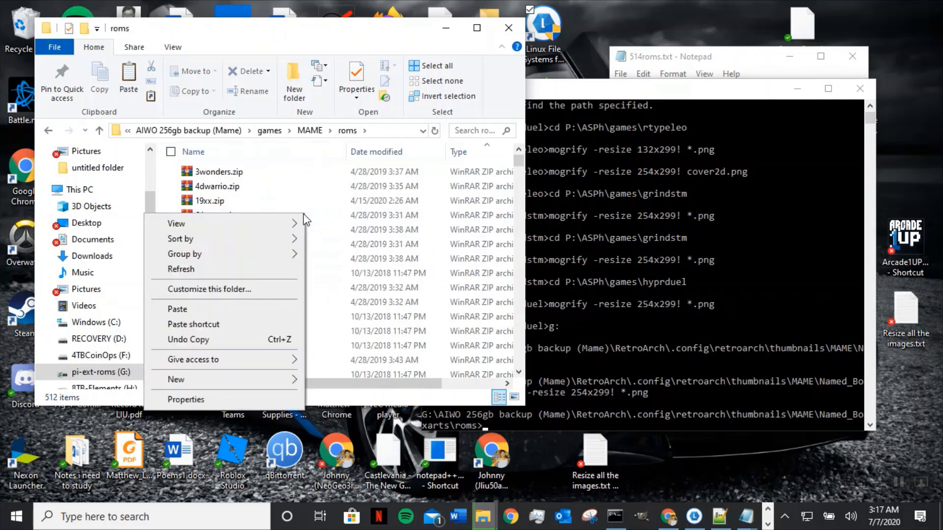
left_click(276, 310)
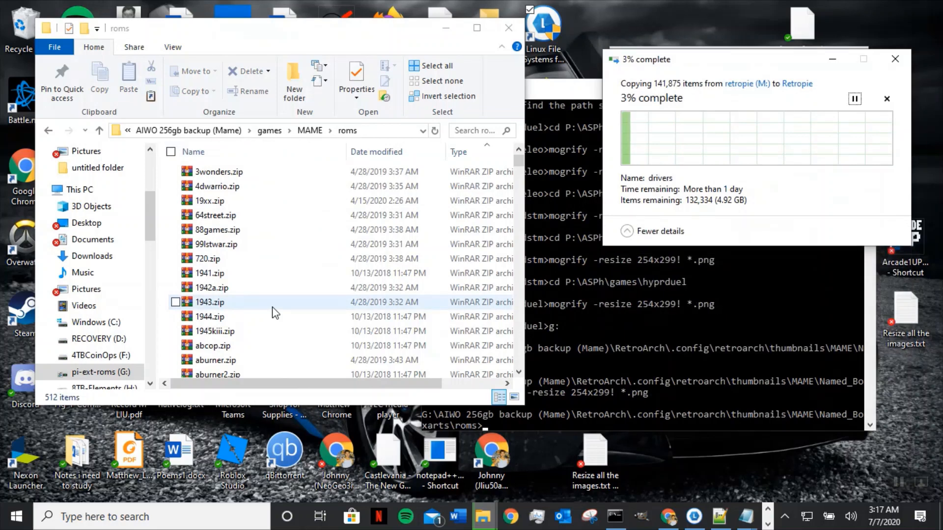
left_click(831, 61)
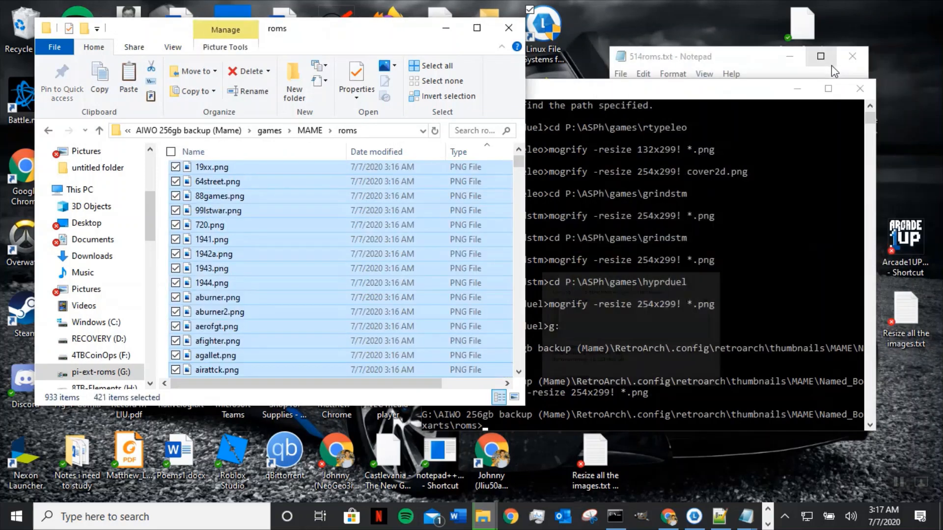
left_click(290, 150)
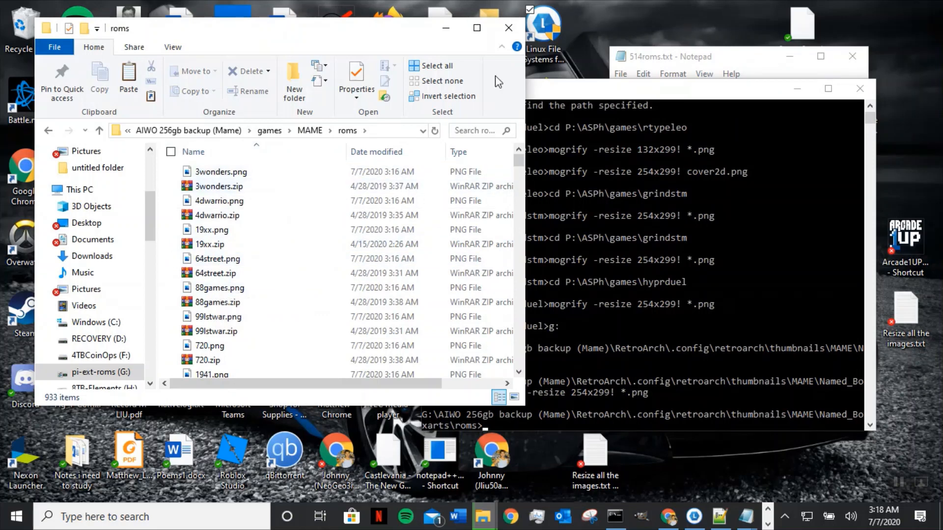
left_click(477, 28)
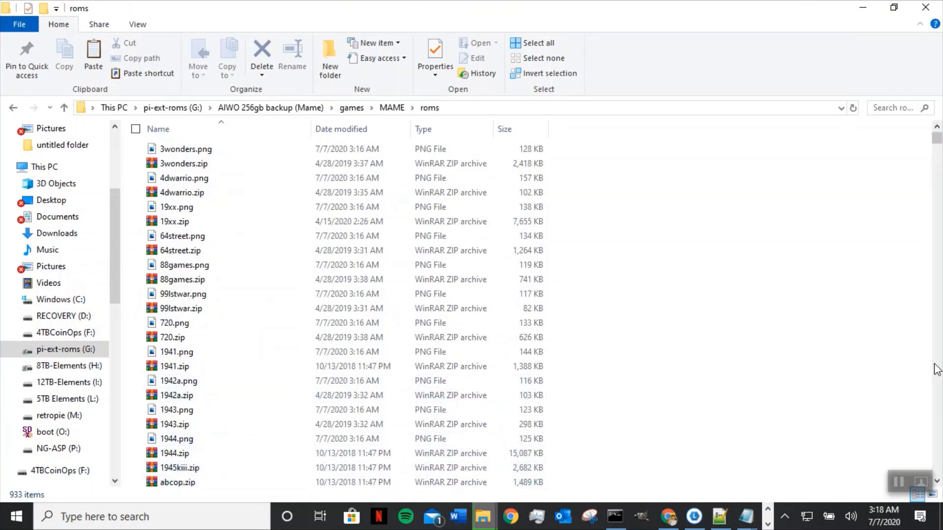
Enter rename mode on 1945kiii.zip and copy the ROM name 1945kiii.
scroll(770, 343, "down", 3)
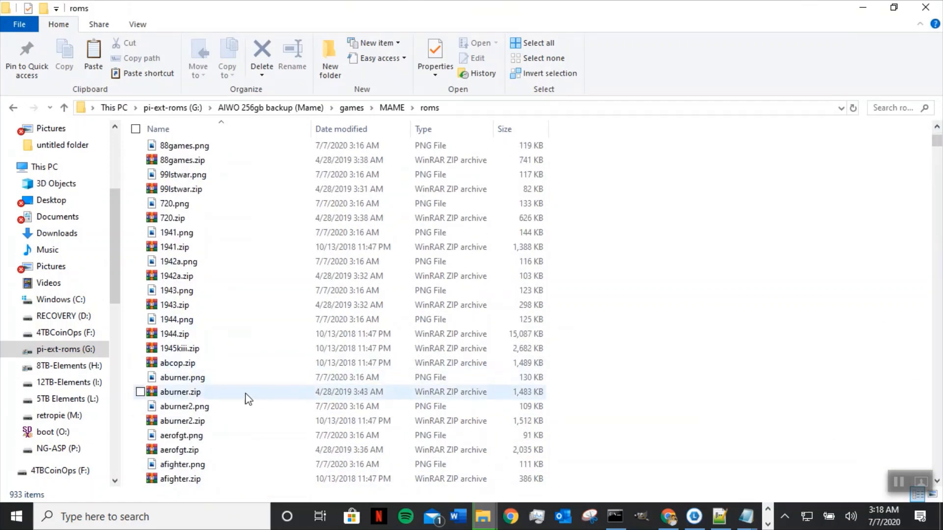
left_click(207, 319)
left_click(198, 335)
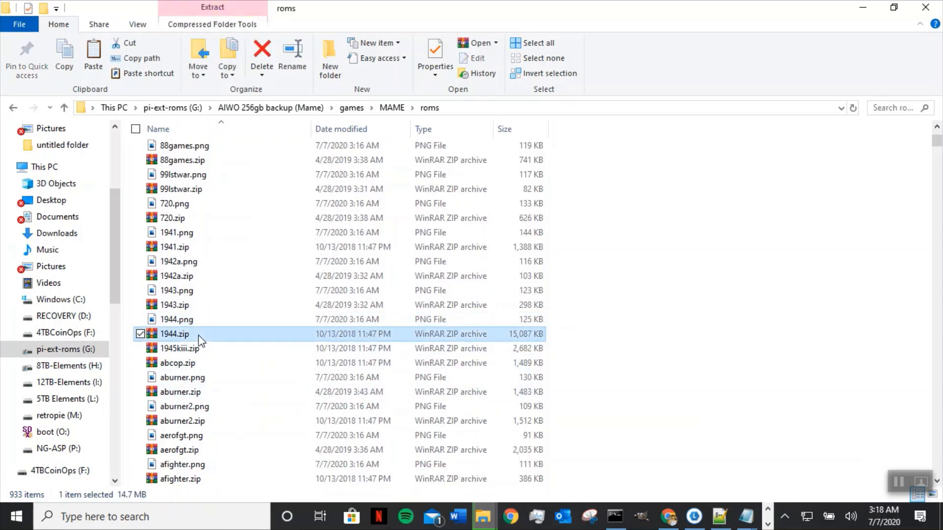
left_click(200, 348)
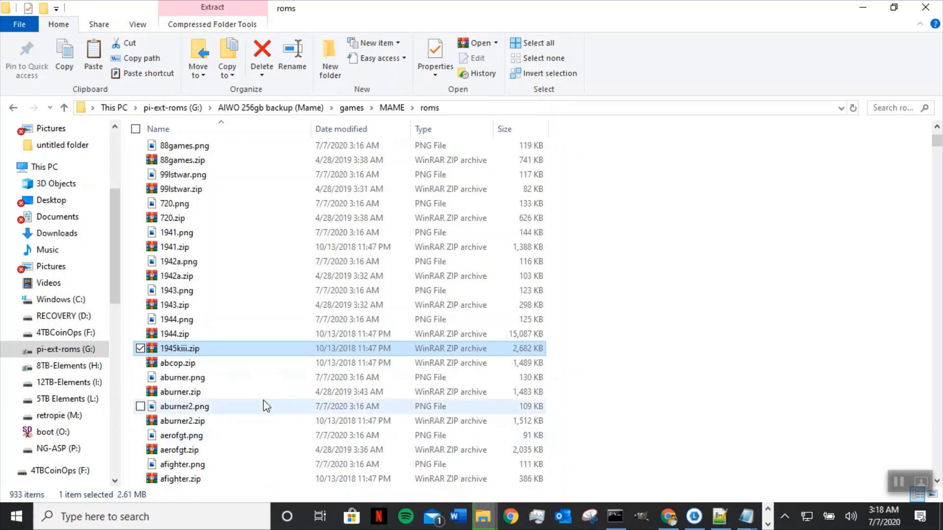
left_click(208, 367)
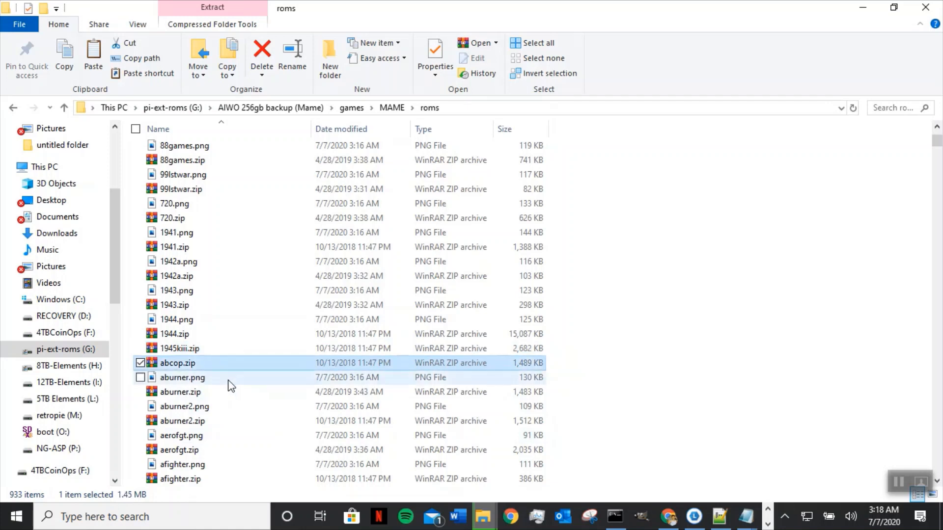
left_click(179, 352)
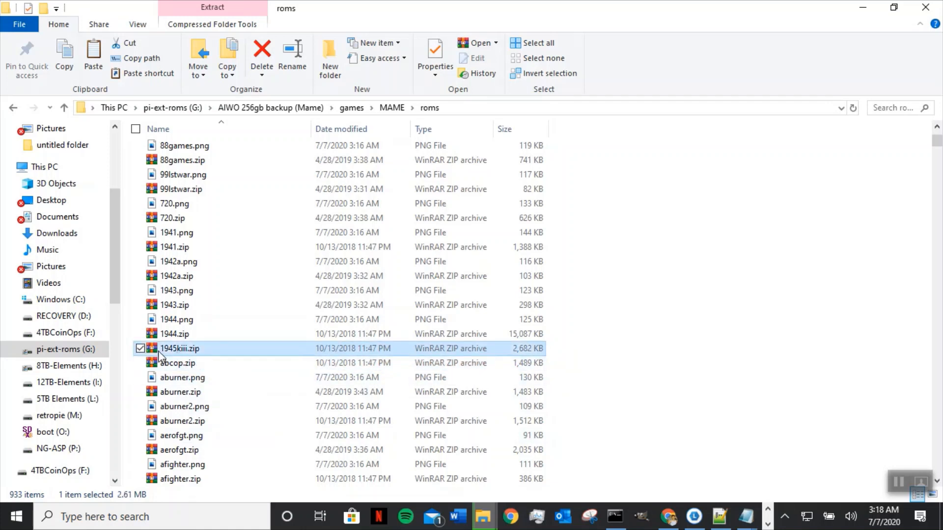
left_click(163, 349)
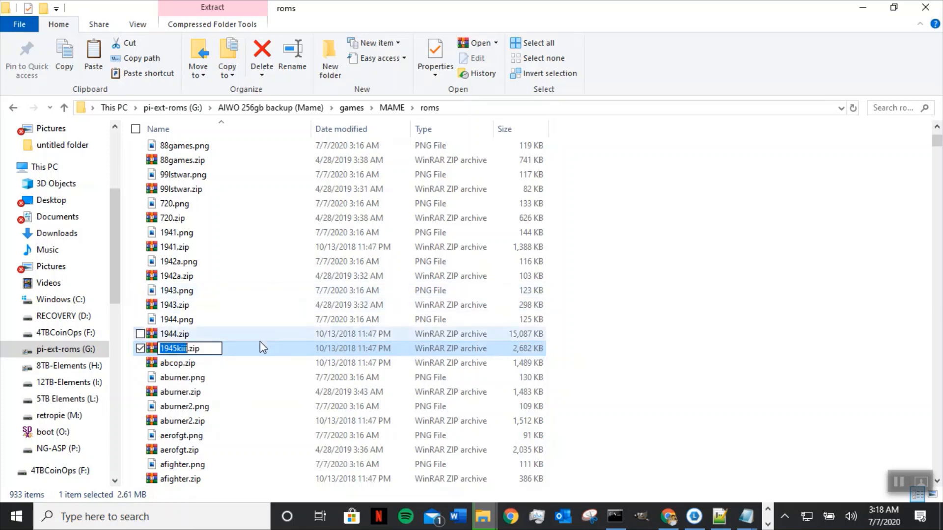
right_click(179, 350)
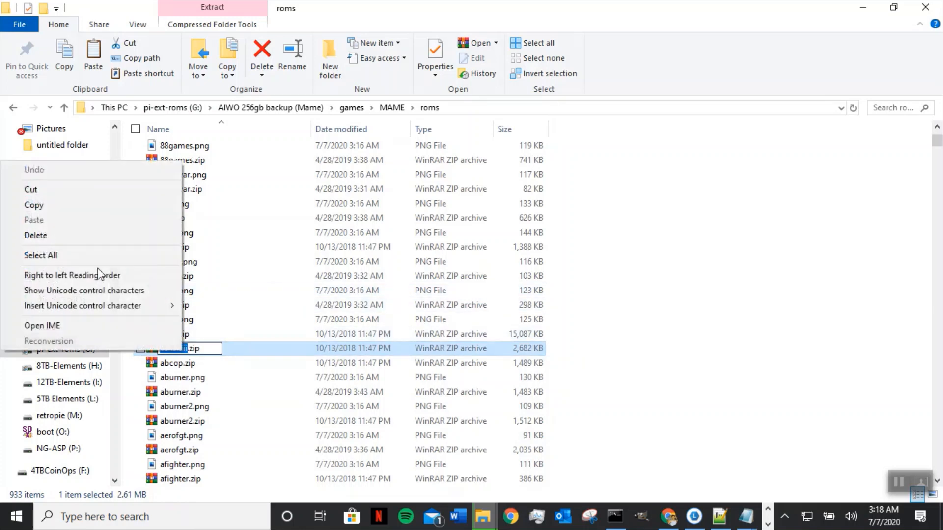
left_click(31, 206)
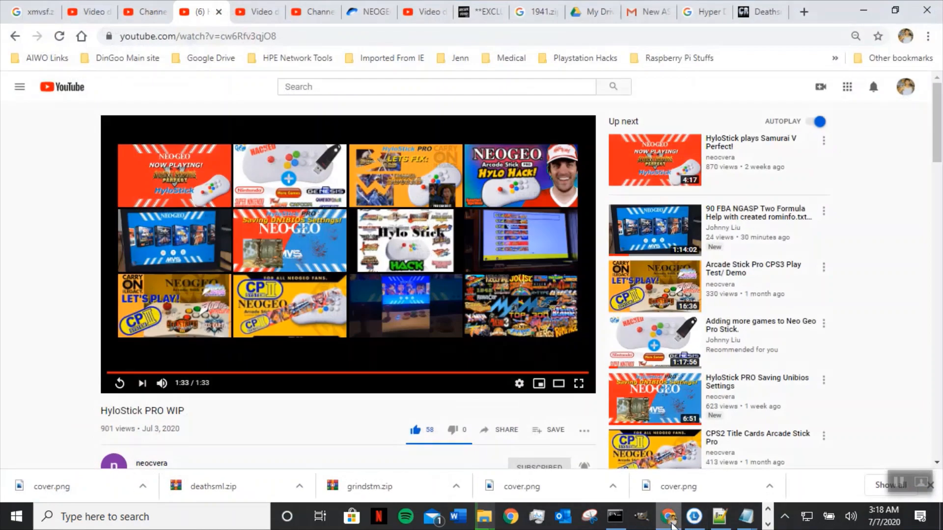
In Chrome's image search, replace Hyper Duel (Japan) with 1945kiii and open the first 1945k III box-art result.
left_click(667, 516)
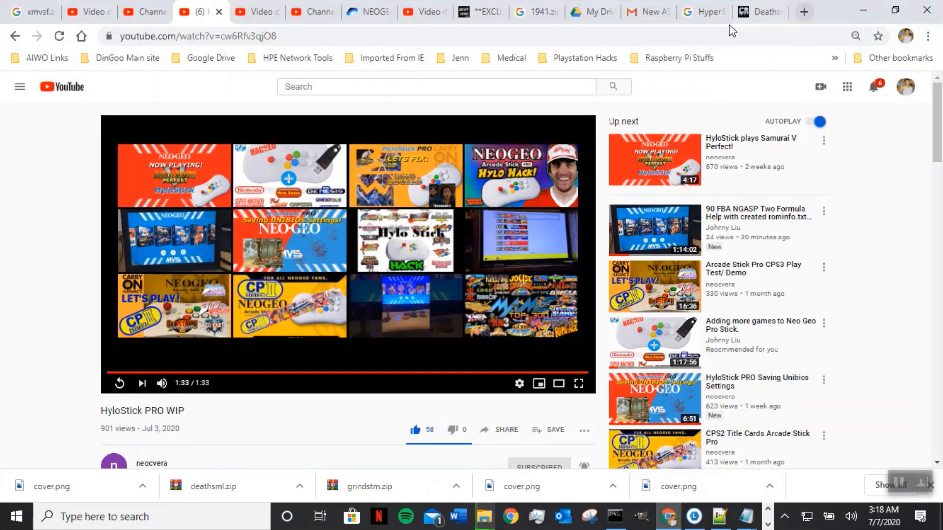
left_click(705, 12)
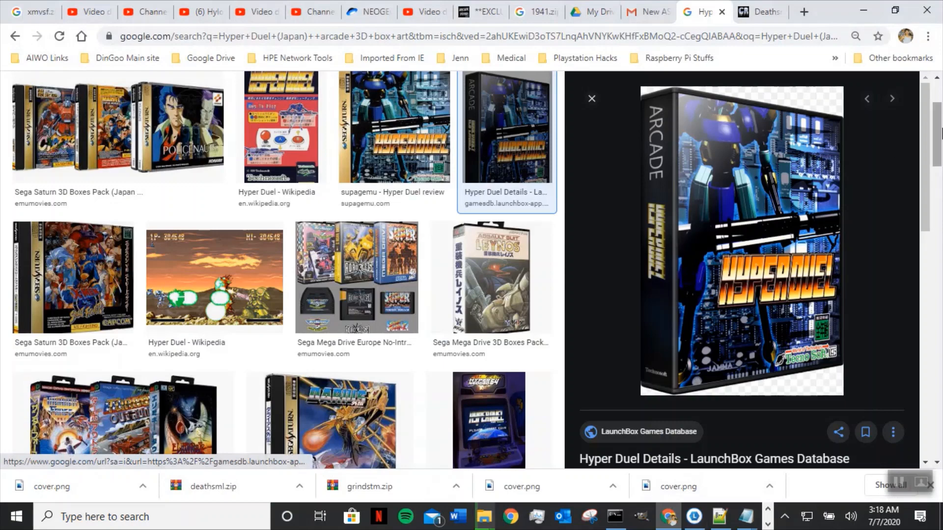
scroll(638, 137, "up", 3)
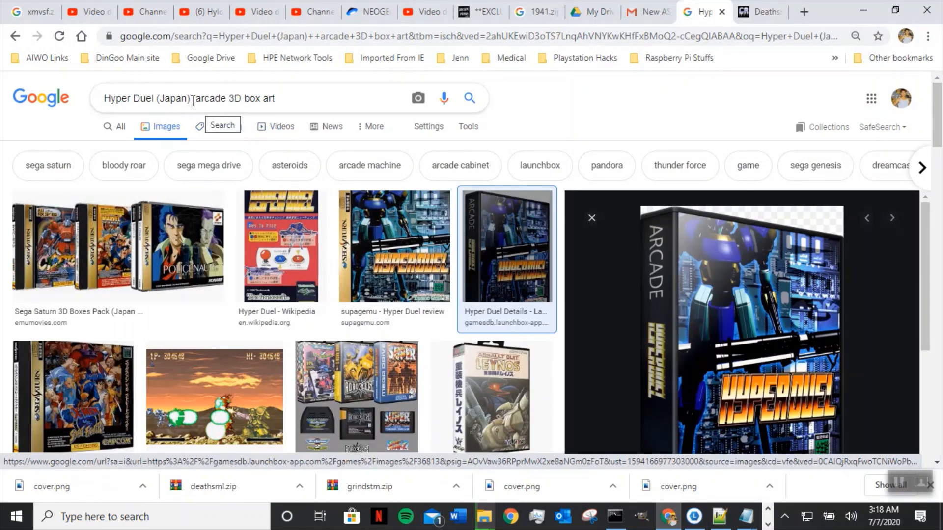
left_click_drag(191, 99, 93, 101)
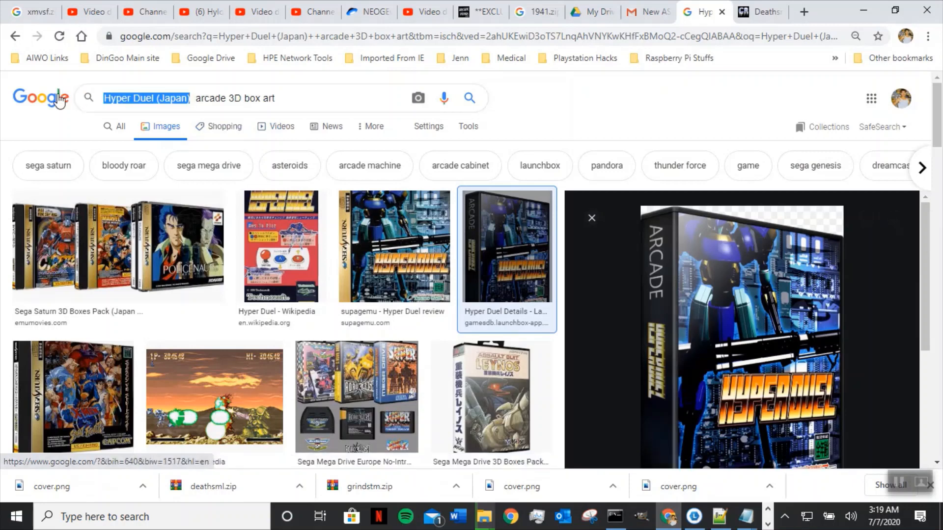
key("ctrl+v")
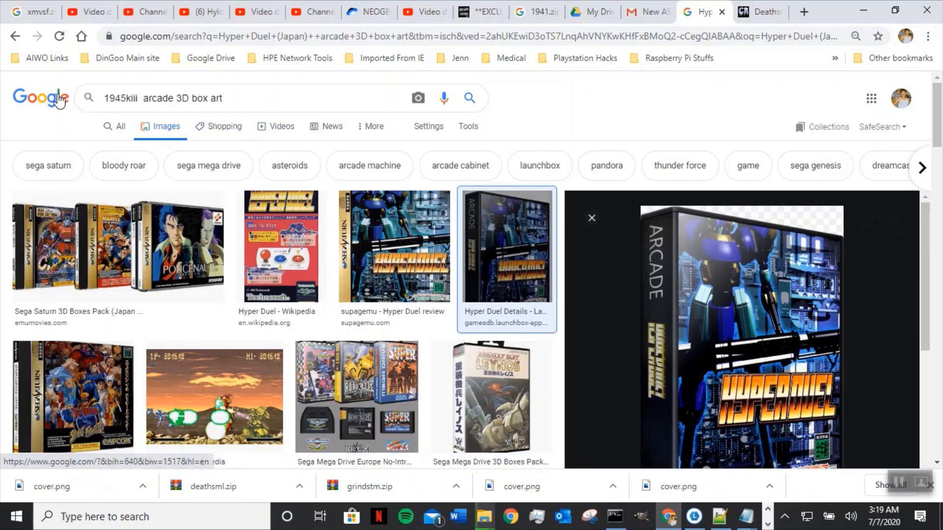
key("Return")
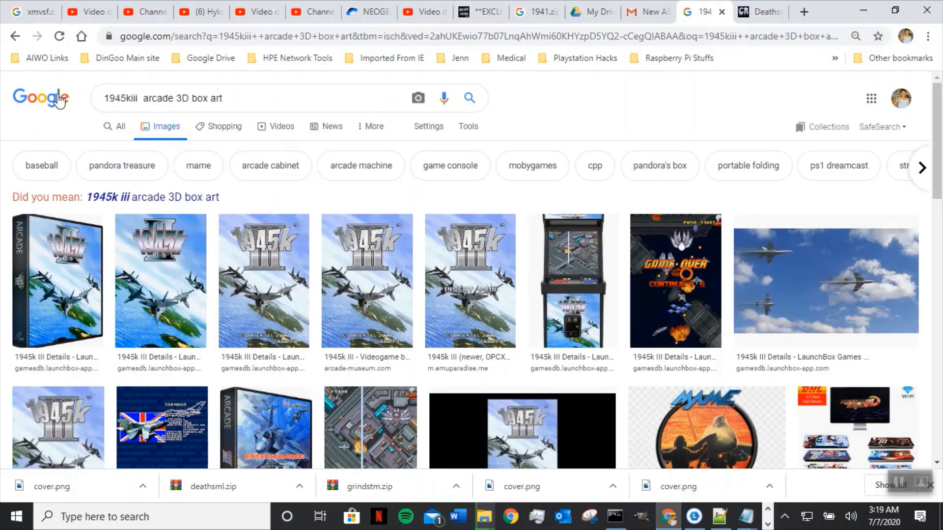
left_click(51, 291)
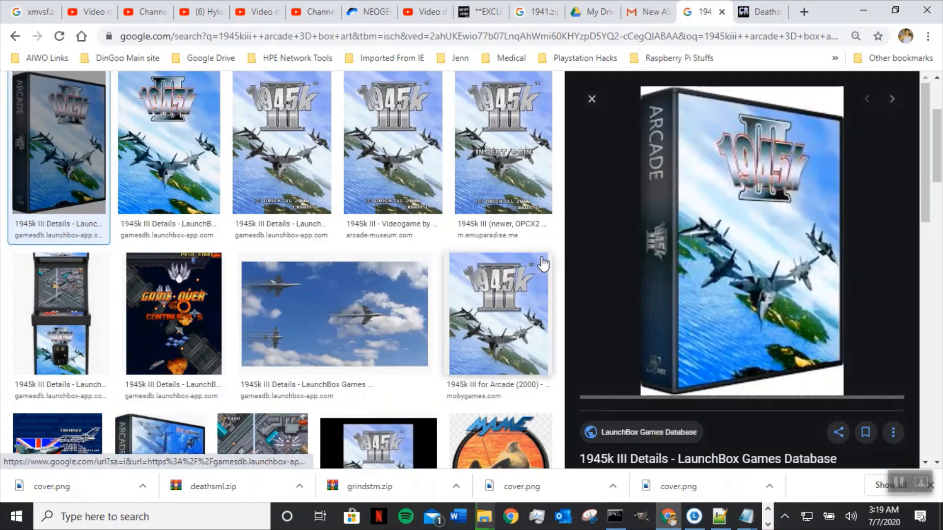
right_click(737, 202)
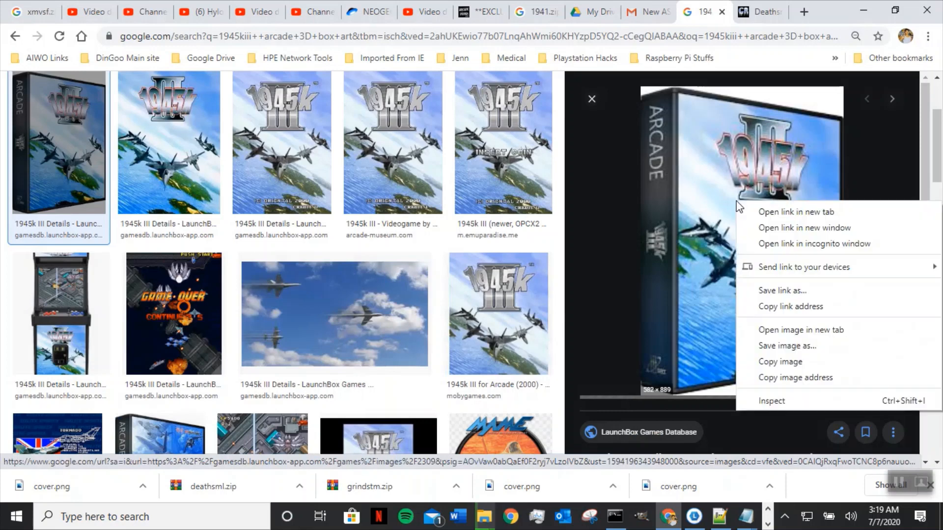
Cancel the Save link dialog and choose Save image as for the previewed box art.
left_click(824, 298)
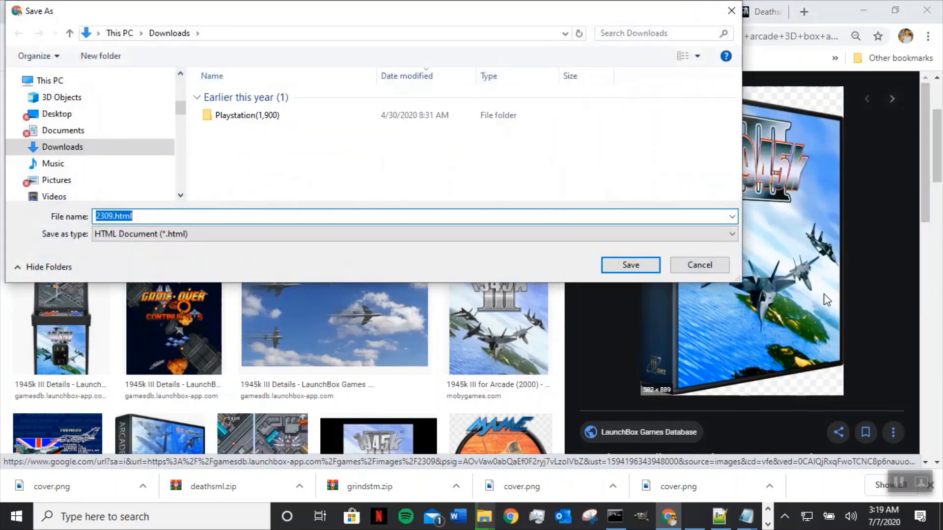
left_click(717, 270)
right_click(729, 238)
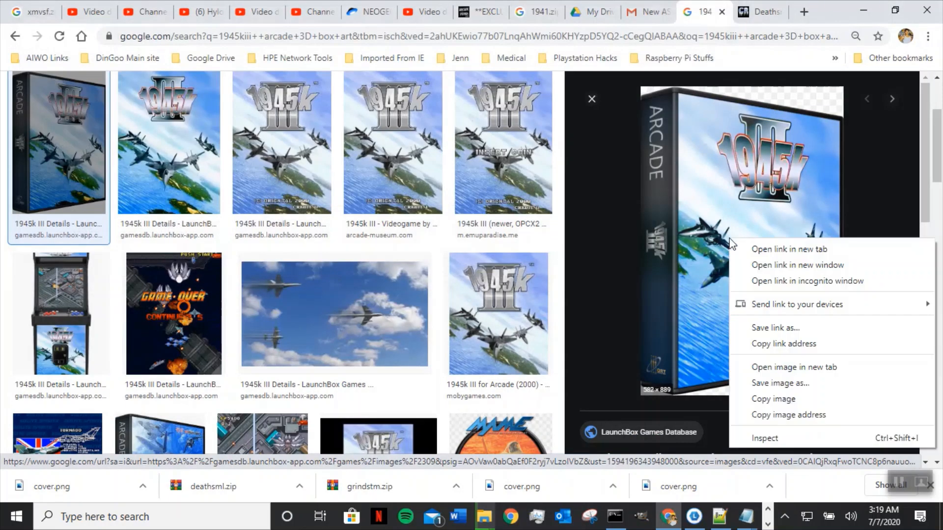
left_click(806, 383)
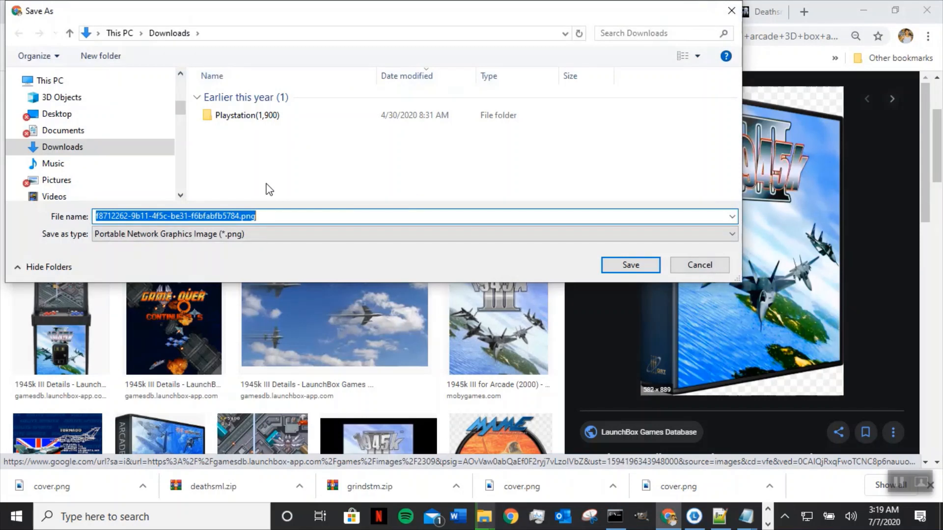
In the Save As folder tree, collapse the NG-ASP drive and sort the G: drive newest modified first.
scroll(175, 178, "down", 5)
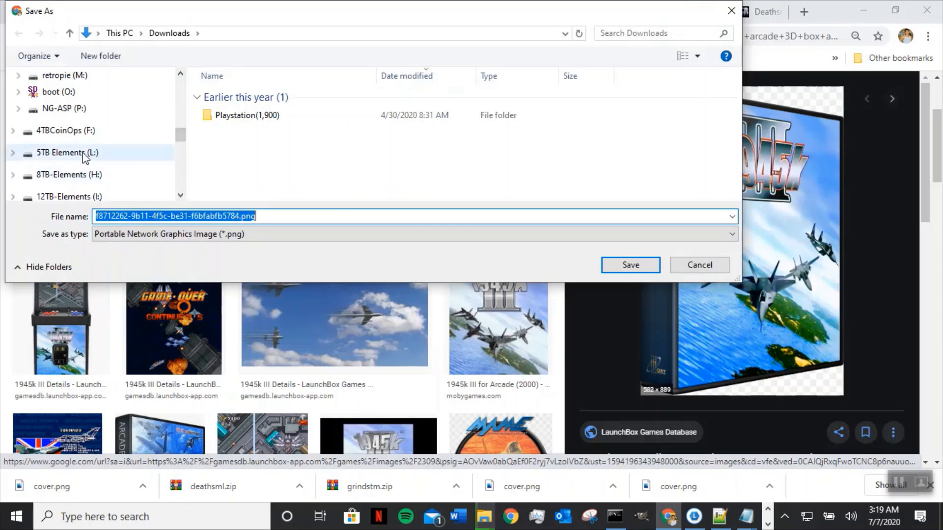
scroll(89, 157, "down", 1)
scroll(95, 158, "down", 1)
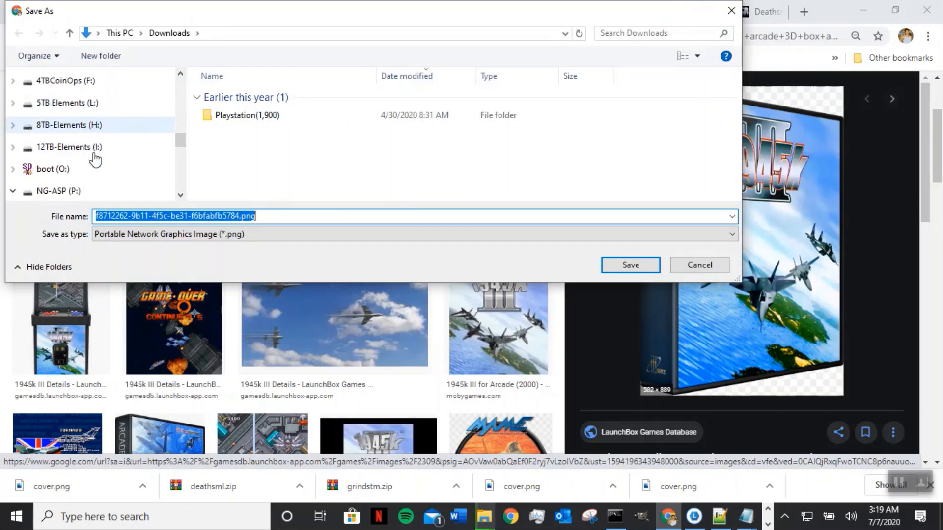
scroll(137, 185, "down", 1)
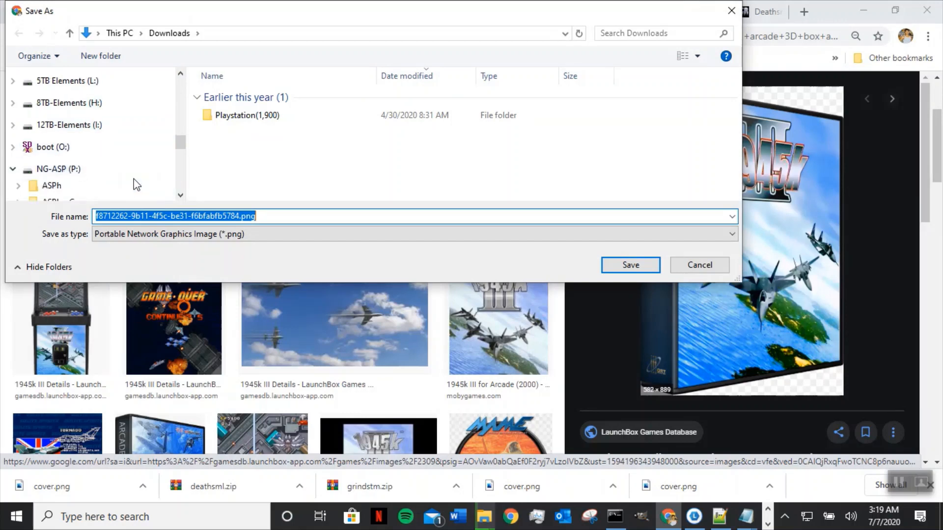
left_click(13, 169)
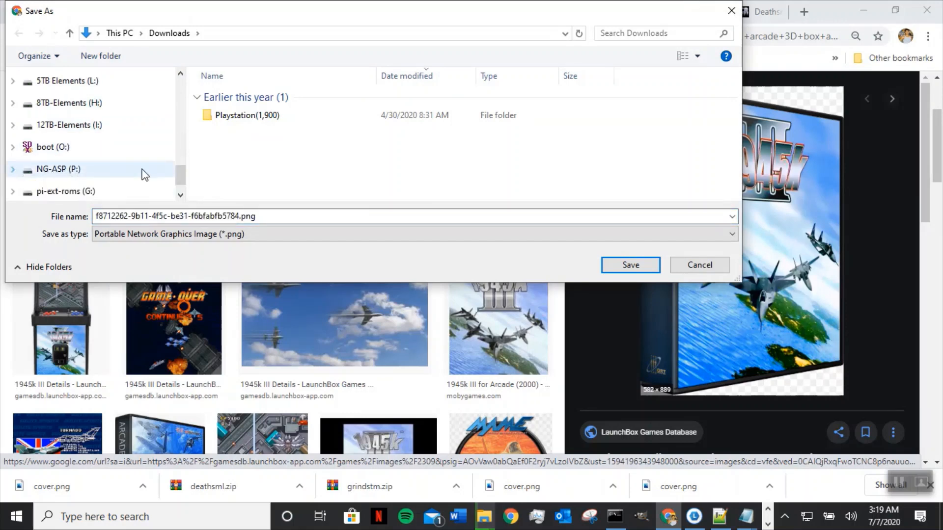
scroll(68, 196, "down", 1)
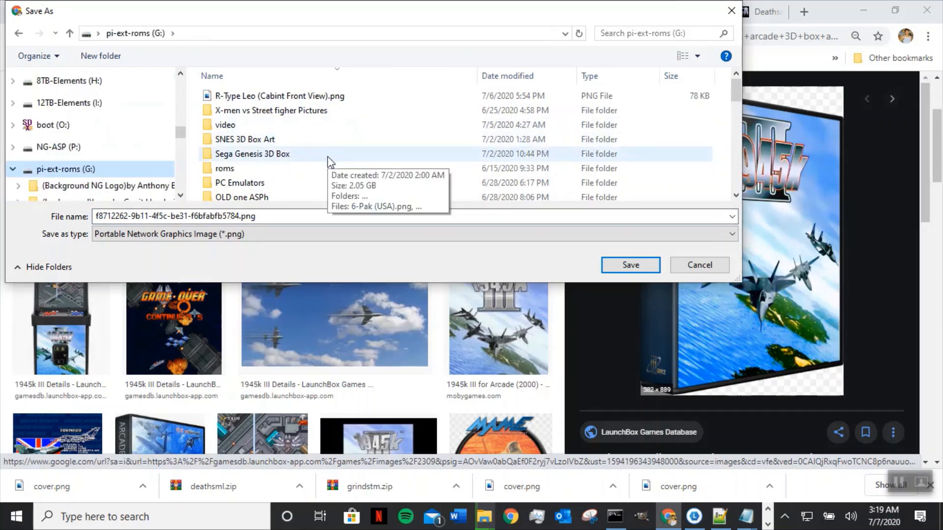
left_click(511, 78)
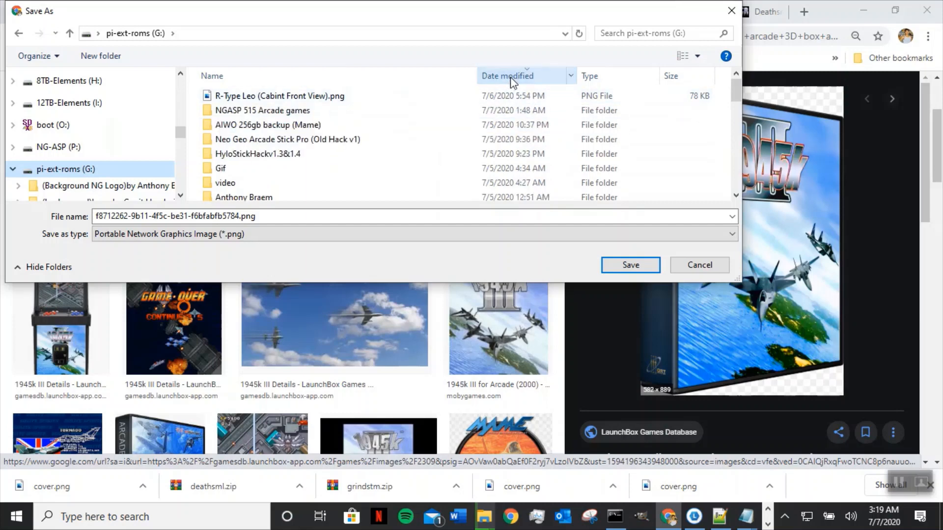
Browse to AIWO 256gb backup (Mame)\games\MAME\roms and rename the file to 1945kiii.png.
double_click(270, 128)
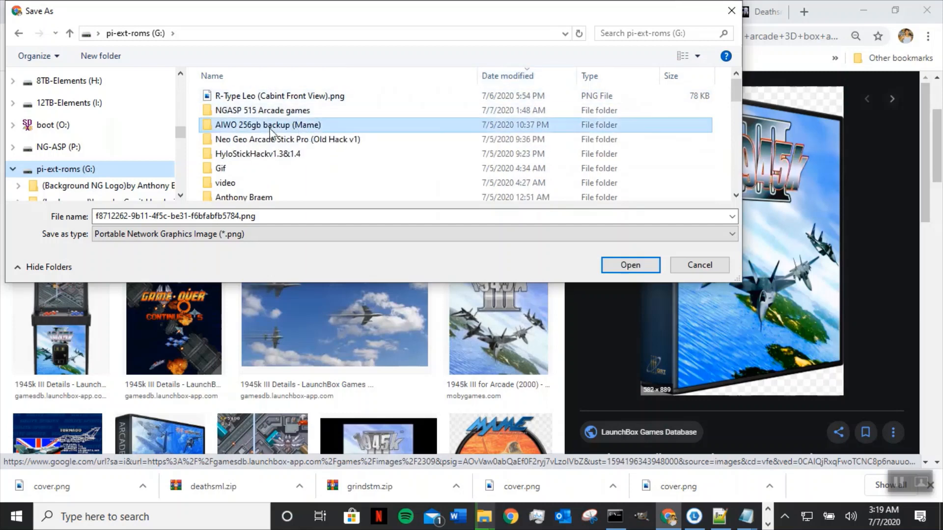
double_click(241, 100)
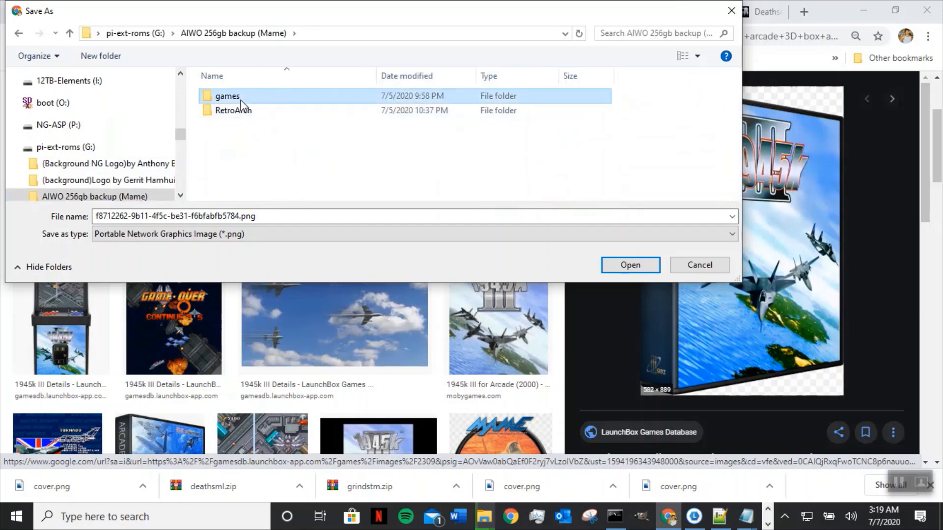
scroll(266, 158, "down", 1)
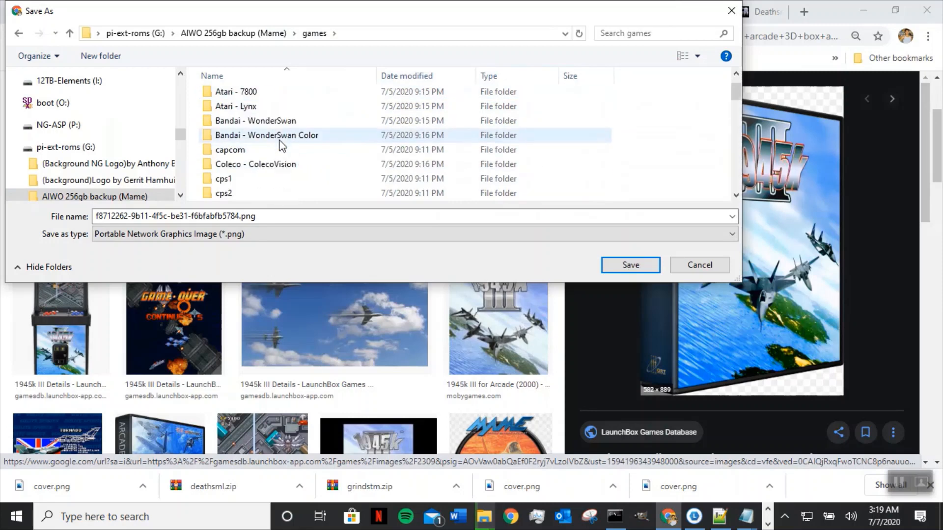
scroll(267, 159, "down", 2)
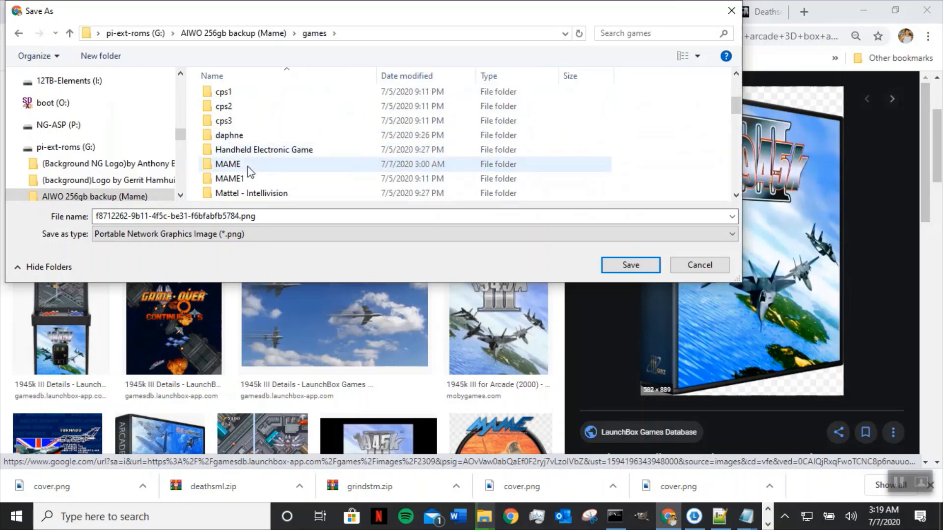
double_click(247, 166)
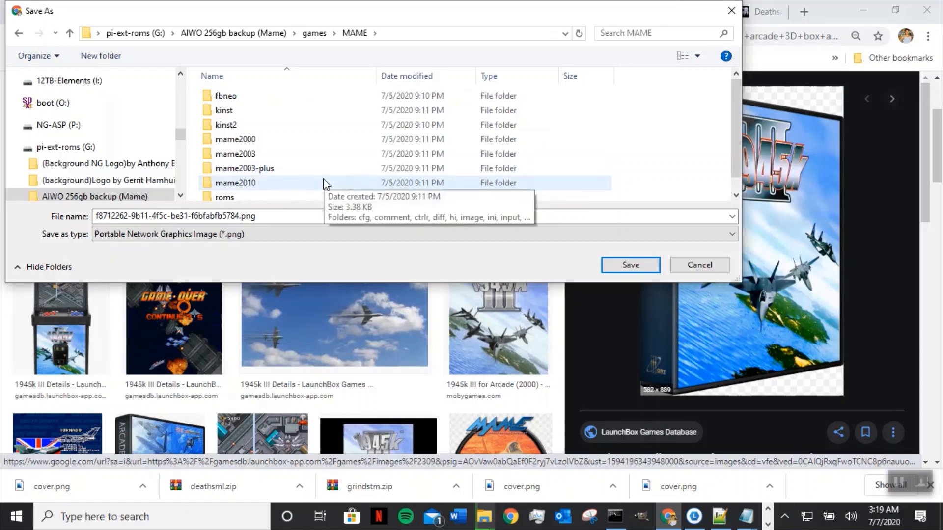
double_click(238, 198)
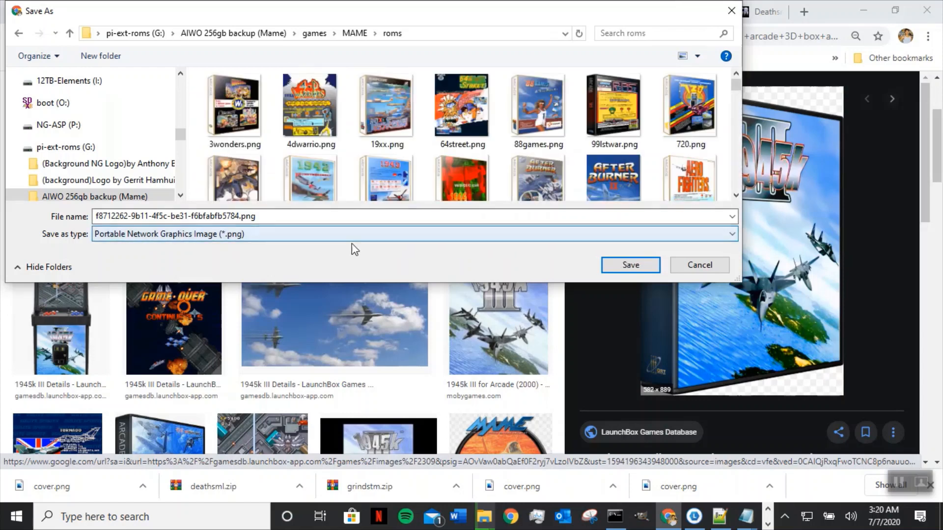
left_click(301, 216)
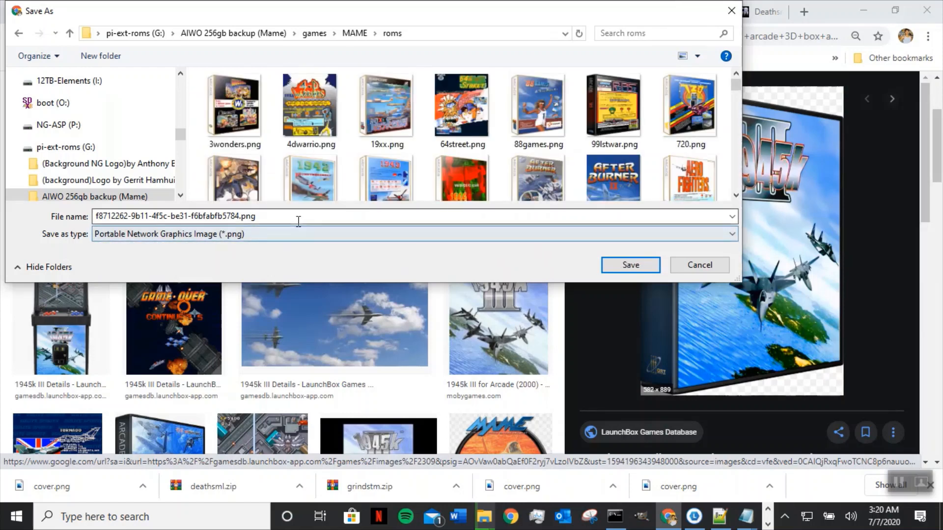
type("1945kiii")
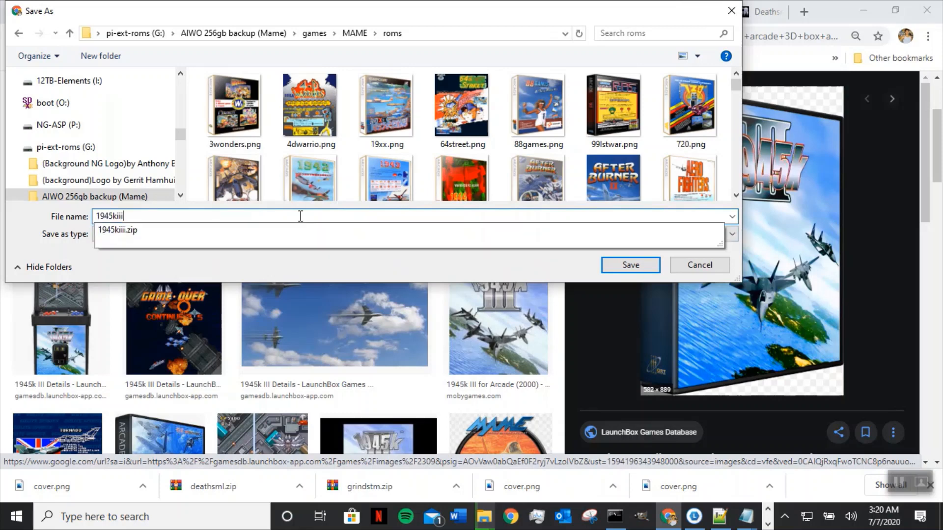
type(".png")
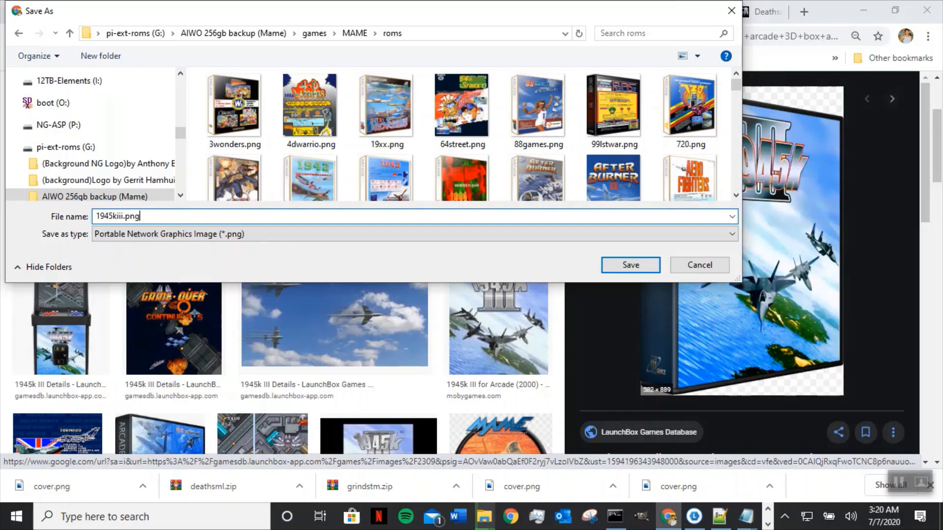
Save the box art as 1945kiii.png and bring the roms folder in File Explorer forward.
key("Return")
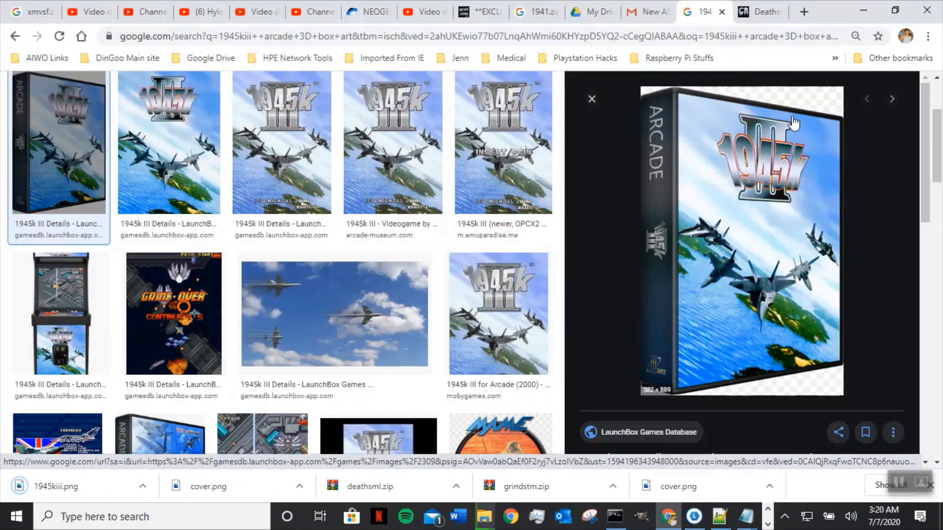
left_click(894, 14)
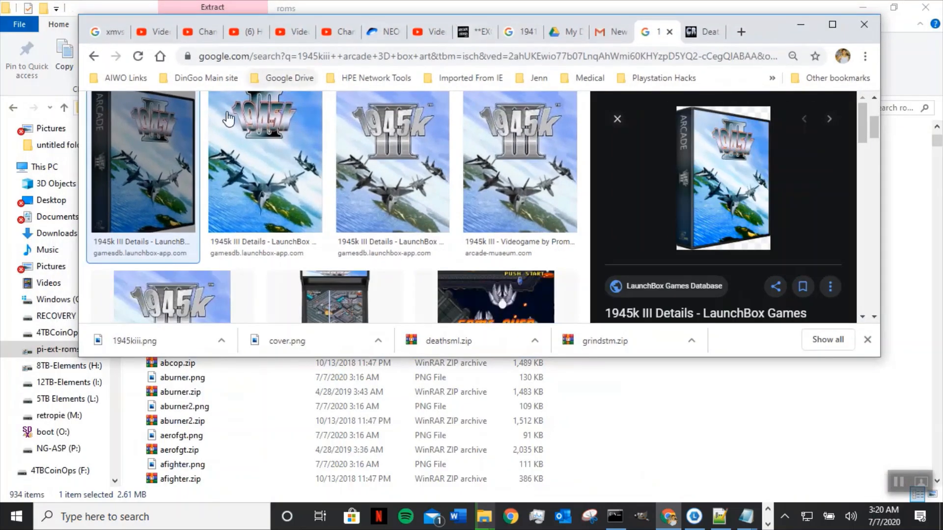
left_click(680, 427)
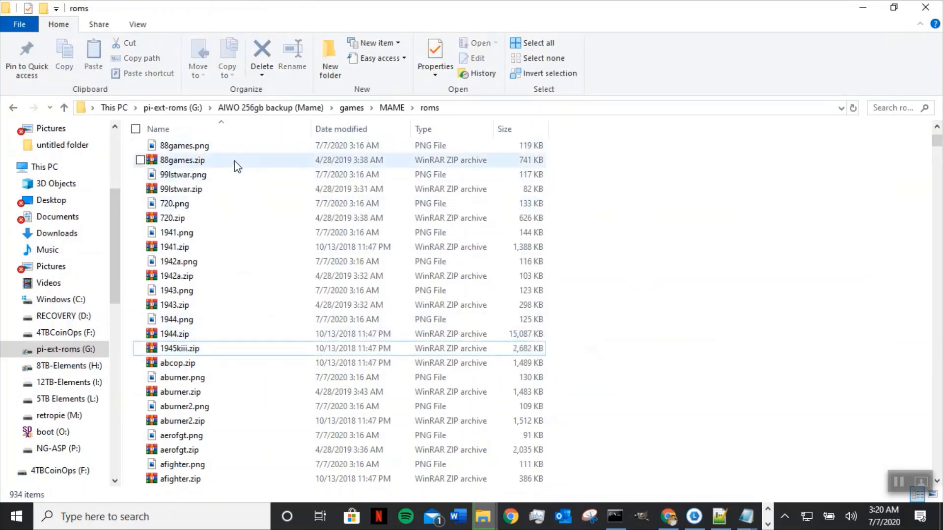
Re-sort the roms folder by name and confirm 1945kiii.png sits beside 1945kiii.zip.
left_click(243, 131)
left_click(243, 132)
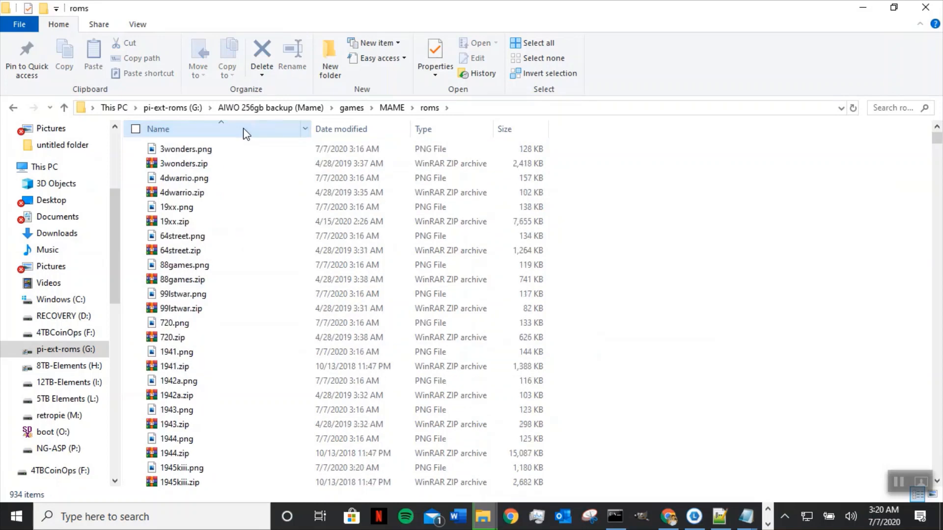
scroll(231, 381, "down", 8)
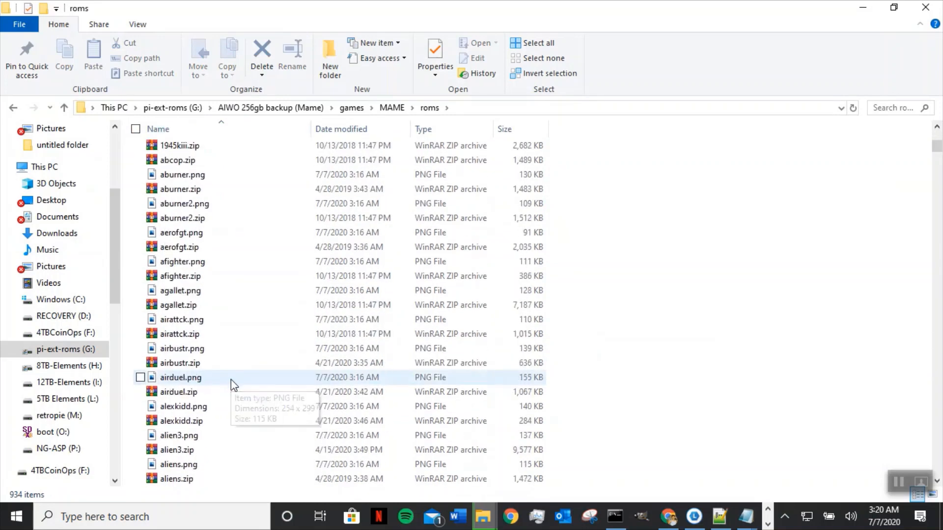
scroll(228, 386, "up", 2)
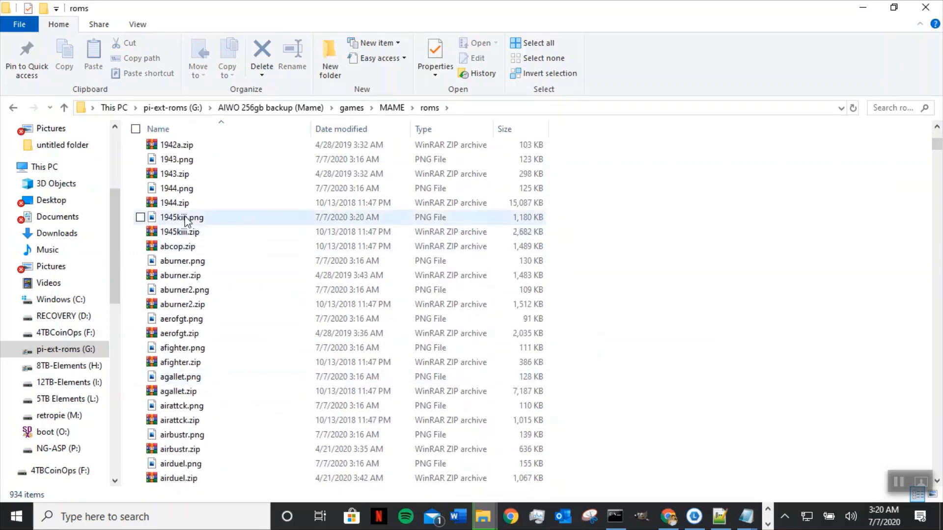
left_click(185, 219)
left_click(191, 233)
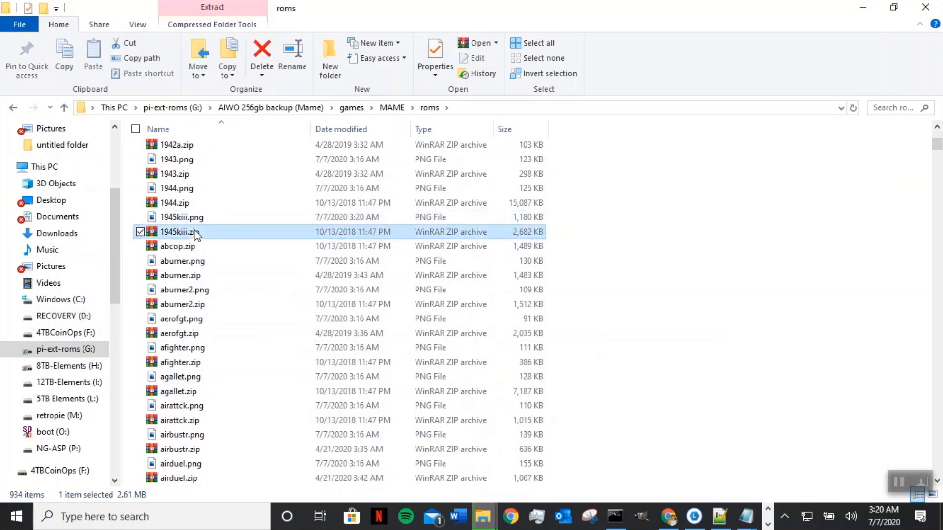
Copy the abcop.zip file name and return to the Chrome image search.
left_click(173, 249)
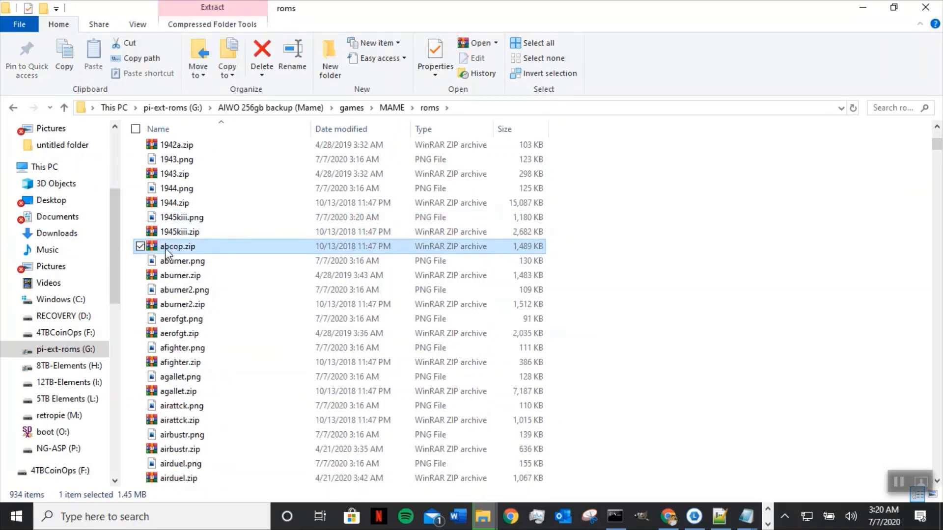
left_click(166, 250)
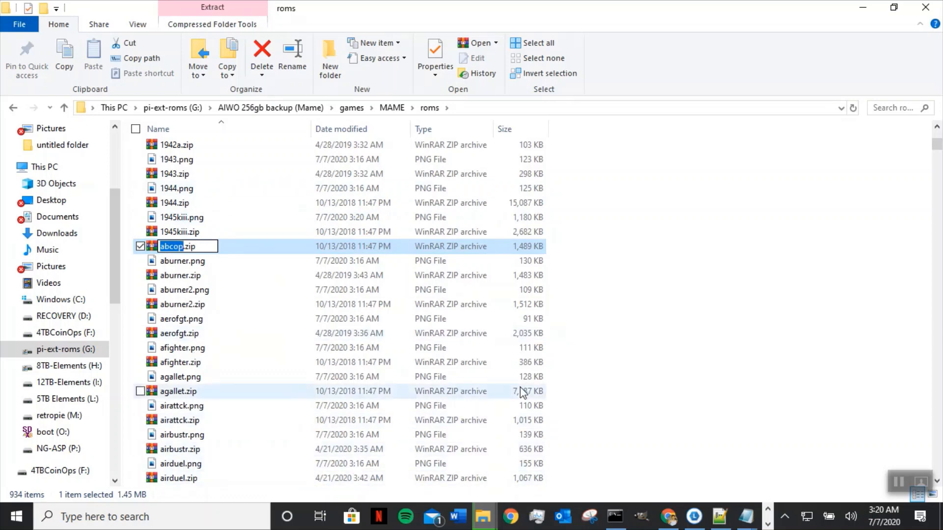
key("alt+Tab")
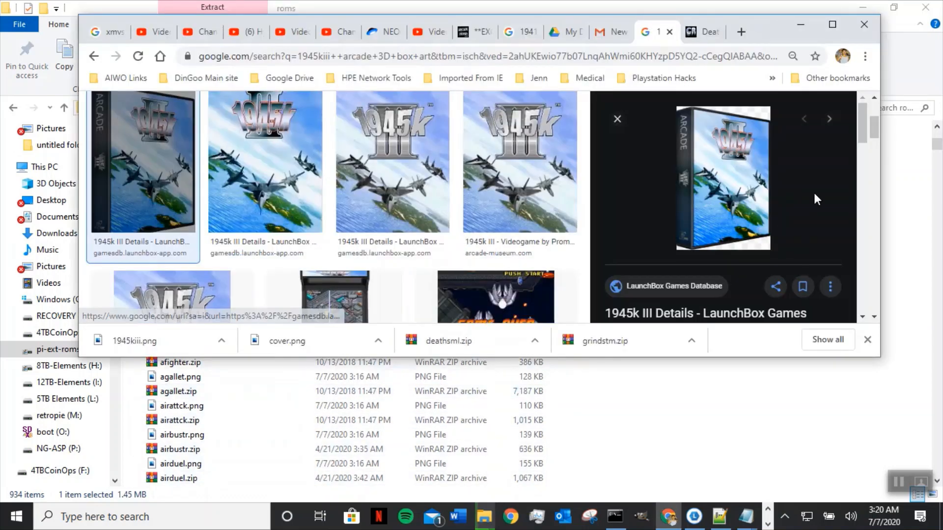
Search images for abcop box art and open the A.B.Cop 3D box art preview.
scroll(876, 113, "up", 3)
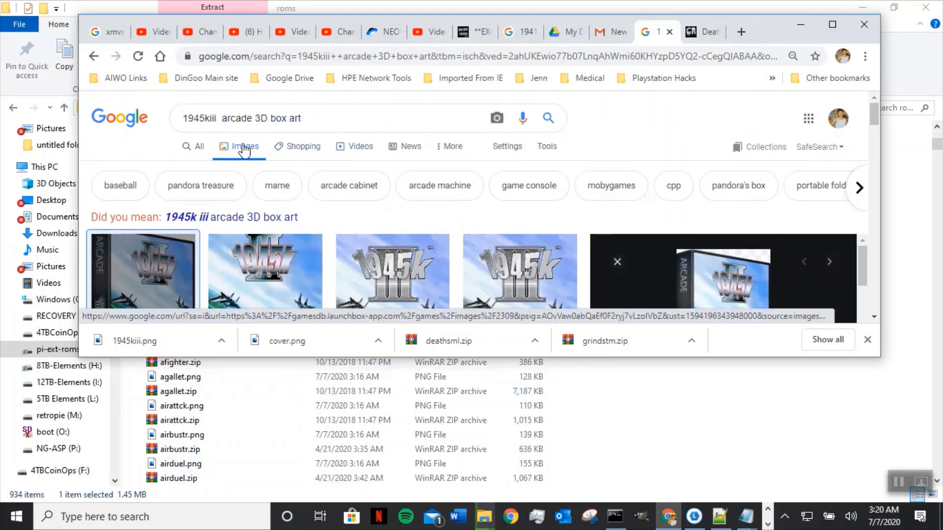
double_click(218, 118)
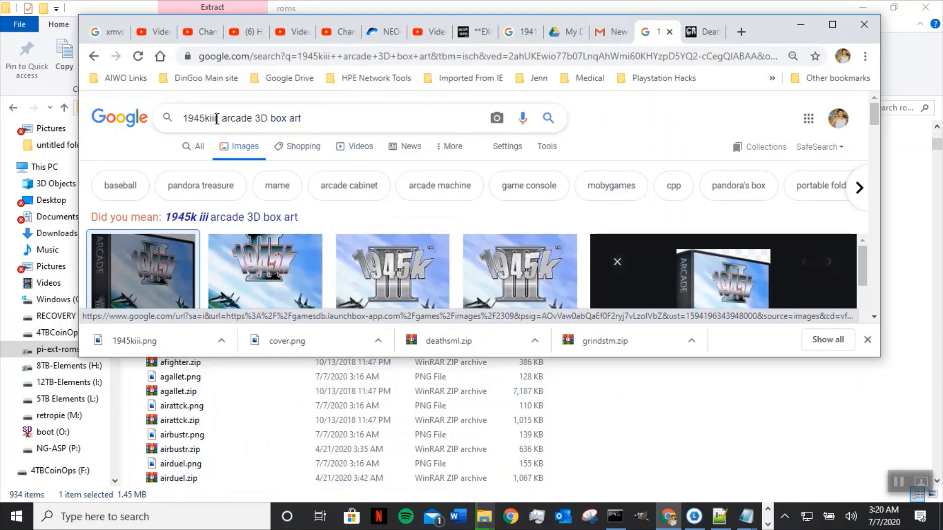
type("abcop")
key("Return")
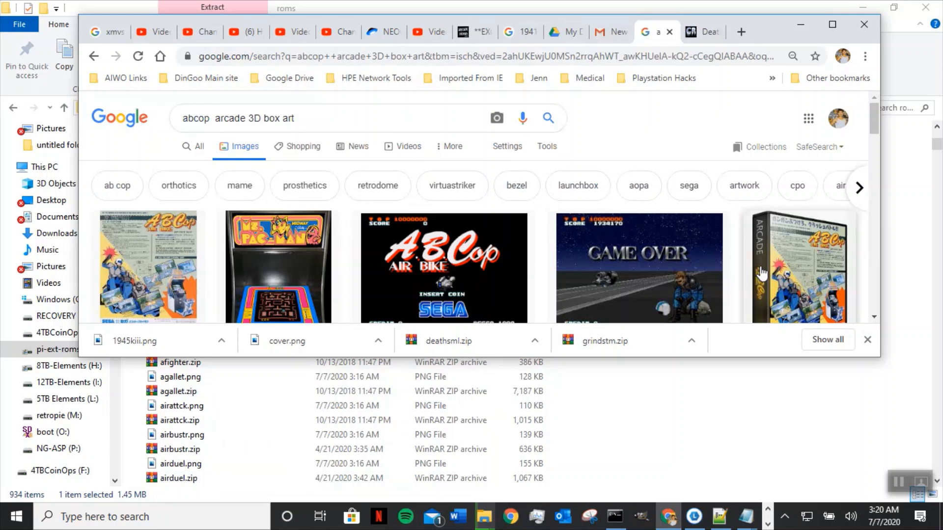
left_click(790, 260)
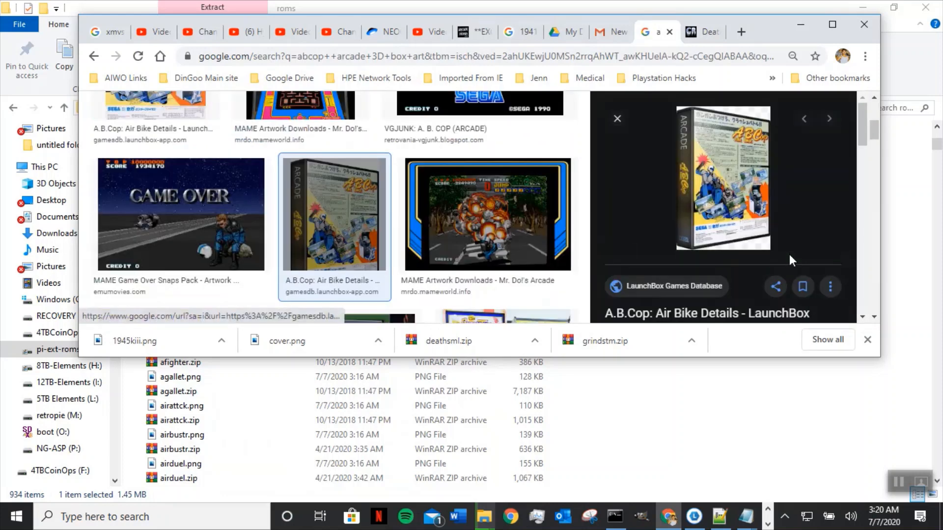
Save the A.B.Cop box art image into roms as abcop.png.
right_click(729, 196)
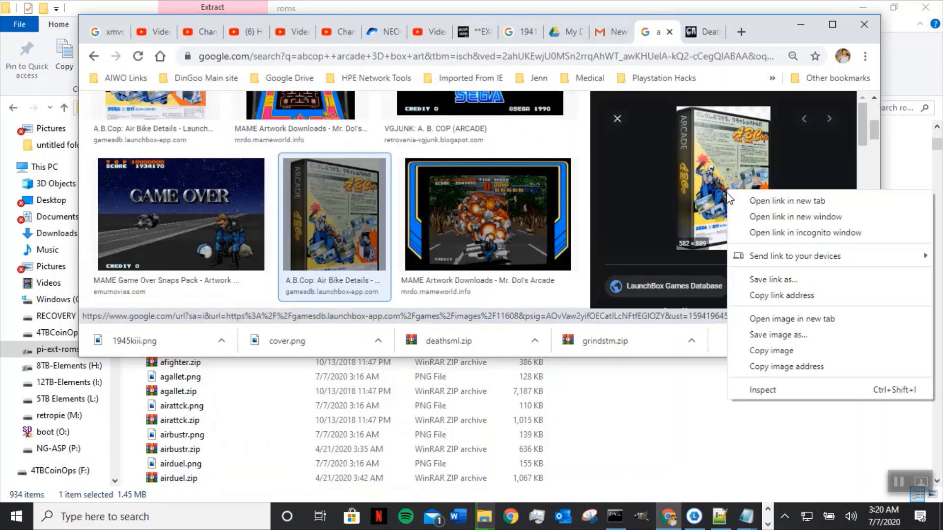
left_click(783, 334)
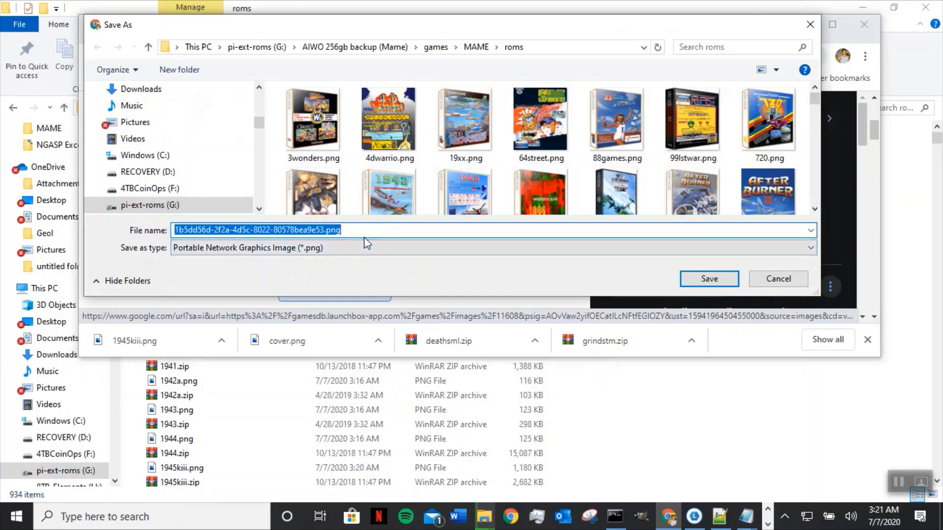
type("abcop")
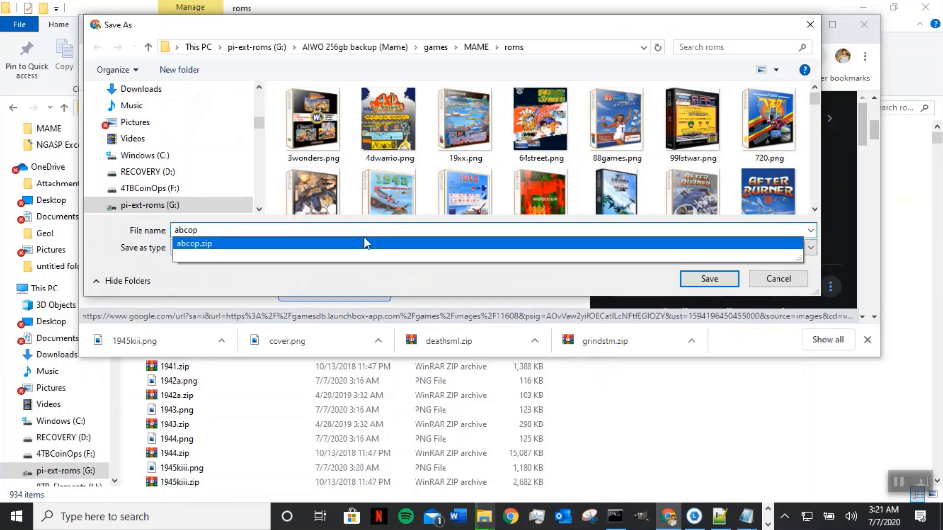
type(".png")
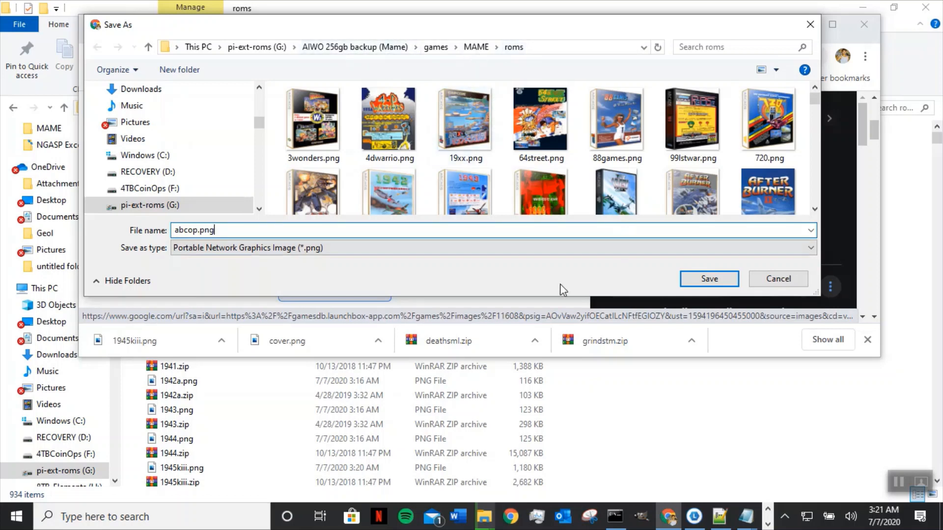
left_click(711, 279)
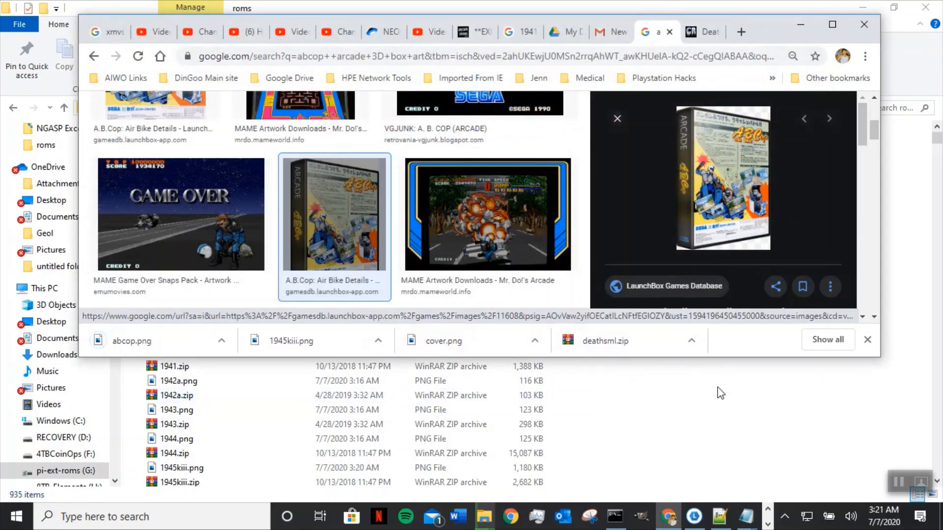
left_click(896, 8)
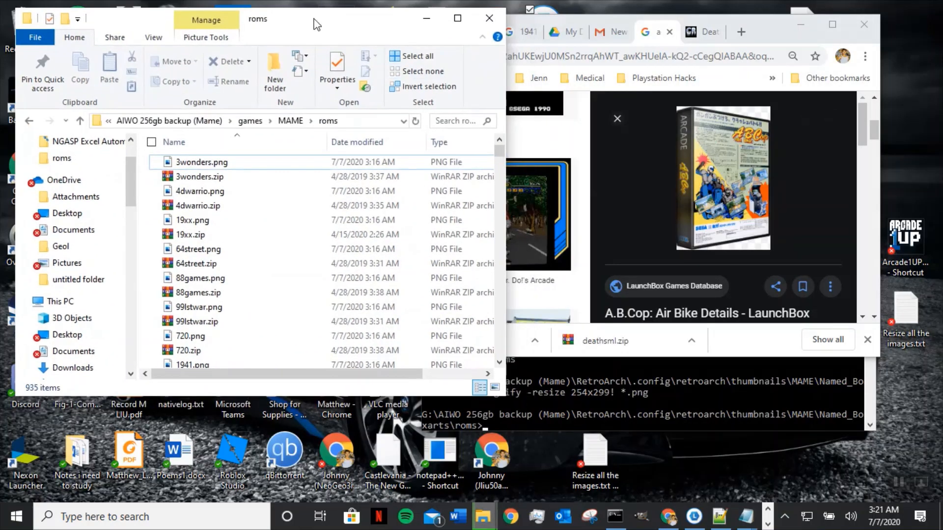
left_click_drag(336, 31, 317, 20)
left_click_drag(784, 38, 839, 25)
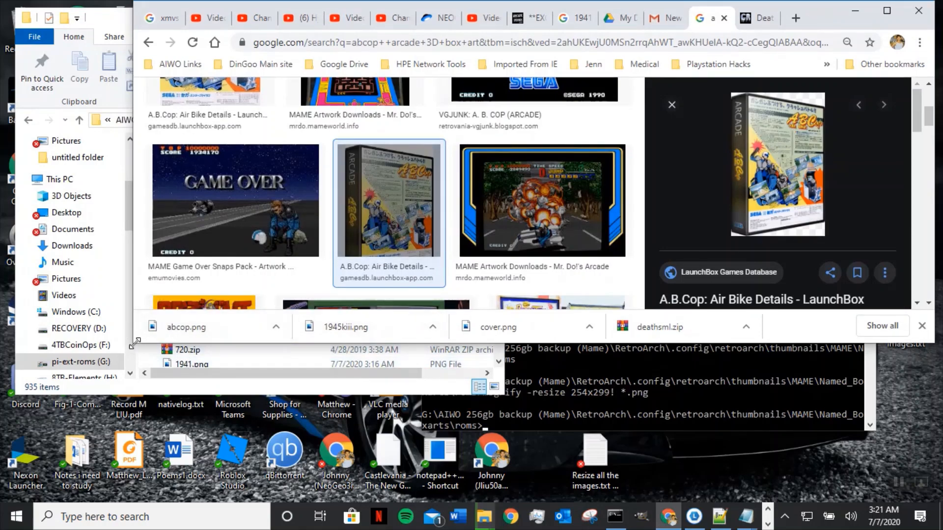
left_click_drag(135, 342, 324, 447)
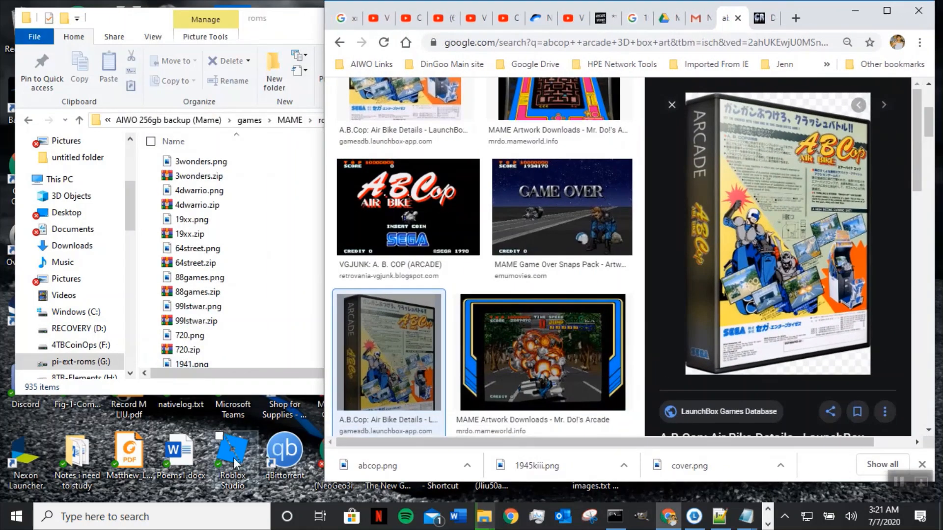
left_click(206, 391)
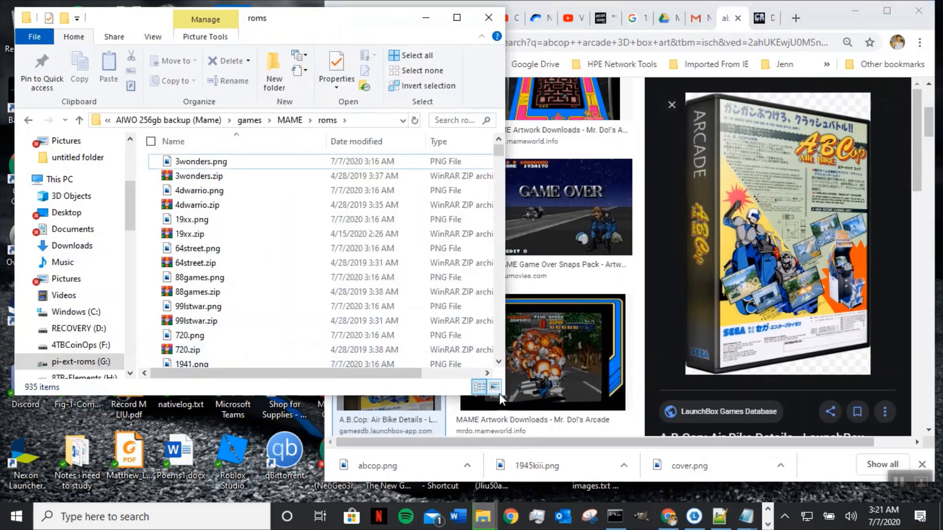
left_click_drag(506, 398, 313, 404)
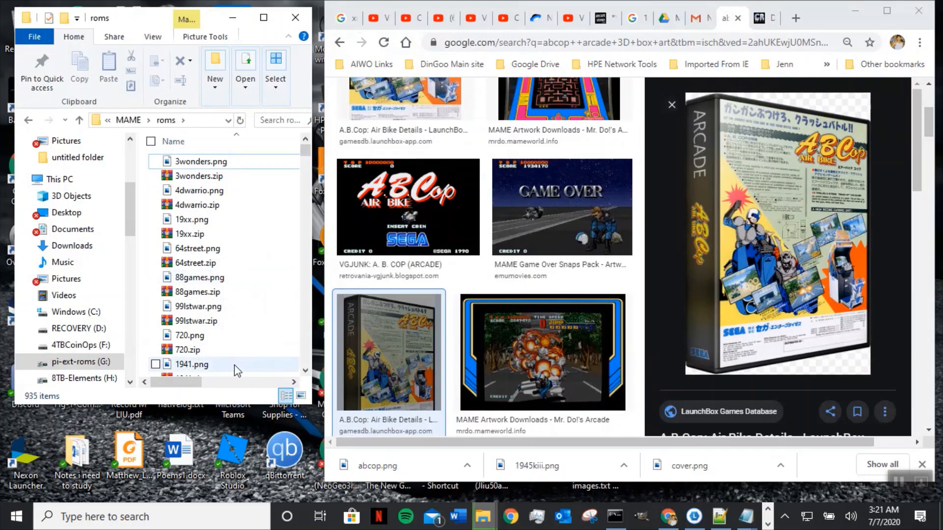
left_click(209, 140)
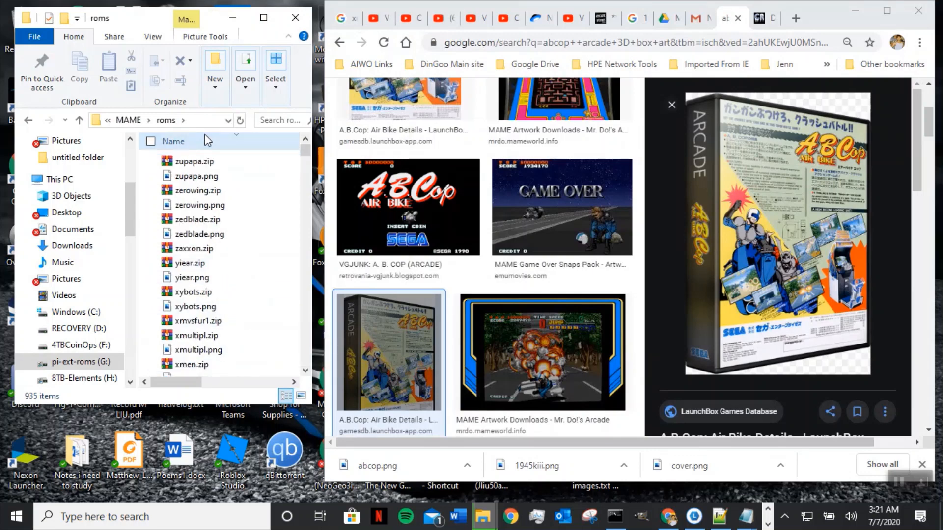
left_click(210, 141)
scroll(248, 269, "down", 4)
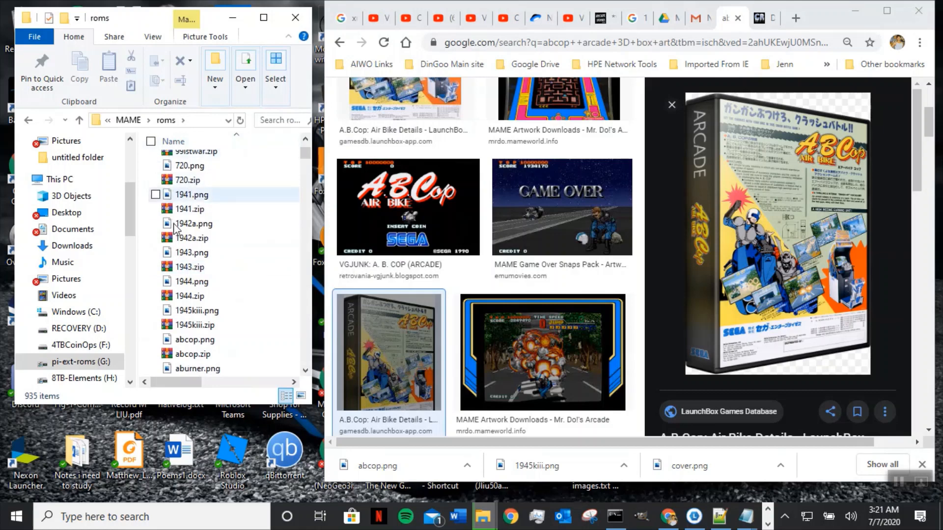
scroll(231, 334, "up", 4)
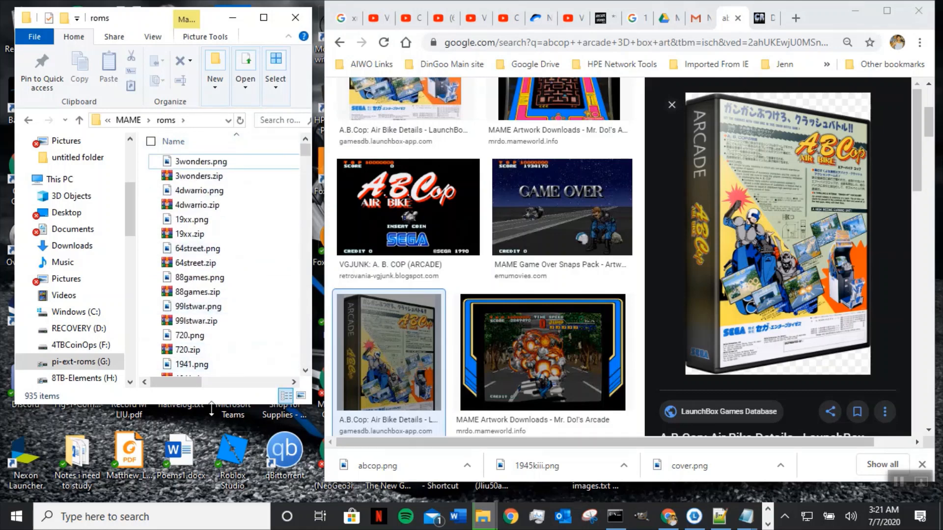
left_click_drag(210, 410, 219, 483)
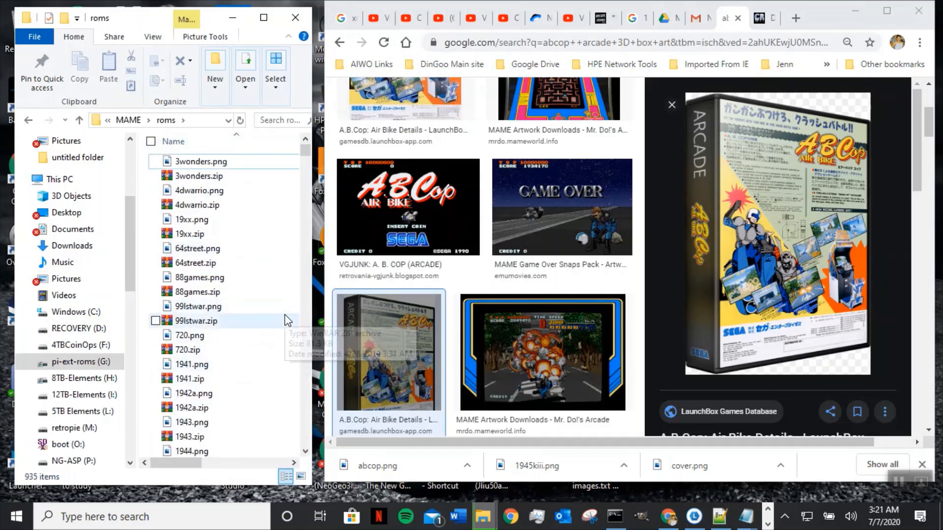
scroll(287, 320, "down", 1)
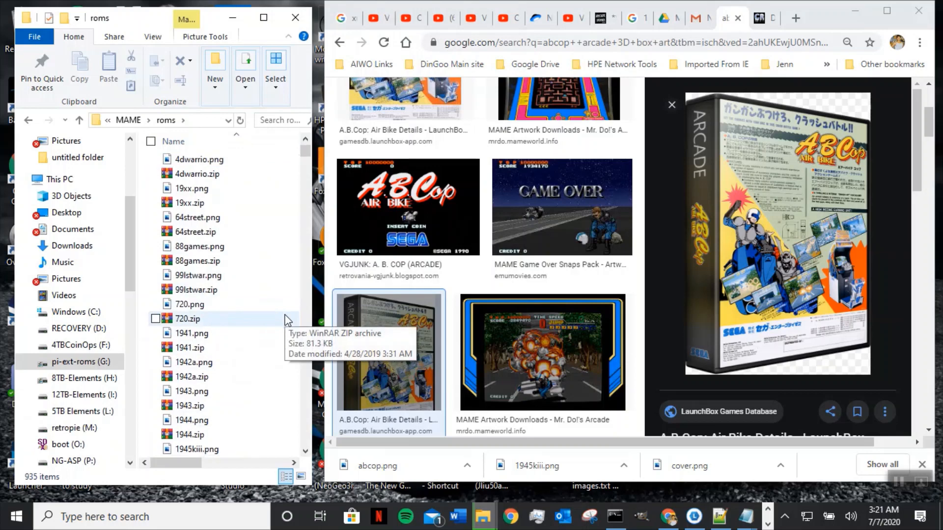
left_click(306, 451)
left_click(305, 451)
left_click(305, 450)
left_click(305, 451)
left_click(304, 451)
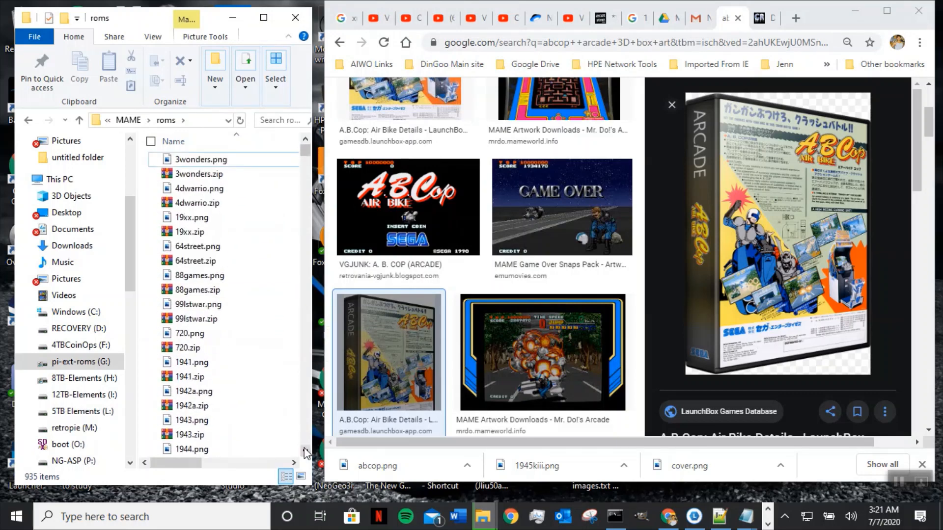
left_click(305, 450)
left_click(305, 451)
left_click(306, 450)
left_click(305, 451)
left_click(305, 451)
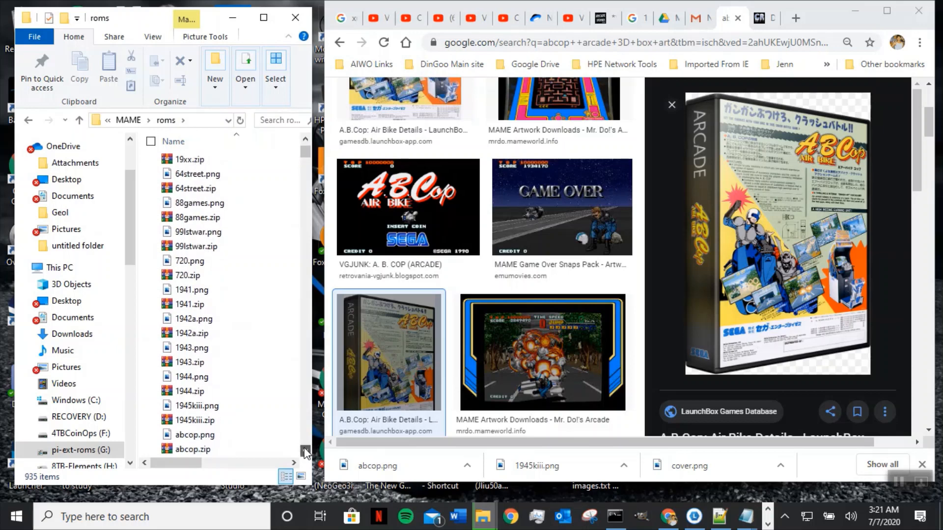
left_click(305, 450)
left_click(305, 451)
left_click(305, 451)
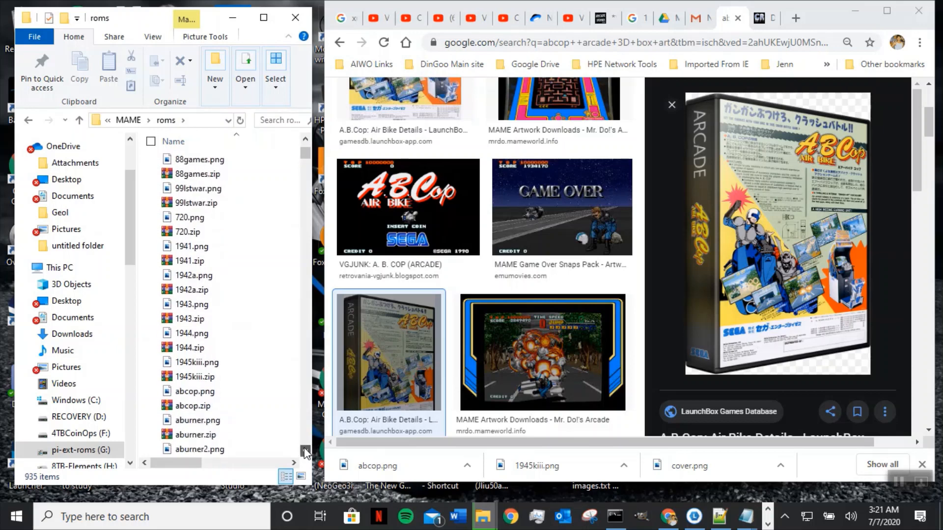
left_click(305, 451)
left_click(306, 451)
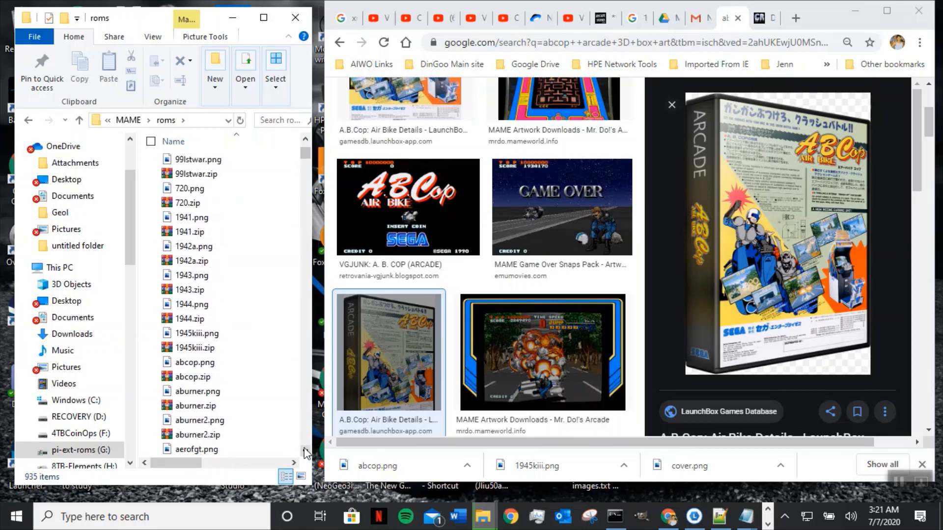
left_click(306, 451)
left_click(305, 451)
left_click(306, 451)
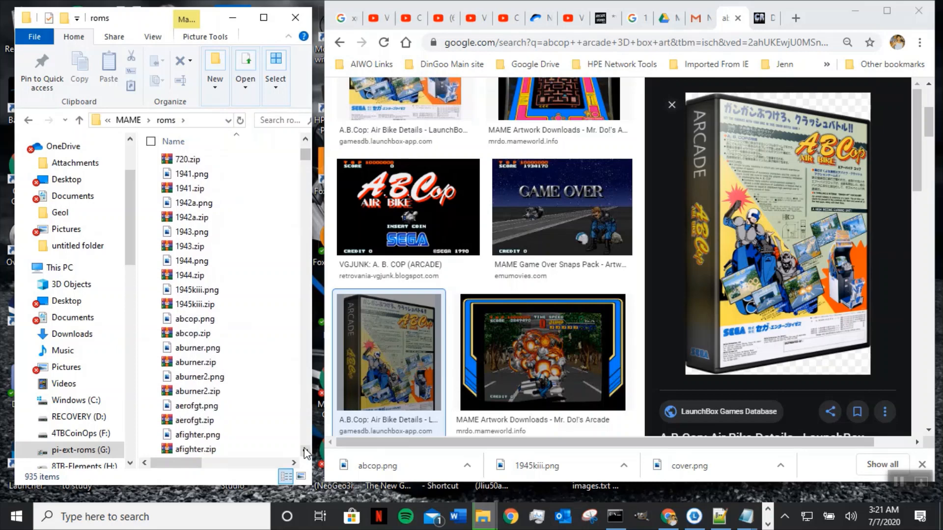
left_click(306, 451)
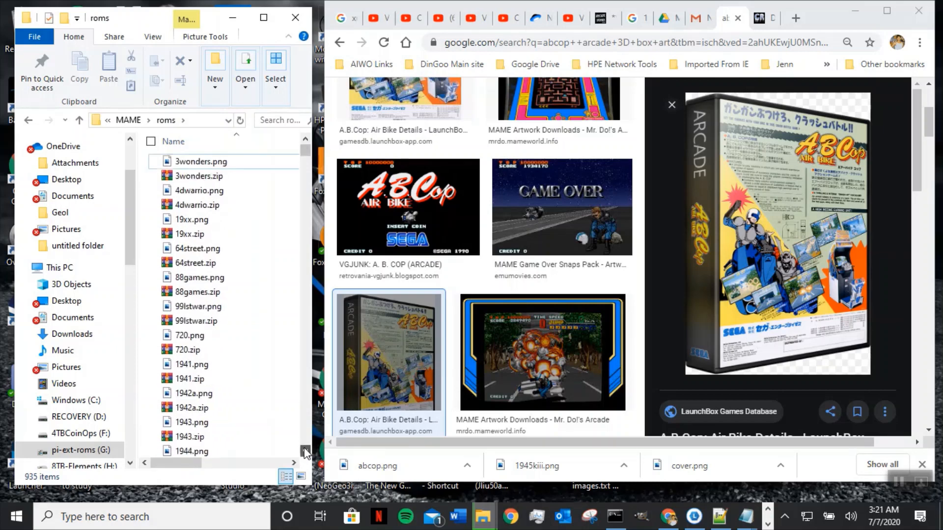
left_click(306, 451)
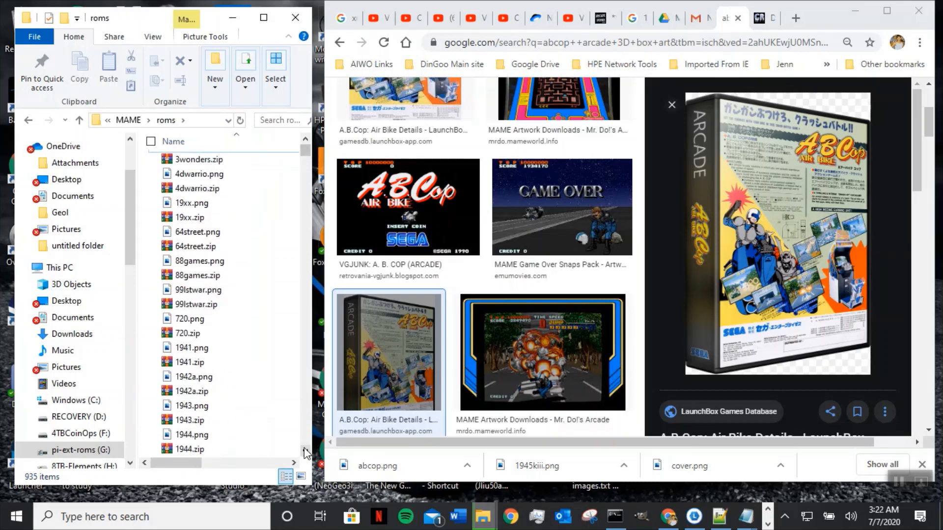
left_click(305, 451)
left_click(306, 451)
left_click(305, 451)
left_click(306, 451)
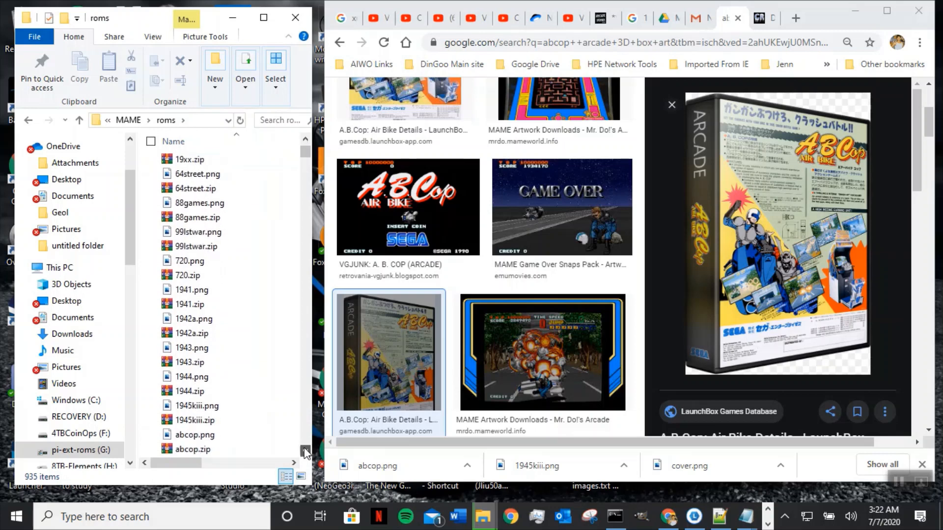
left_click(305, 450)
left_click(306, 450)
left_click(305, 451)
left_click(305, 451)
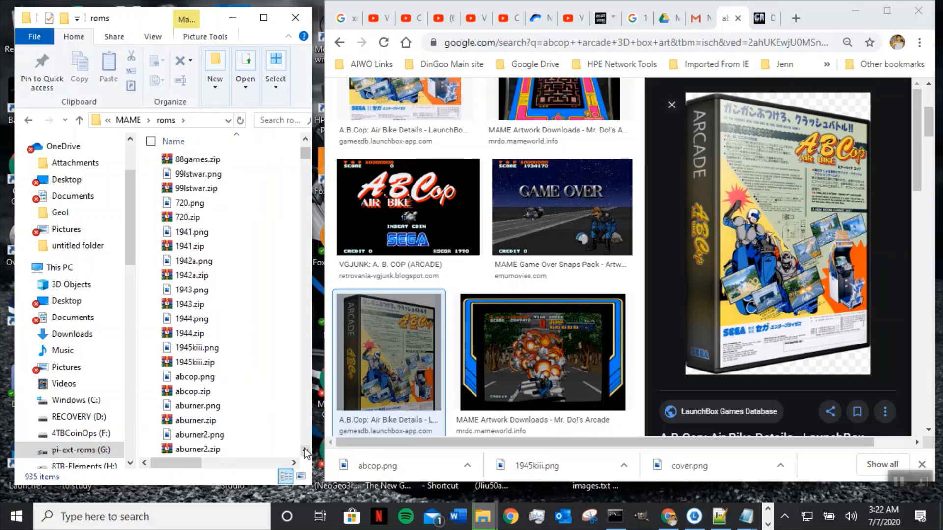
left_click(305, 451)
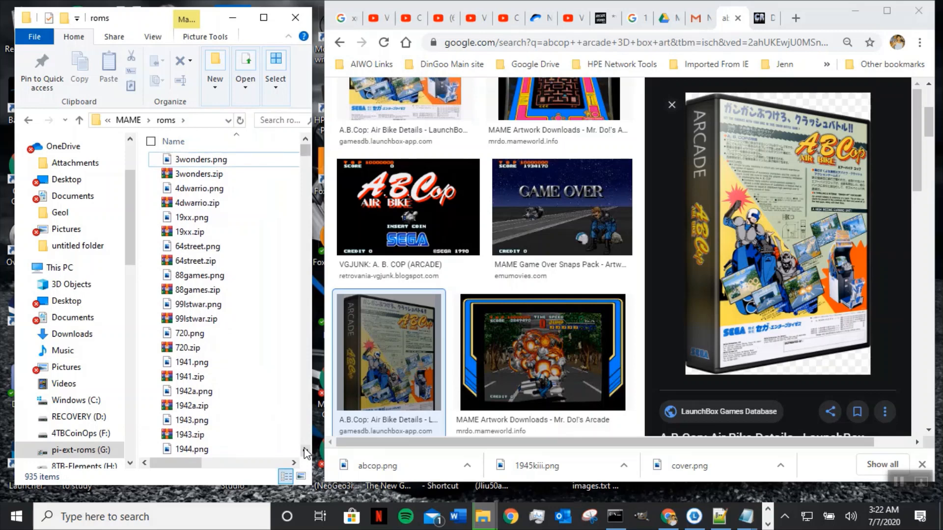
left_click(305, 451)
left_click(305, 451)
left_click(306, 451)
left_click(306, 451)
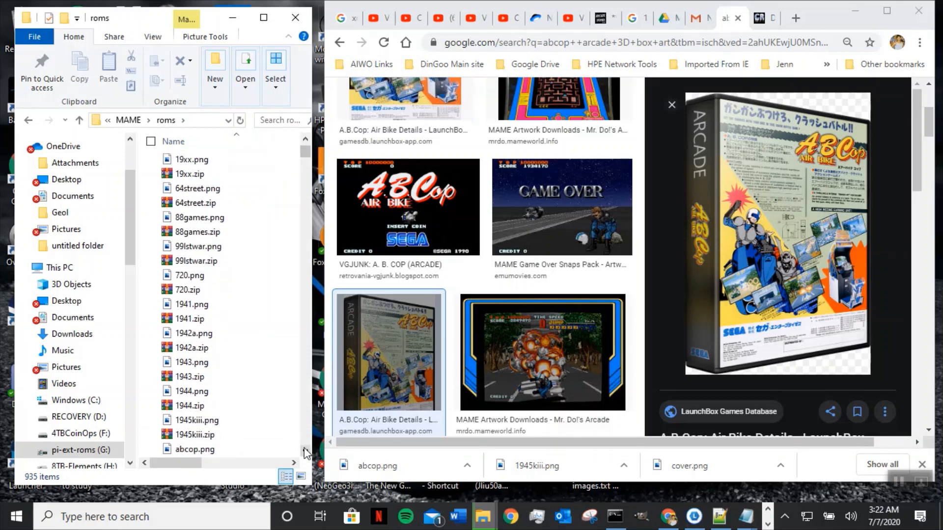
left_click(306, 451)
left_click(305, 450)
left_click(305, 450)
left_click(306, 450)
left_click(306, 450)
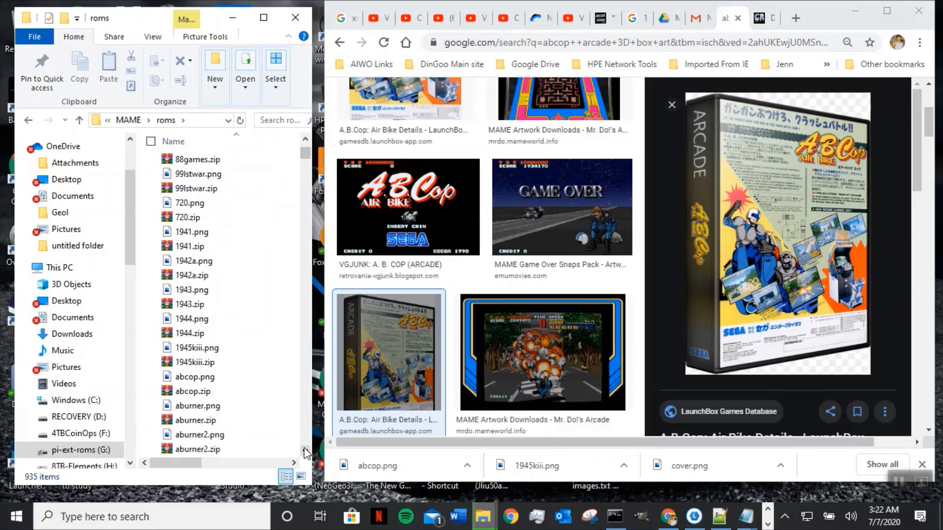
left_click(305, 451)
left_click(305, 451)
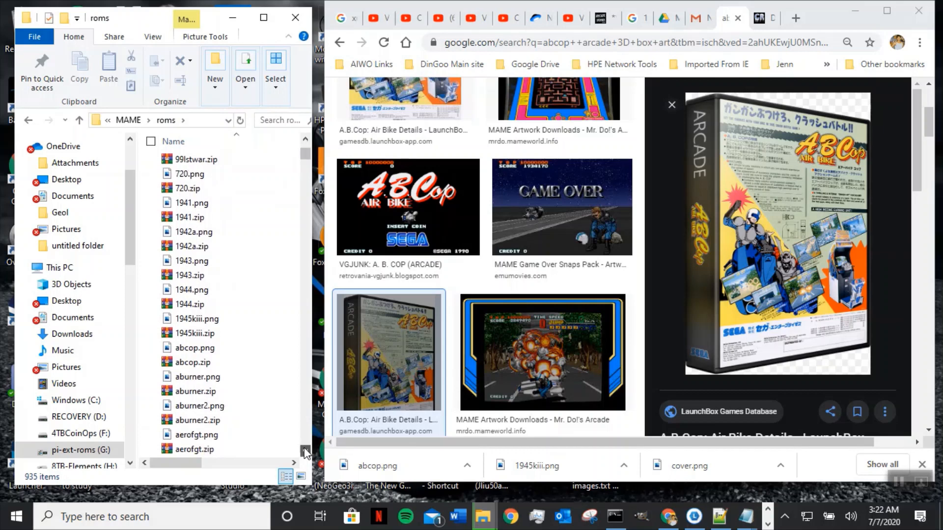
left_click(305, 450)
left_click(305, 451)
left_click(306, 450)
left_click(305, 451)
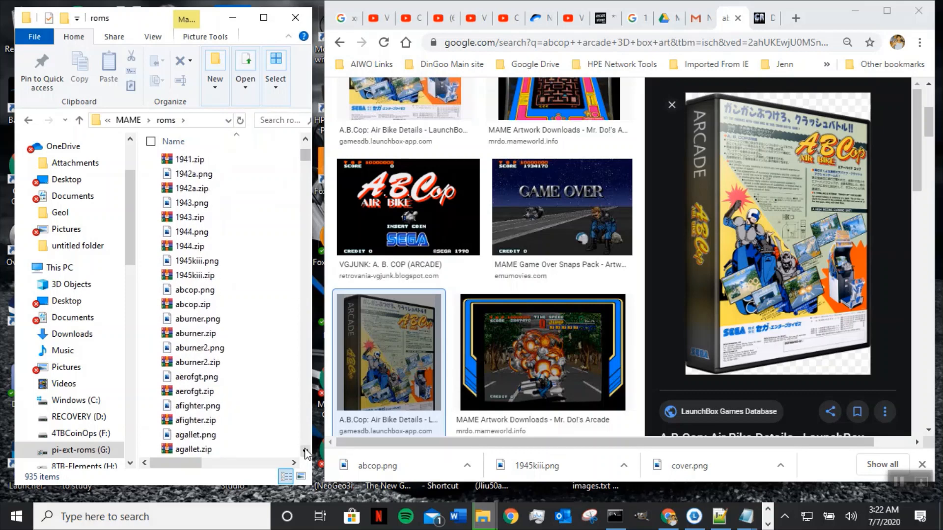
left_click(305, 451)
left_click(306, 450)
left_click(305, 451)
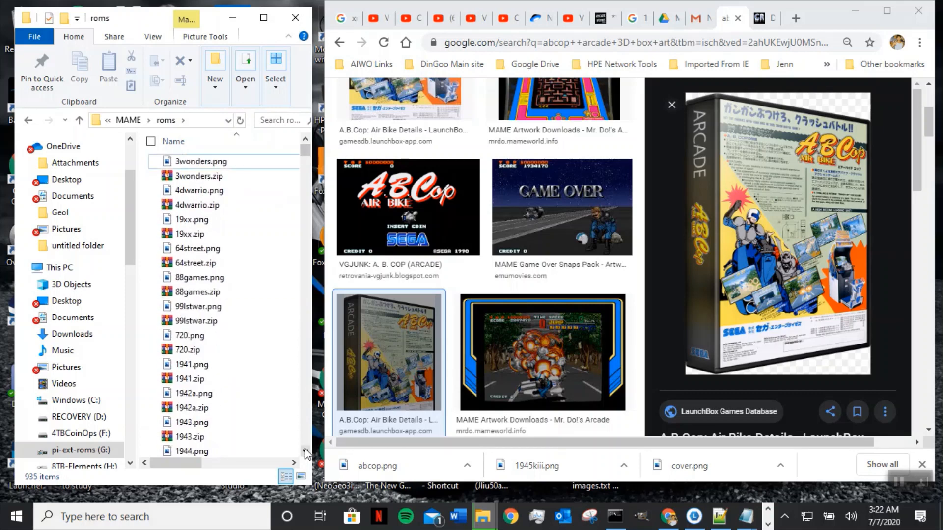
left_click(306, 450)
left_click(305, 450)
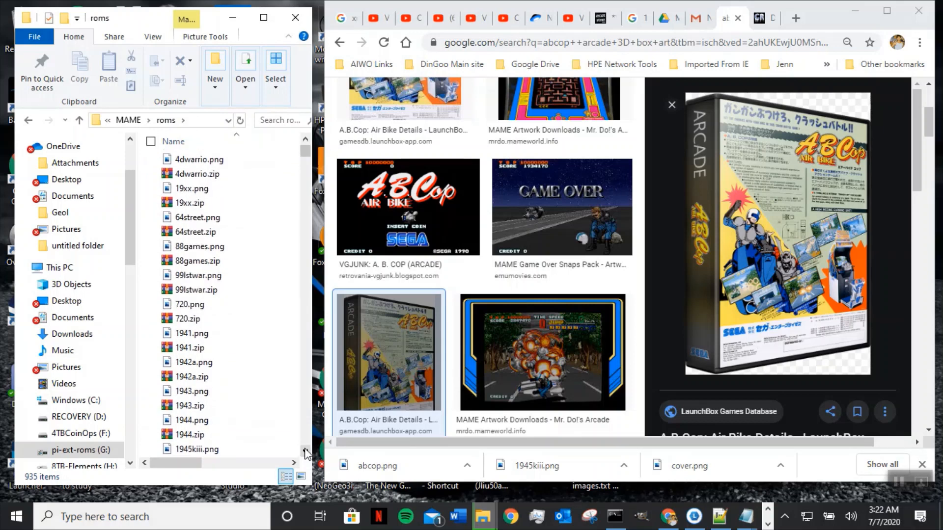
left_click(306, 451)
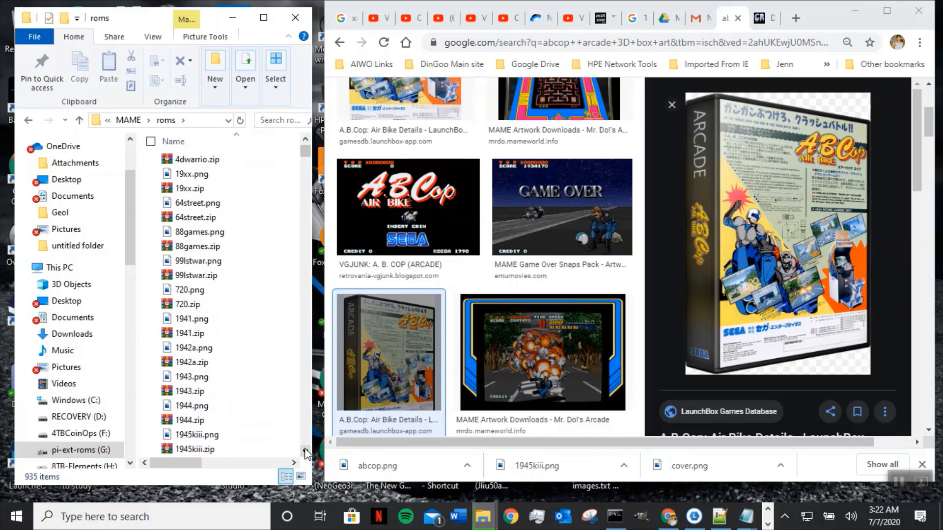
left_click(305, 451)
left_click(306, 450)
left_click(306, 451)
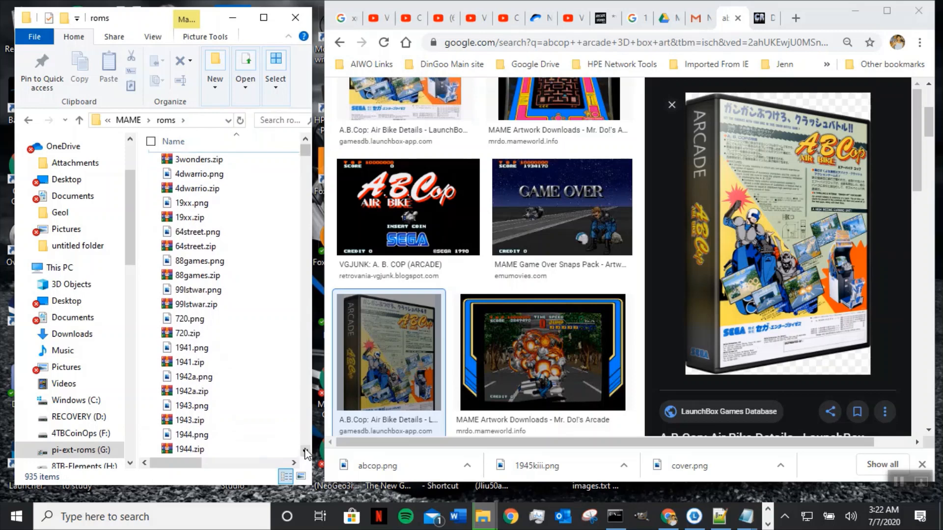
left_click(305, 451)
left_click(305, 451)
left_click(305, 450)
left_click(306, 451)
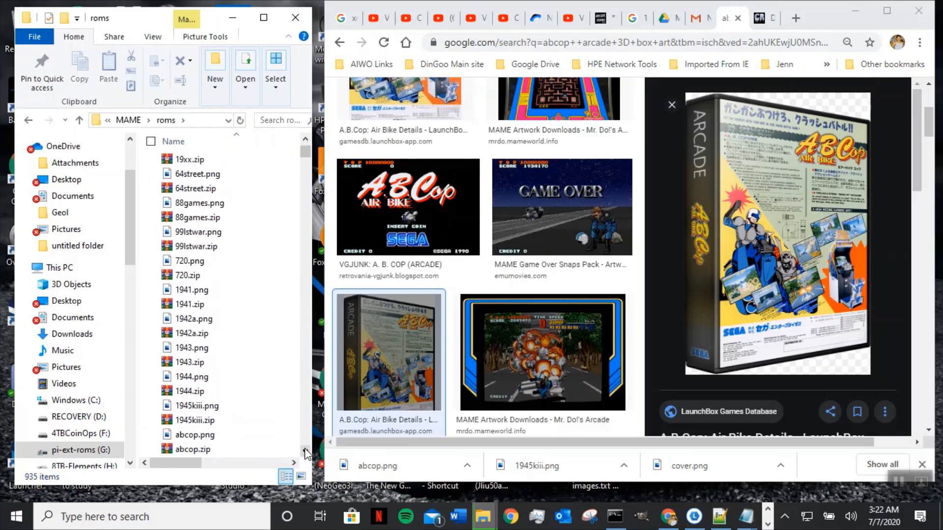
left_click(306, 451)
left_click(305, 451)
left_click(305, 451)
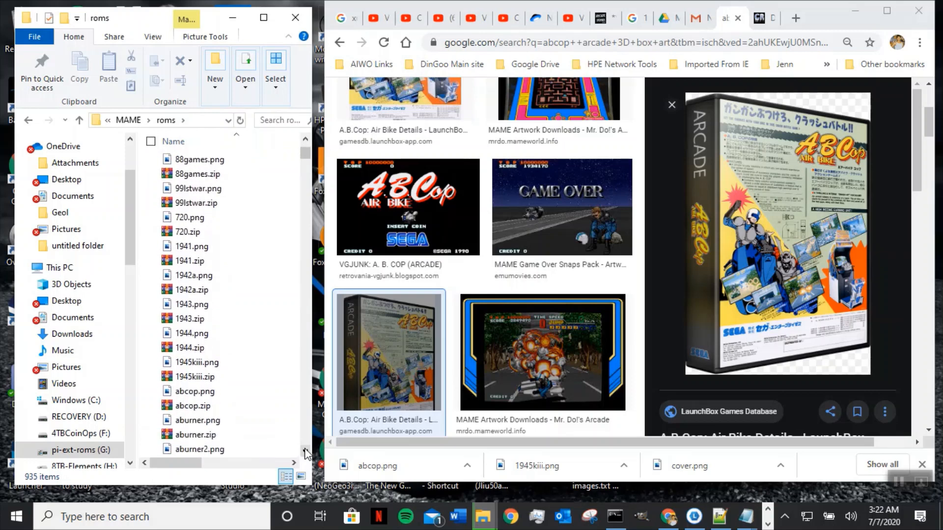
left_click(305, 451)
left_click(306, 451)
left_click(306, 451)
left_click(306, 451)
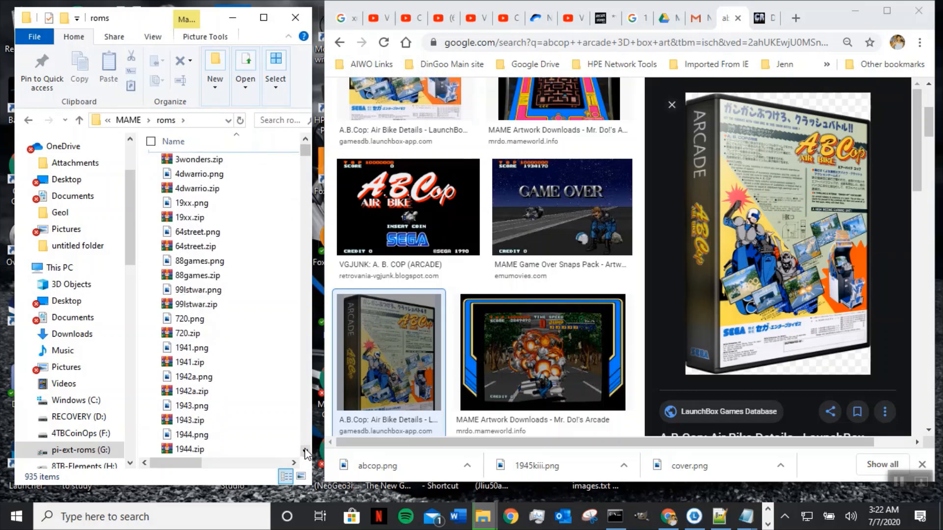
left_click(305, 451)
left_click(305, 451)
left_click(306, 451)
left_click(305, 451)
left_click(306, 451)
left_click(306, 450)
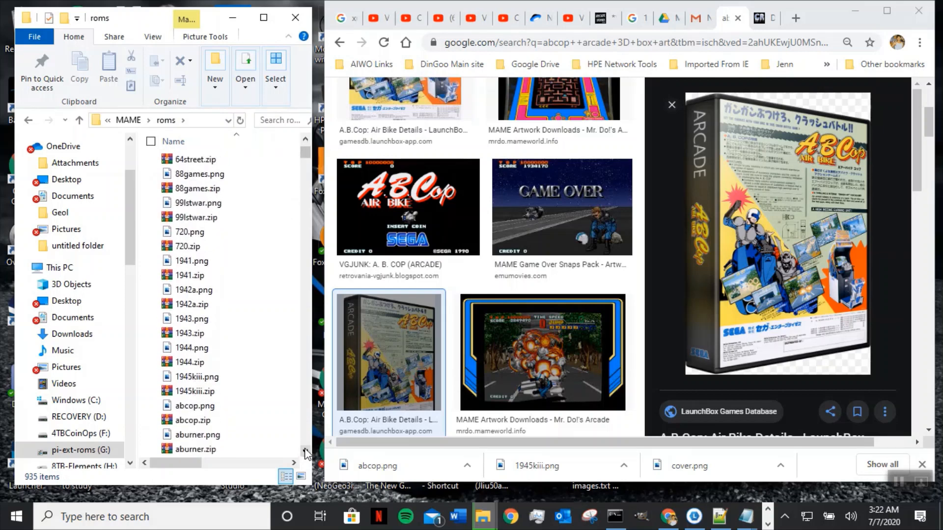
left_click(306, 450)
left_click(305, 451)
left_click(306, 451)
left_click(305, 450)
left_click(305, 451)
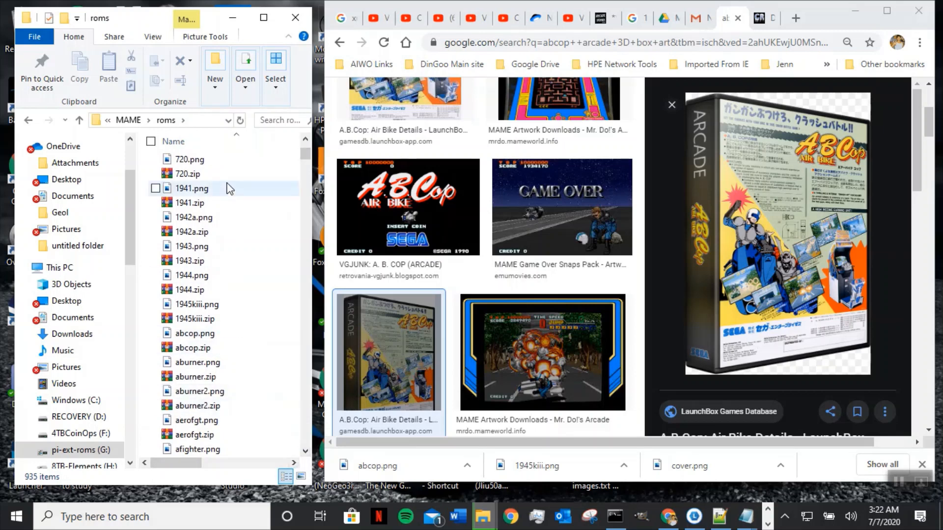
left_click(235, 161)
Page through and refresh the roms list, checking 1943.zip, 3wonders.png and airbustr.zip.
scroll(235, 160, "up", 4)
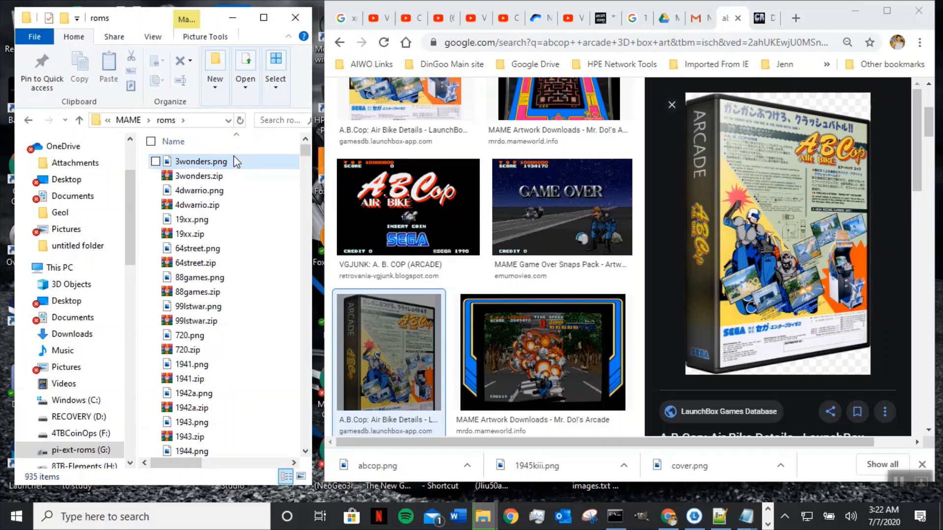
key("Down")
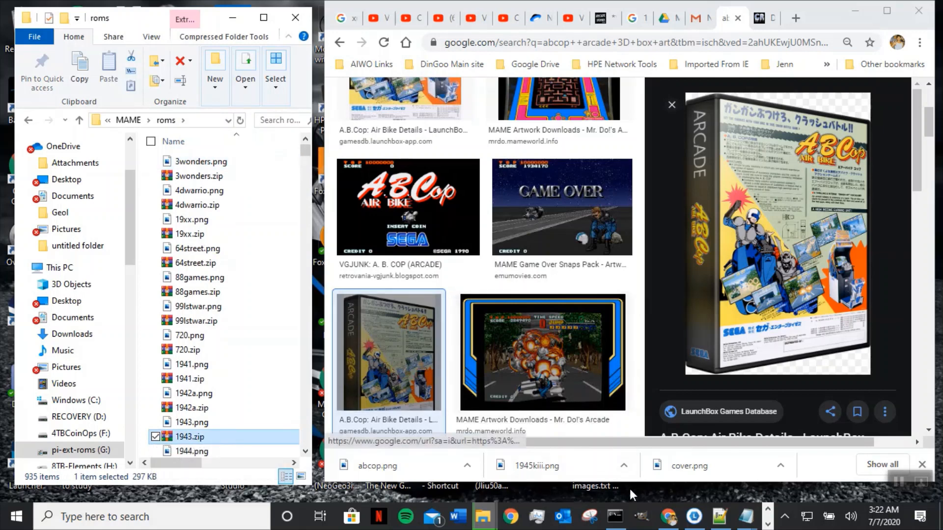
key("F5")
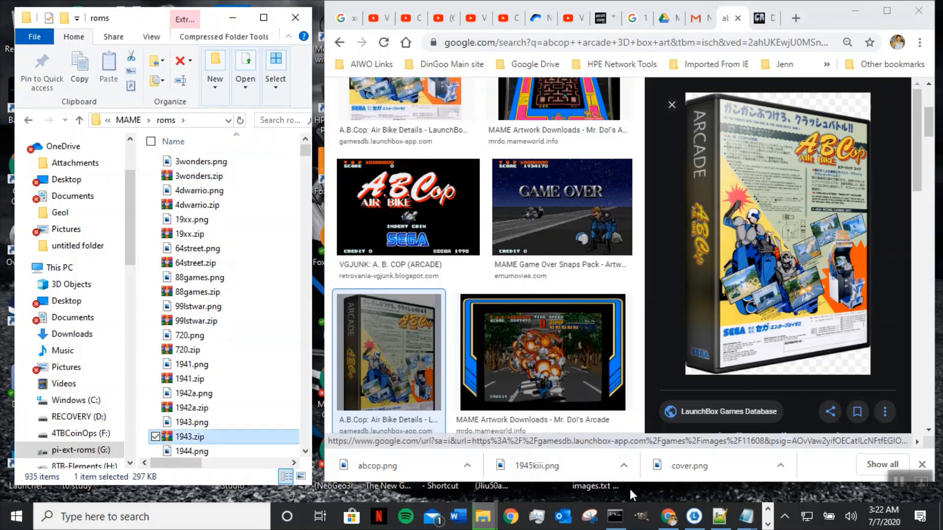
key("Page_Down")
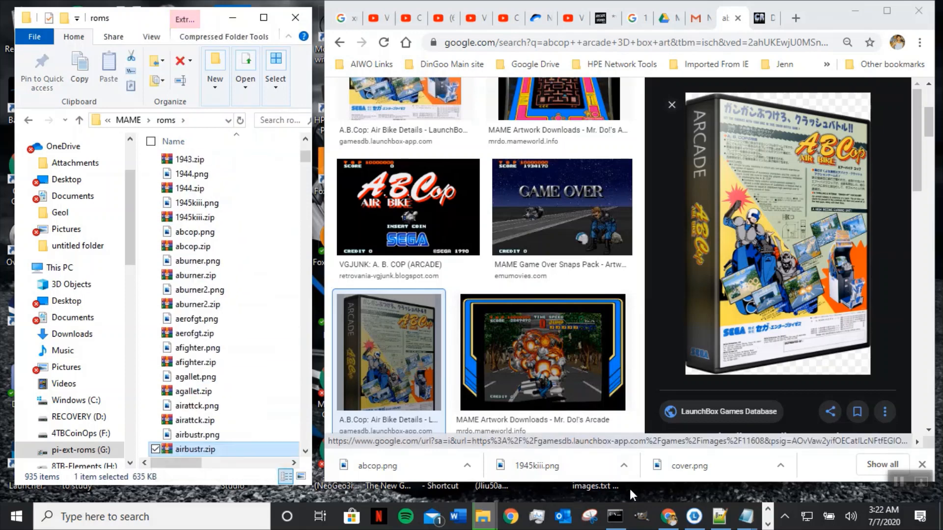
key("F5")
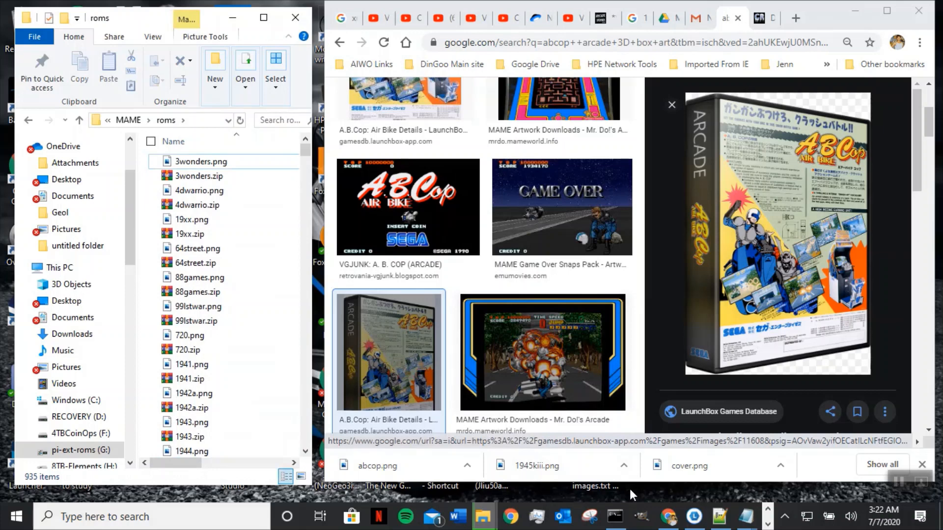
key("Page_Down")
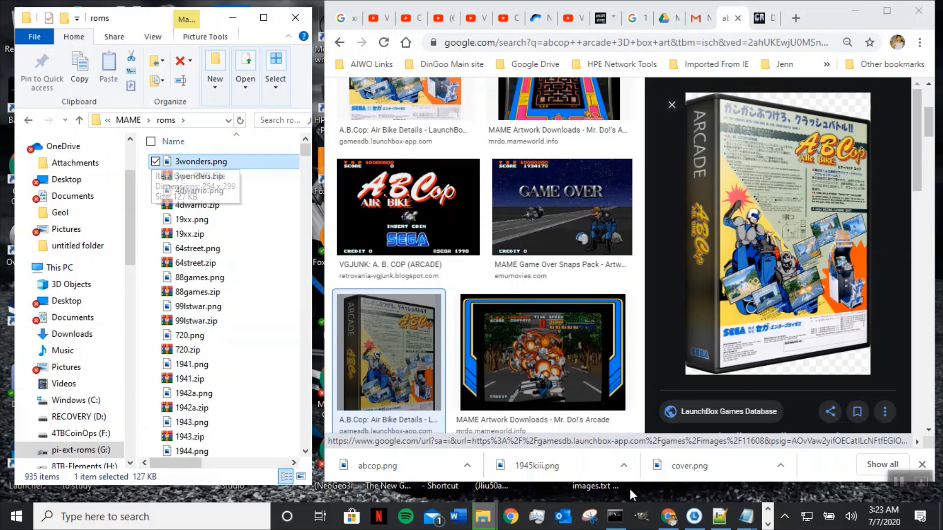
key("F5")
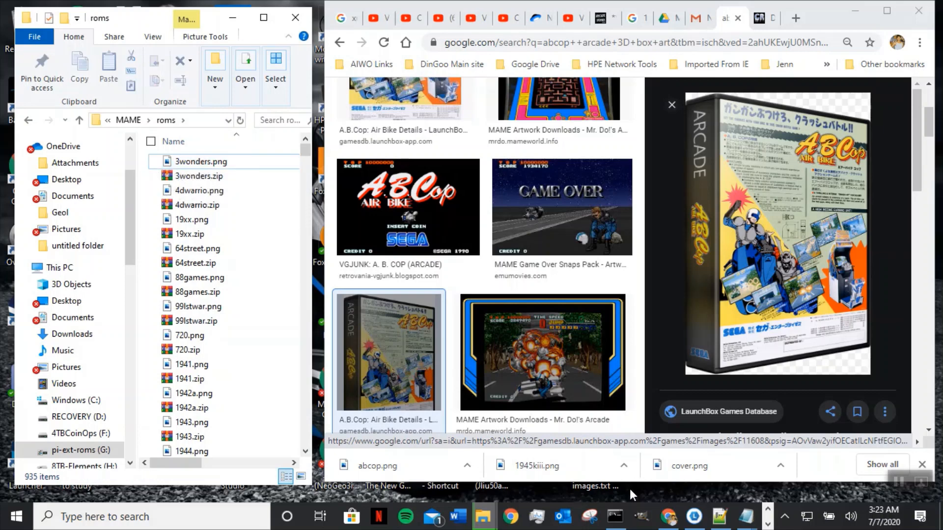
key("Page_Down")
key("Page_Down")
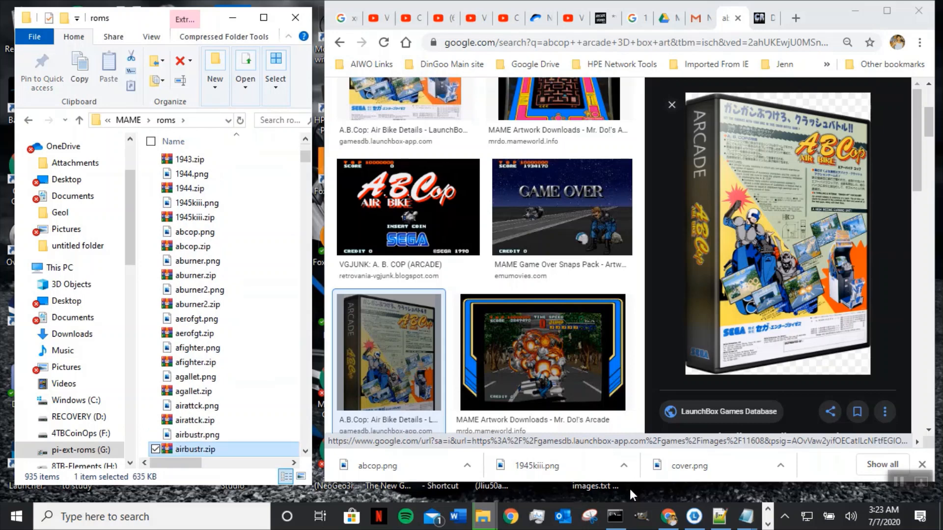
key("F5")
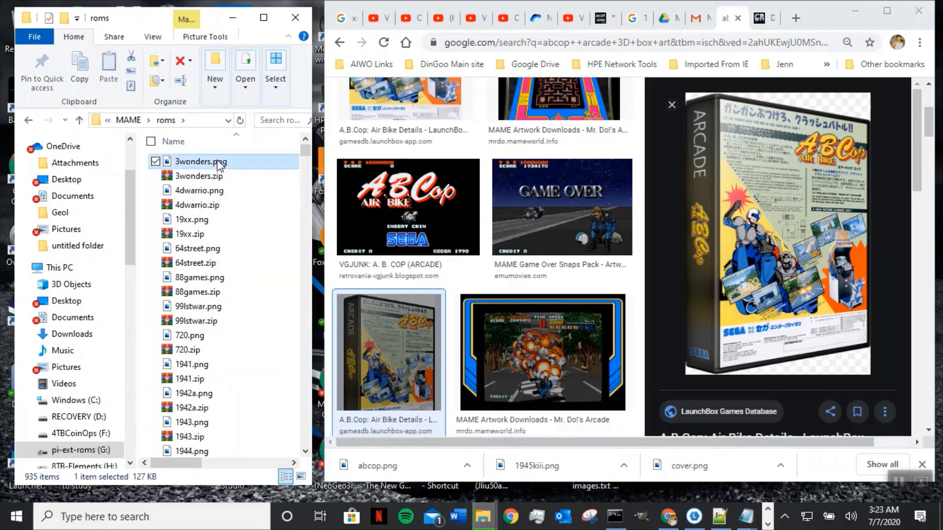
key("Page_Down")
key("Page_Down")
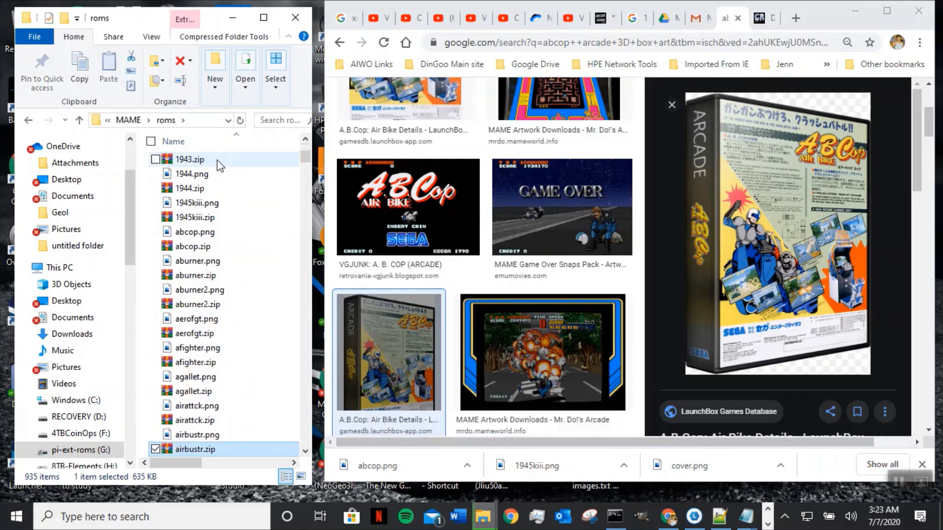
key("Home")
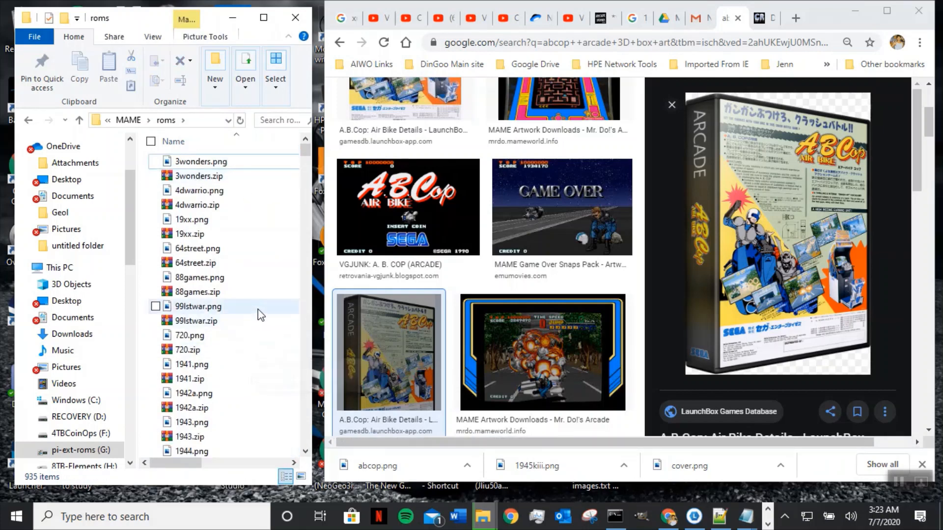
Scroll the roms list and widen Explorer to show each file's date, type and size.
scroll(260, 315, "down", 8)
scroll(259, 314, "down", 20)
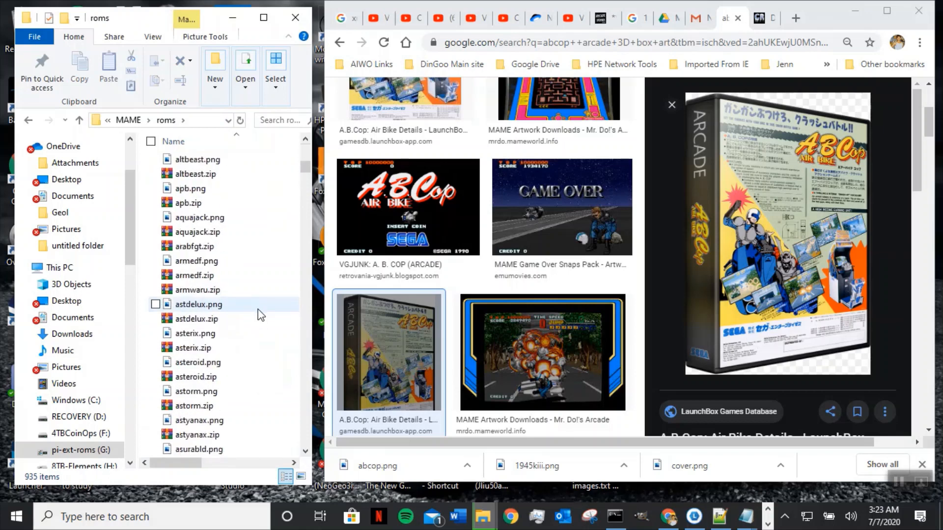
scroll(259, 314, "down", 10)
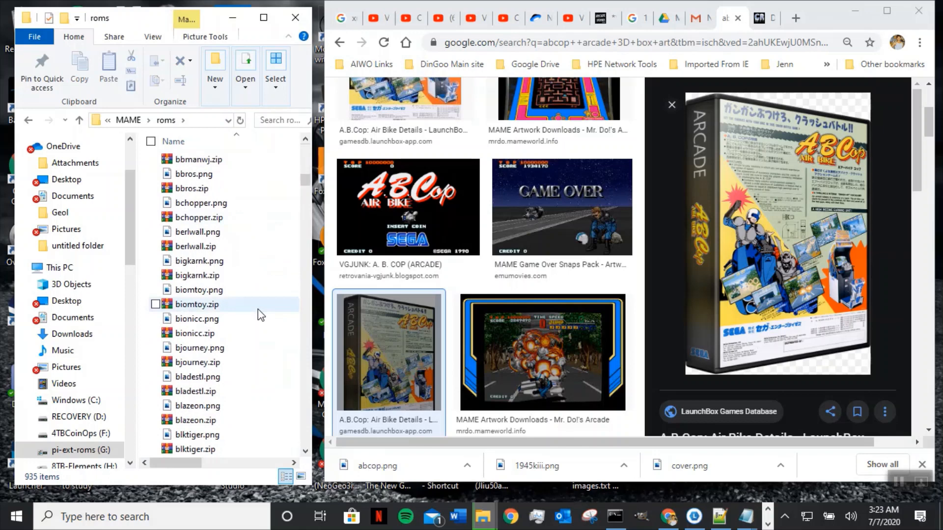
scroll(259, 315, "up", 20)
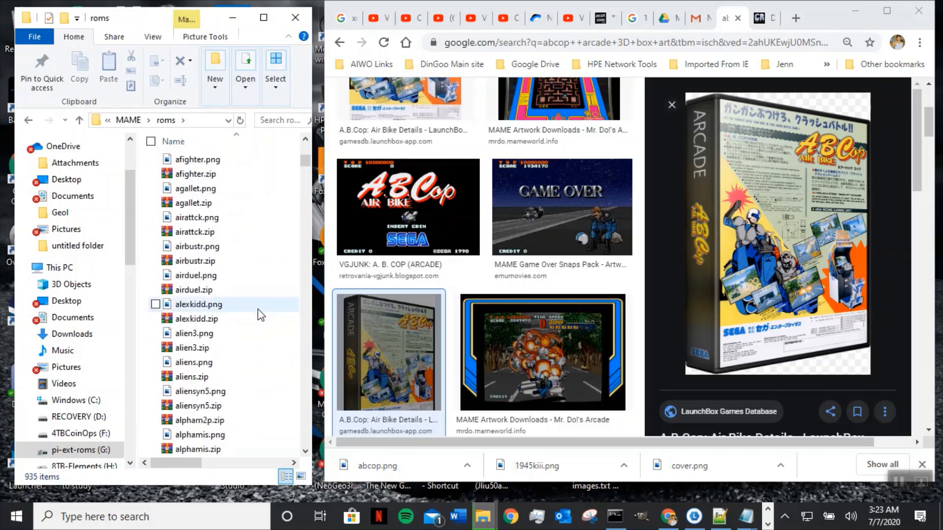
scroll(259, 314, "down", 1)
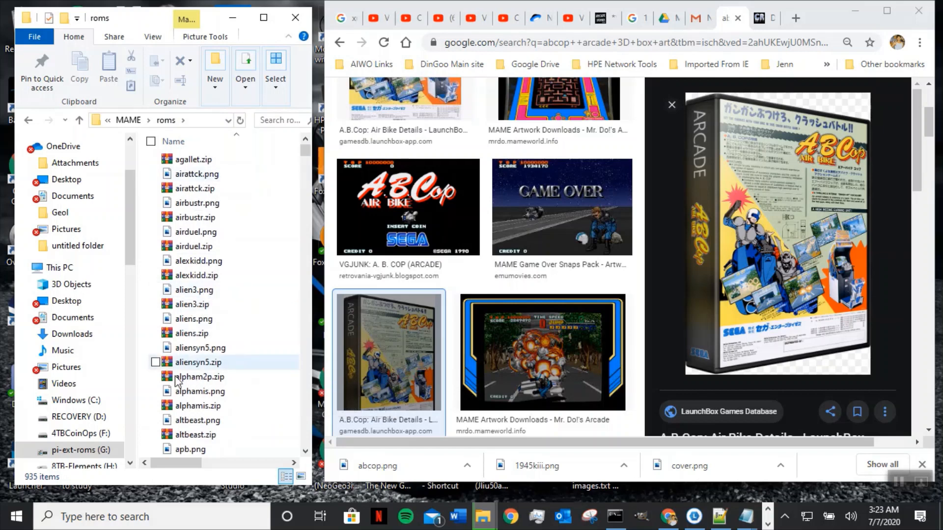
scroll(183, 372, "up", 15)
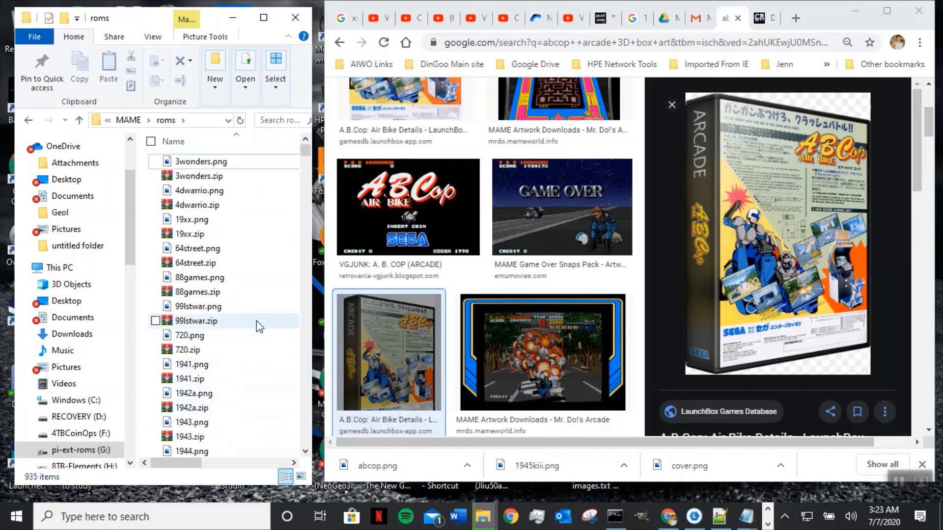
left_click_drag(315, 265, 581, 268)
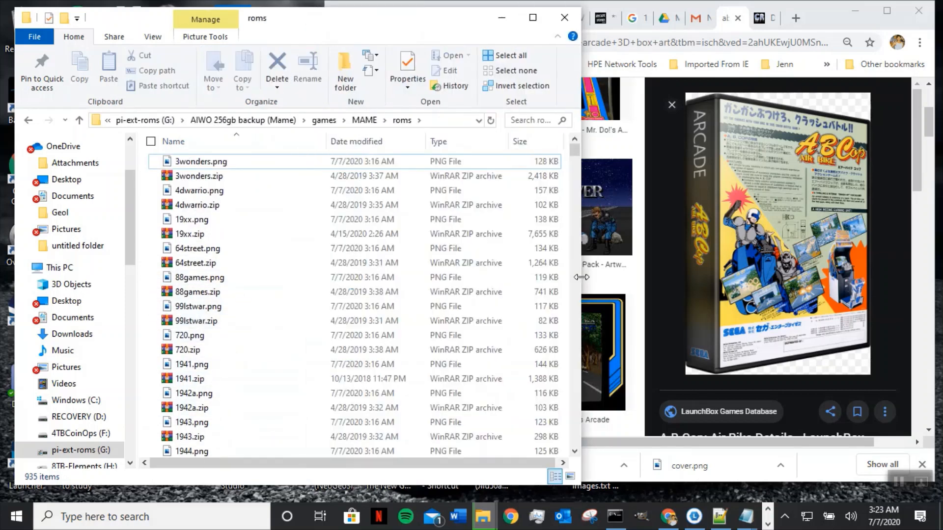
left_click(242, 146)
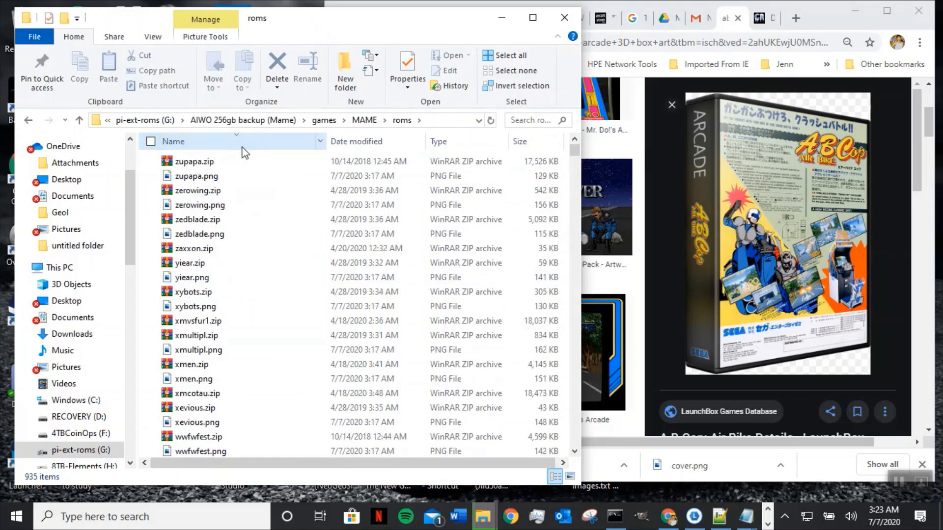
left_click(245, 147)
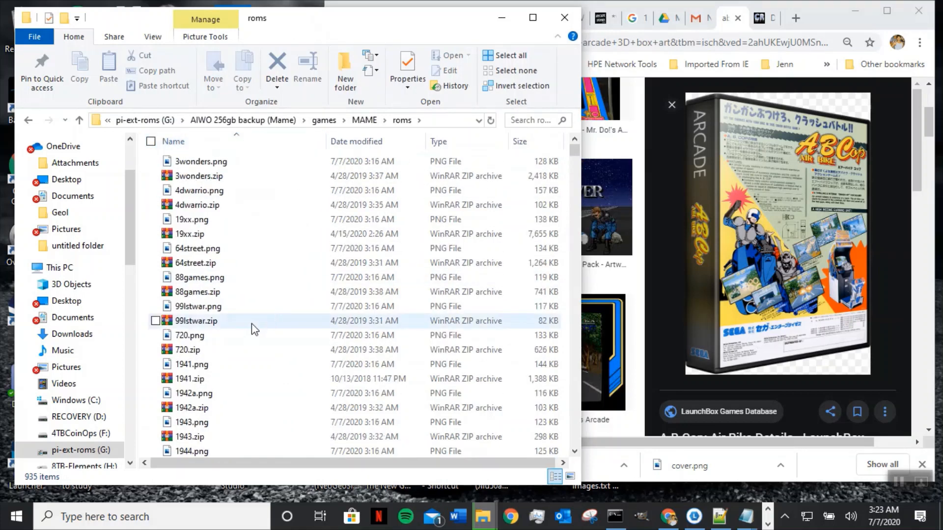
scroll(249, 325, "down", 15)
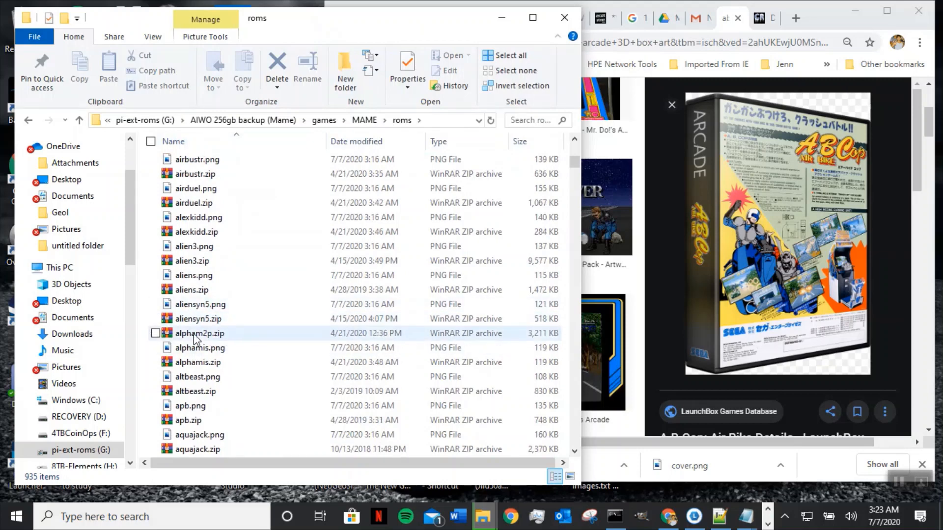
scroll(196, 334, "up", 15)
left_click(186, 335)
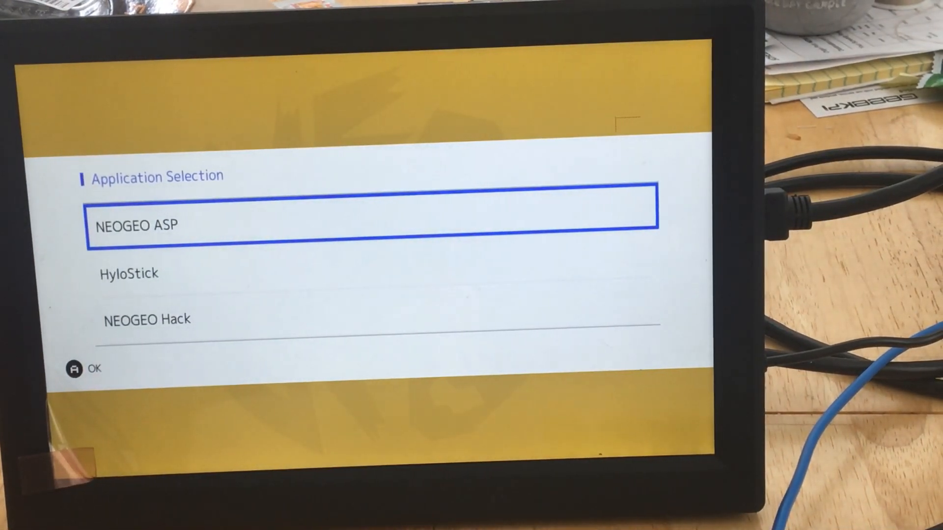
Launch HyloStick and browse the MVS carousel from 1941 through 1945k III to A.B. Cop.
key("Down")
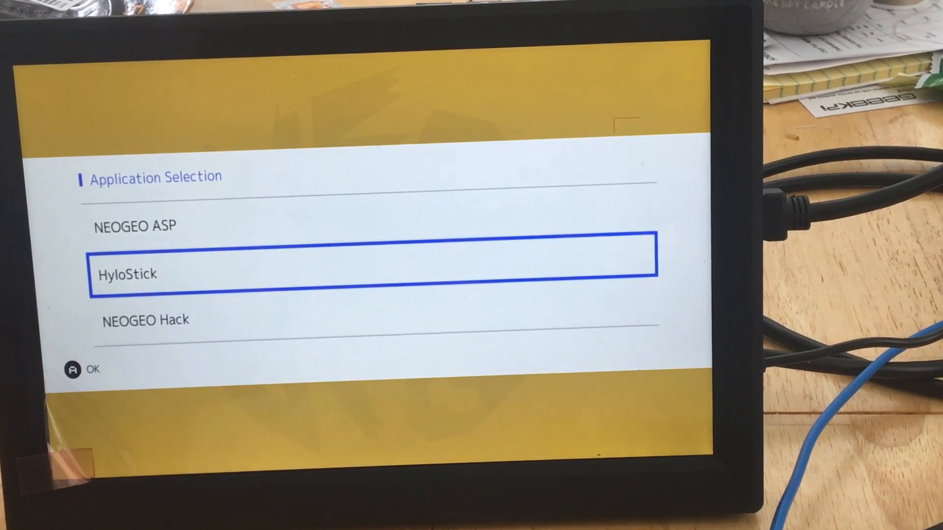
key("Return")
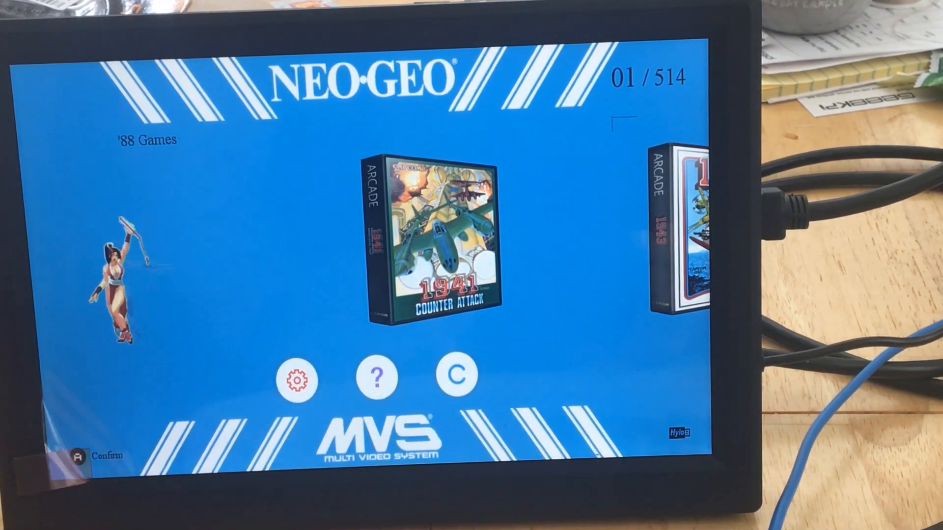
key("Right")
key("Right")
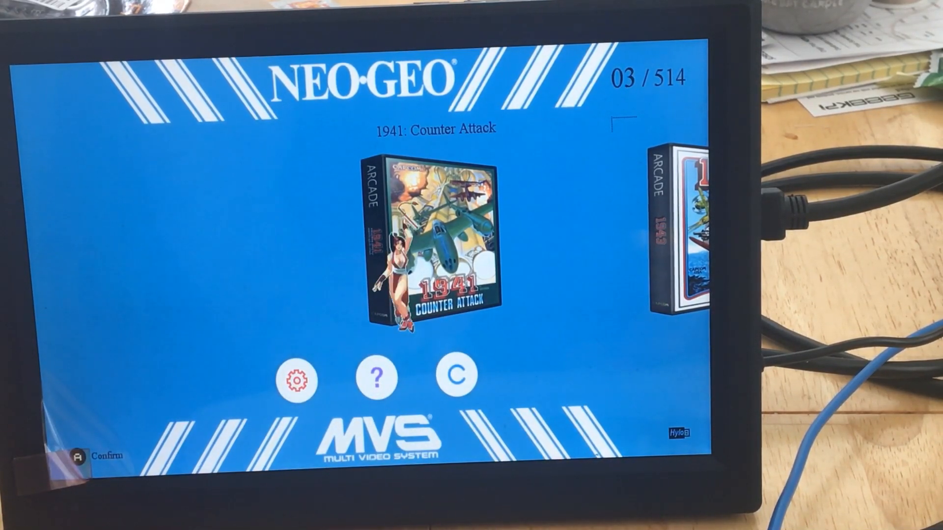
key("Right")
key("Left")
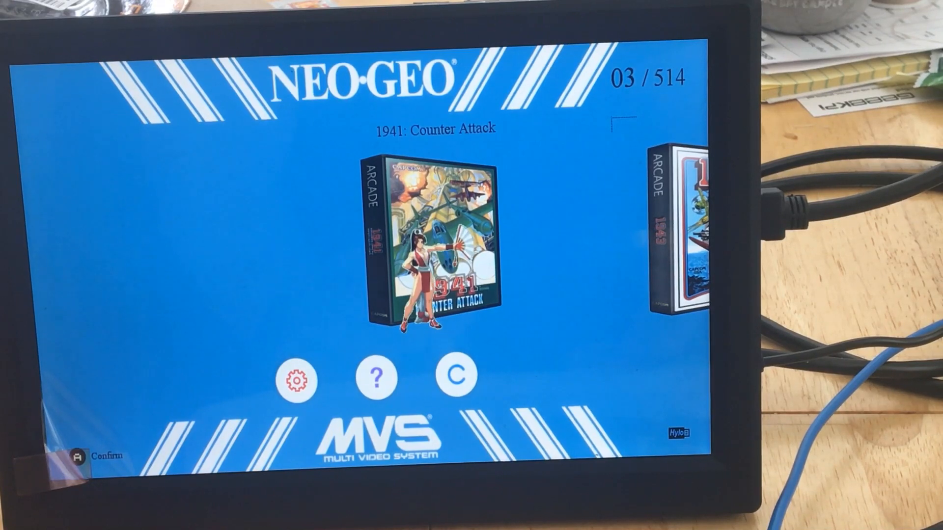
key("Right")
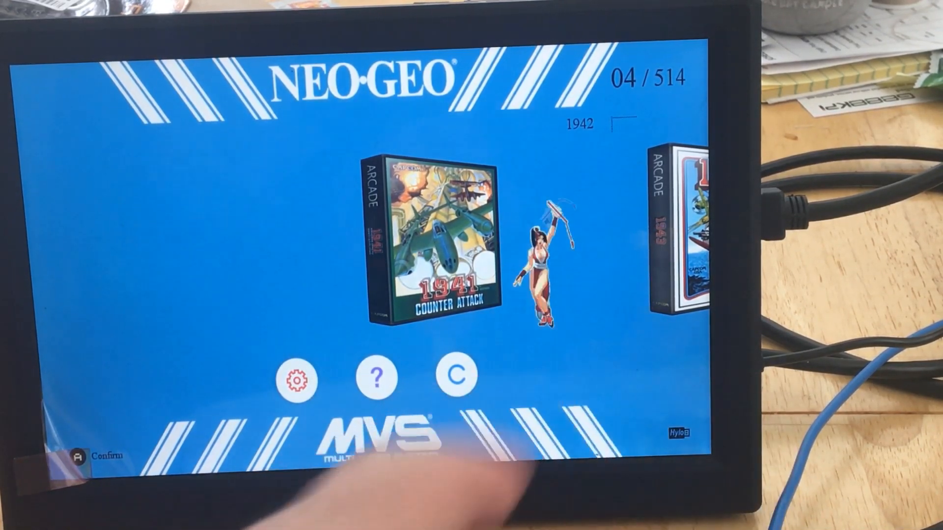
key("Right")
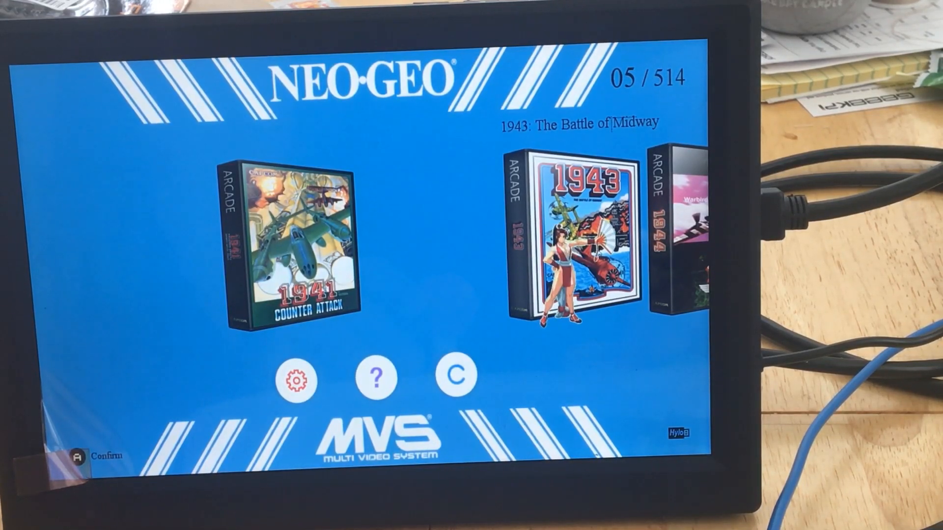
key("Right")
key("Right")
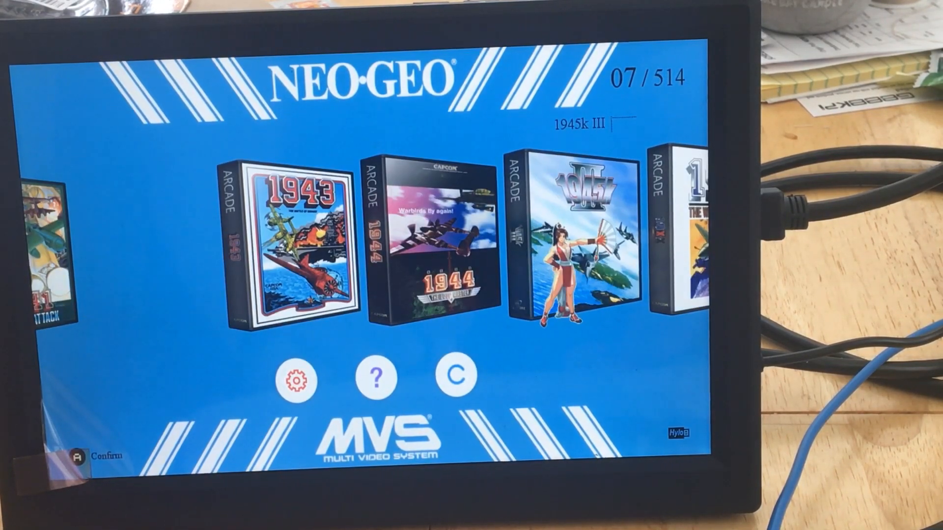
key("Right")
key("Right")
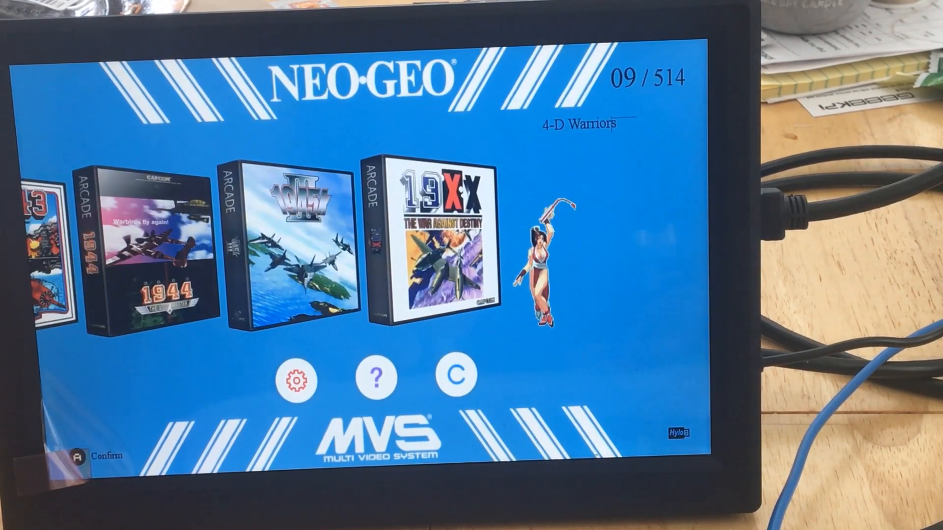
key("Right")
key("Right")
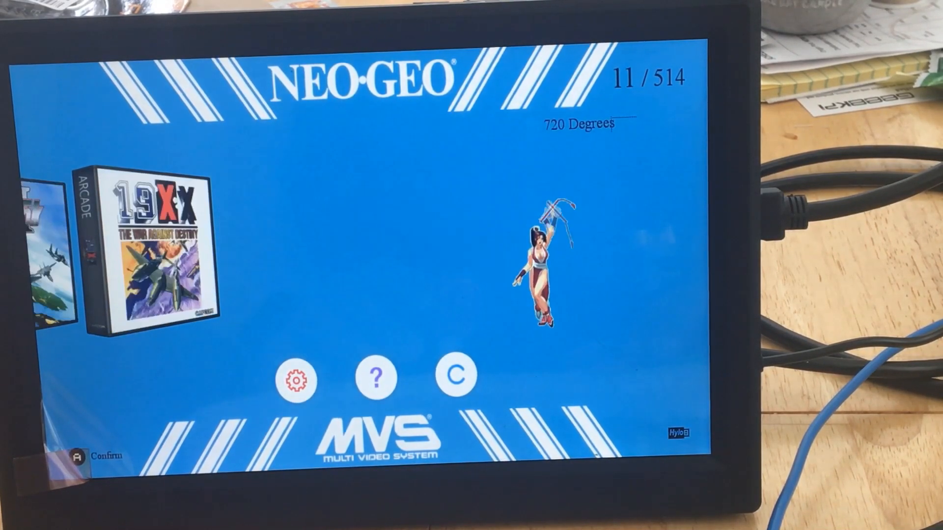
key("Right")
Advance past After Burner, Air Buster, Alien Storm and Alien3 to Altered Beast.
key("Right")
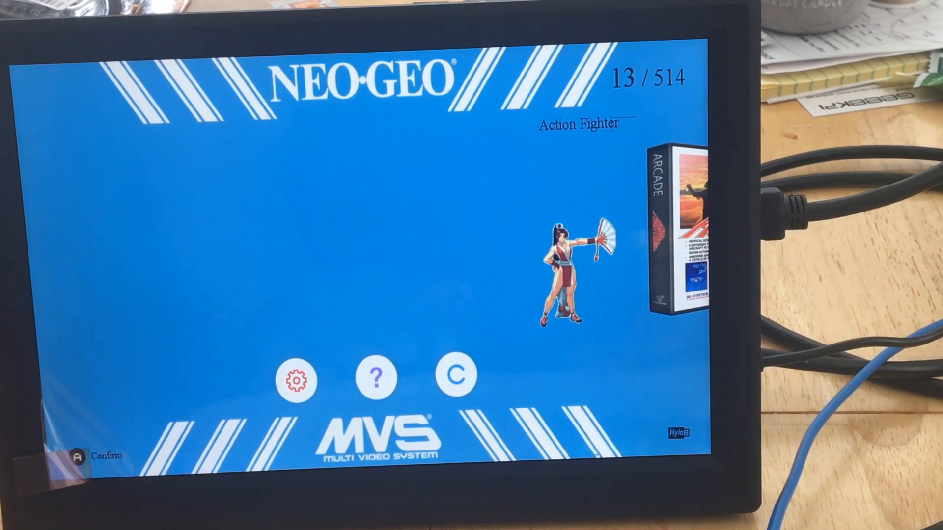
key("Right")
key("Right")
key("Right")
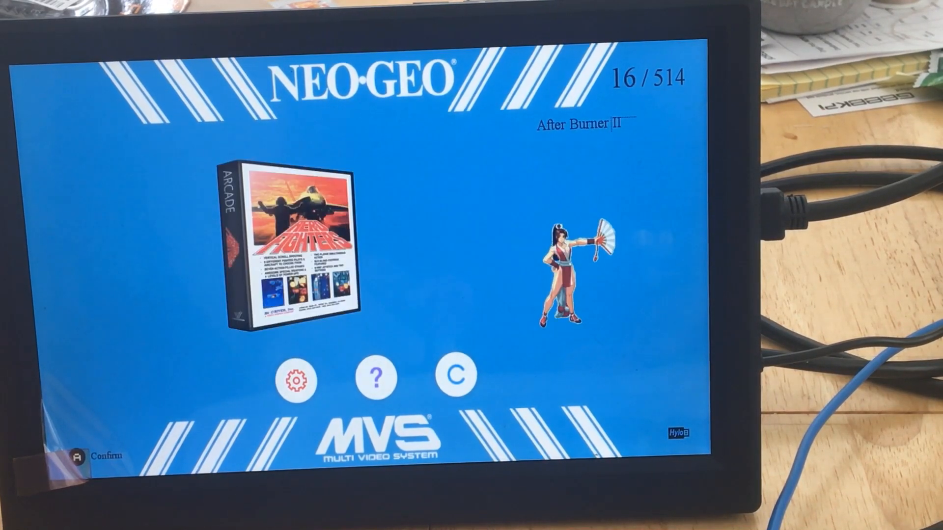
key("Right")
key("Right")
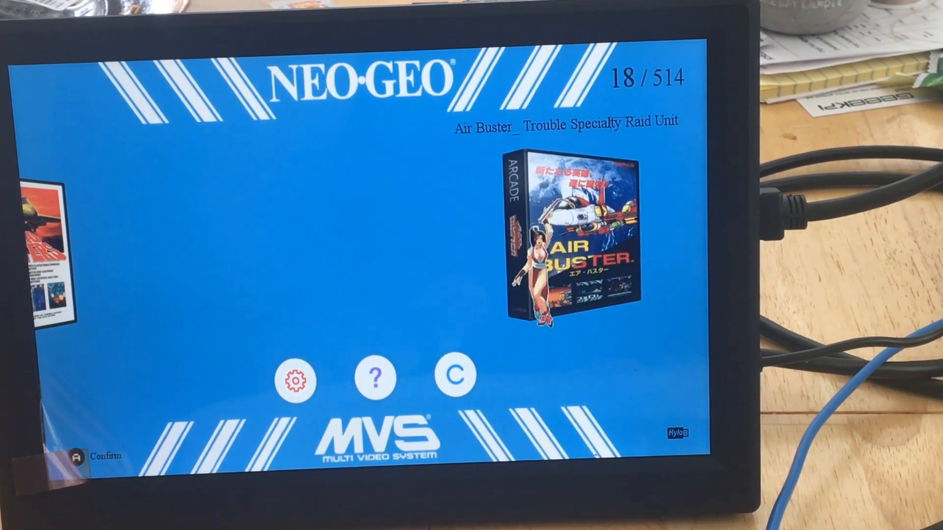
key("Right")
key("Right")
key("Right")
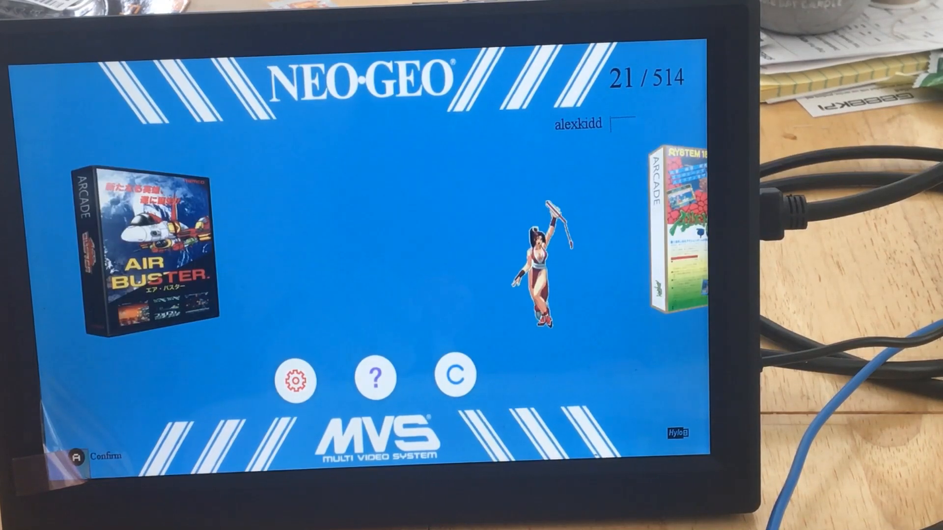
key("Right")
key("Right")
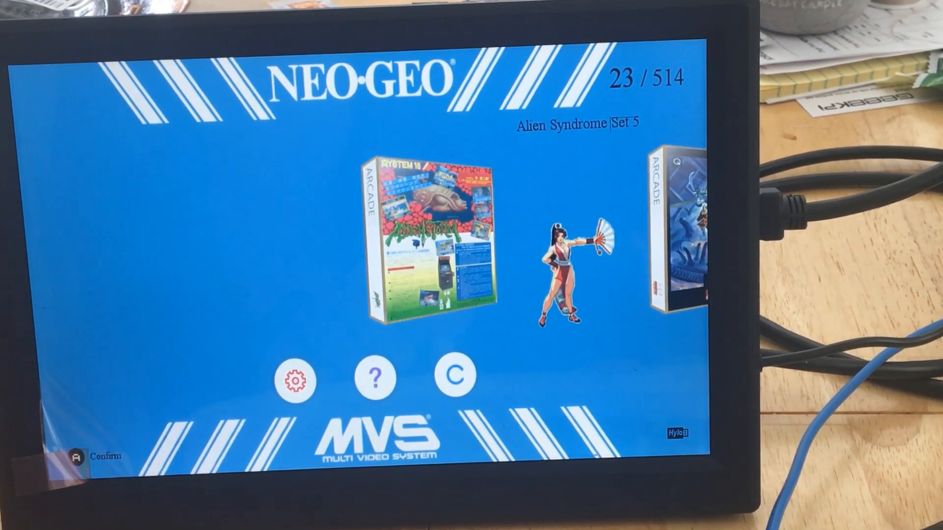
key("Right")
key("Right")
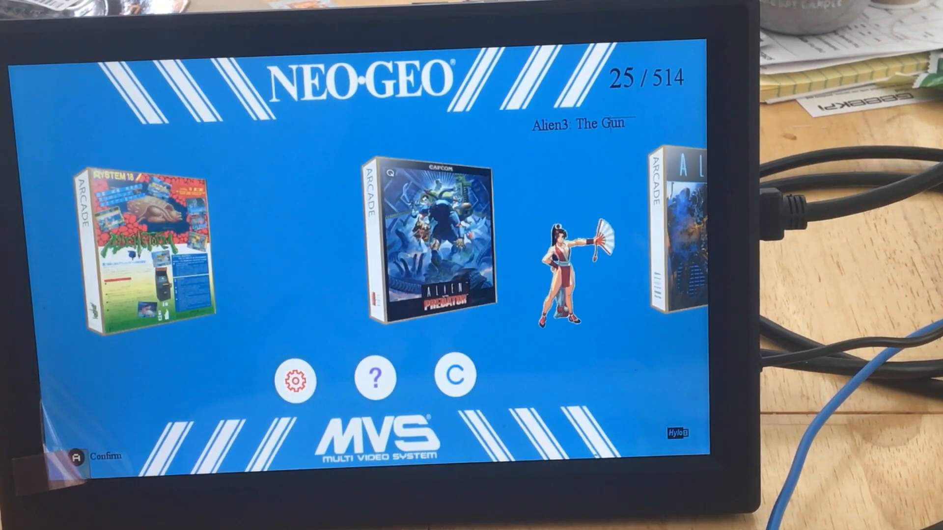
key("Right")
key("Right")
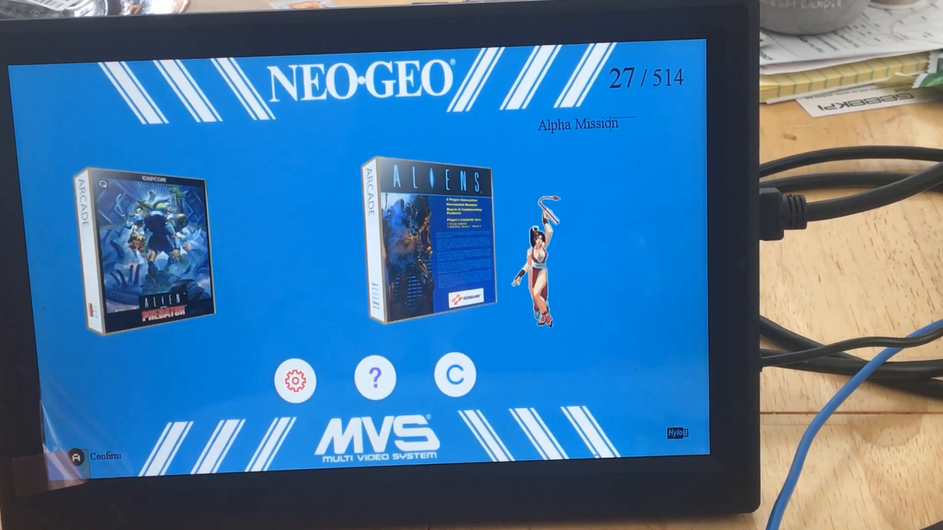
key("Right")
key("Right")
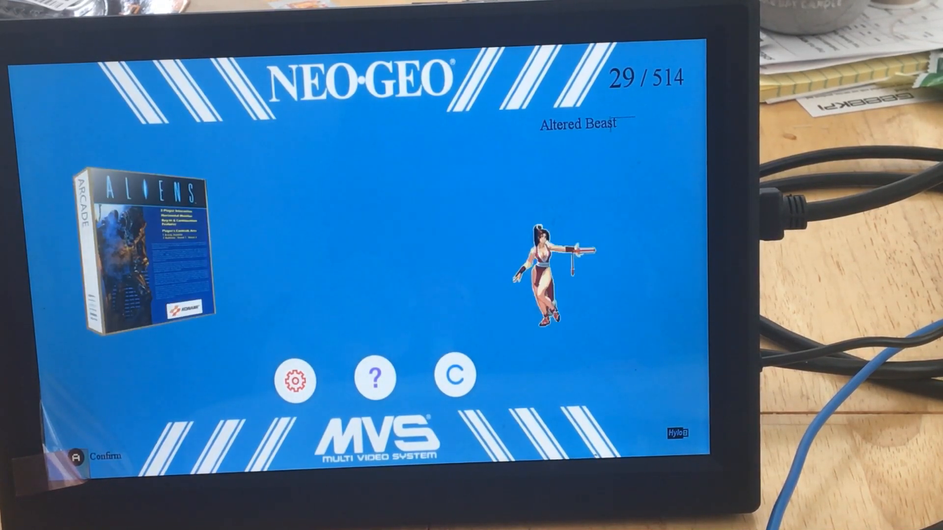
key("Right")
Continue through Aqua Jack, Asteroids Deluxe, Bagman and Batman to Battletoads.
key("Right")
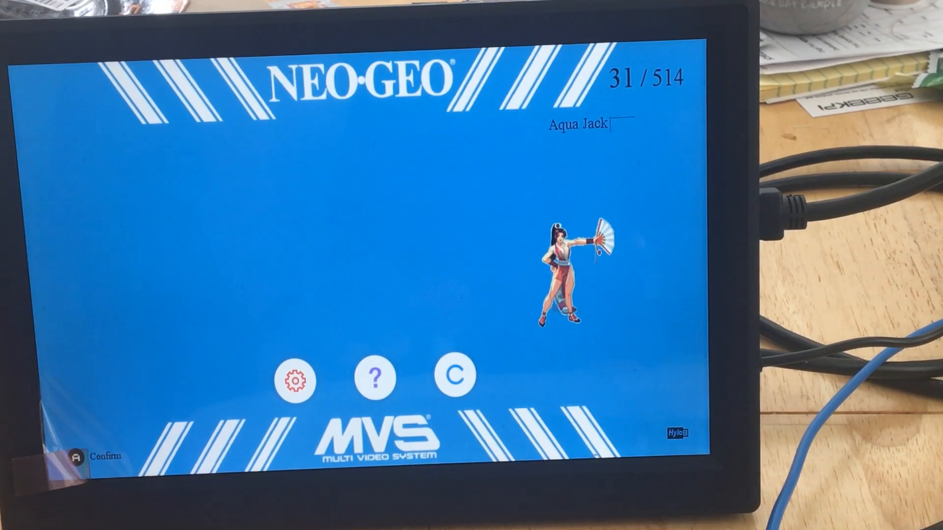
key("Right")
key("Right")
key("Right")
key("Right")
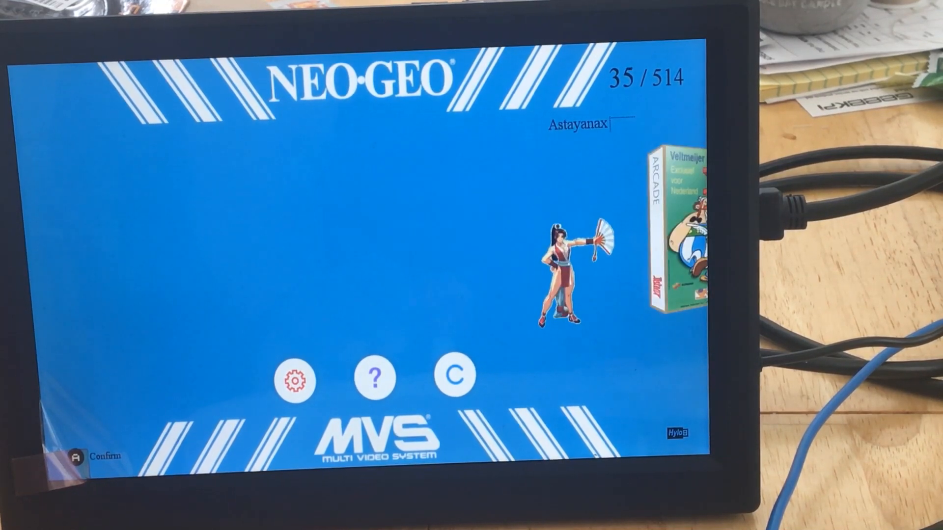
key("Right")
key("Right")
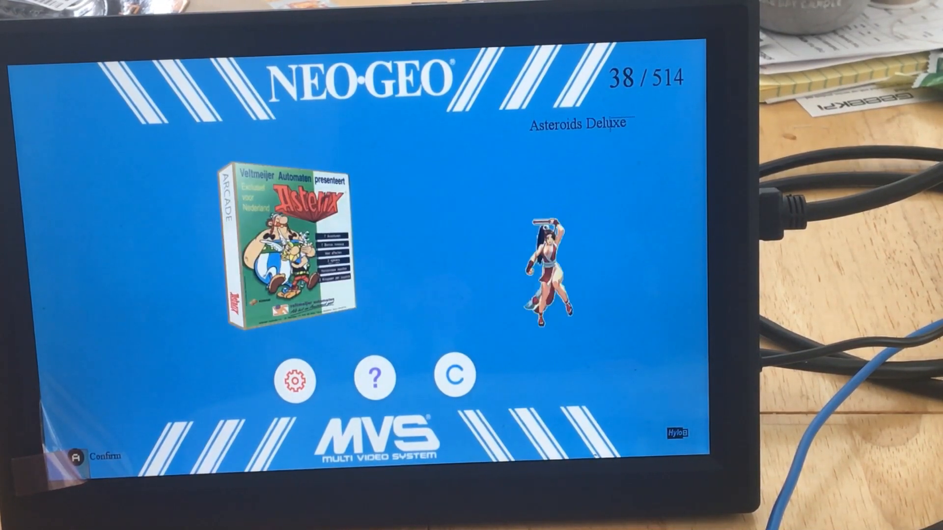
key("Right")
key("Right")
key("Right")
key("Right")
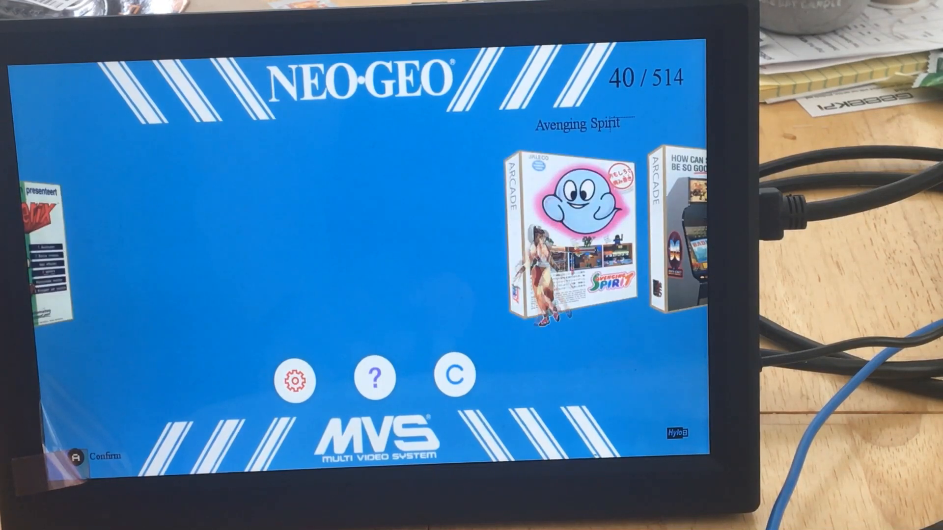
key("Right")
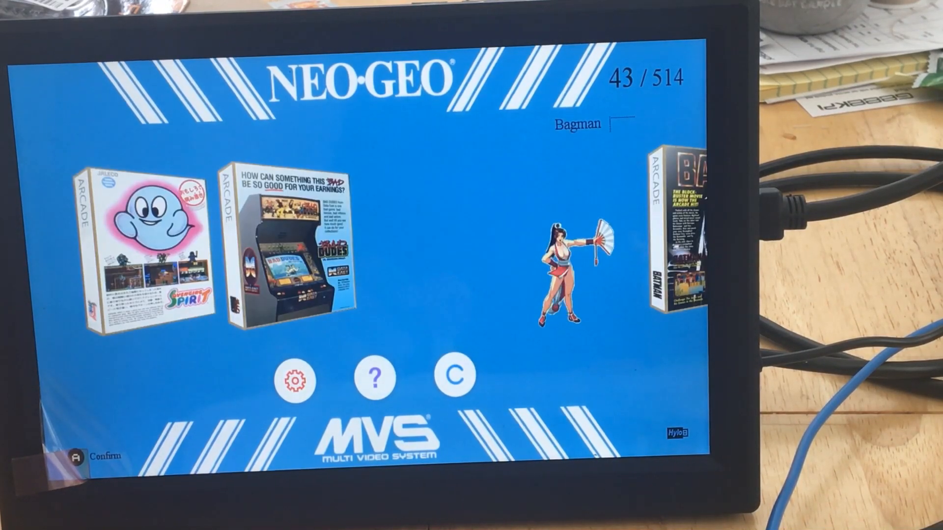
key("Right")
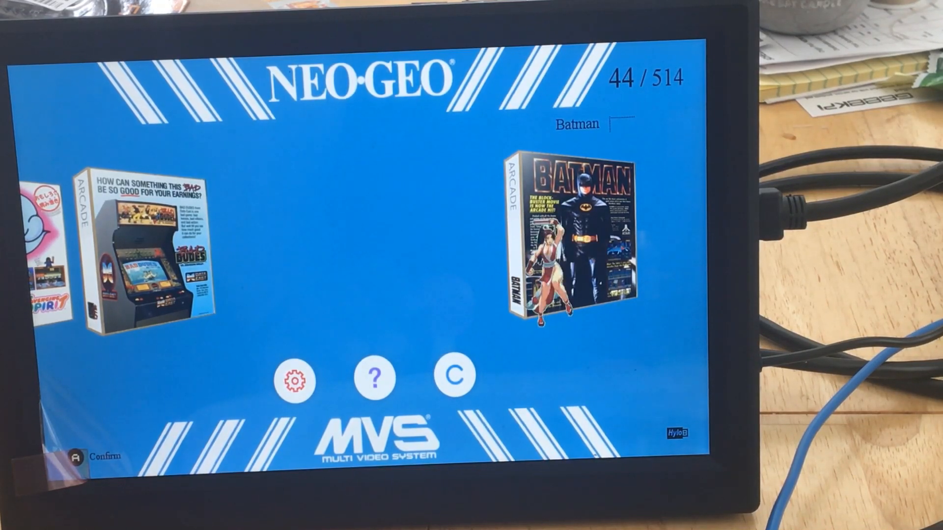
key("Right")
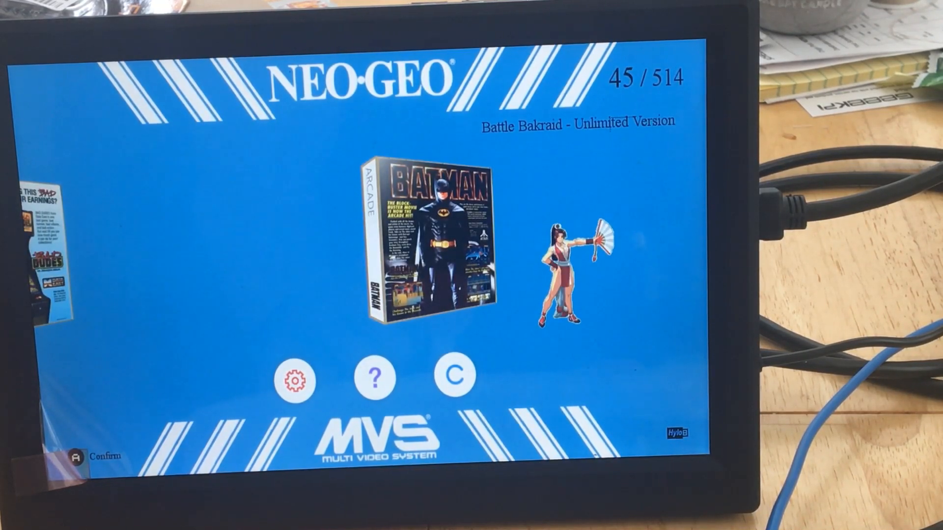
key("Right")
key("Right")
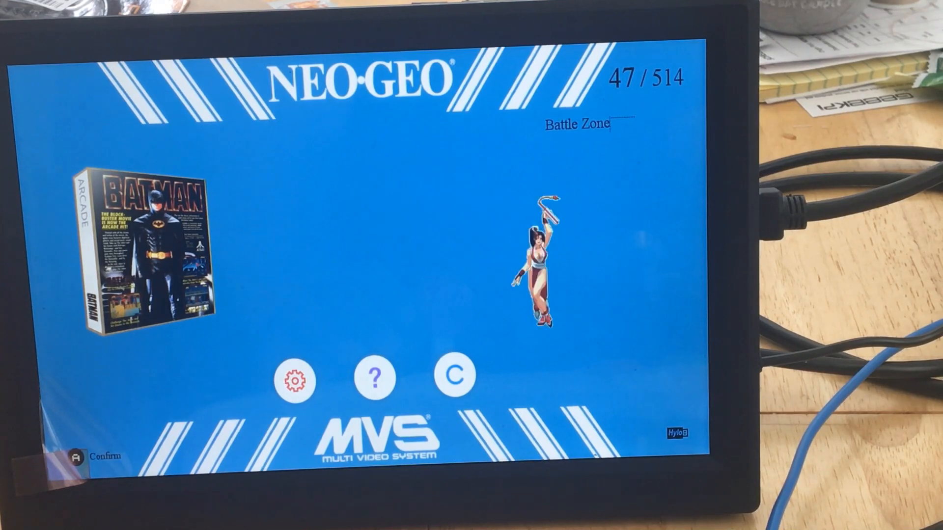
key("Right")
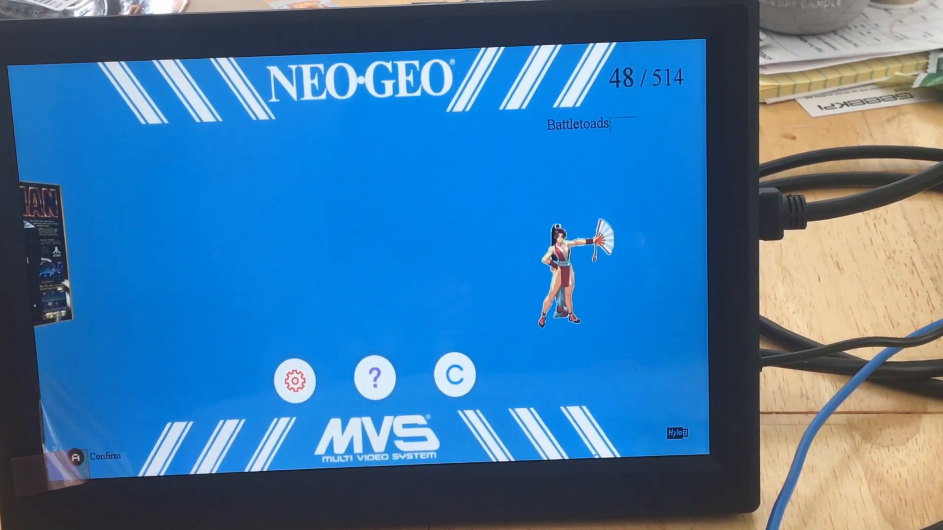
key("Right")
key("Right")
Browse from Battletoads through Bionic Commando, Block Out and Bomb Jack to Bonze Adventure.
key("Left")
key("Left")
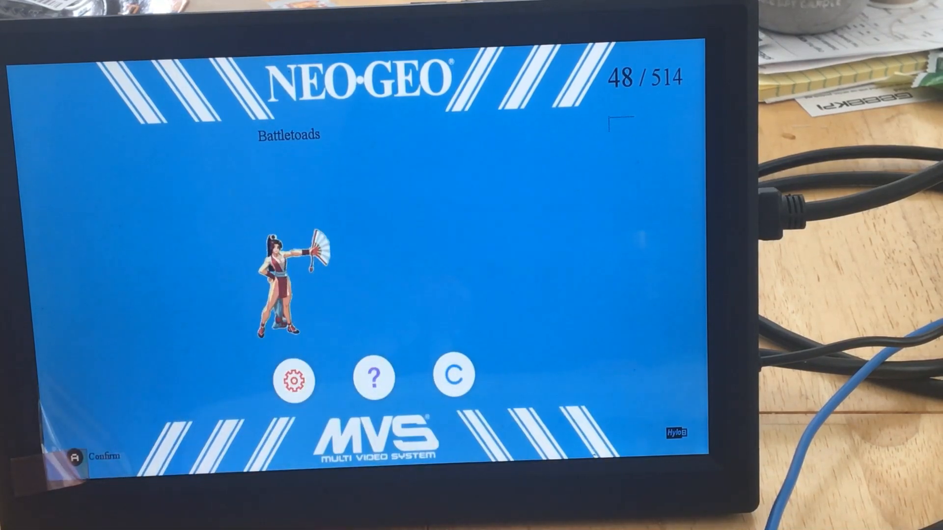
key("Right")
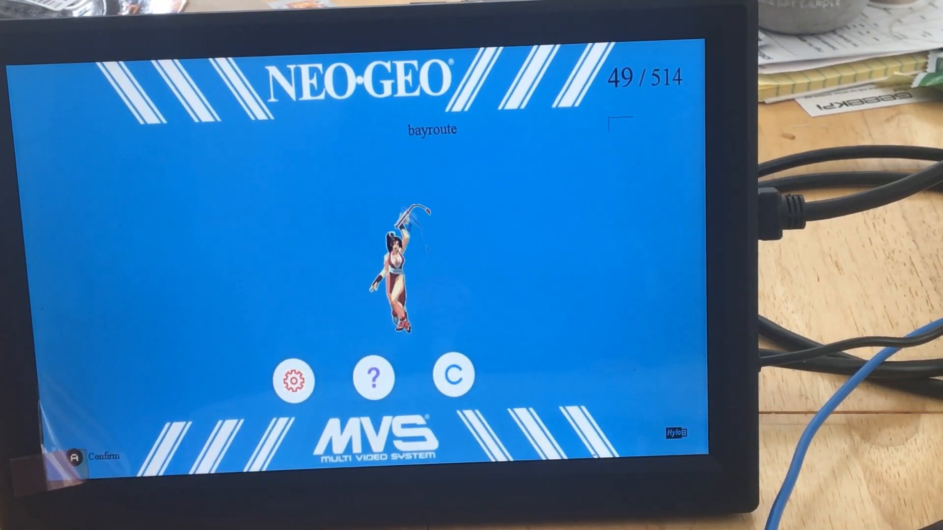
key("Right")
key("Right")
key("Right")
key("Right")
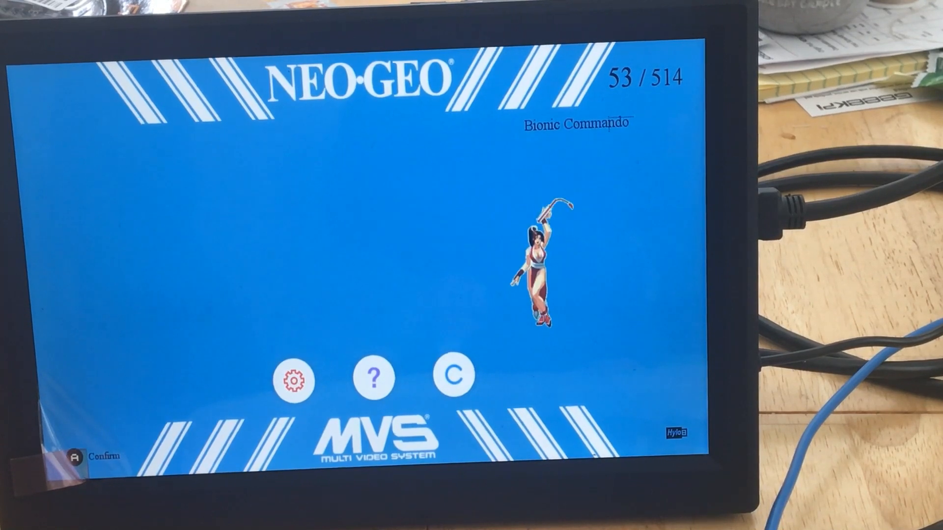
key("Right")
key("Right")
key("Right")
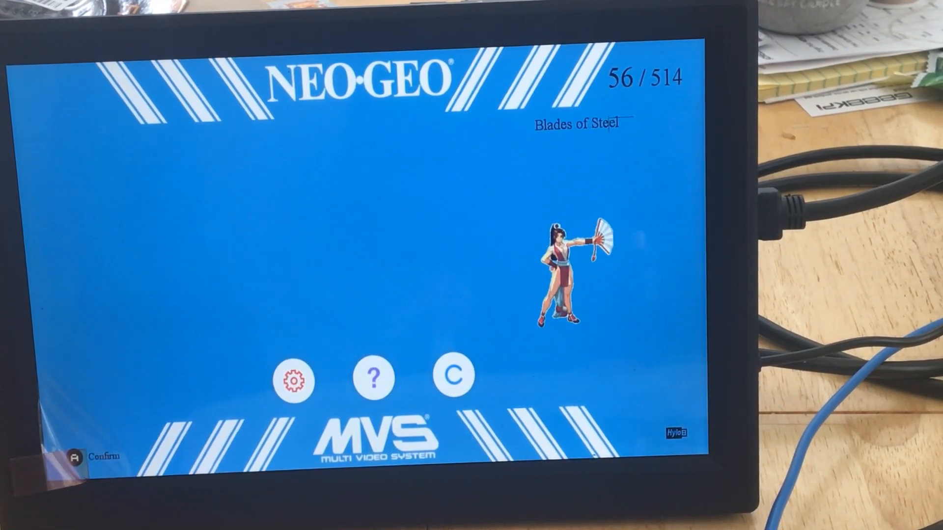
key("Right")
key("Right")
key("Right")
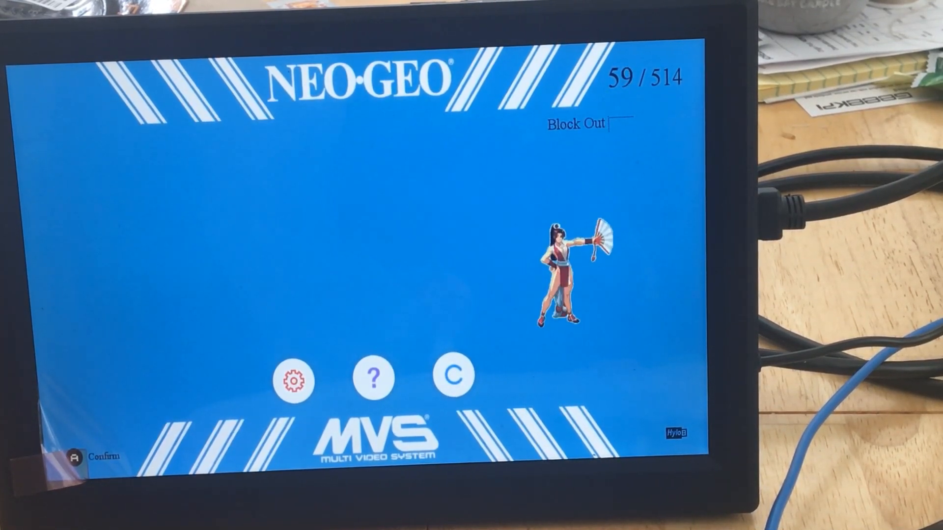
key("Right")
key("Right")
key("Right")
key("Right")
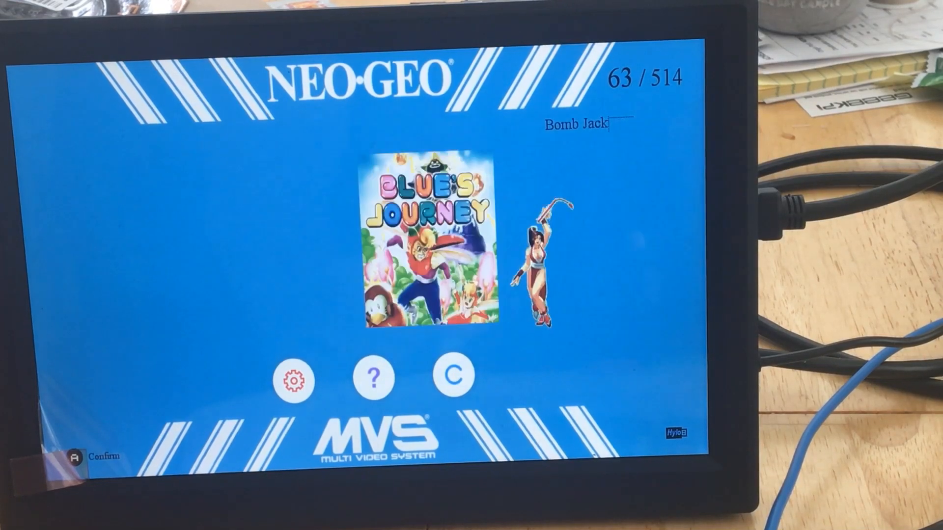
key("Right")
key("Right")
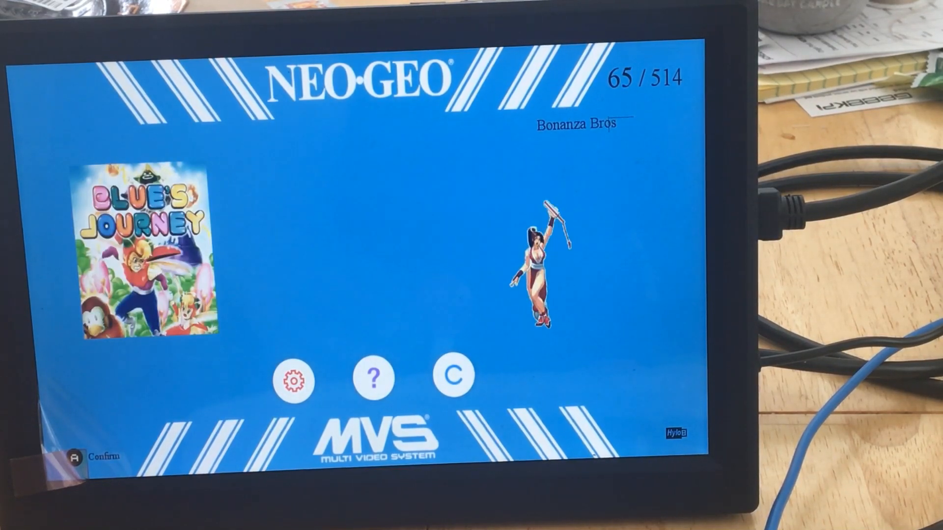
key("Right")
key("Right")
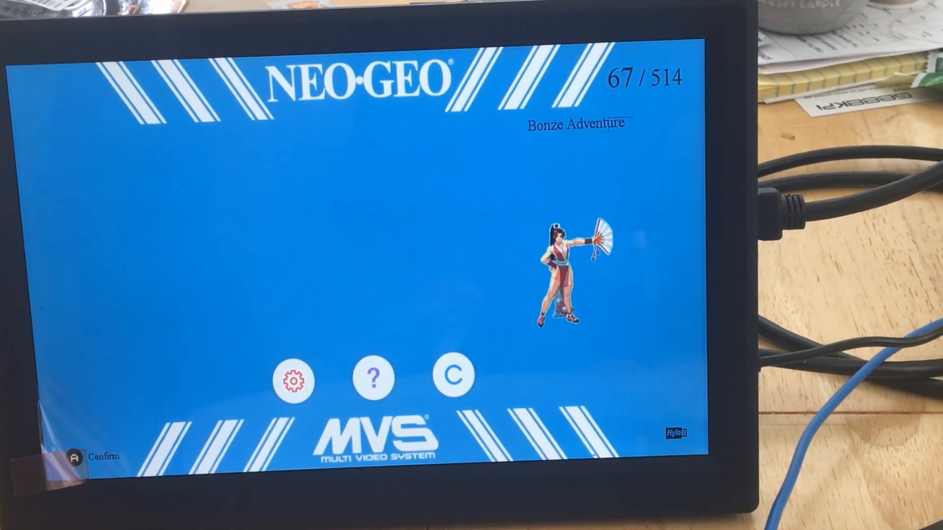
Continue through Bubble Bobble 2, Burger Time and Cannon Dancer to Captain Silver.
key("Right")
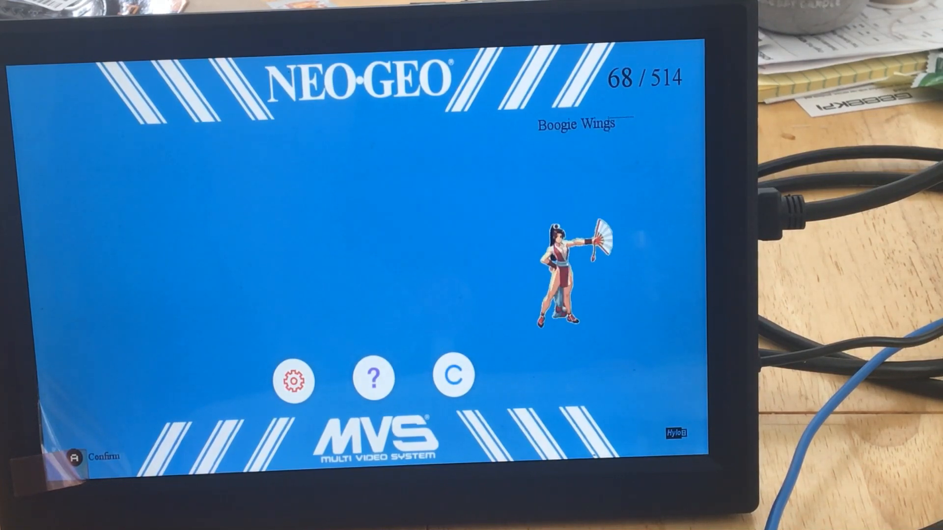
key("Right")
key("Right")
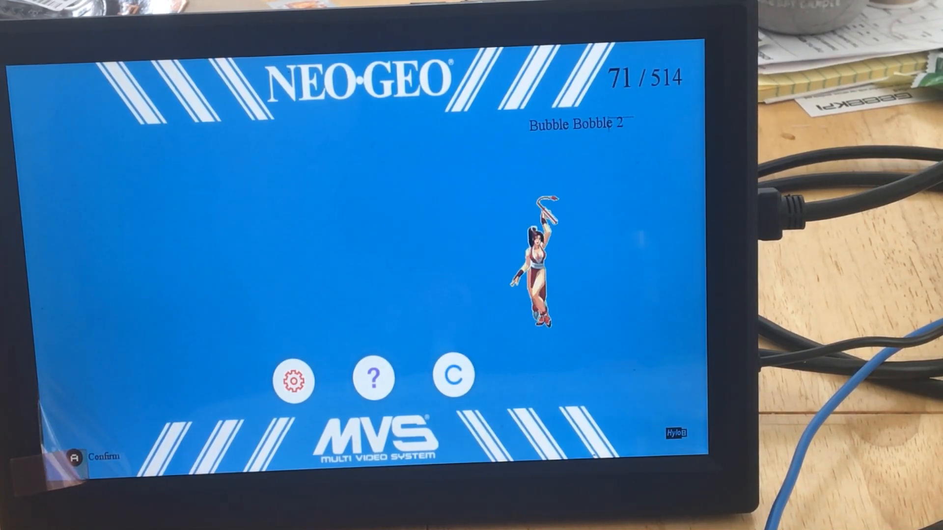
key("Right")
key("Right")
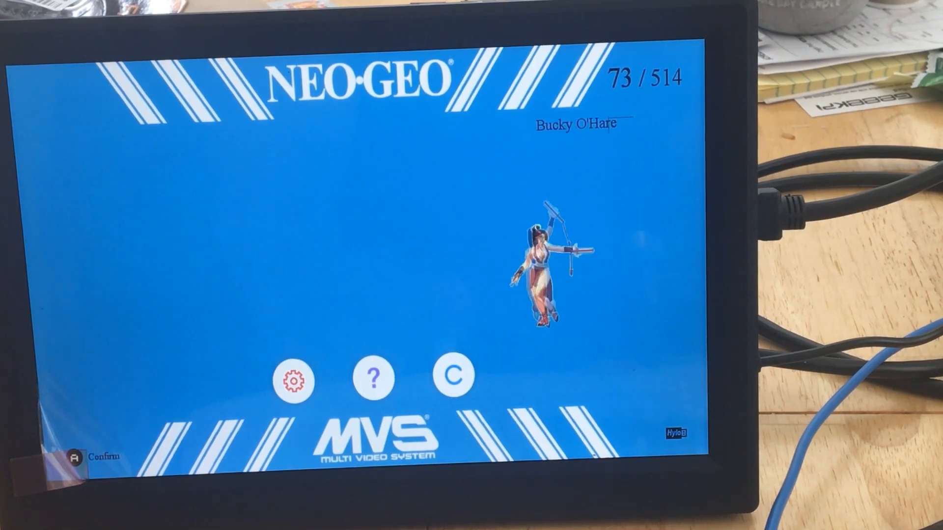
key("Right")
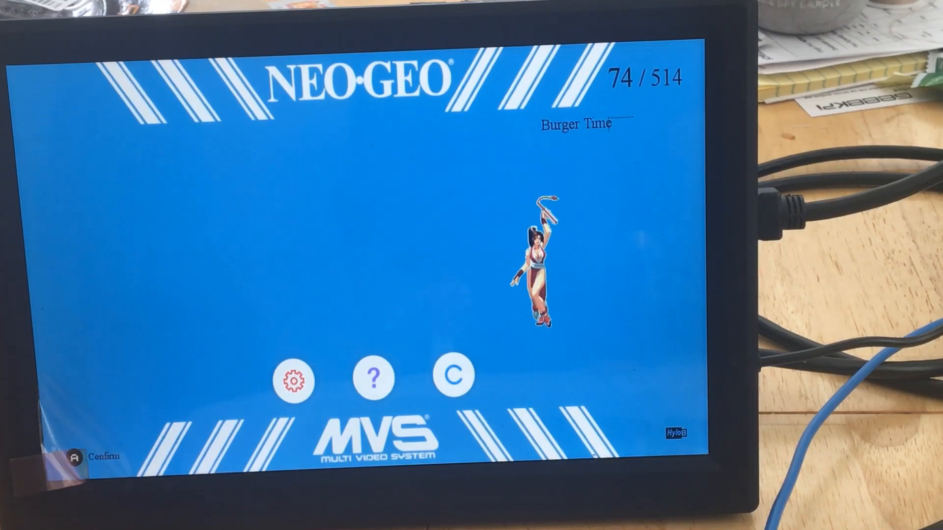
key("Right")
key("Right")
key("Right")
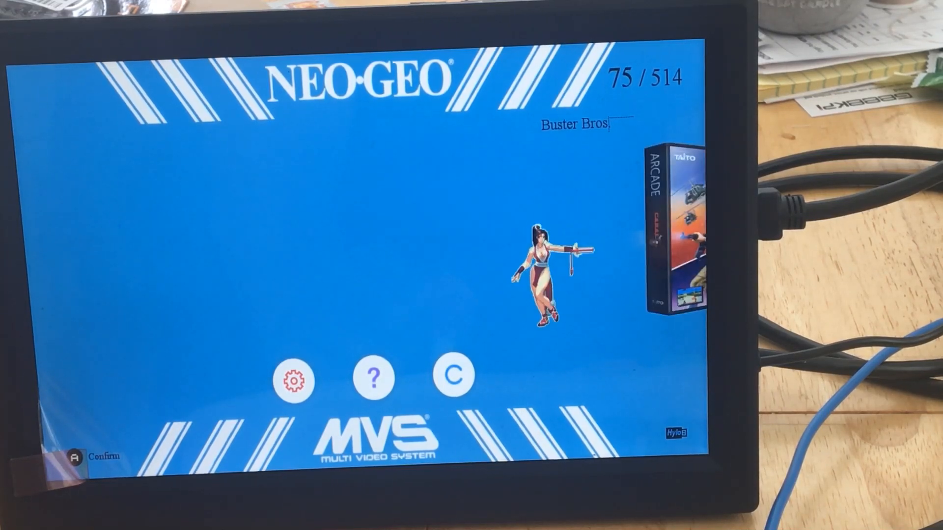
key("Right")
key("Right")
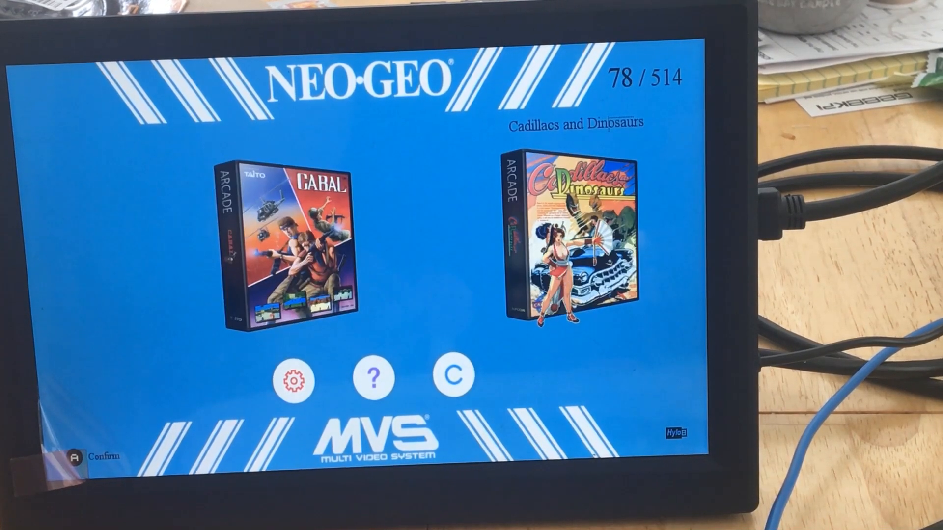
key("Right")
key("Right")
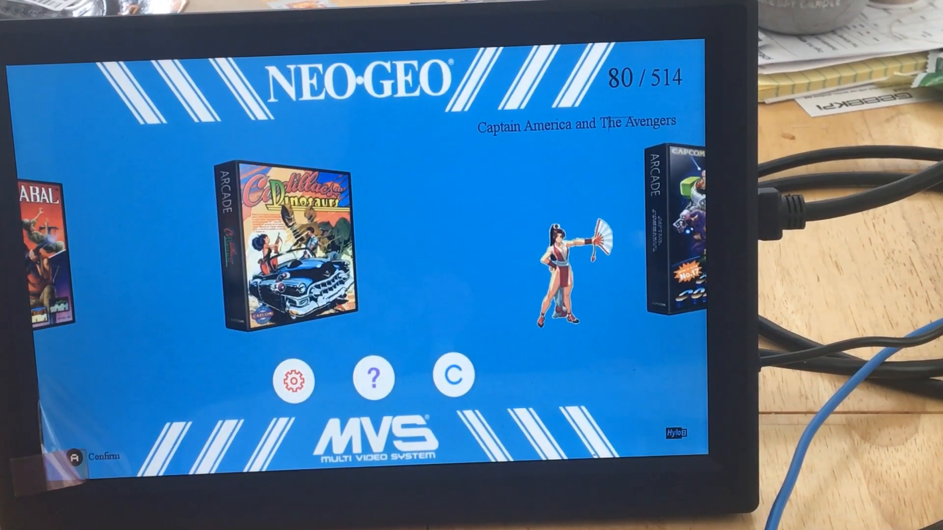
key("Right")
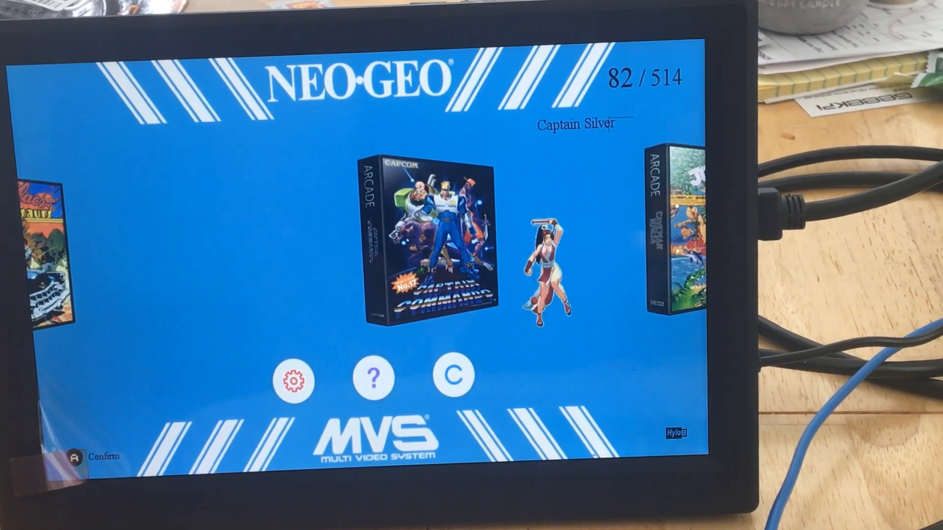
key("Right")
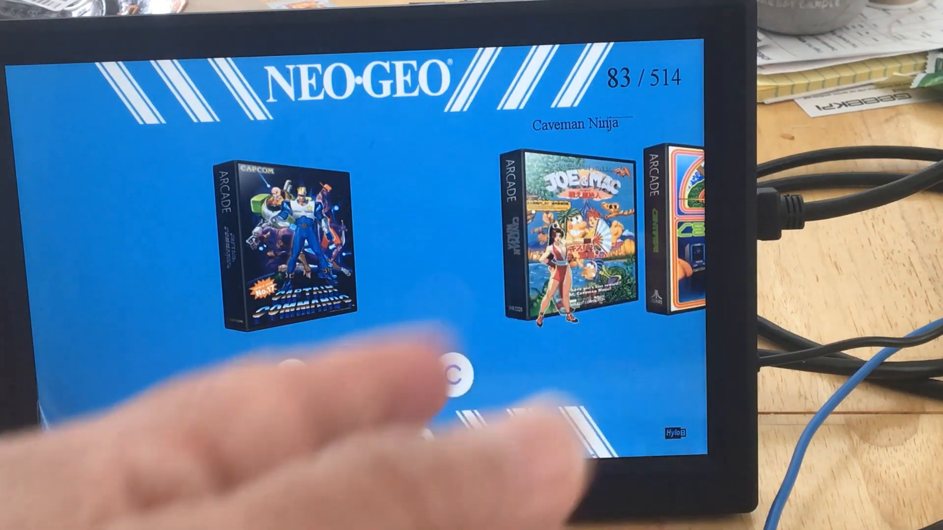
Browse from Centipede through Contra, Cyber-Lip and Darkstalkers to Dig Dug.
key("Right")
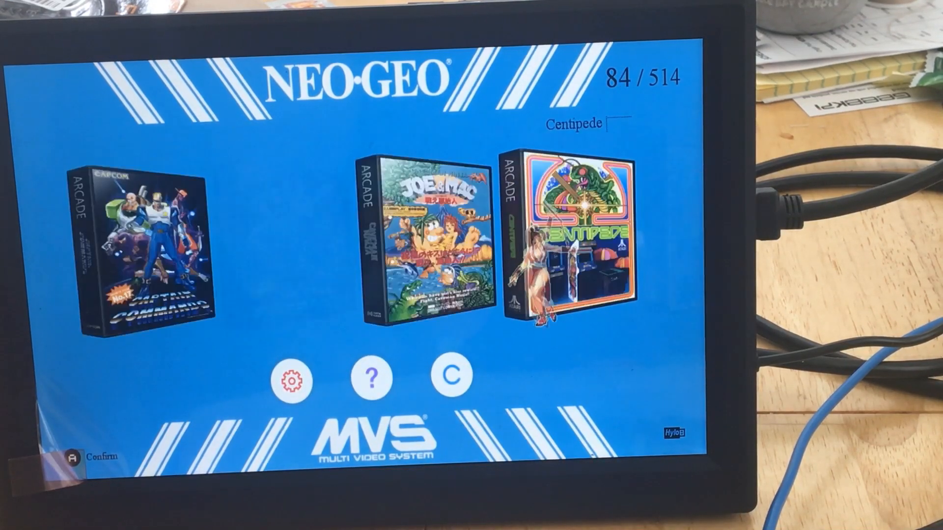
key("Right")
key("Right")
key("Right")
key("Right")
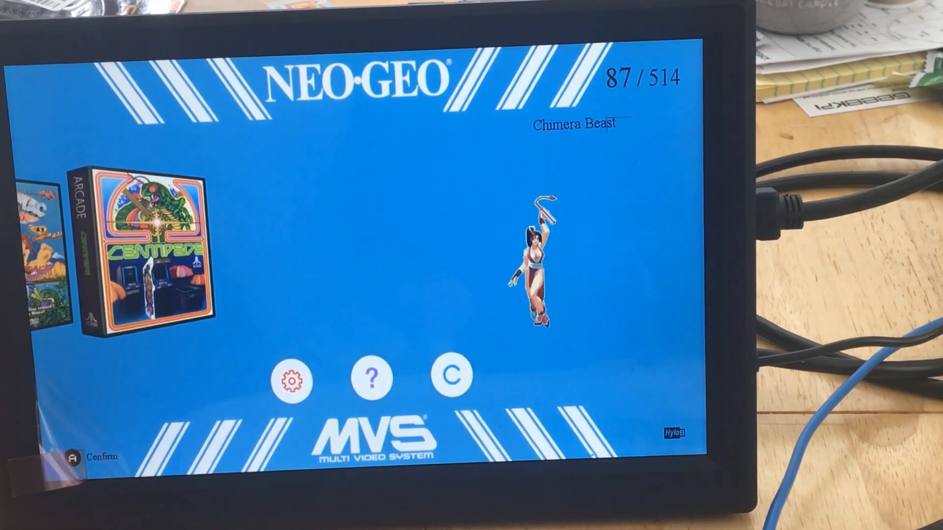
key("Right")
key("Right")
key("Right")
key("Right")
key("Right")
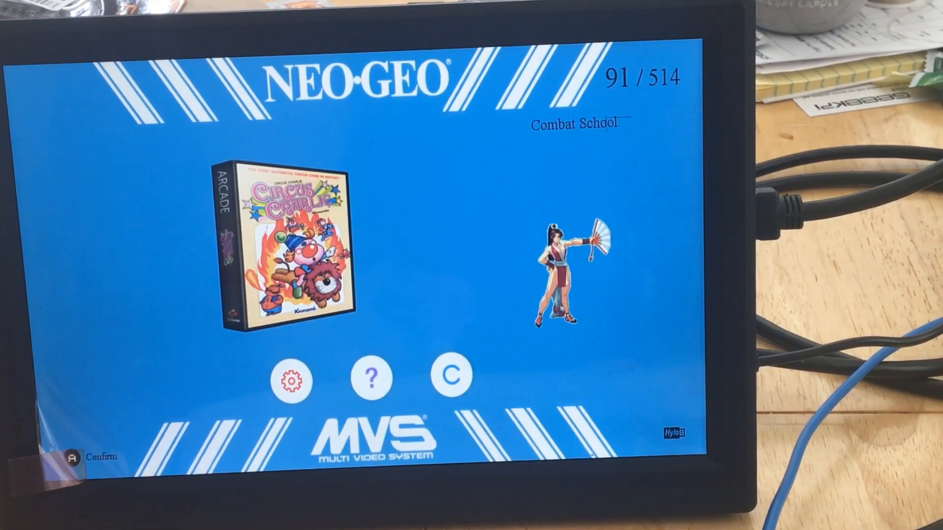
key("Right")
key("Right")
key("Right")
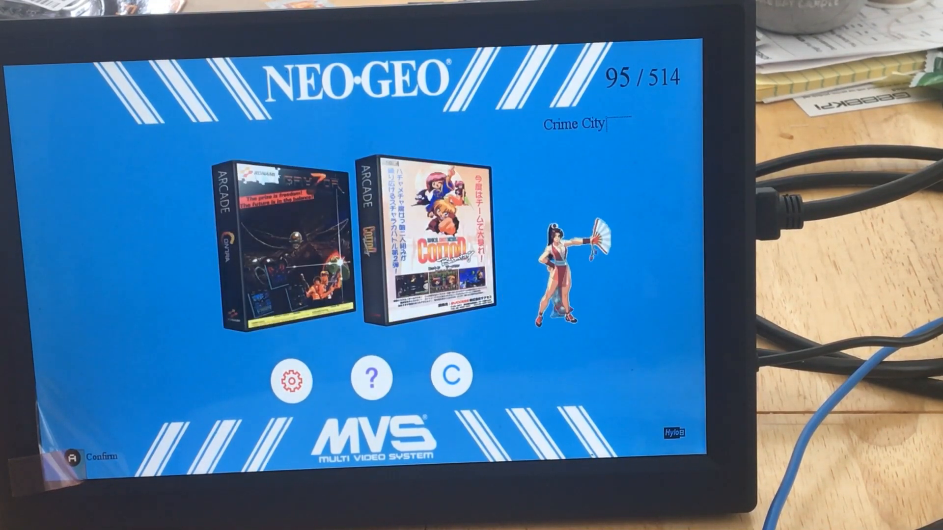
key("Right")
key("Right")
key("Right")
key("Right")
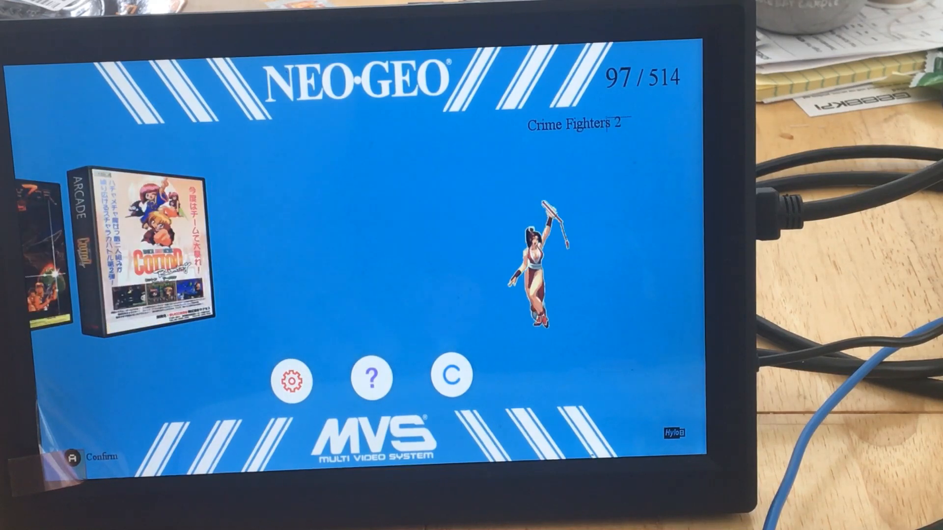
key("Right")
key("Right")
key("Right")
key("Right")
key("Right")
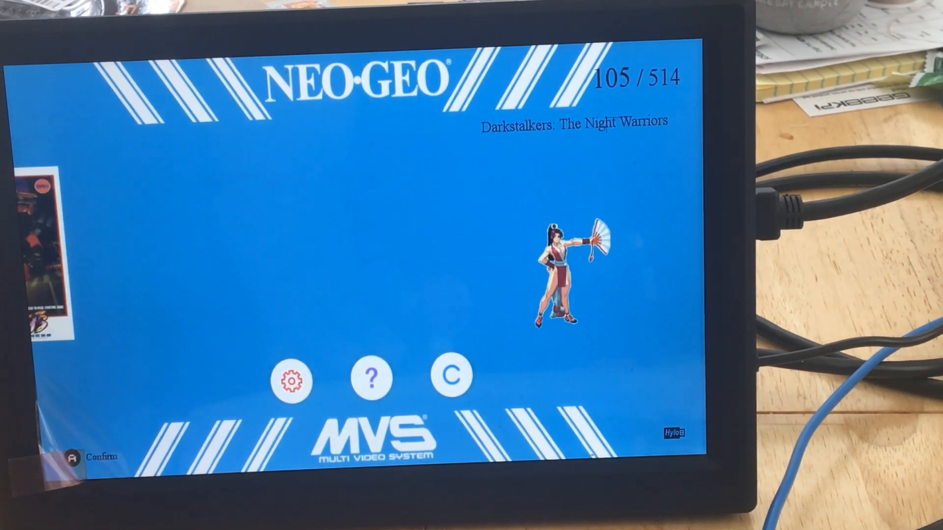
key("Right")
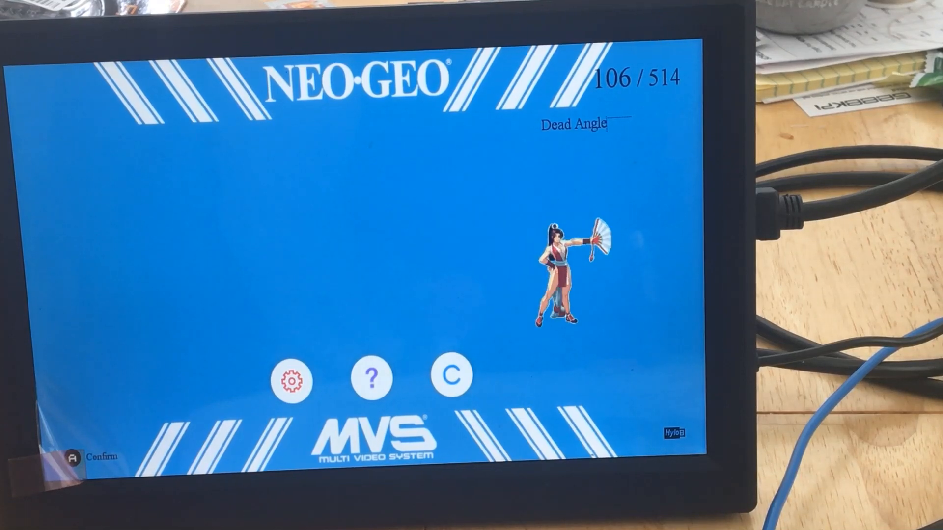
key("Right")
key("Right")
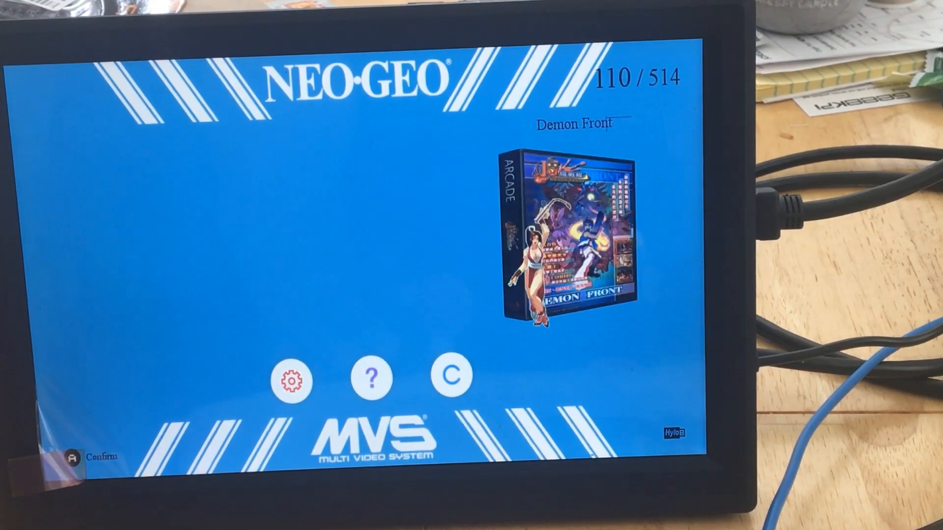
key("Right")
key("Right")
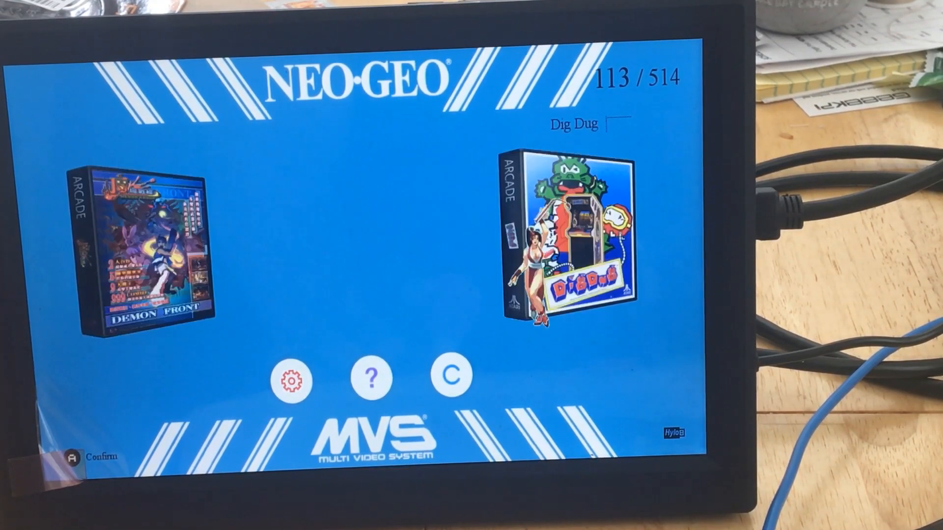
Check the Donkey Kong titles and settle on Double Dragon II - The Revenge (123/514).
key("Right")
key("Right")
key("Right")
key("Right")
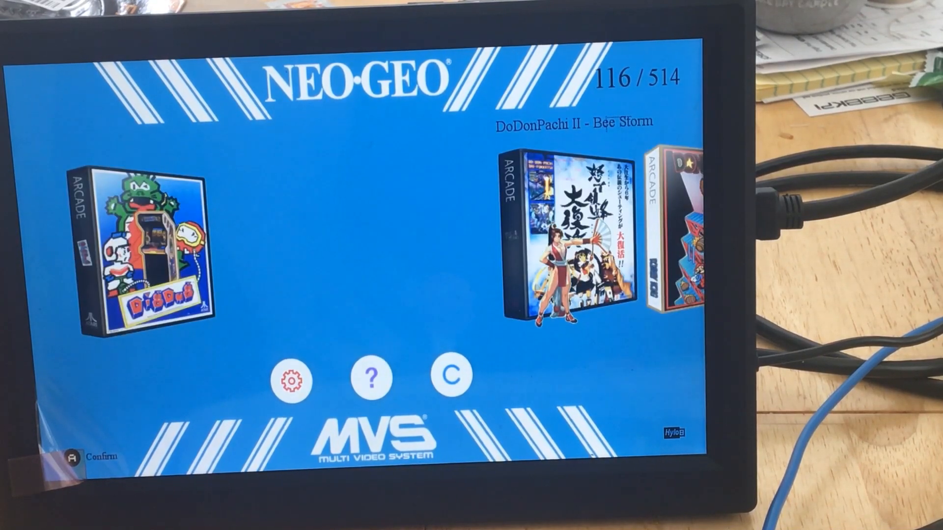
key("Right")
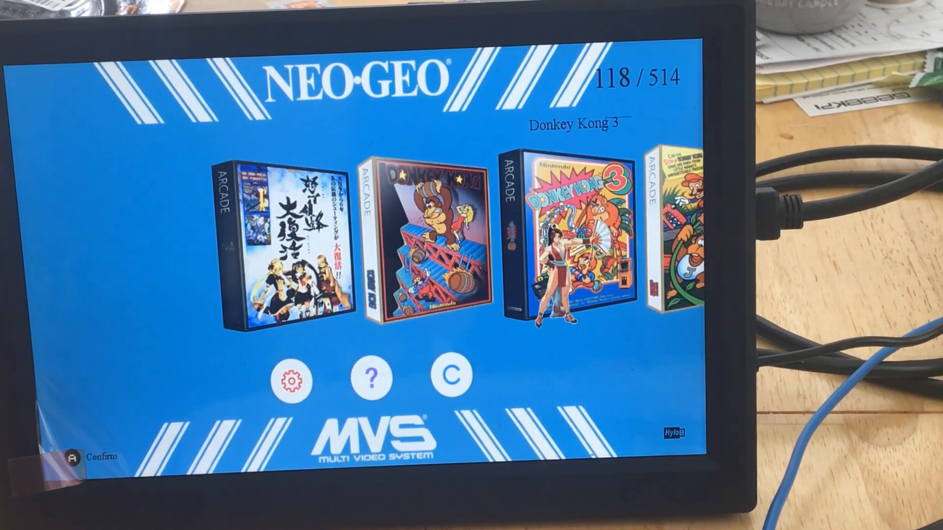
key("Left")
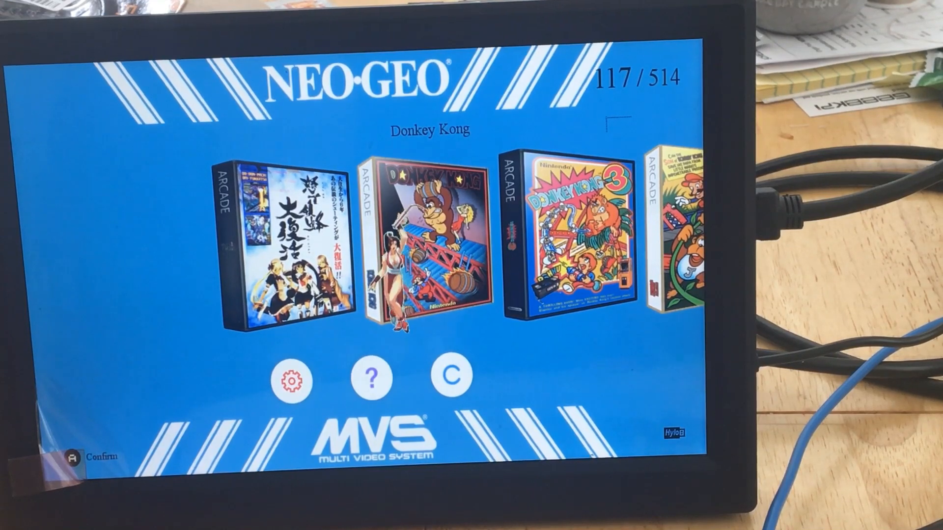
key("Left")
key("Right")
key("Right")
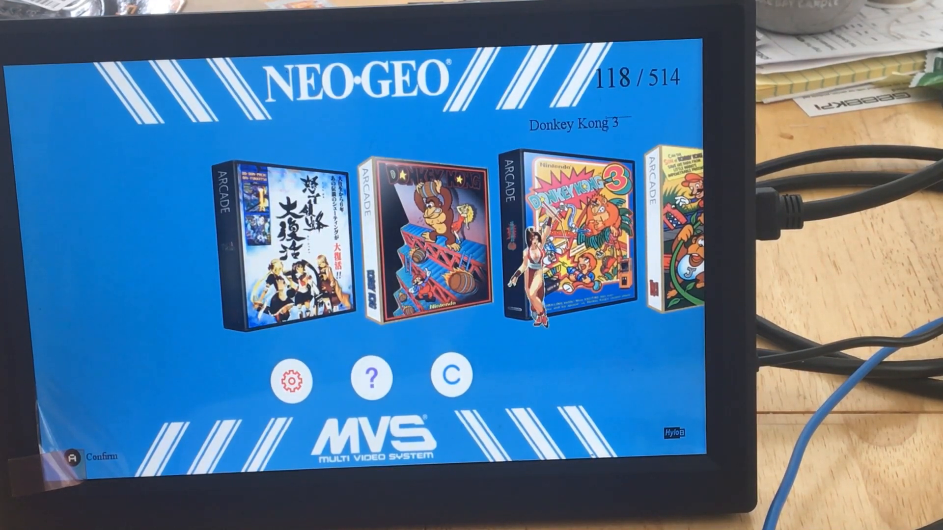
key("Right")
key("Right")
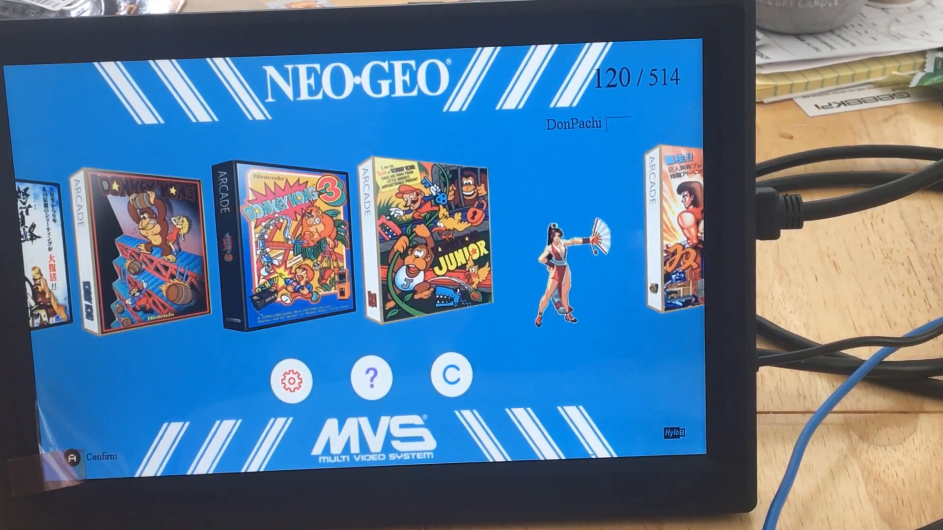
key("Left")
key("Left")
key("Left")
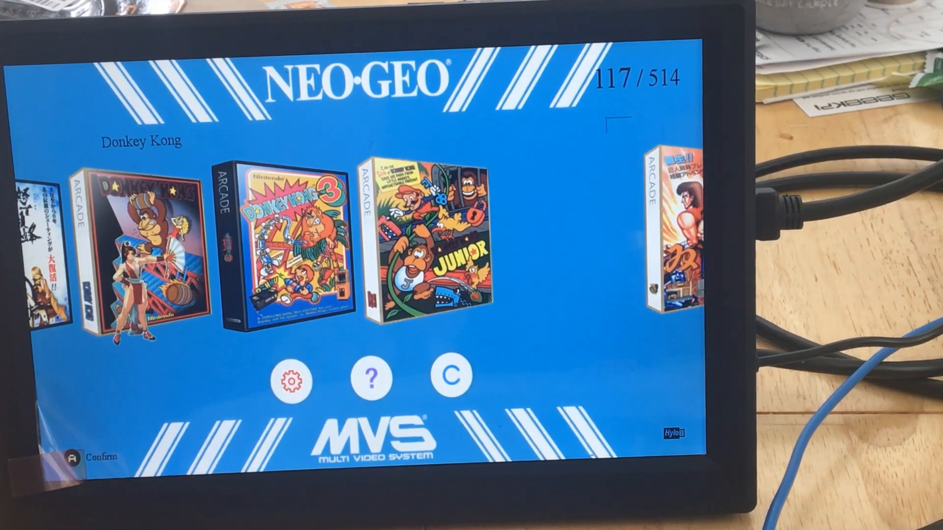
key("Right")
key("Right")
key("Right")
key("Right")
key("Right")
key("Right")
key("Right")
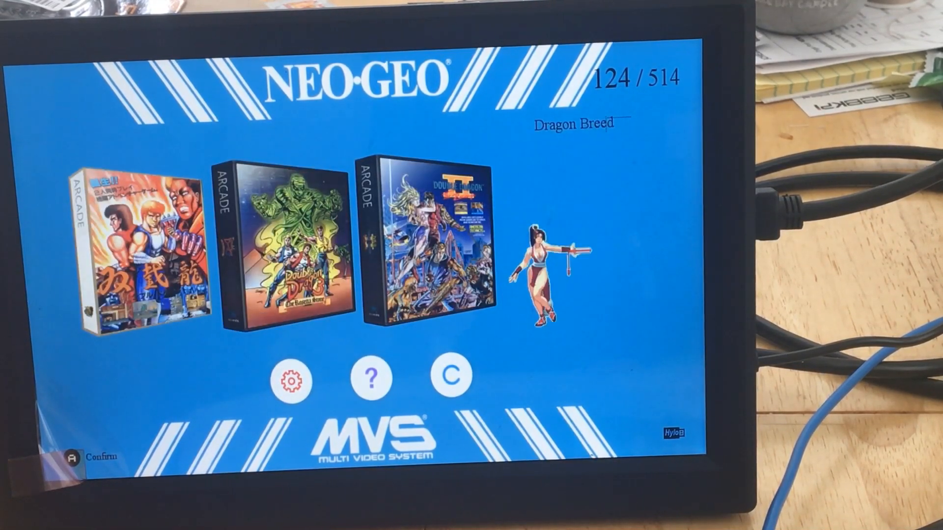
key("Right")
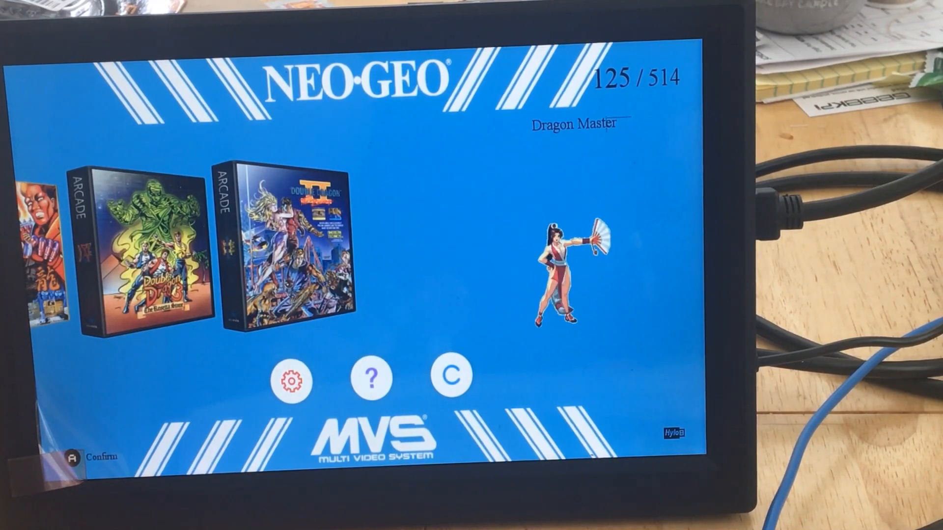
key("Left")
key("Left")
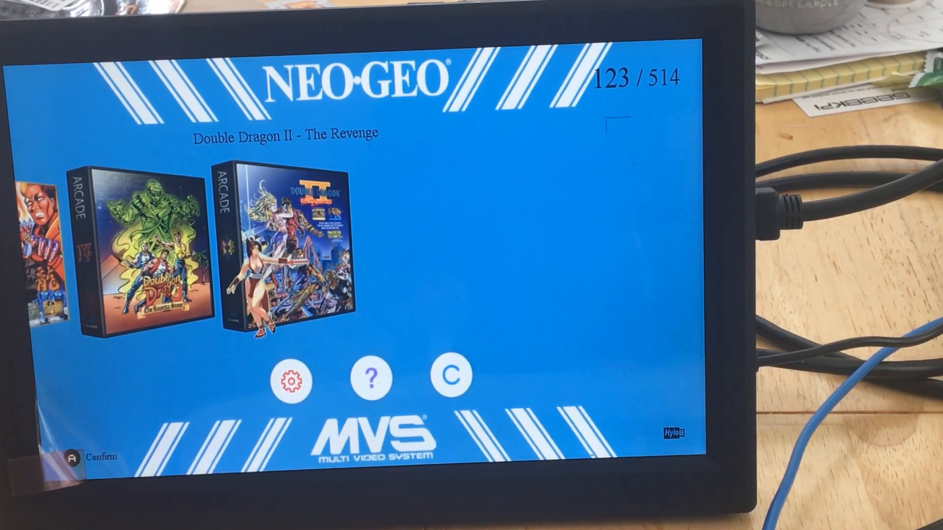
key("Right")
key("Right")
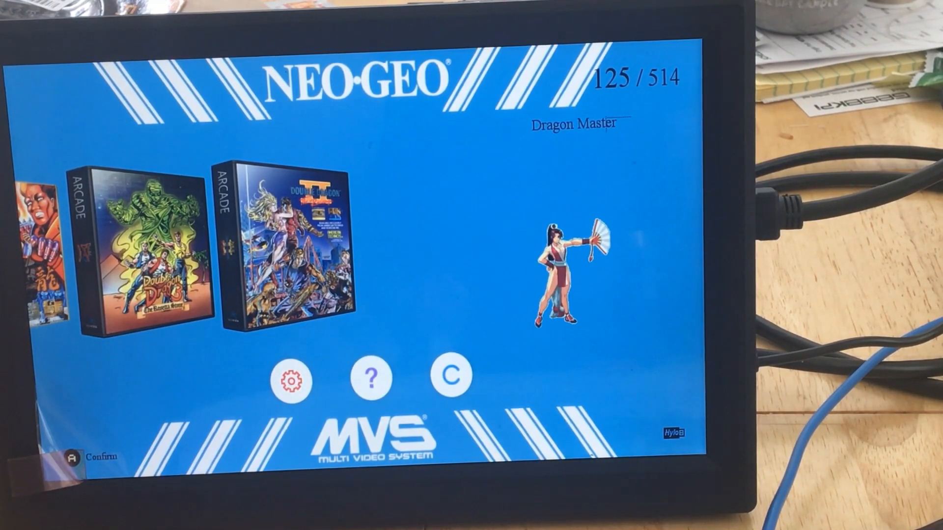
key("Left")
key("Left")
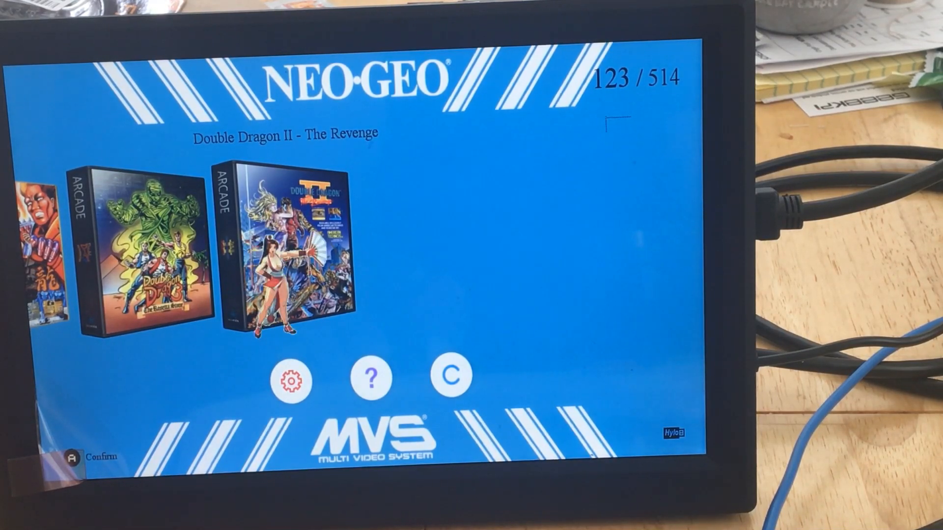
Compare the Double Dragon entries, then move to Dragon Breed (124/514), which lacks box art.
key("Left")
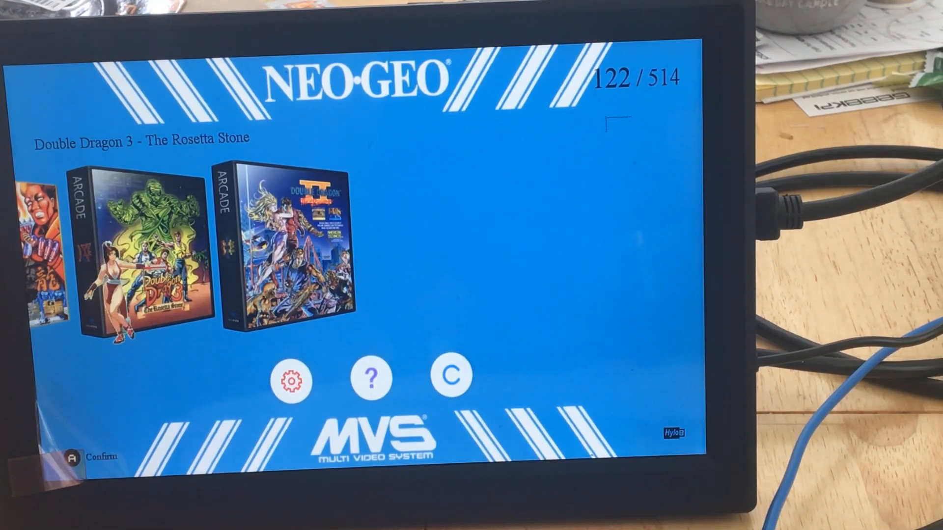
key("Left")
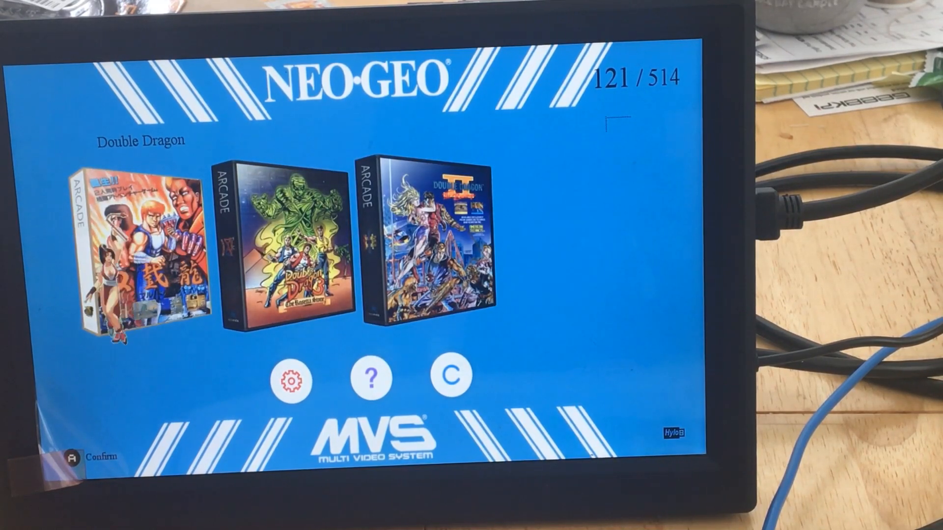
key("Right")
key("Right")
key("Right")
key("Right")
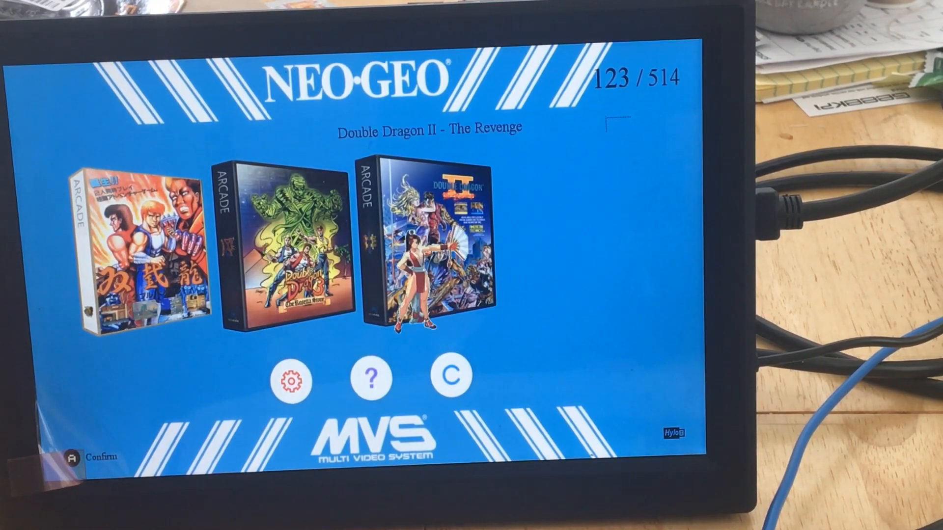
key("Left")
key("Left")
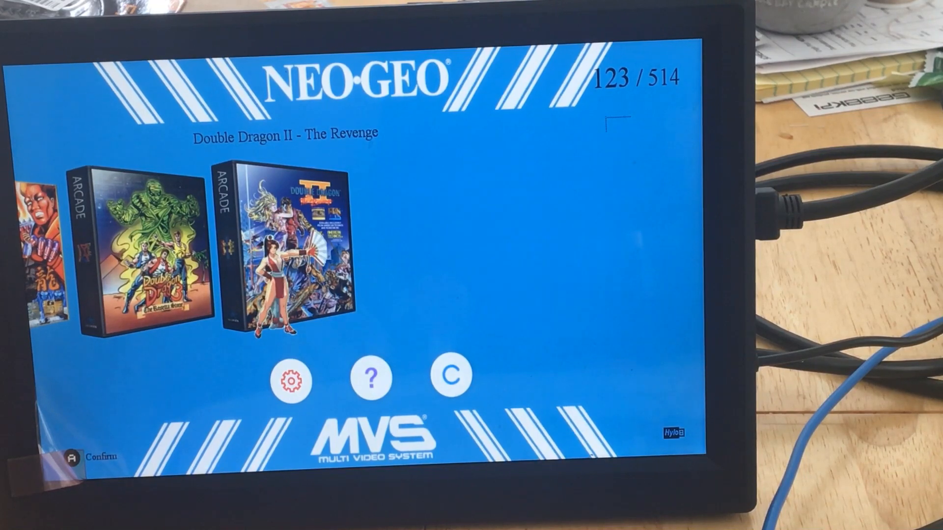
key("Right")
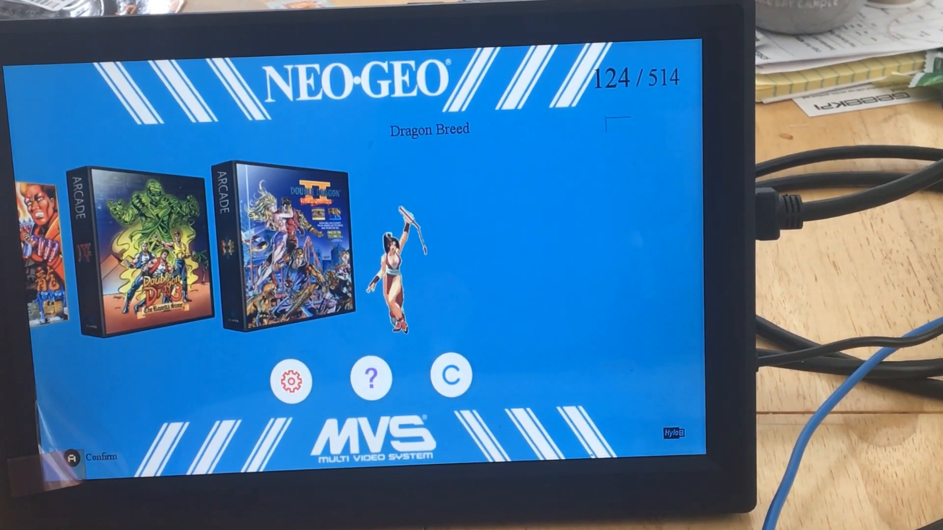
Browse from Dragon Master through Dynamite Dux, E.D.F. and Espgaluda to Final Star Force.
key("Right")
key("Right")
key("Right")
key("Right")
key("Right")
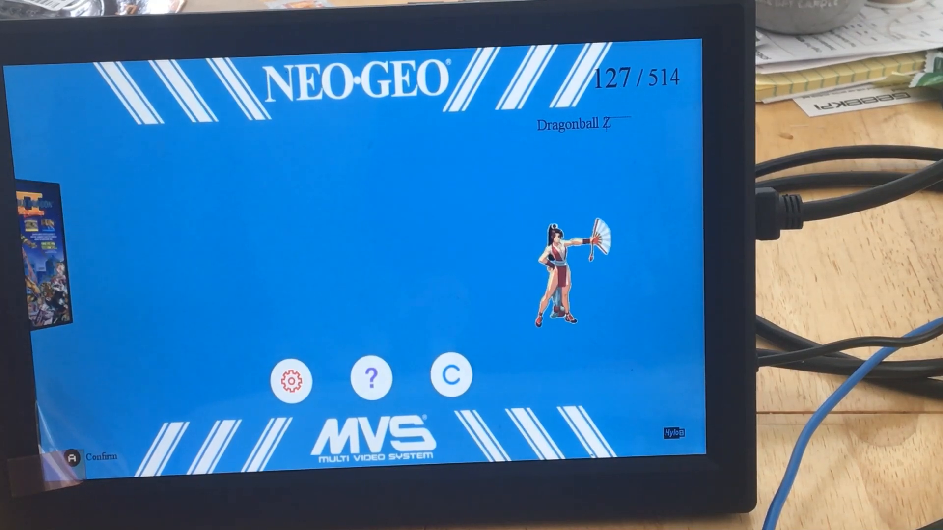
key("Right")
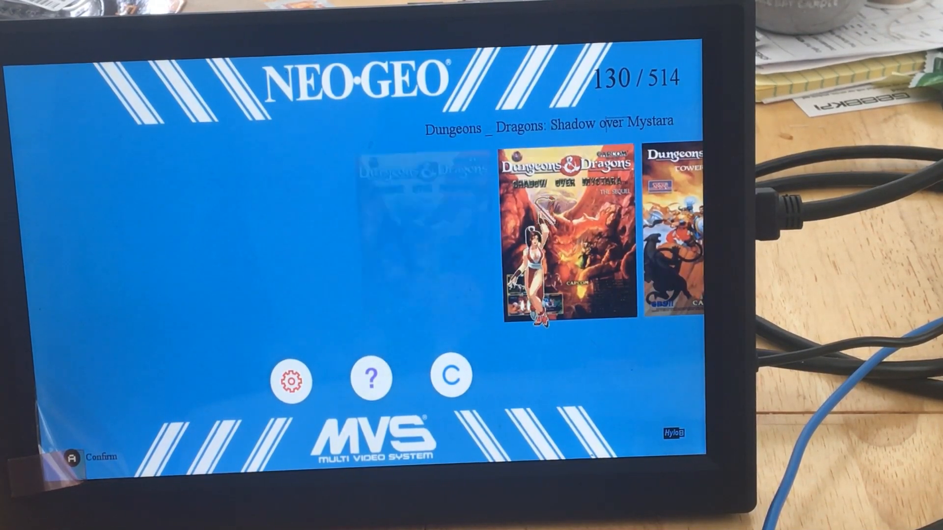
key("Right")
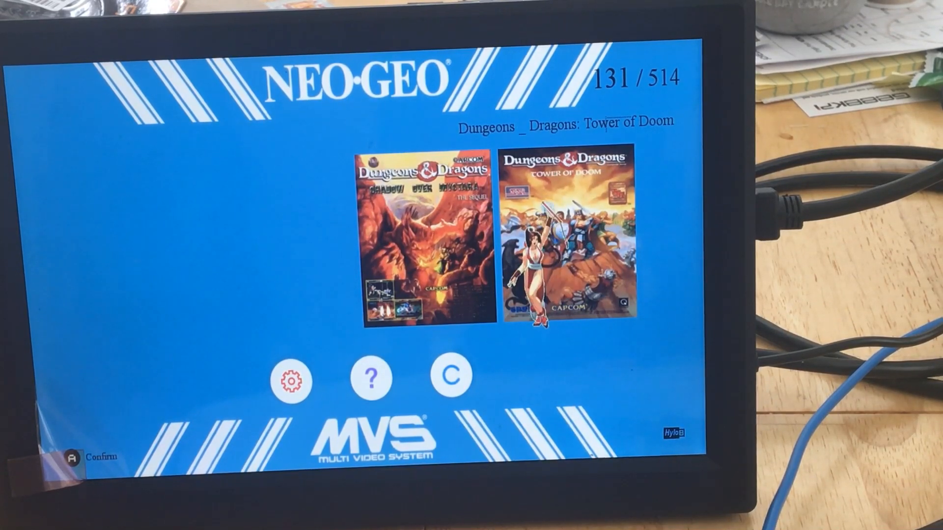
key("Right")
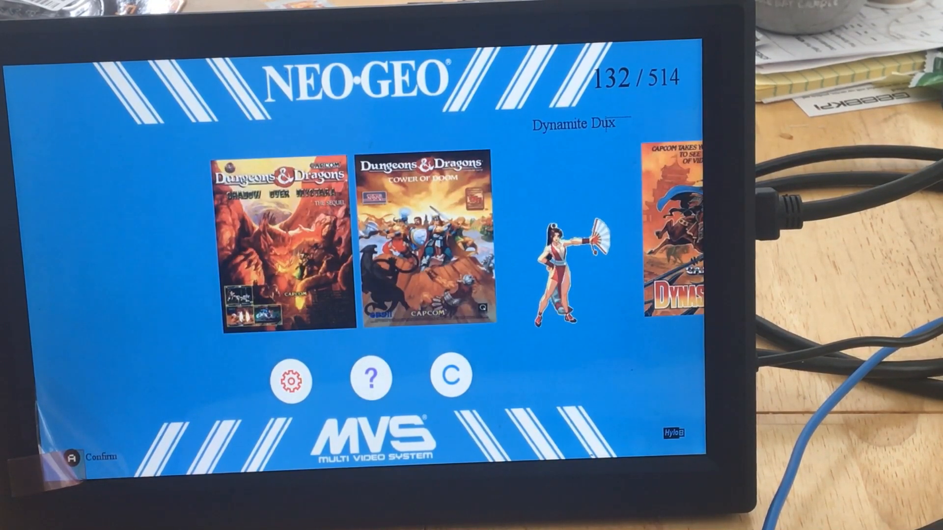
key("Right")
key("Right")
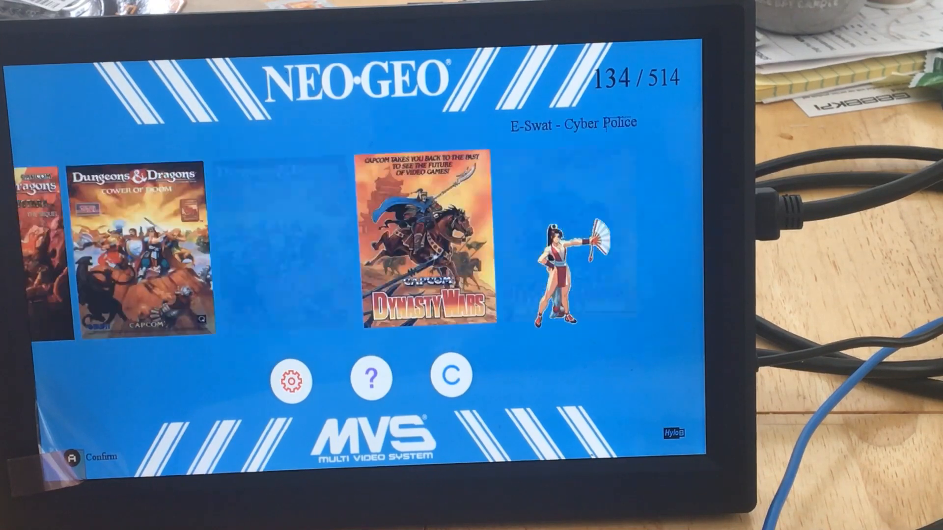
key("Right")
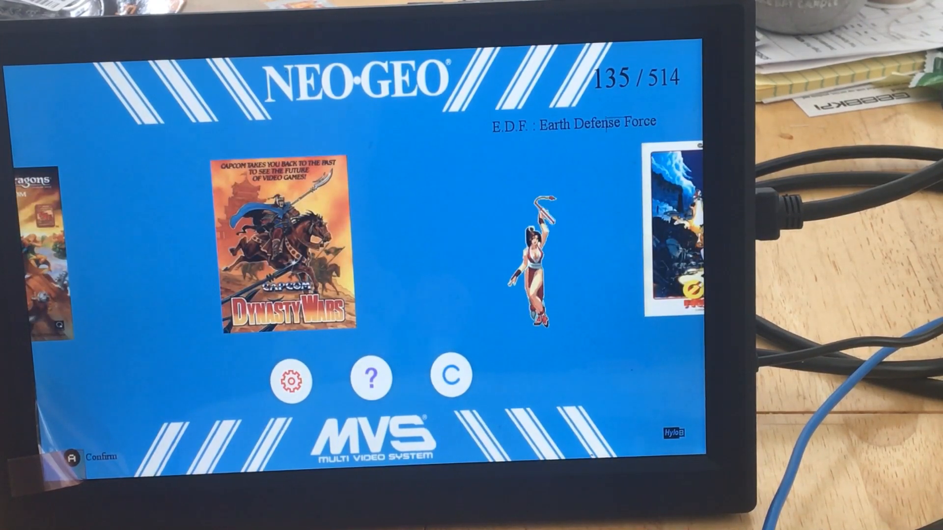
key("Right")
key("Right")
key("Right")
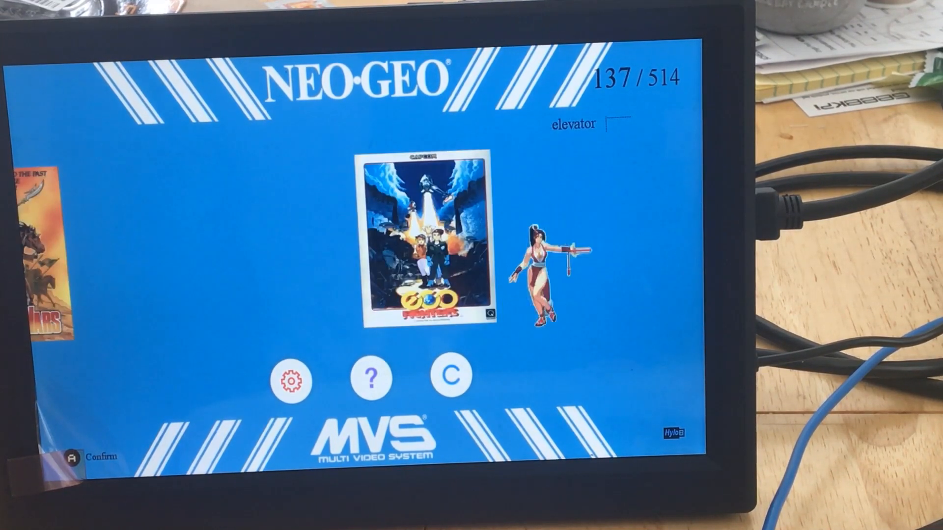
key("Right")
key("Right")
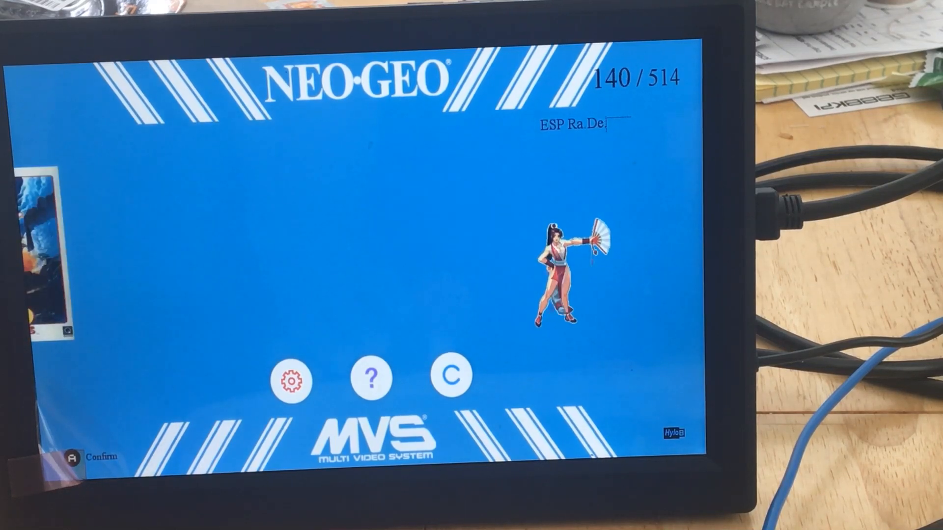
key("Right")
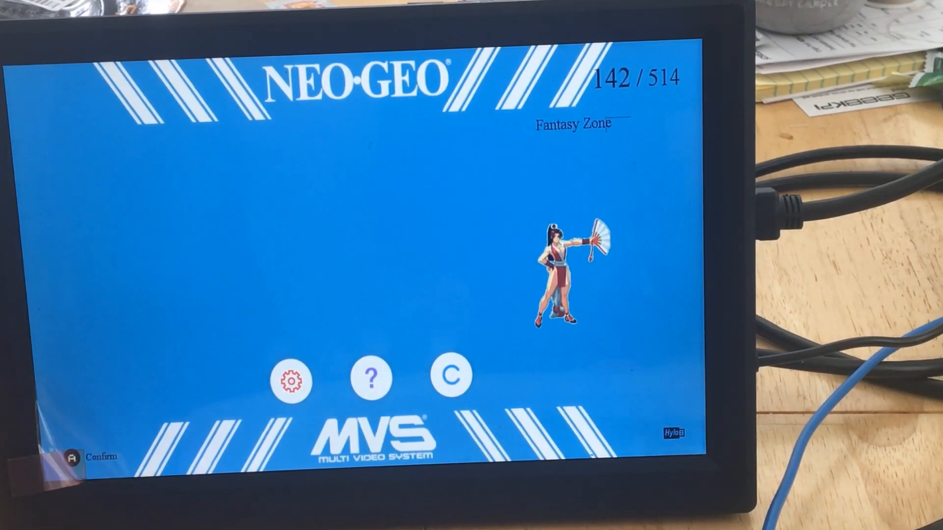
key("Right")
key("Right")
key("Right")
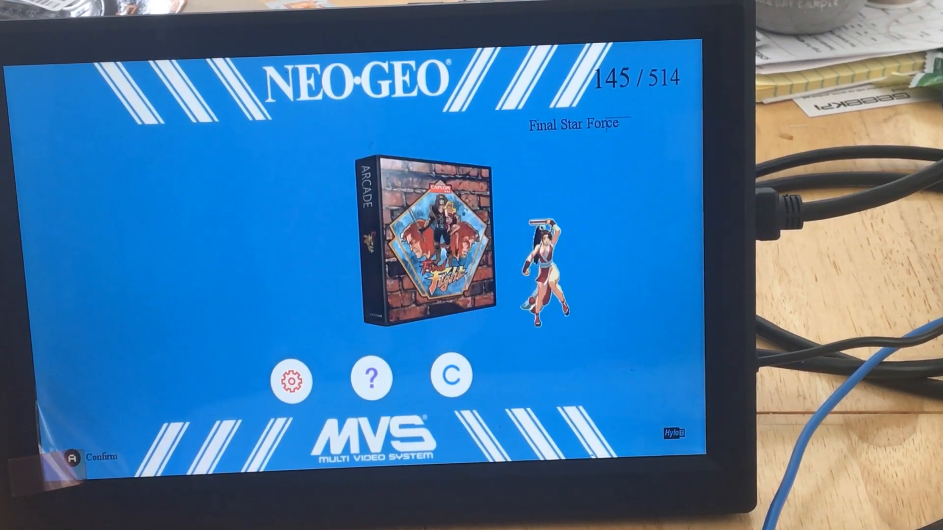
key("Right")
key("Right")
key("Right")
key("Right")
key("Right")
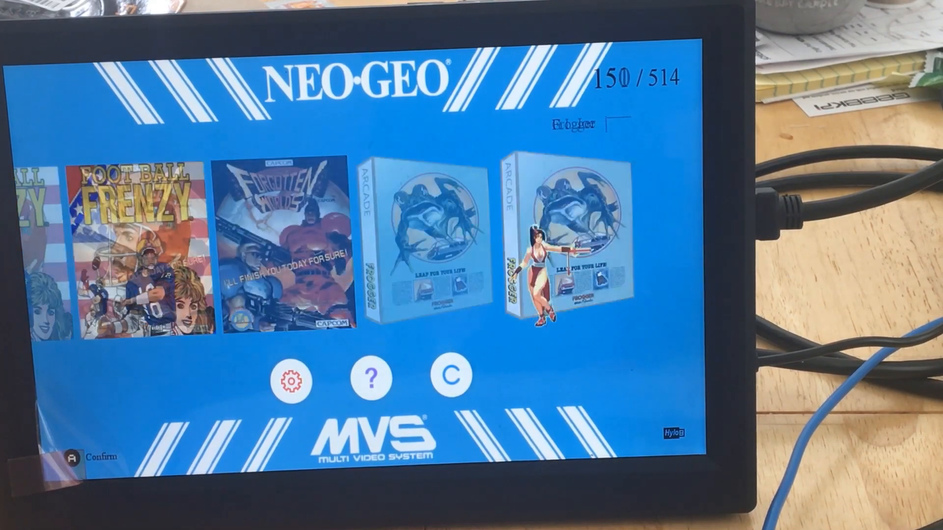
Check the Galaga, Galaga '88 and Galaga 3 box art, ending on Galaga 3.
key("Right")
key("Right")
key("Right")
key("Right")
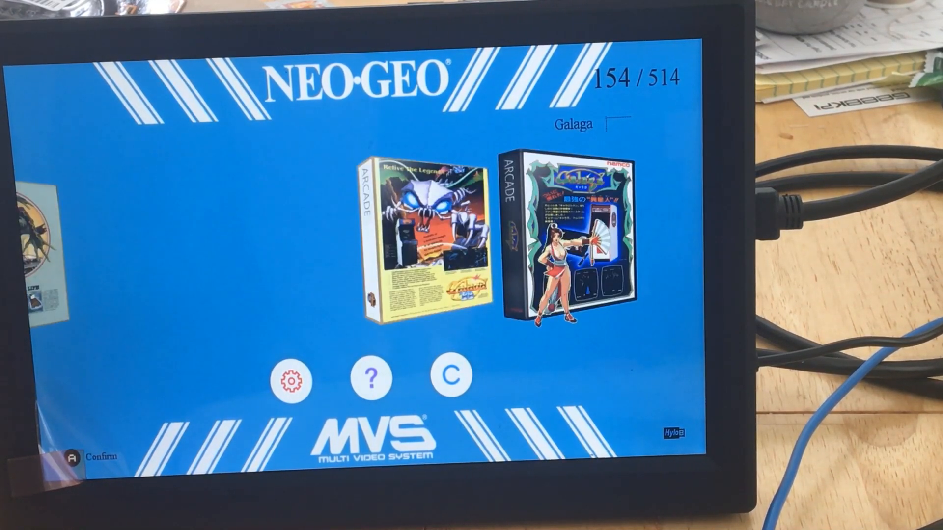
key("Left")
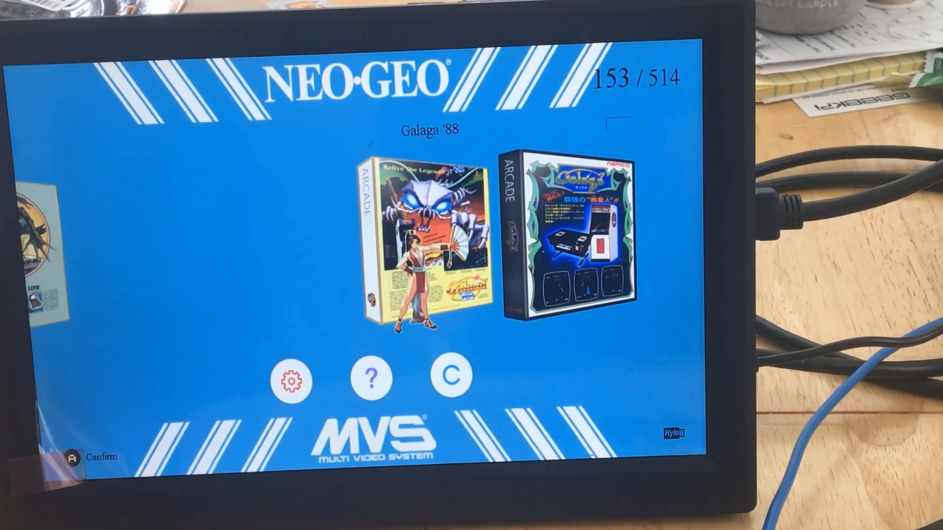
key("Right")
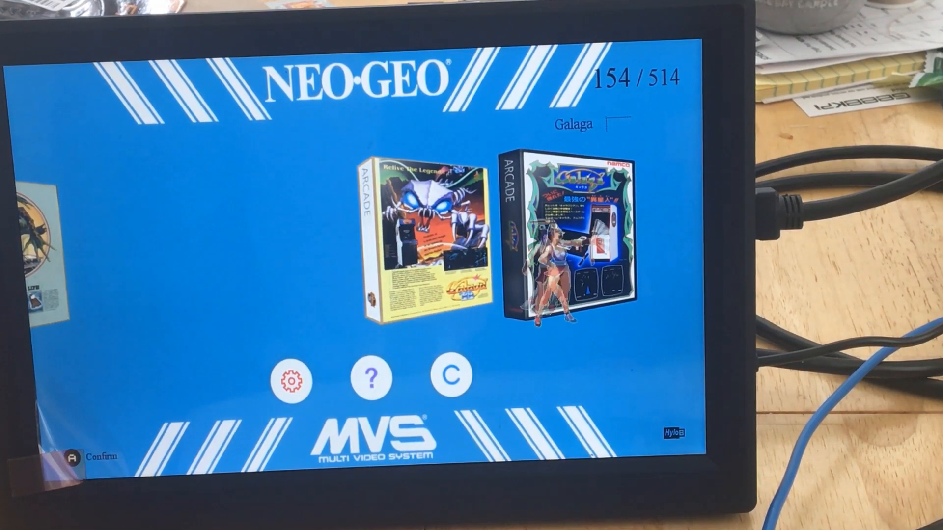
key("Right")
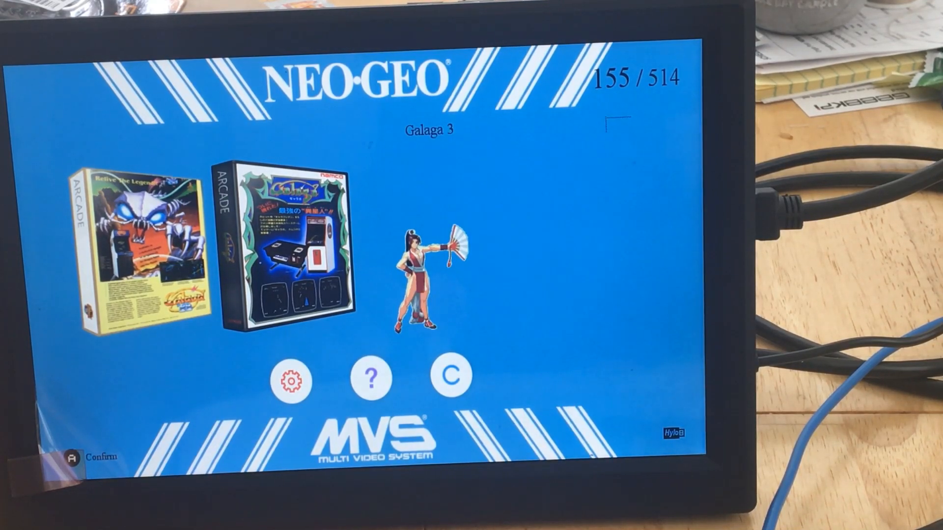
key("Right")
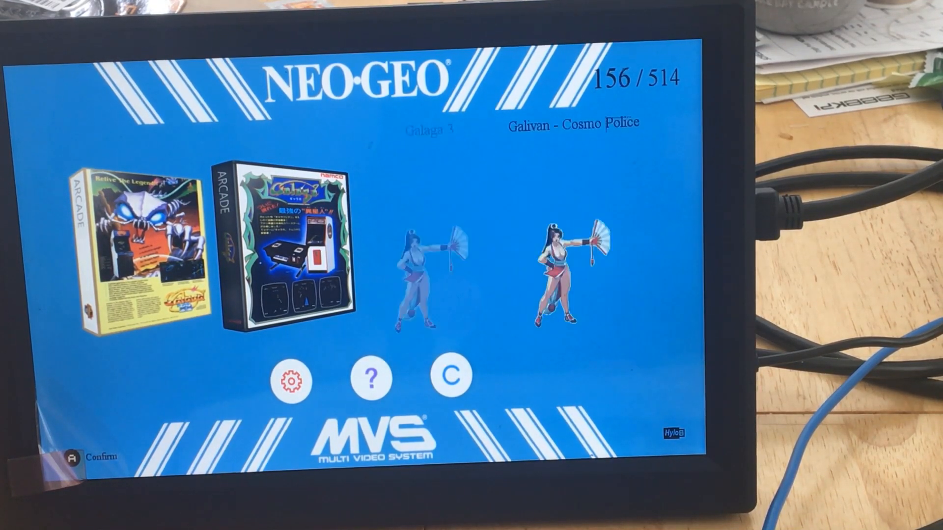
key("Left")
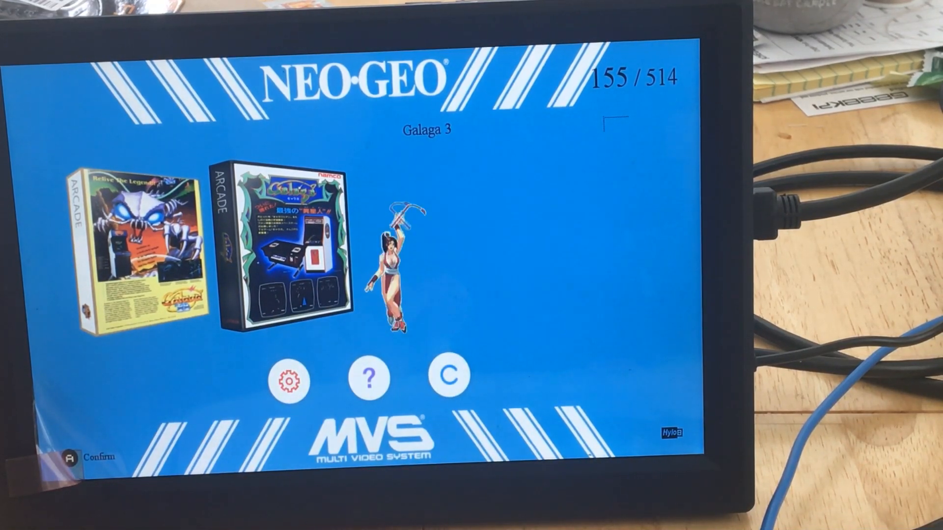
Continue past Galmedes, Ghouls'n Ghosts and Gorf to the Guardians entries.
key("Right")
key("Right")
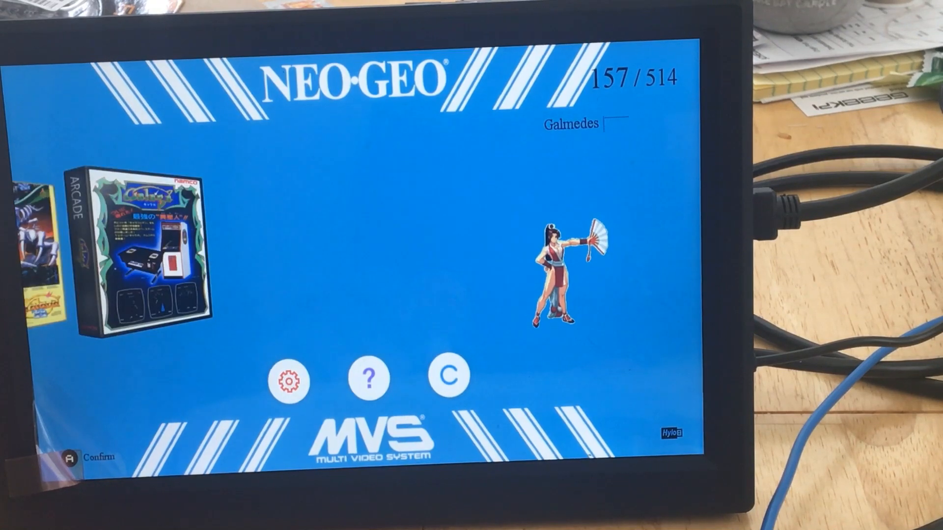
key("Right")
key("Right")
key("Right")
key("Right")
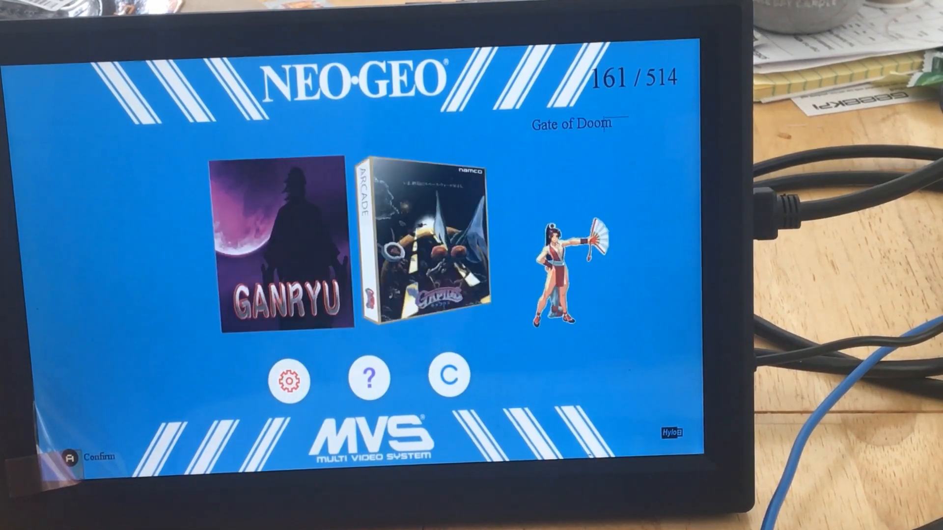
key("Right")
key("Right")
key("Right")
key("Right")
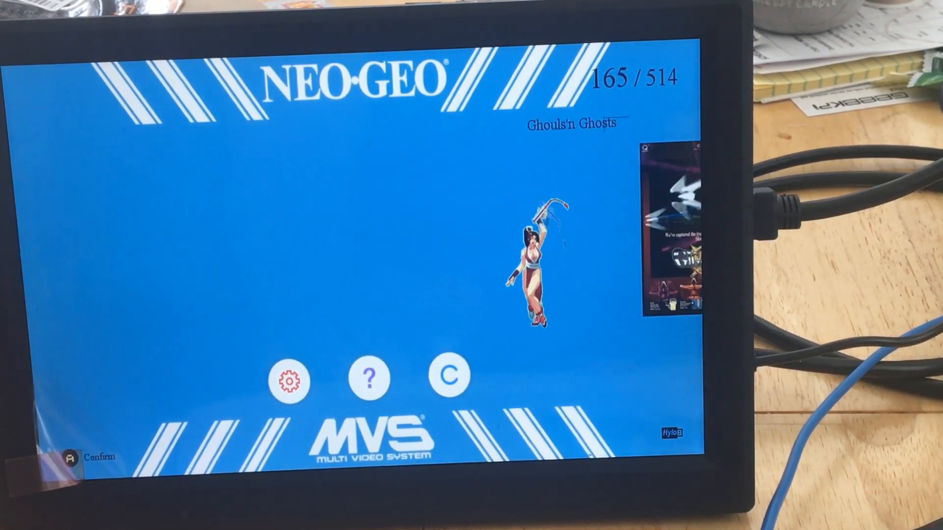
key("Right")
key("Right")
key("Right")
key("Right")
key("Right")
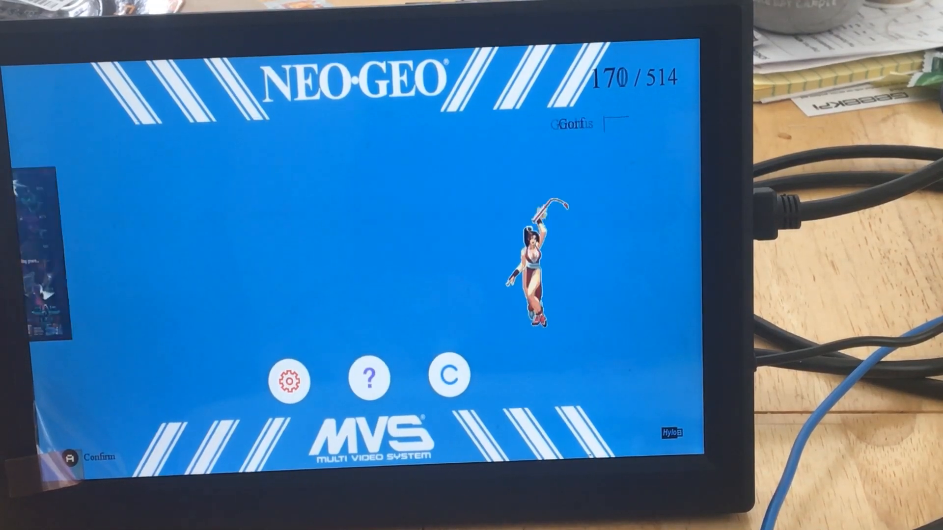
key("Right")
key("Right")
key("Right")
key("Right")
key("Right")
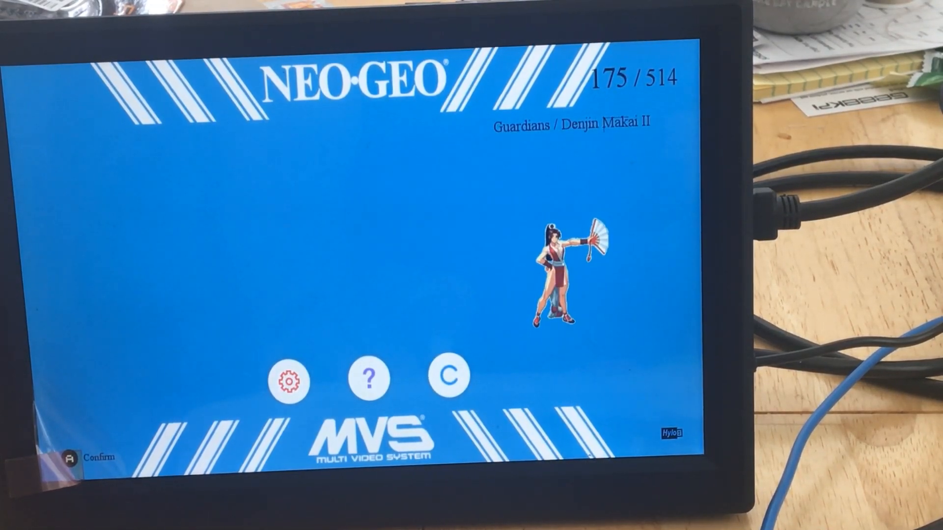
key("Right")
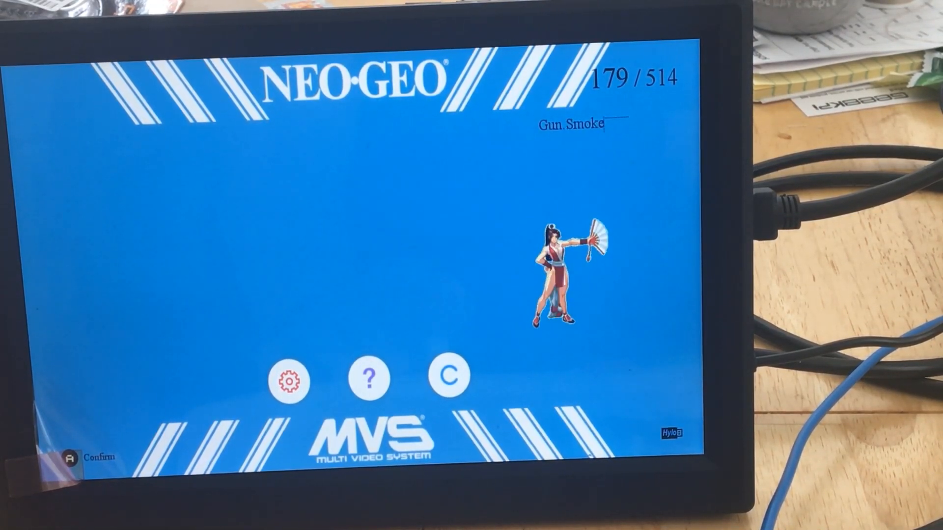